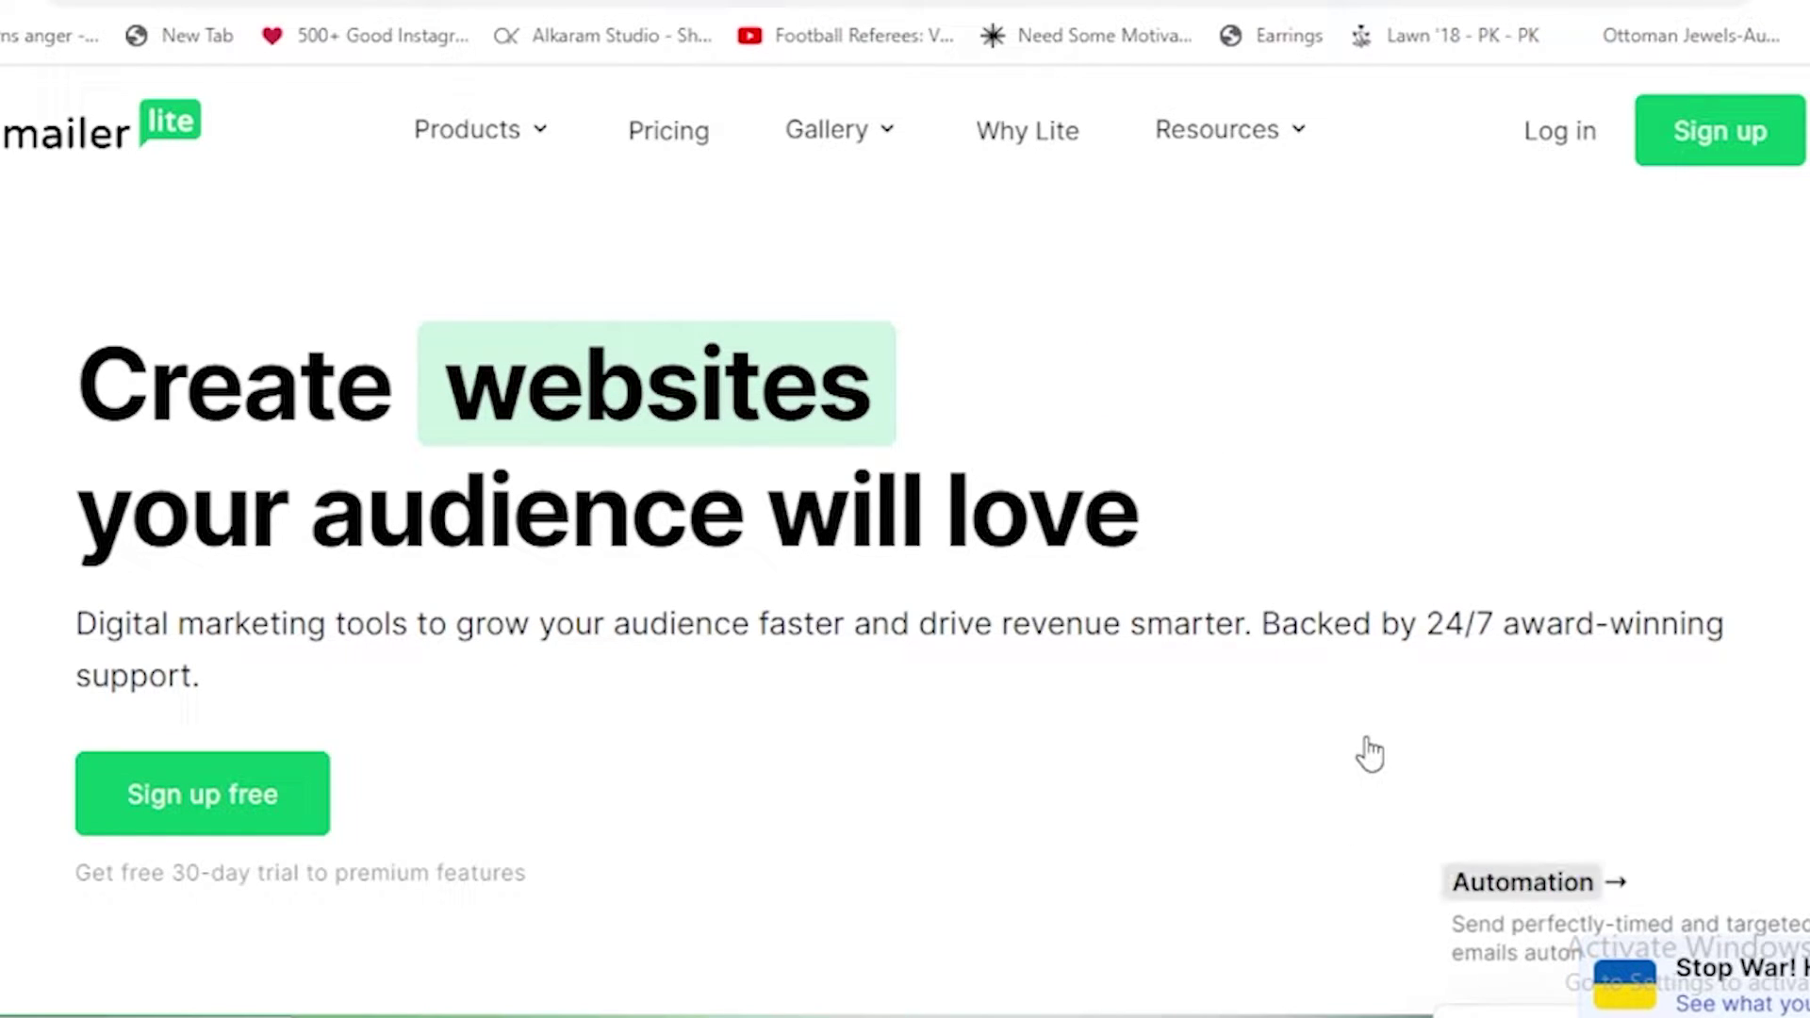
Open MailerLite's Pricing page and compare the plans, e.g. Free's 12,000 monthly emails versus Growing Business's unlimited.
left_click(680, 144)
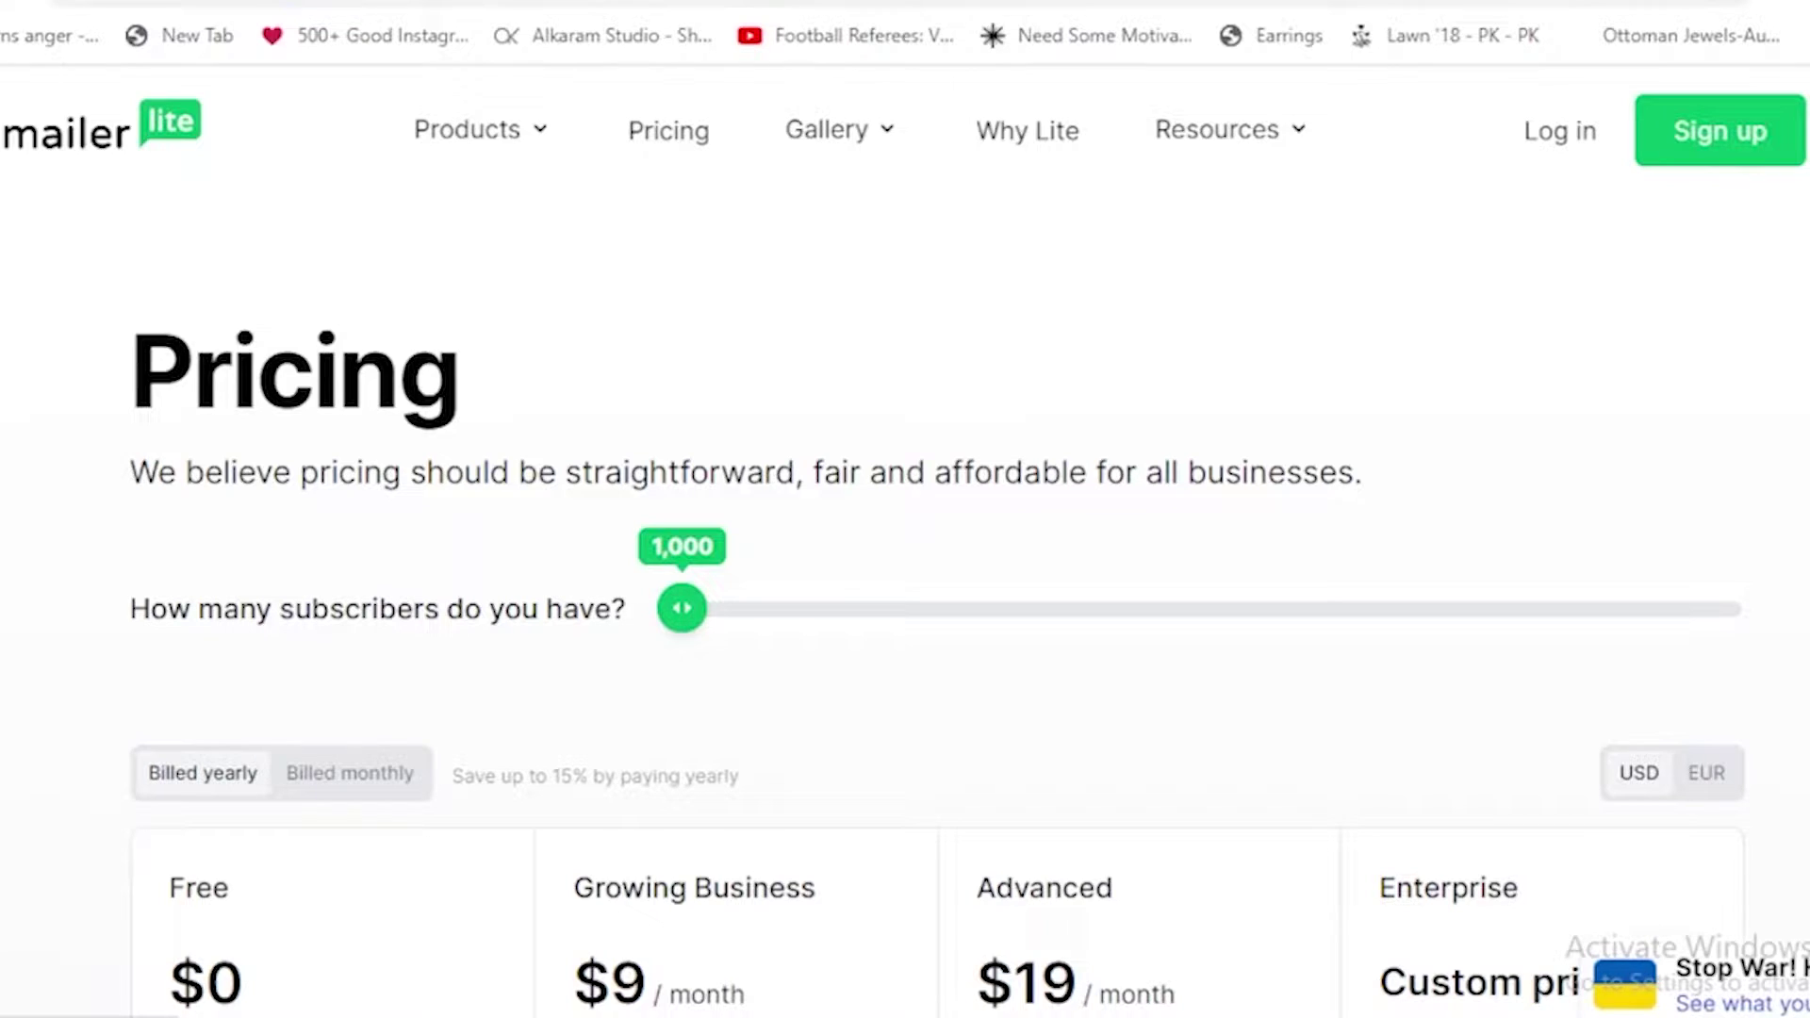
scroll(1677, 352, "down", 15)
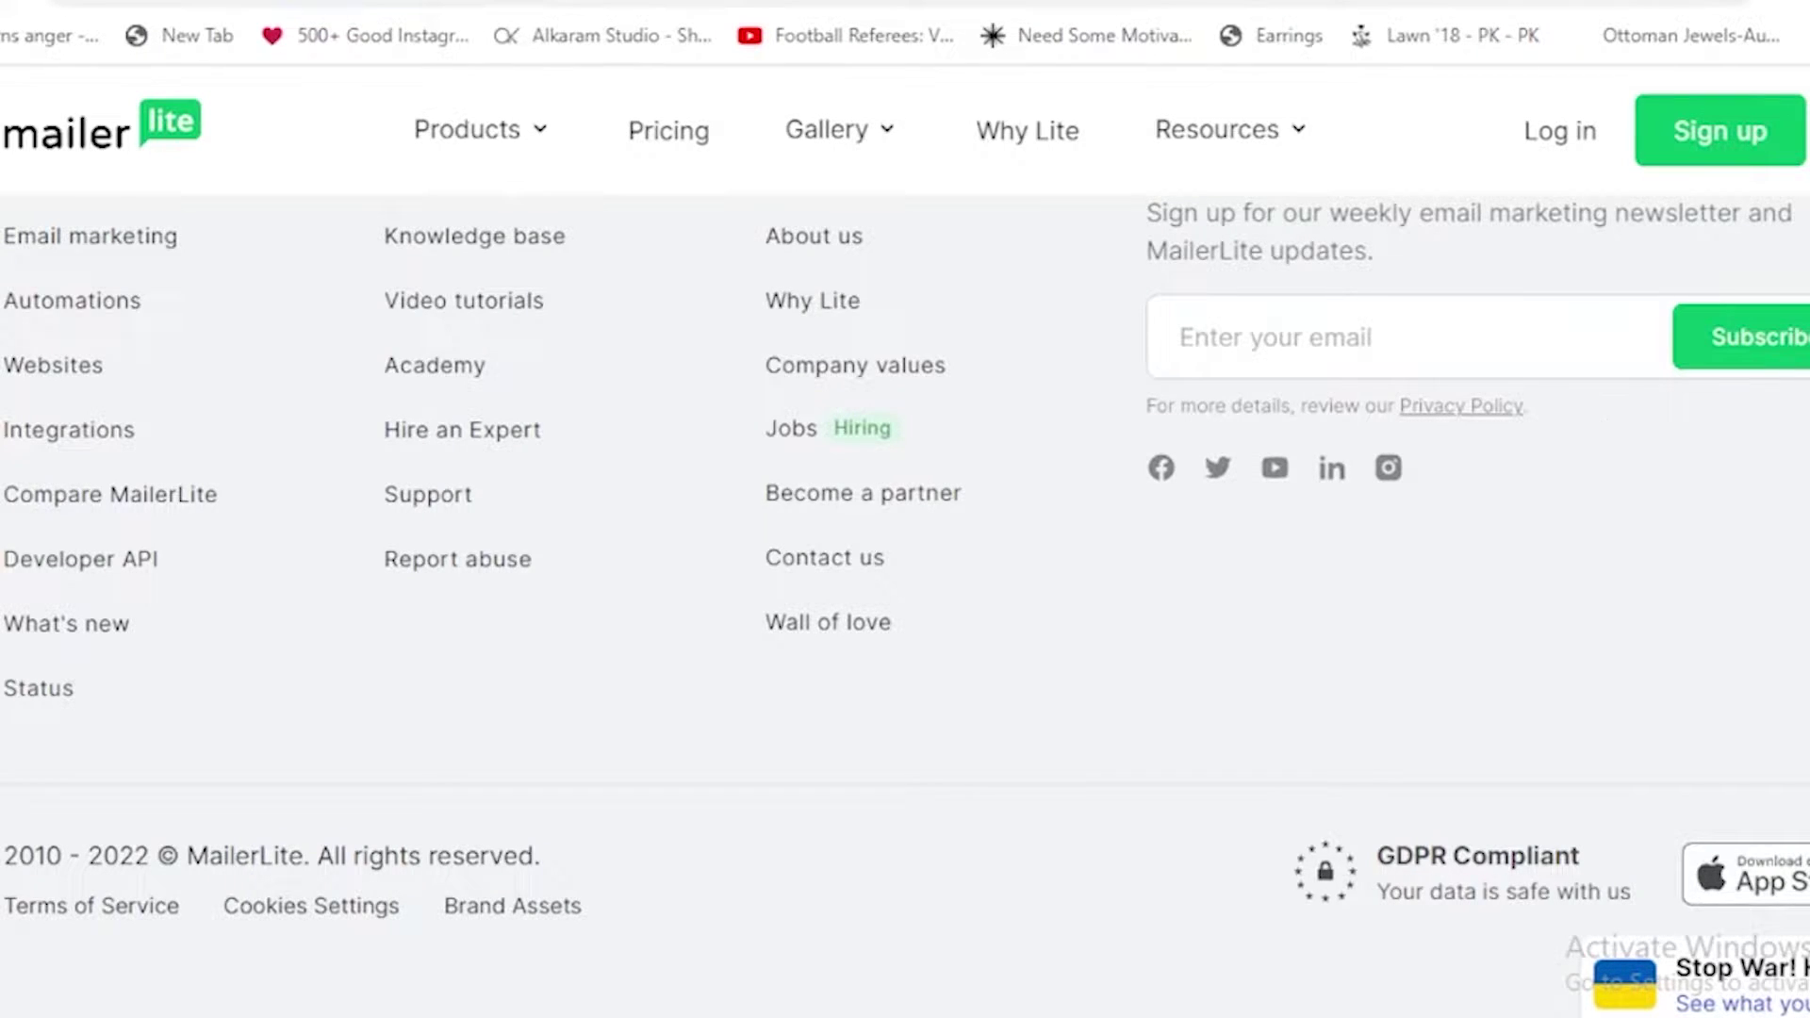
scroll(905, 565, "up", 10)
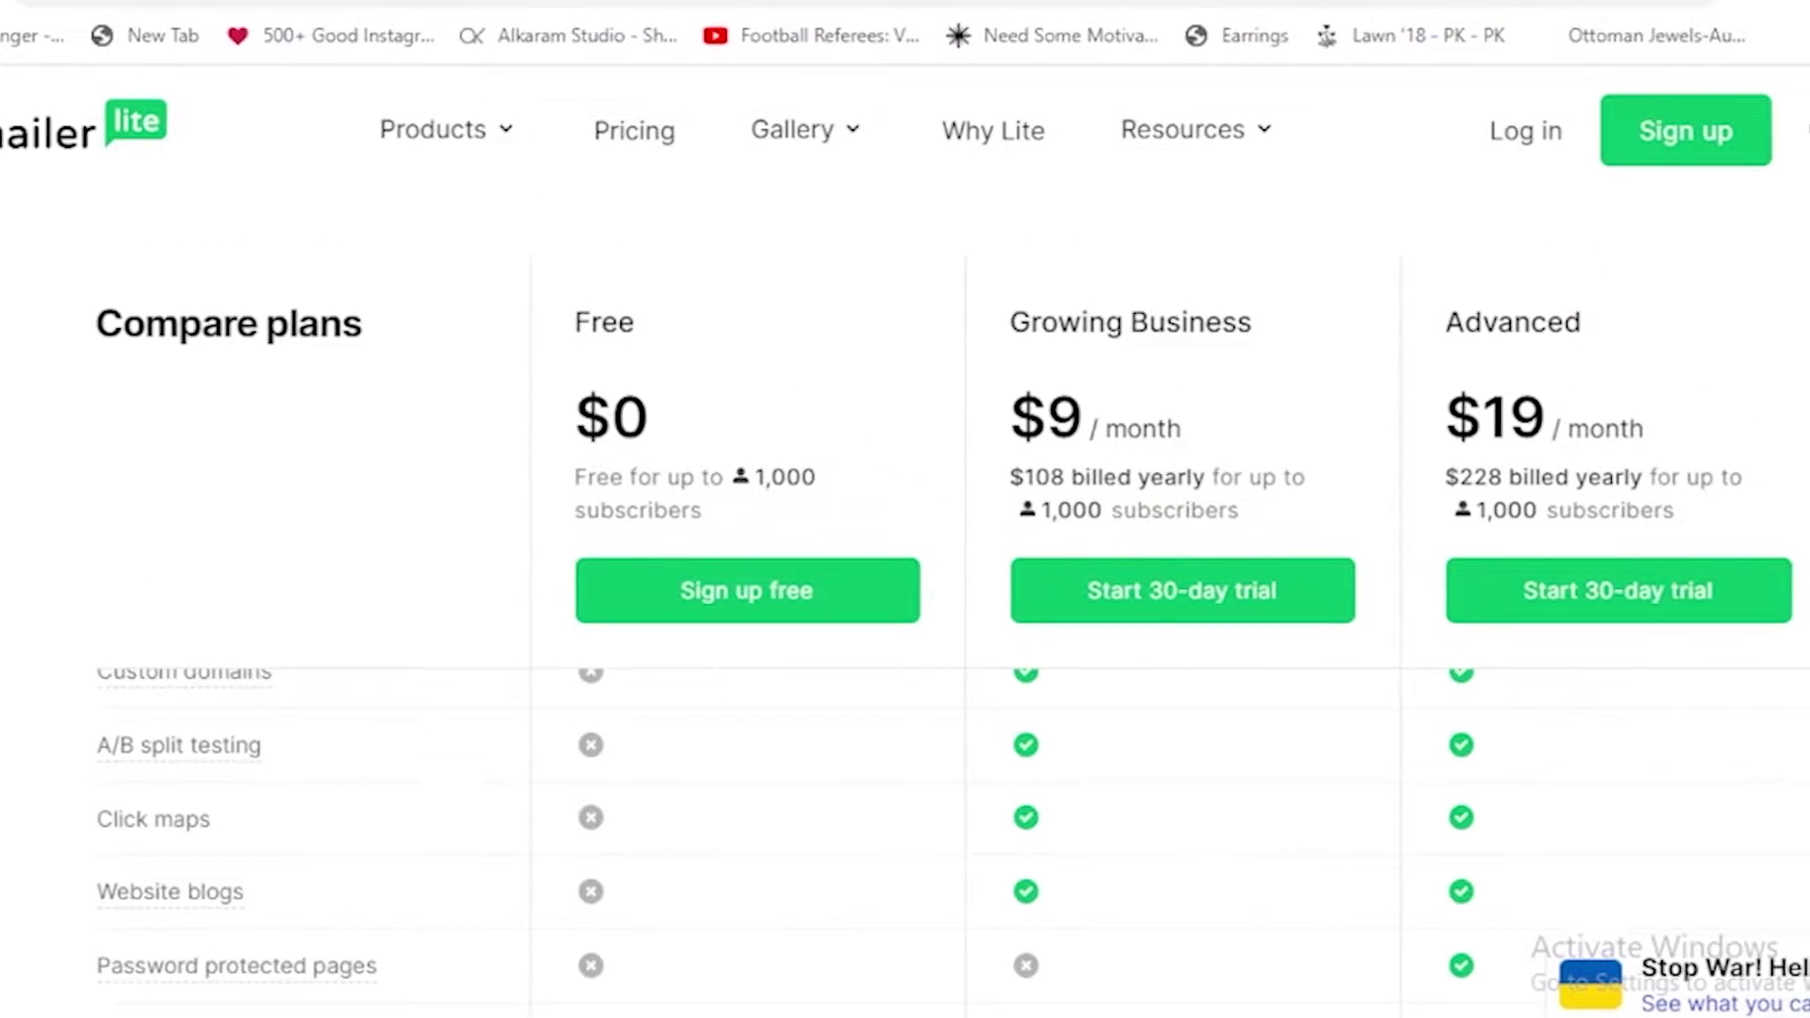
scroll(905, 829, "up", 10)
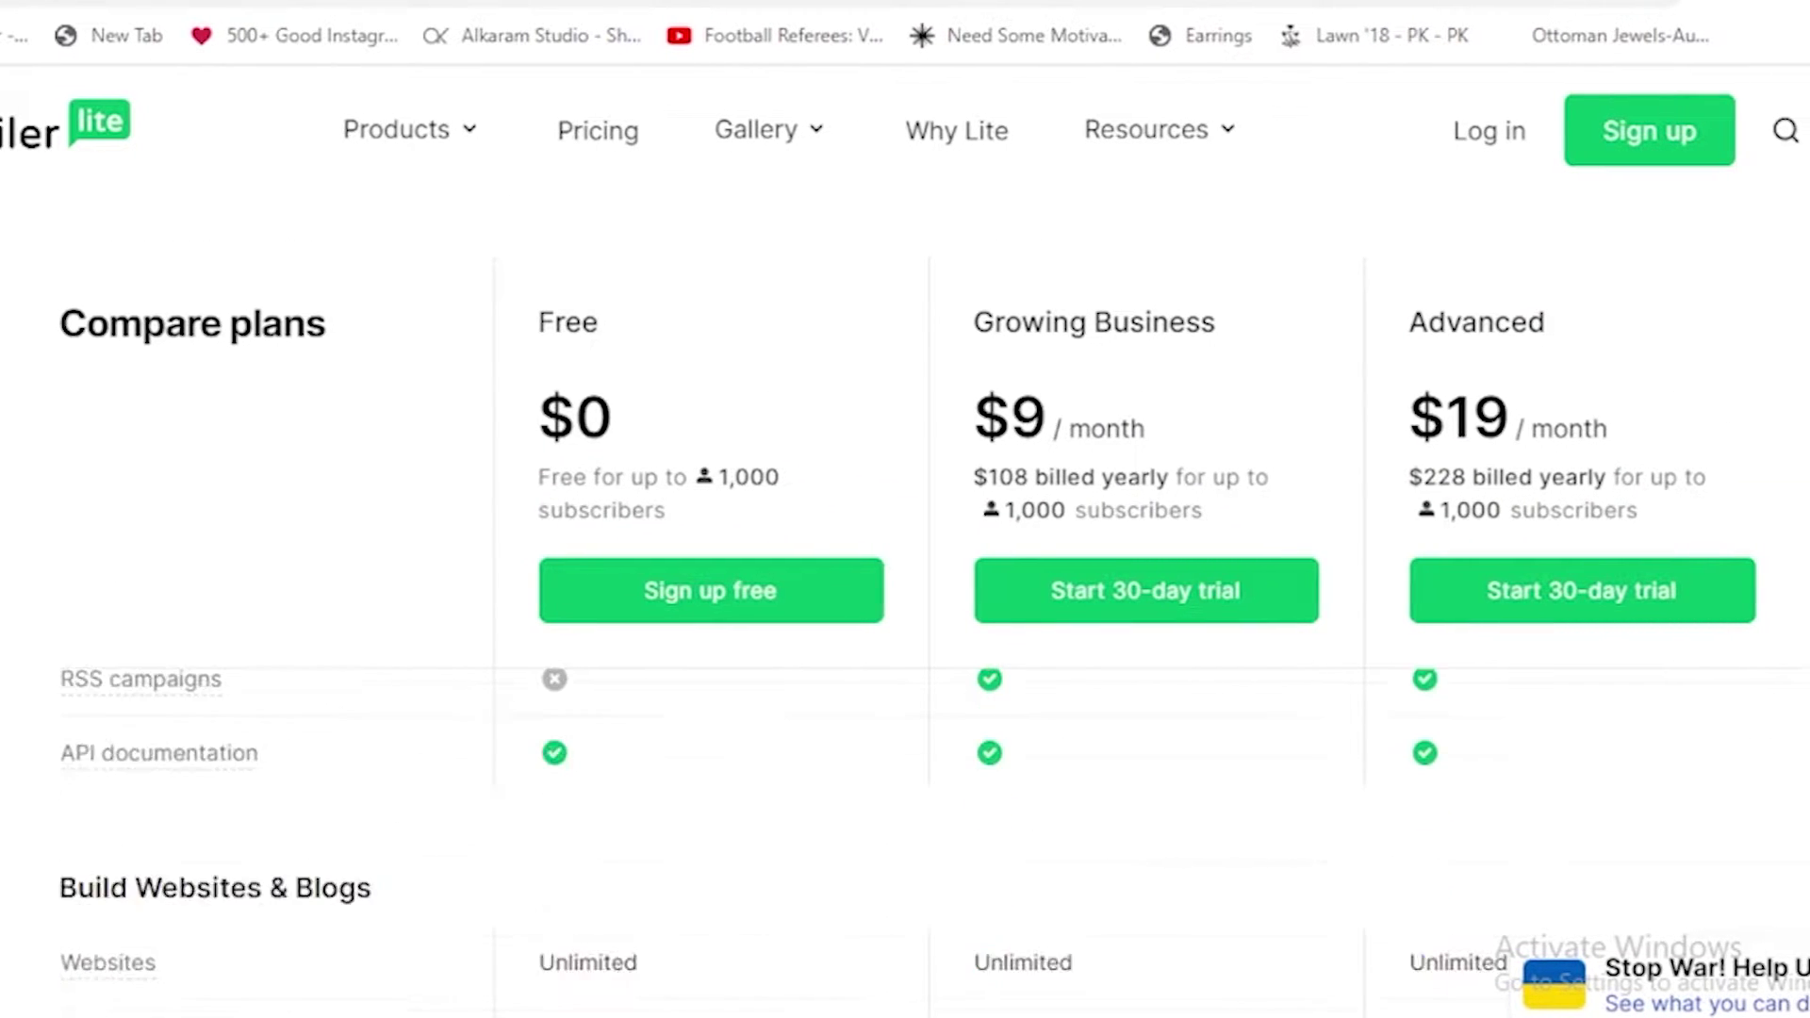
scroll(905, 566, "up", 10)
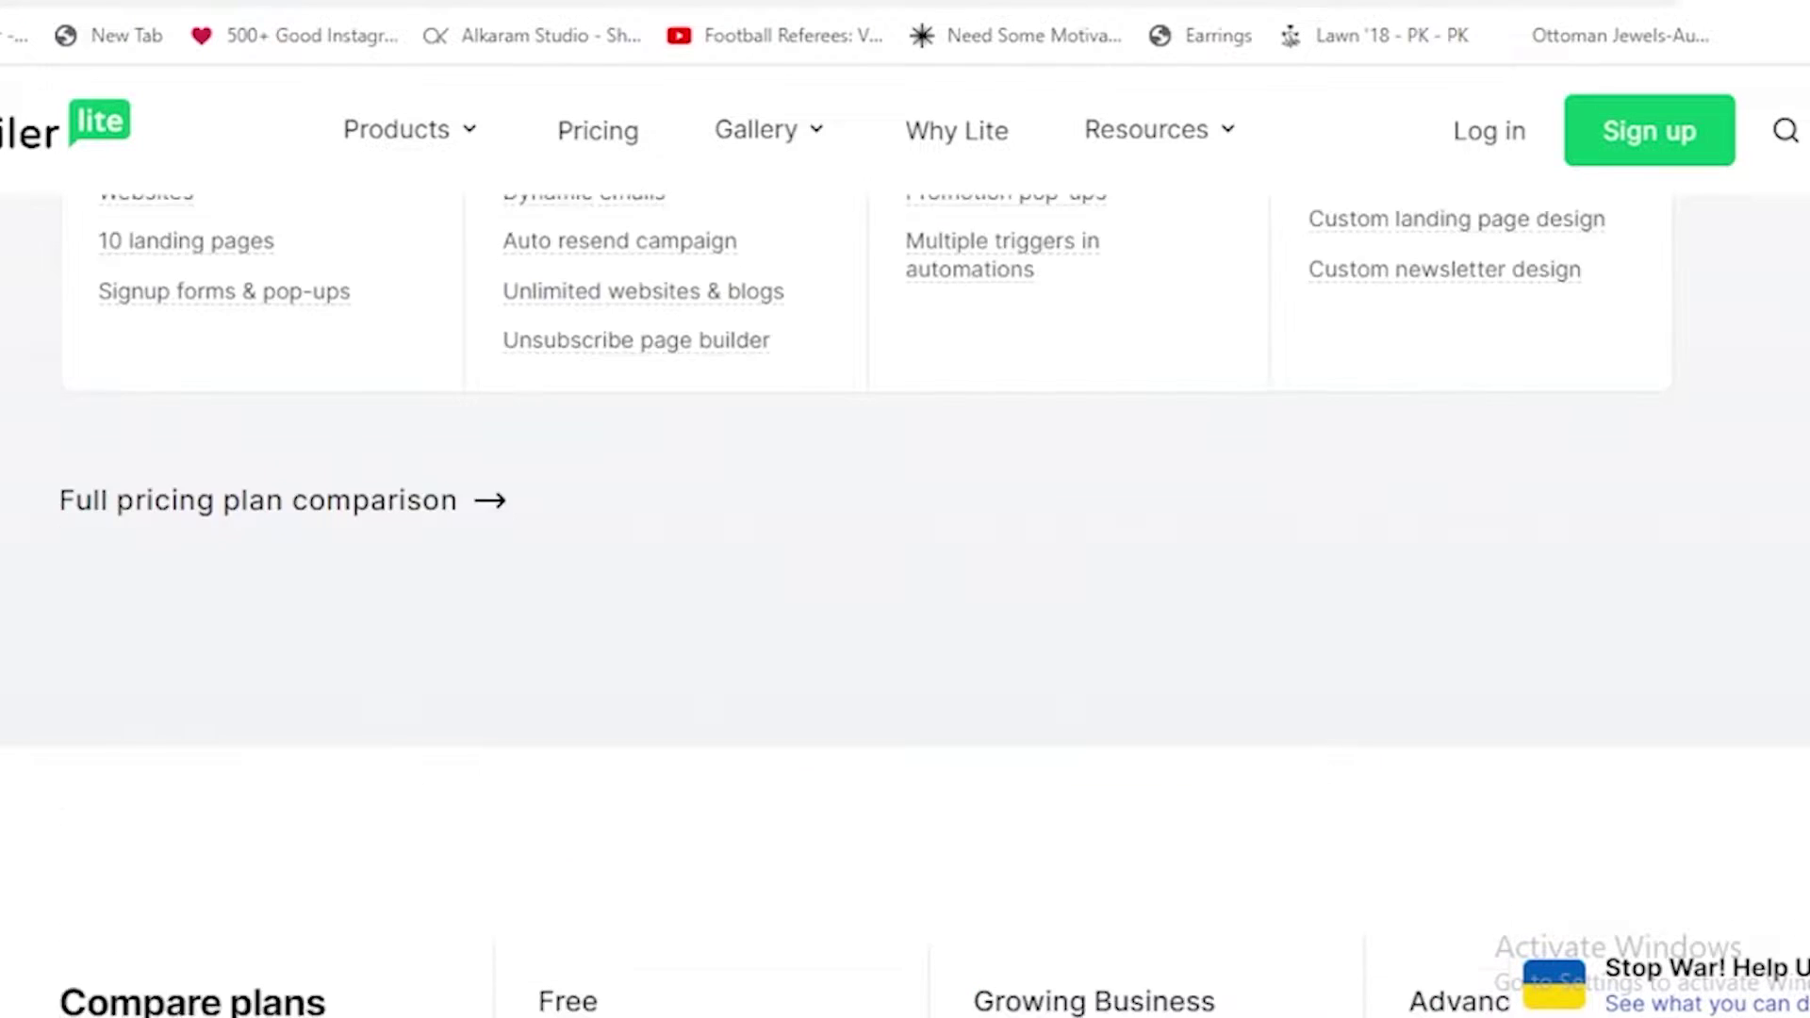
scroll(905, 565, "up", 8)
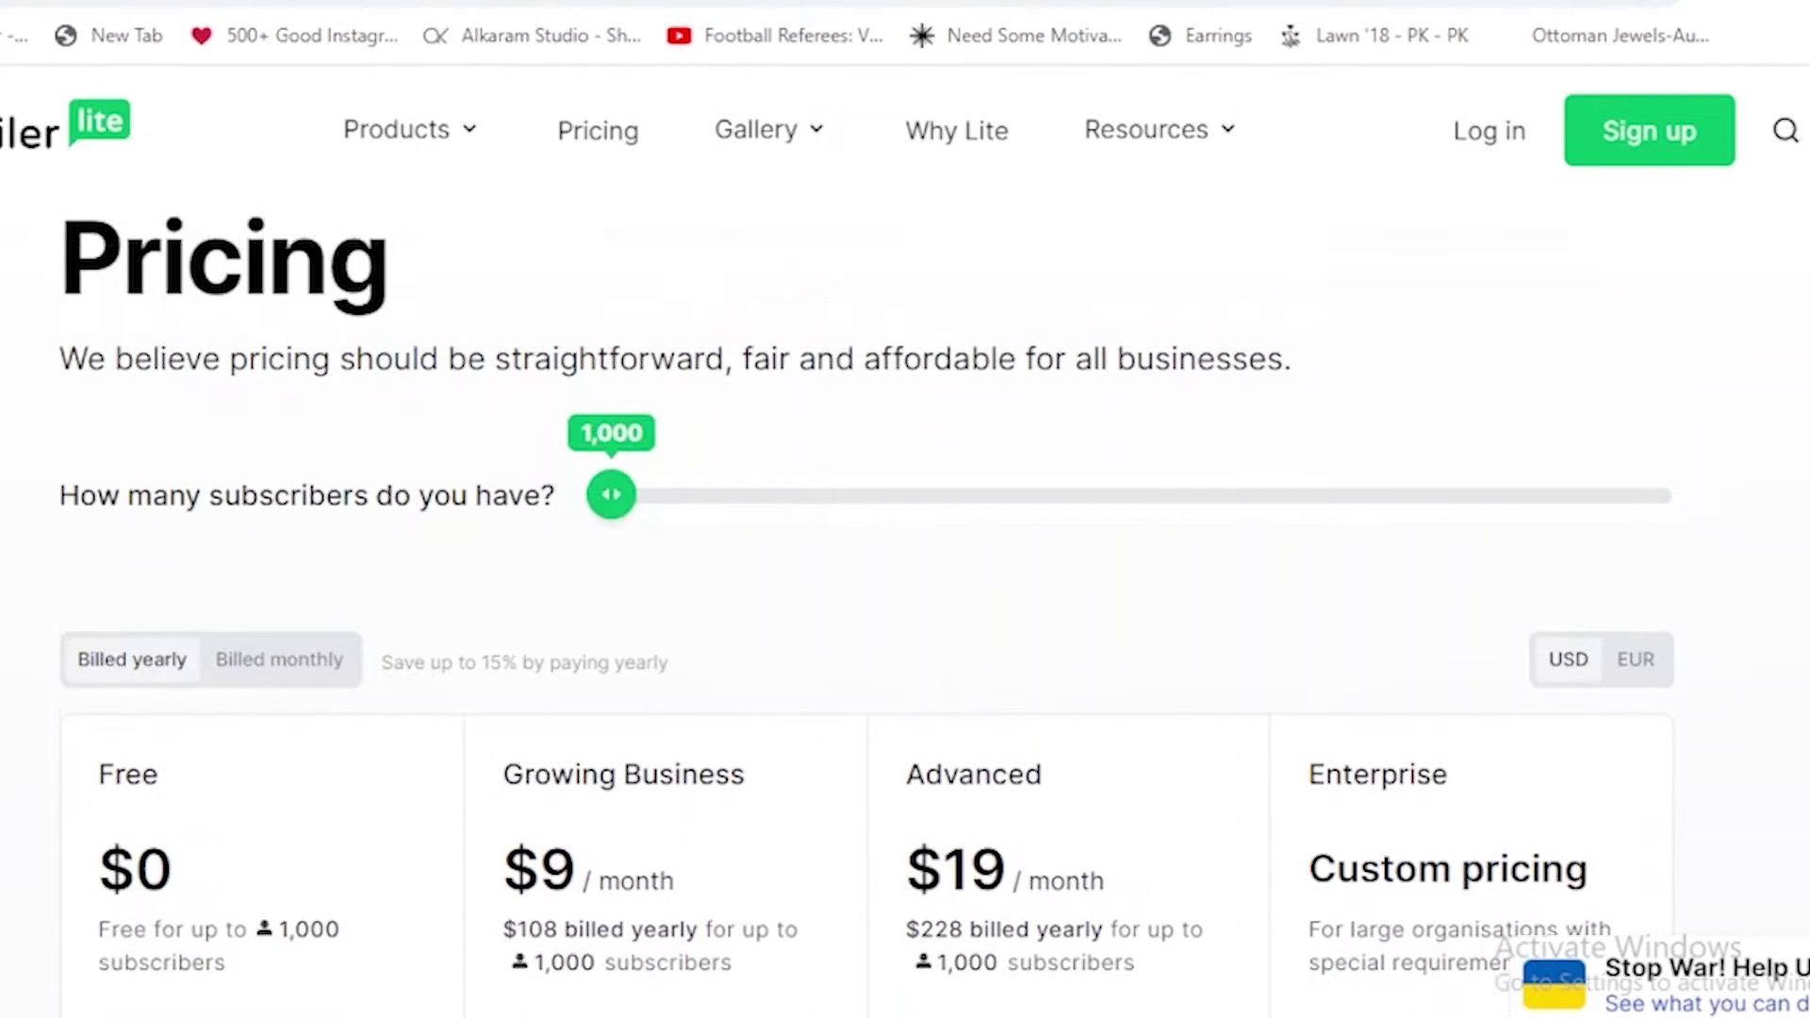
scroll(904, 565, "down", 4)
scroll(905, 566, "down", 2)
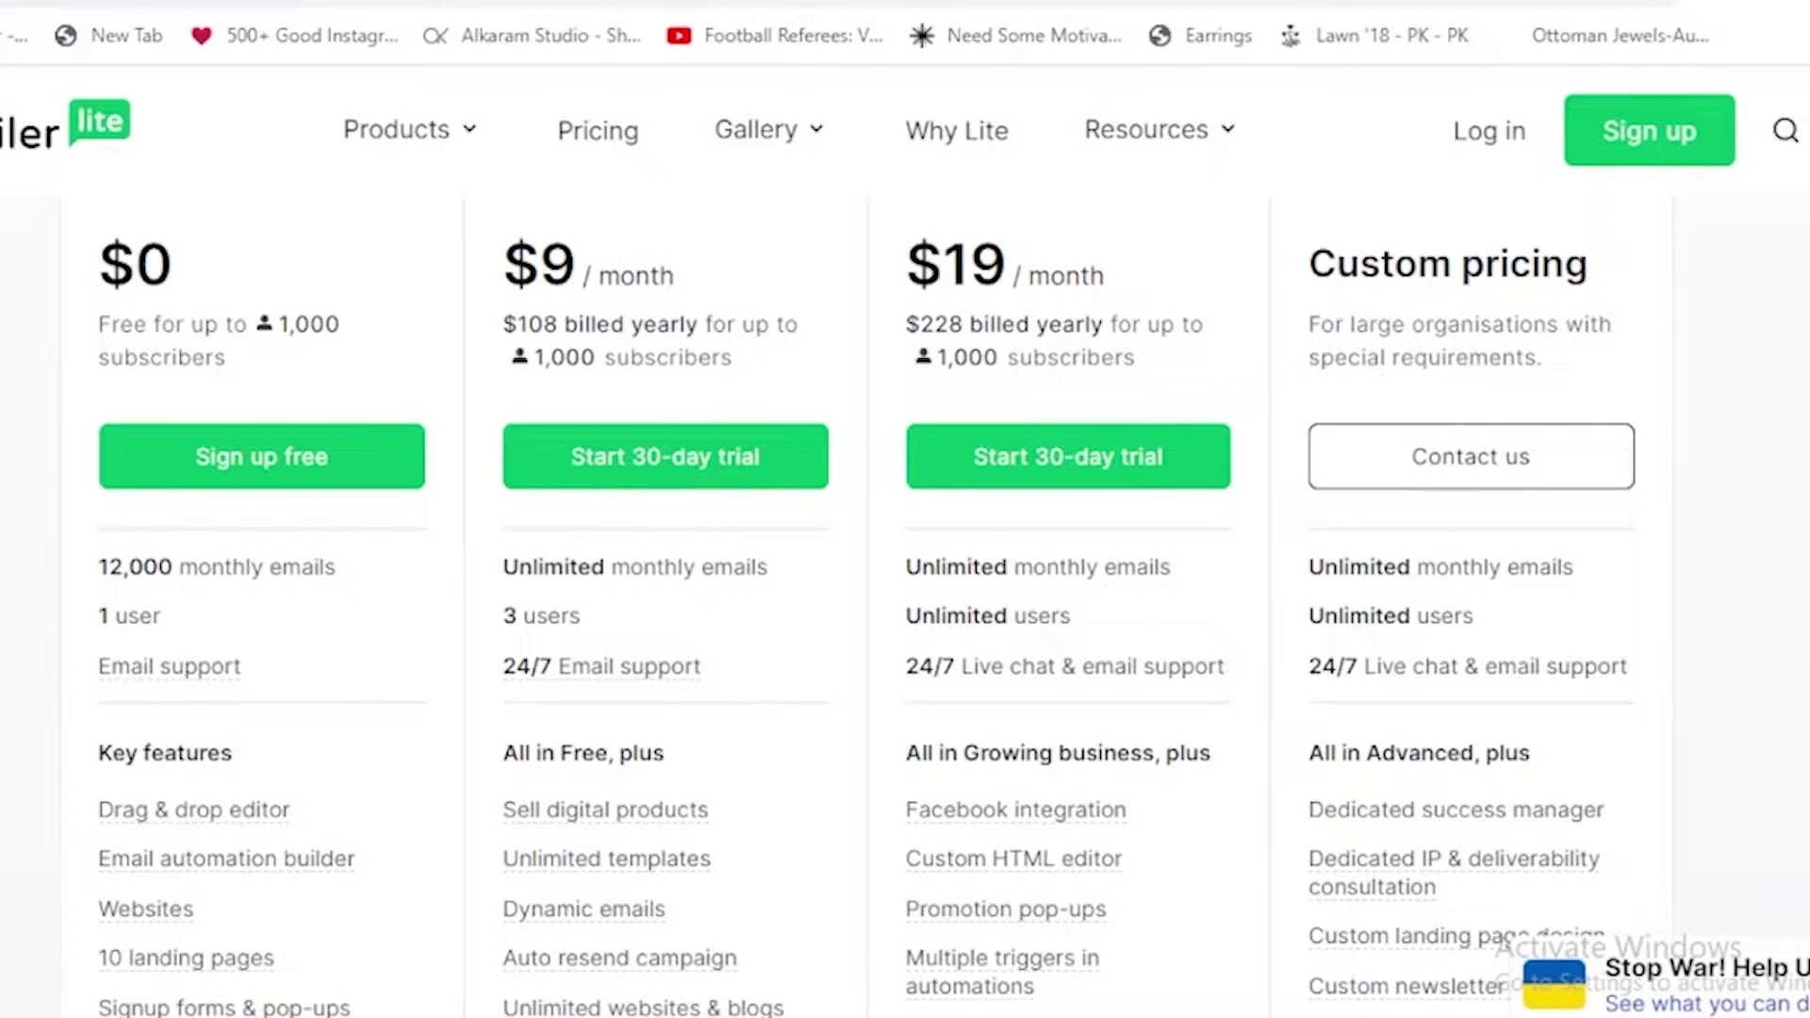
scroll(905, 565, "down", 3)
scroll(904, 565, "up", 5)
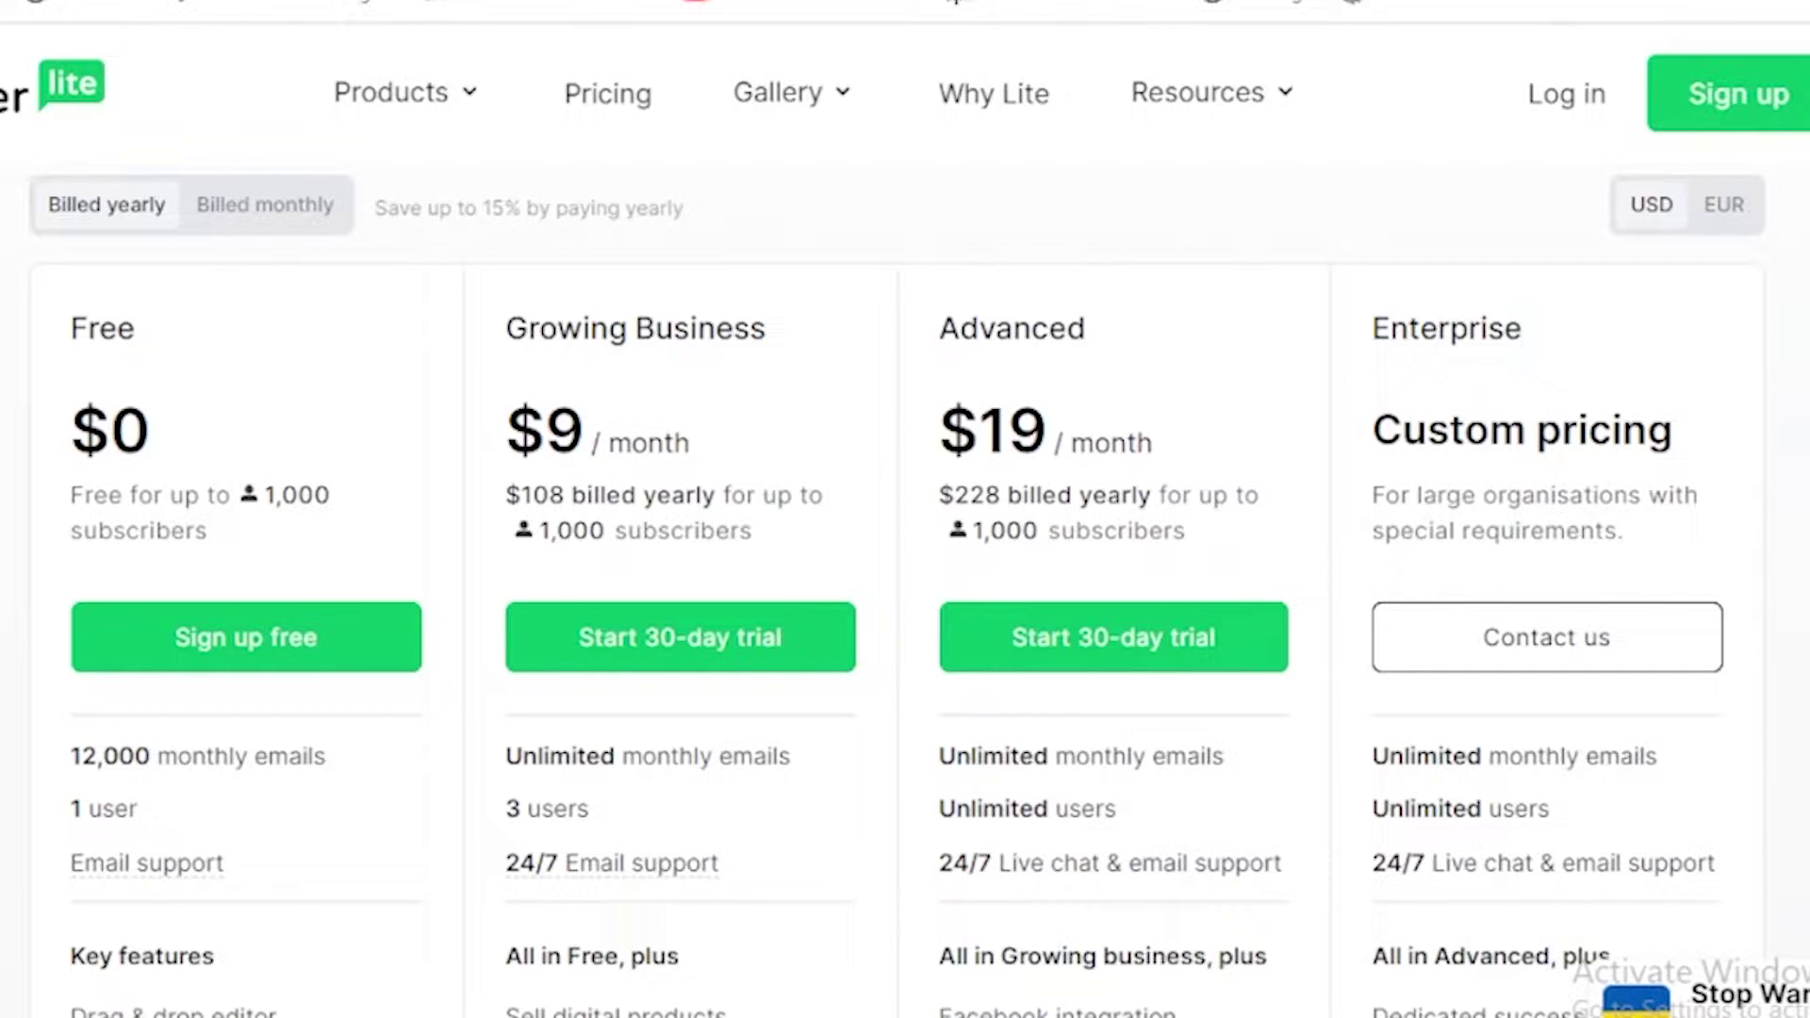
scroll(905, 584, "down", 5)
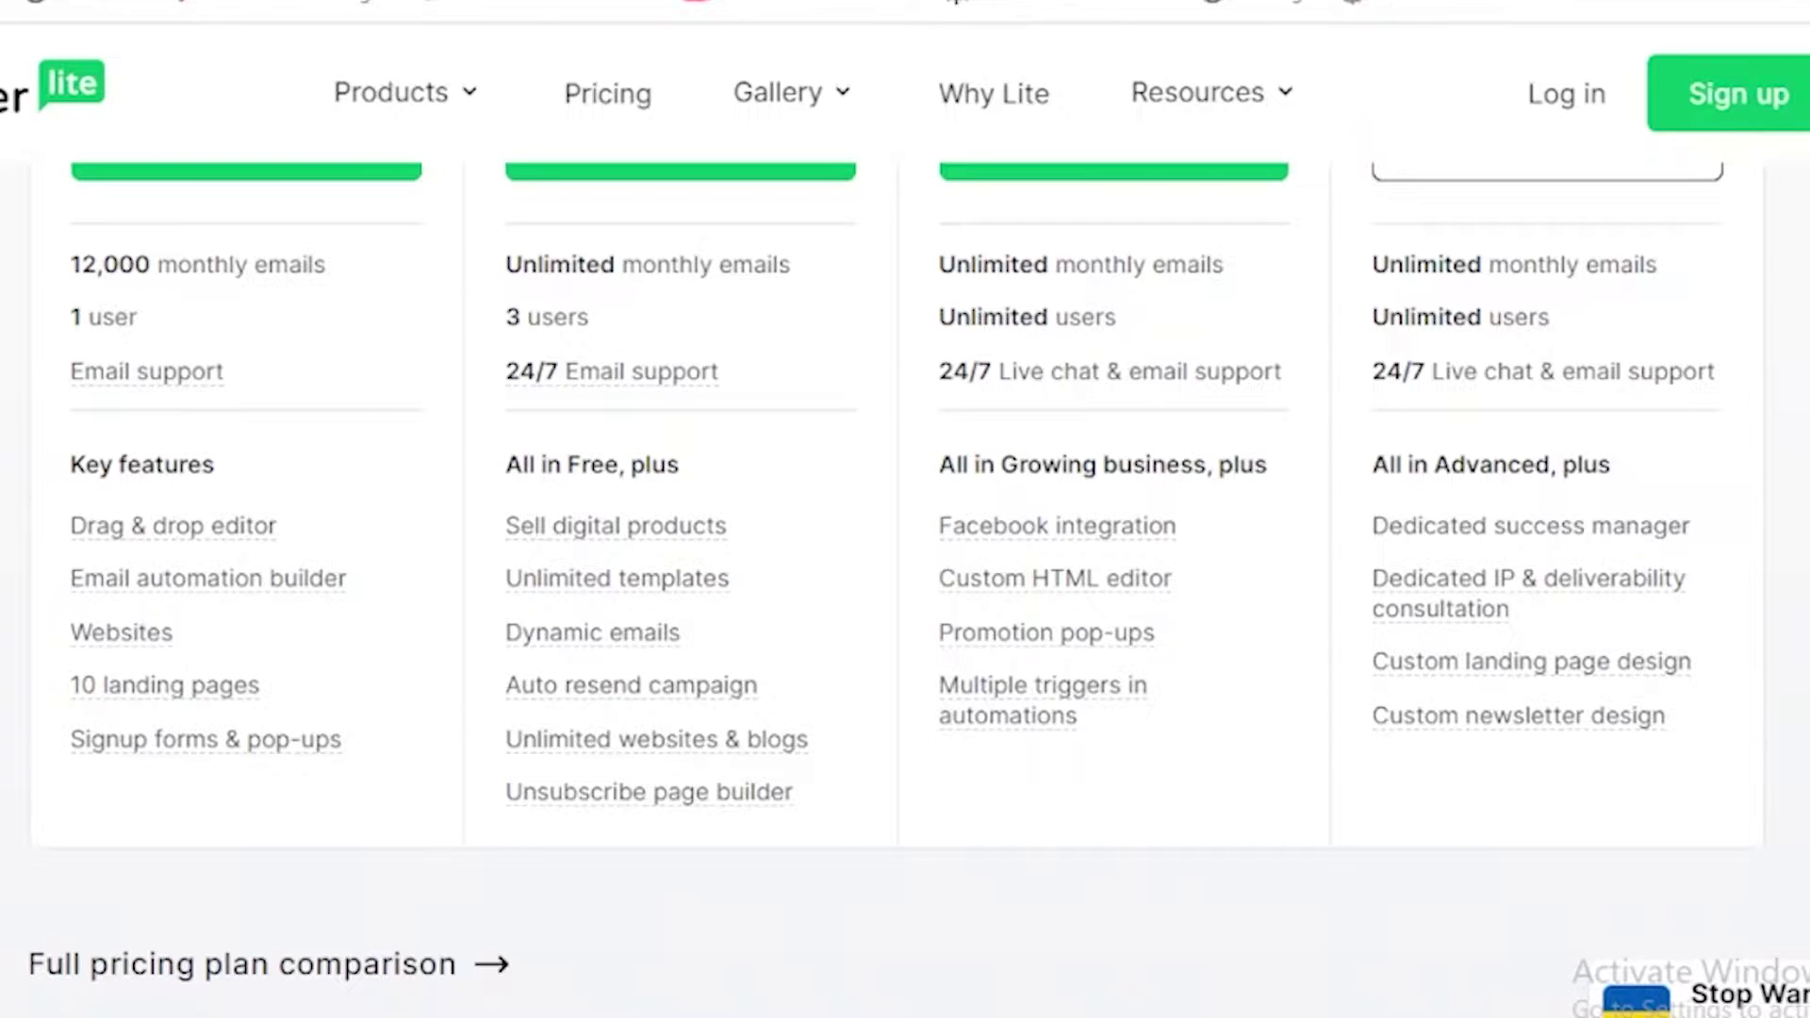
scroll(905, 565, "up", 5)
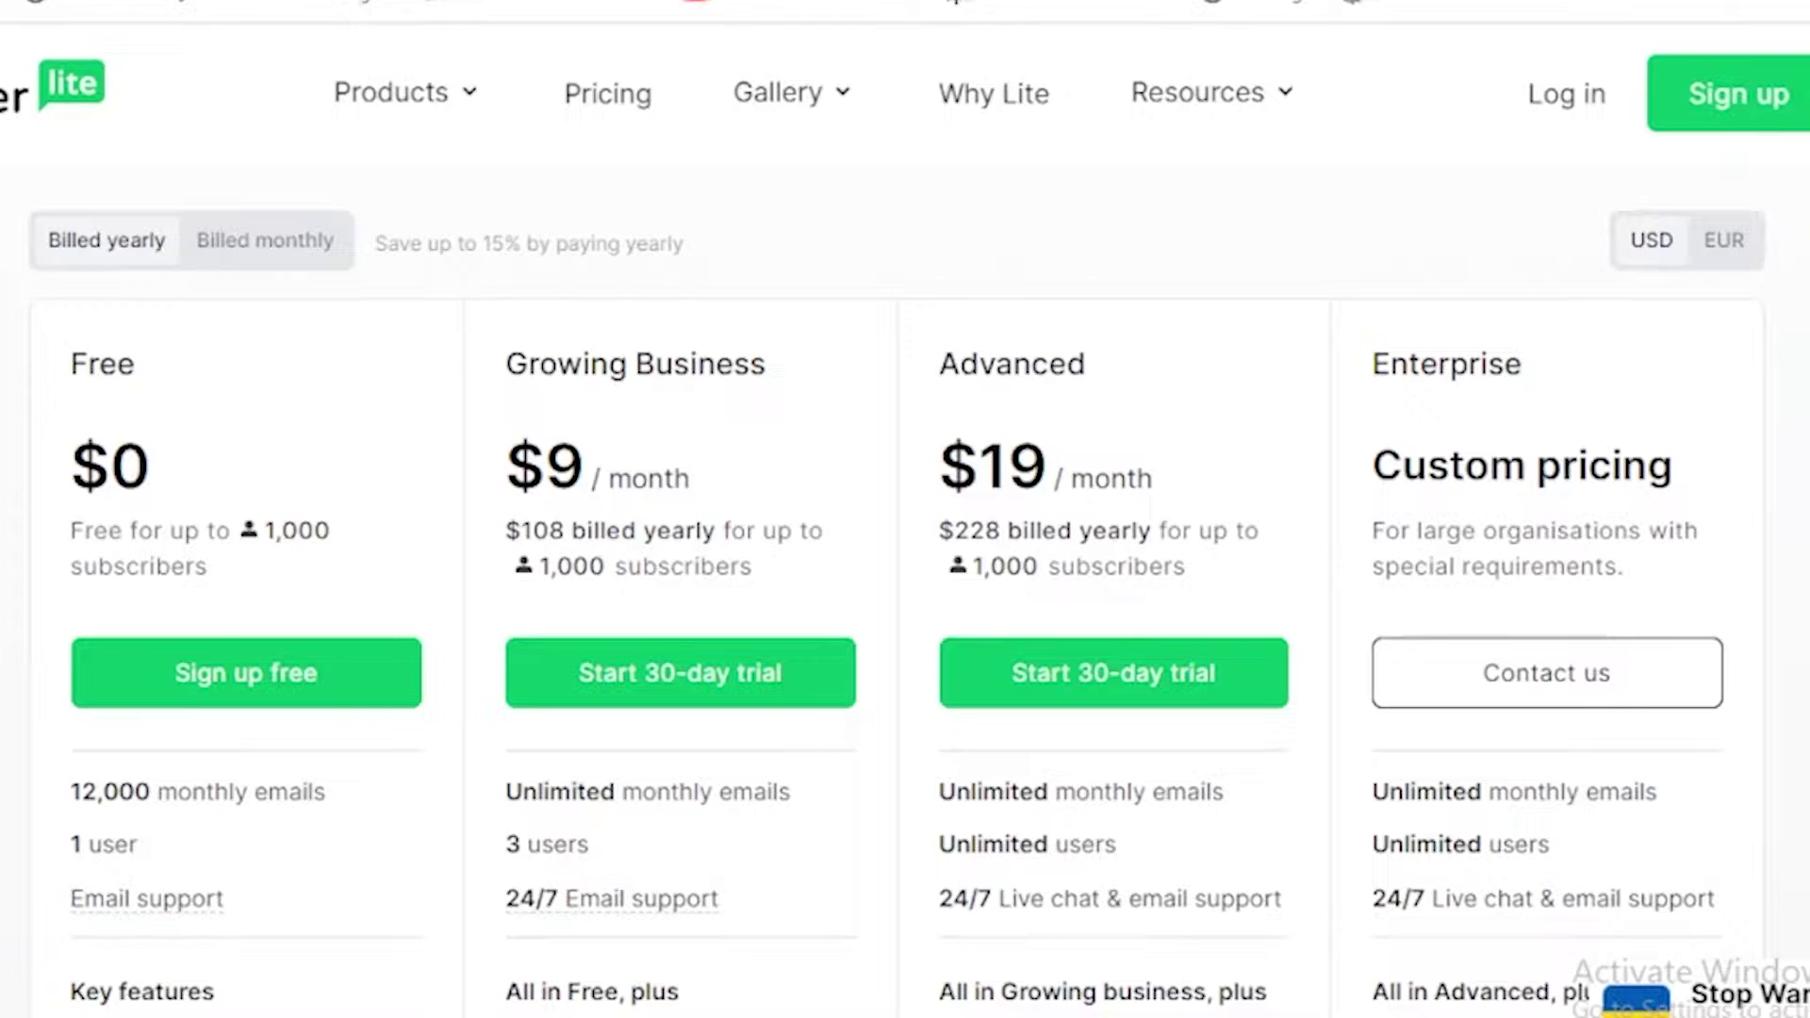
scroll(905, 566, "down", 3)
scroll(905, 565, "up", 2)
scroll(904, 565, "down", 2)
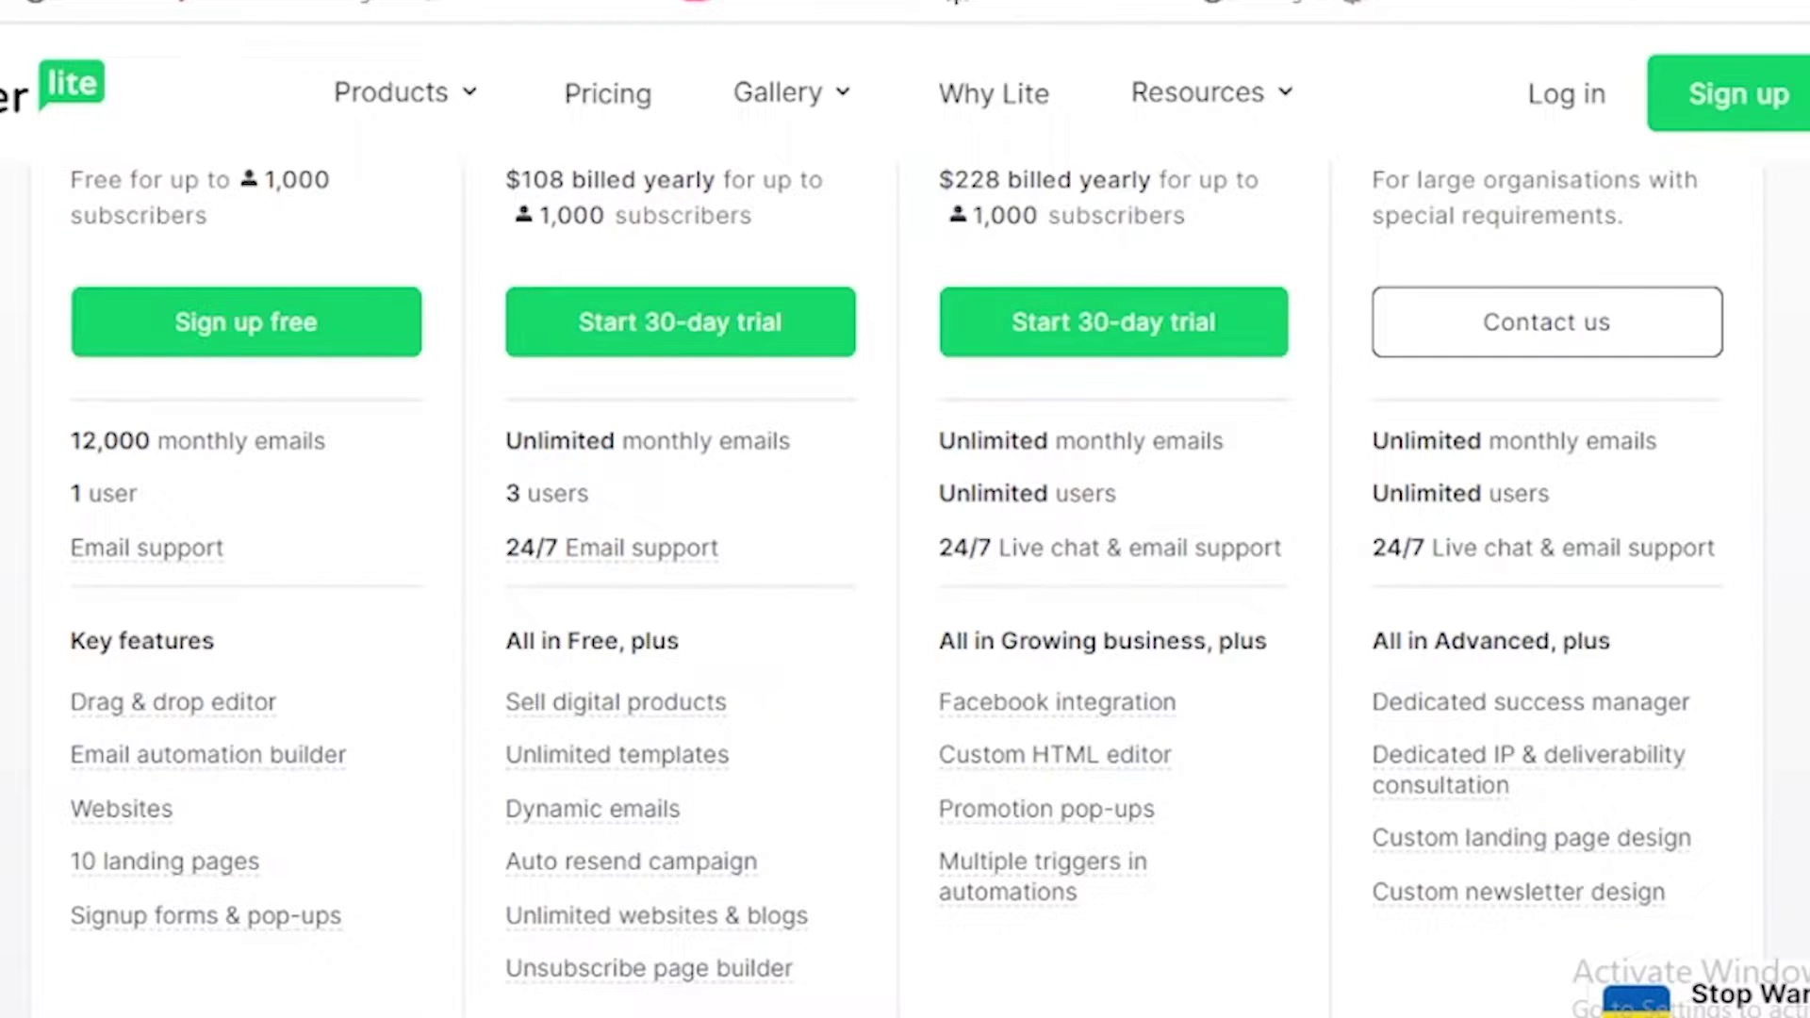
scroll(904, 584, "up", 3)
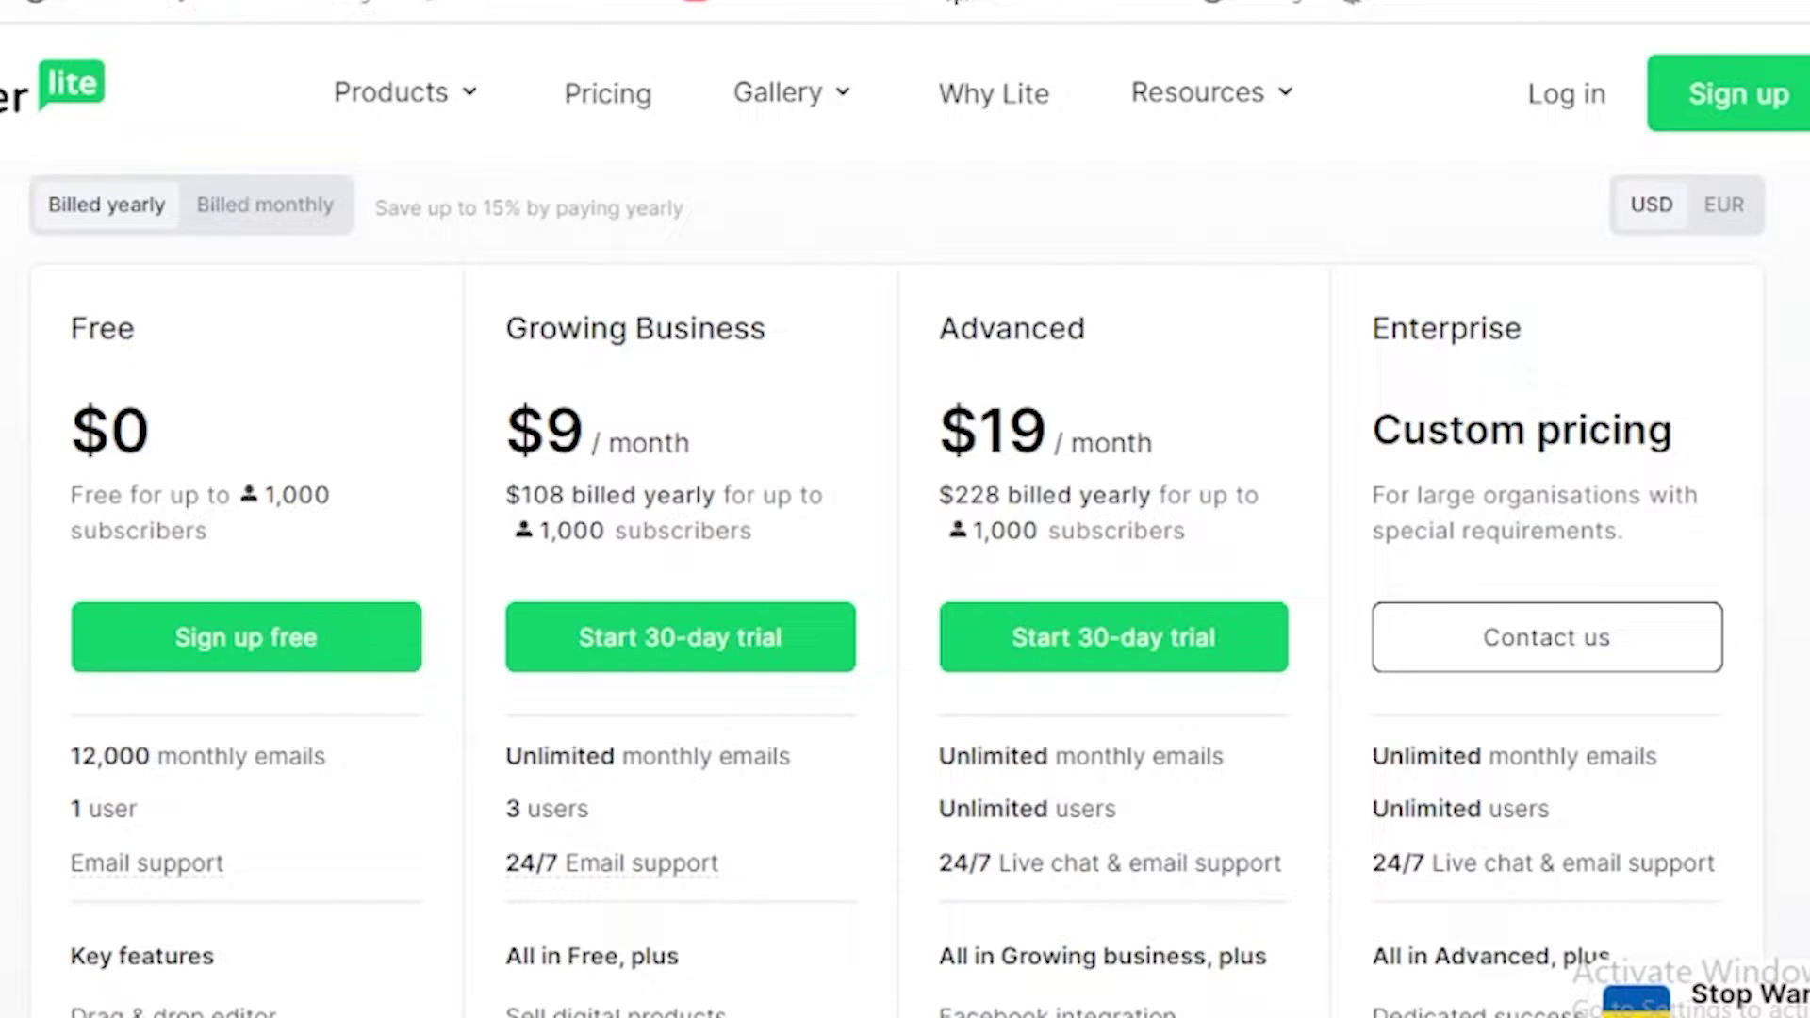
scroll(896, 589, "down", 5)
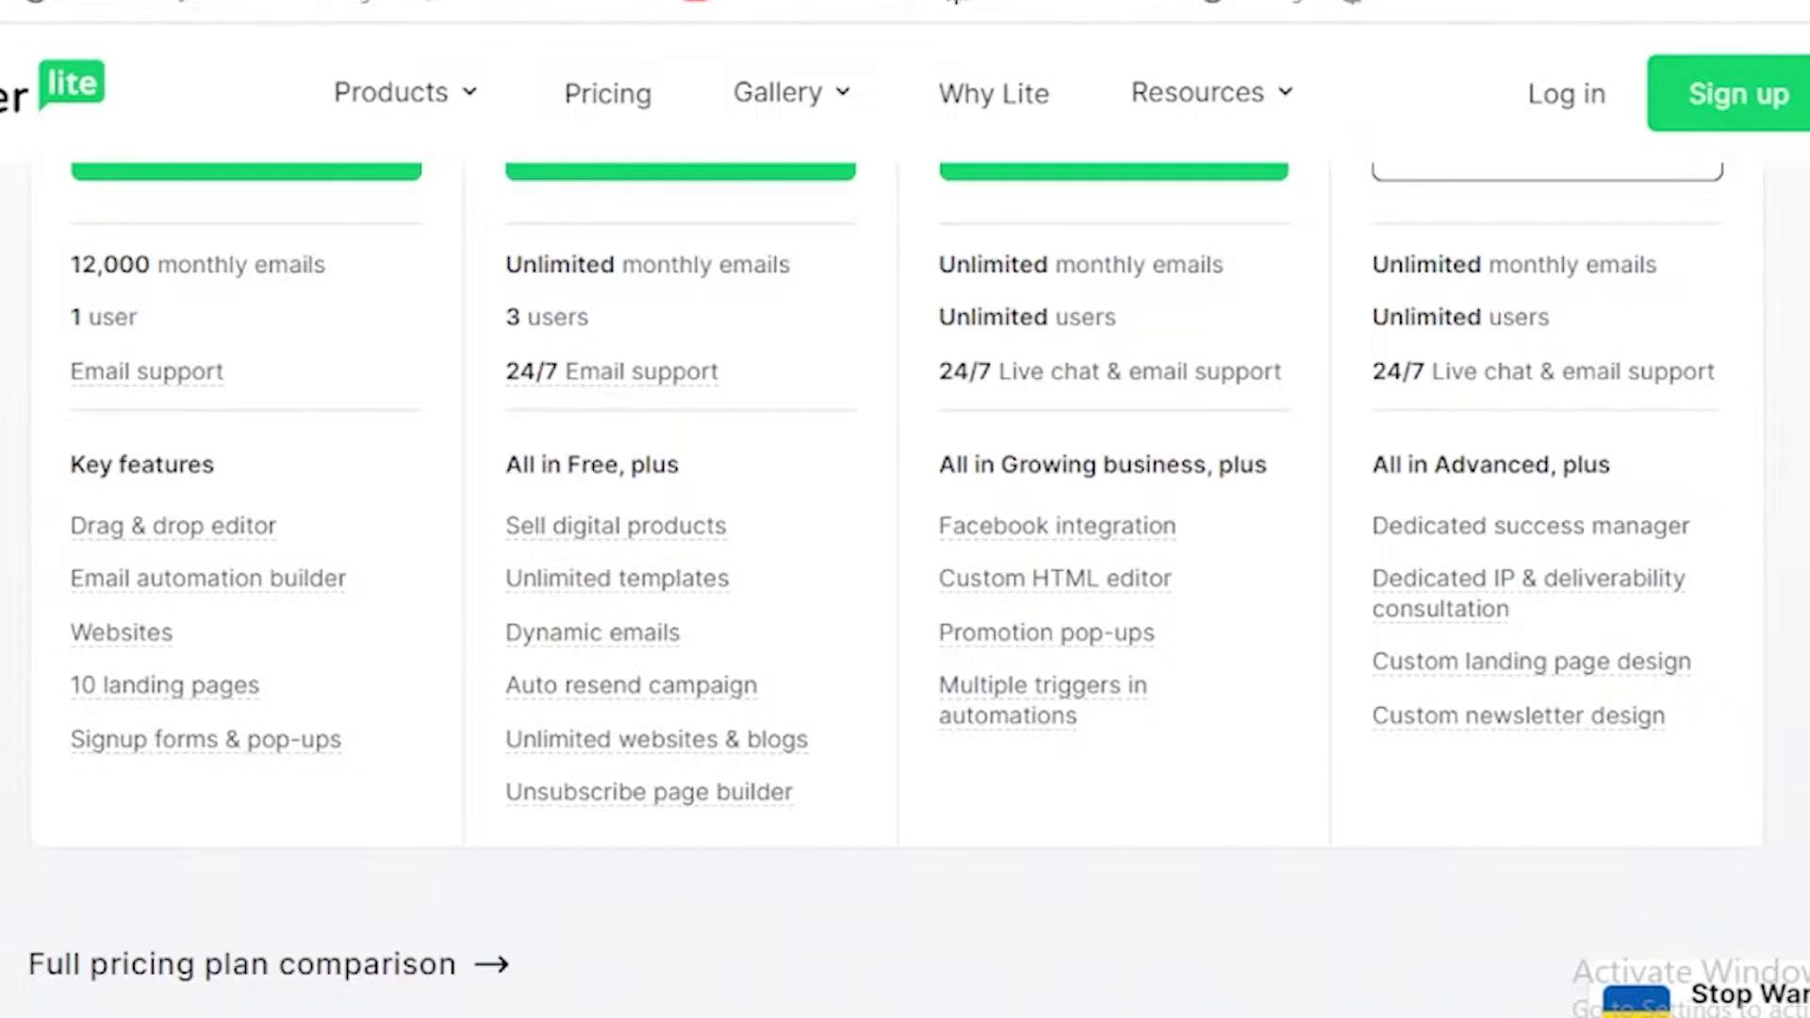
scroll(905, 566, "up", 4)
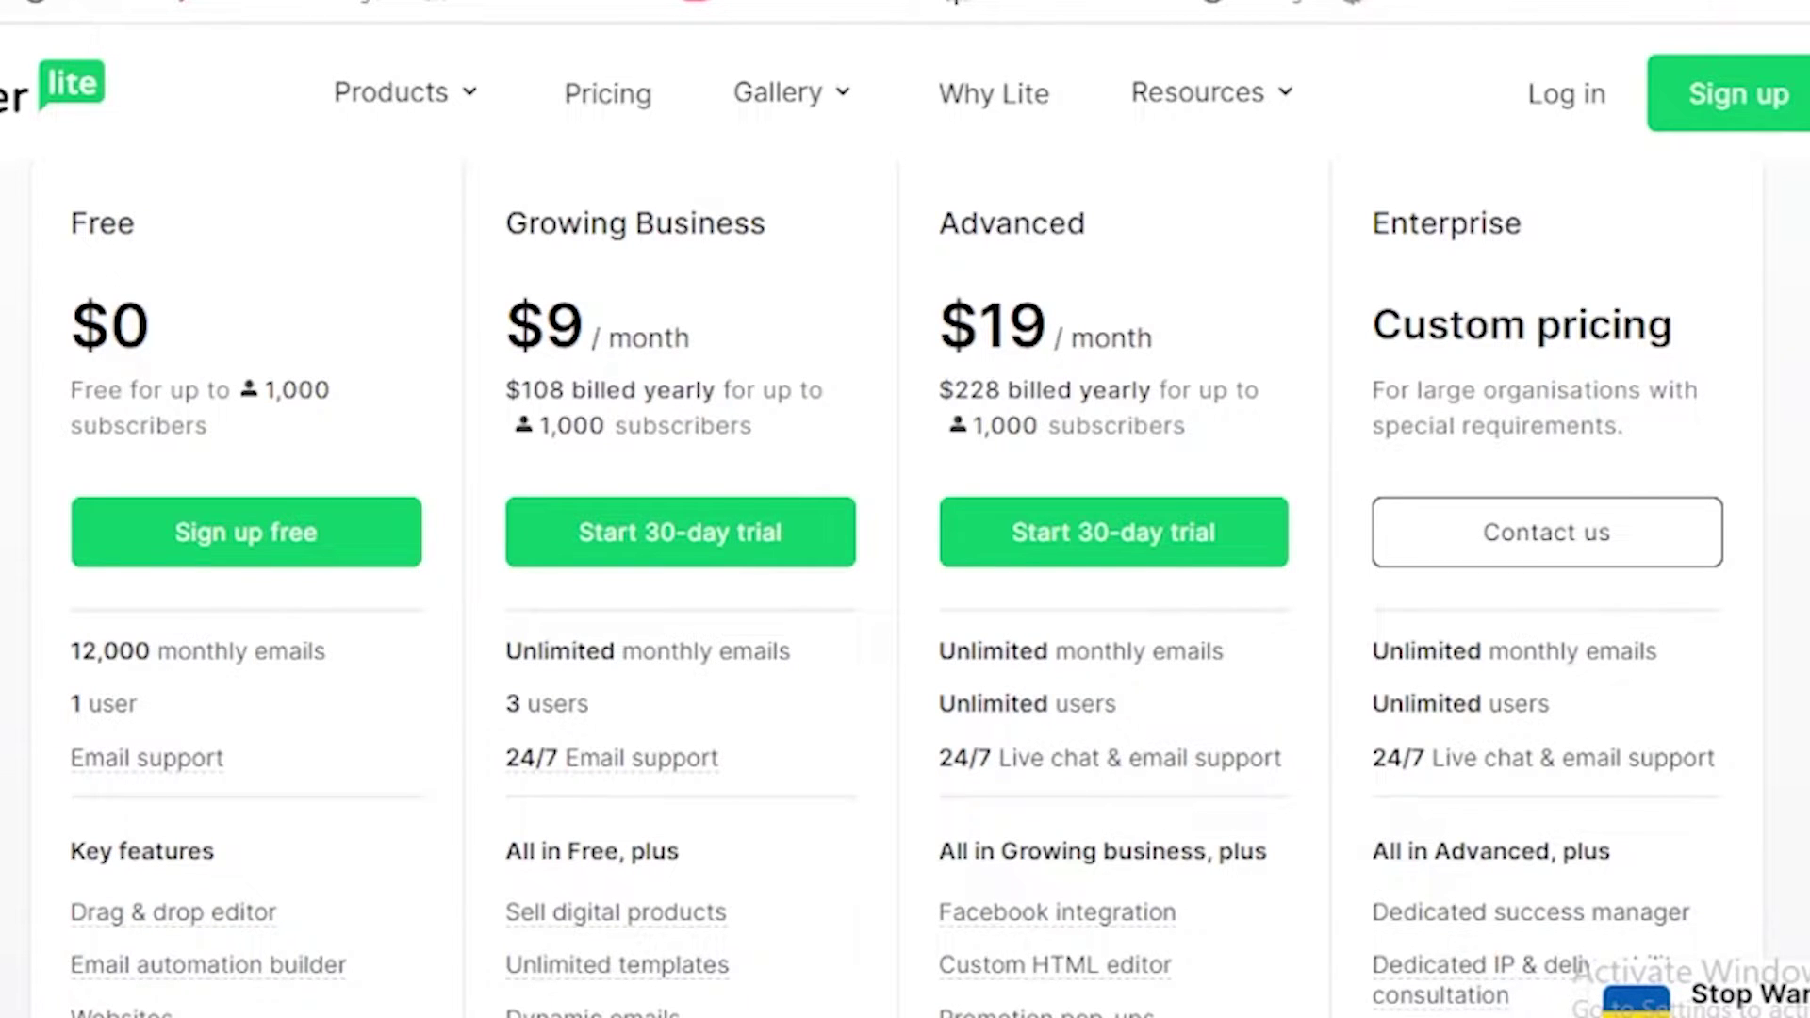
scroll(905, 565, "down", 15)
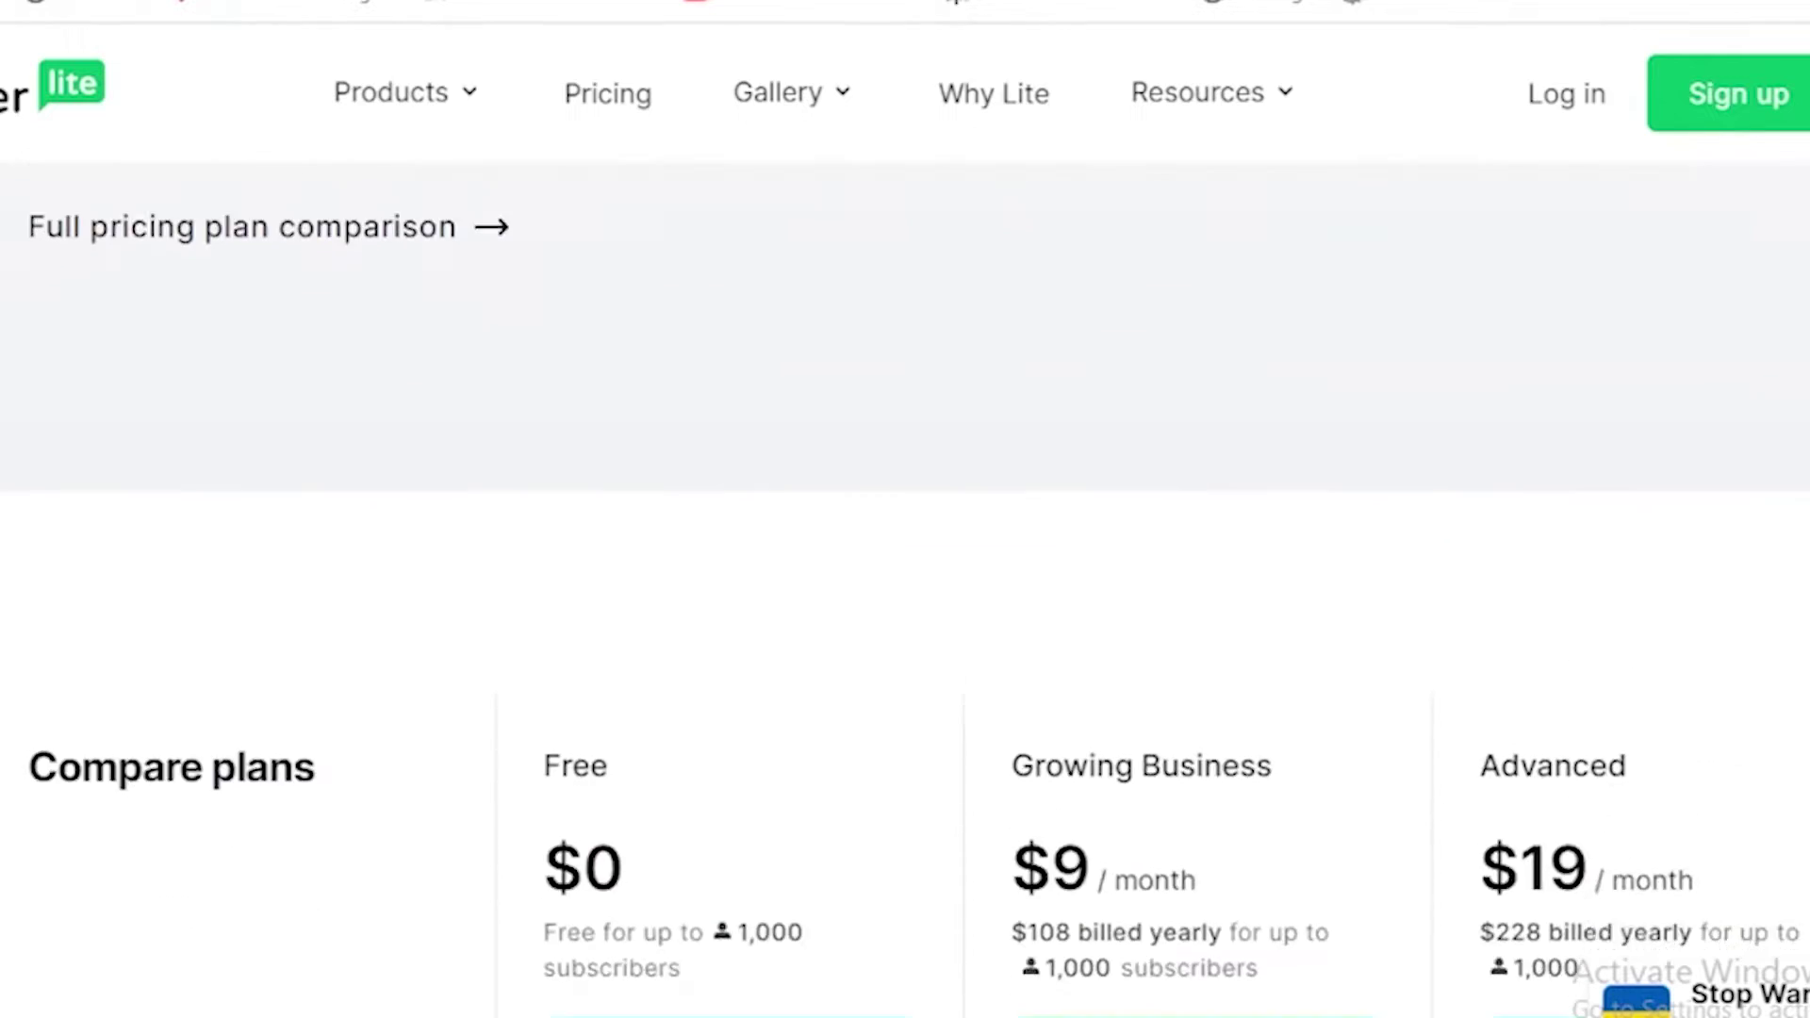
scroll(1716, 95, "up", 20)
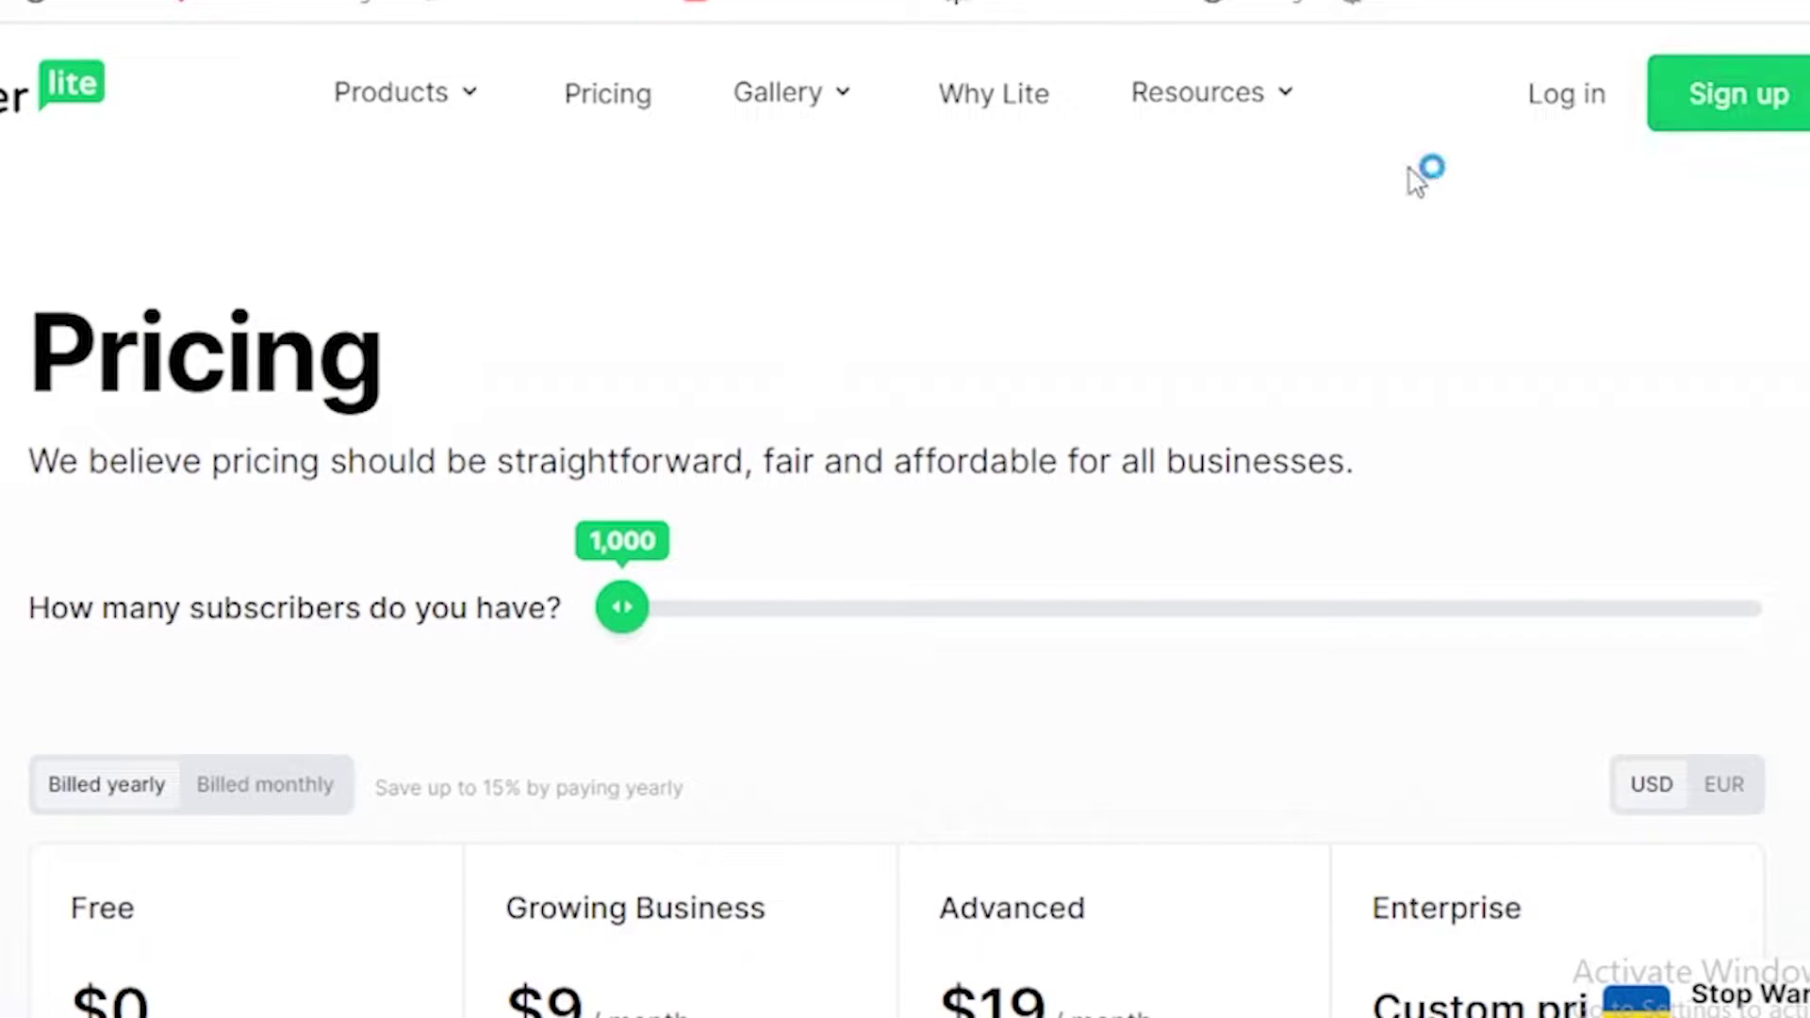
Start the free sign-up and fill the Company, Name and Email fields from saved autofill suggestions.
left_click(1796, 91)
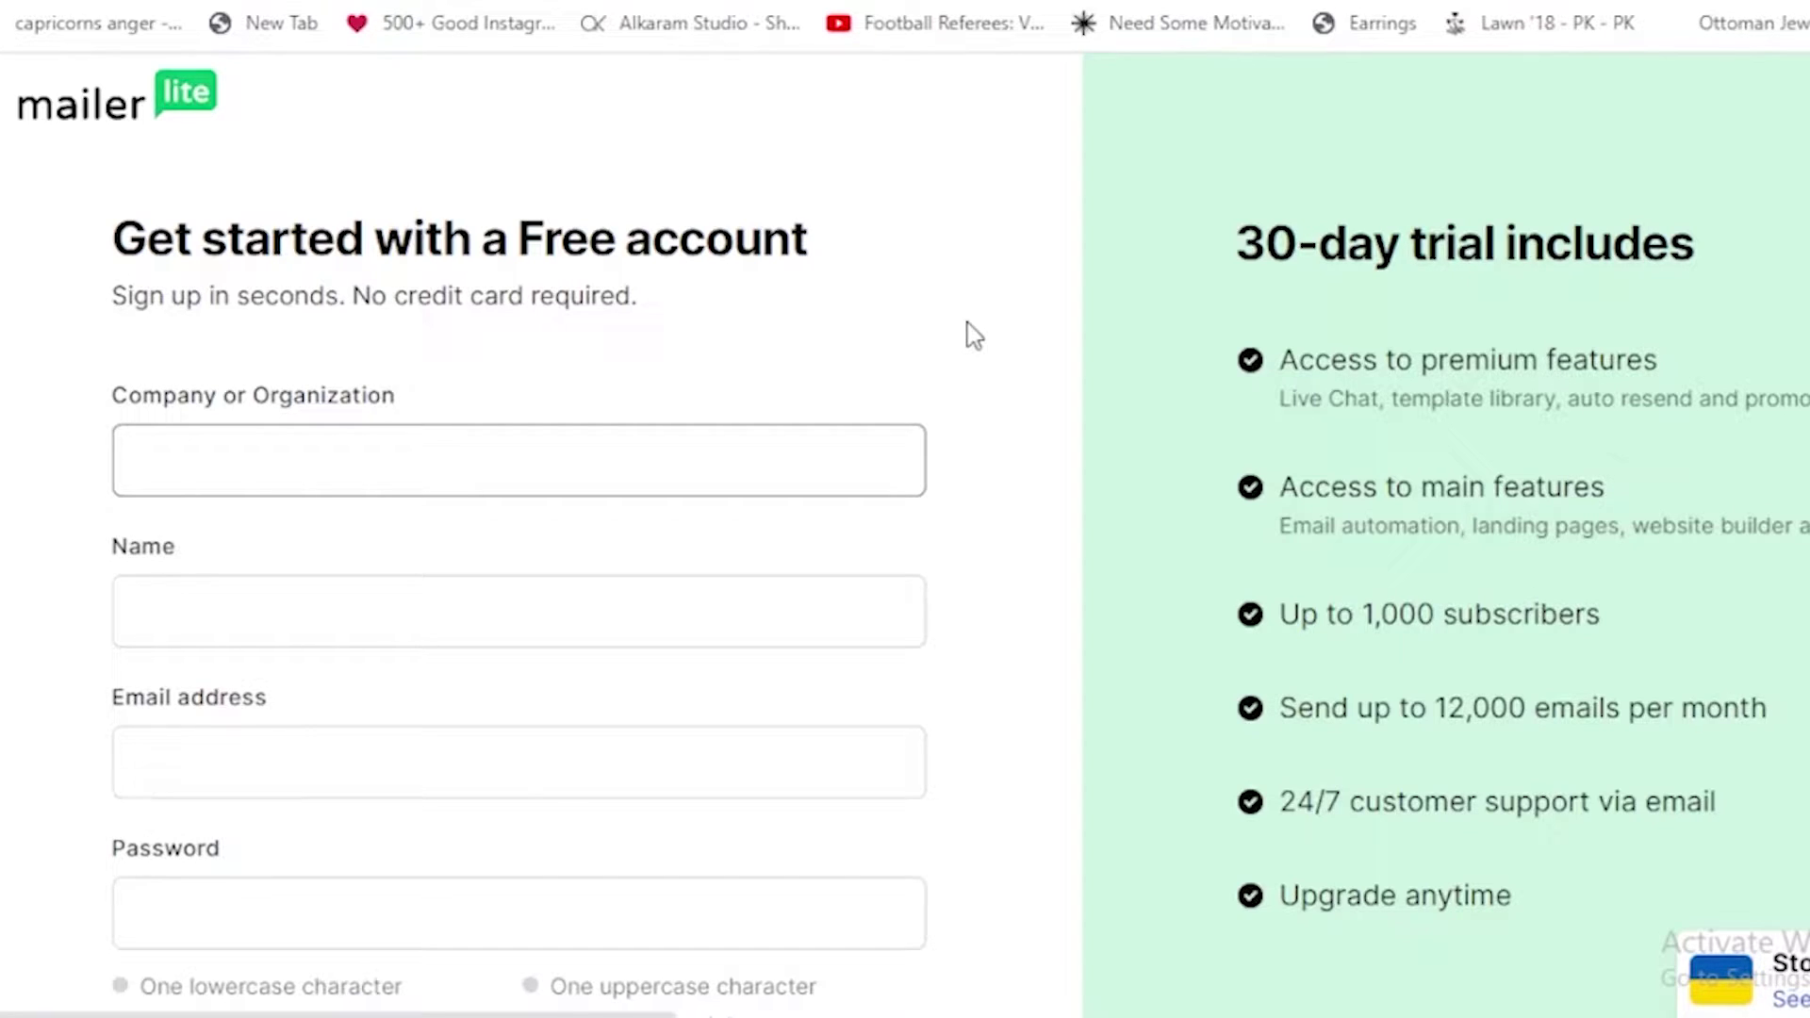
left_click(465, 459)
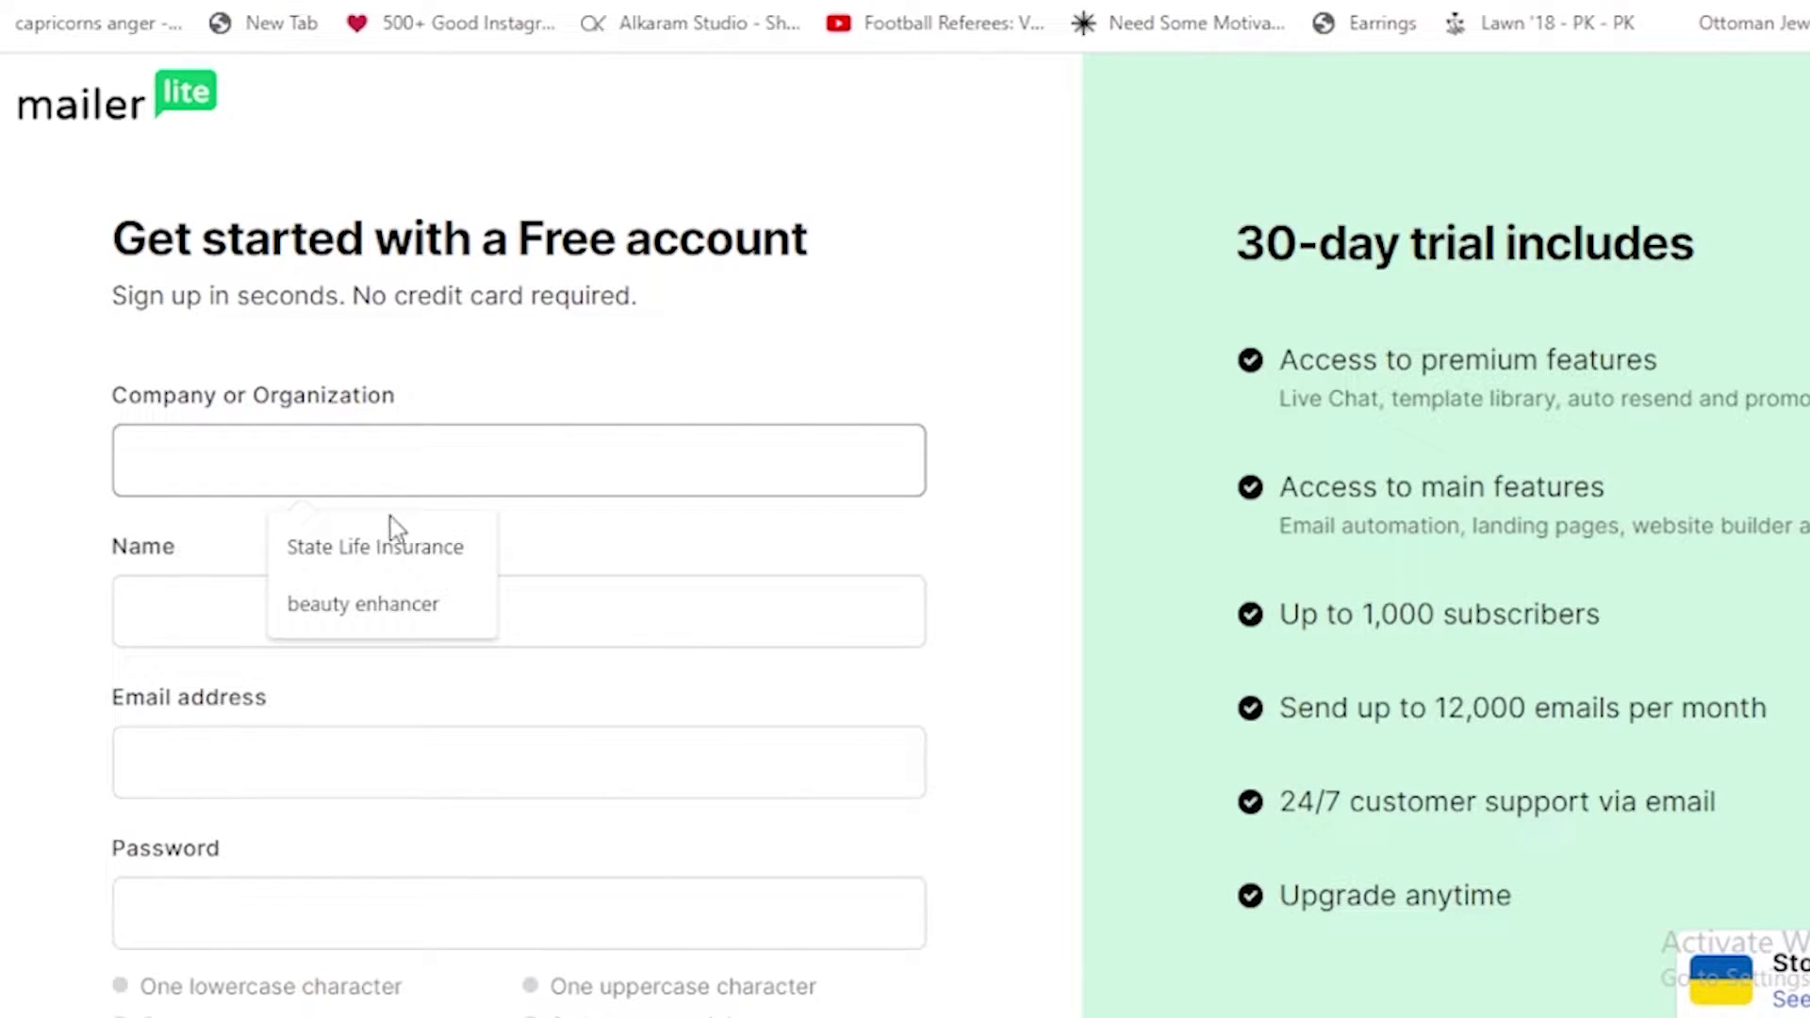
left_click(393, 544)
left_click(183, 600)
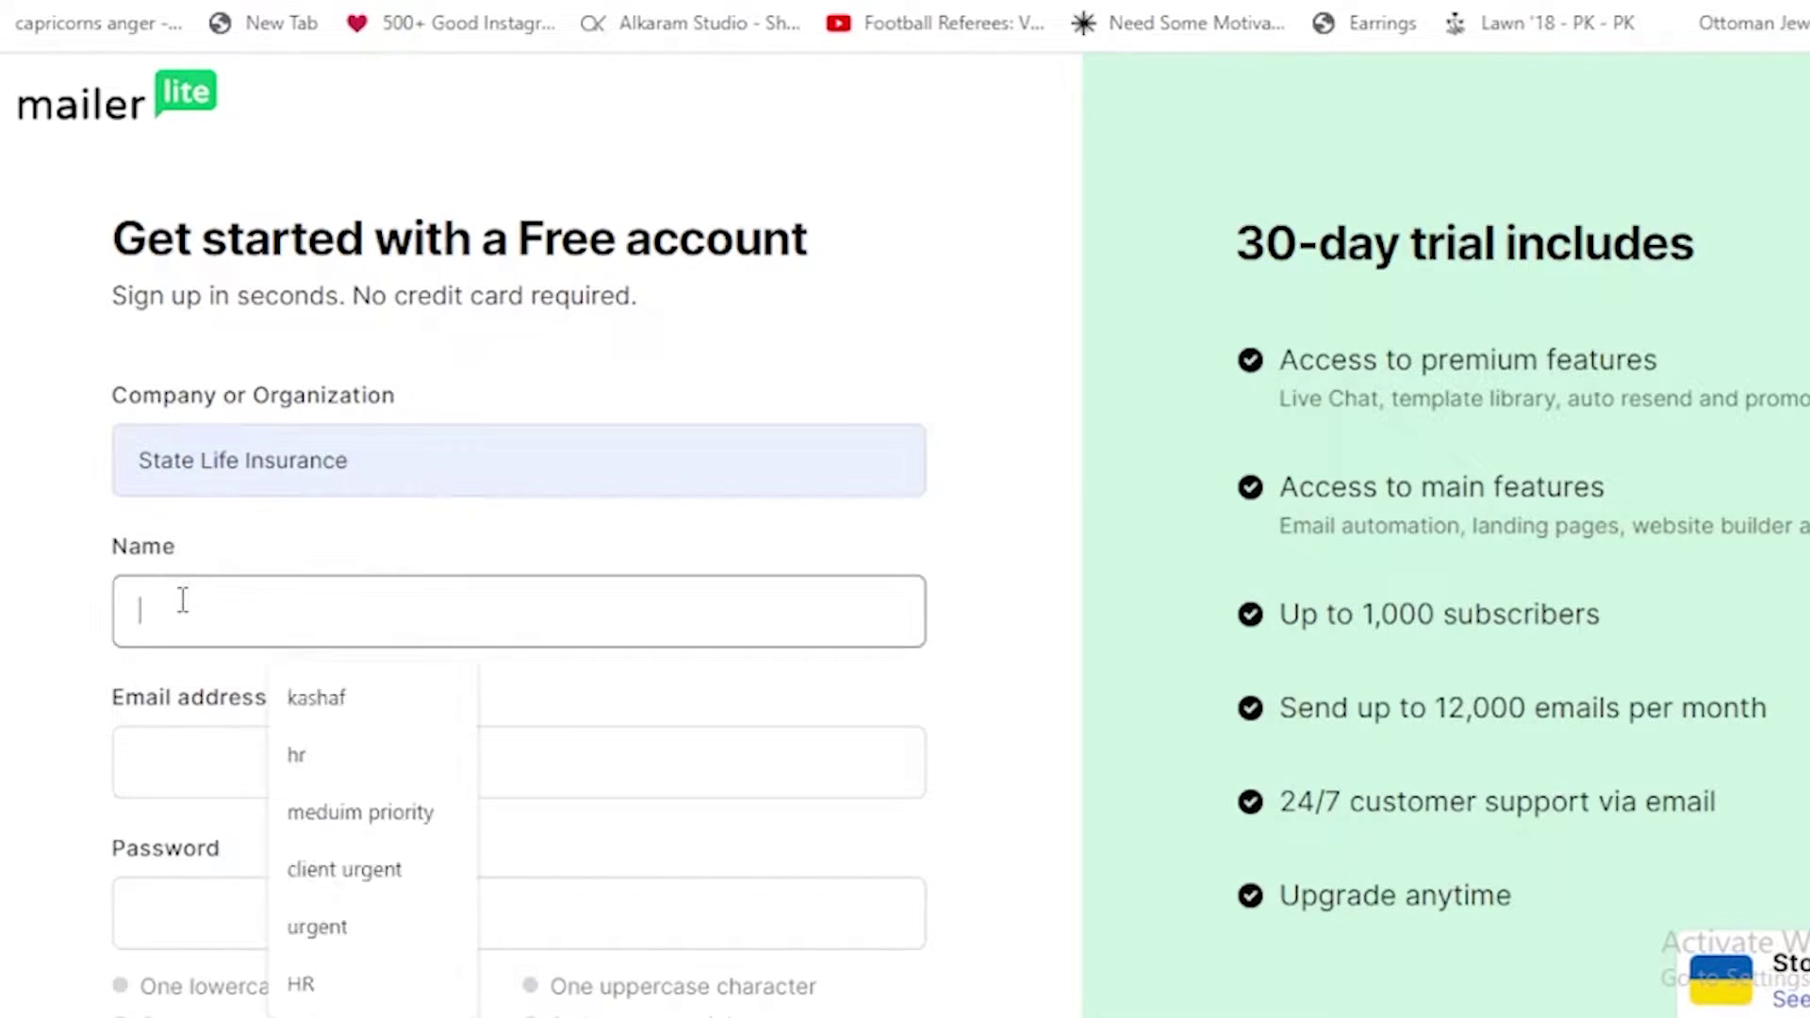
left_click(316, 696)
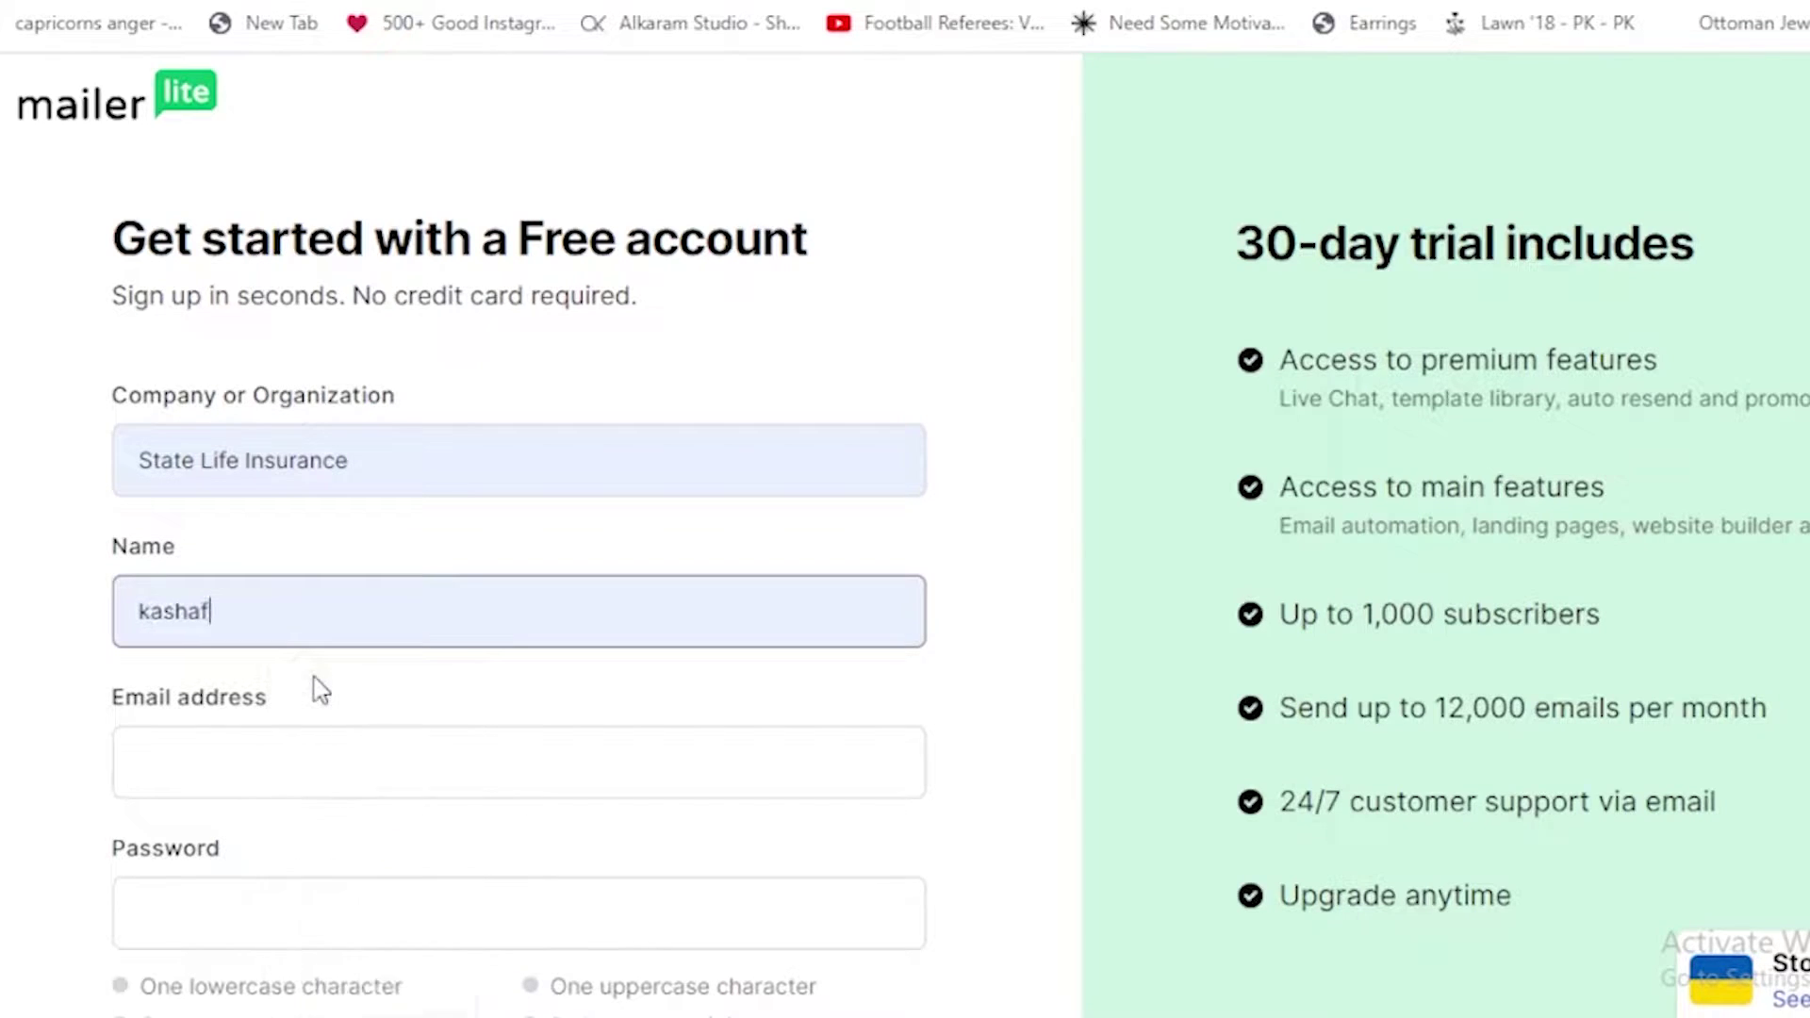
left_click(151, 798)
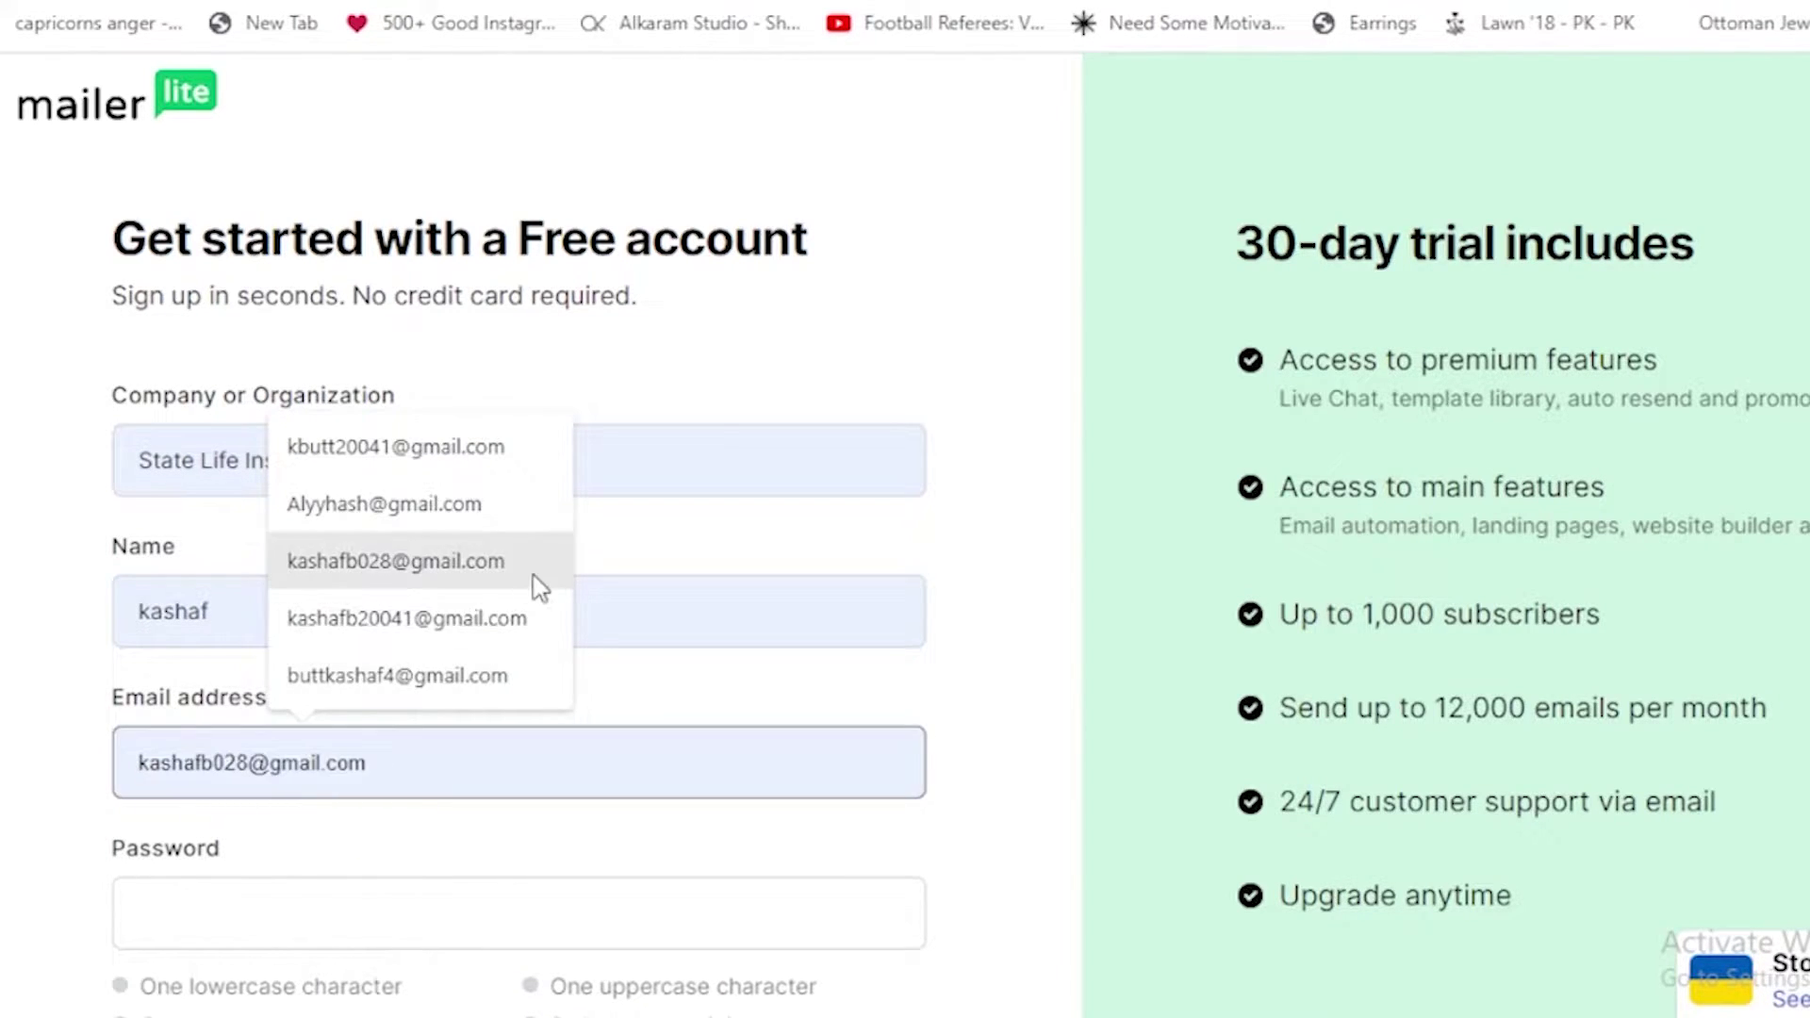
left_click(436, 459)
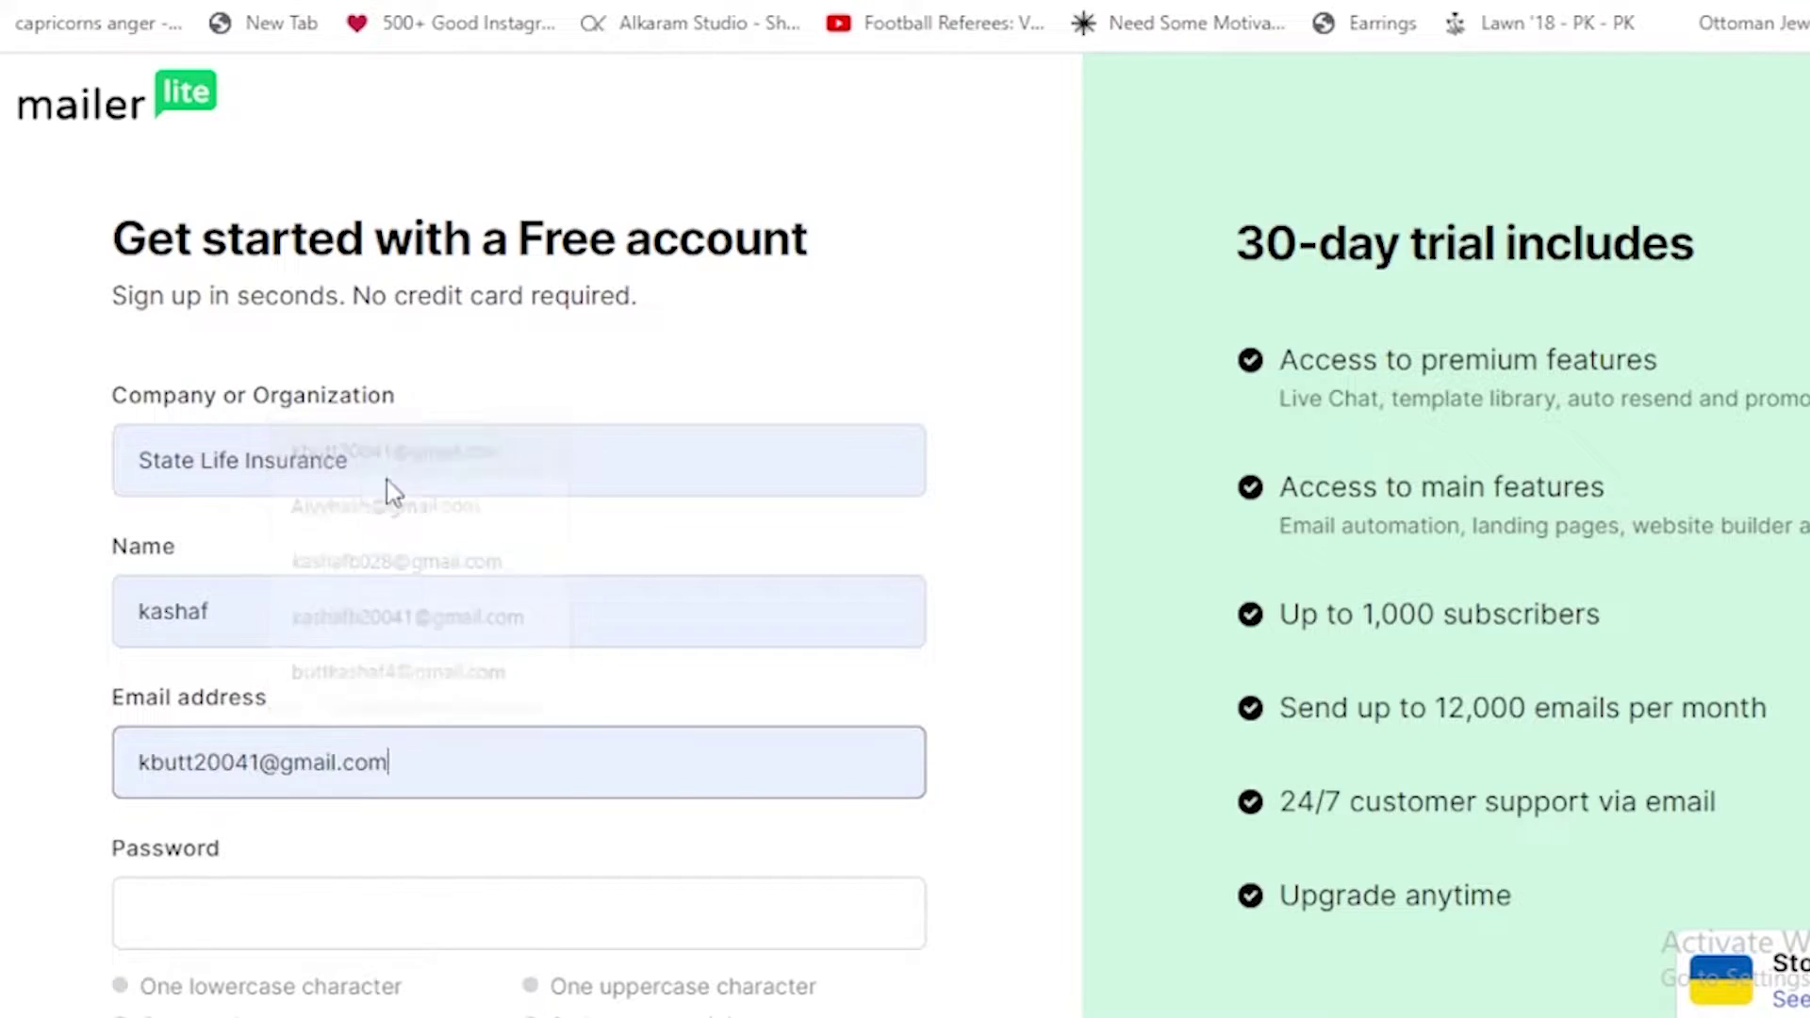
Enter an account password that meets all four password requirements.
left_click(194, 887)
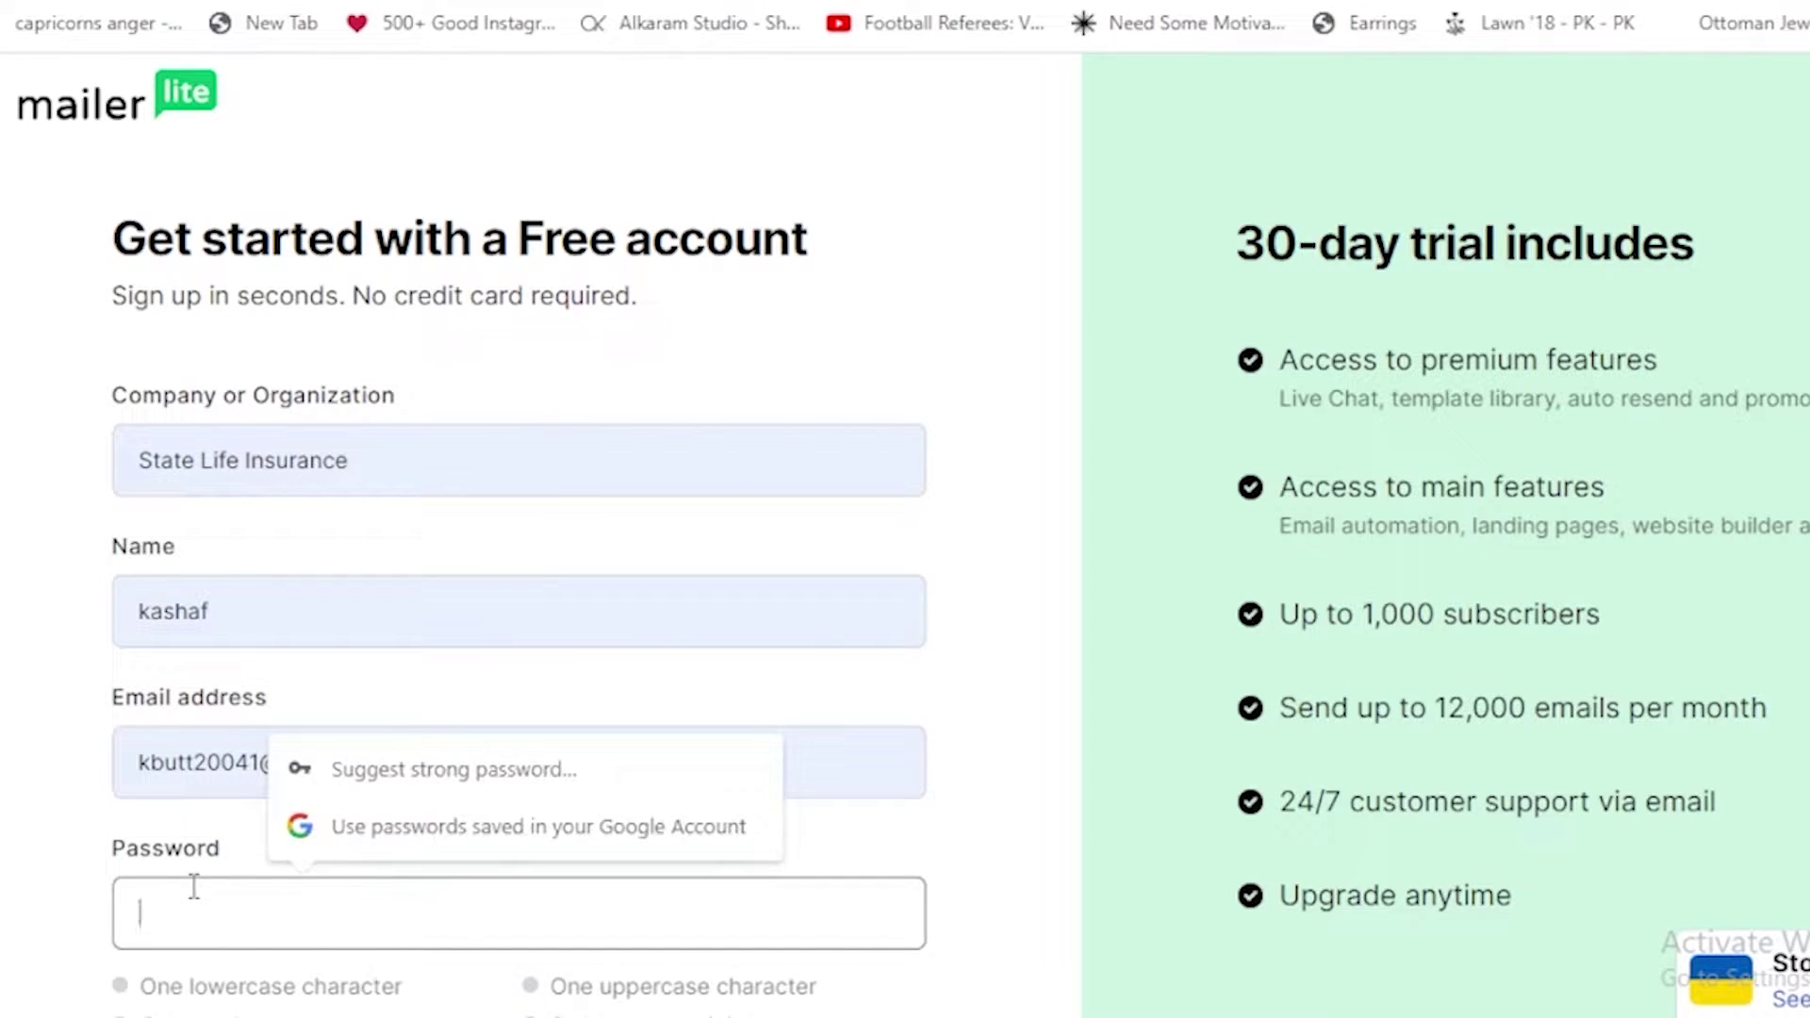
type("•••••••••")
scroll(1211, 922, "down", 3)
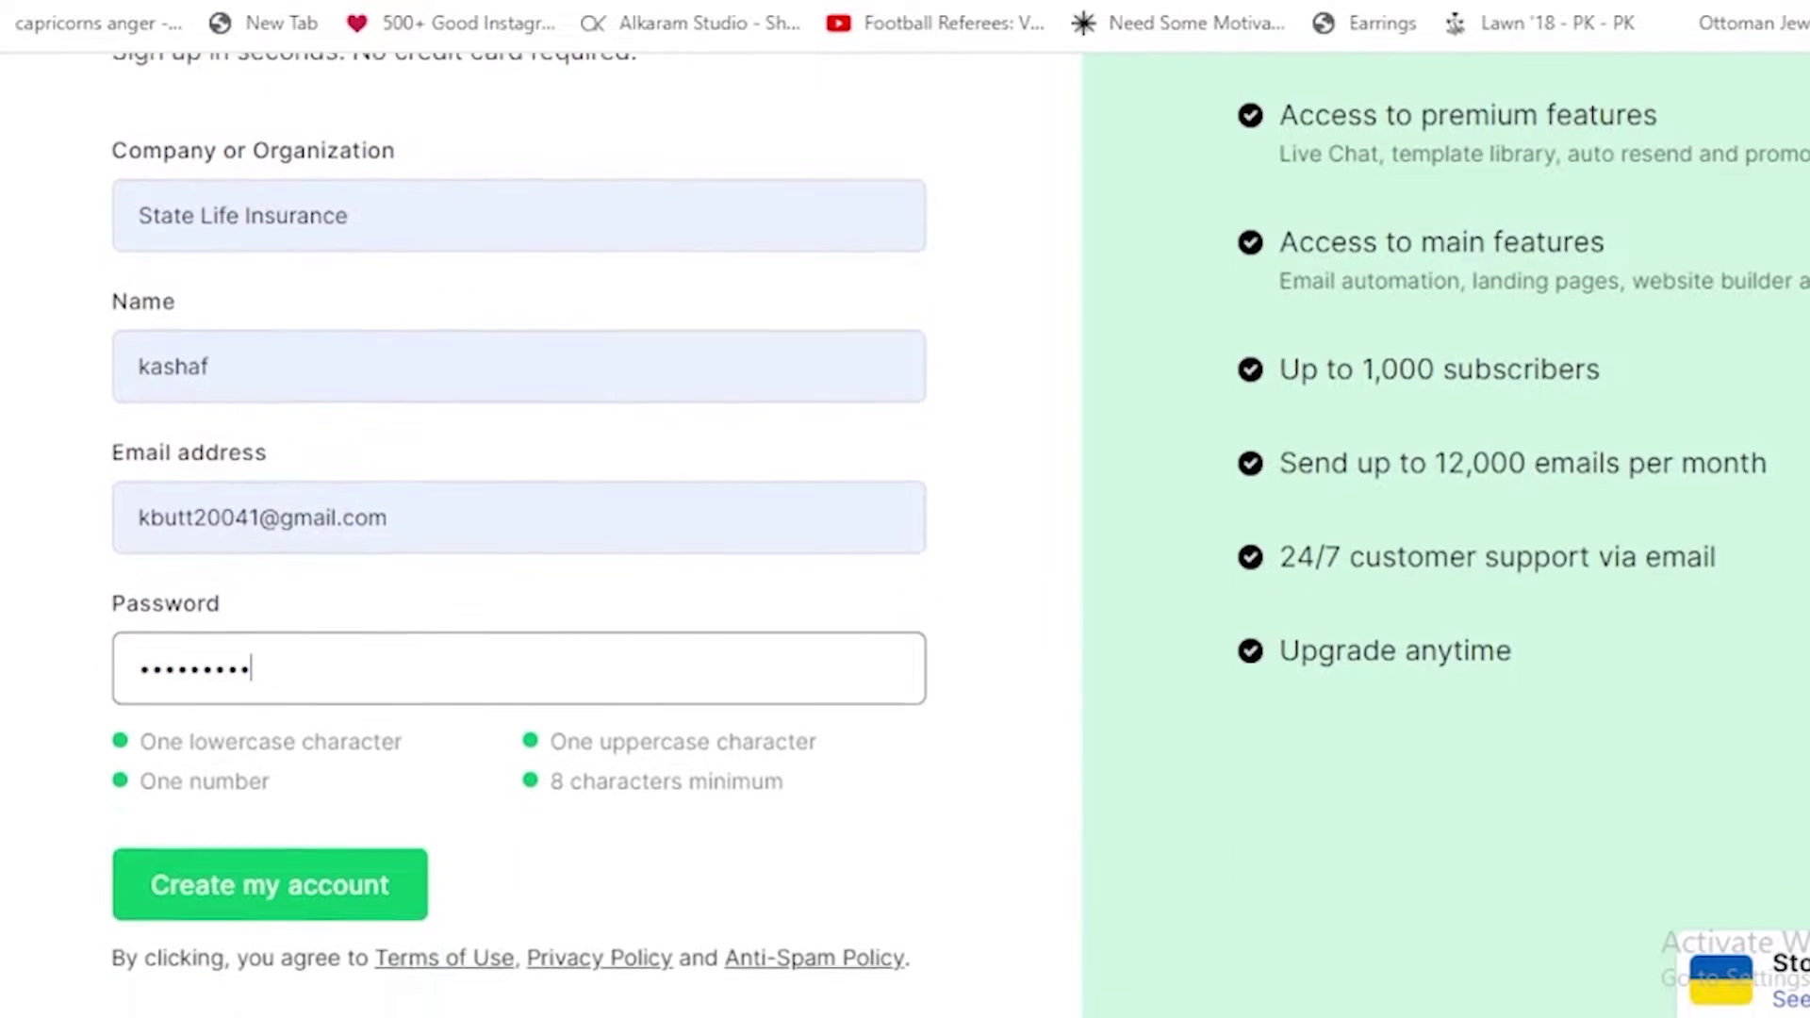
Create the free account, then go to My profile from the account dropdown.
left_click(388, 839)
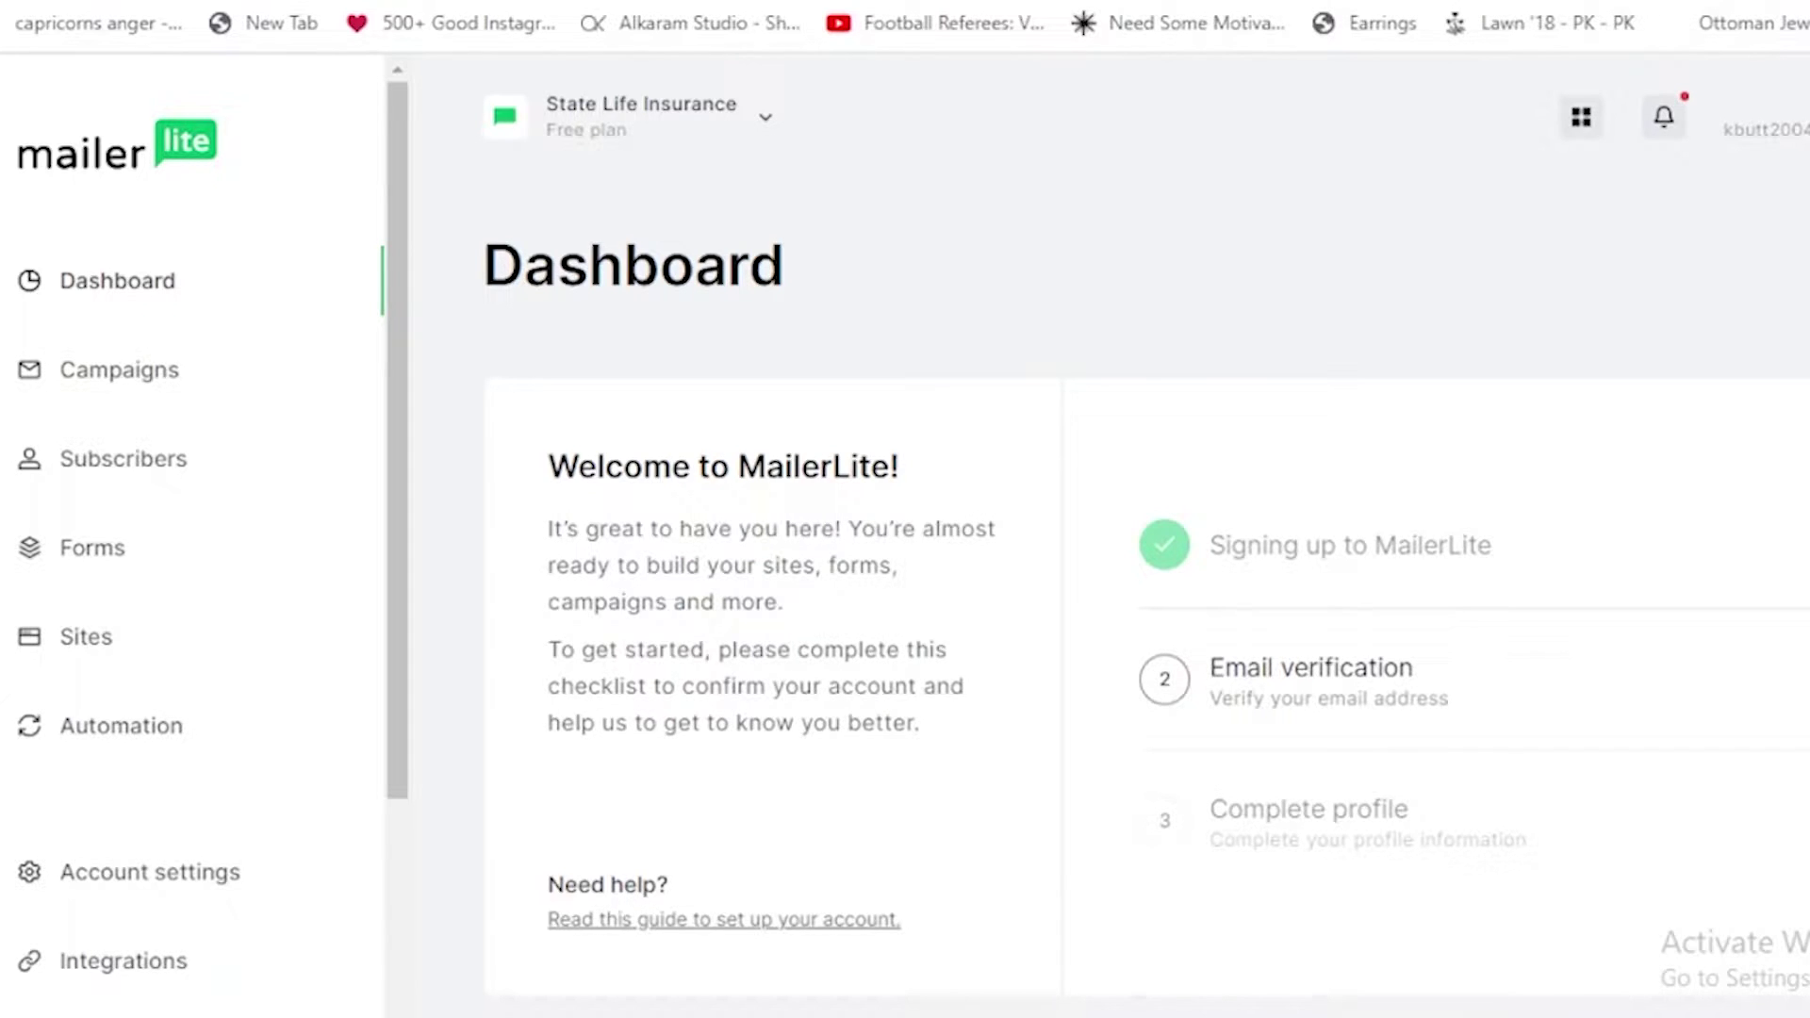
left_click(1791, 123)
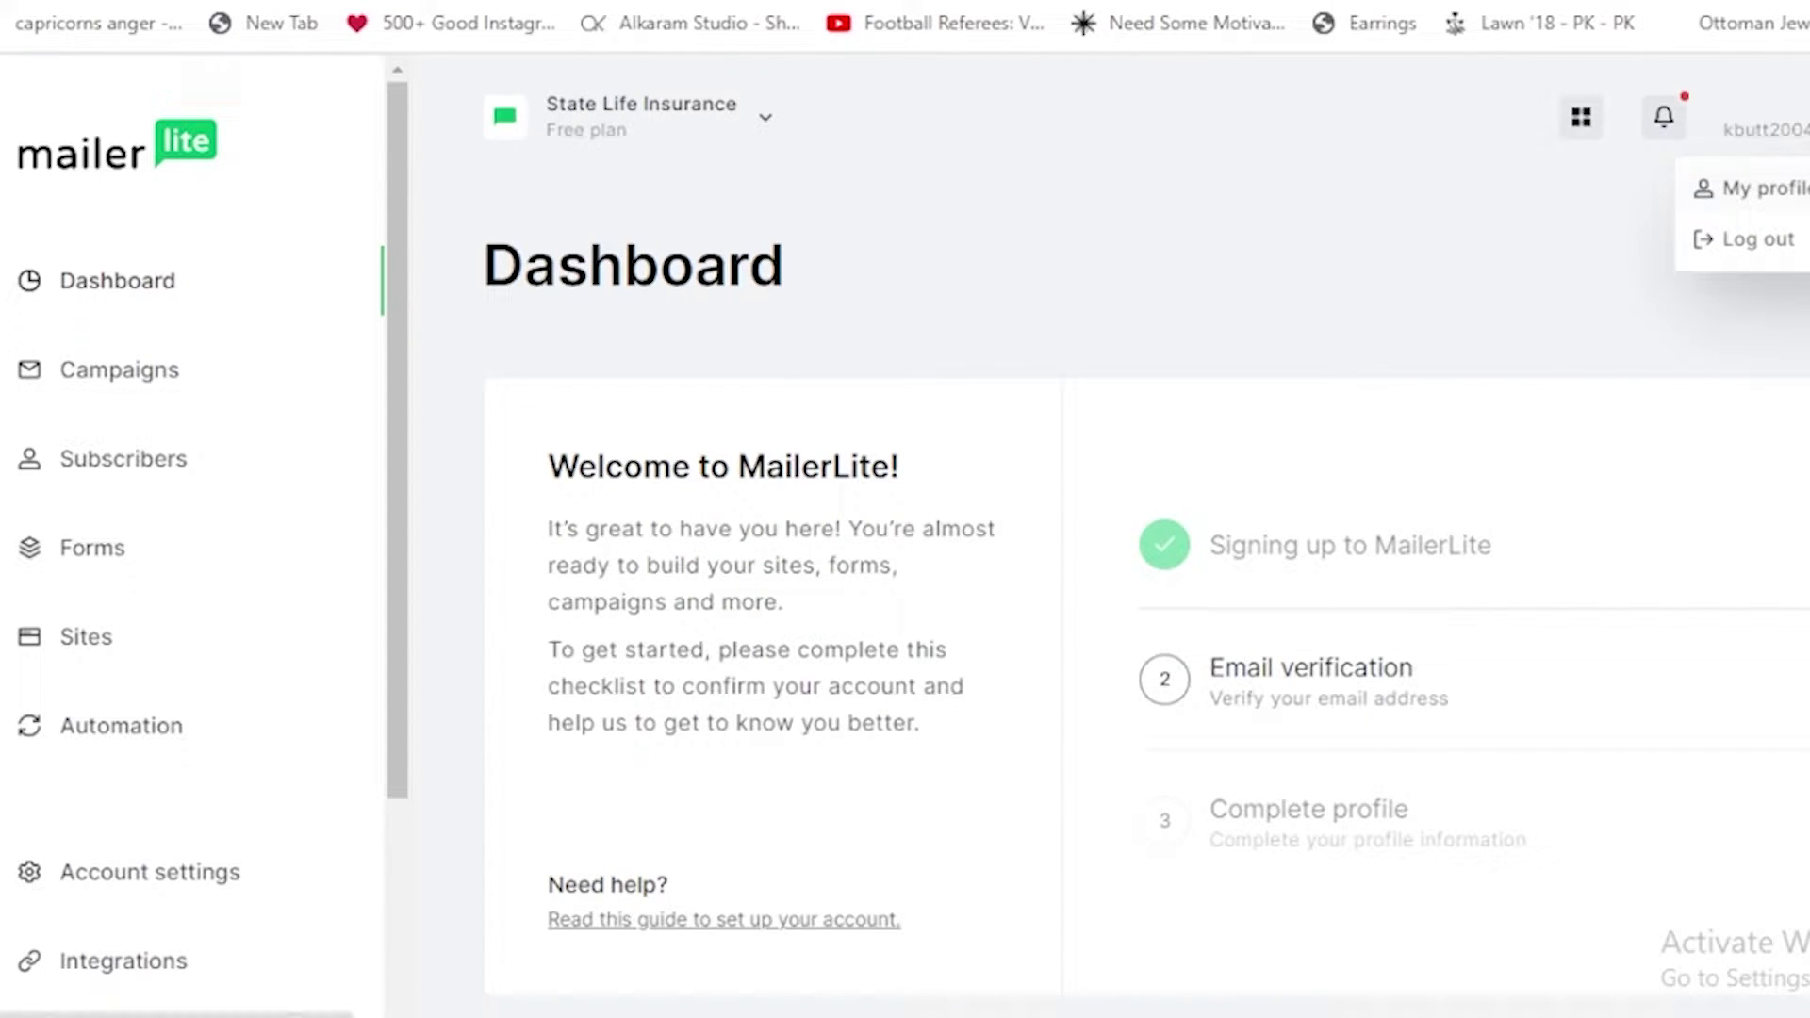
left_click(1759, 188)
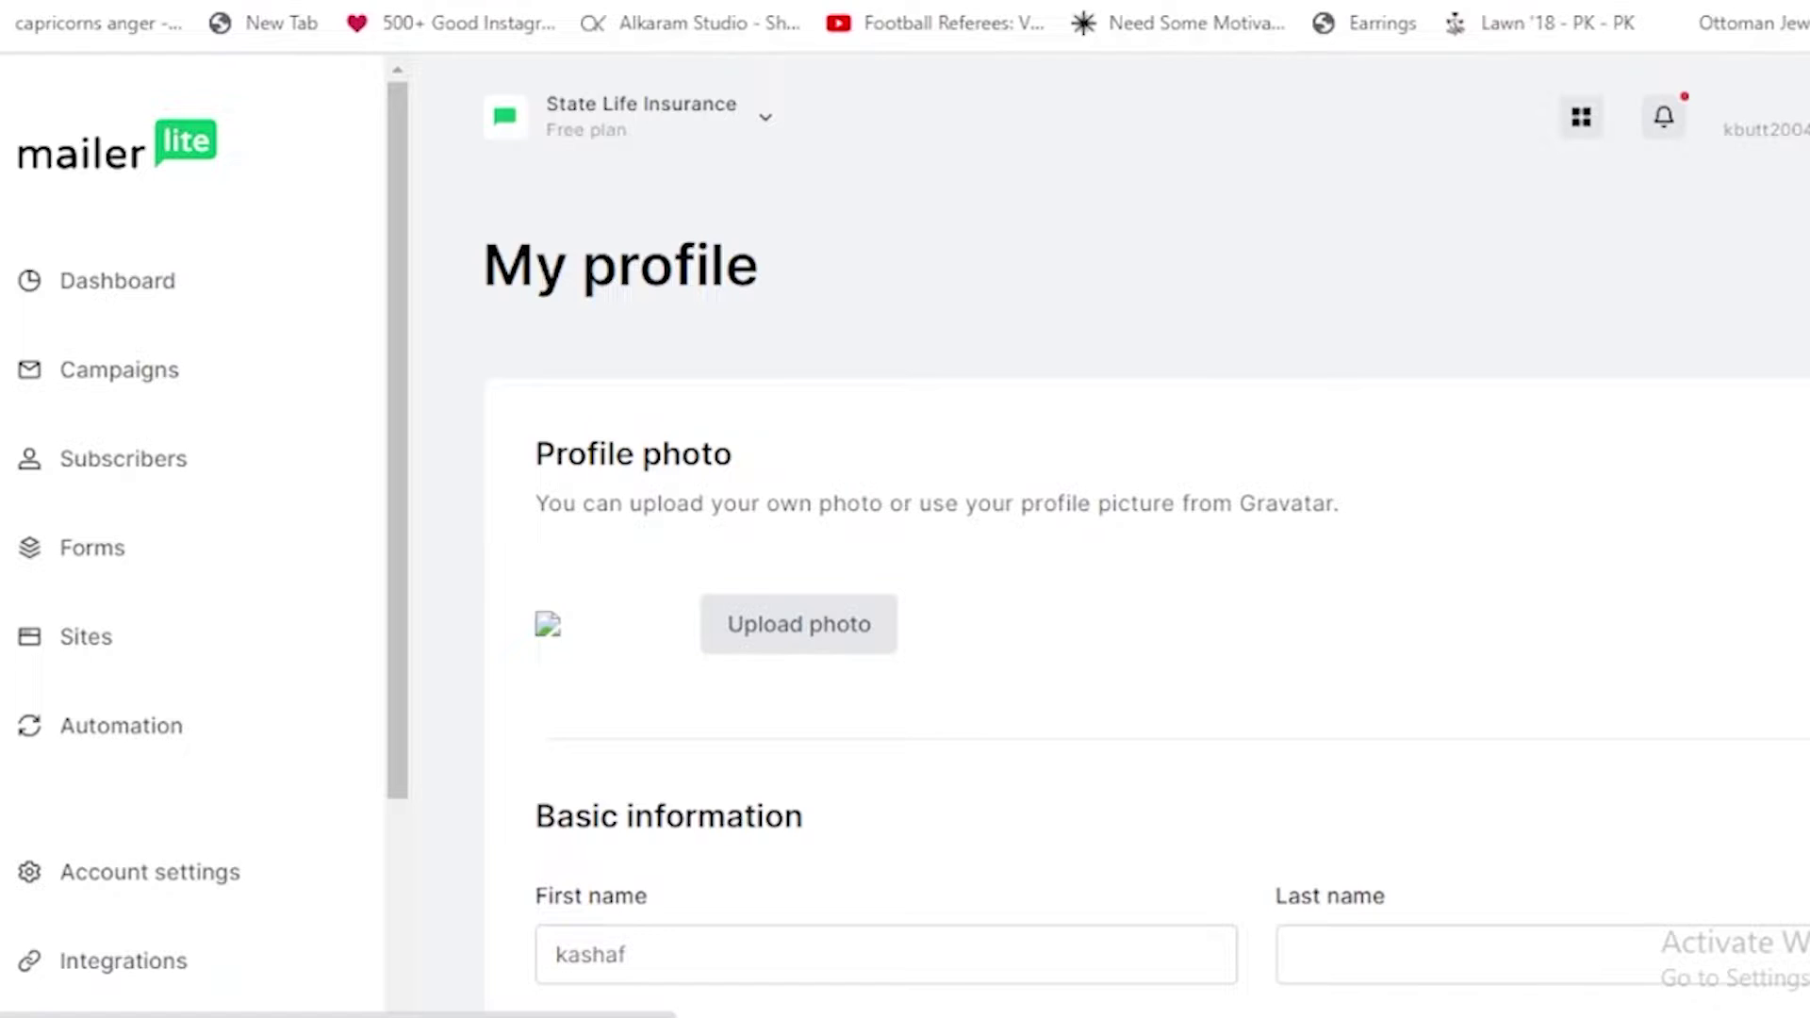
Look over the profile and security settings, then return to Campaigns in the sidebar.
scroll(1146, 565, "down", 4)
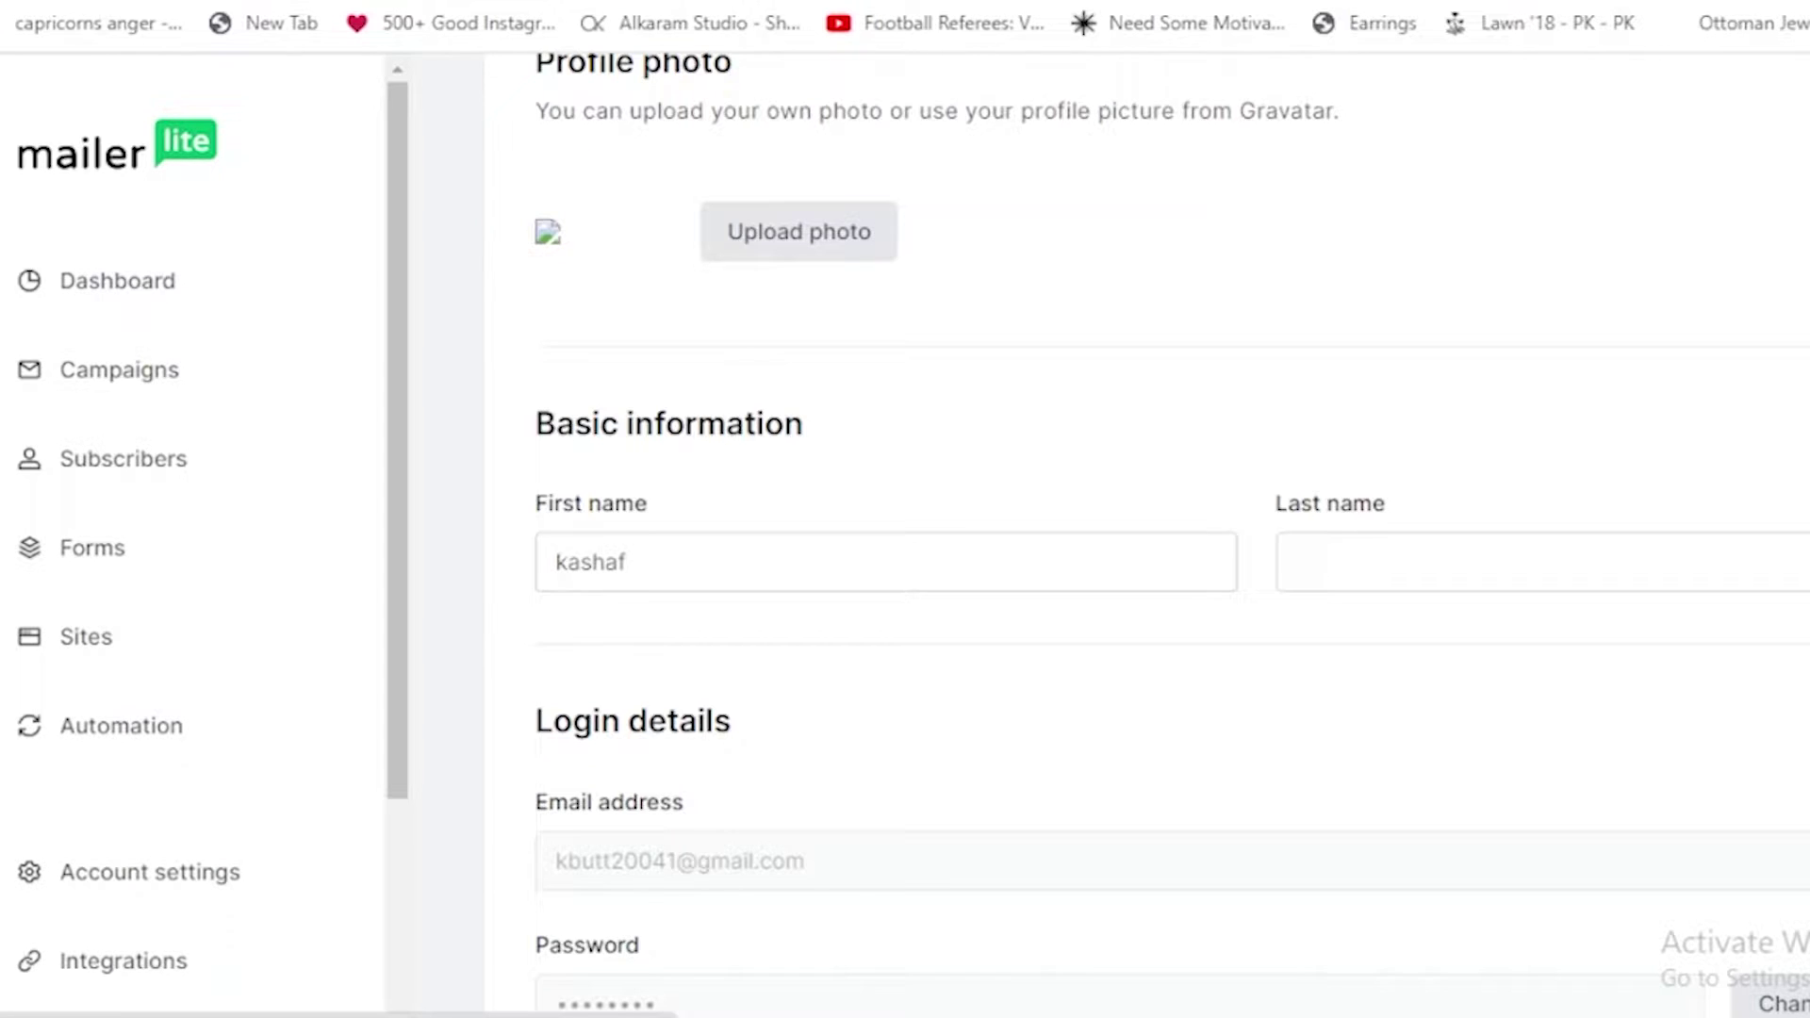
scroll(1146, 565, "down", 4)
scroll(1146, 565, "up", 1)
scroll(1146, 565, "down", 4)
scroll(1146, 565, "up", 1)
scroll(1146, 565, "down", 7)
scroll(1146, 565, "up", 1)
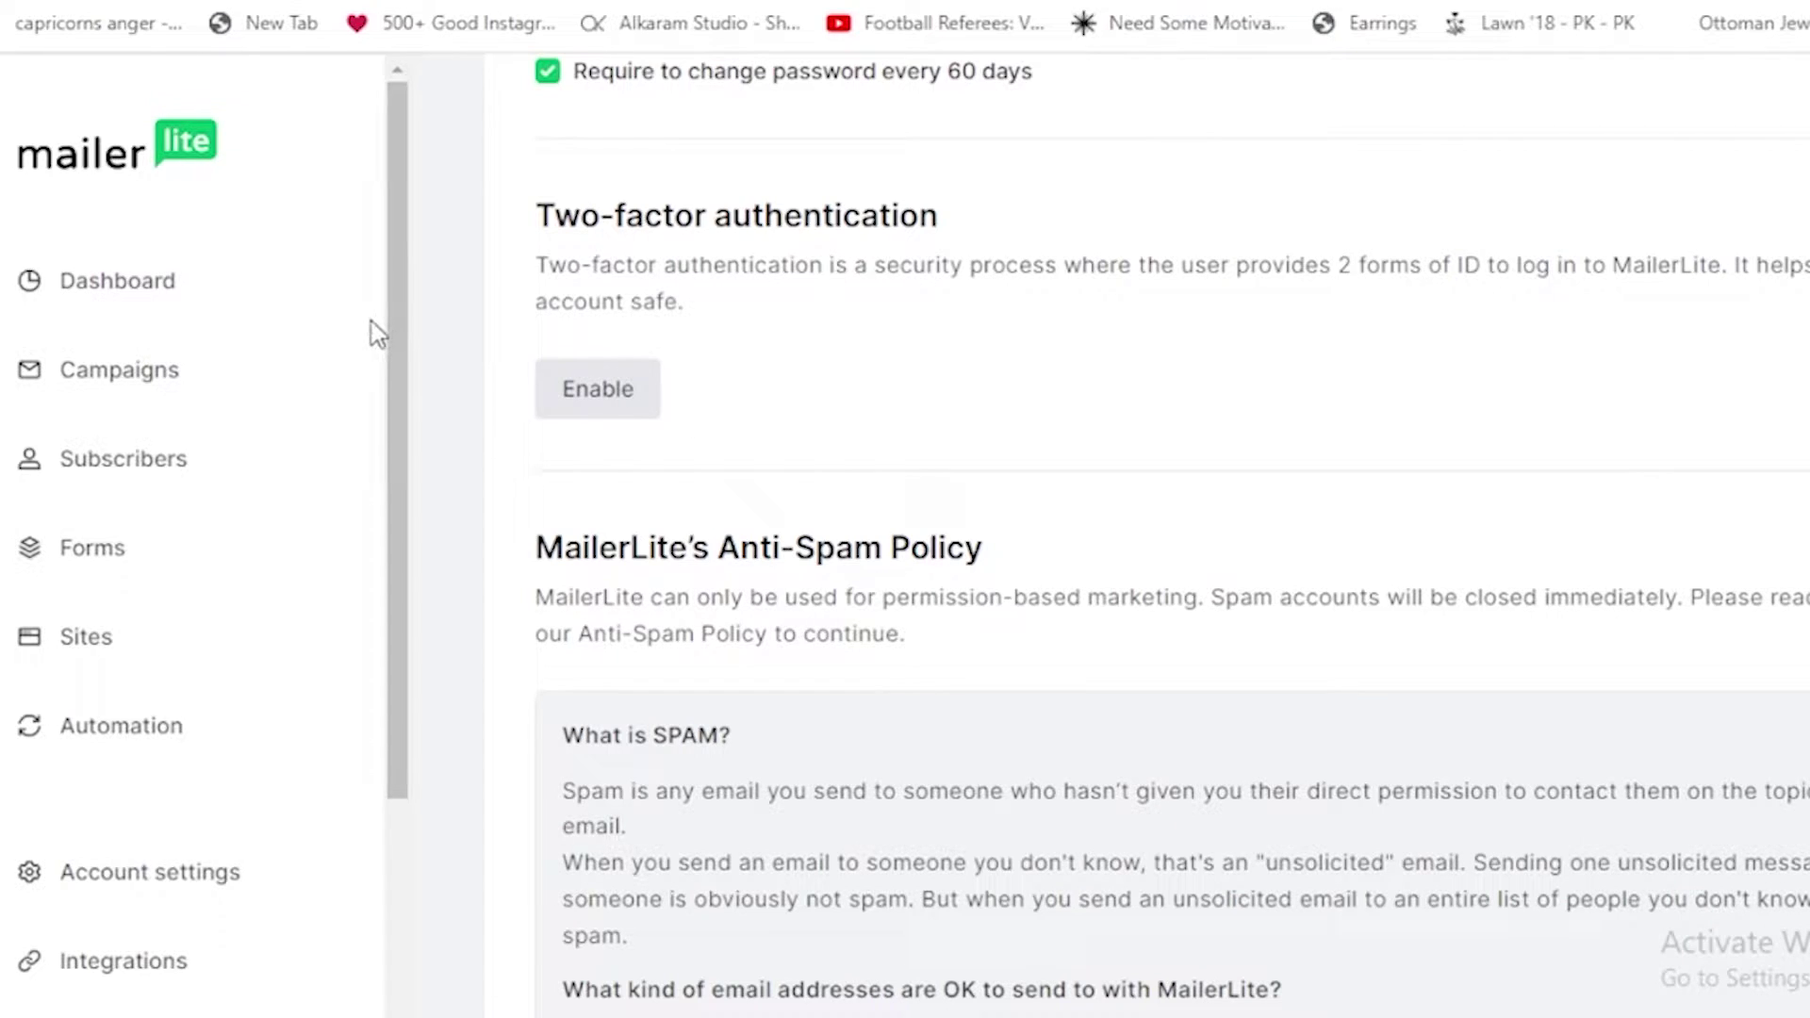
left_click(75, 407)
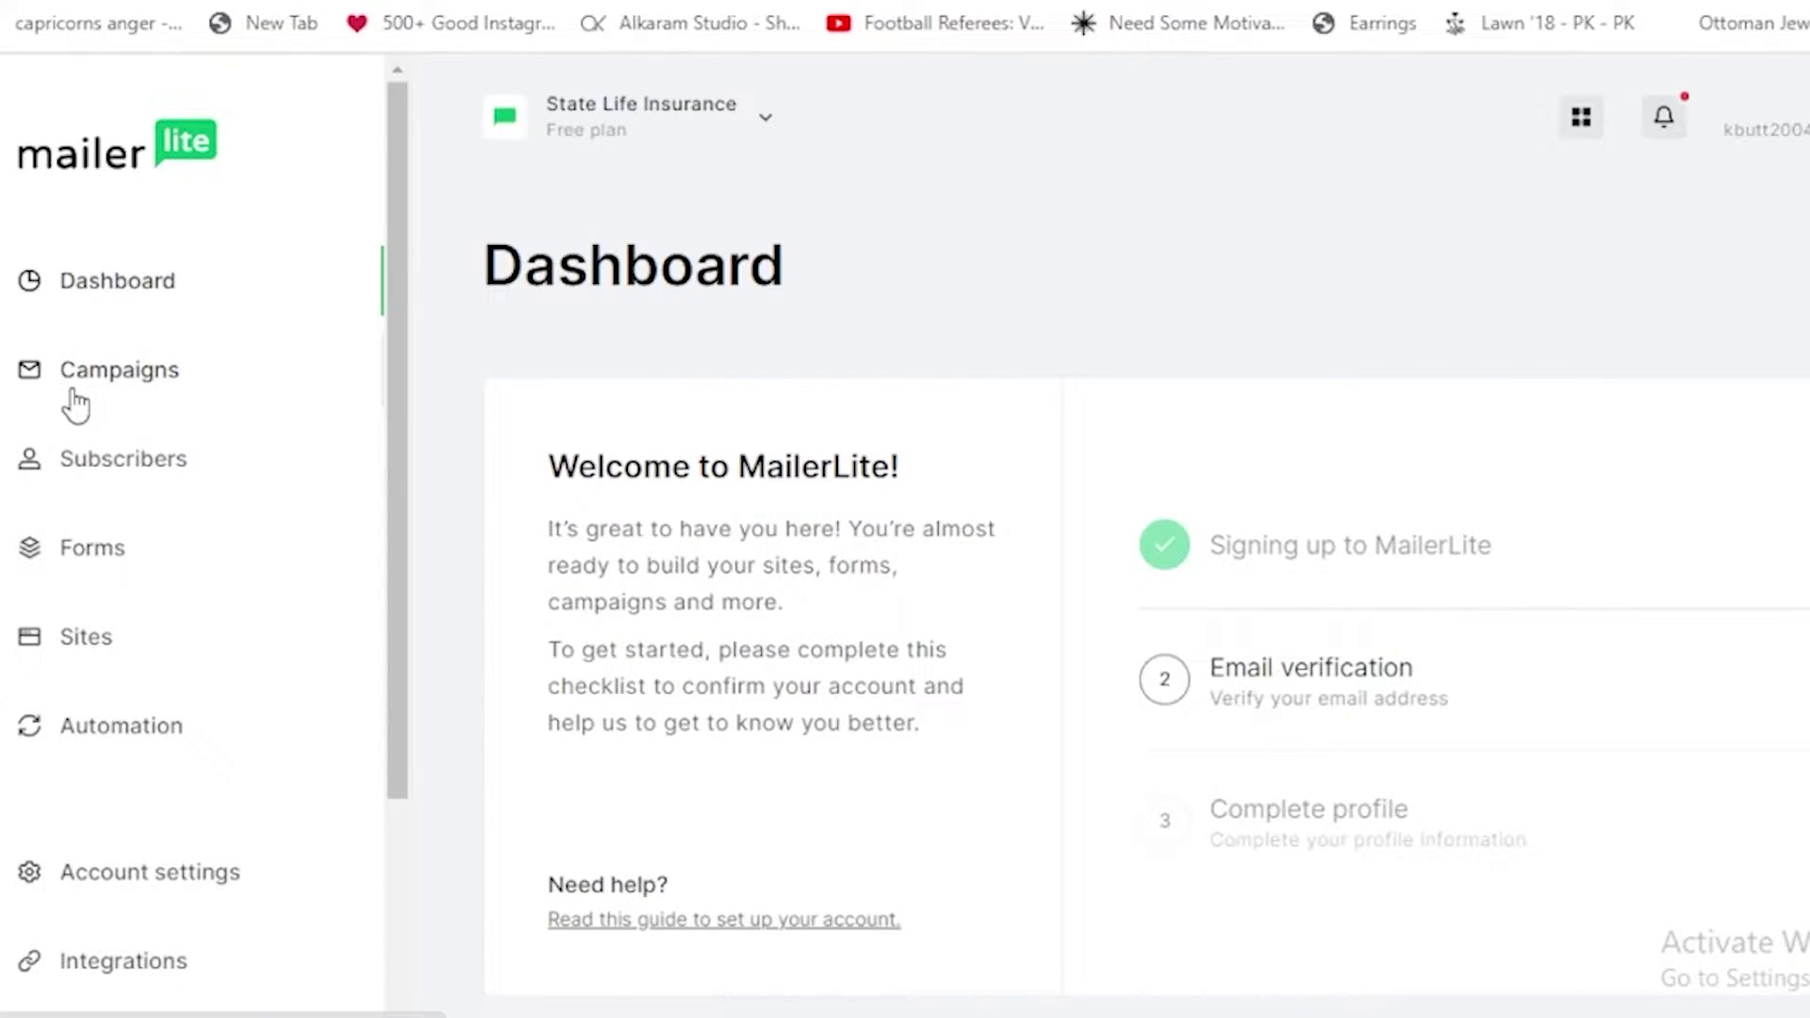
Go to the Campaigns section to reach the empty 'Create your first campaign' page.
left_click(76, 405)
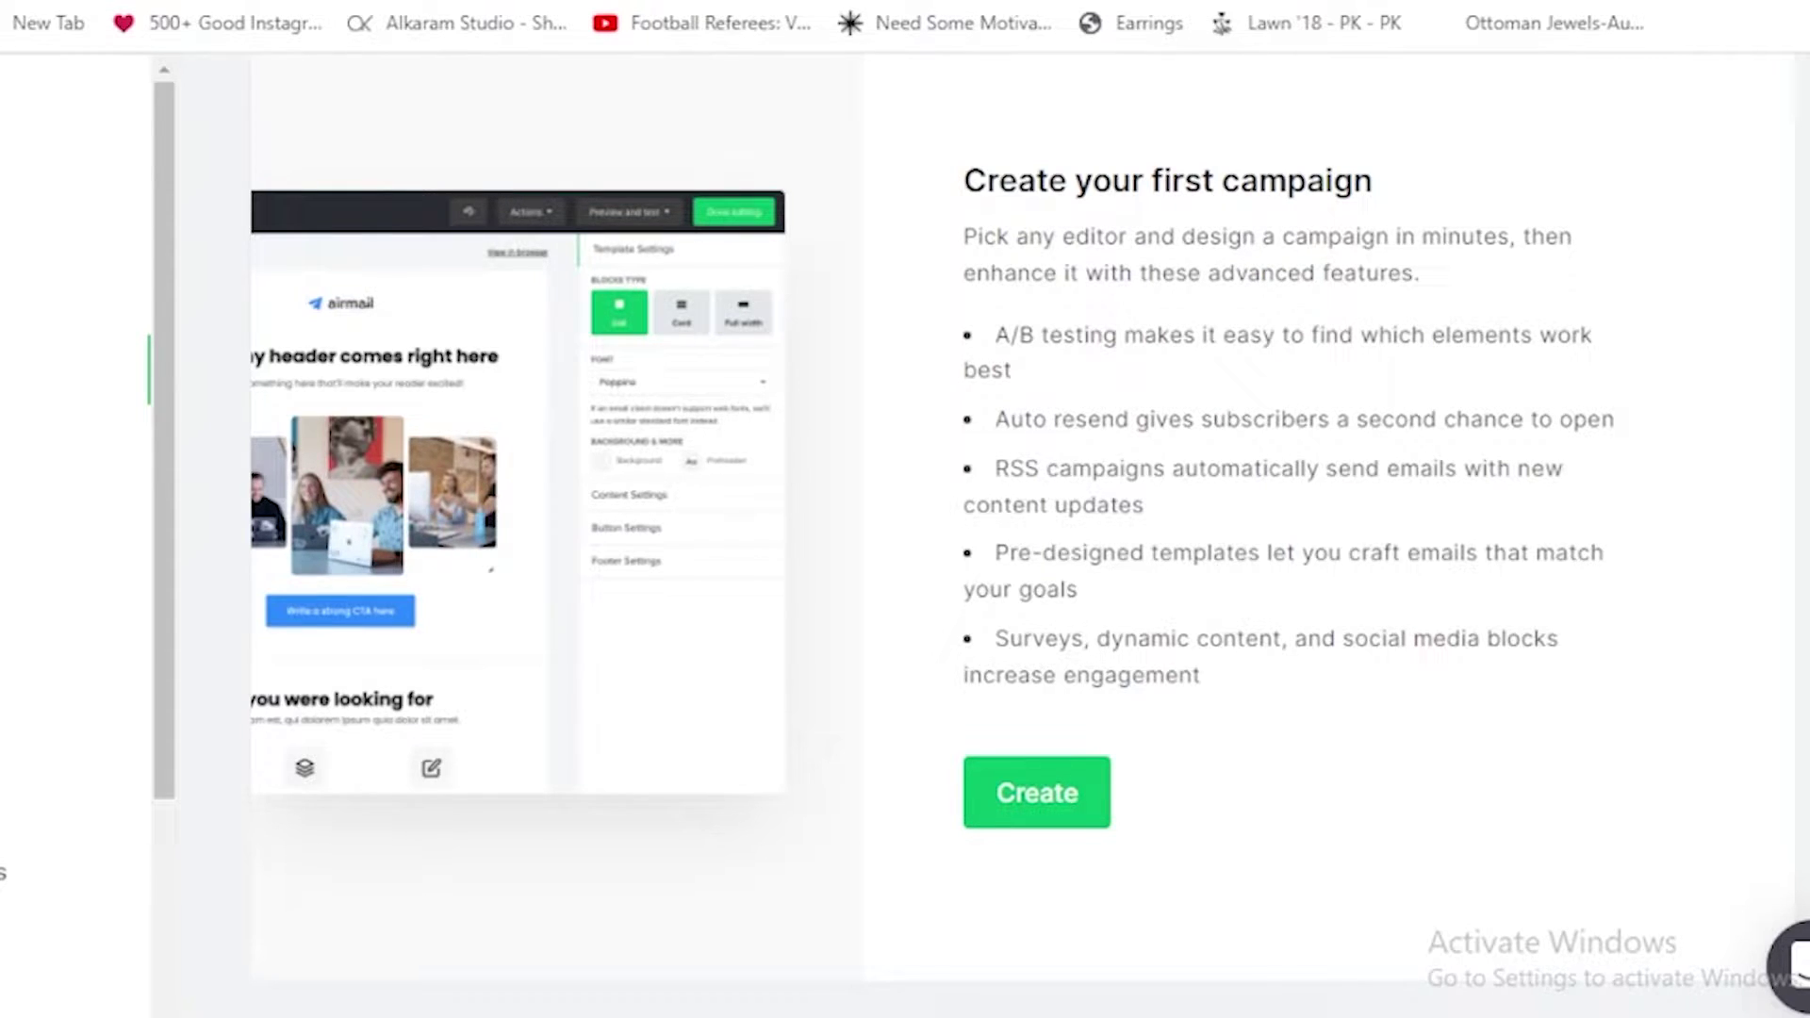
Create a Regular campaign named 'digital data' and save its details.
left_click(985, 807)
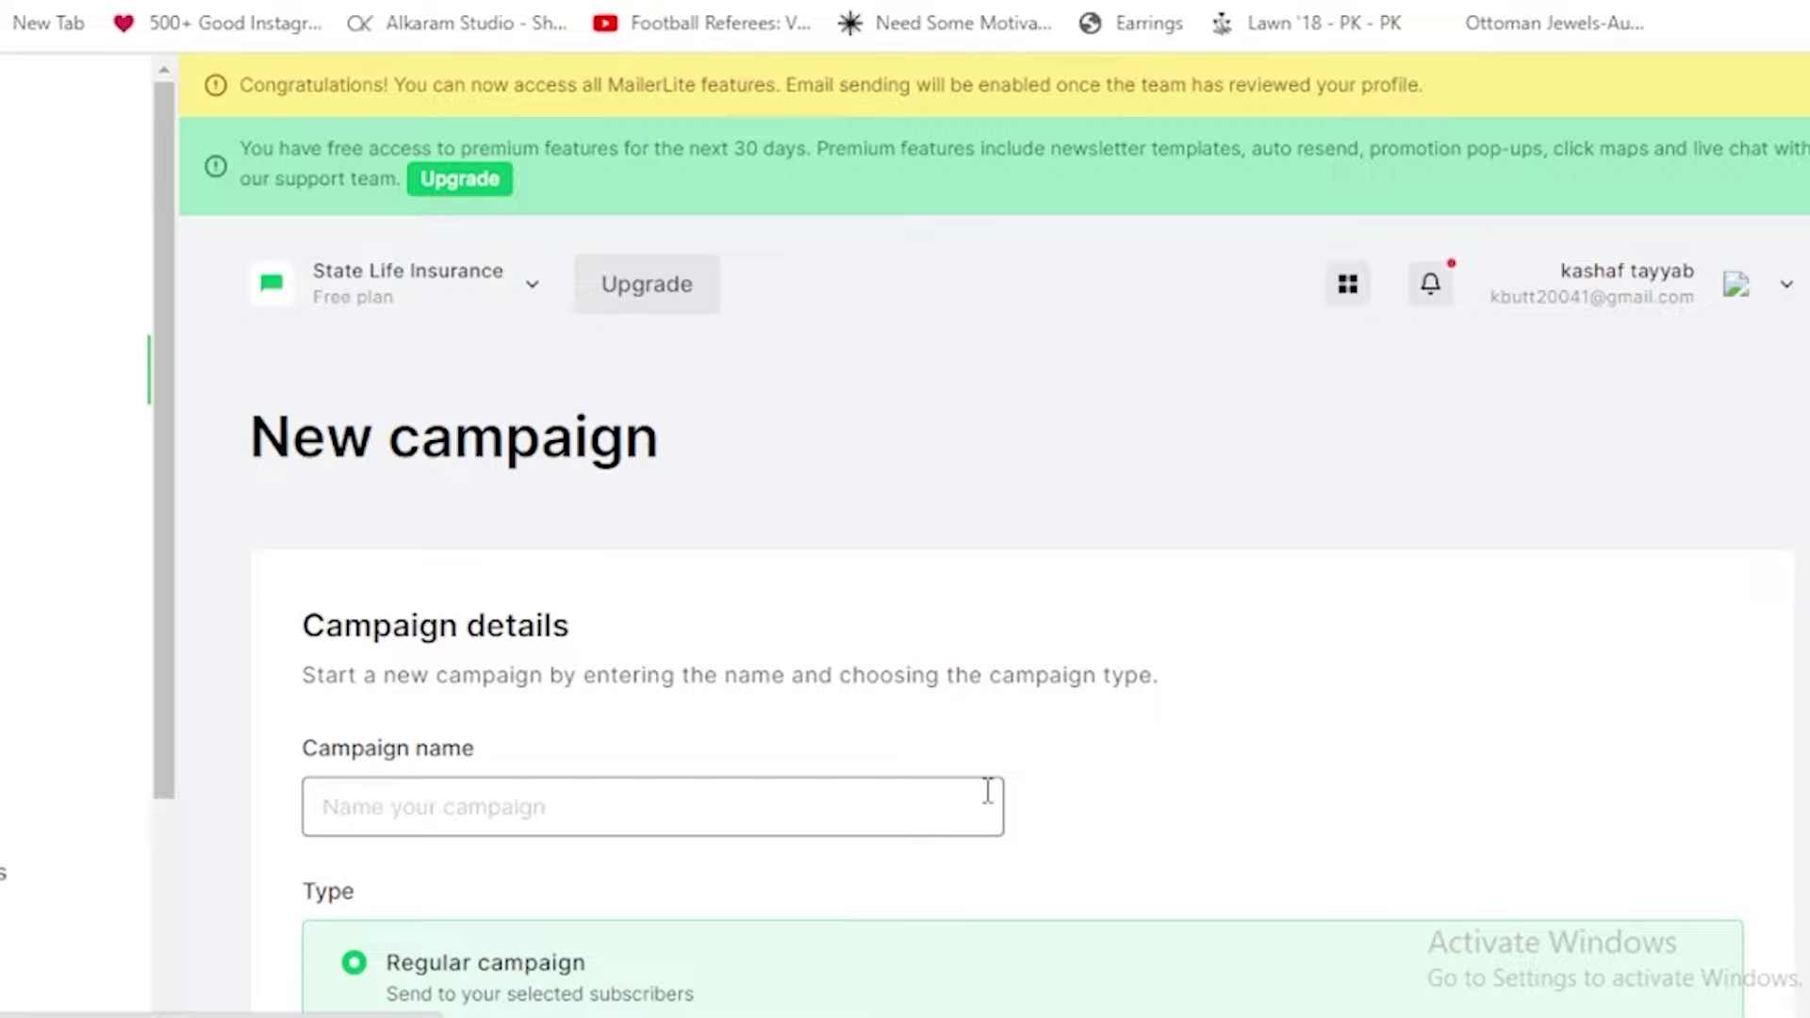
scroll(993, 534, "down", 3)
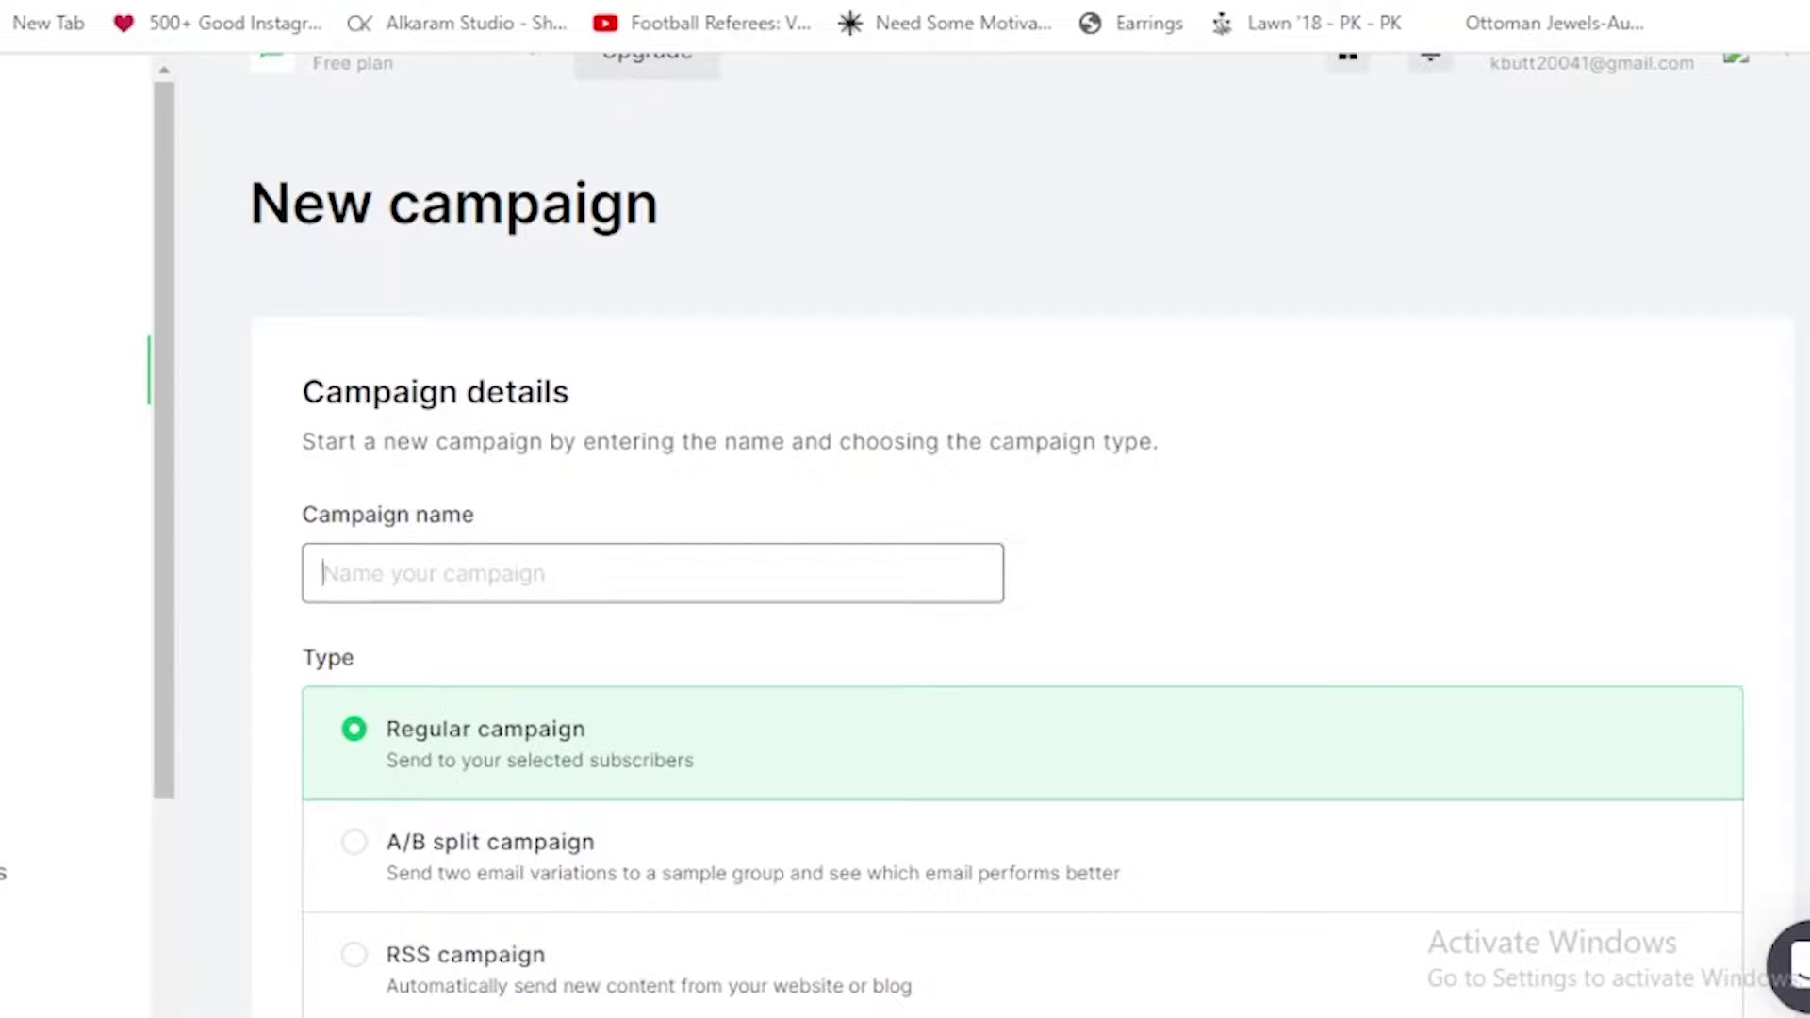
type("digital data")
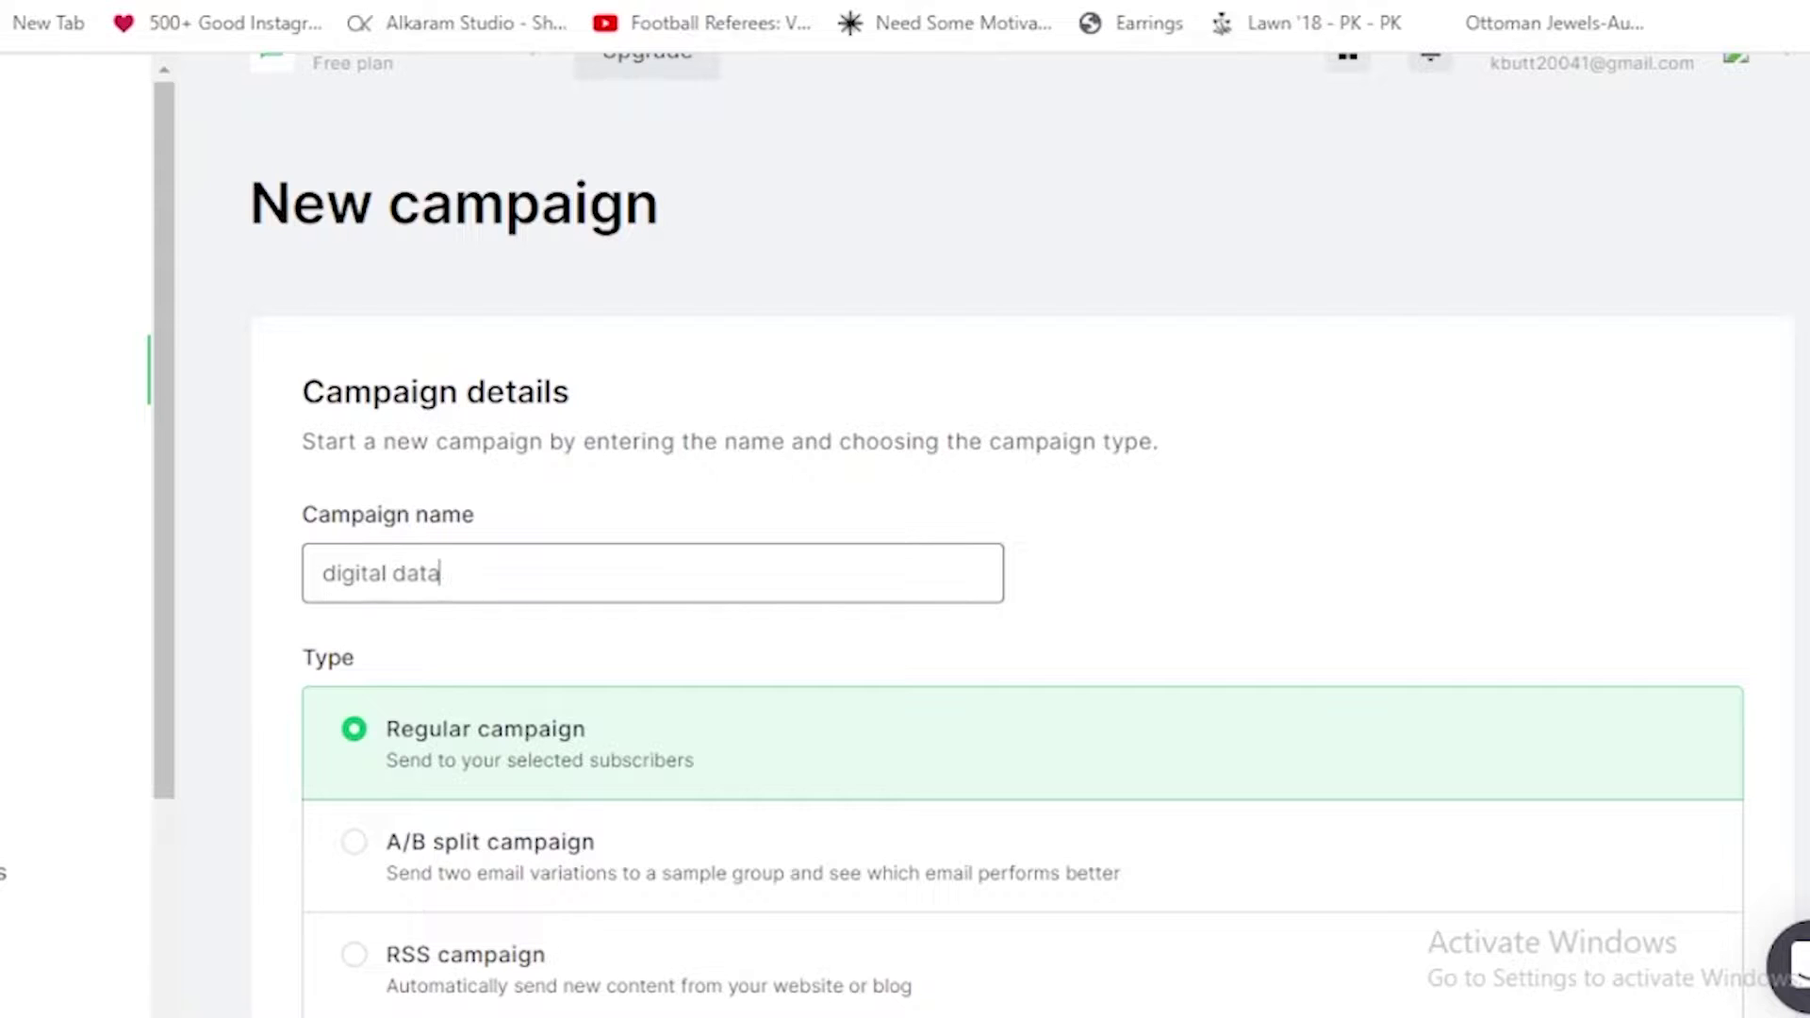
scroll(1021, 561, "down", 4)
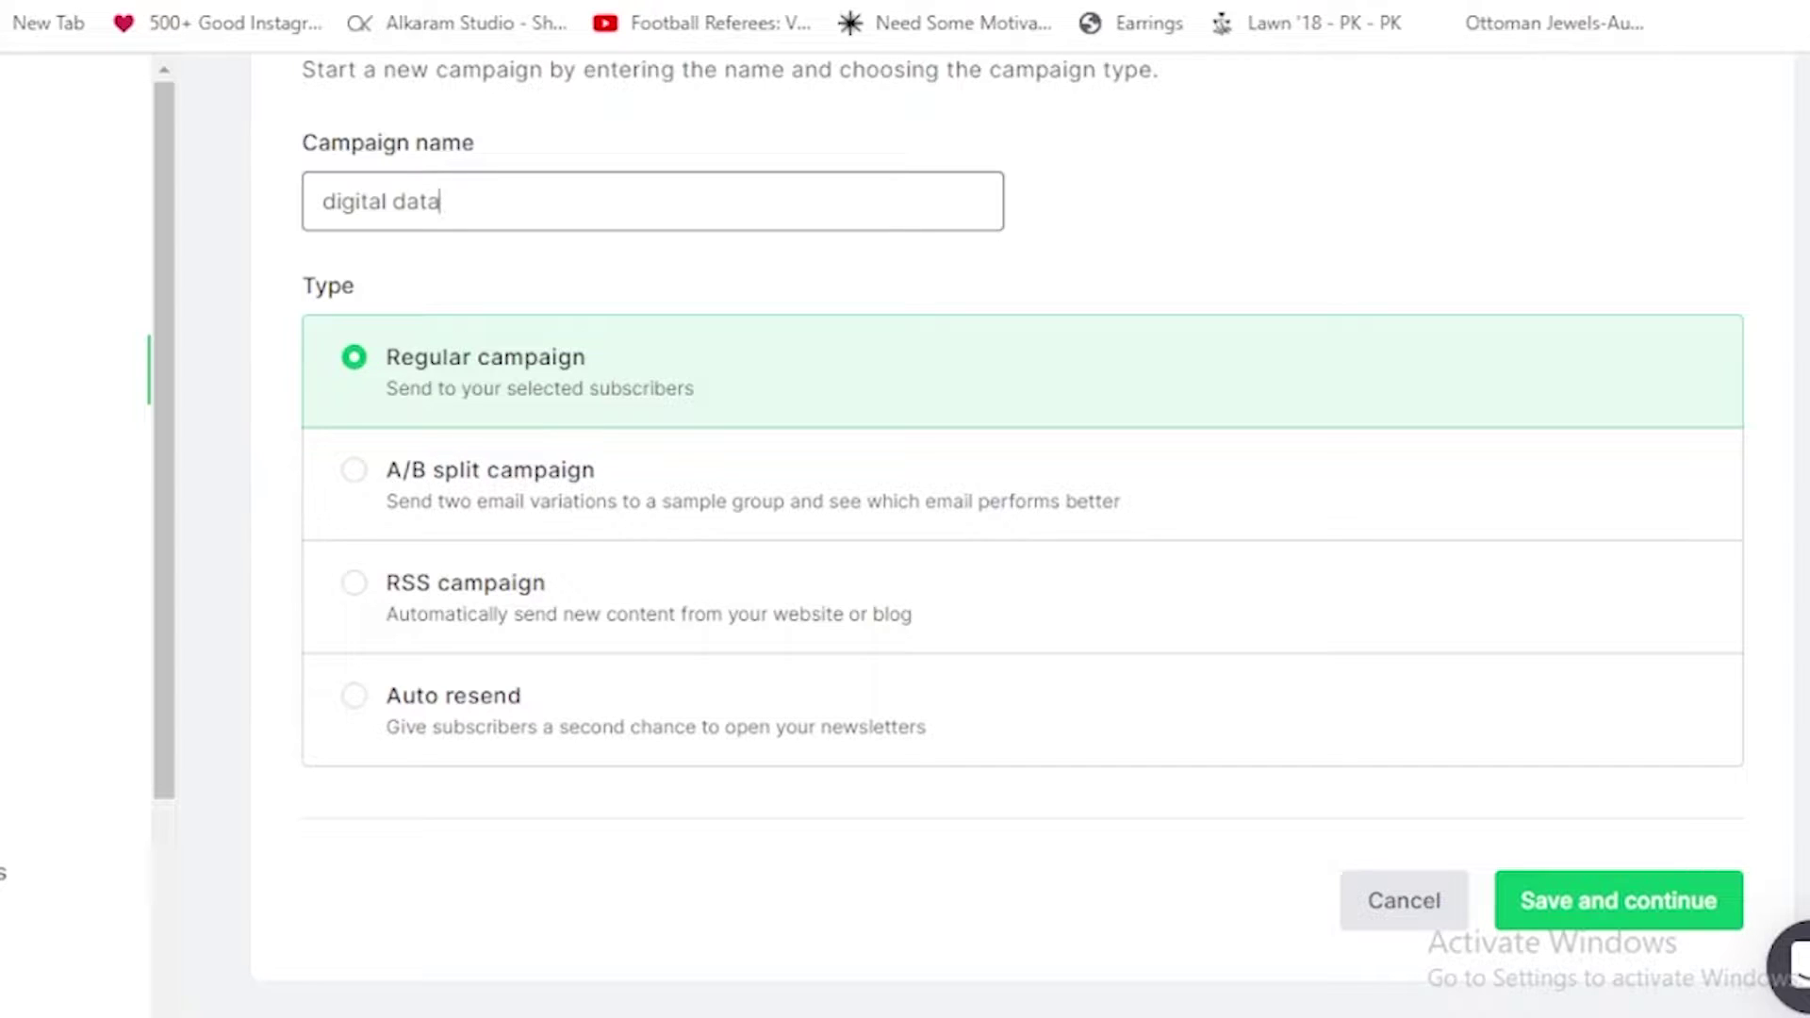
left_click(1581, 901)
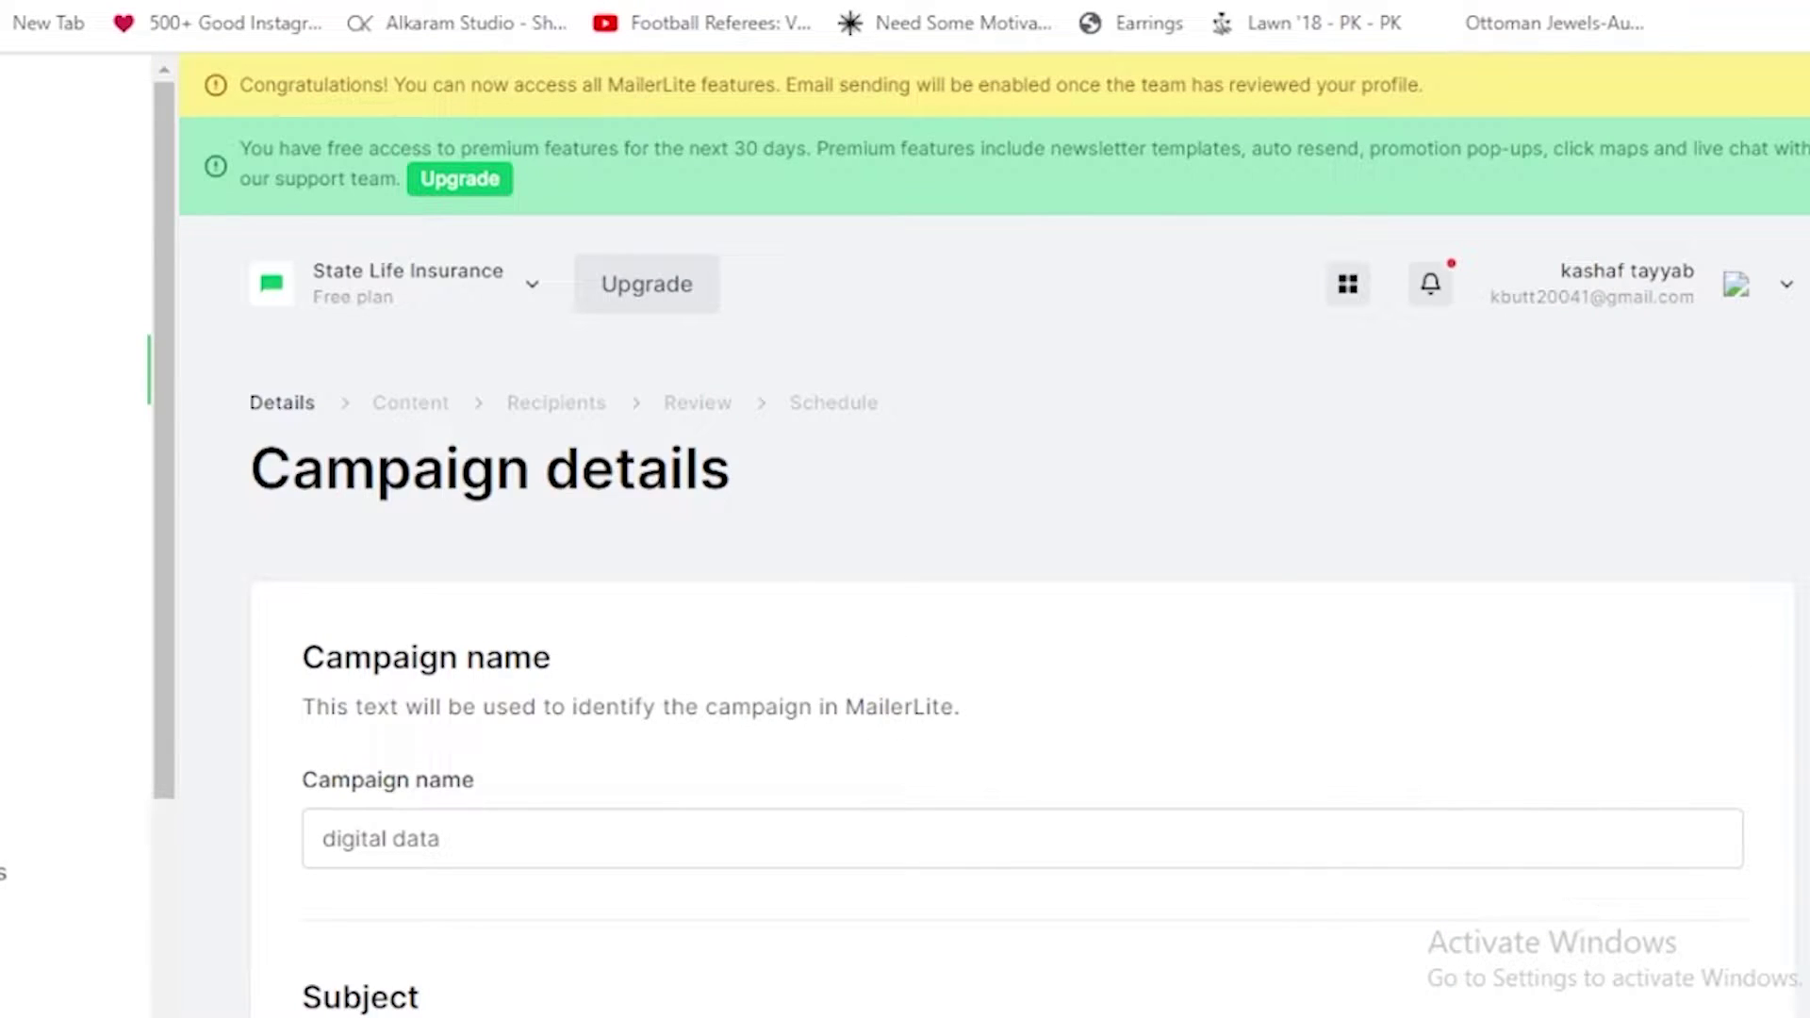
Set the campaign subject to 'to get noticed' and continue to the Content step.
scroll(994, 528, "down", 5)
scroll(994, 528, "down", 5)
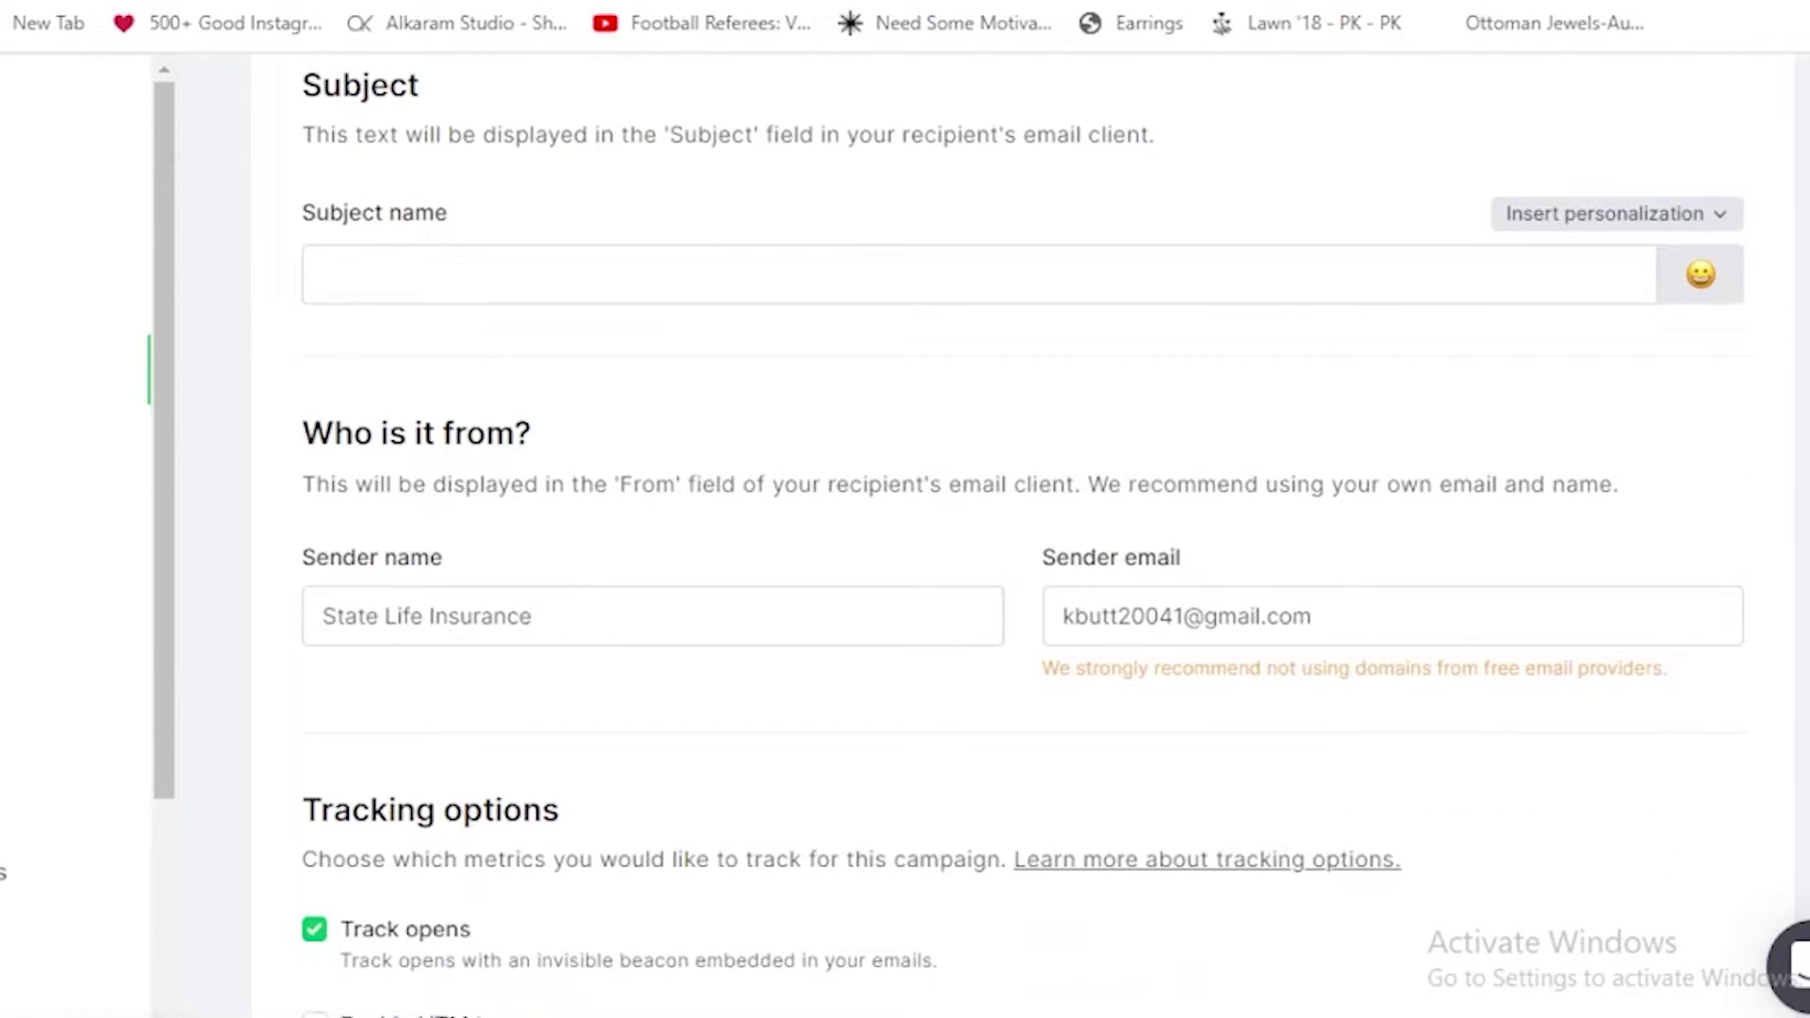
scroll(993, 528, "up", 3)
left_click(1121, 596)
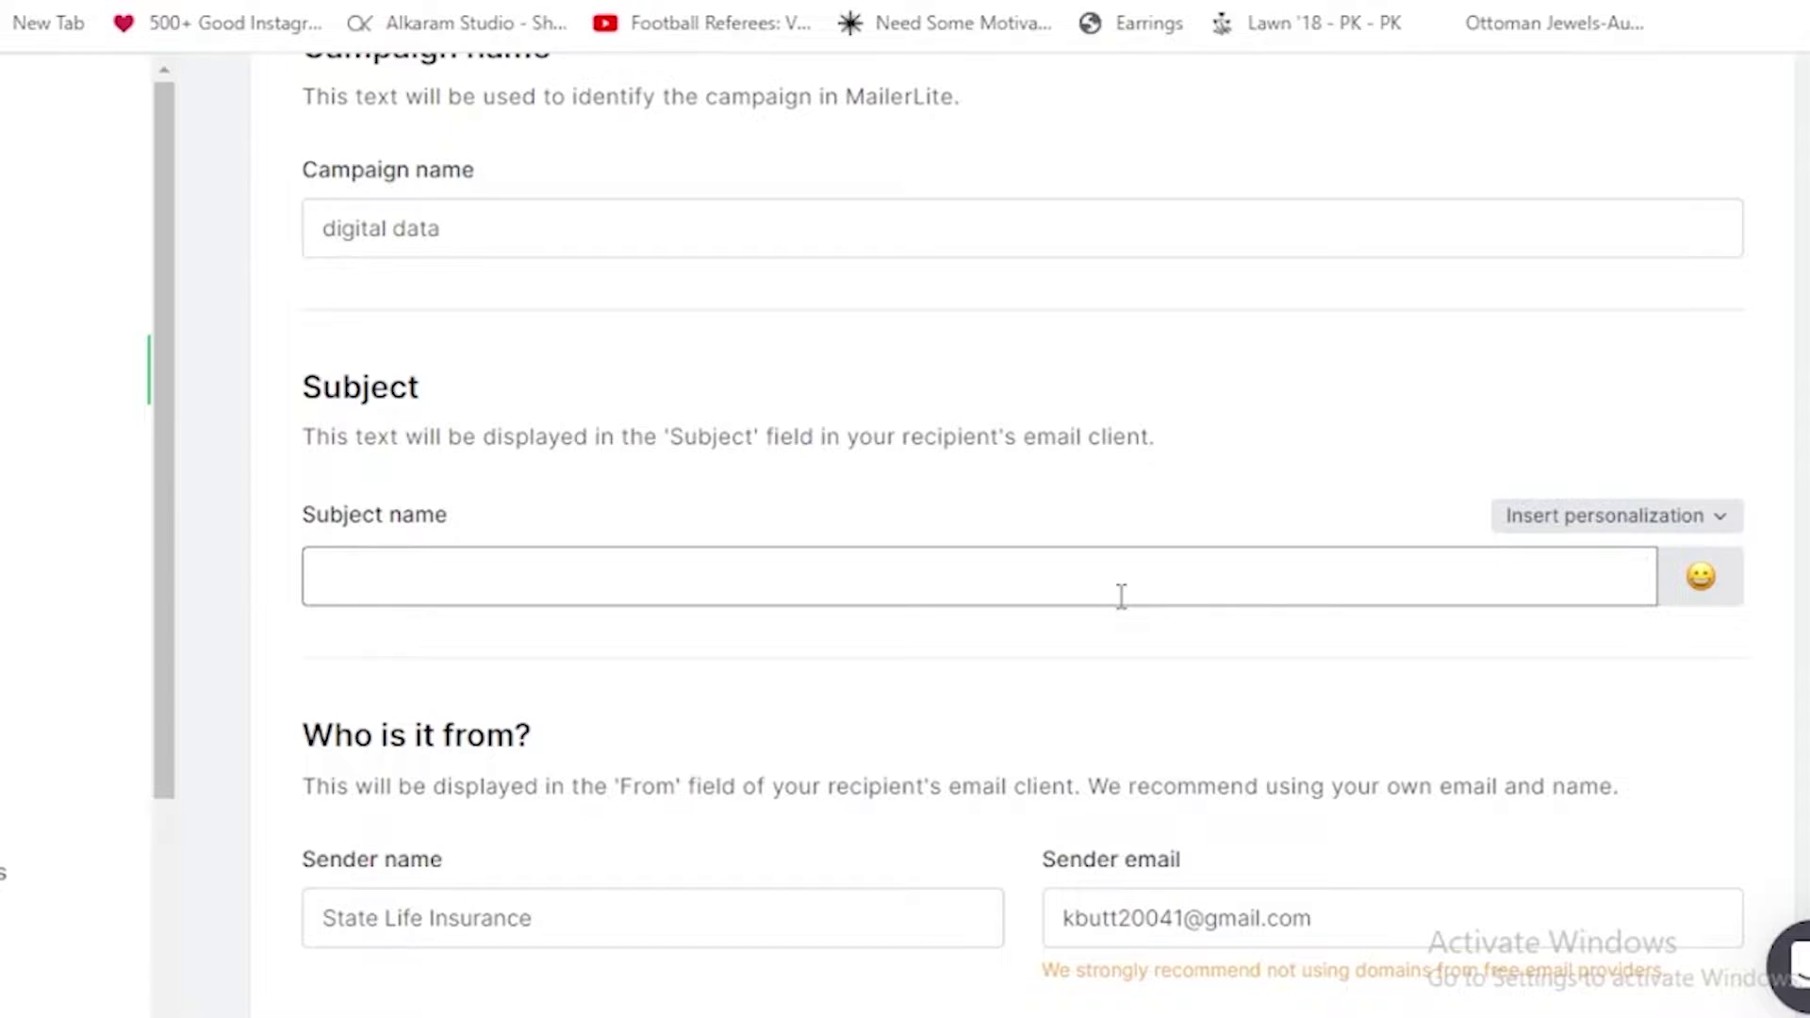
type("to get noticed")
scroll(1036, 565, "down", 2)
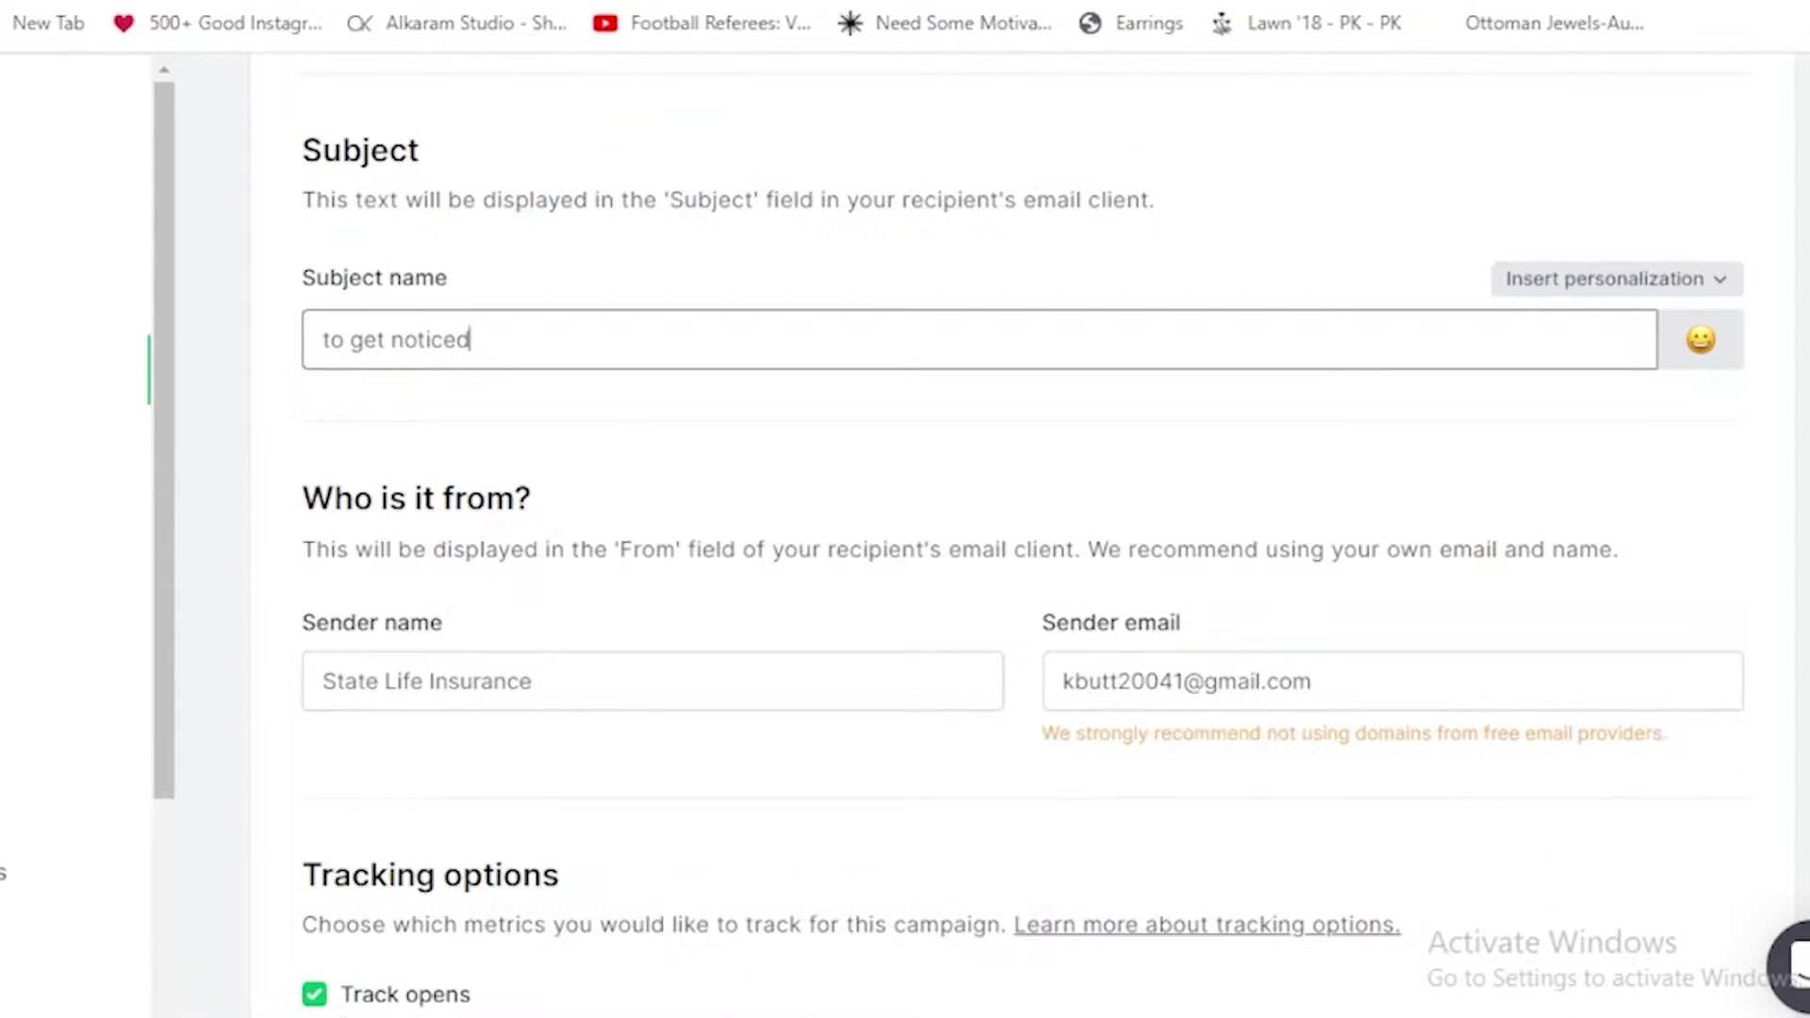
scroll(1037, 566, "down", 3)
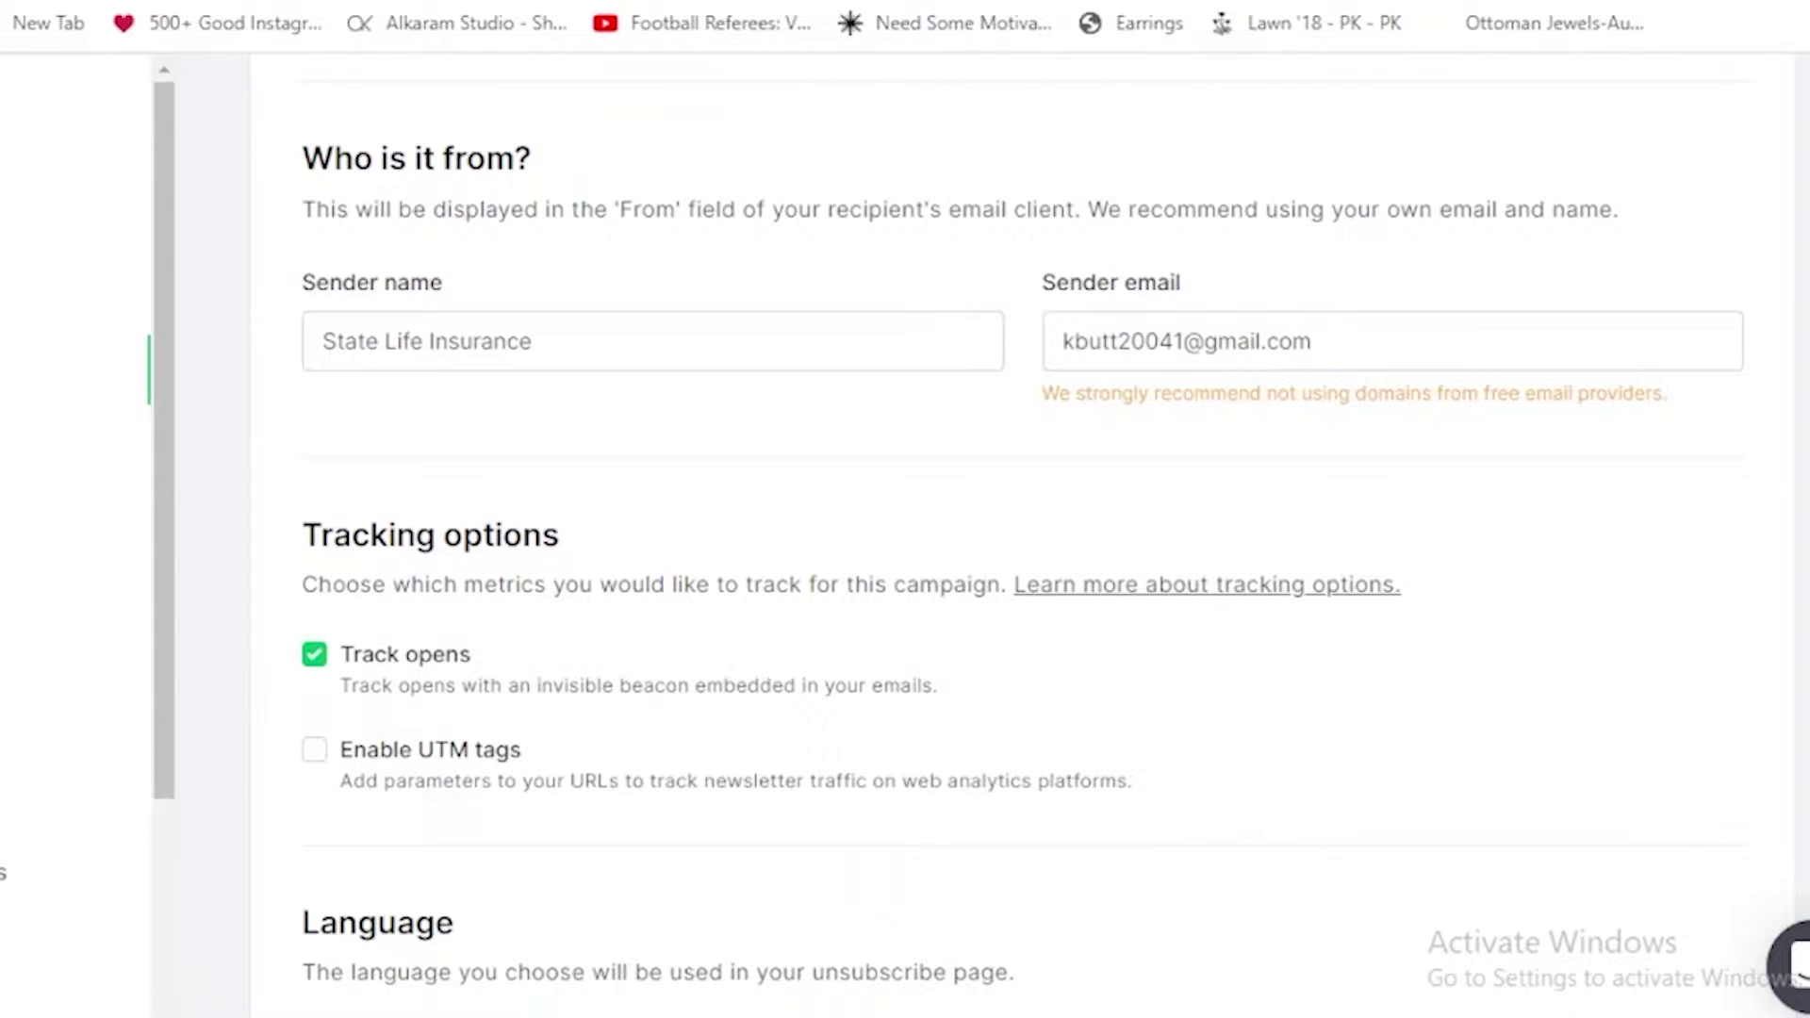
scroll(1022, 534, "down", 2)
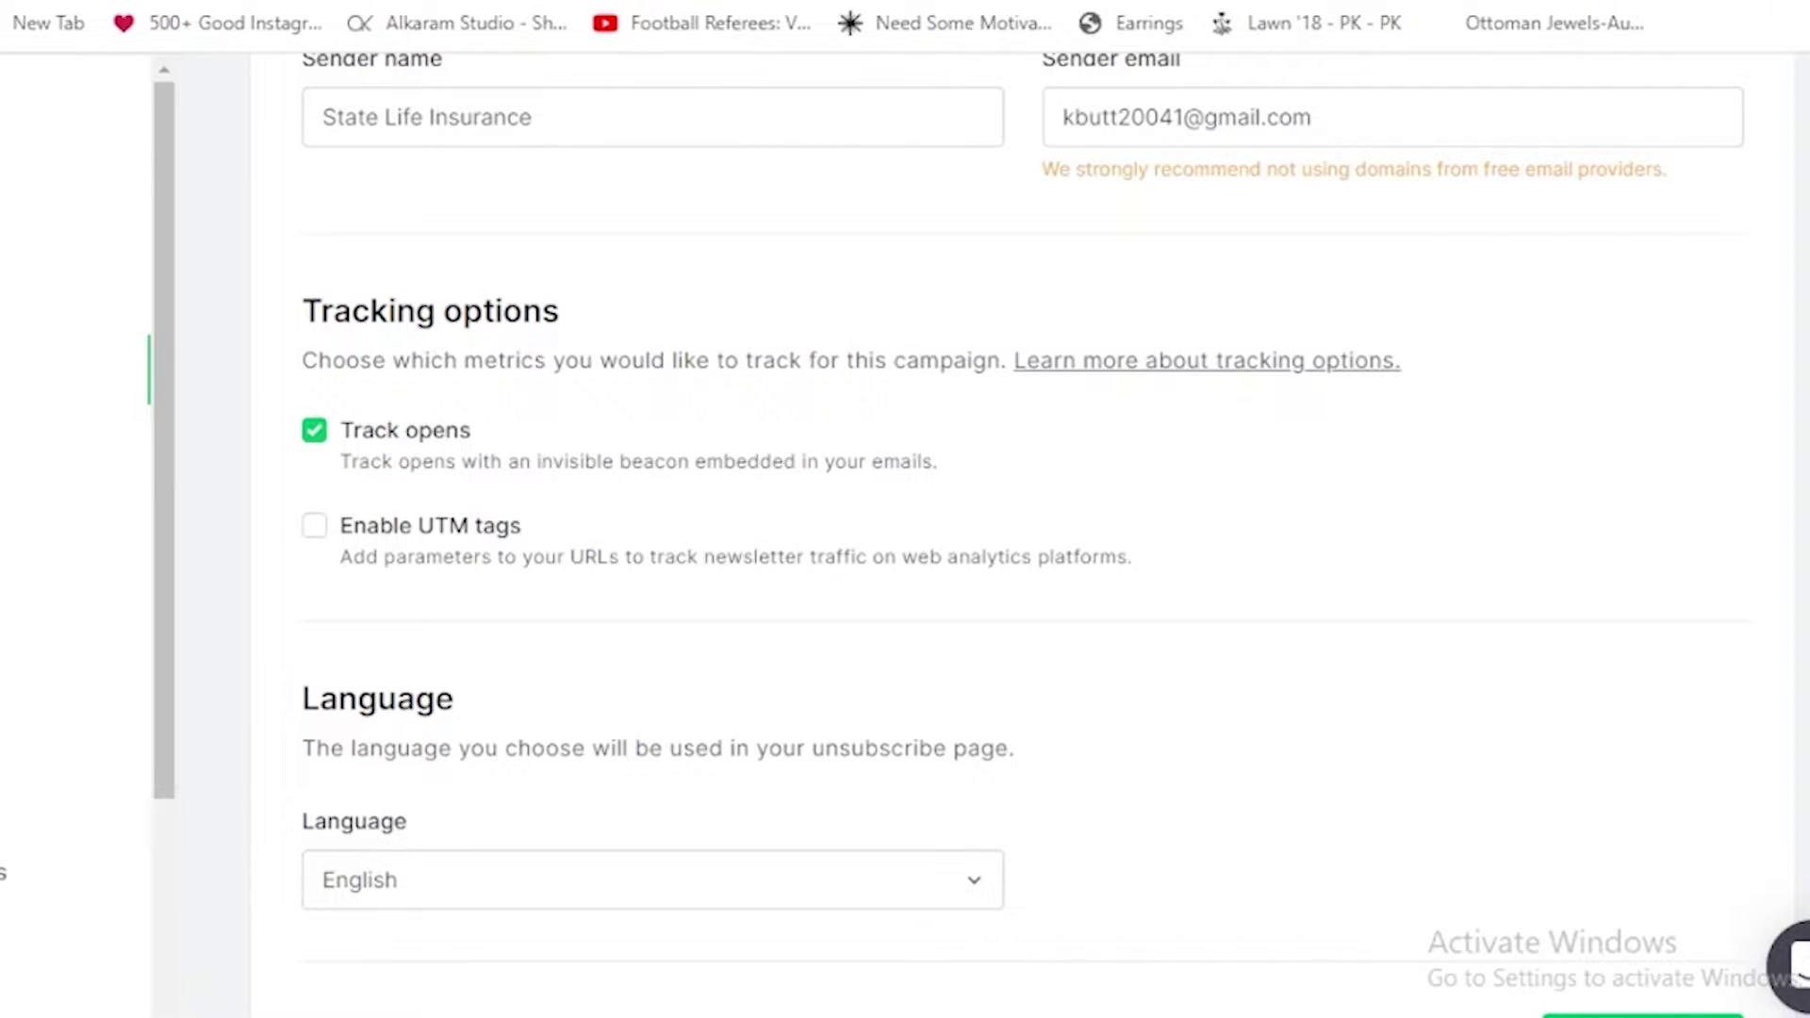
scroll(1021, 535, "down", 2)
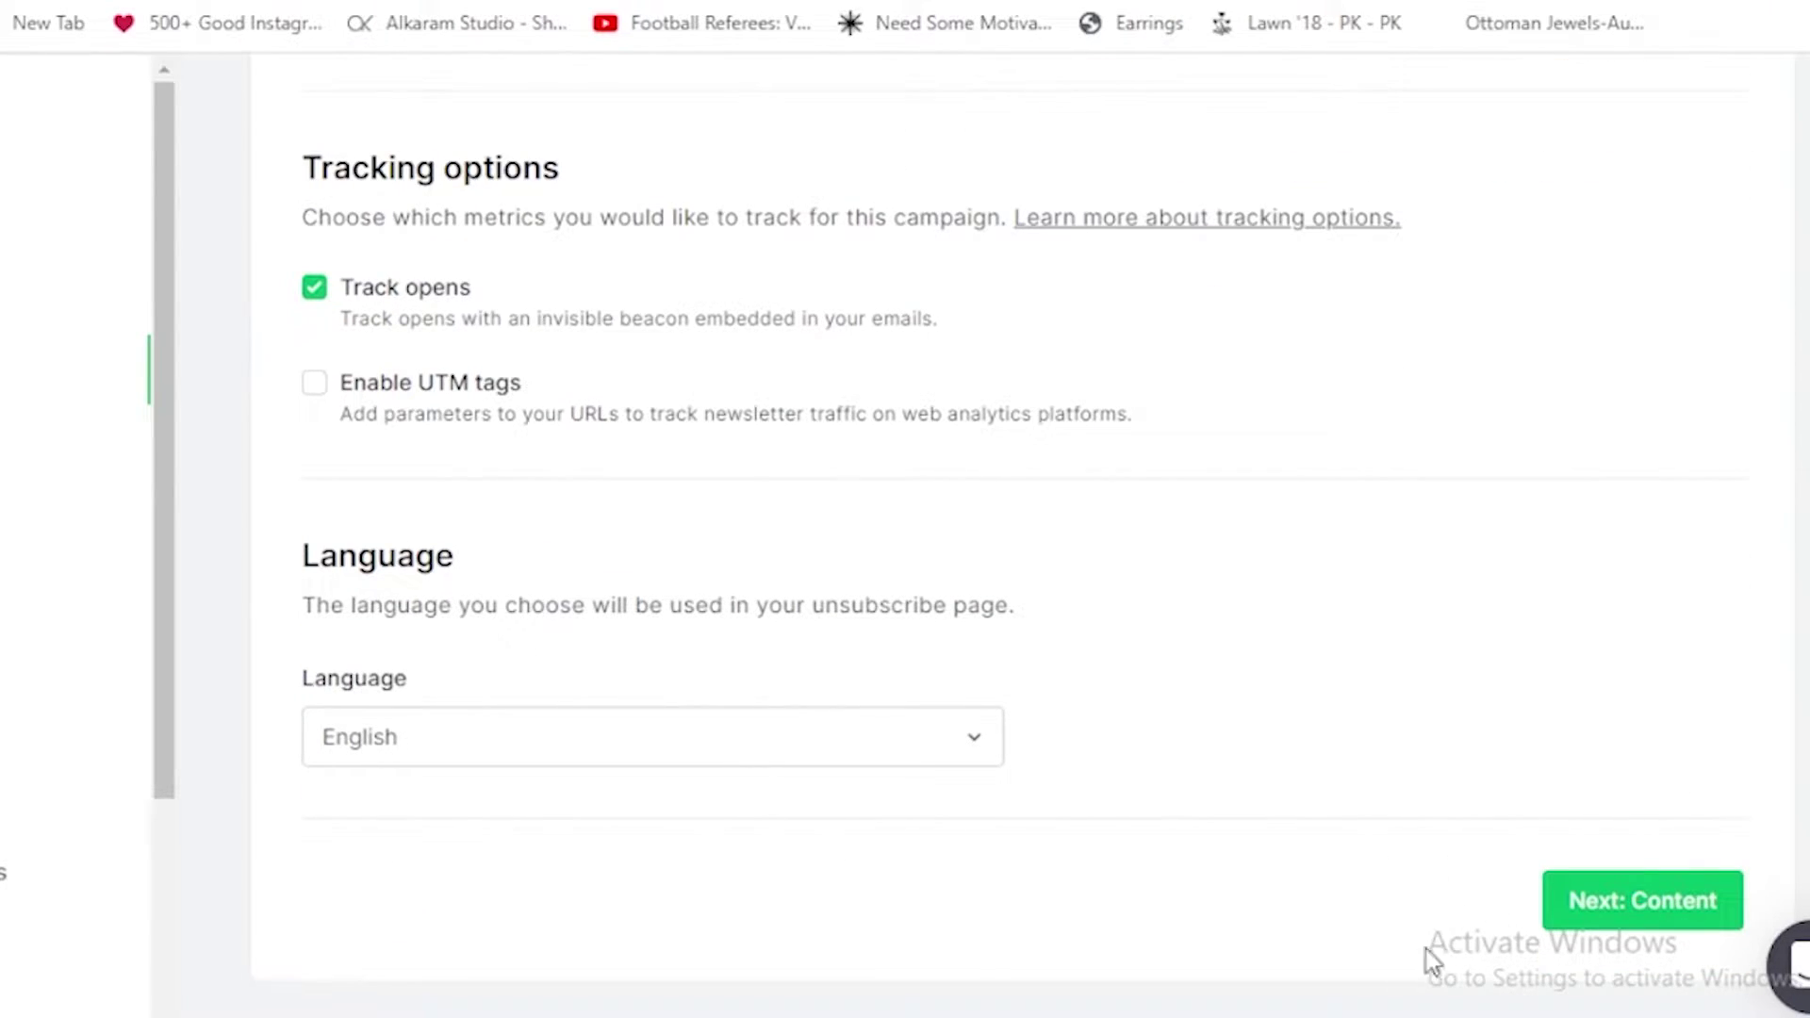
left_click(1569, 931)
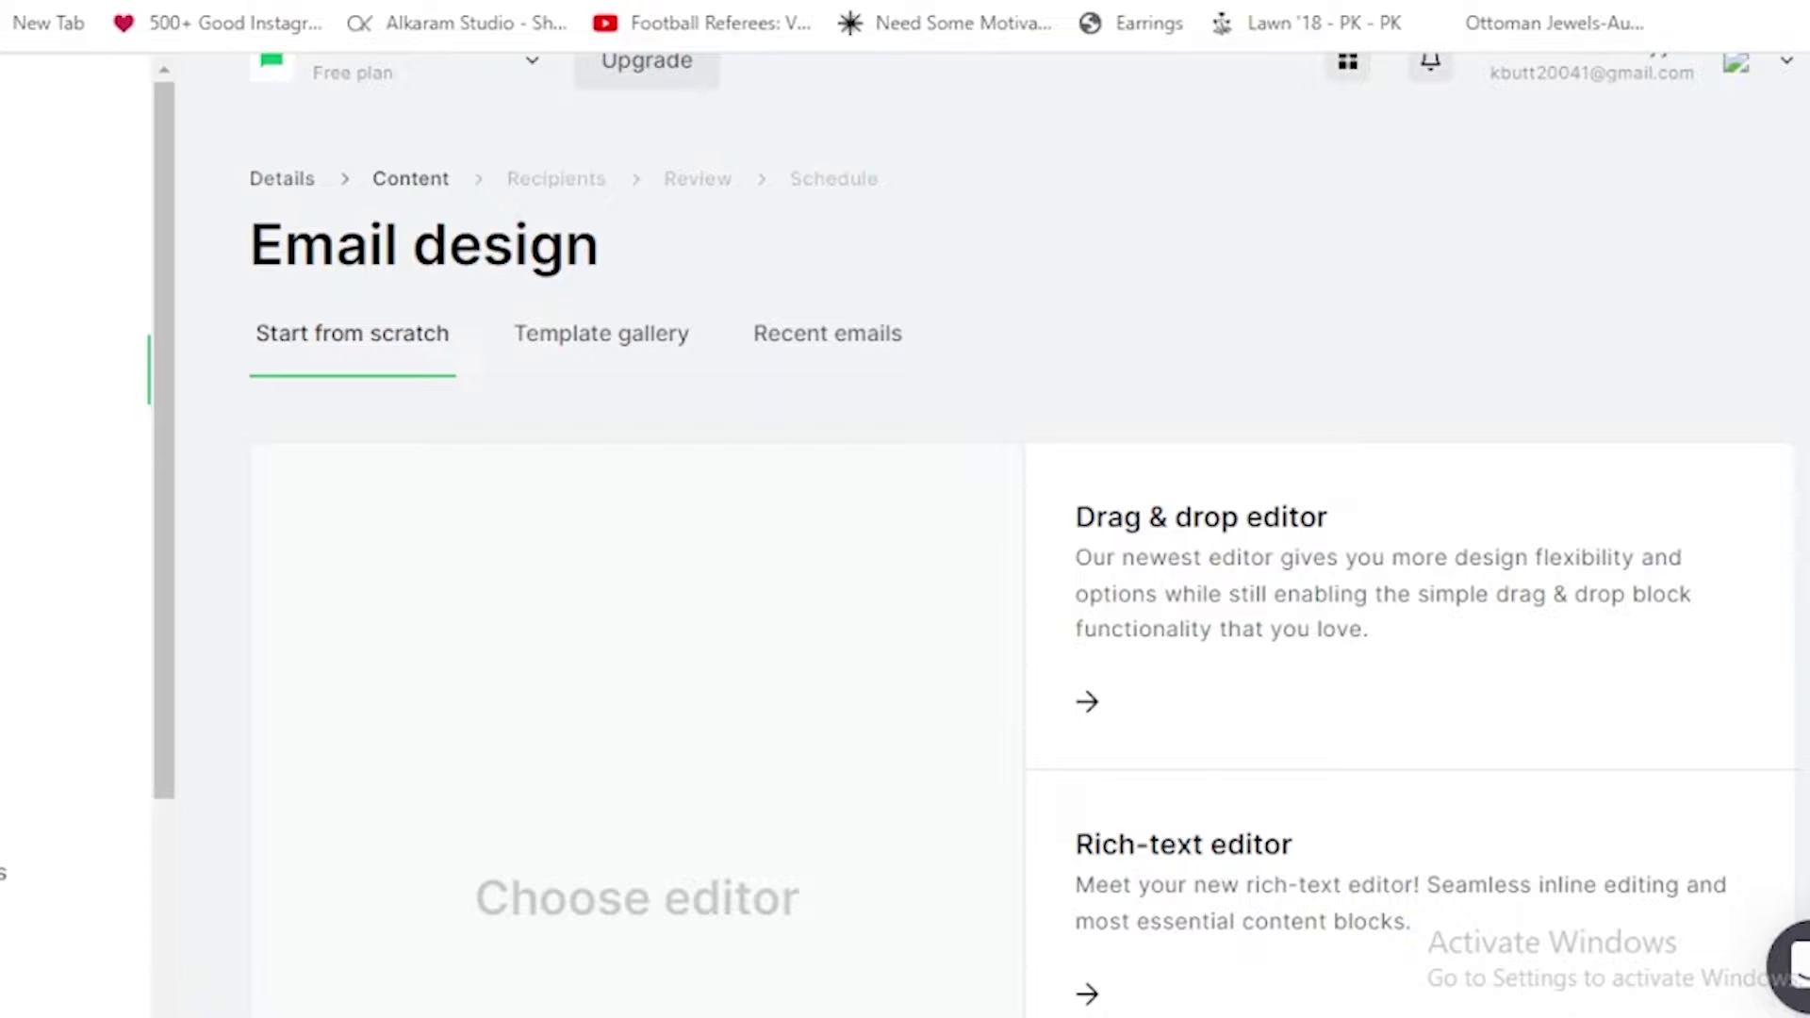
Start the email from scratch with the Drag & drop editor, loading the airmail starter template.
scroll(1021, 542, "down", 4)
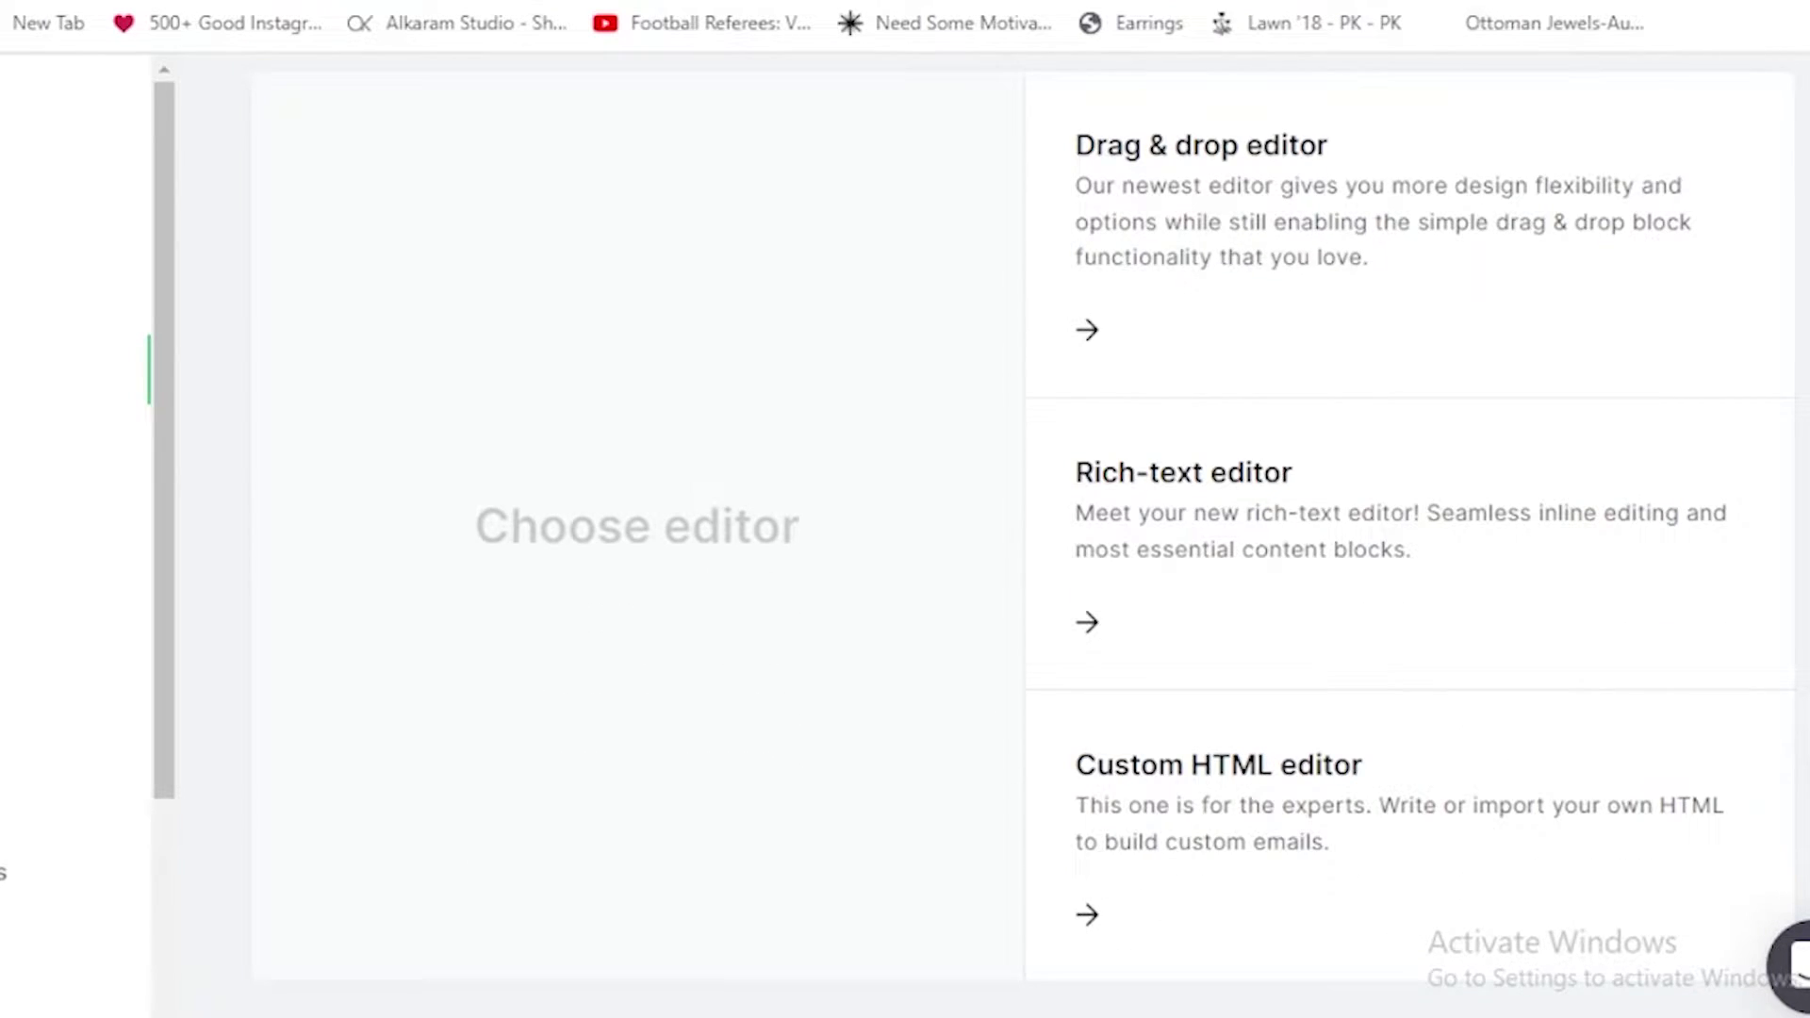
scroll(1345, 444, "up", 2)
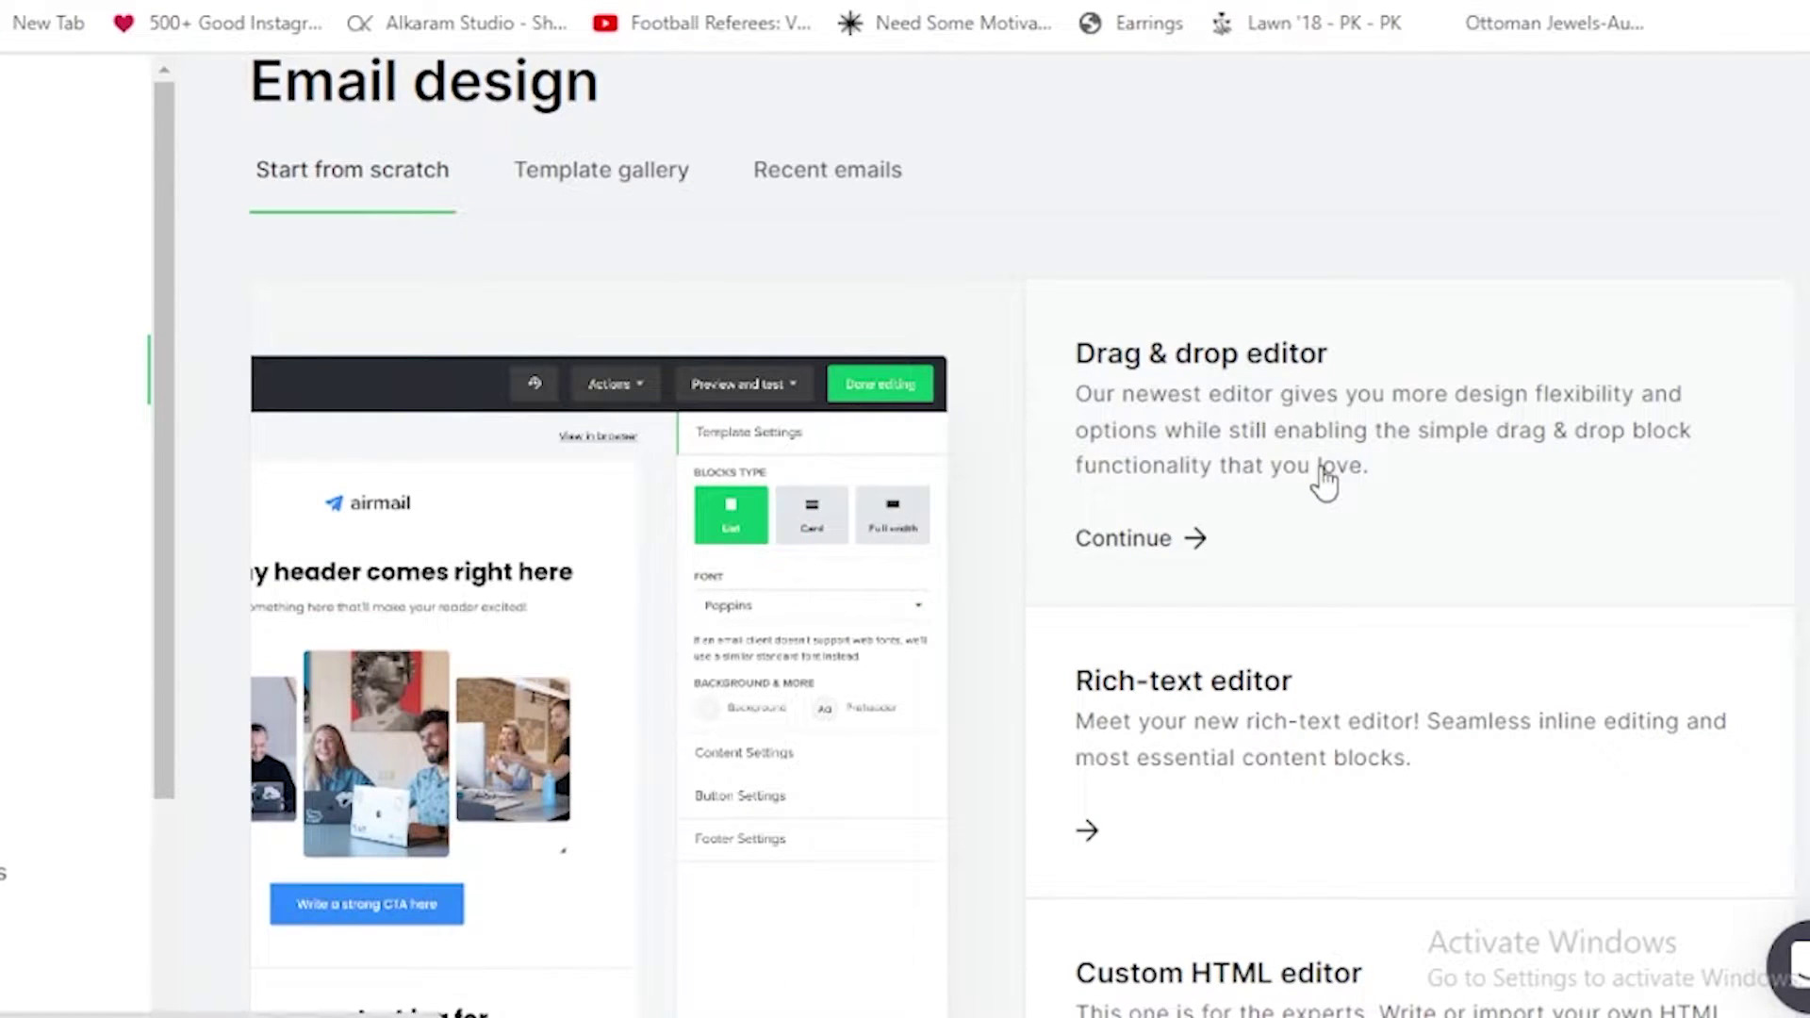
left_click(1324, 482)
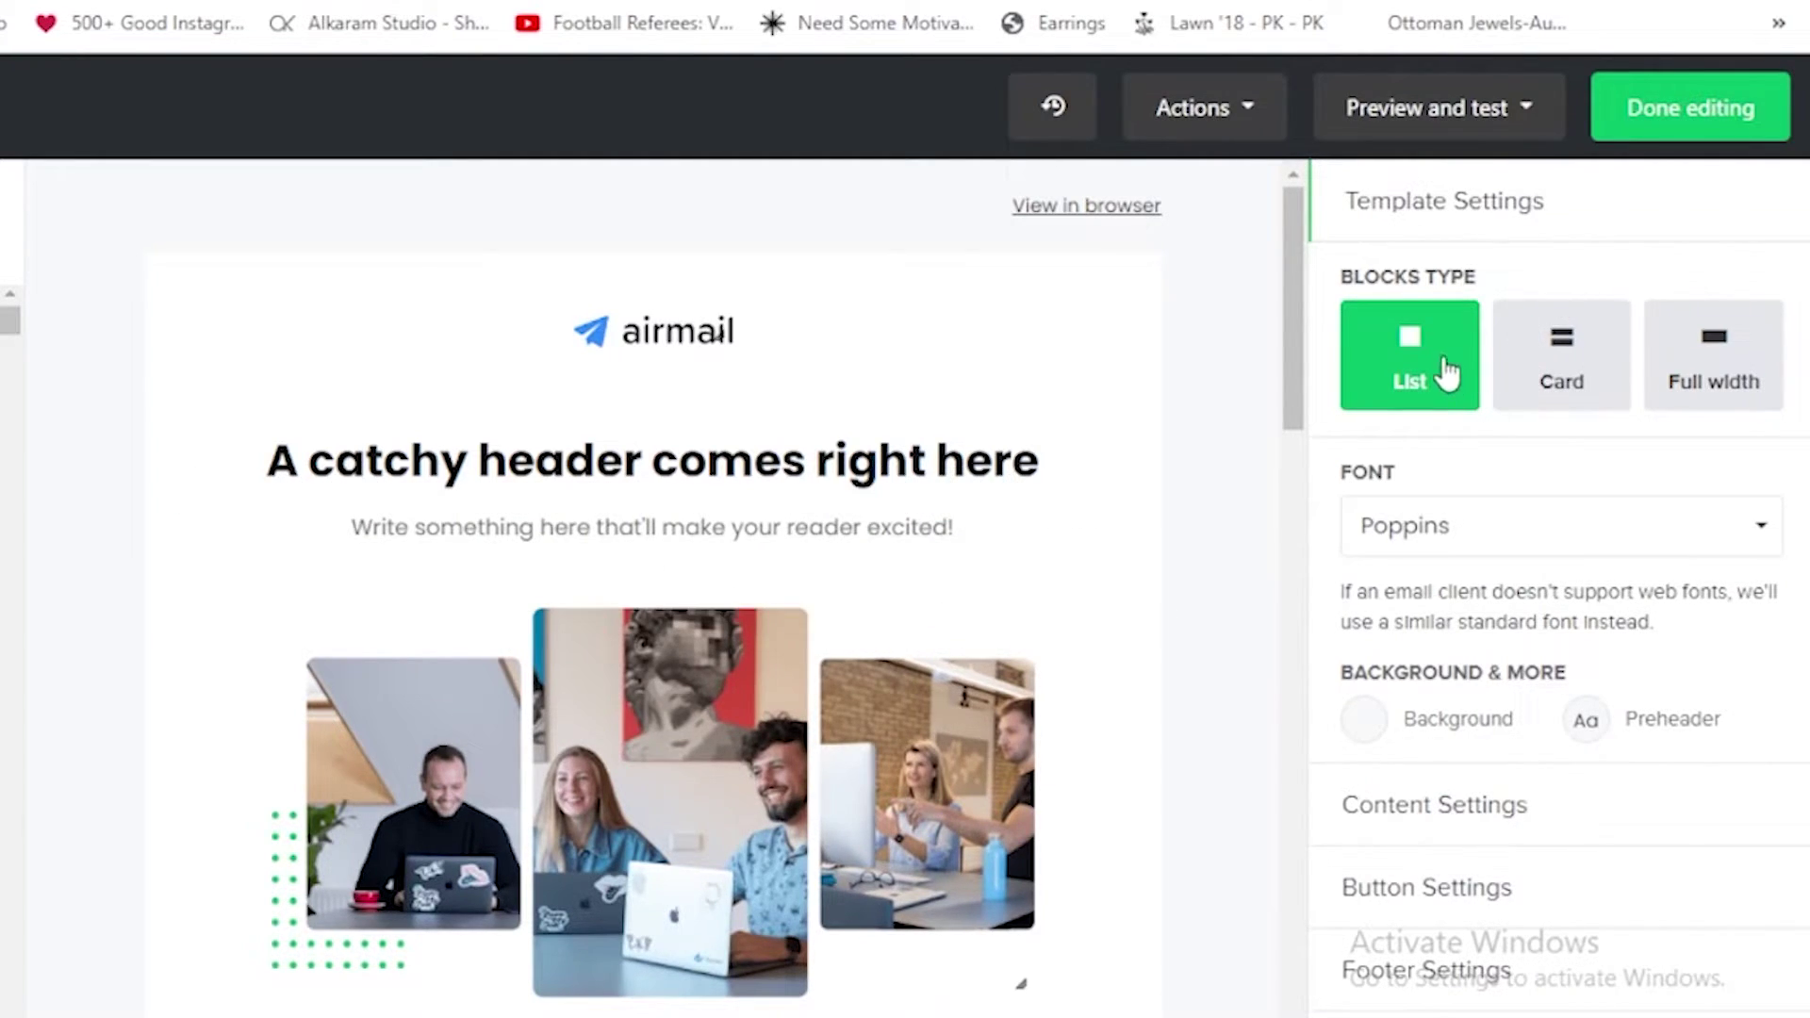
Try Card and Full width block types, keep List, and change the template font to Arial.
left_click(1560, 365)
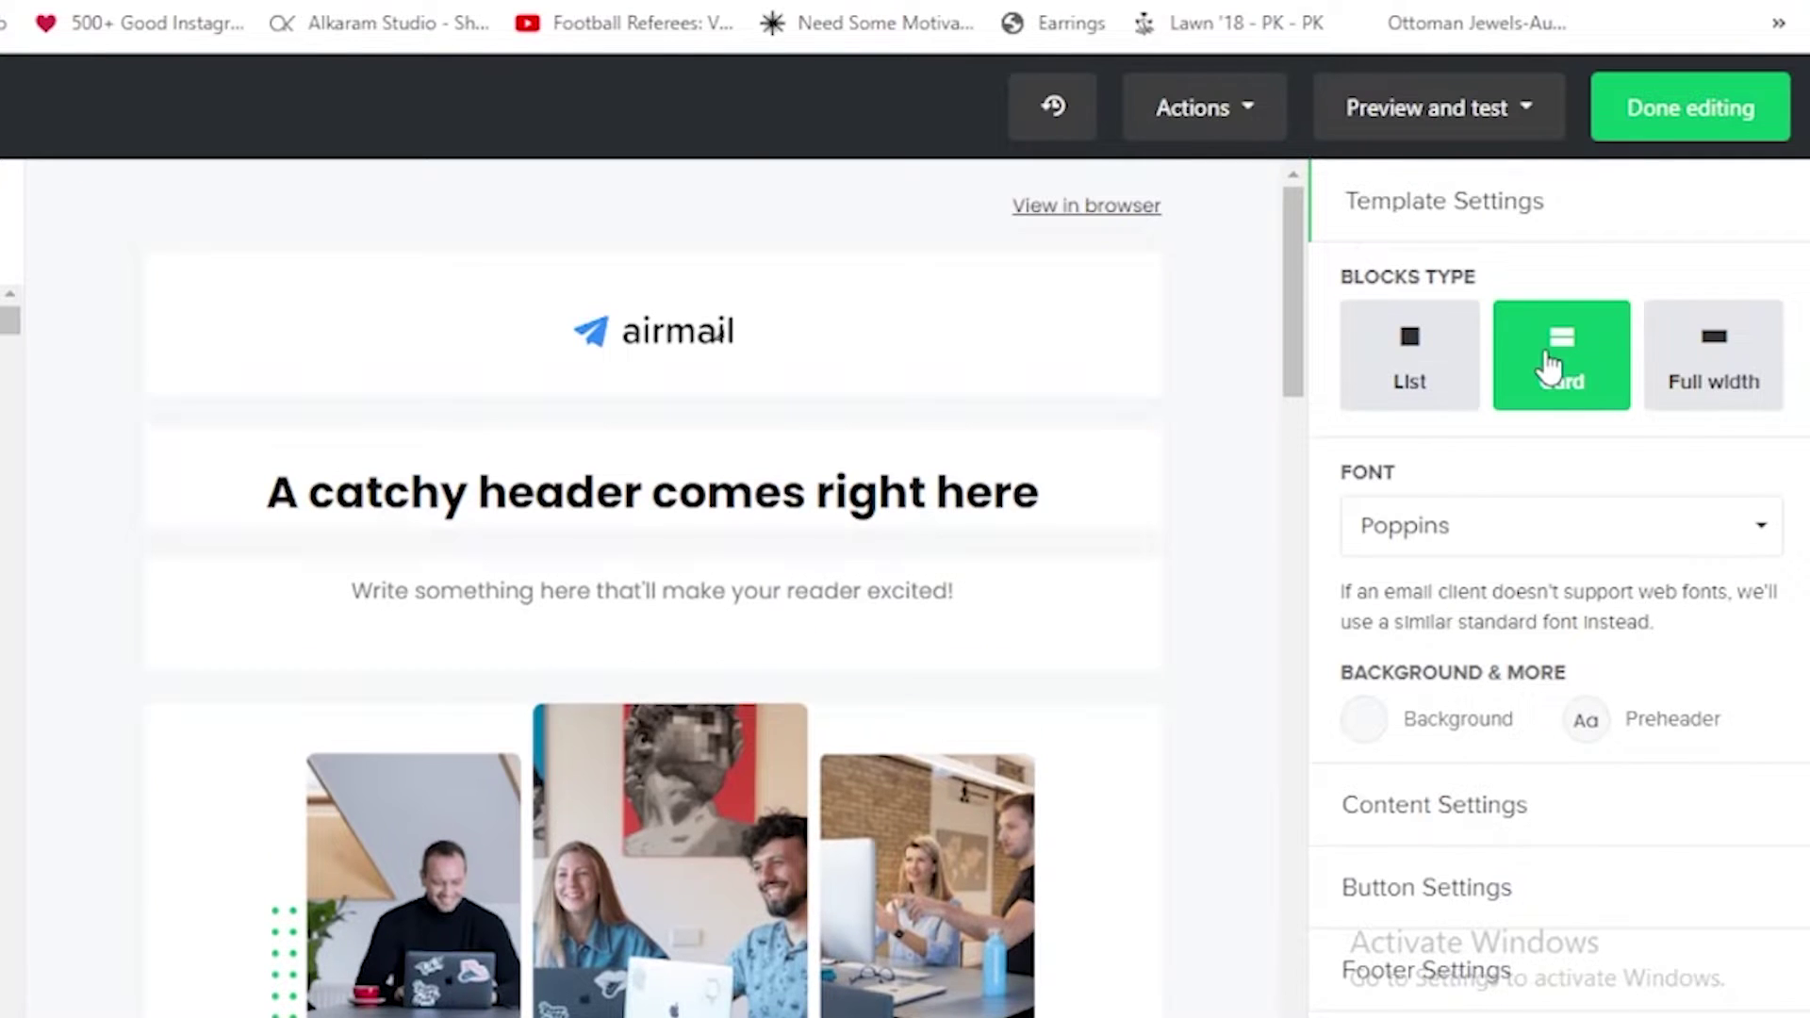
left_click(1707, 357)
left_click(1420, 377)
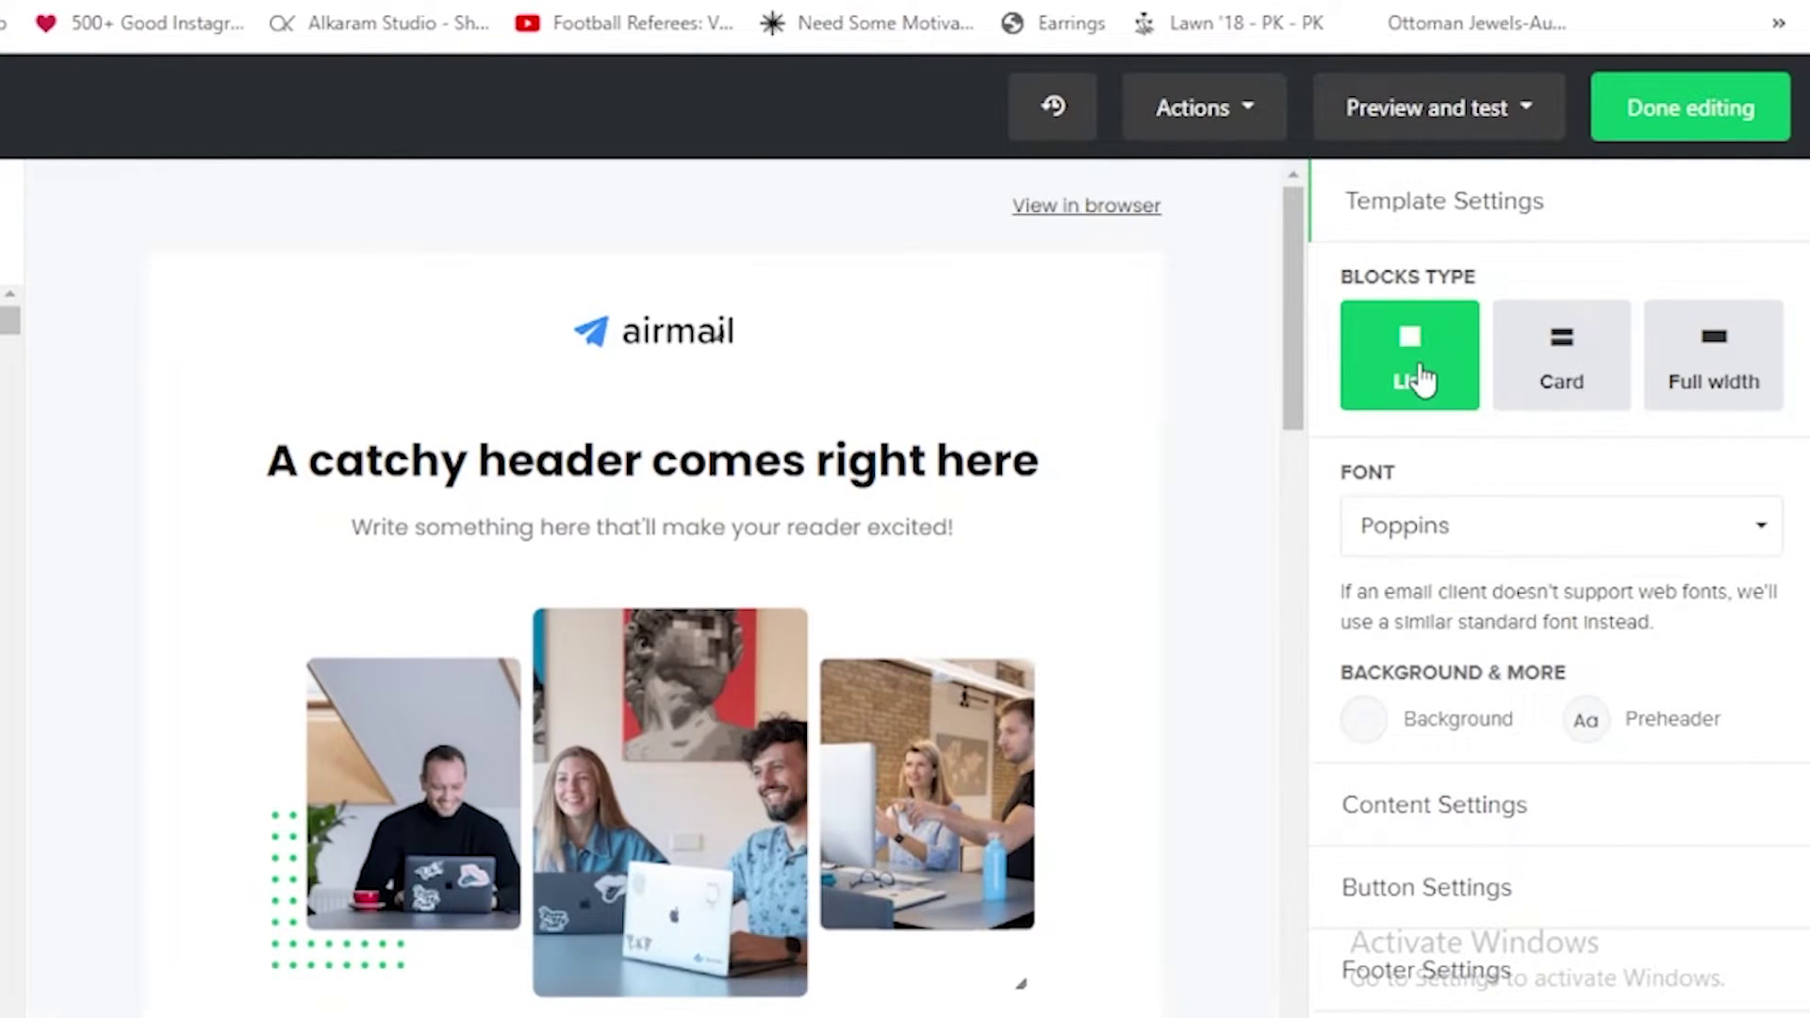
left_click(1456, 533)
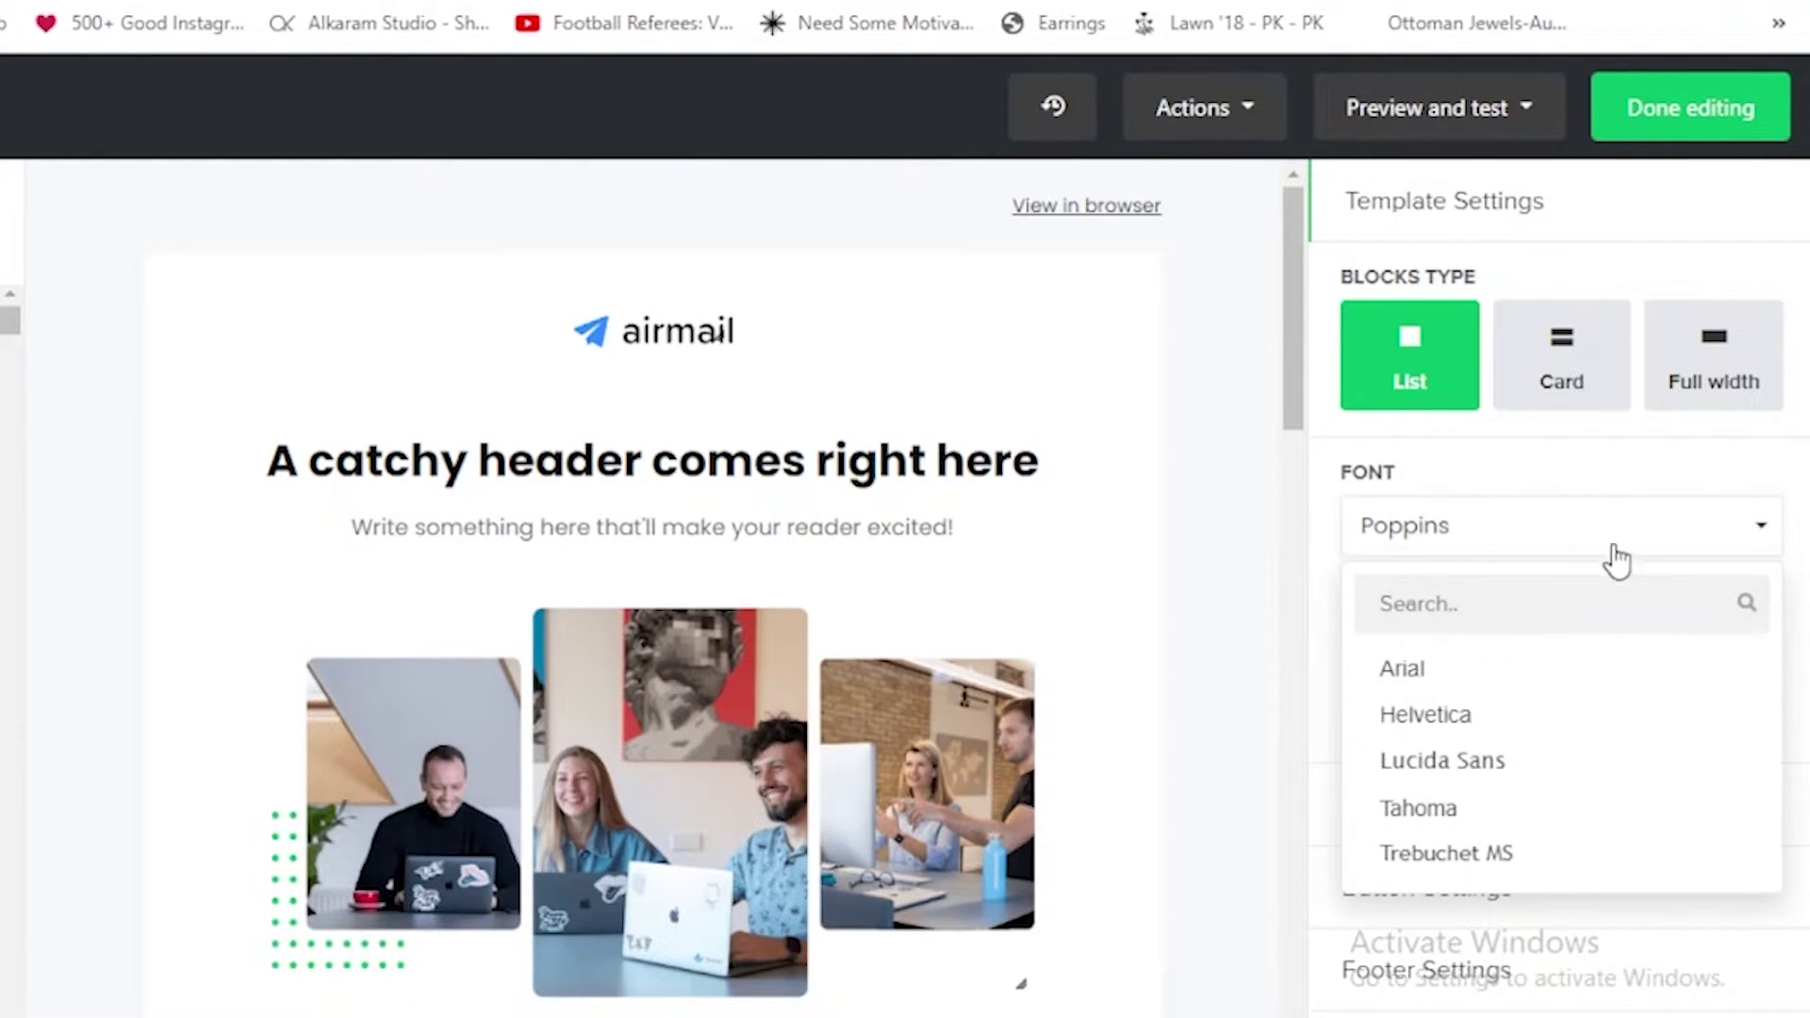
left_click(1506, 671)
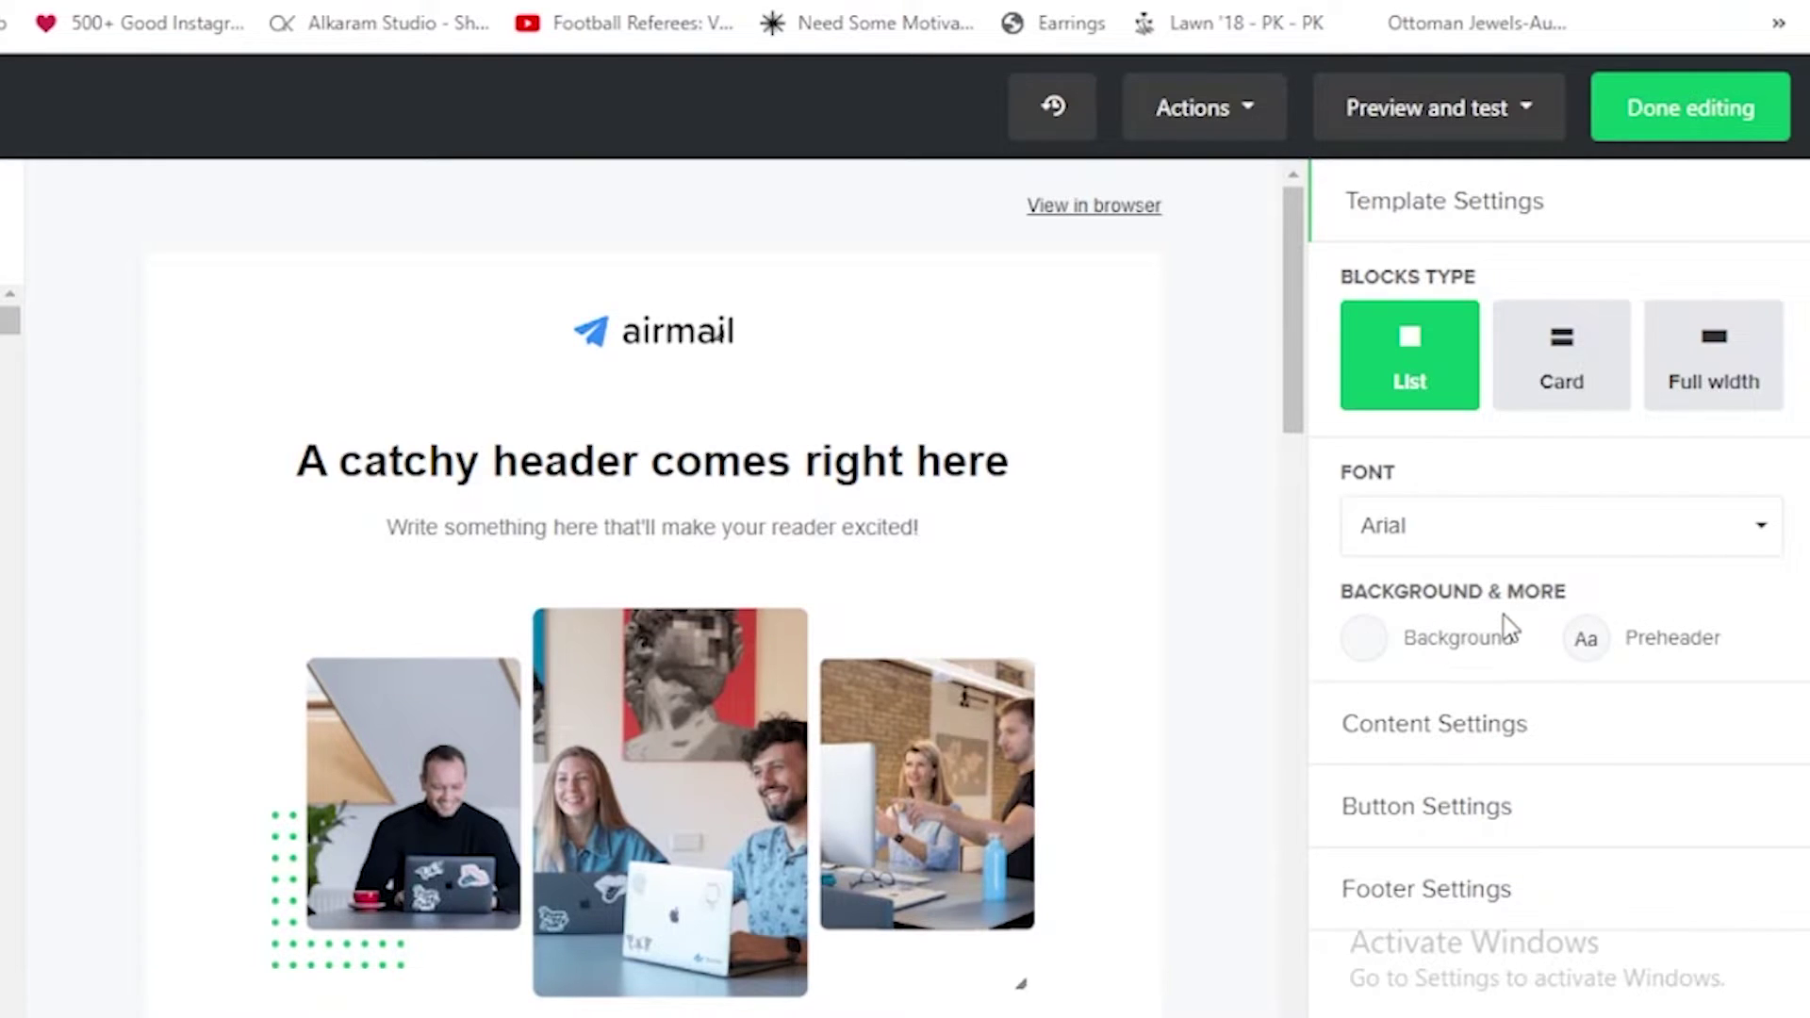
left_click(1357, 659)
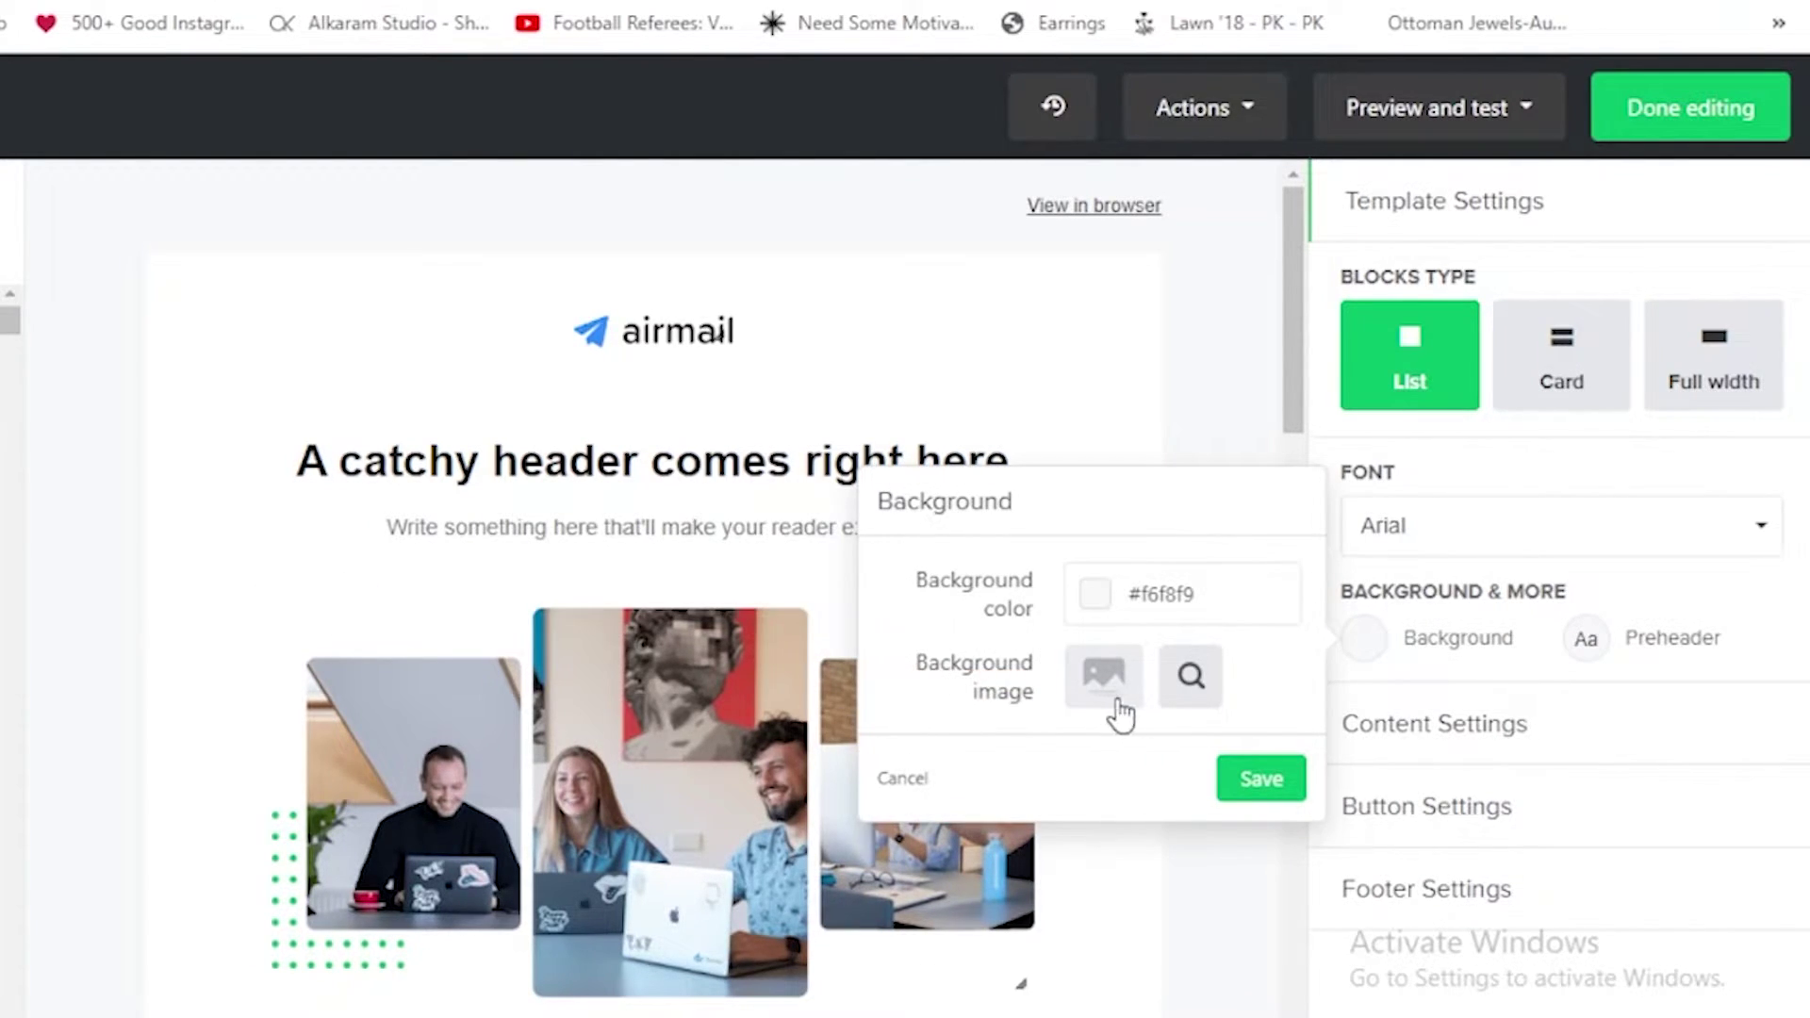
left_click(1518, 734)
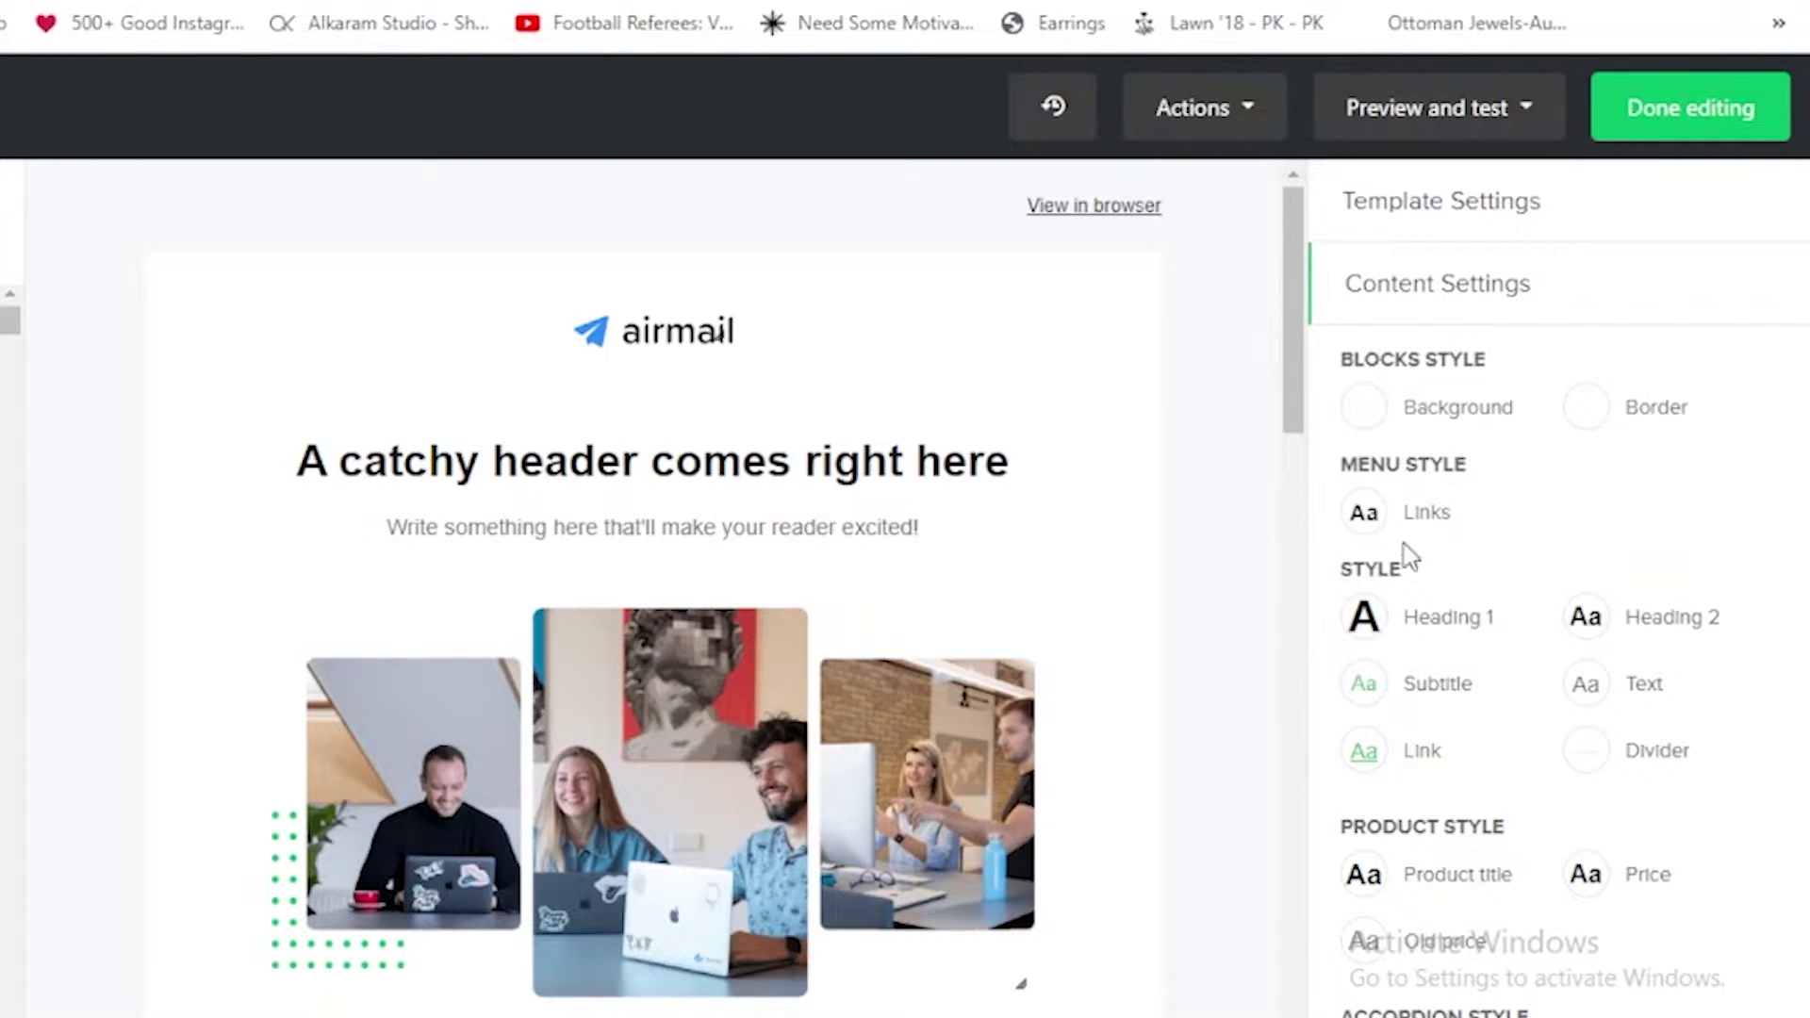
Switch the email's buttons to the second Button Style in the template settings.
mouse_move(1287, 434)
left_mouse_down()
mouse_move(1288, 501)
mouse_move(1289, 408)
left_mouse_up()
left_click_drag(1727, 445, 1728, 385)
left_click(1396, 263)
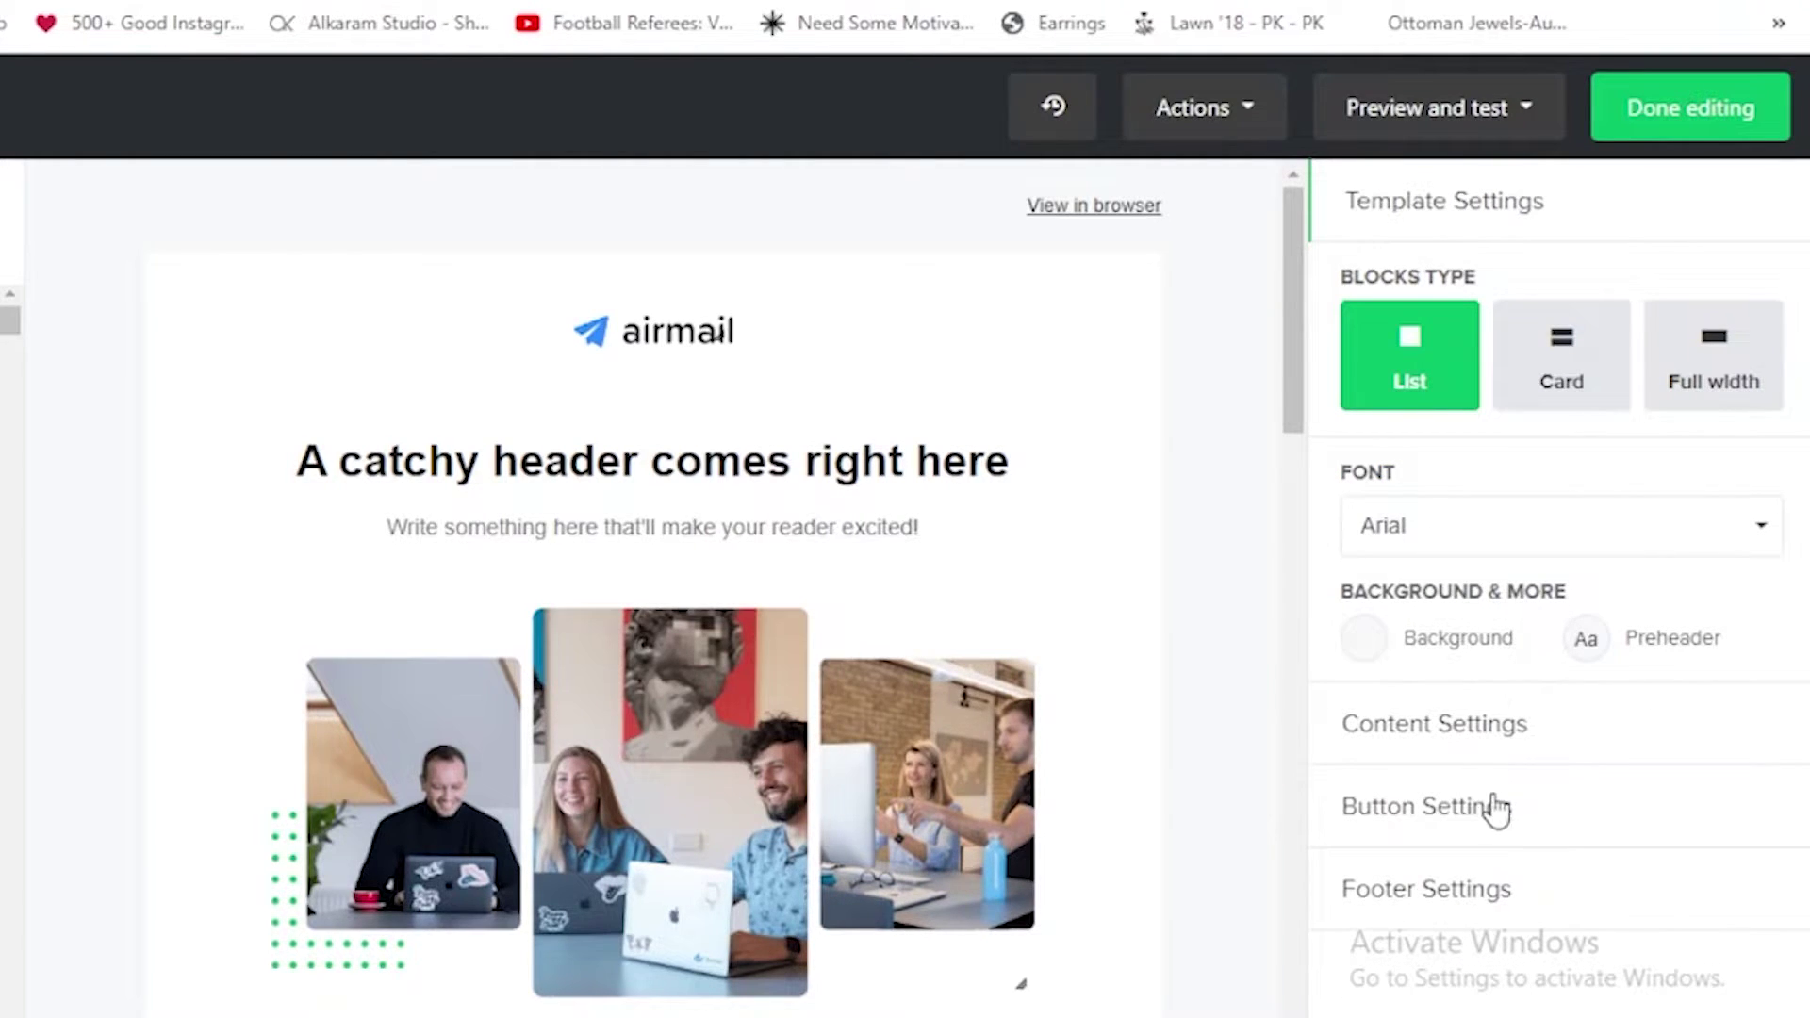
left_click(1497, 808)
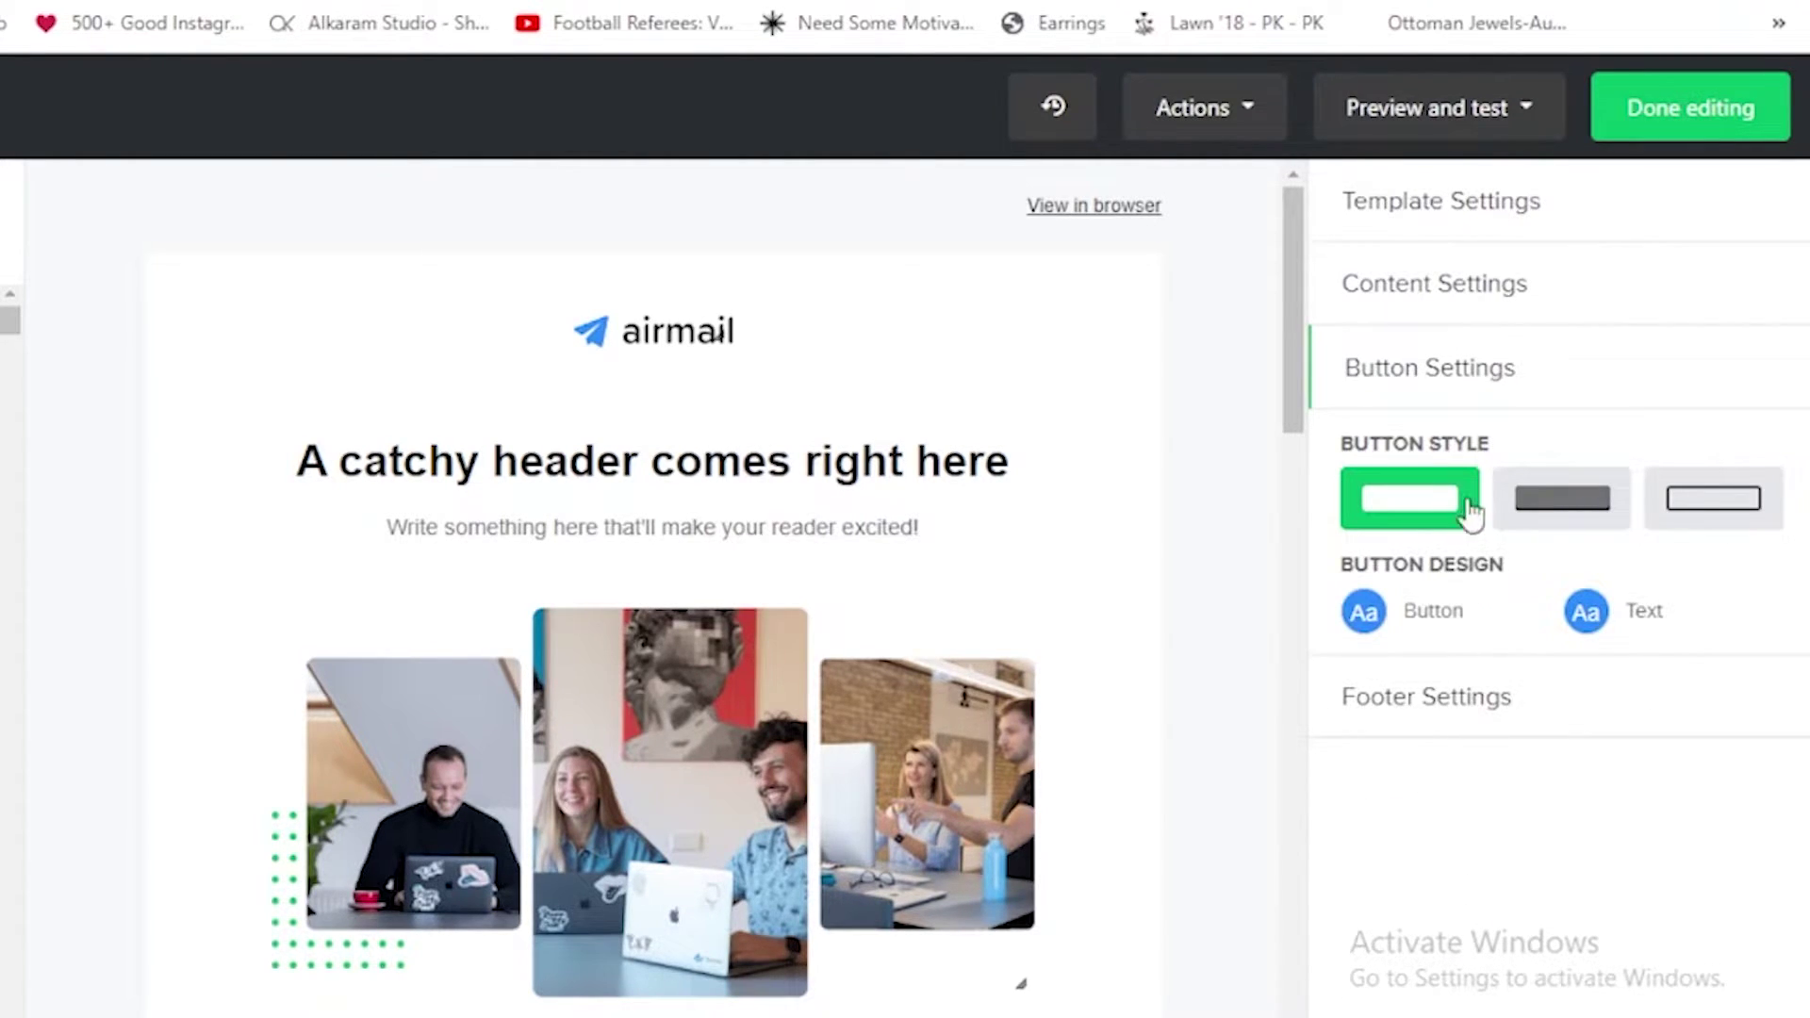
left_click(1593, 497)
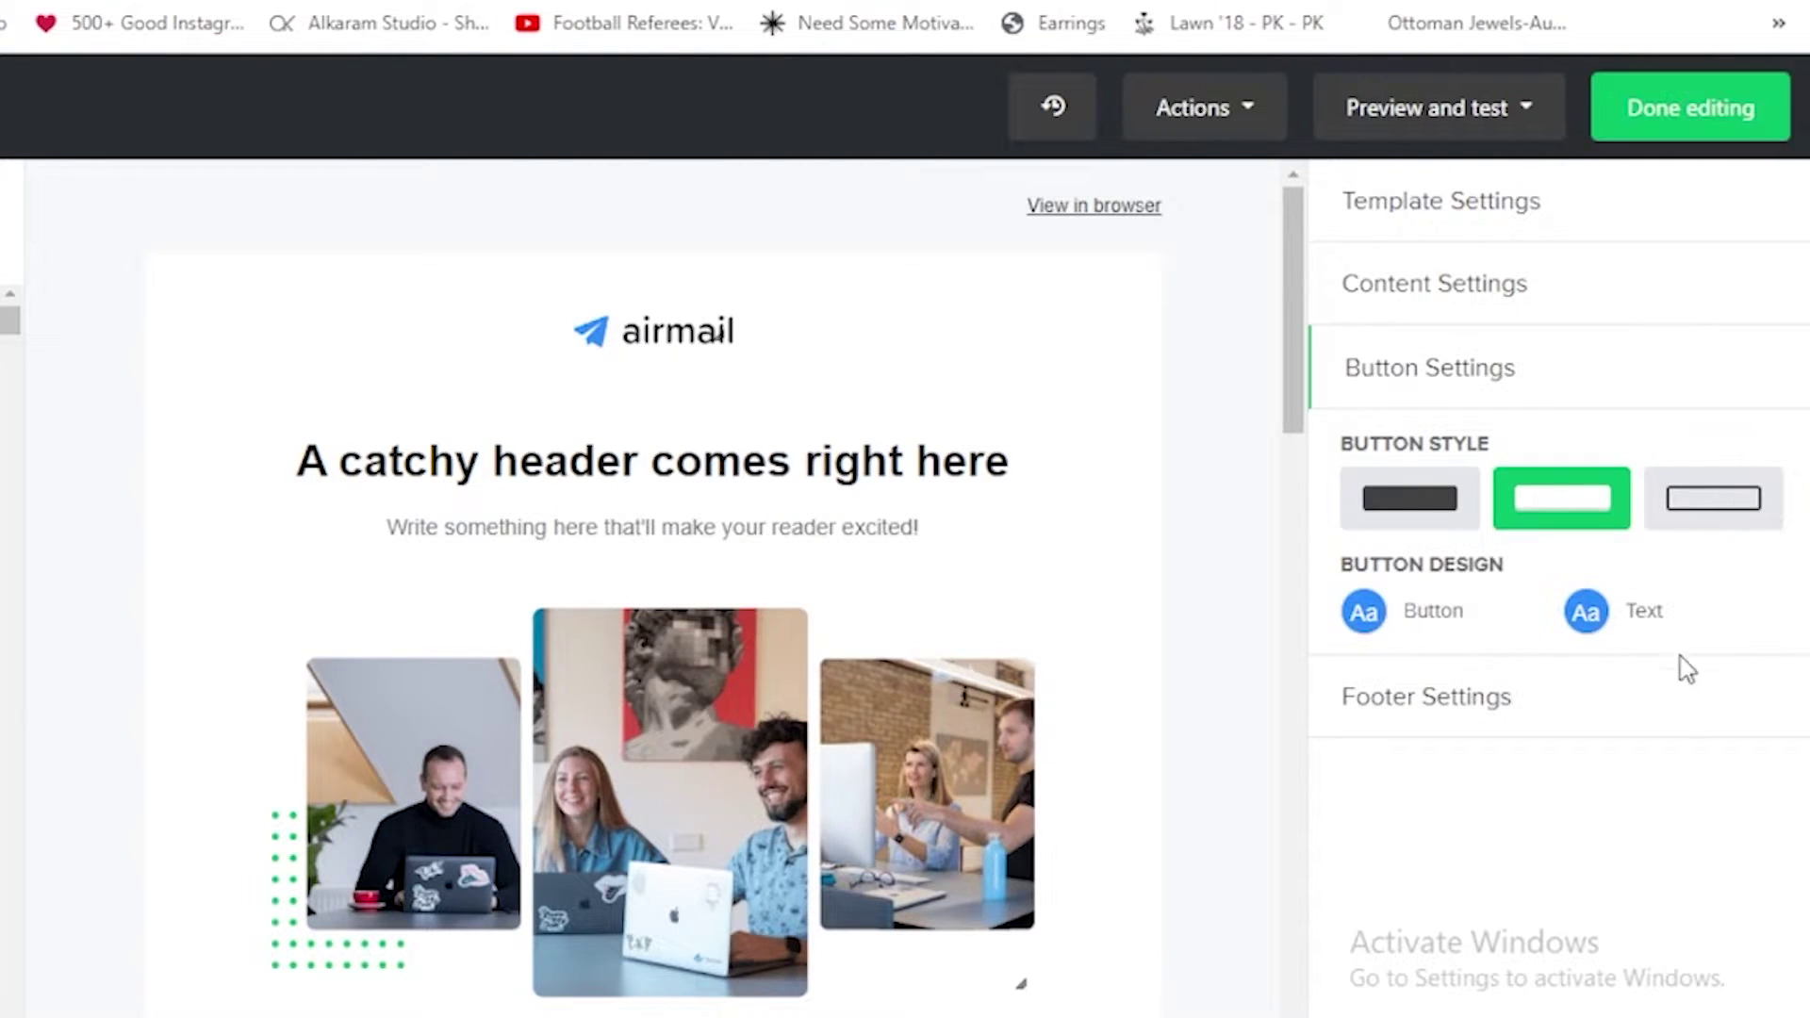
Review the Company name text styling under Footer Settings.
left_click(1391, 716)
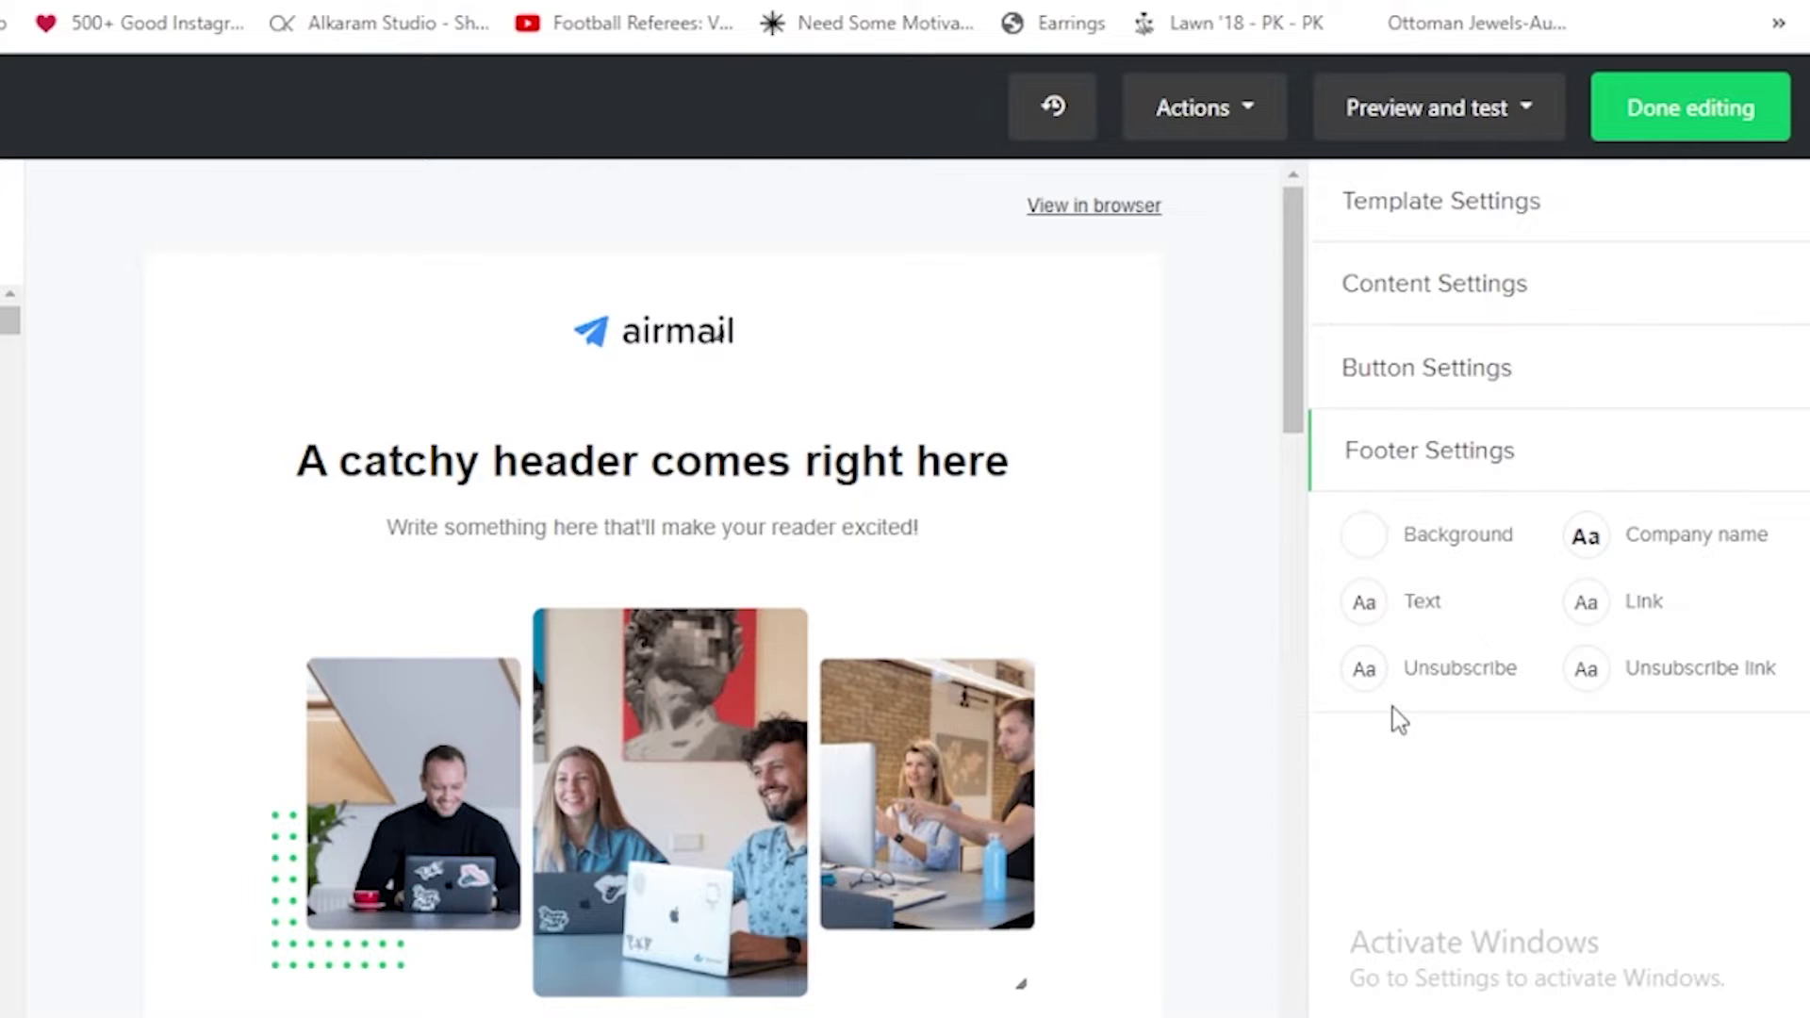
left_click(1421, 602)
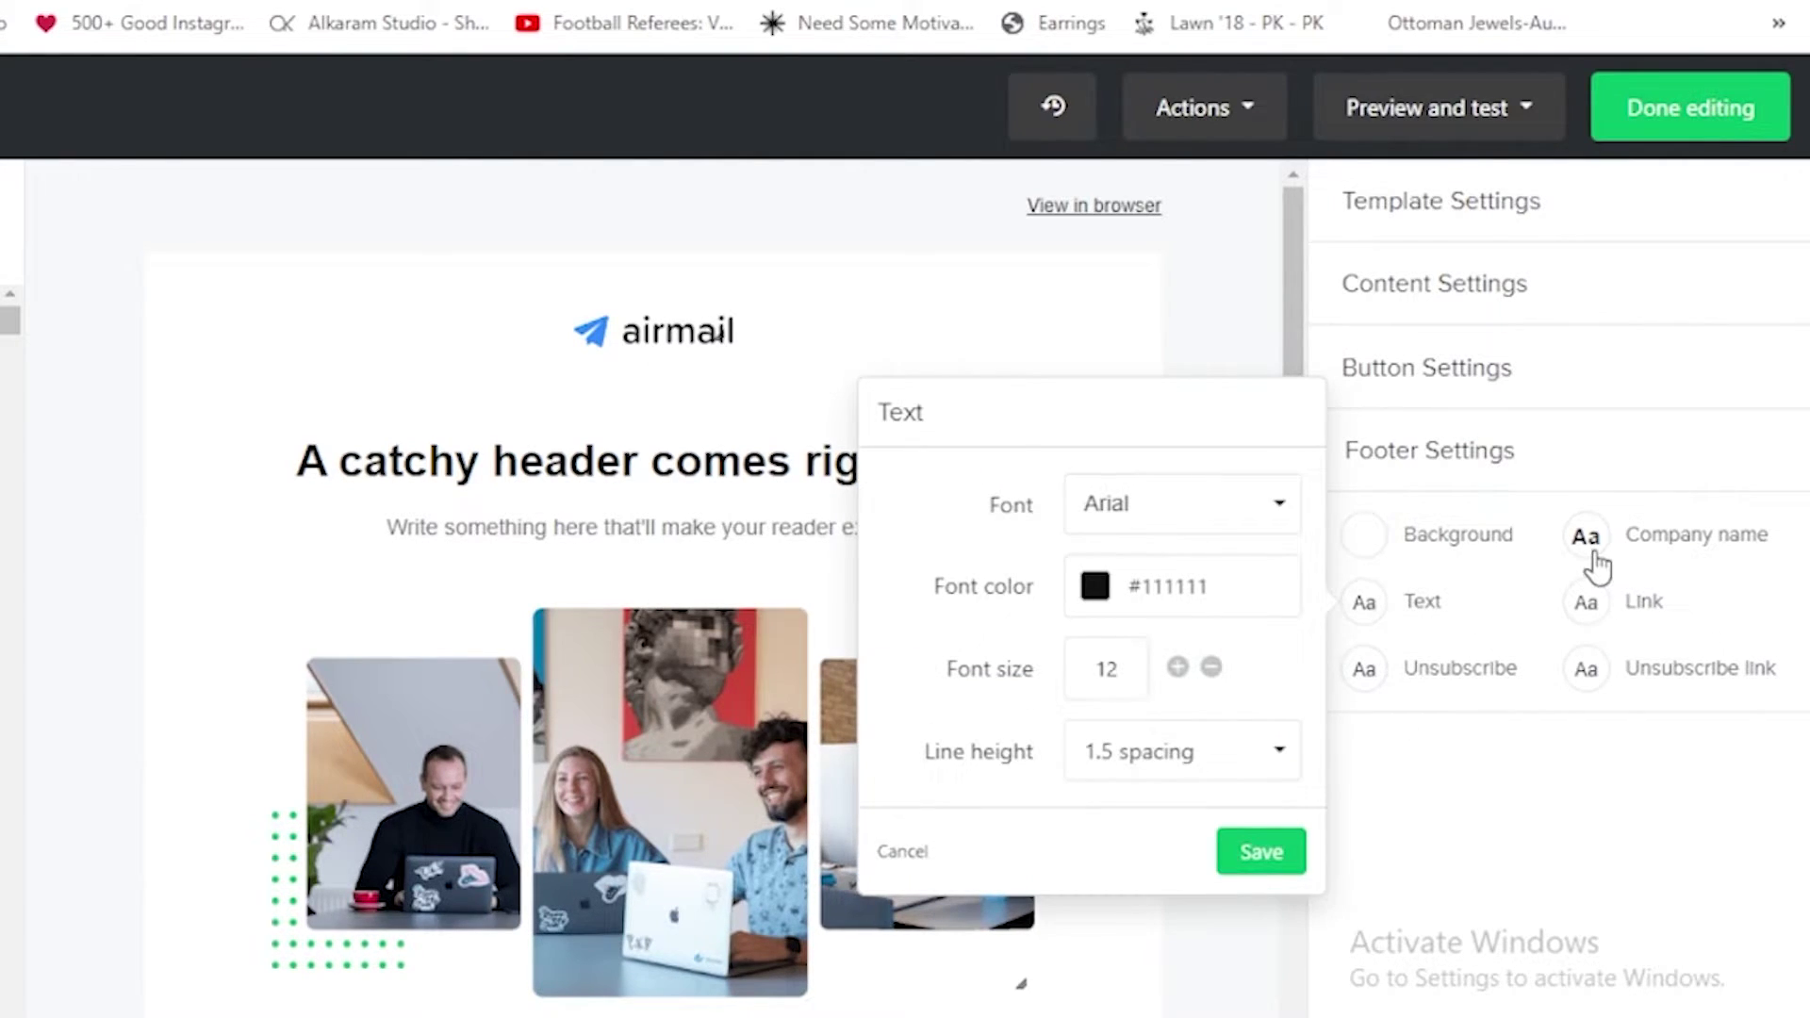
left_click_drag(1300, 331, 1276, 412)
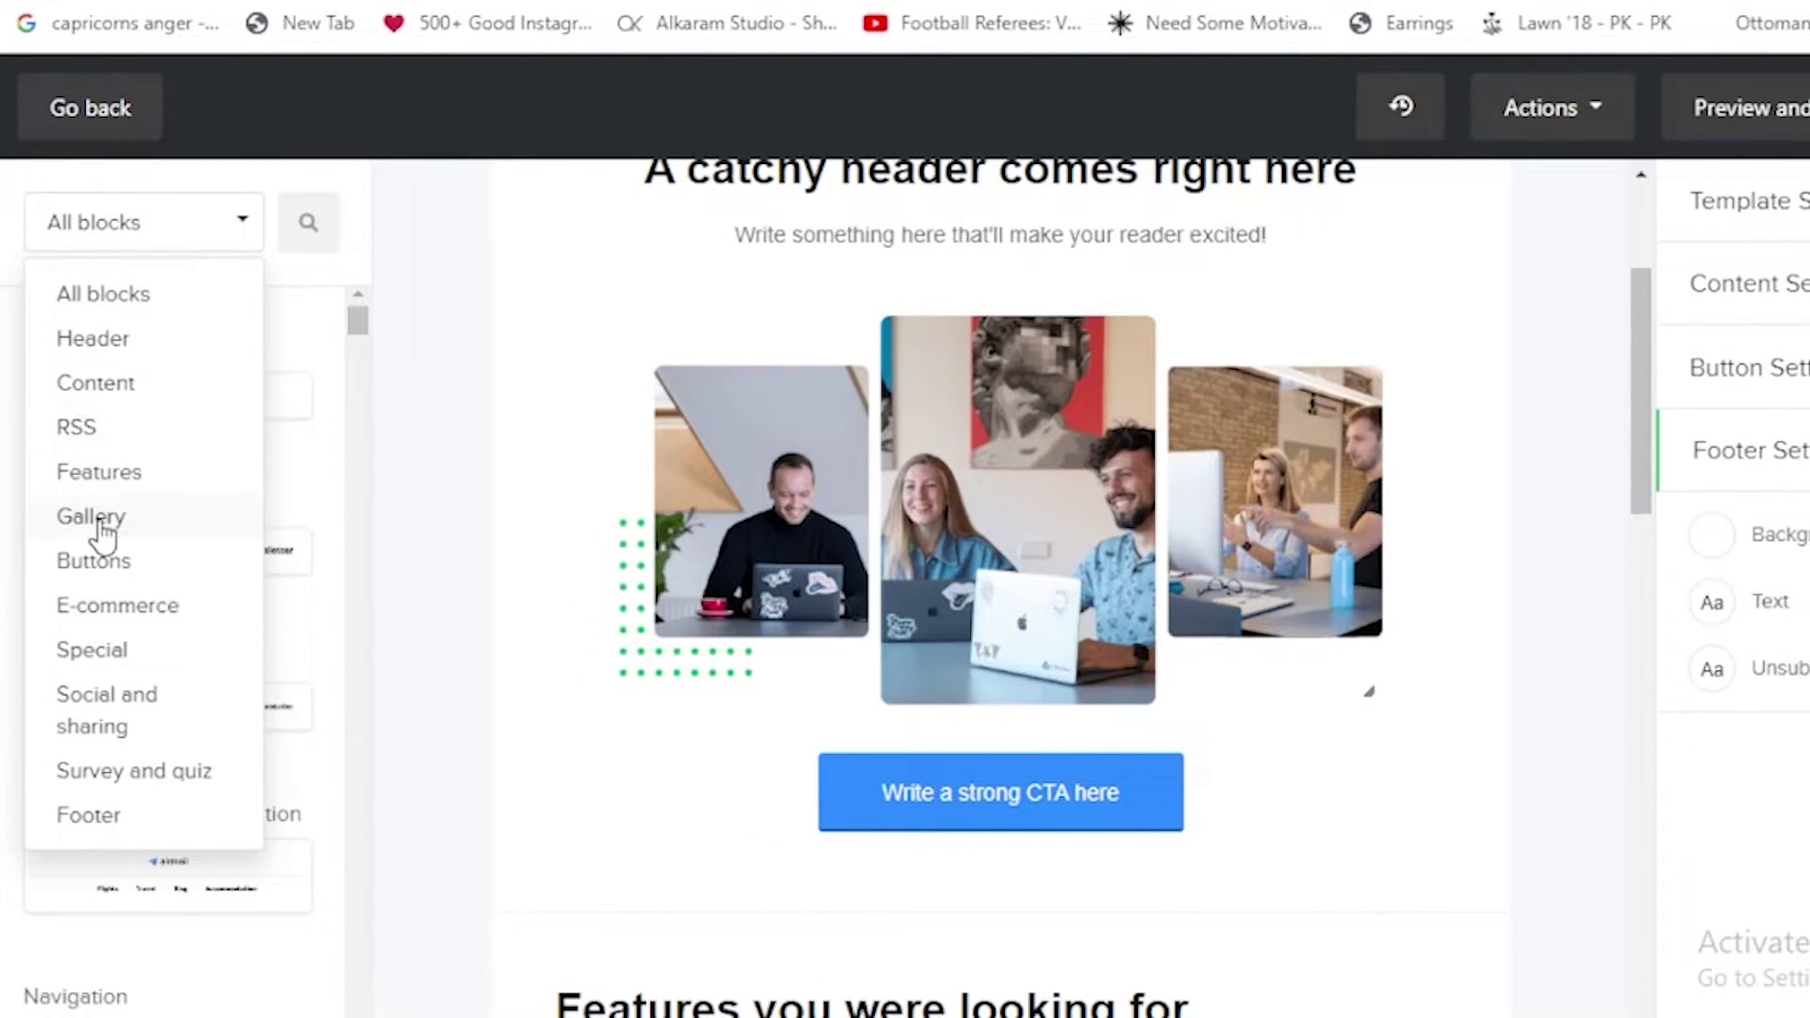
Close the block list, look through the template, and finish editing to reach Recipients.
left_click(3, 718)
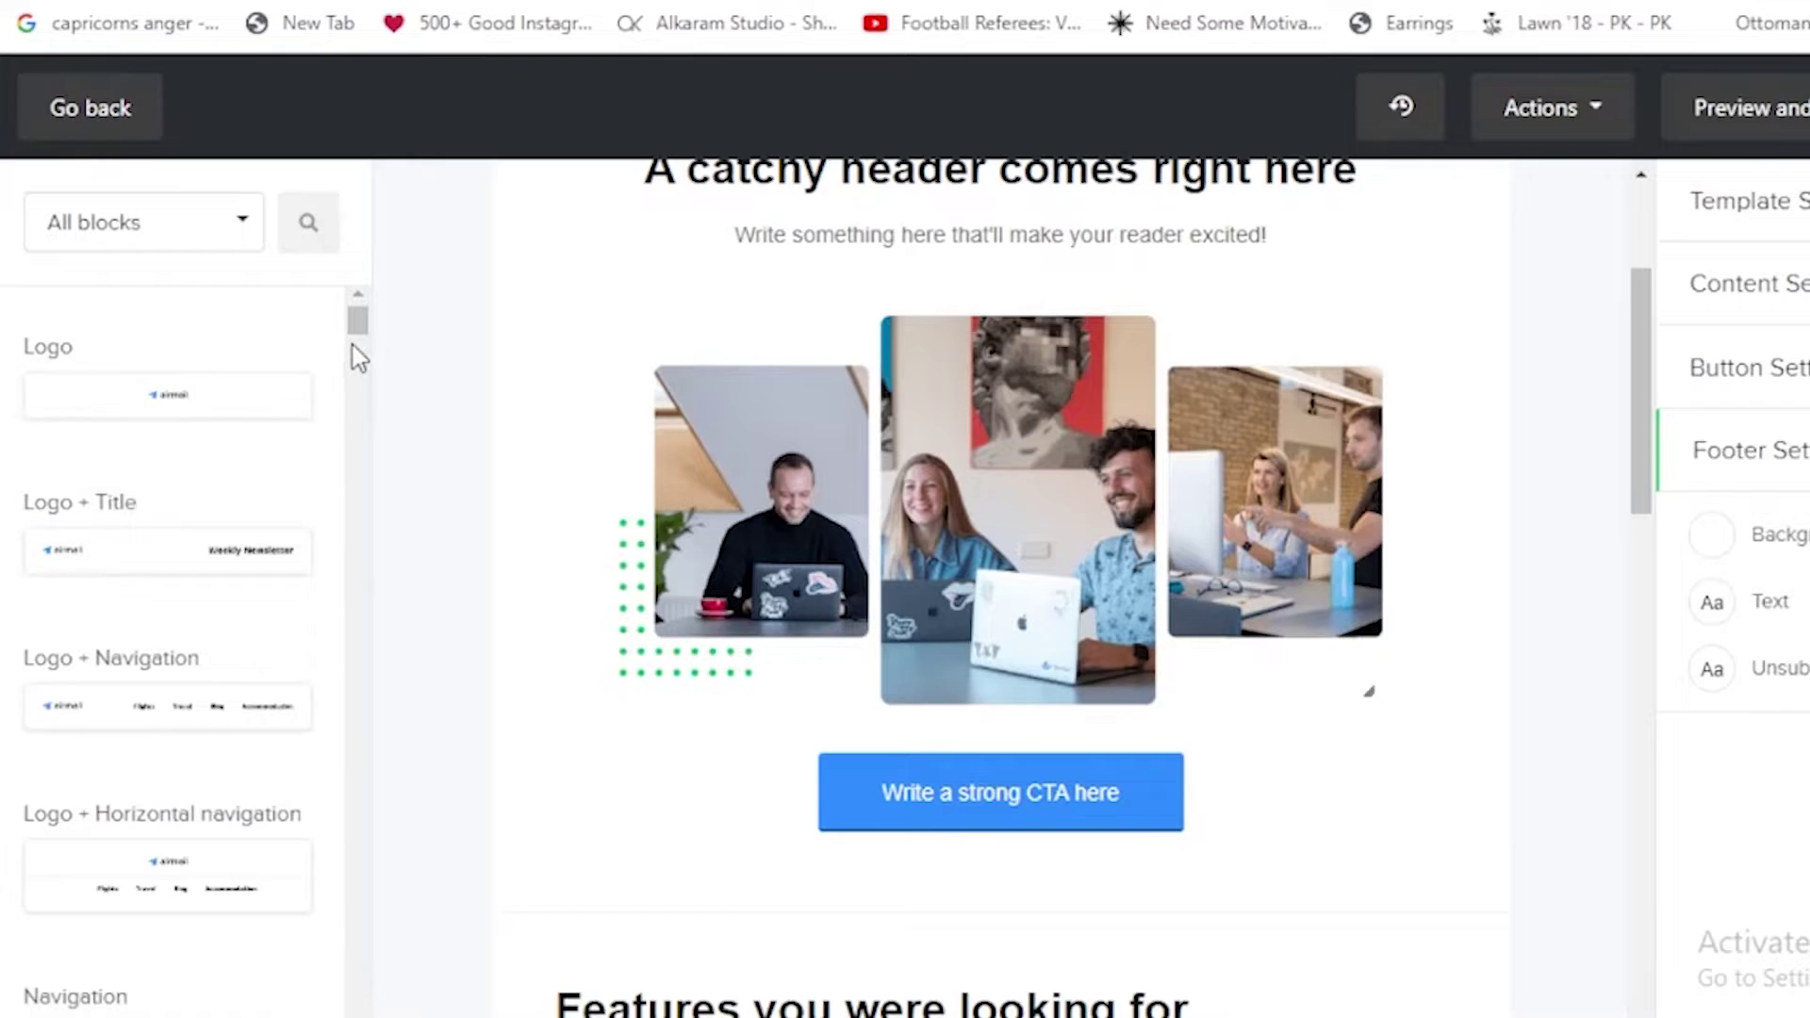
scroll(356, 360, "down", 12)
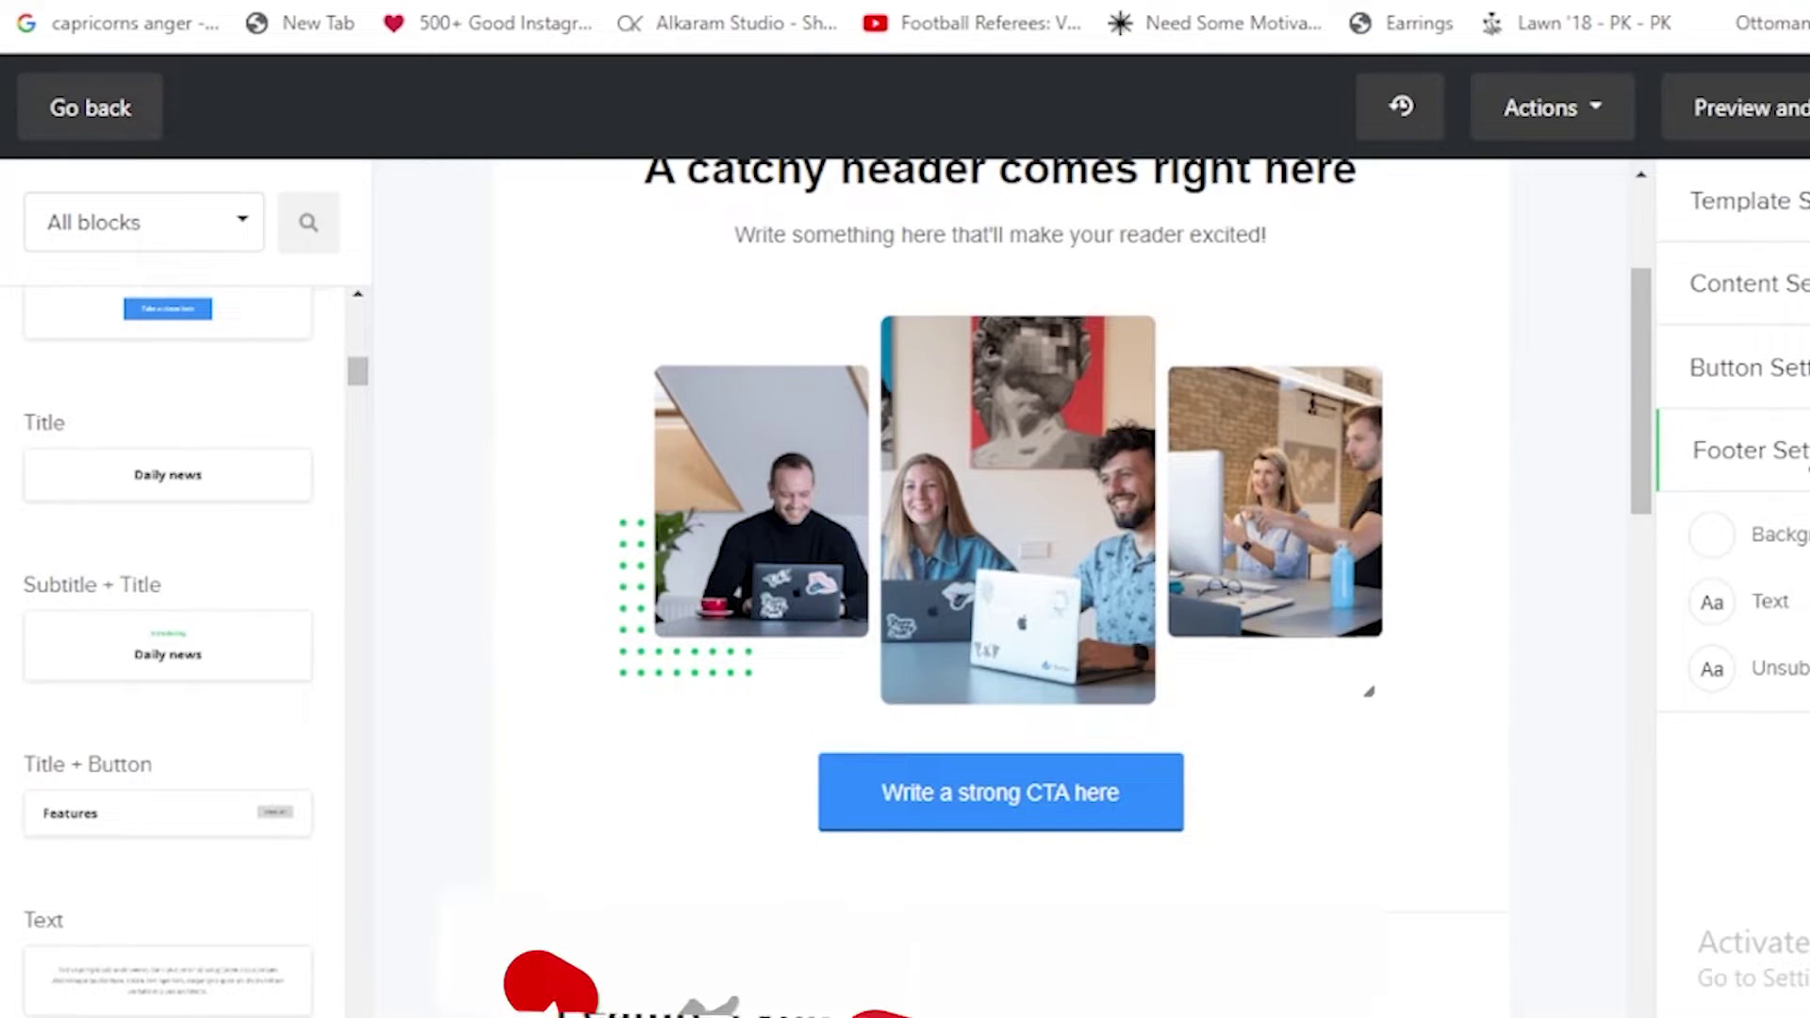
left_click_drag(1631, 375, 1652, 589)
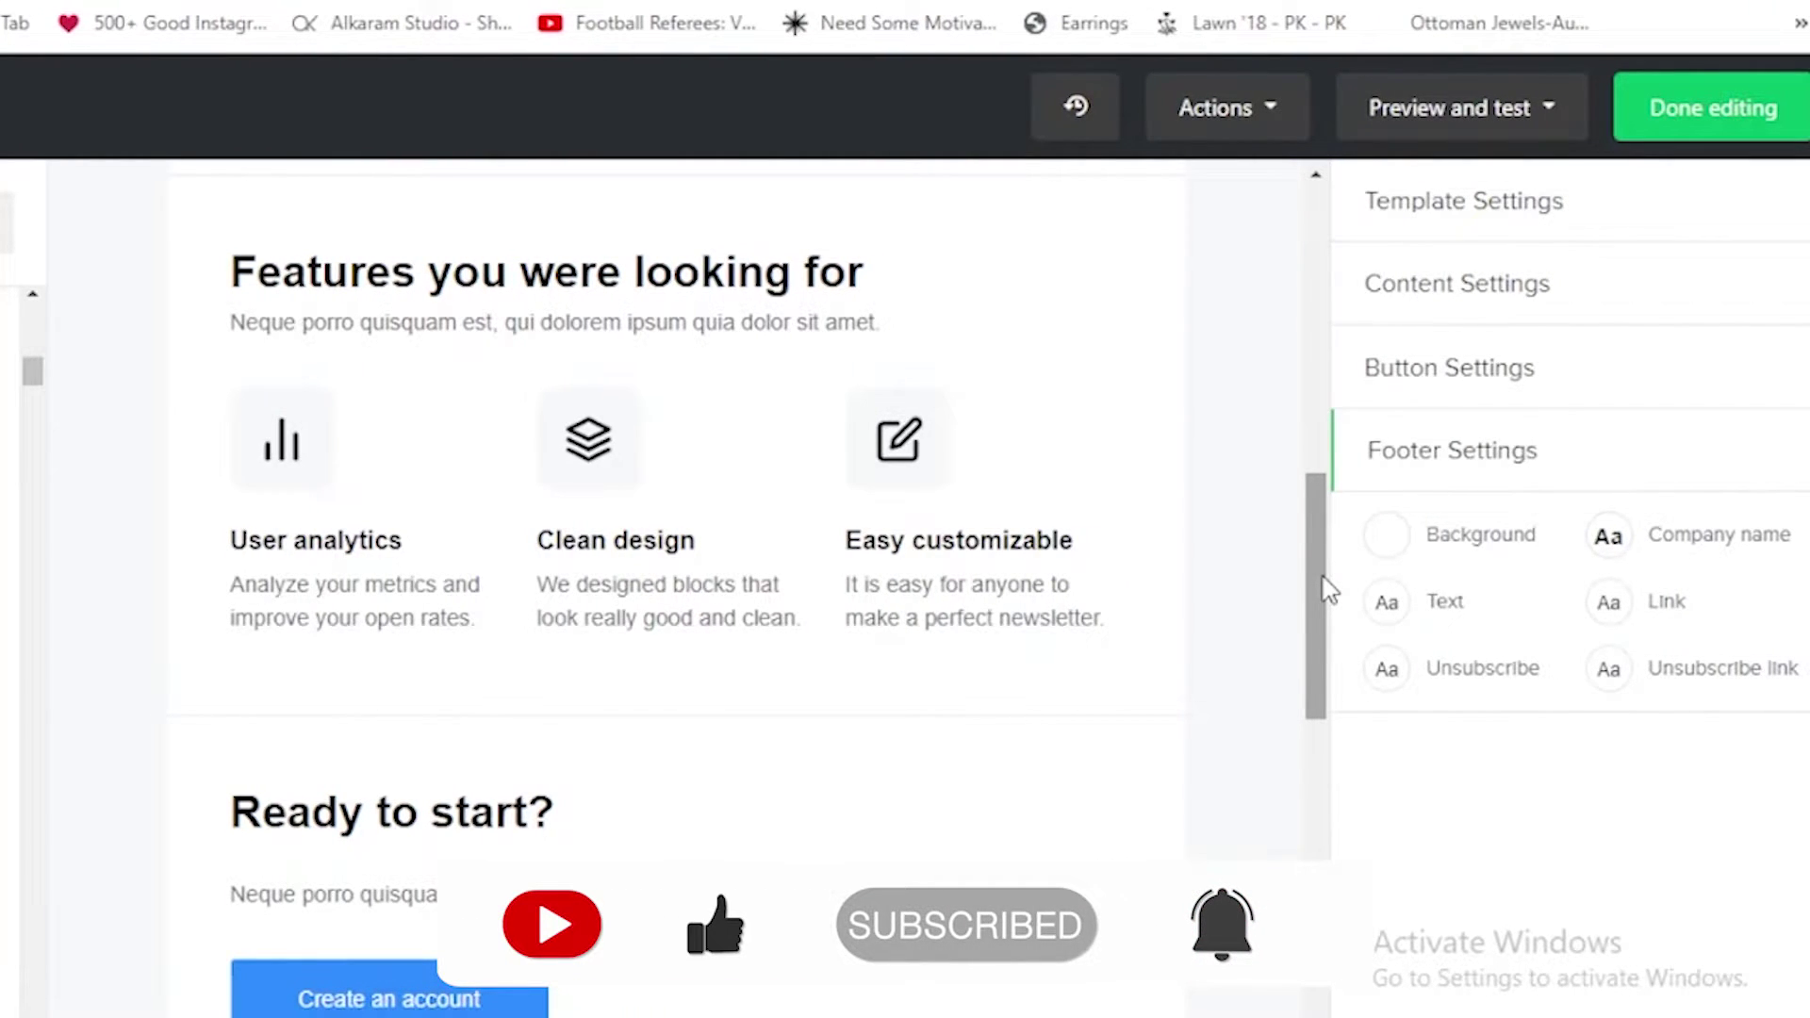
left_click_drag(1323, 578, 1310, 746)
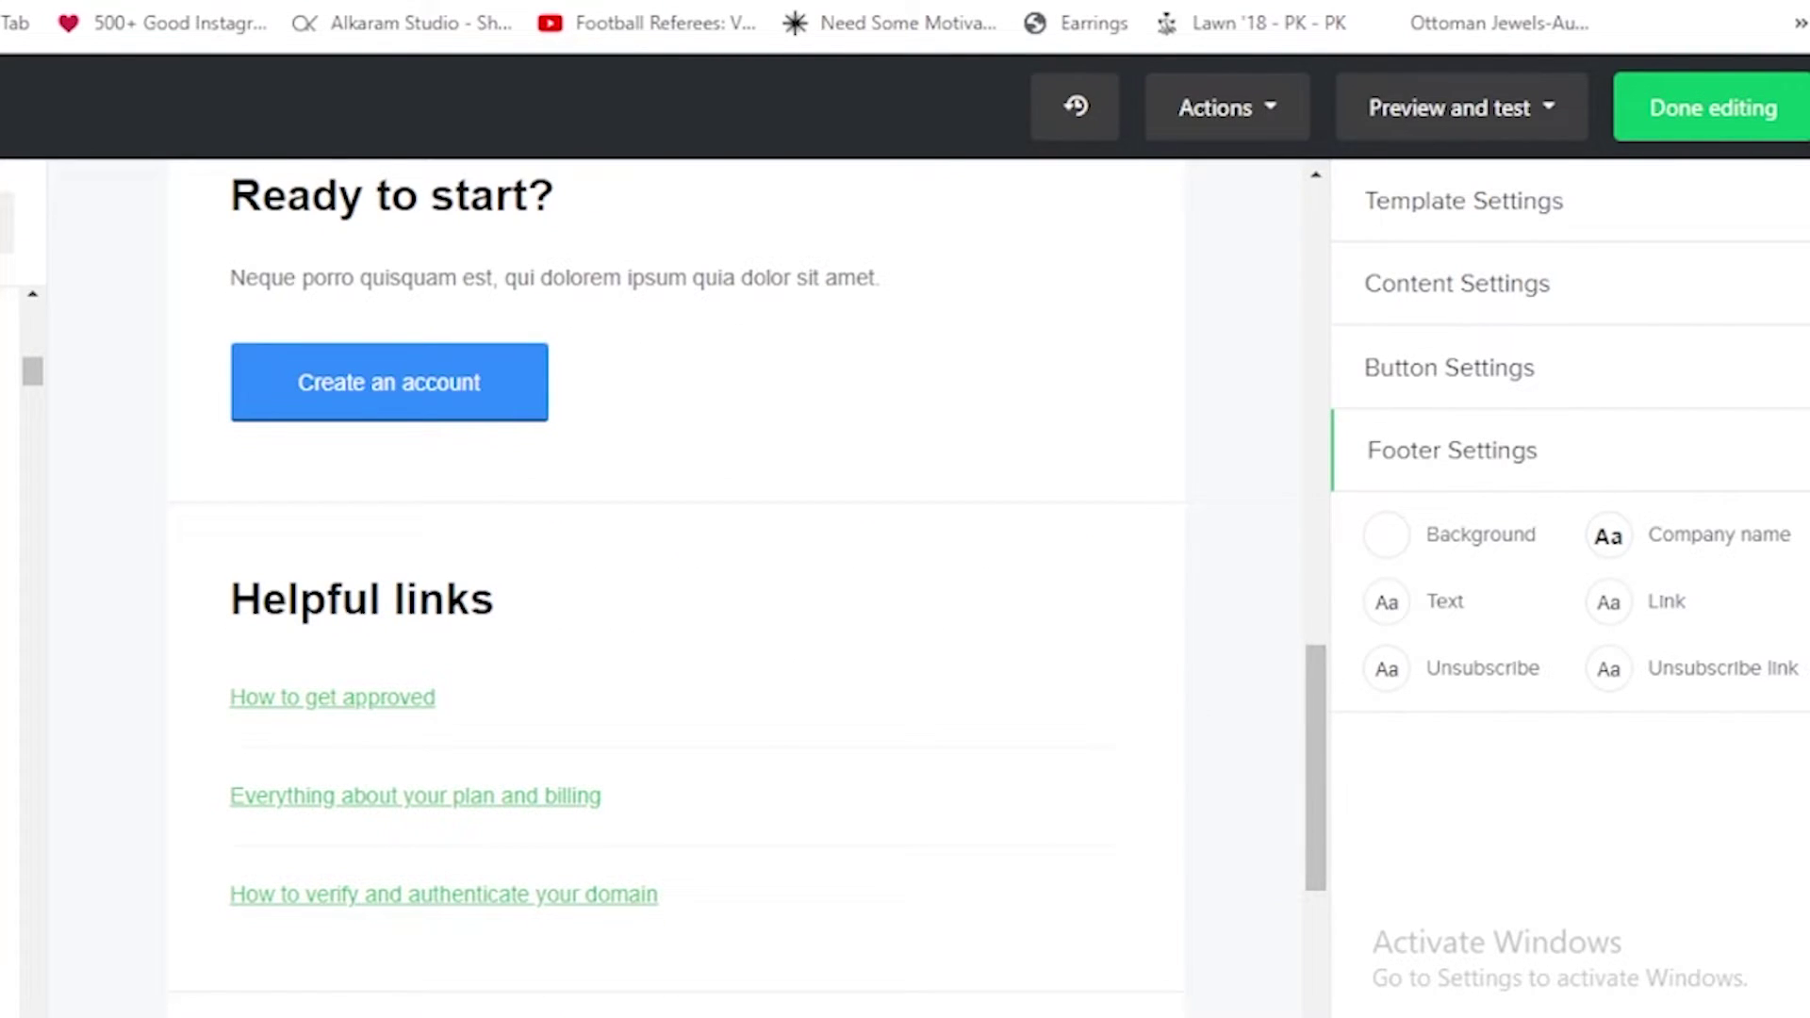
left_click(1633, 126)
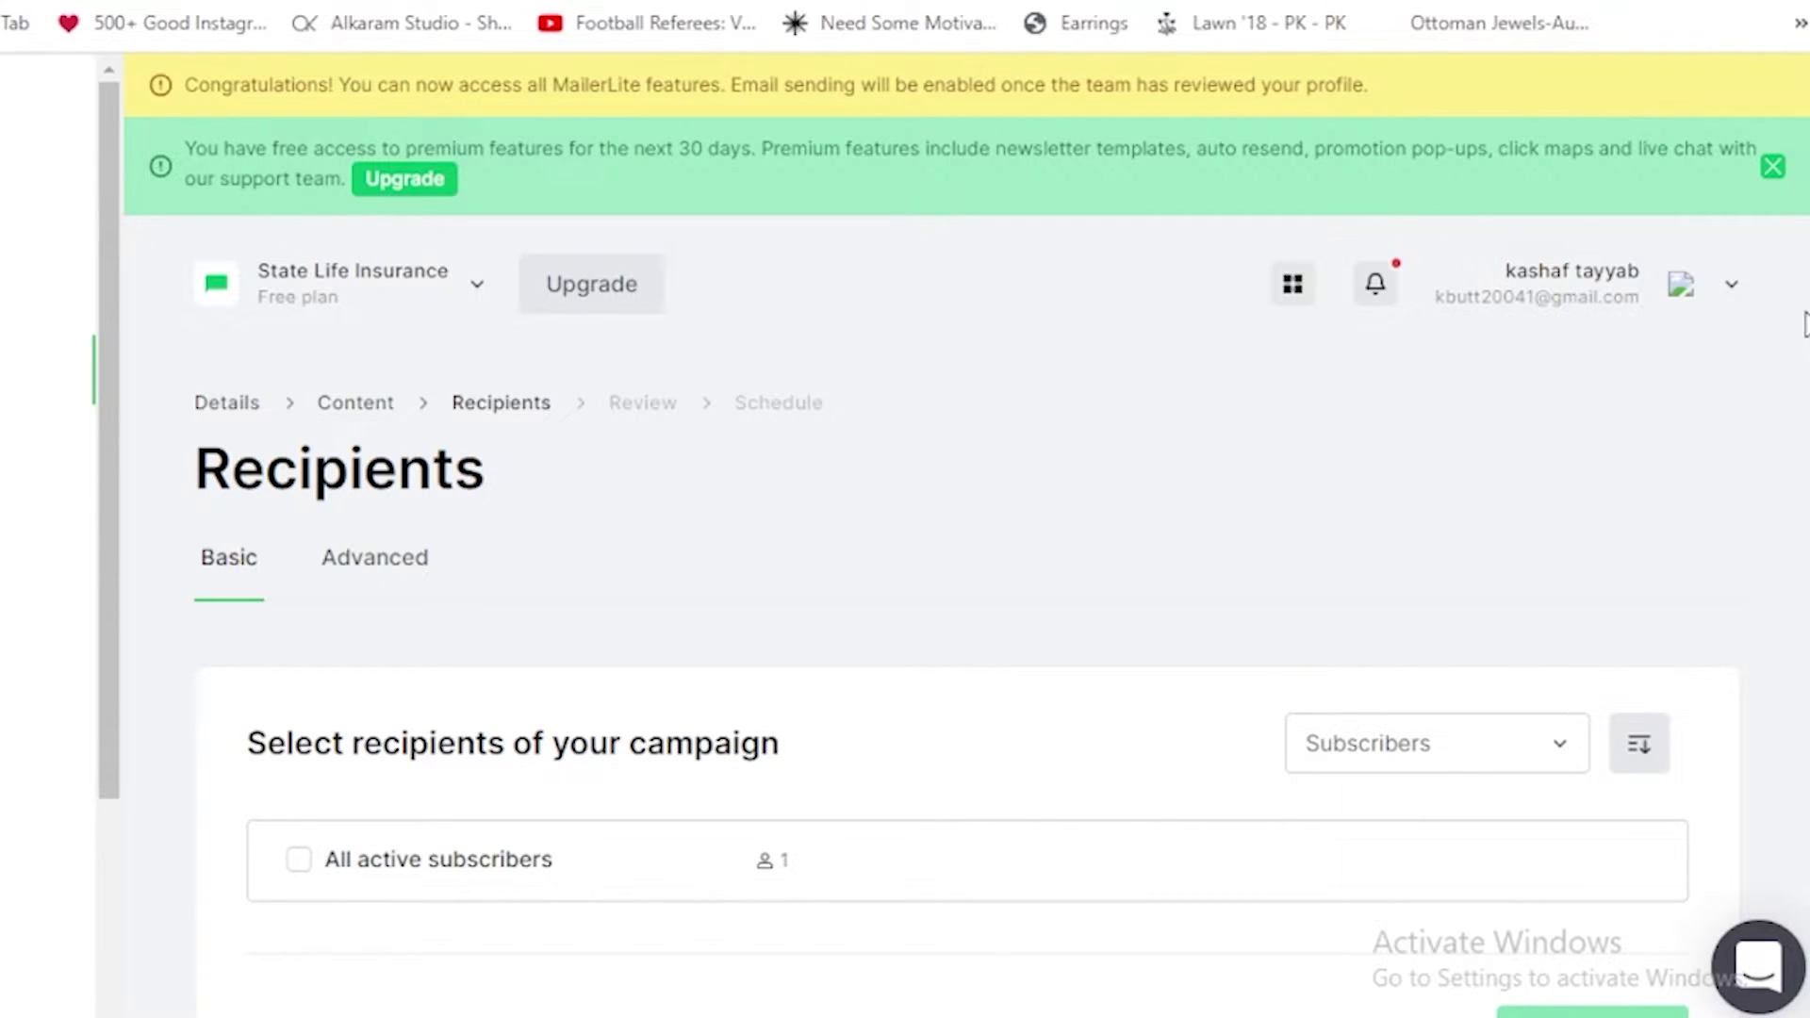
Send the campaign to All active subscribers and proceed to Review and confirm.
left_click_drag(1805, 311, 1805, 402)
scroll(965, 537, "down", 2)
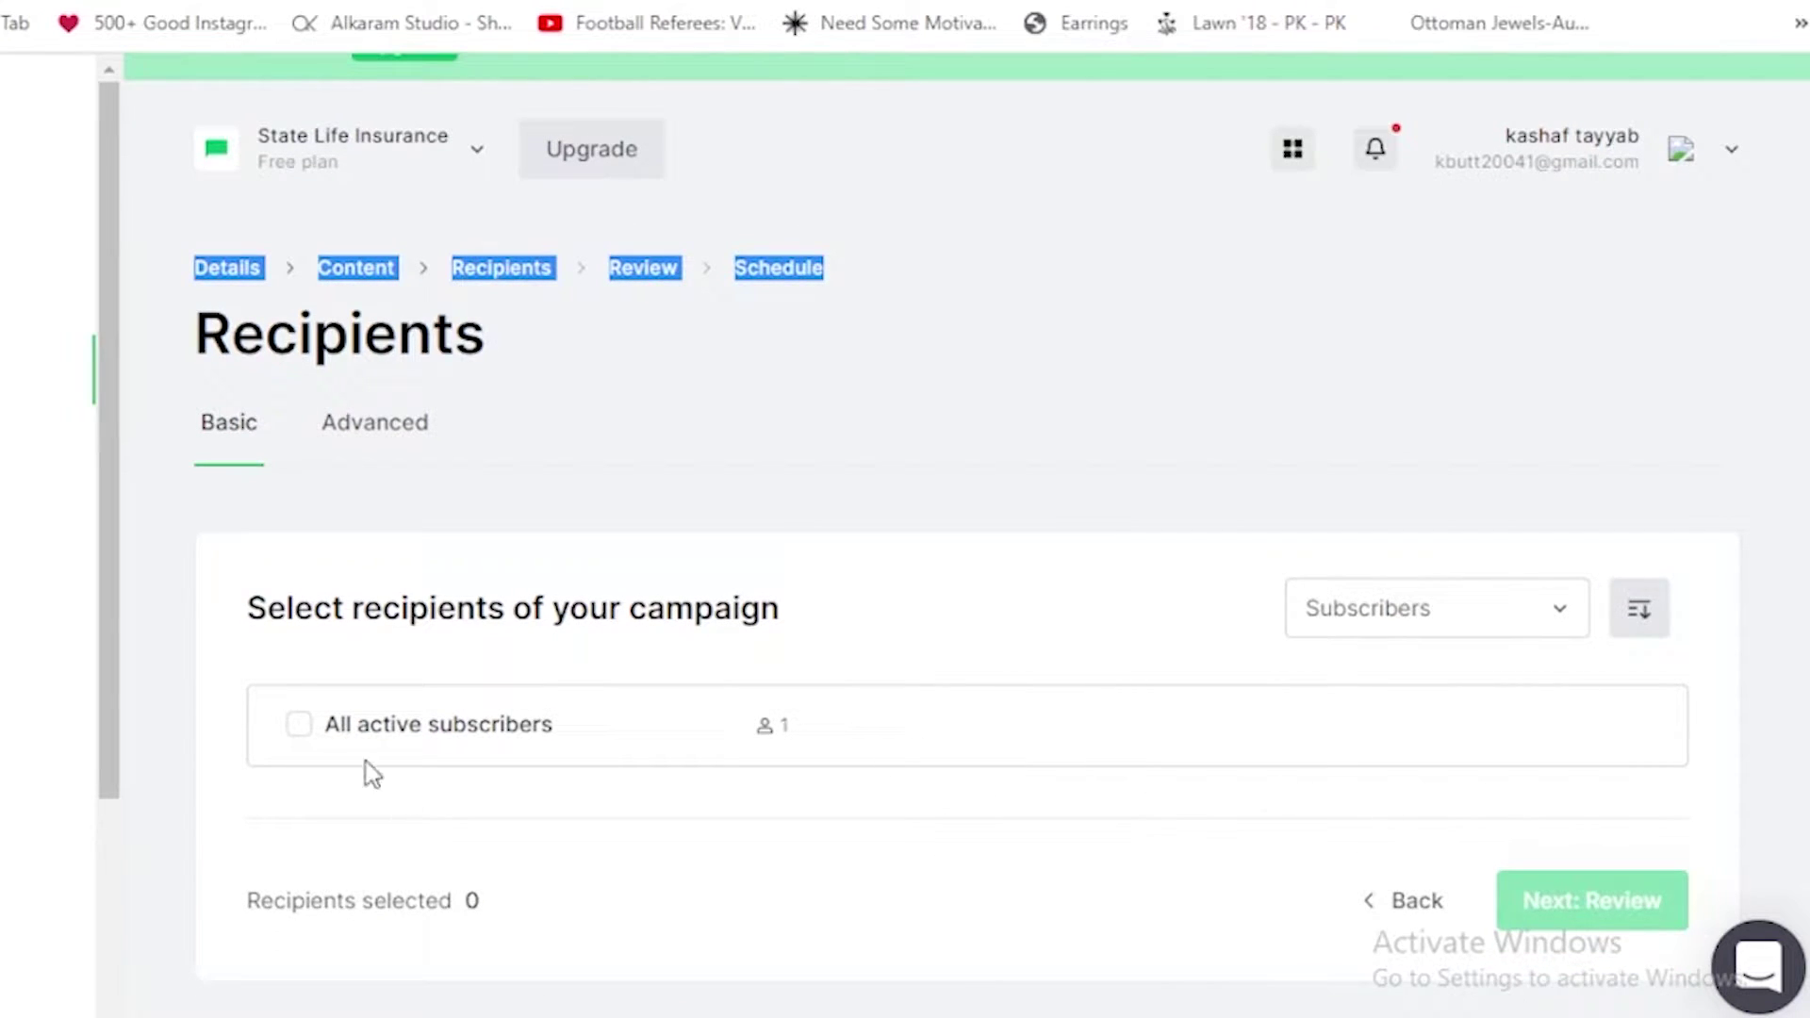
left_click(300, 723)
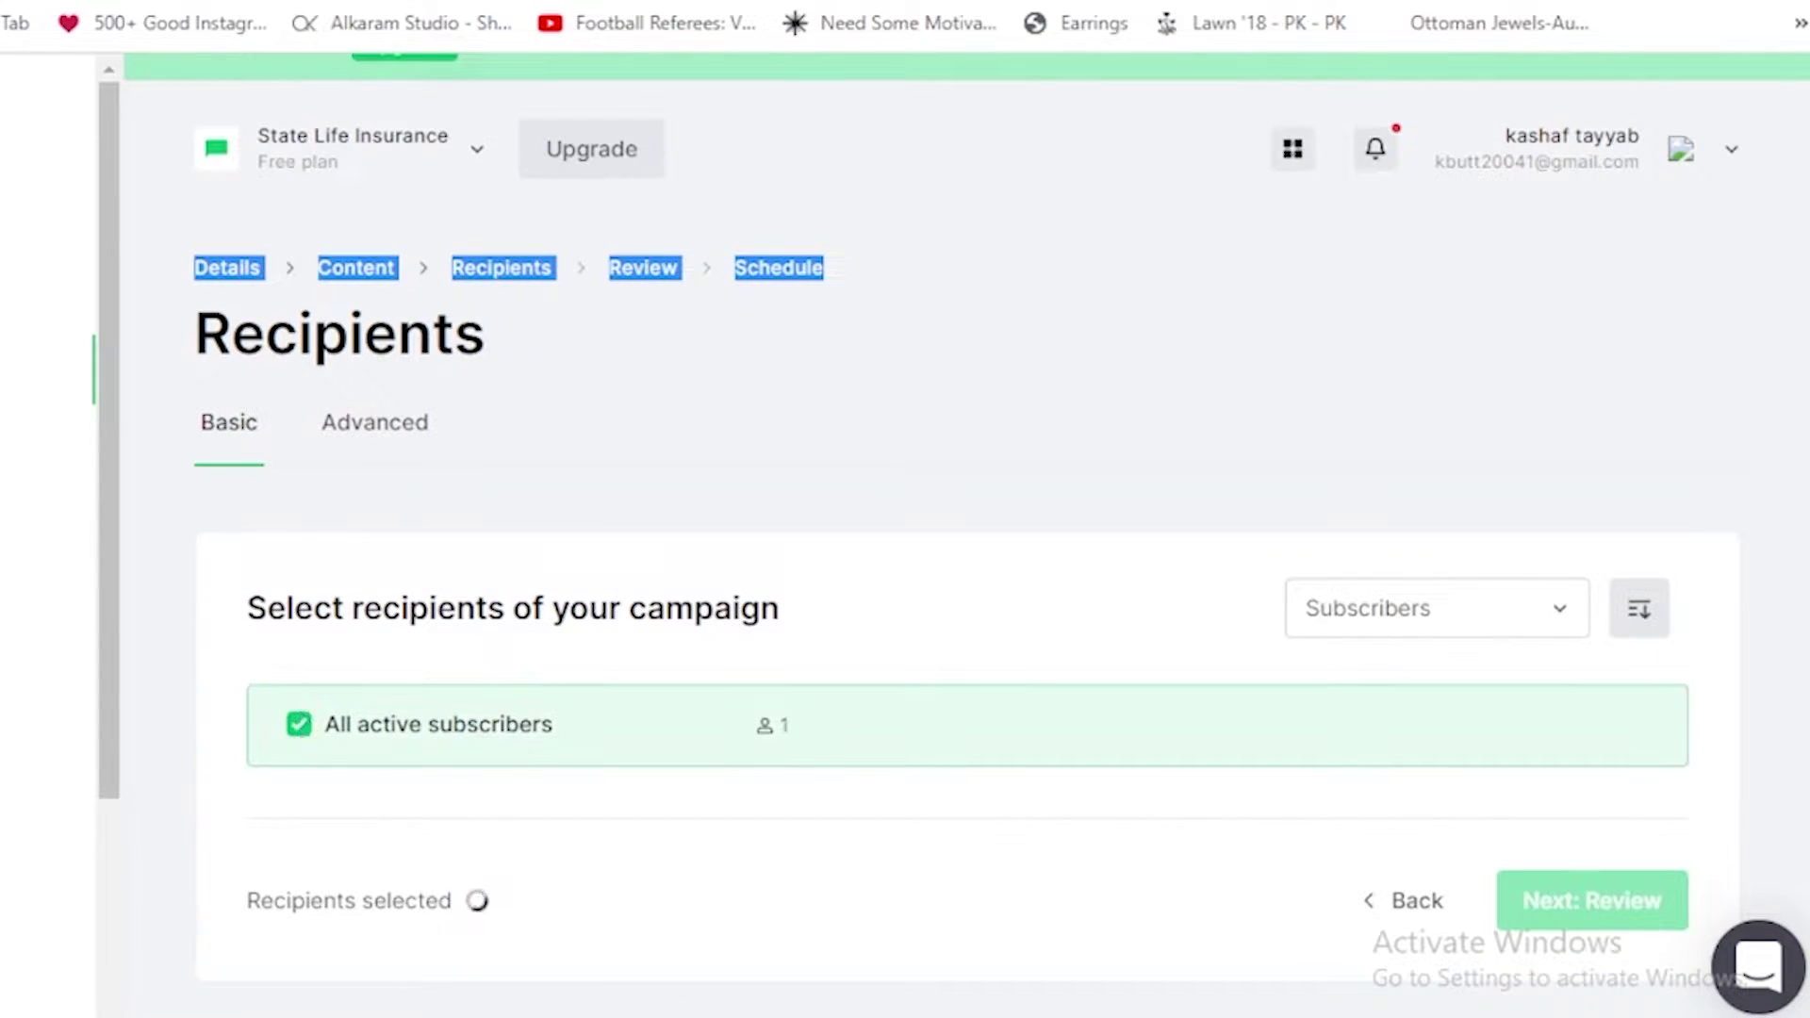
left_click(1572, 905)
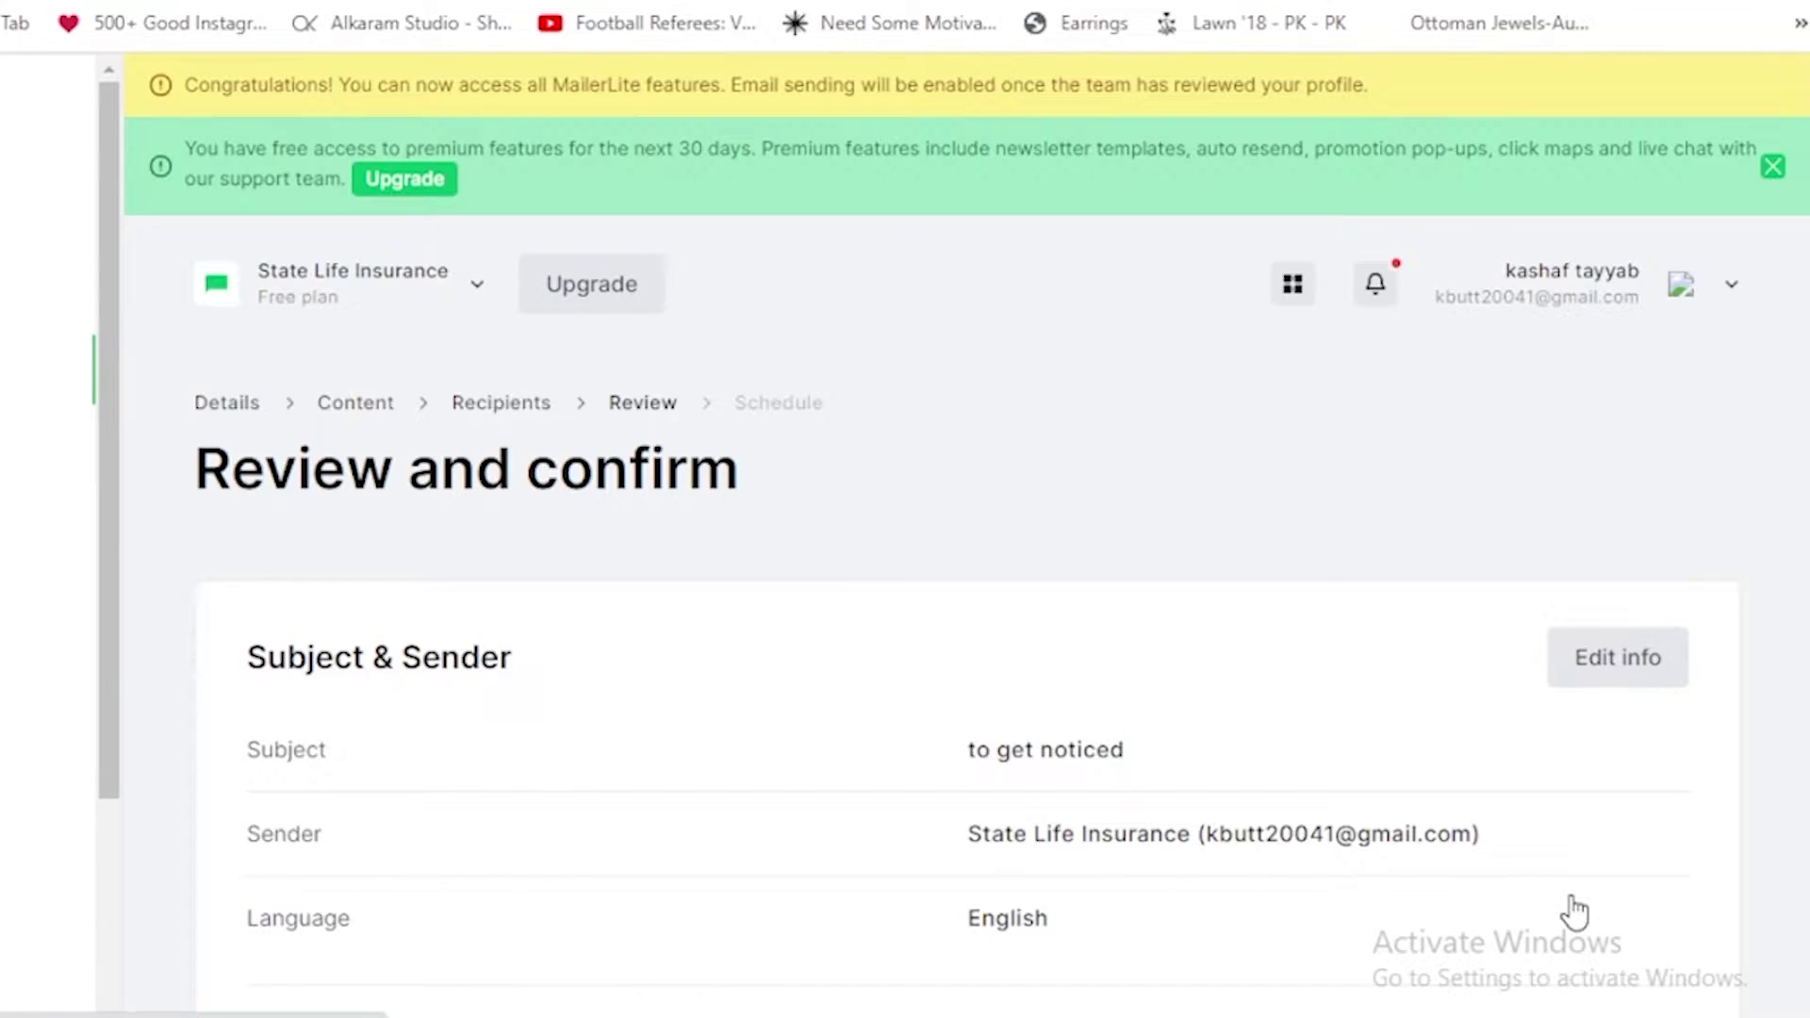
Scroll through the 'to get noticed' campaign summary, then go to Subscribers.
scroll(967, 535, "down", 4)
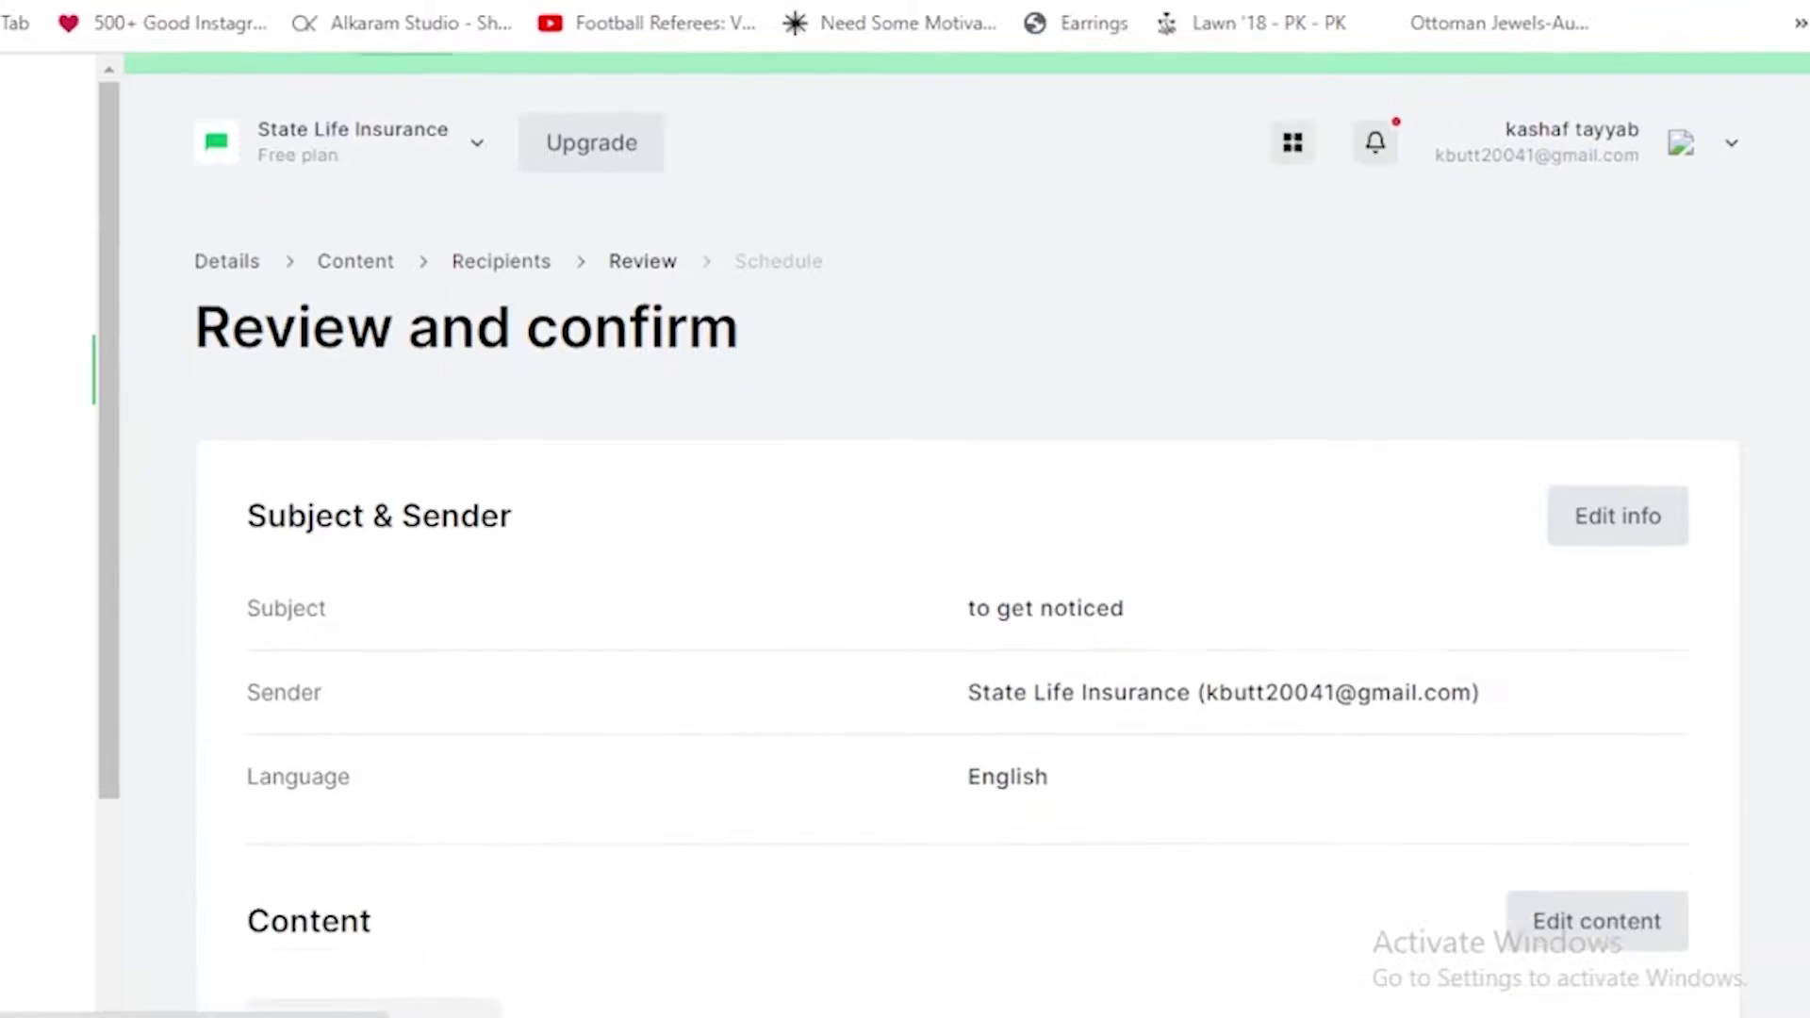
scroll(967, 535, "down", 10)
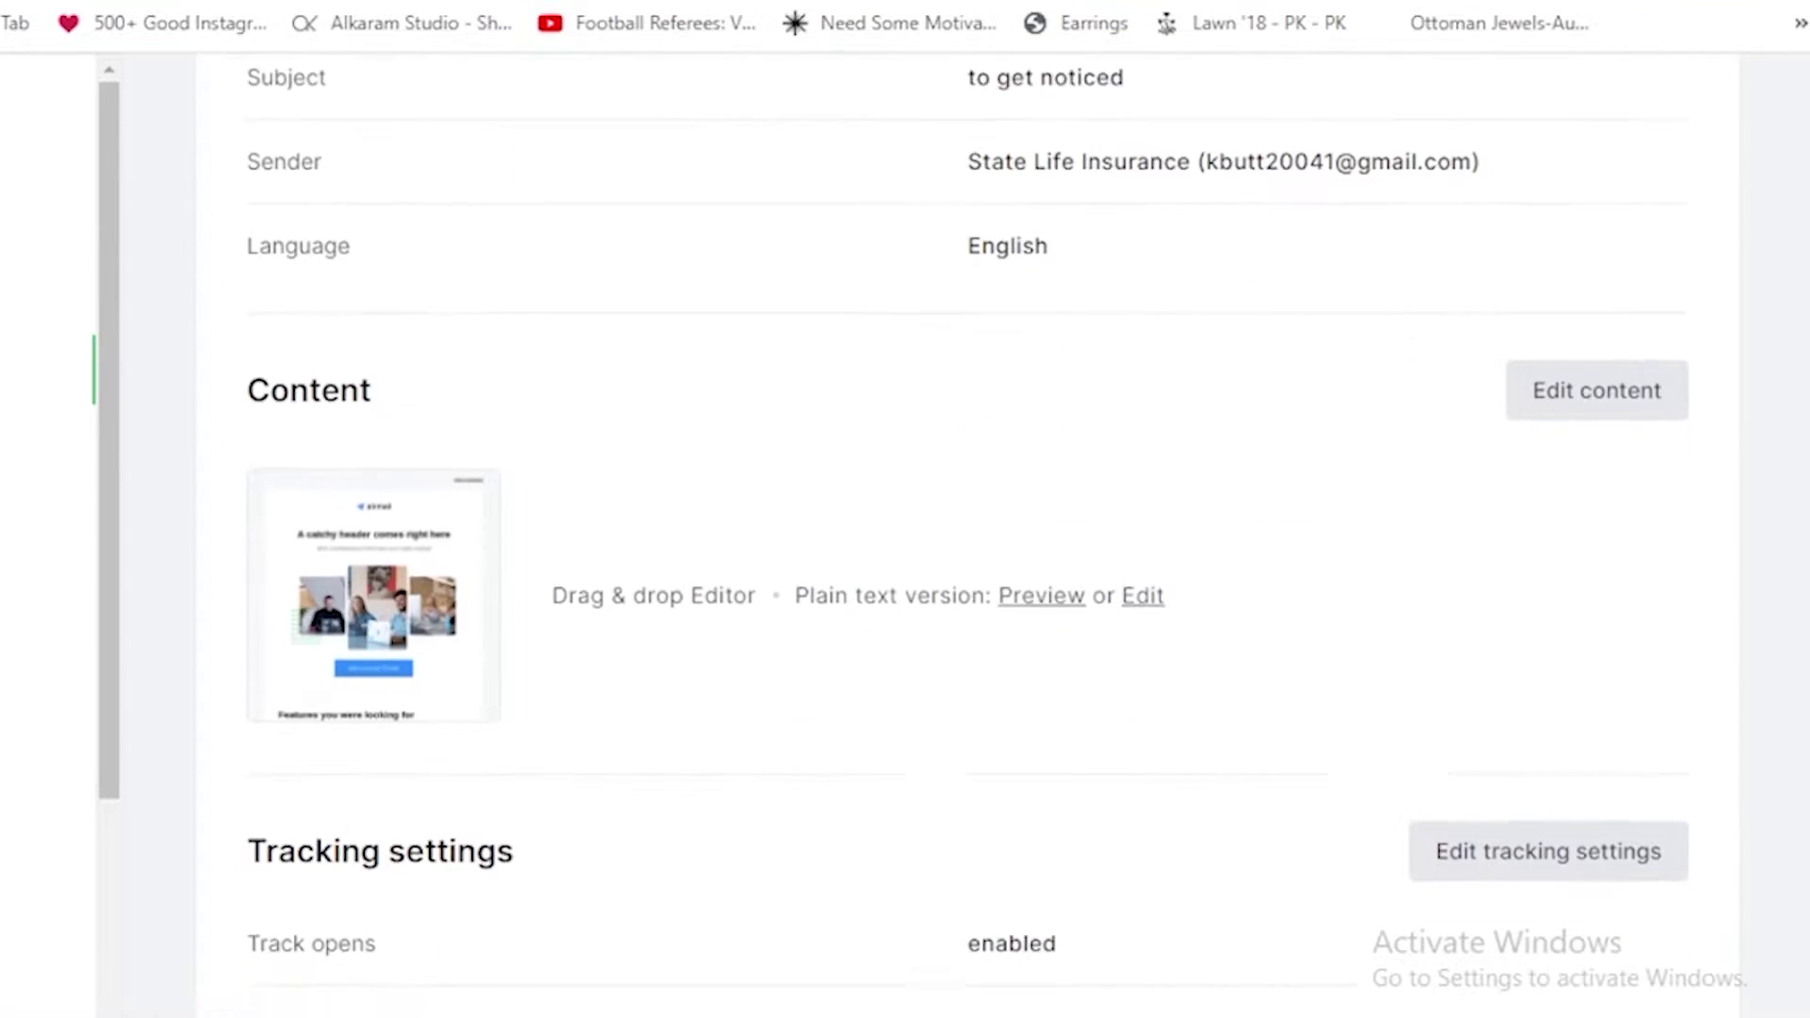
scroll(967, 534, "down", 4)
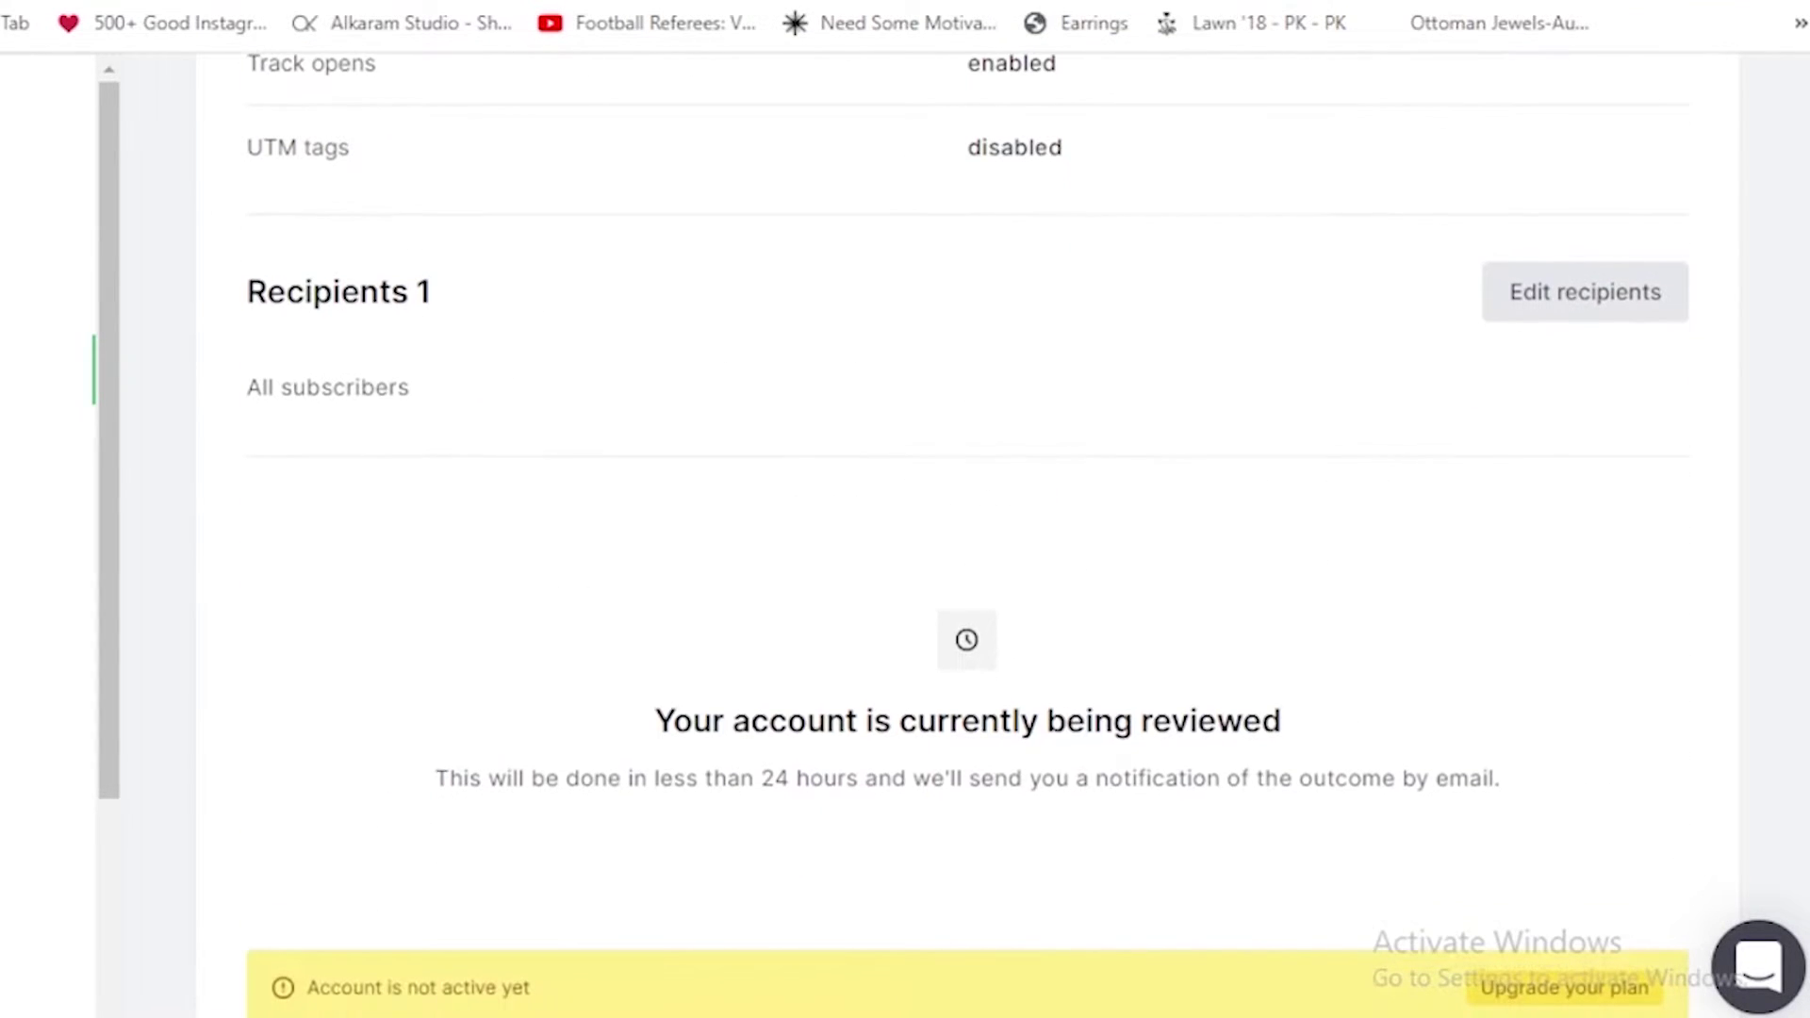
scroll(1559, 988, "down", 3)
scroll(1560, 987, "up", 3)
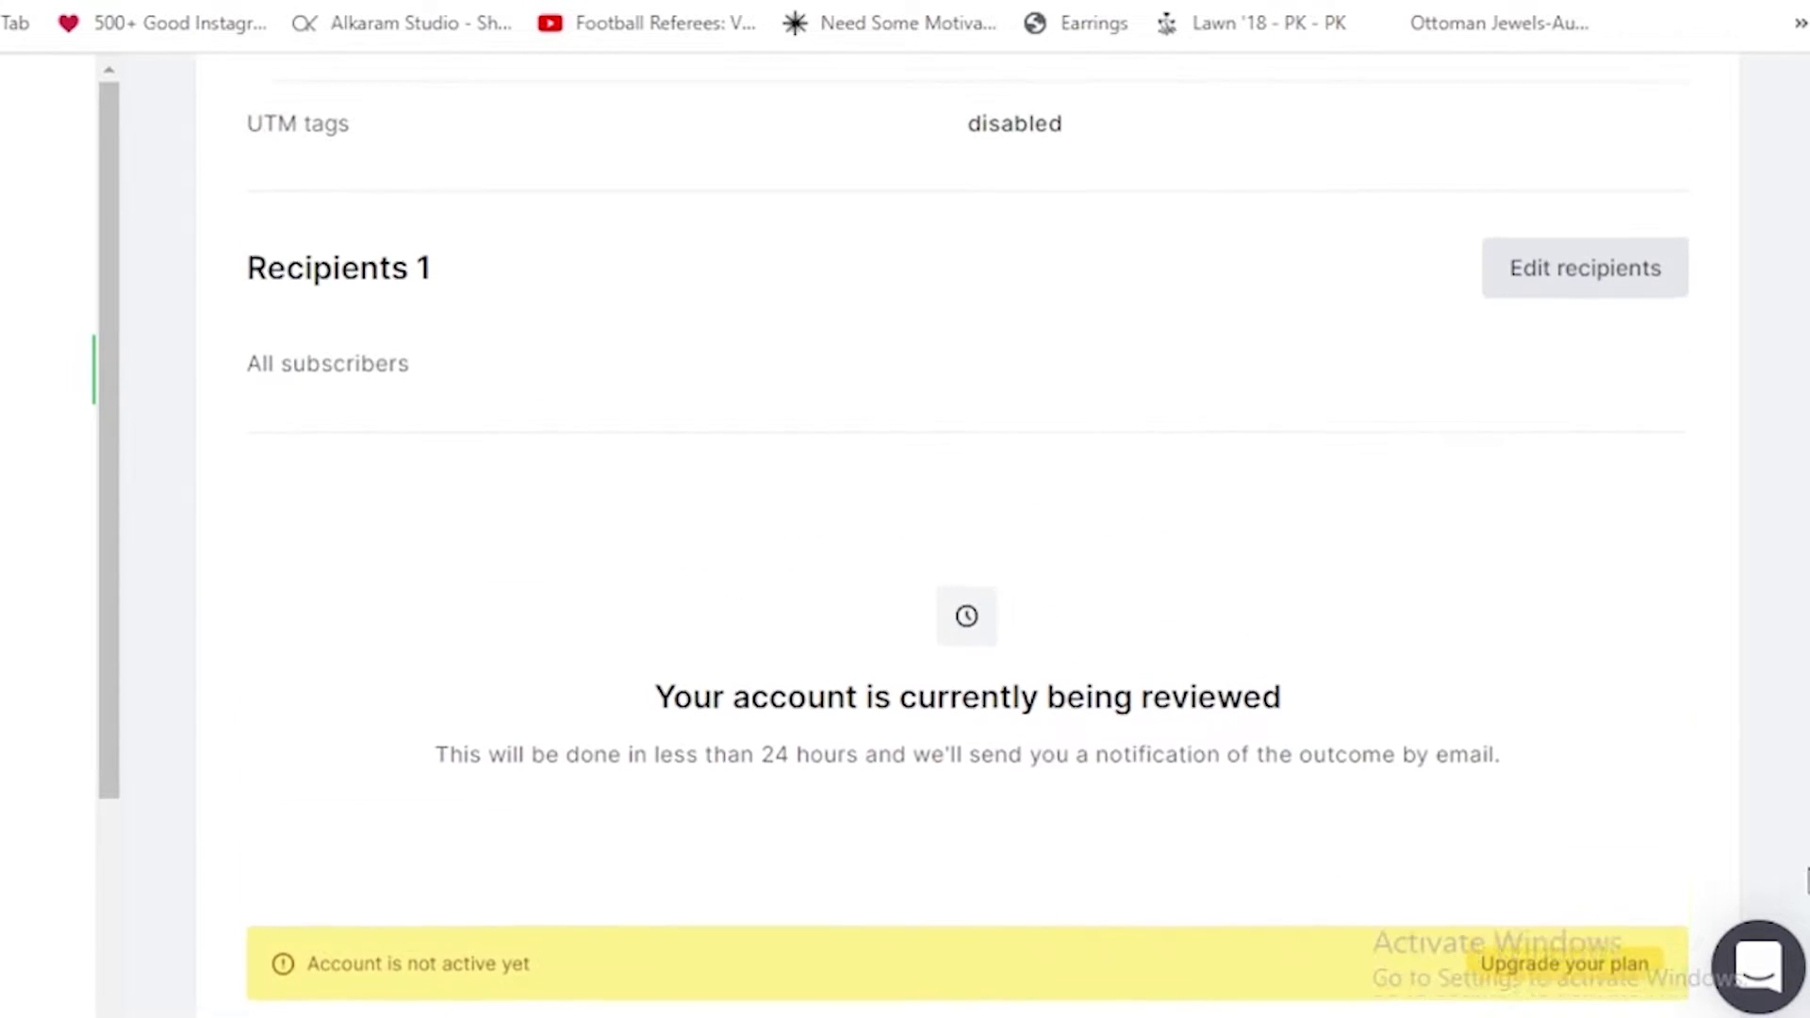
scroll(1560, 988, "down", 3)
scroll(1725, 835, "up", 1)
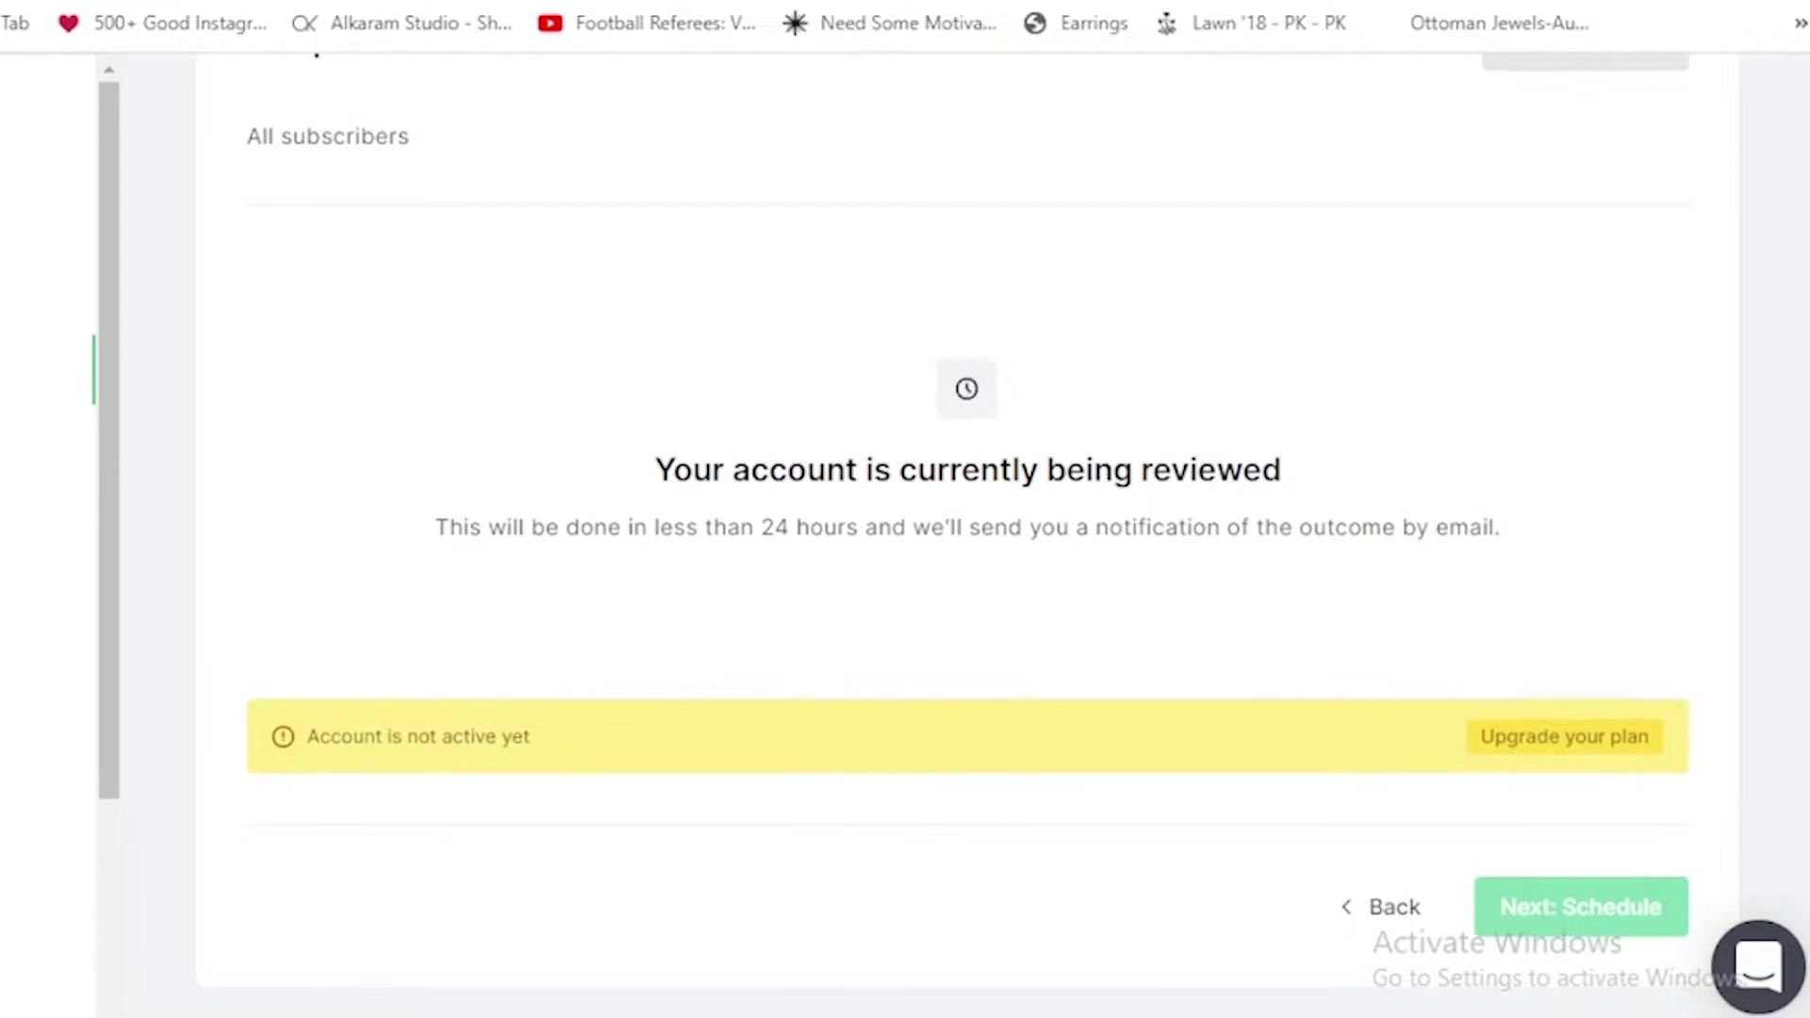
scroll(967, 535, "down", 1)
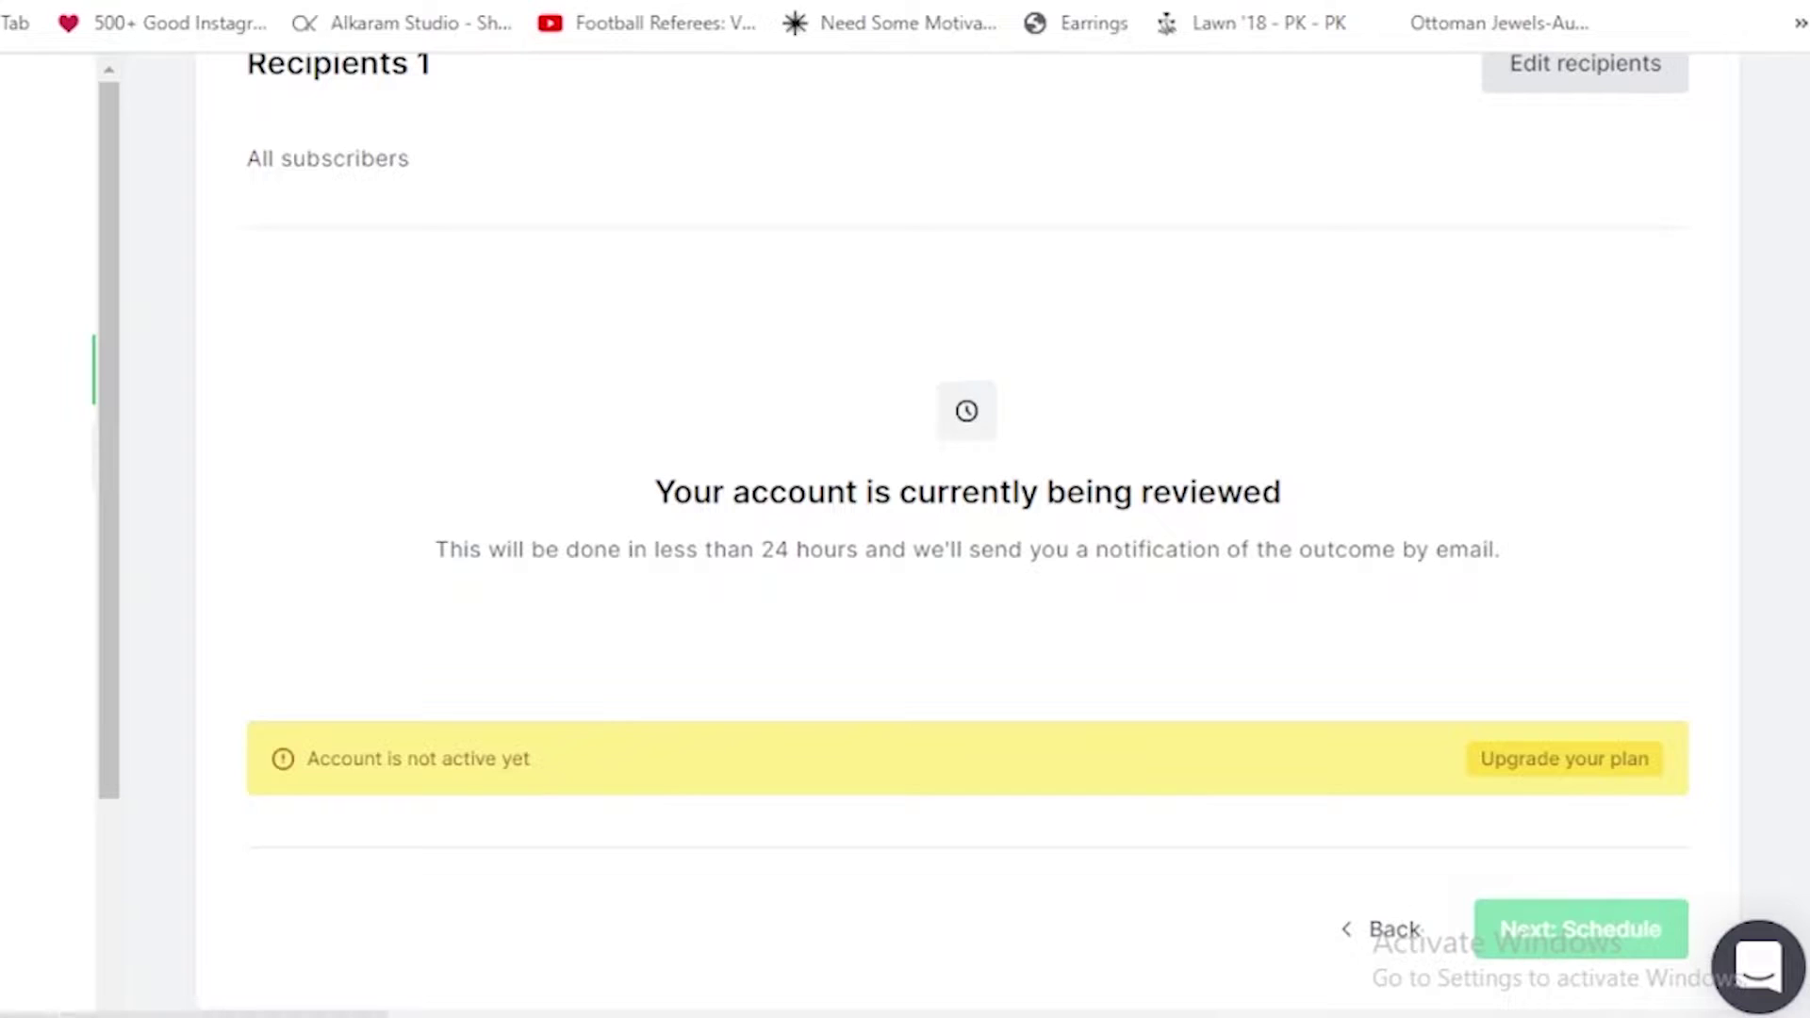
left_click(38, 459)
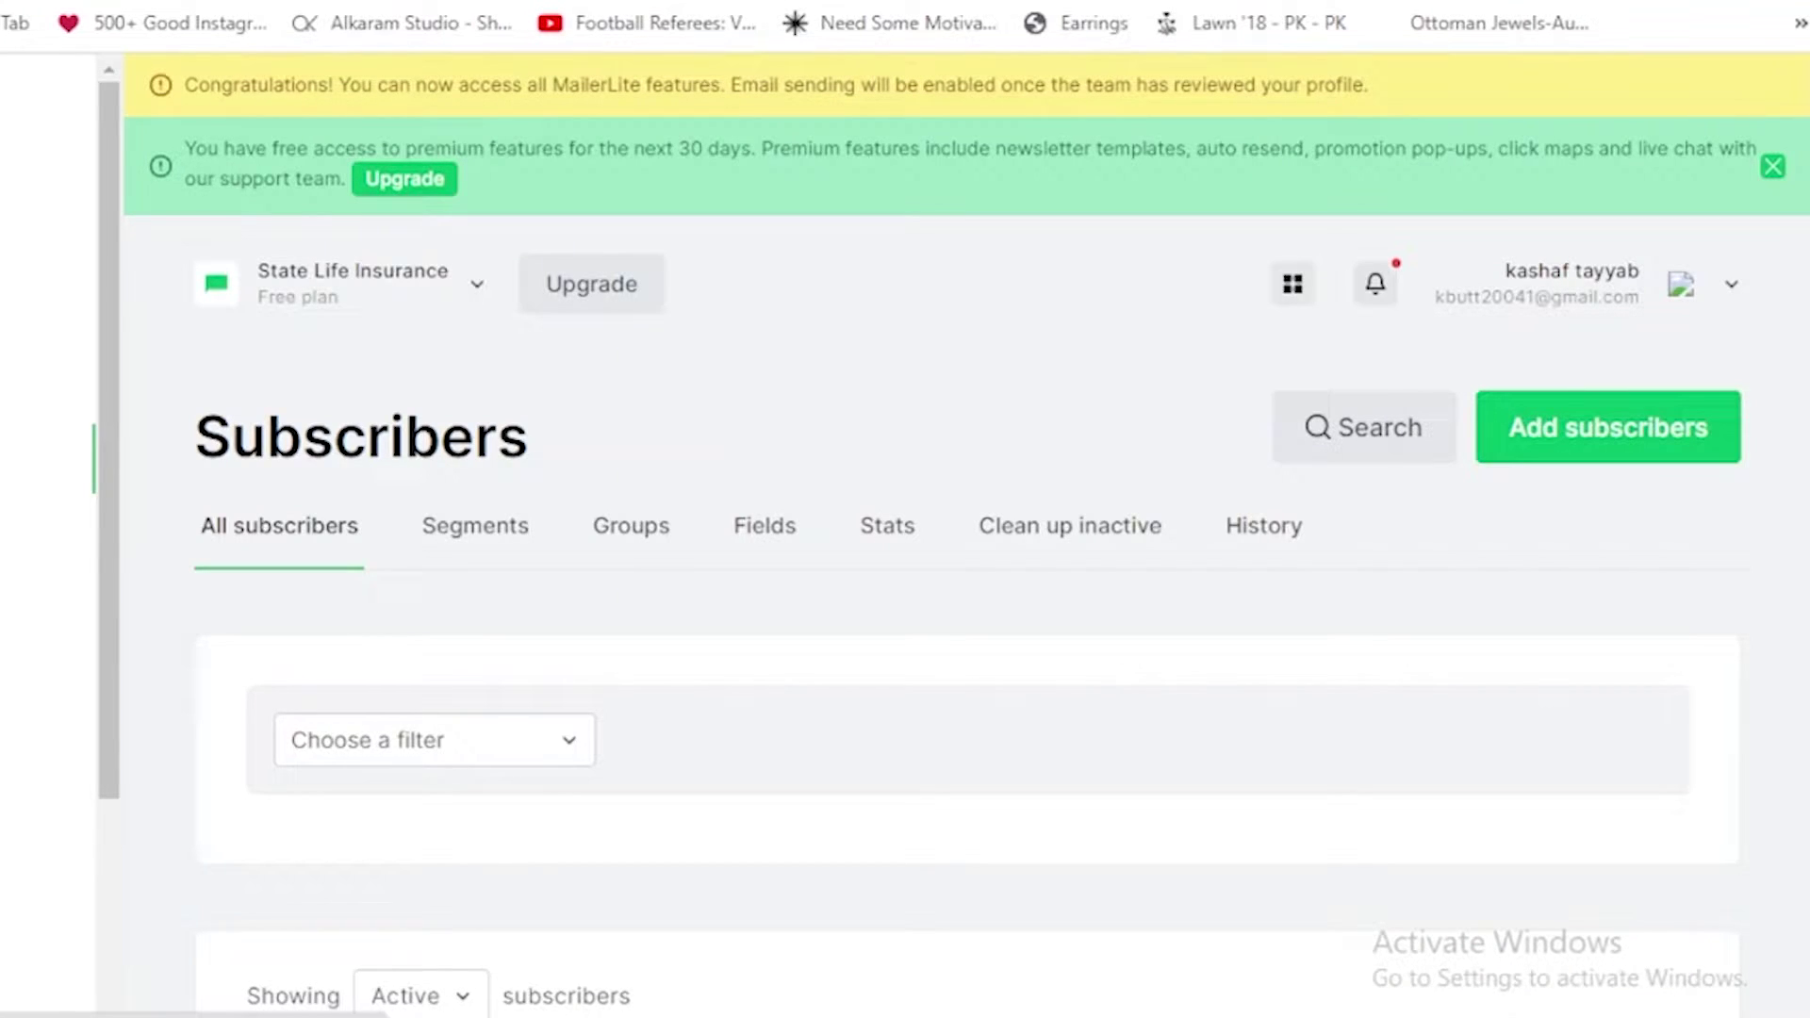
Browse the Segments, Fields, Stats, Clean up inactive and History subscriber tabs, then go to Forms.
left_click(480, 535)
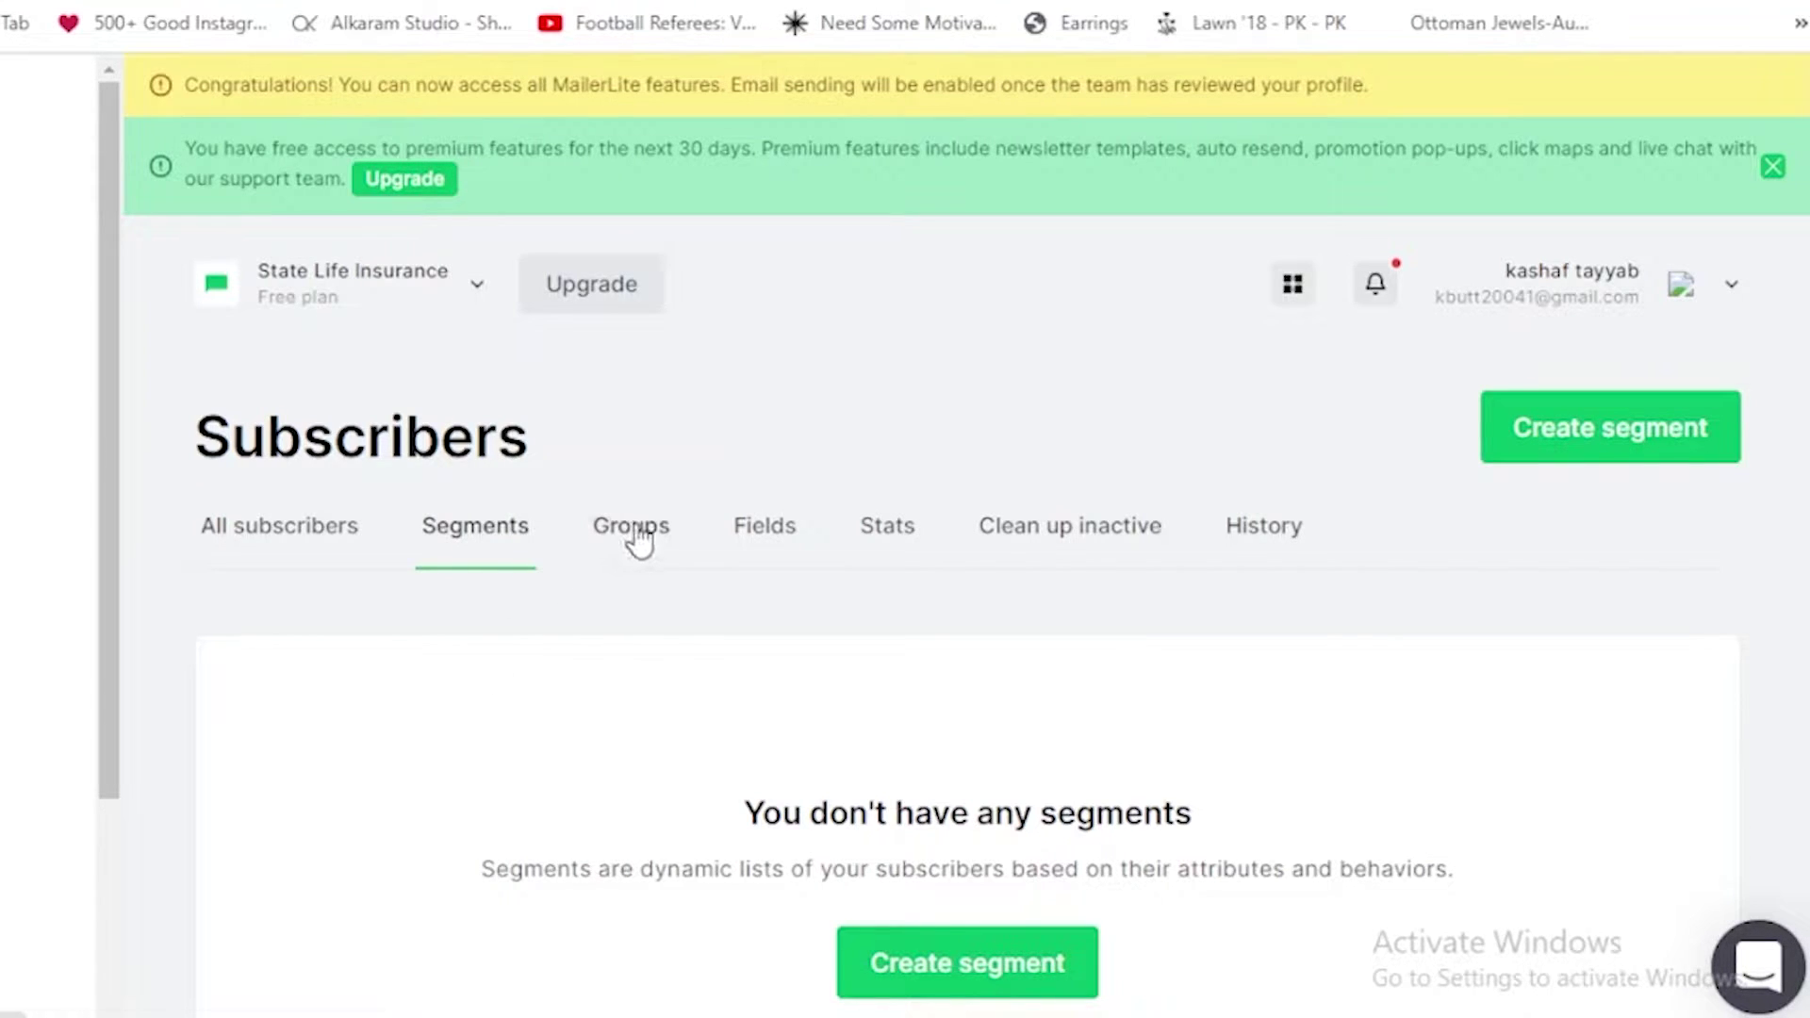
left_click(762, 533)
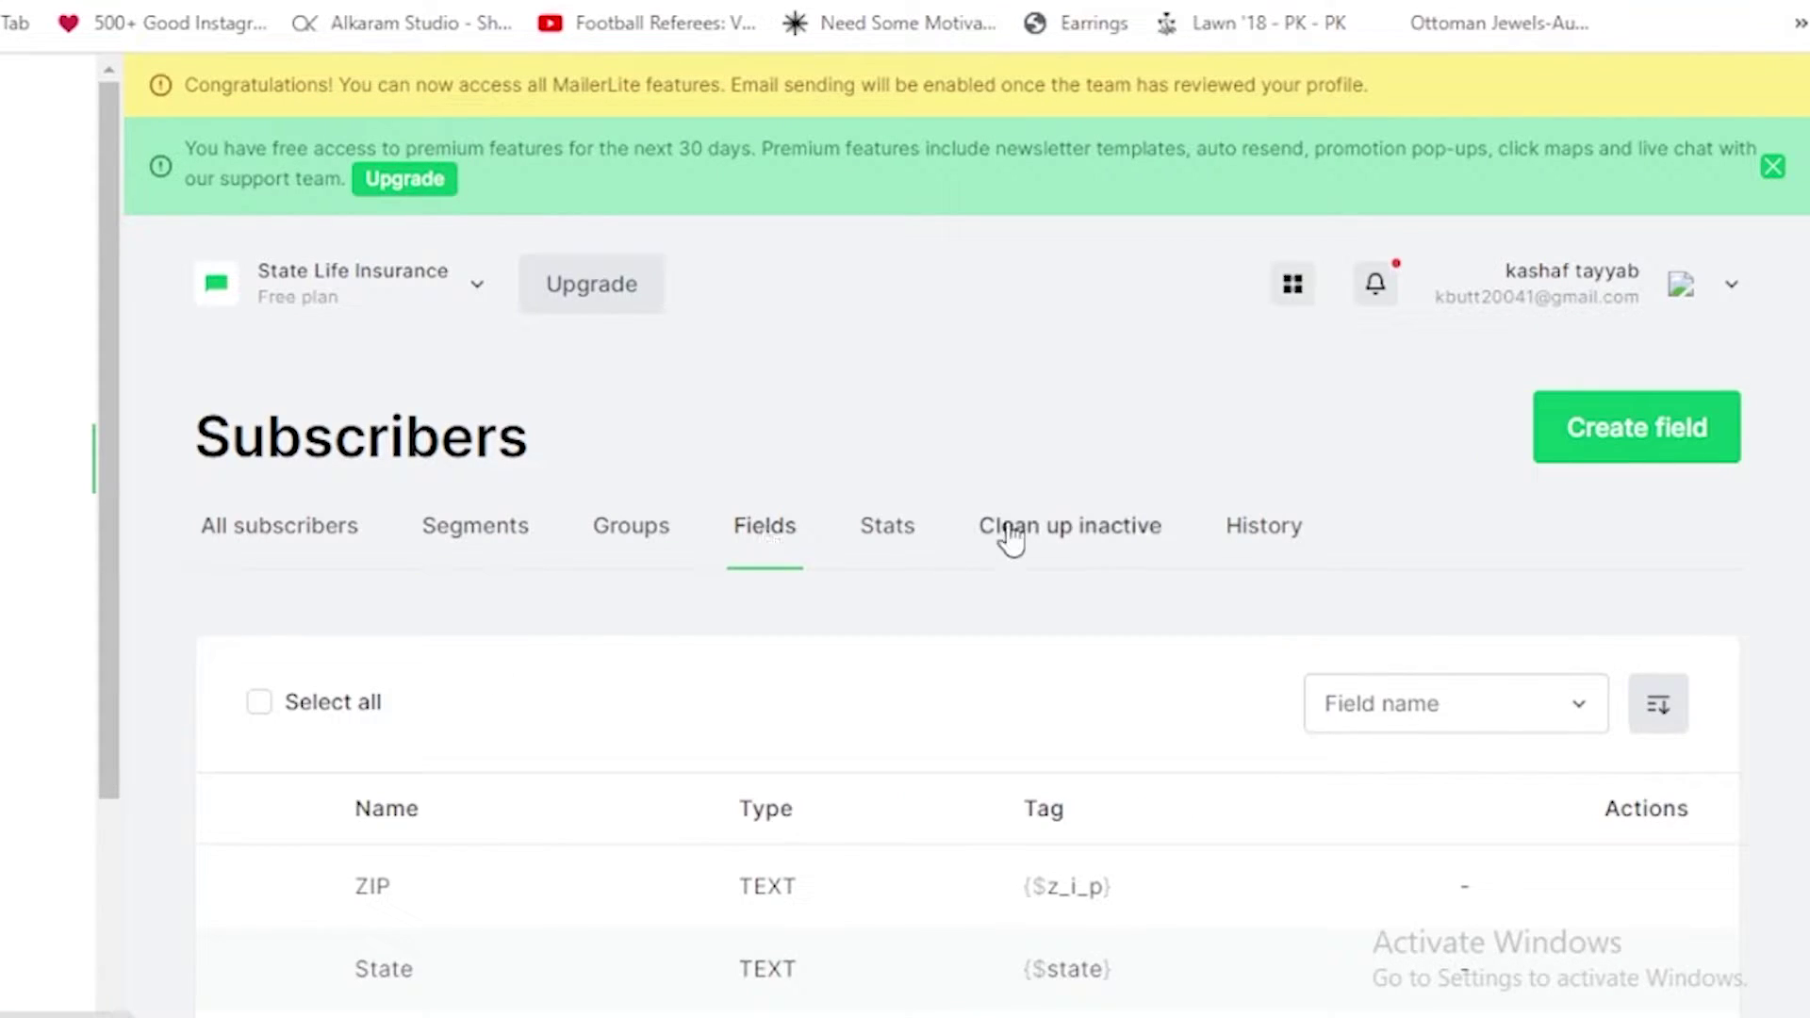
left_click(912, 545)
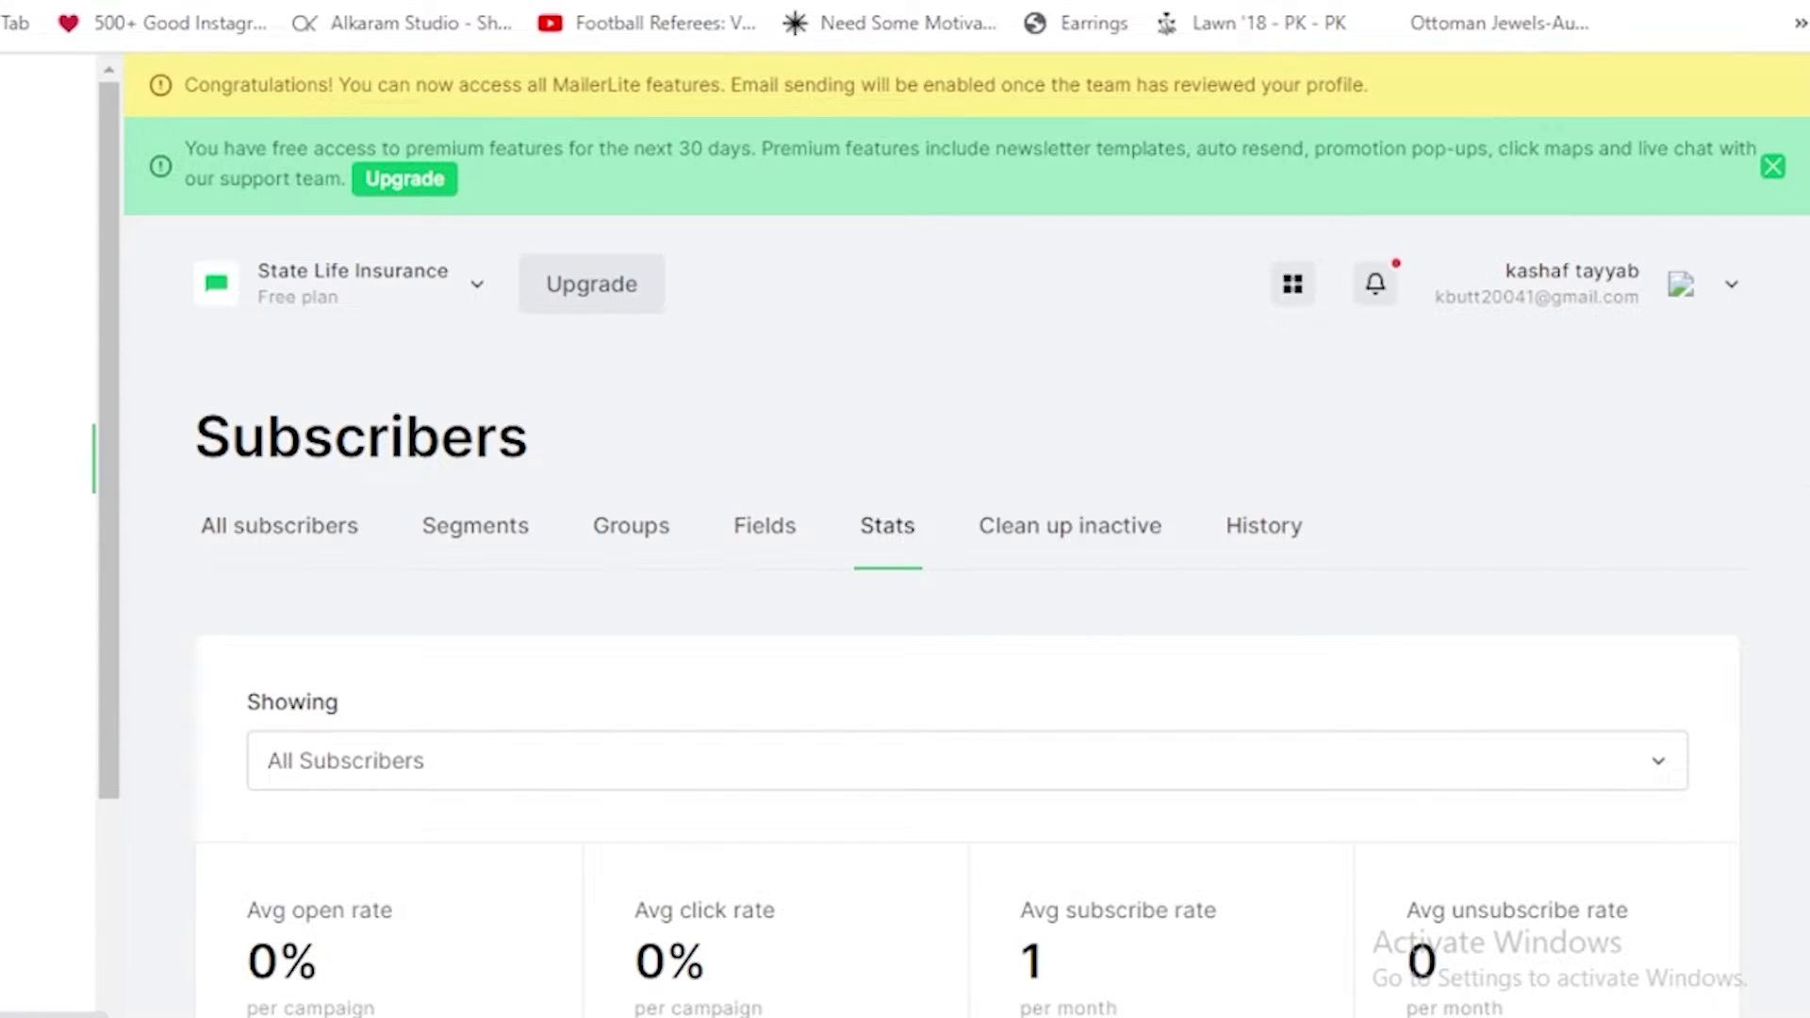
scroll(942, 528, "down", 4)
scroll(1319, 499, "up", 3)
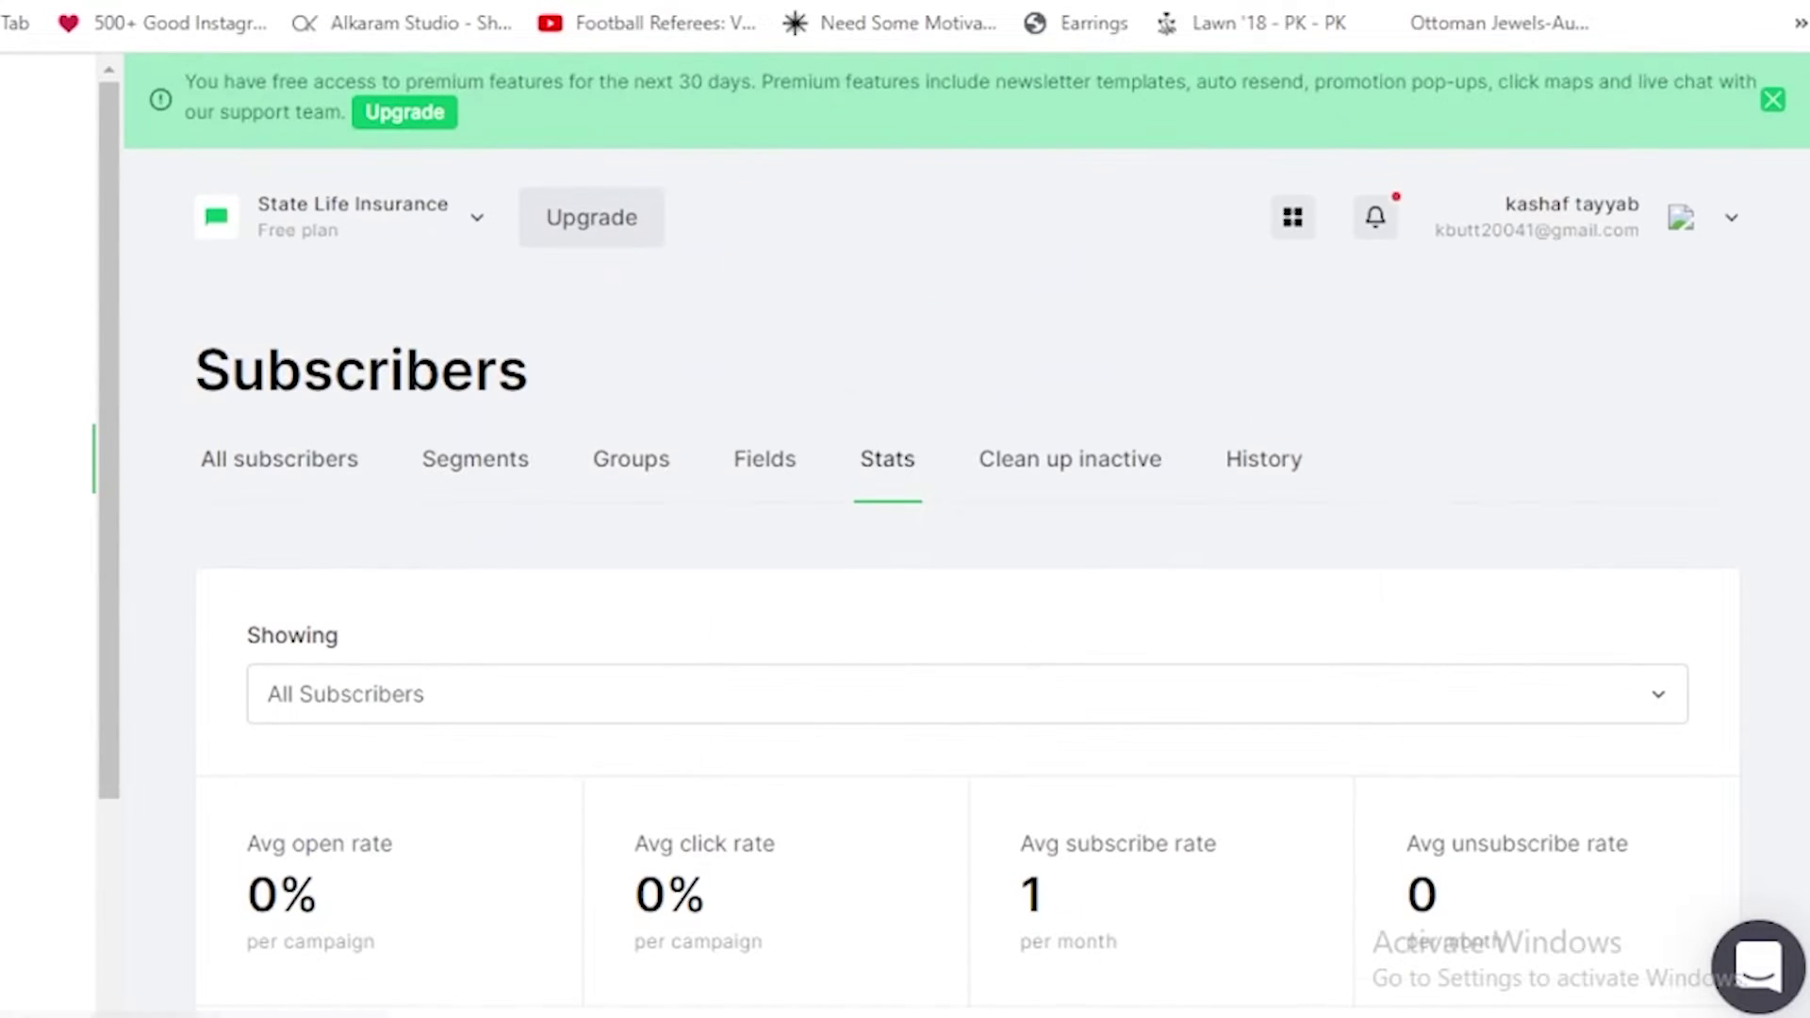
left_click(1154, 478)
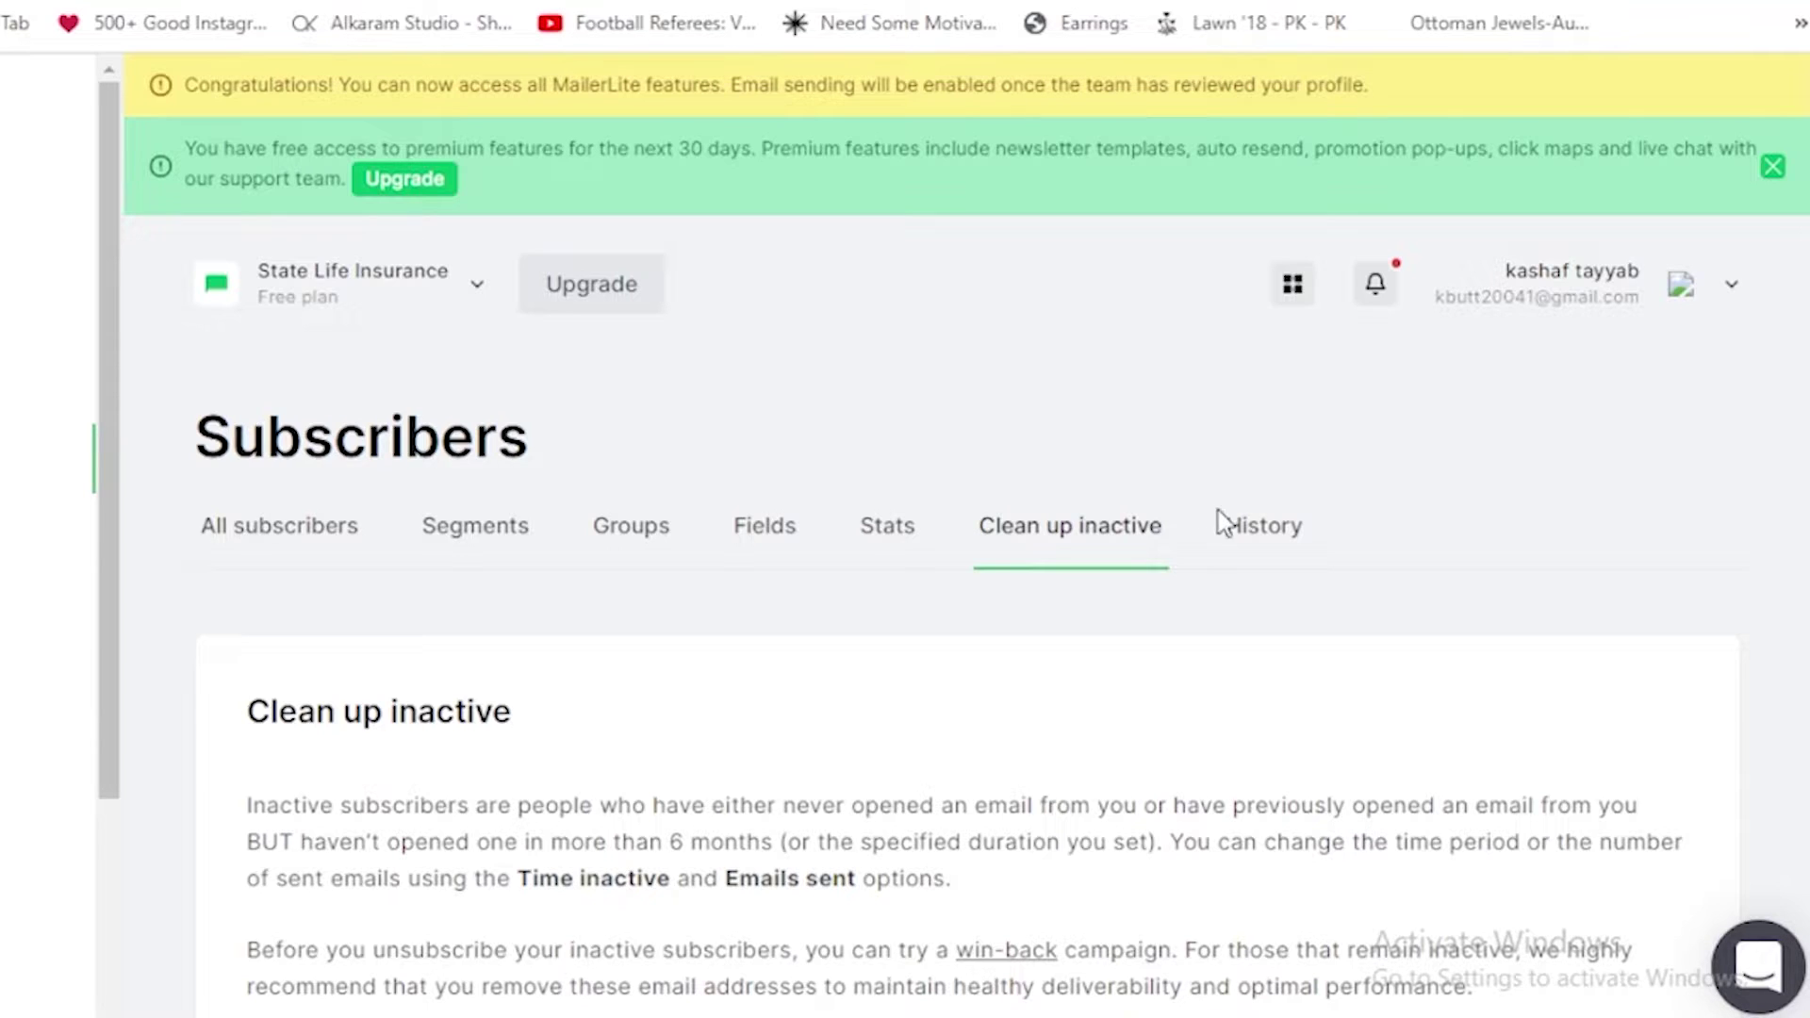
left_click(1279, 562)
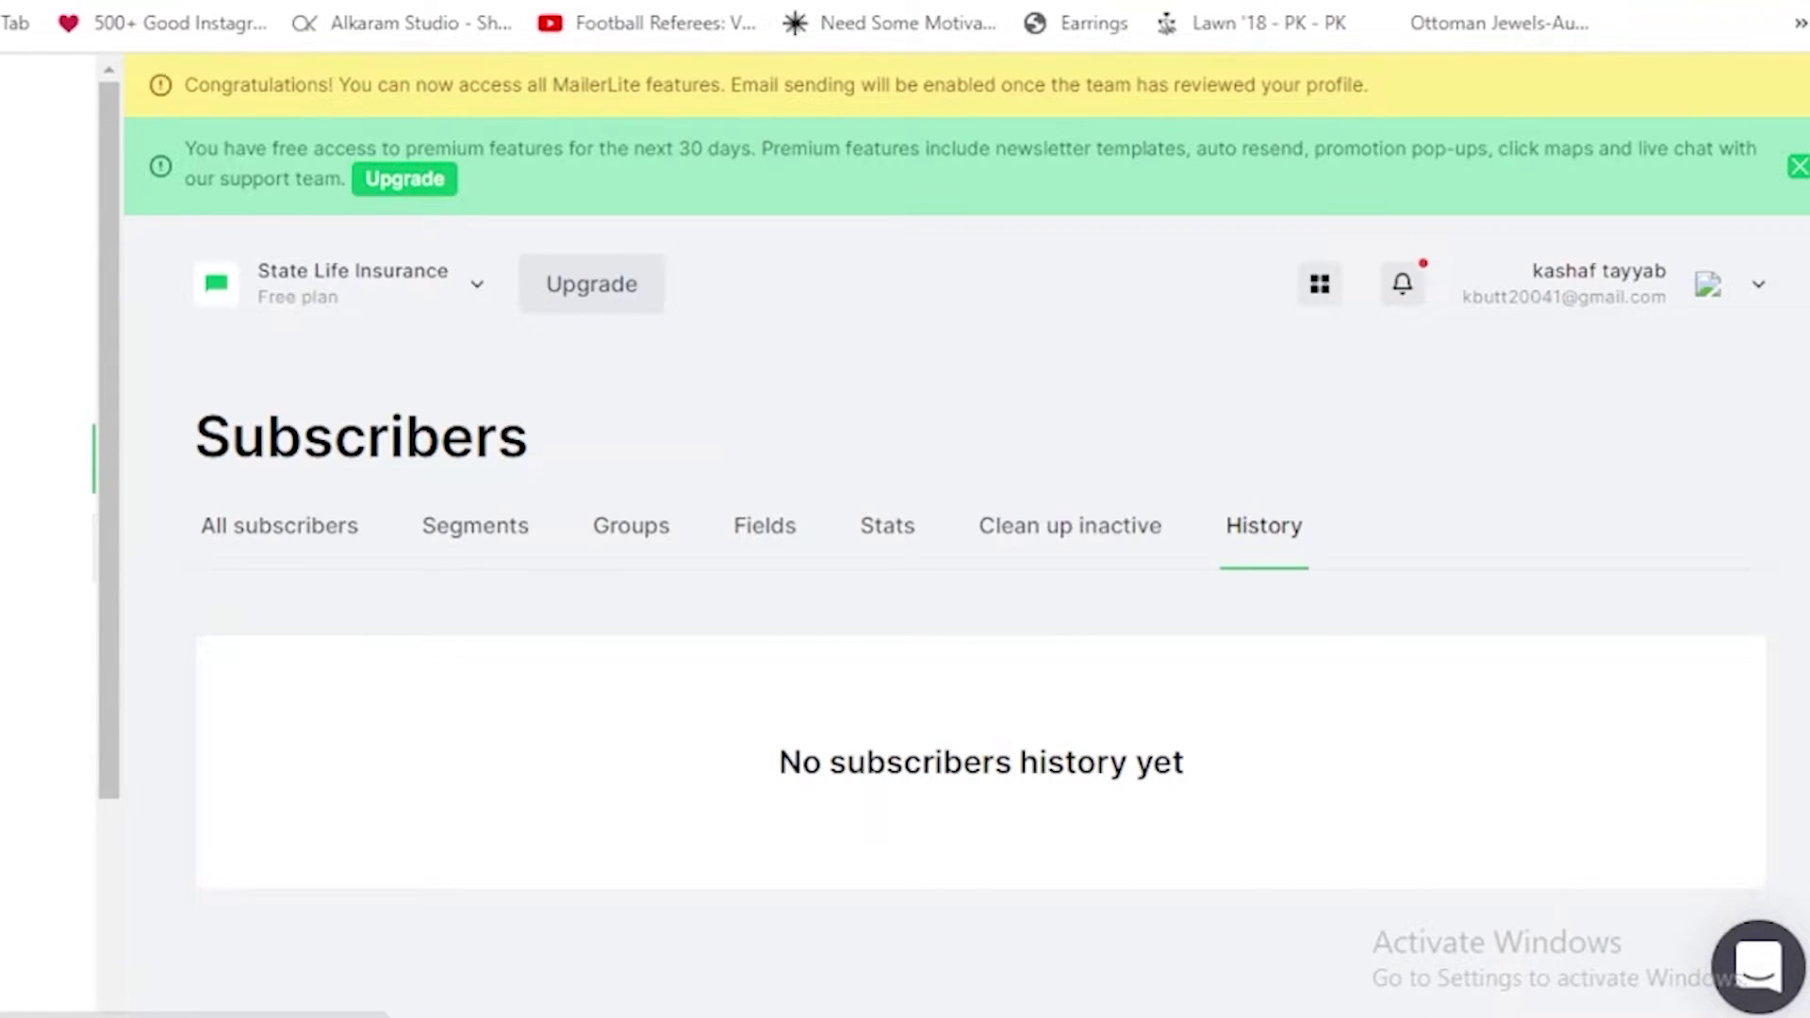
left_click(47, 546)
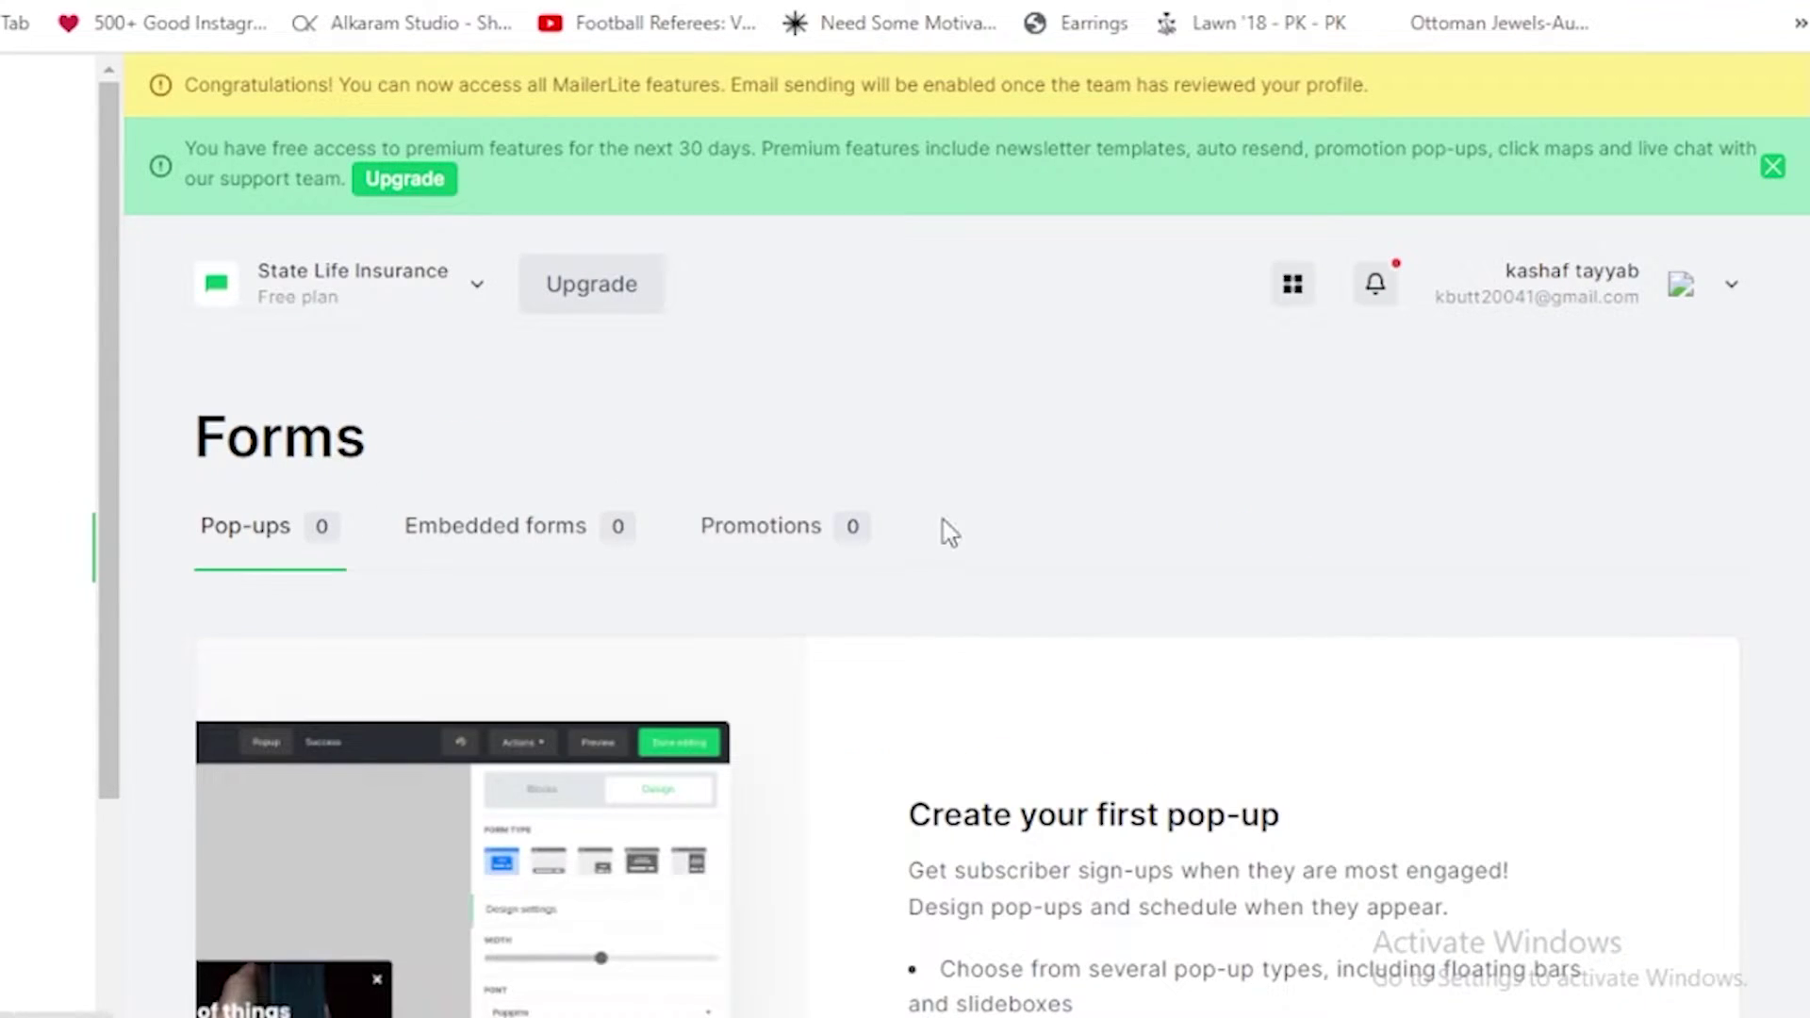
Create a new pop-up form named 'cnf' and save it to continue.
scroll(1801, 484, "down", 5)
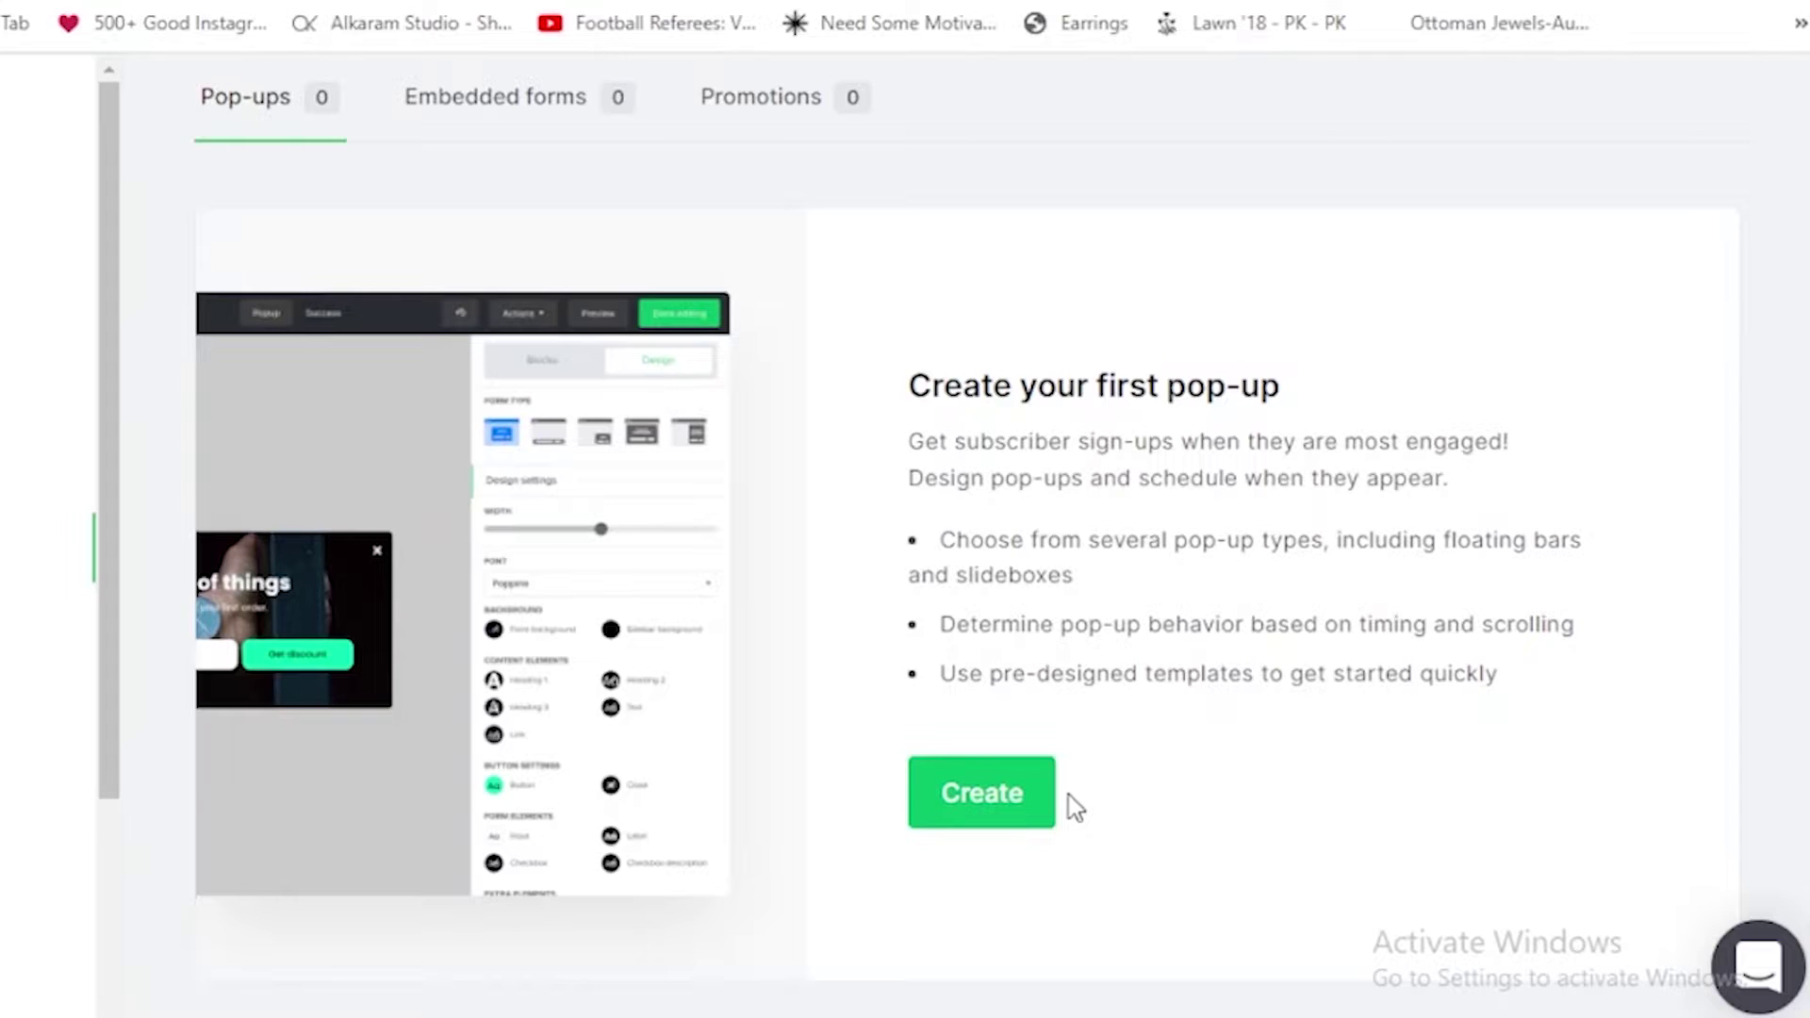
left_click(947, 794)
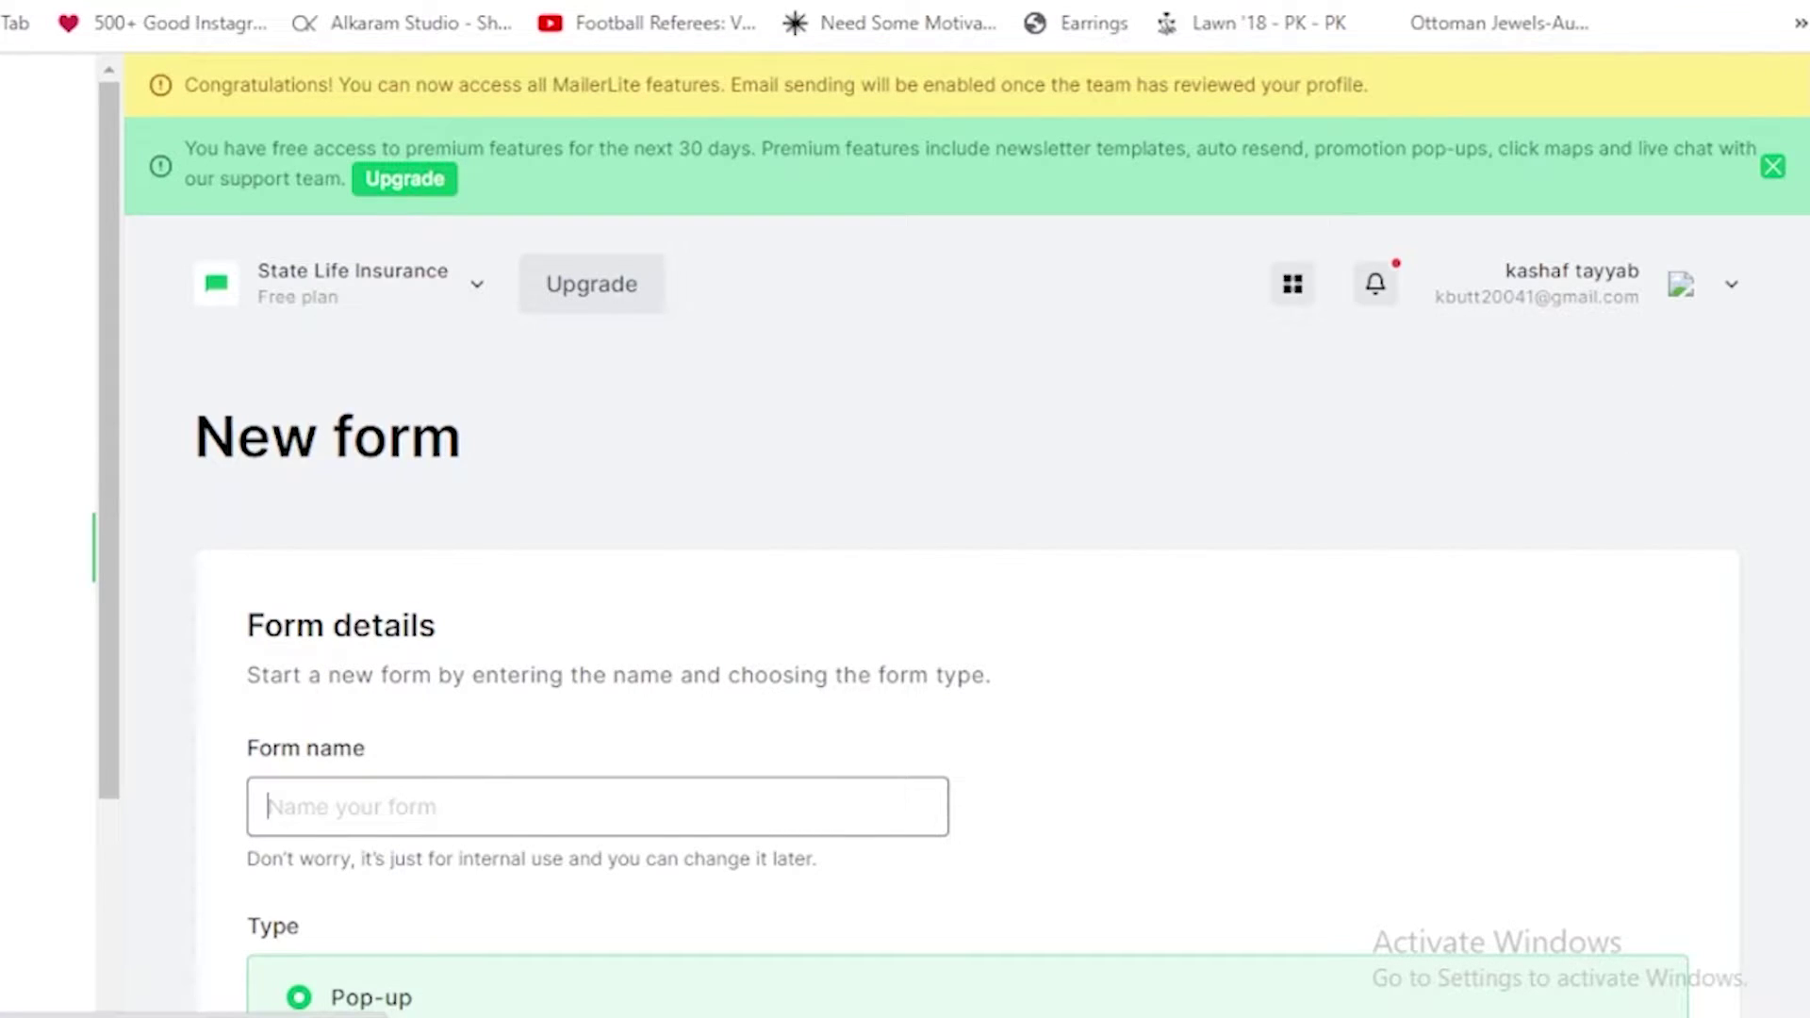
scroll(1414, 415, "down", 2)
left_click(833, 594)
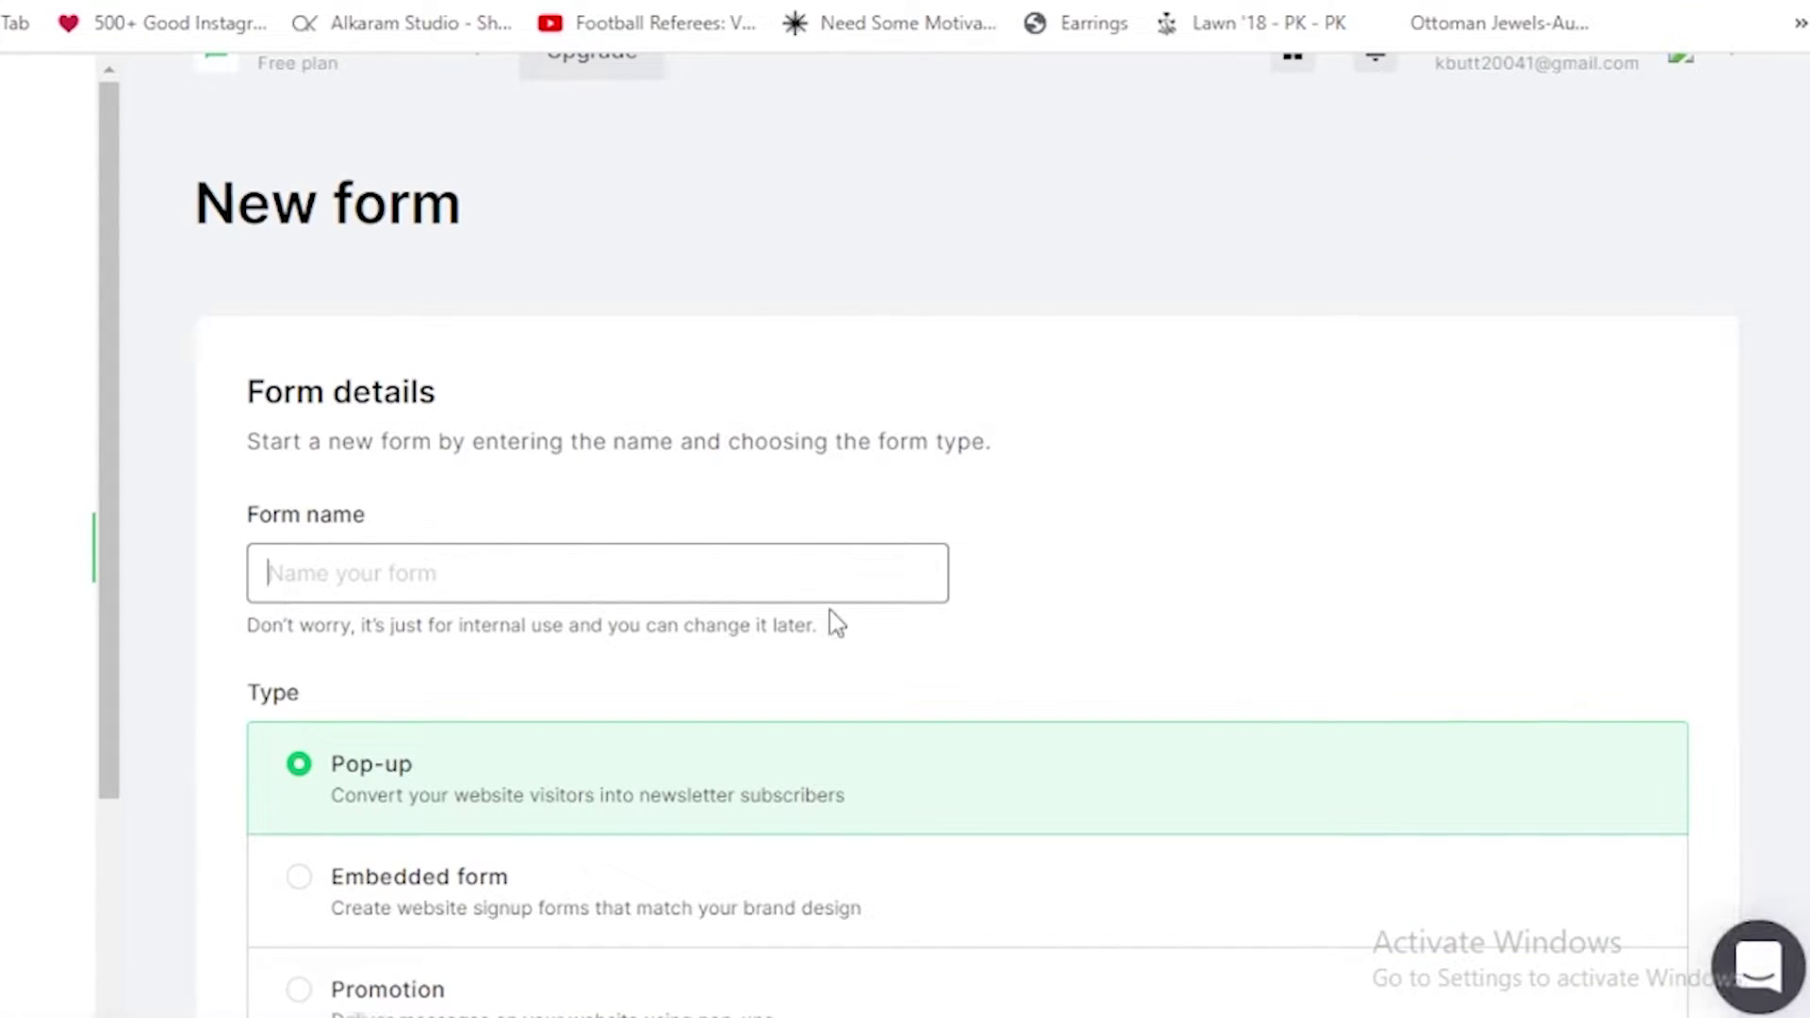
type("cnf")
scroll(824, 579, "down", 3)
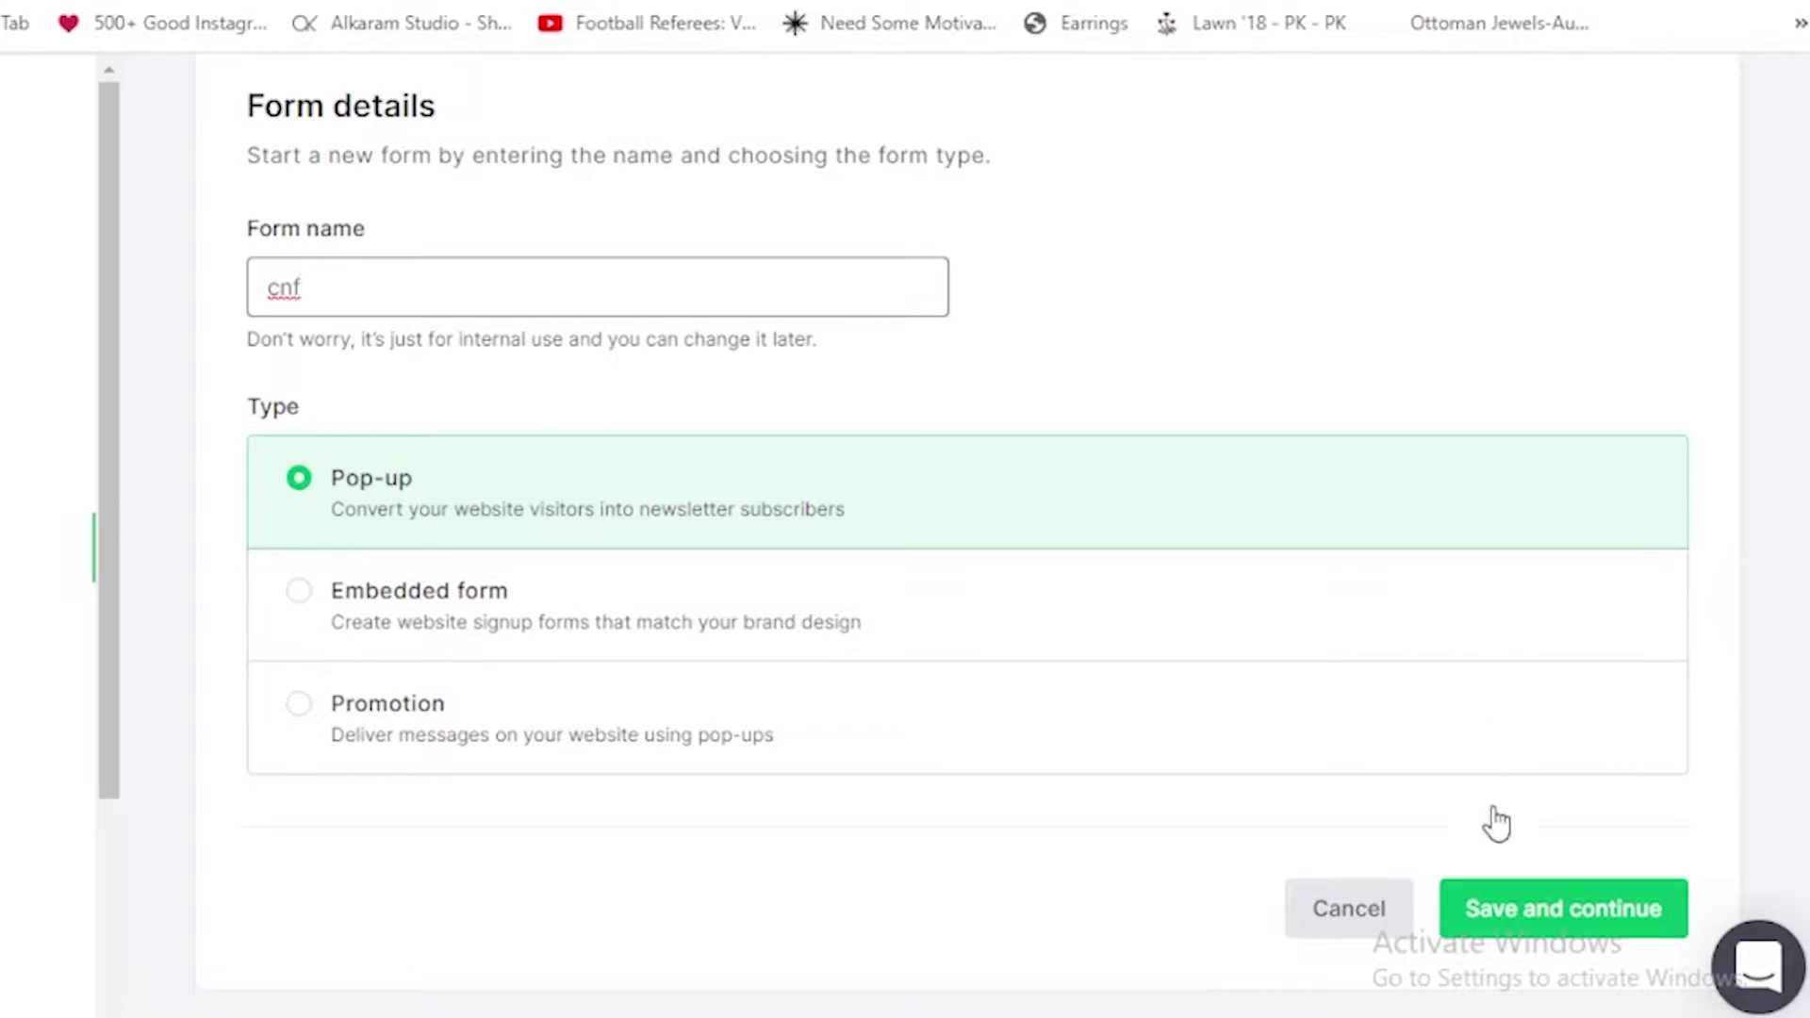
left_click(1506, 934)
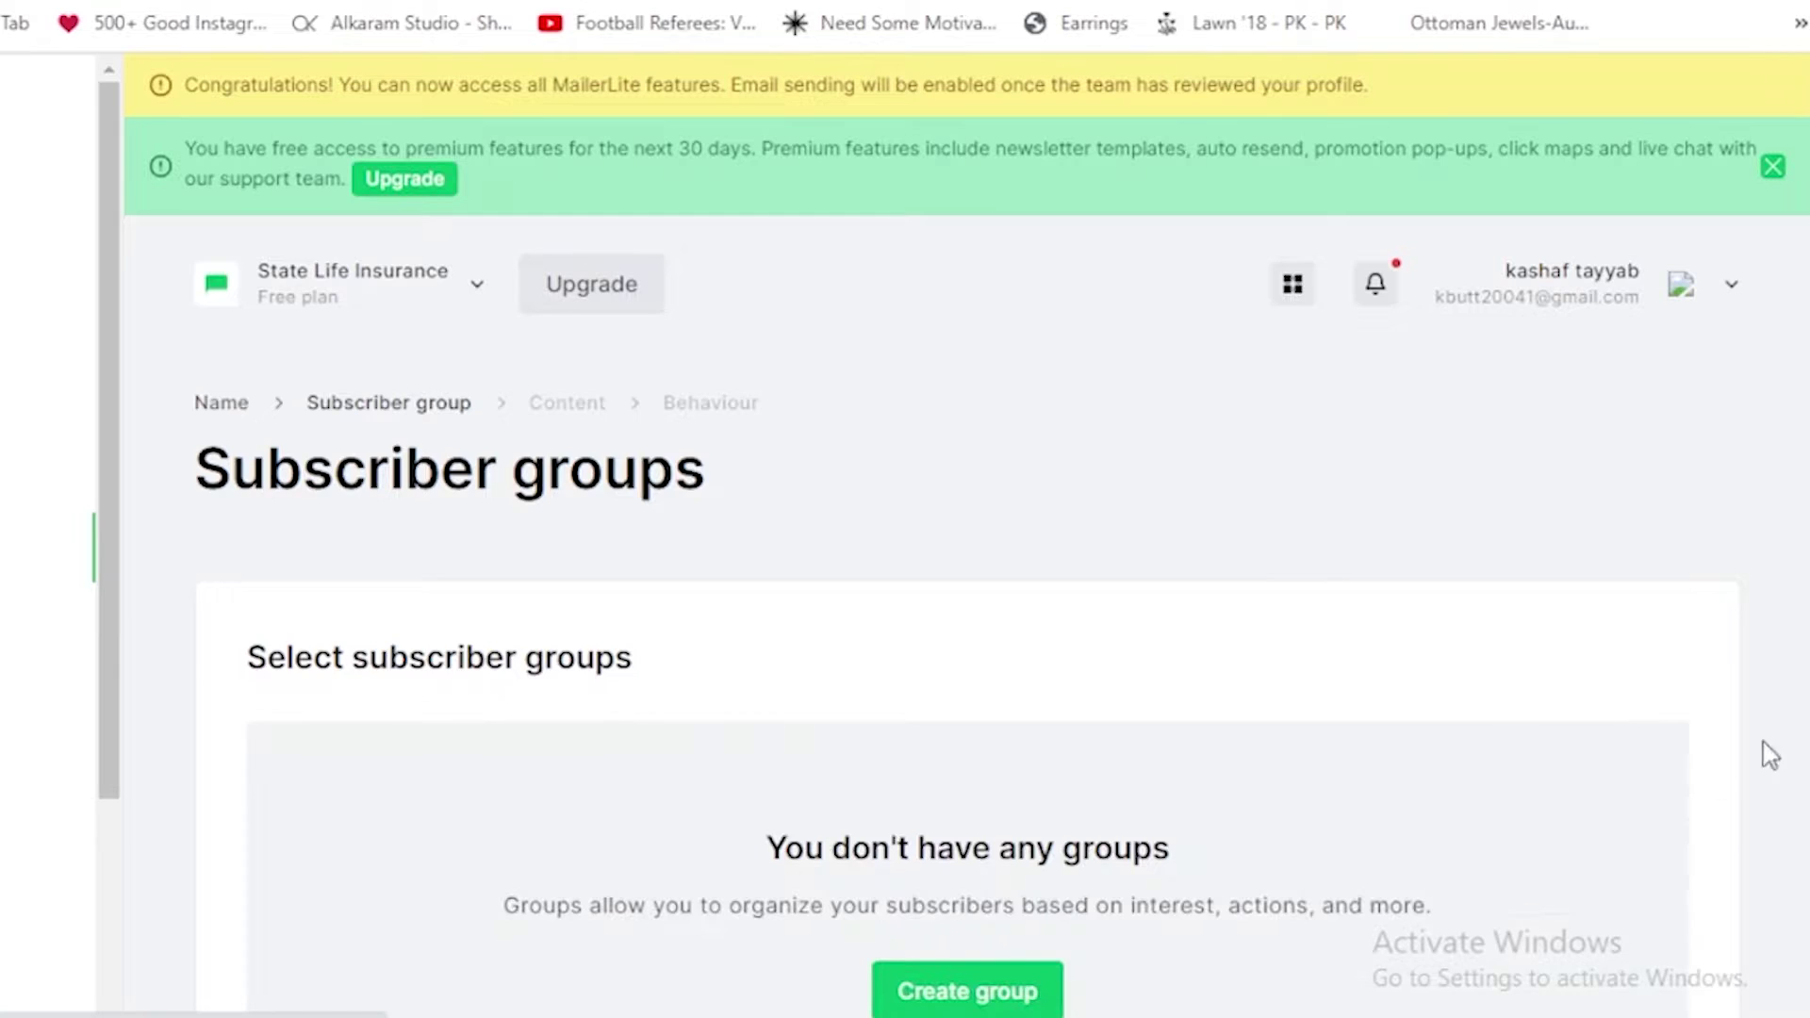
Create a new subscriber group, assign it to the cnf pop-up, and continue.
scroll(1712, 776, "down", 1)
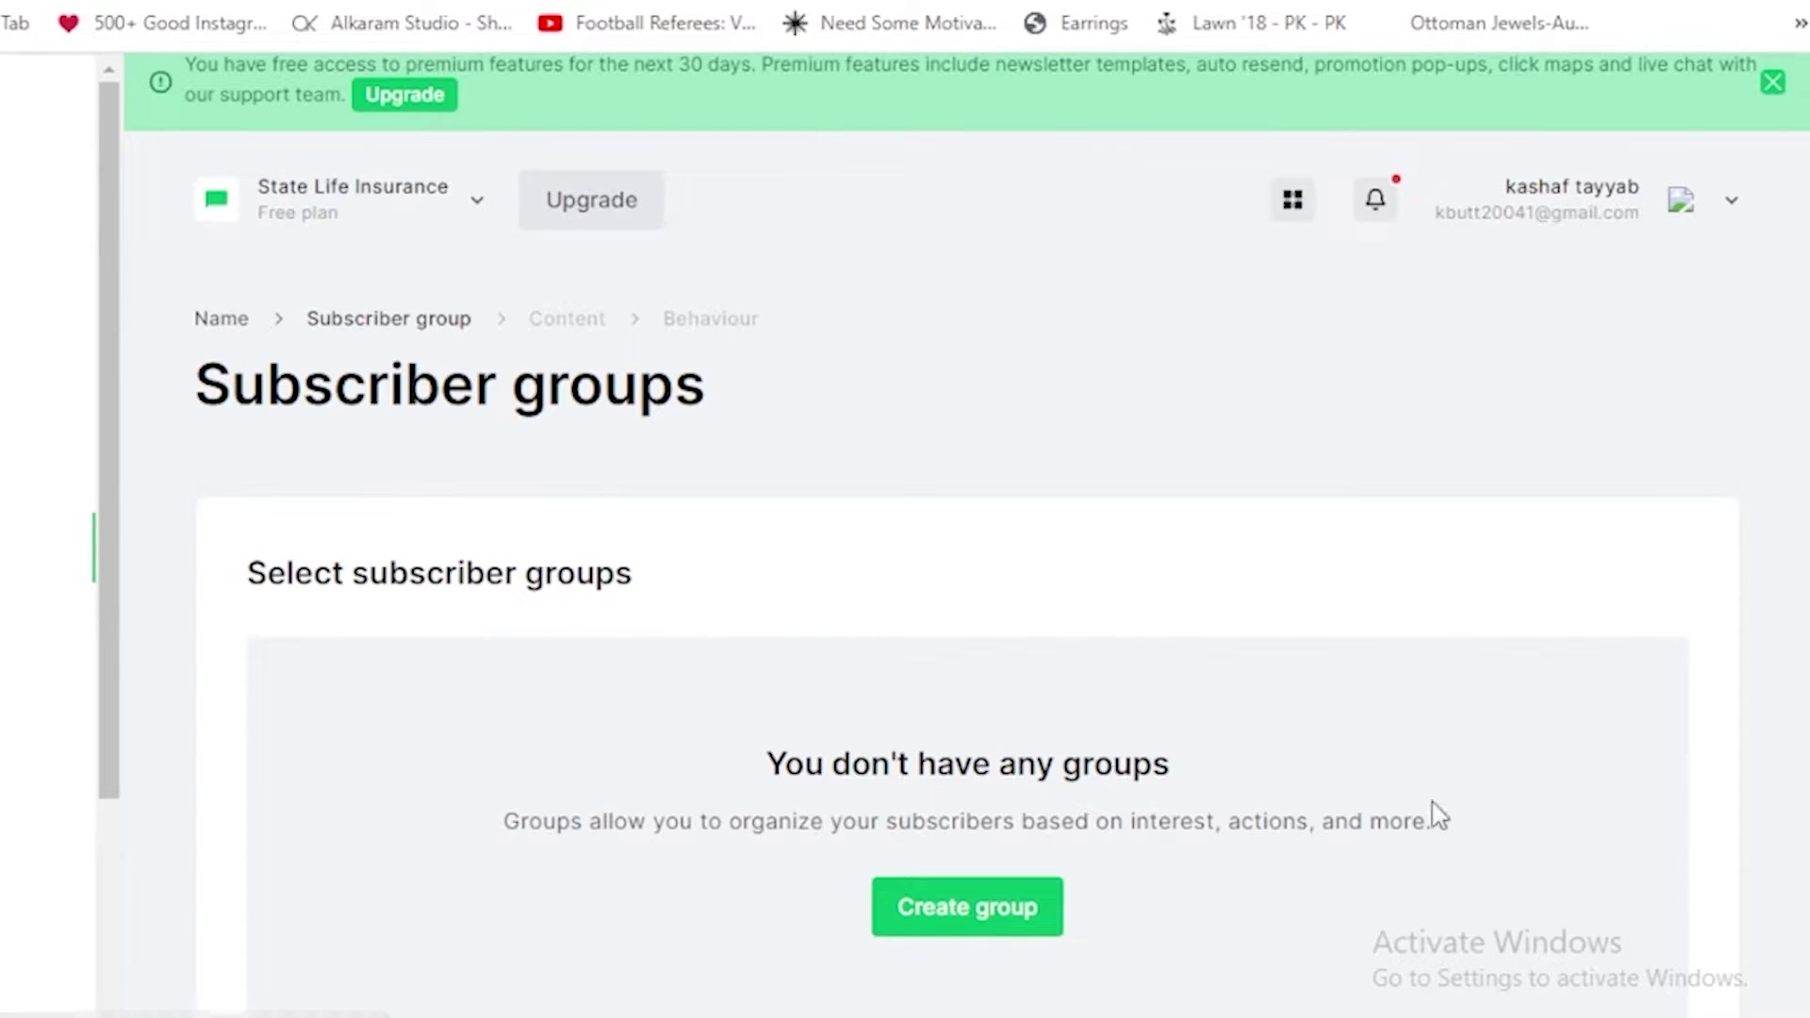
left_click(950, 924)
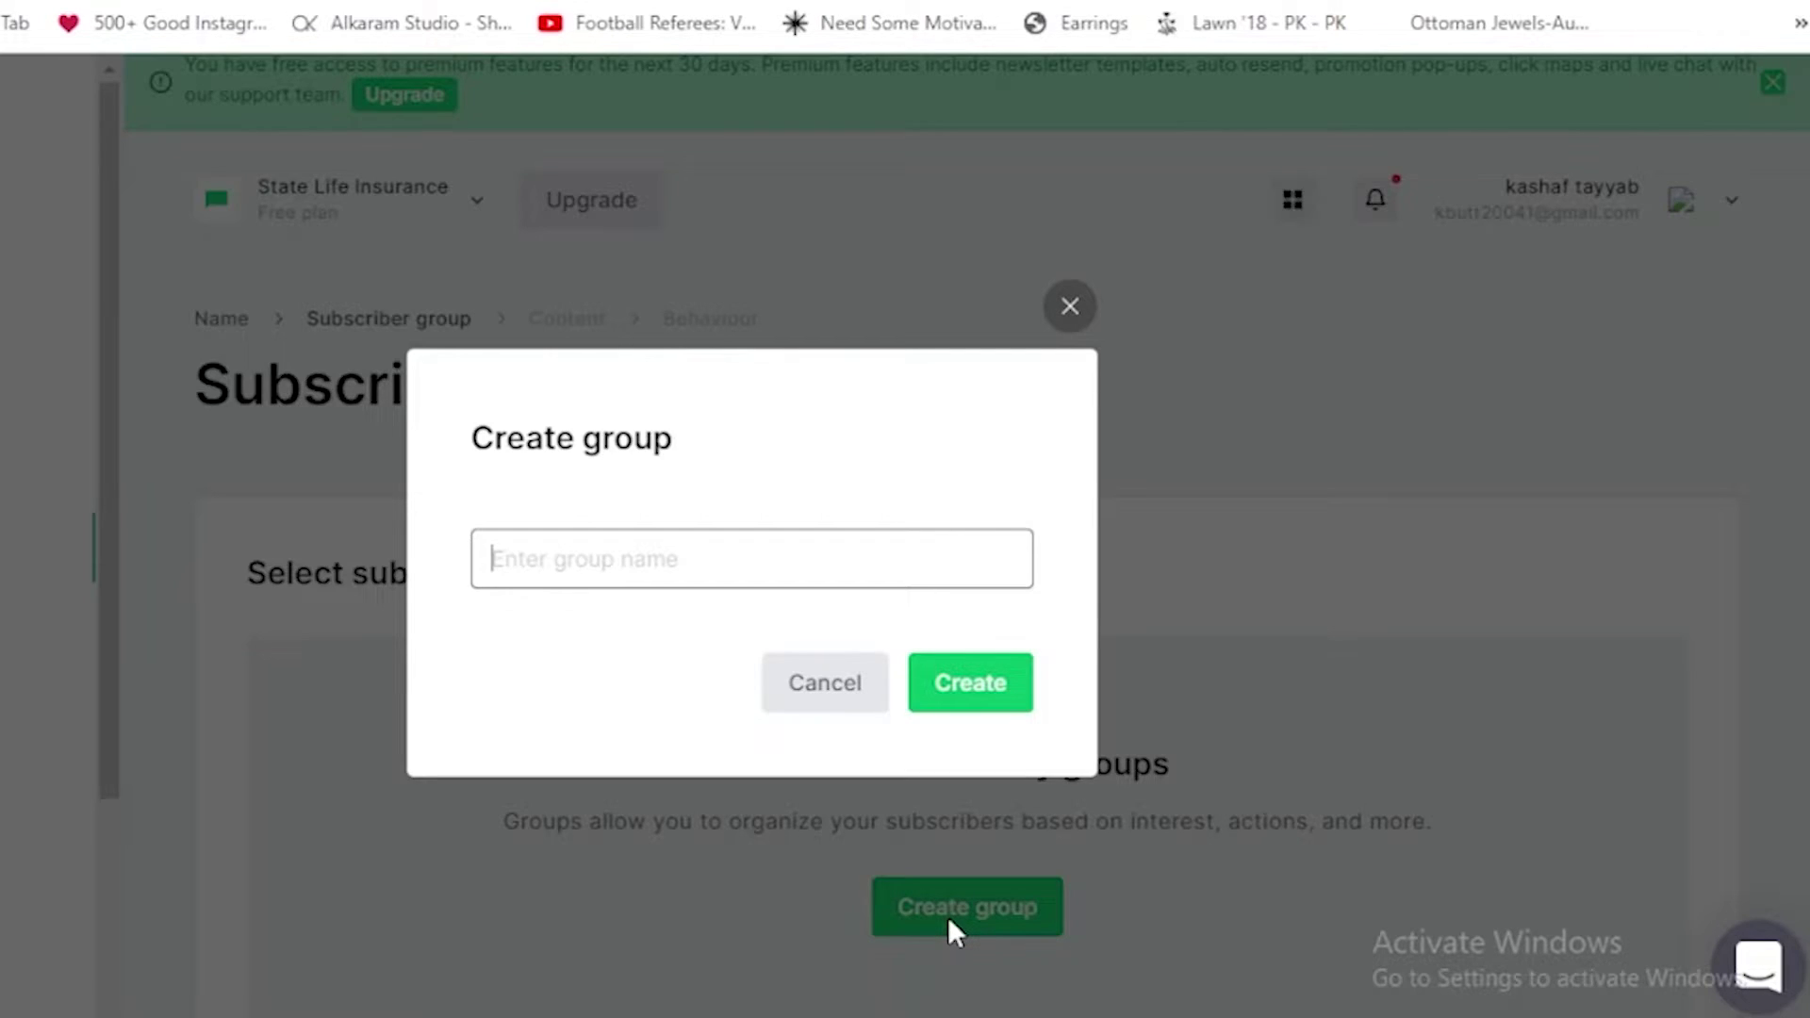
type("kashaf")
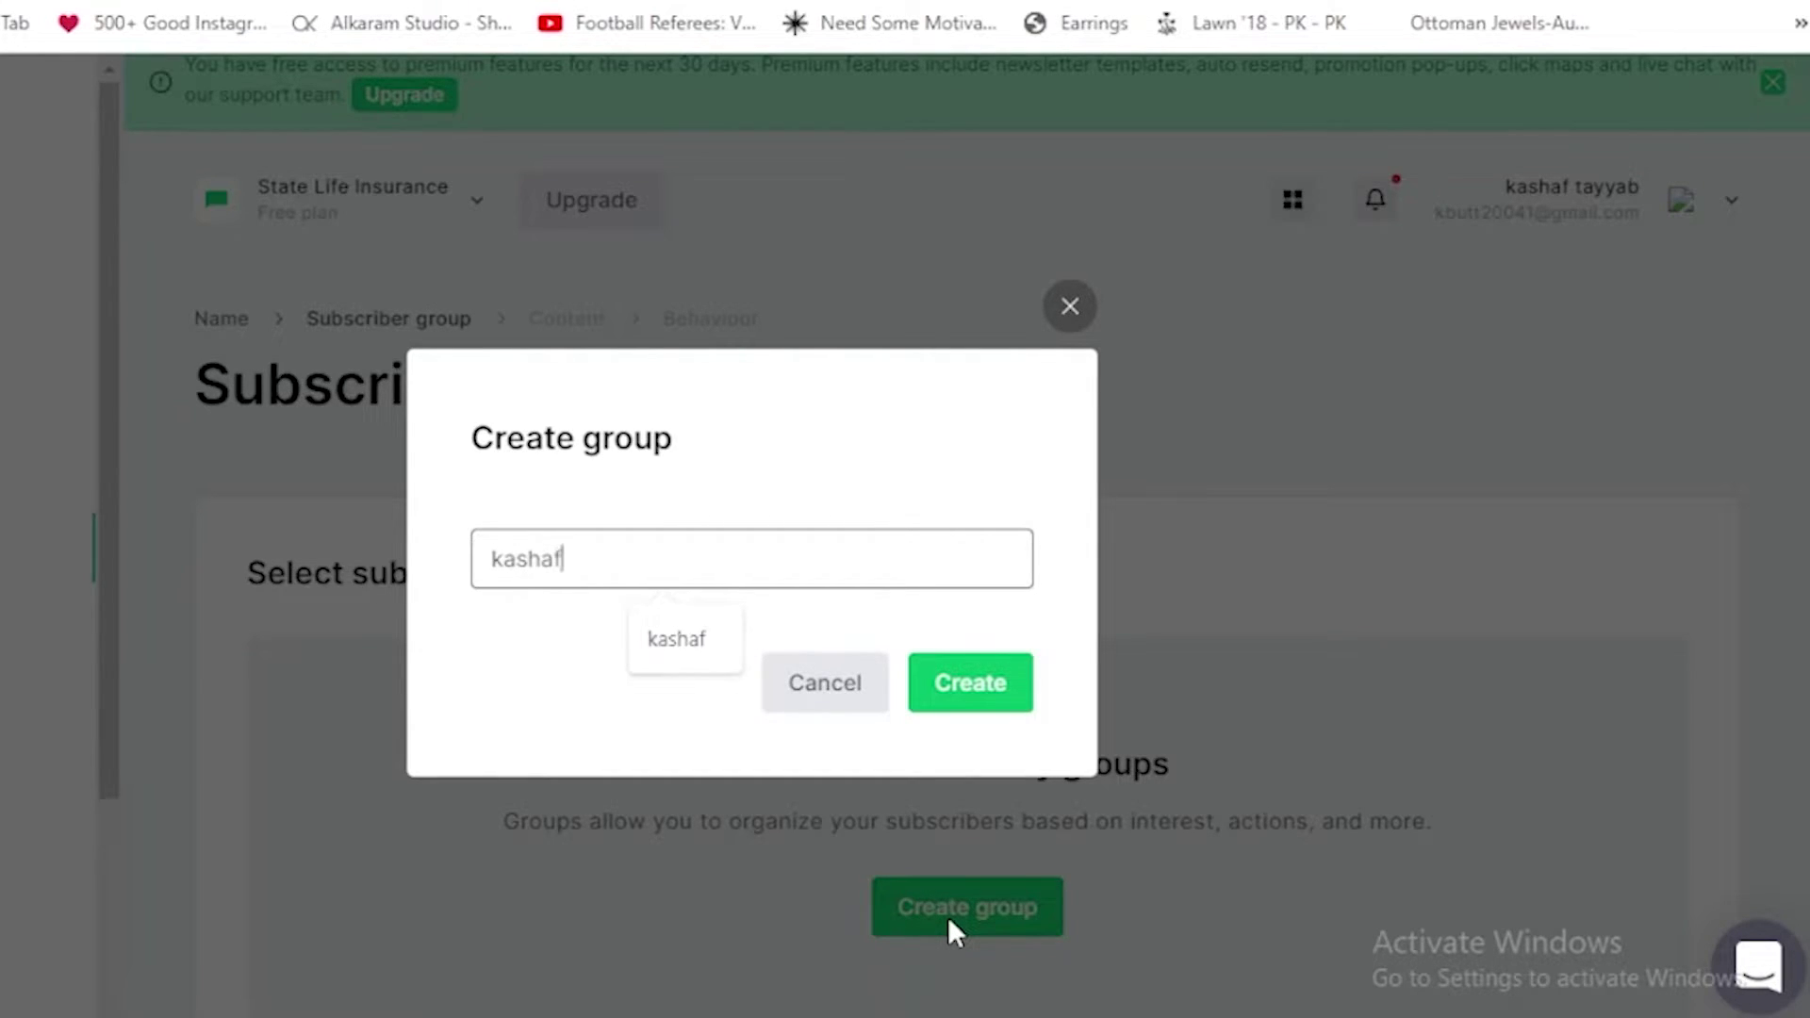
left_click(997, 693)
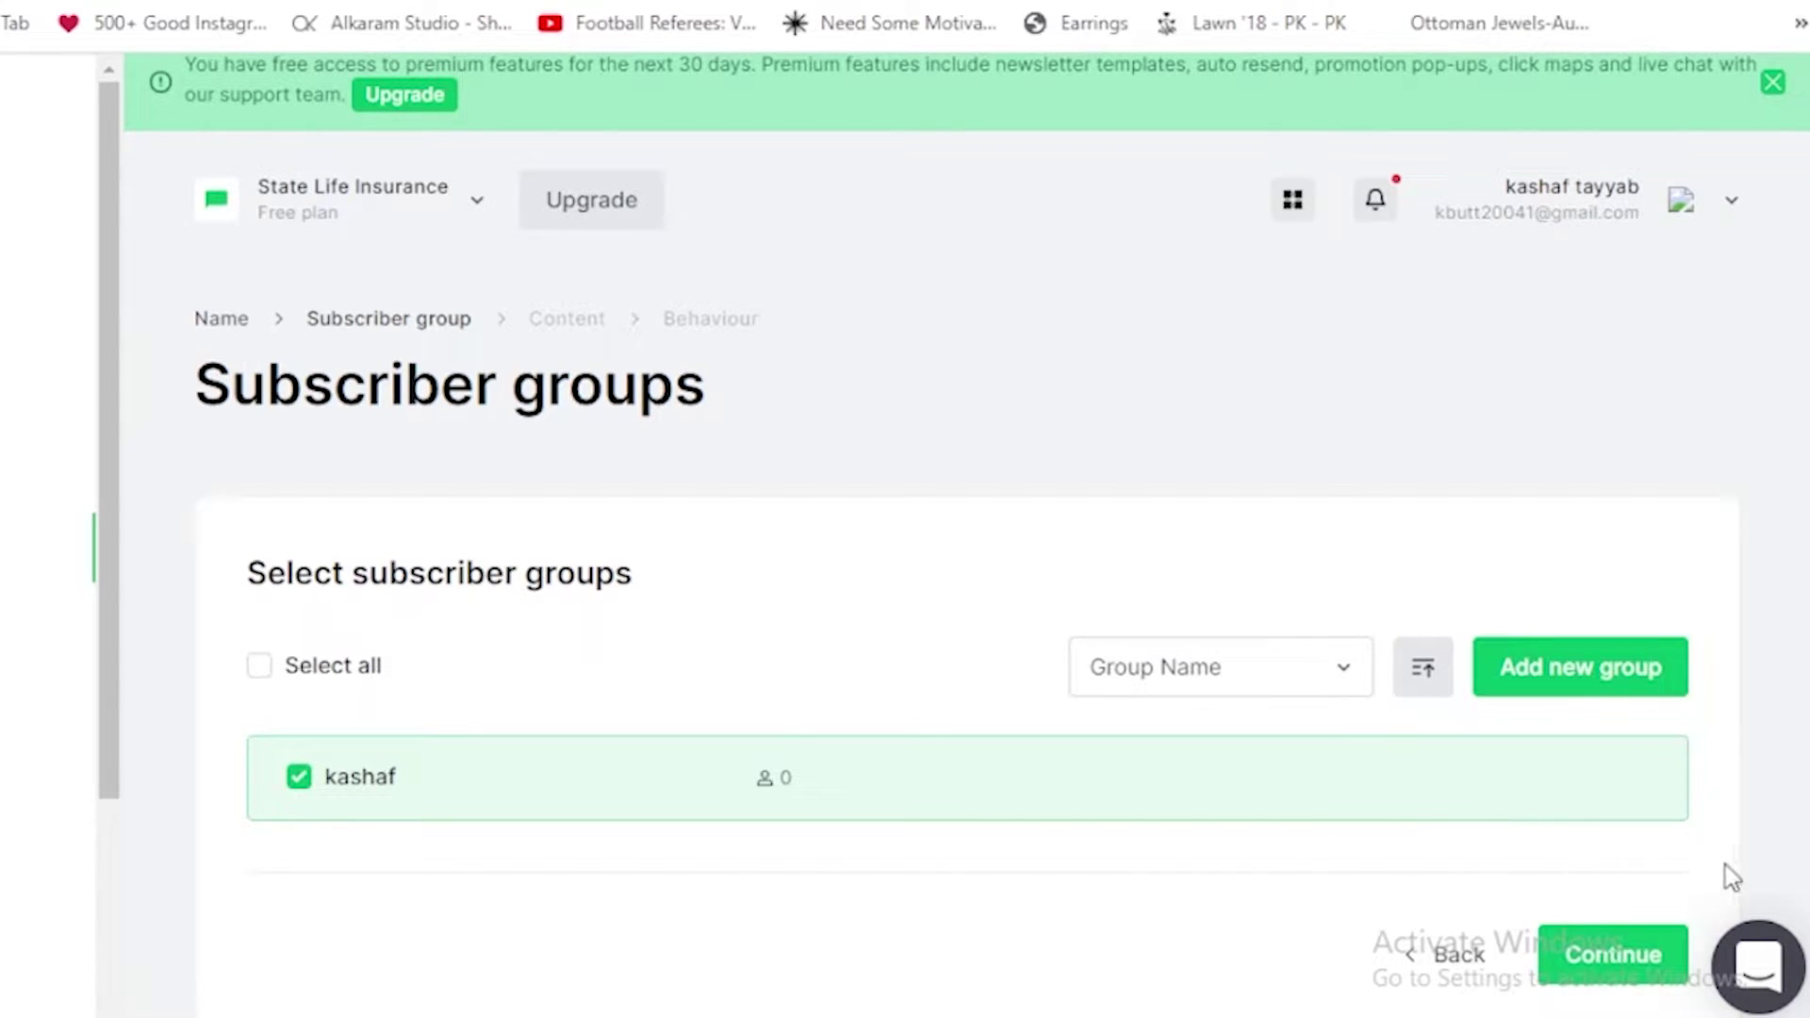
left_click(1656, 953)
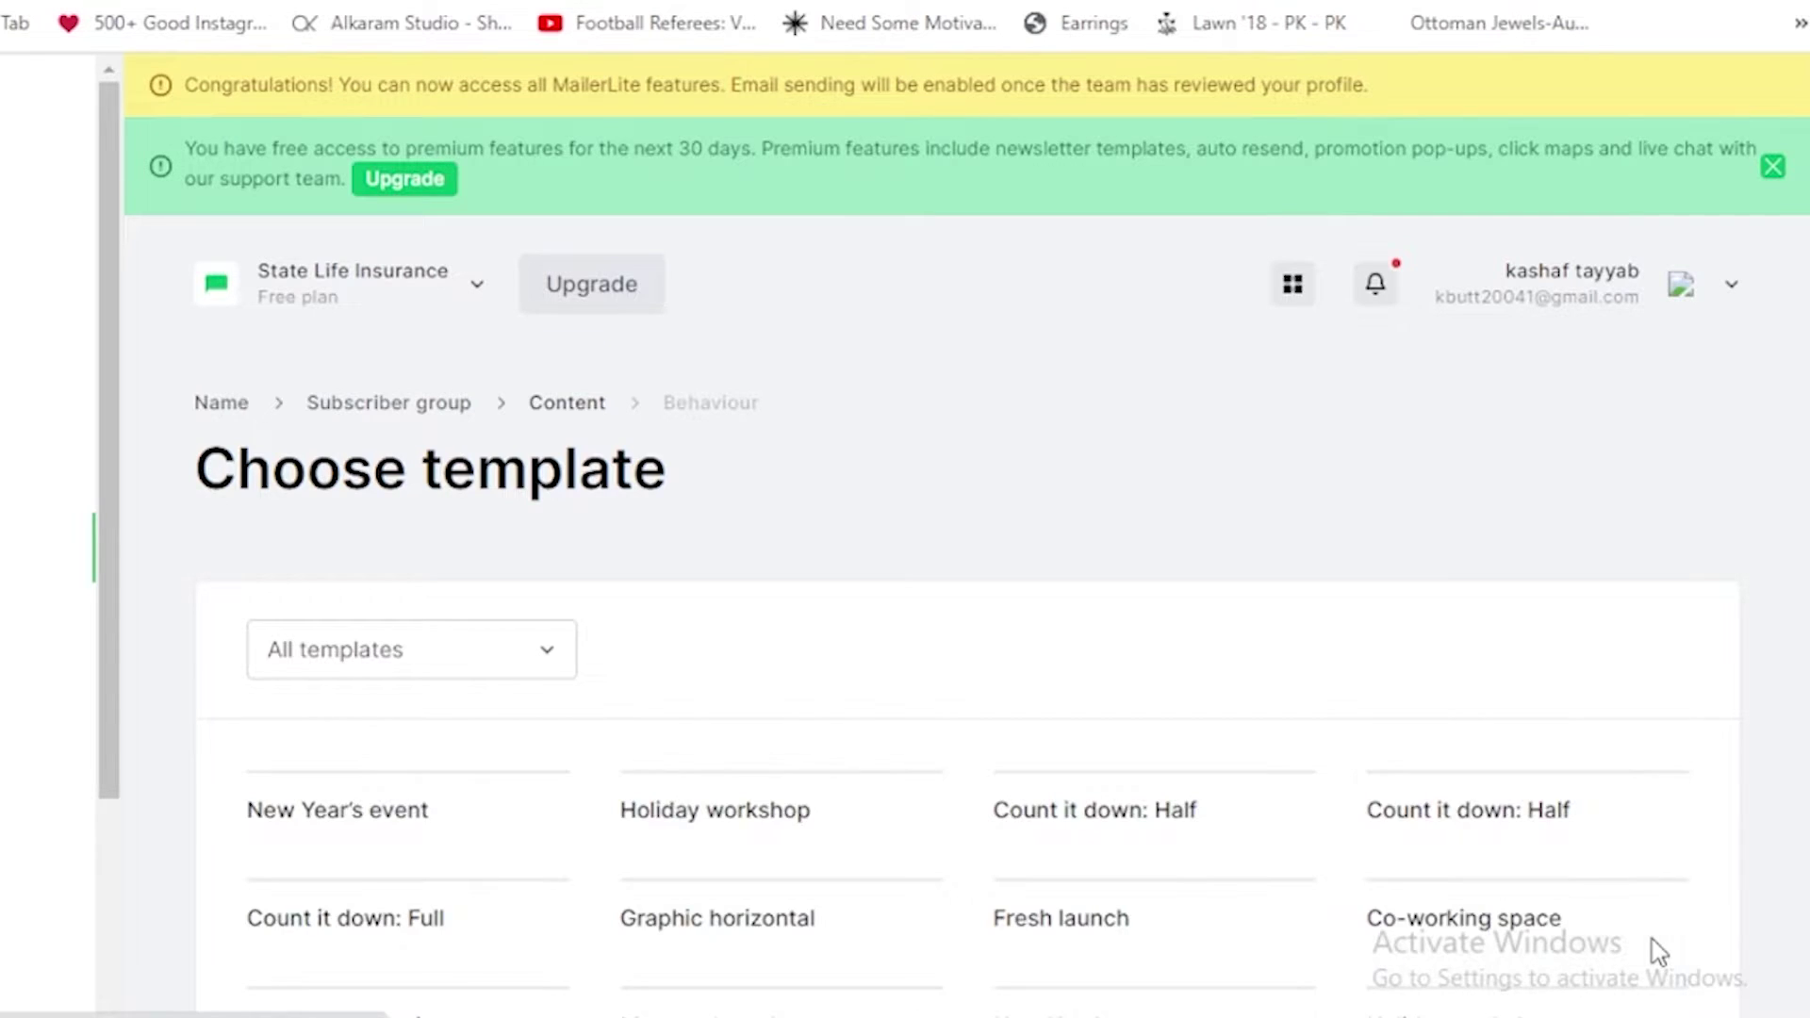
Check the template categories, then choose the Holiday workshop template for the pop-up.
scroll(1659, 951, "down", 5)
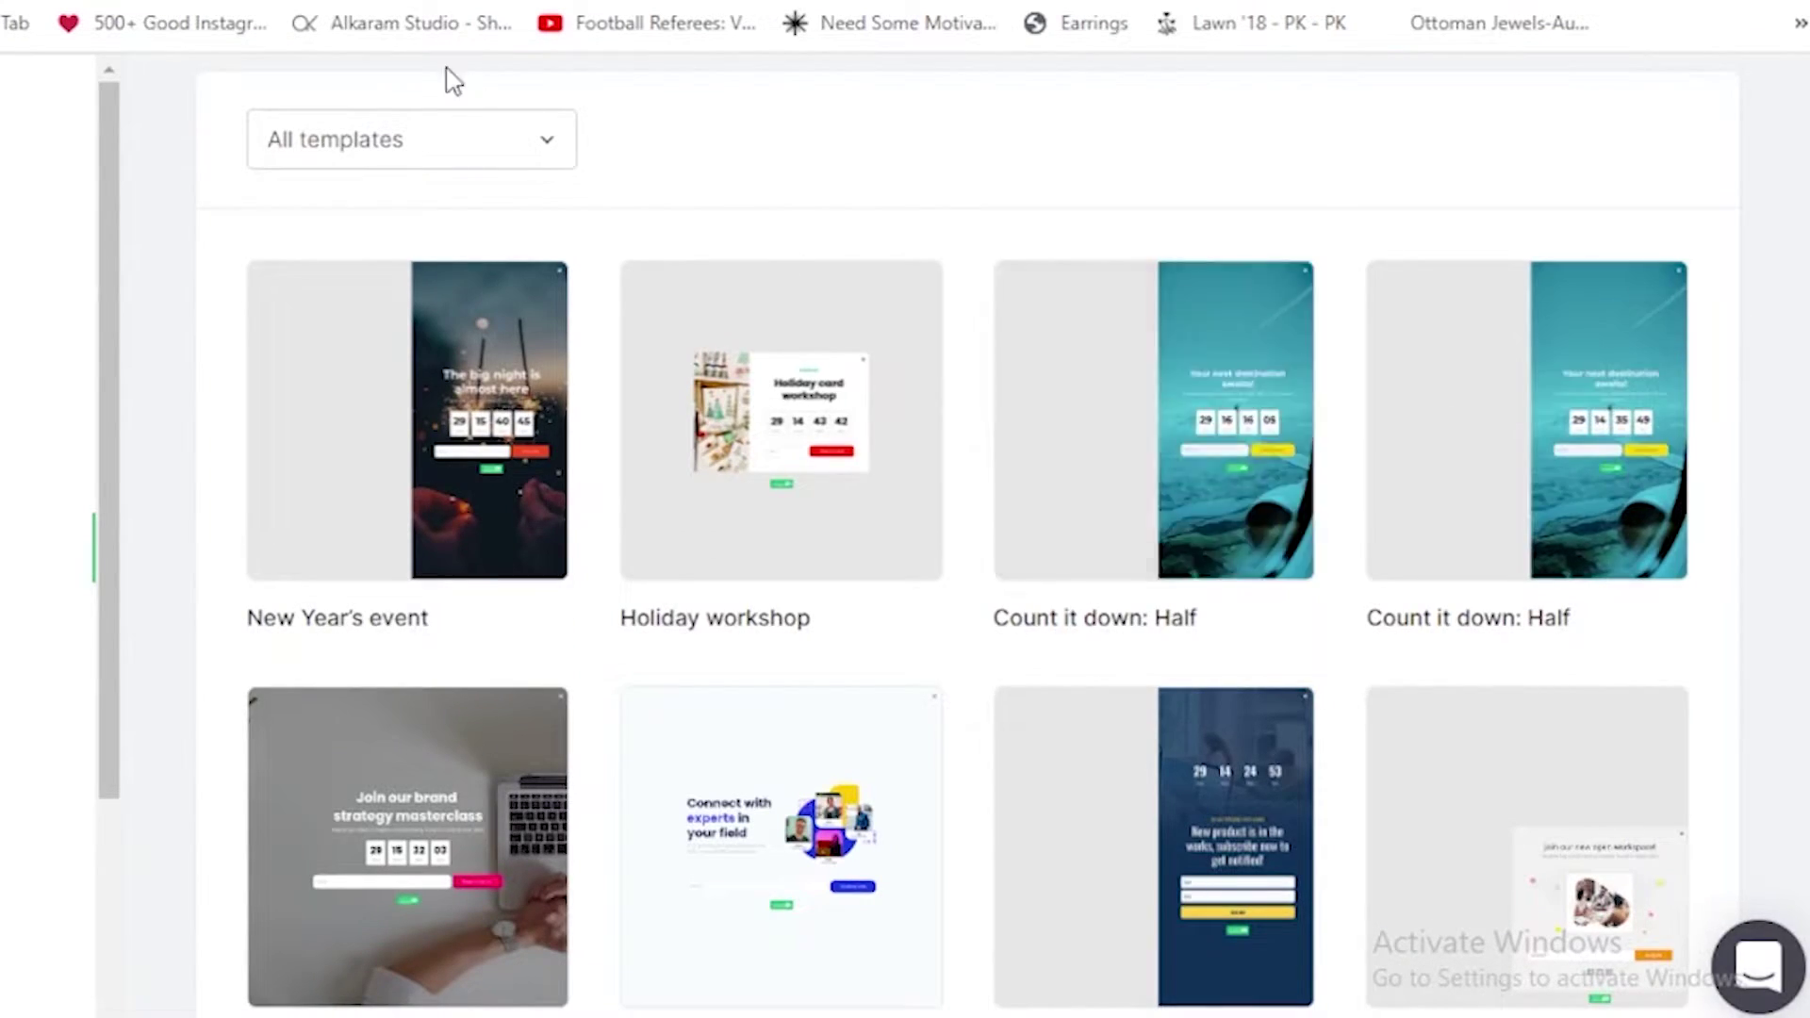
left_click(492, 144)
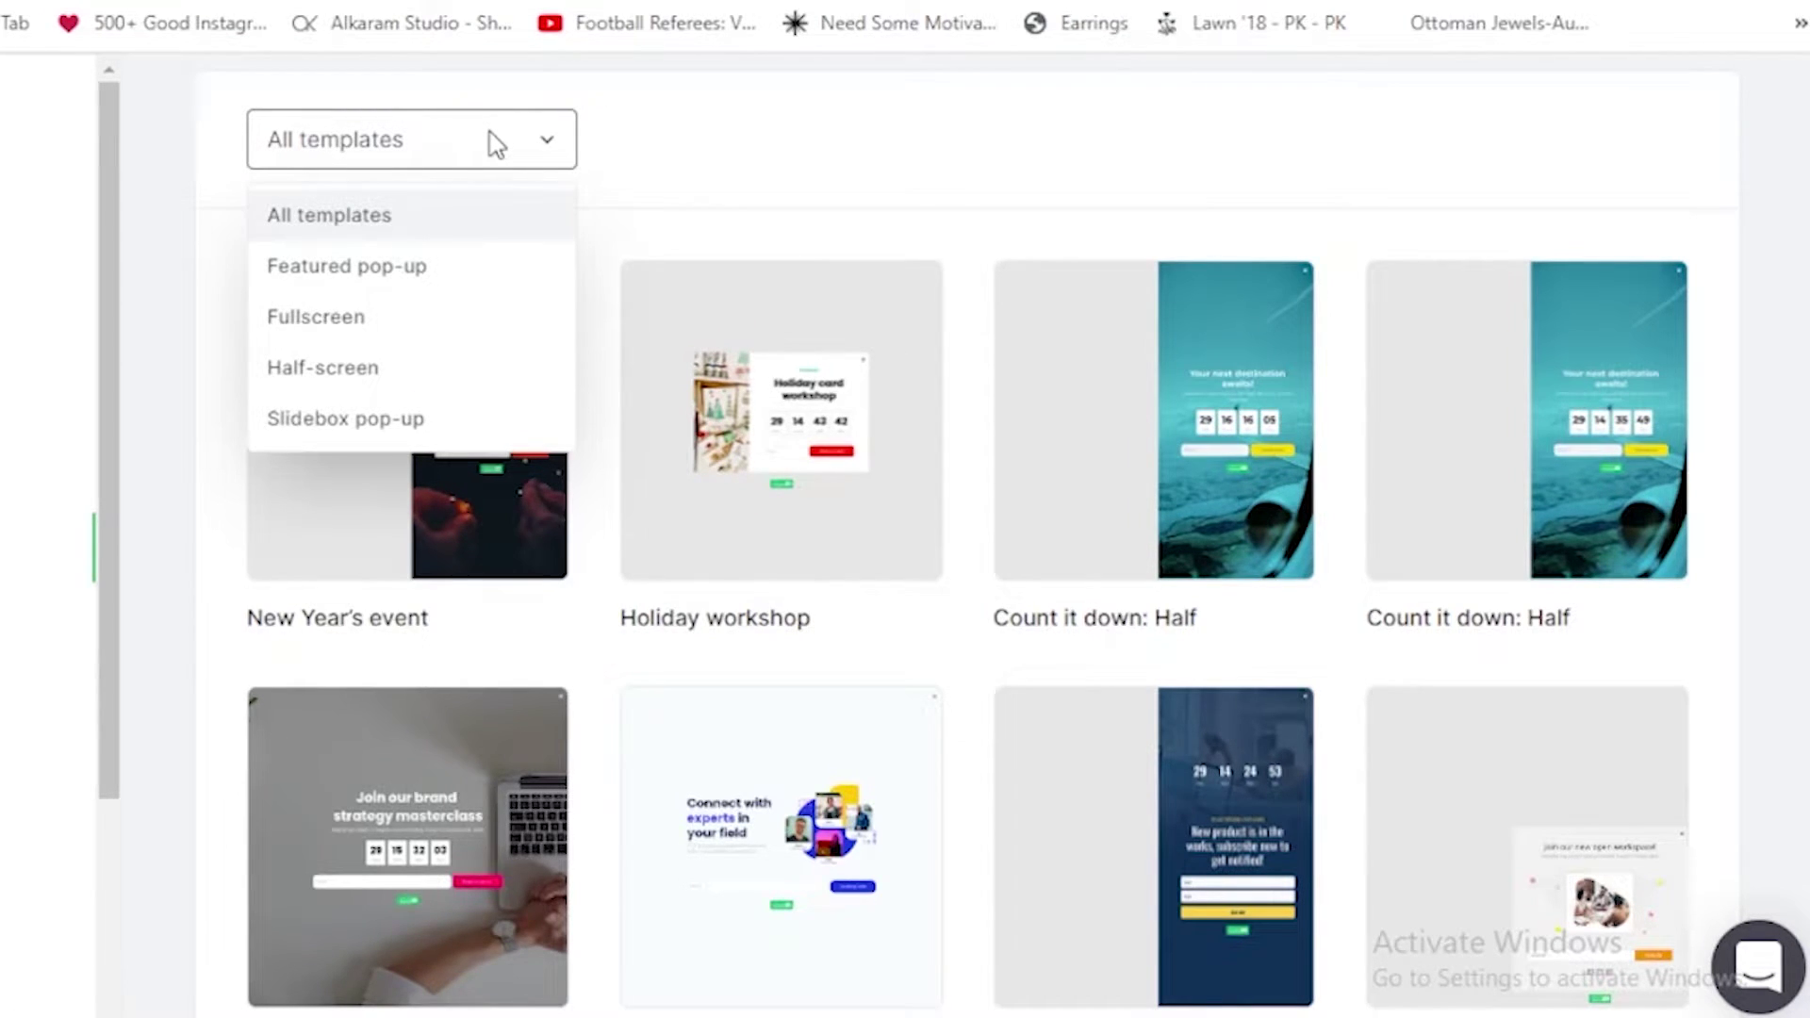
right_click(784, 222)
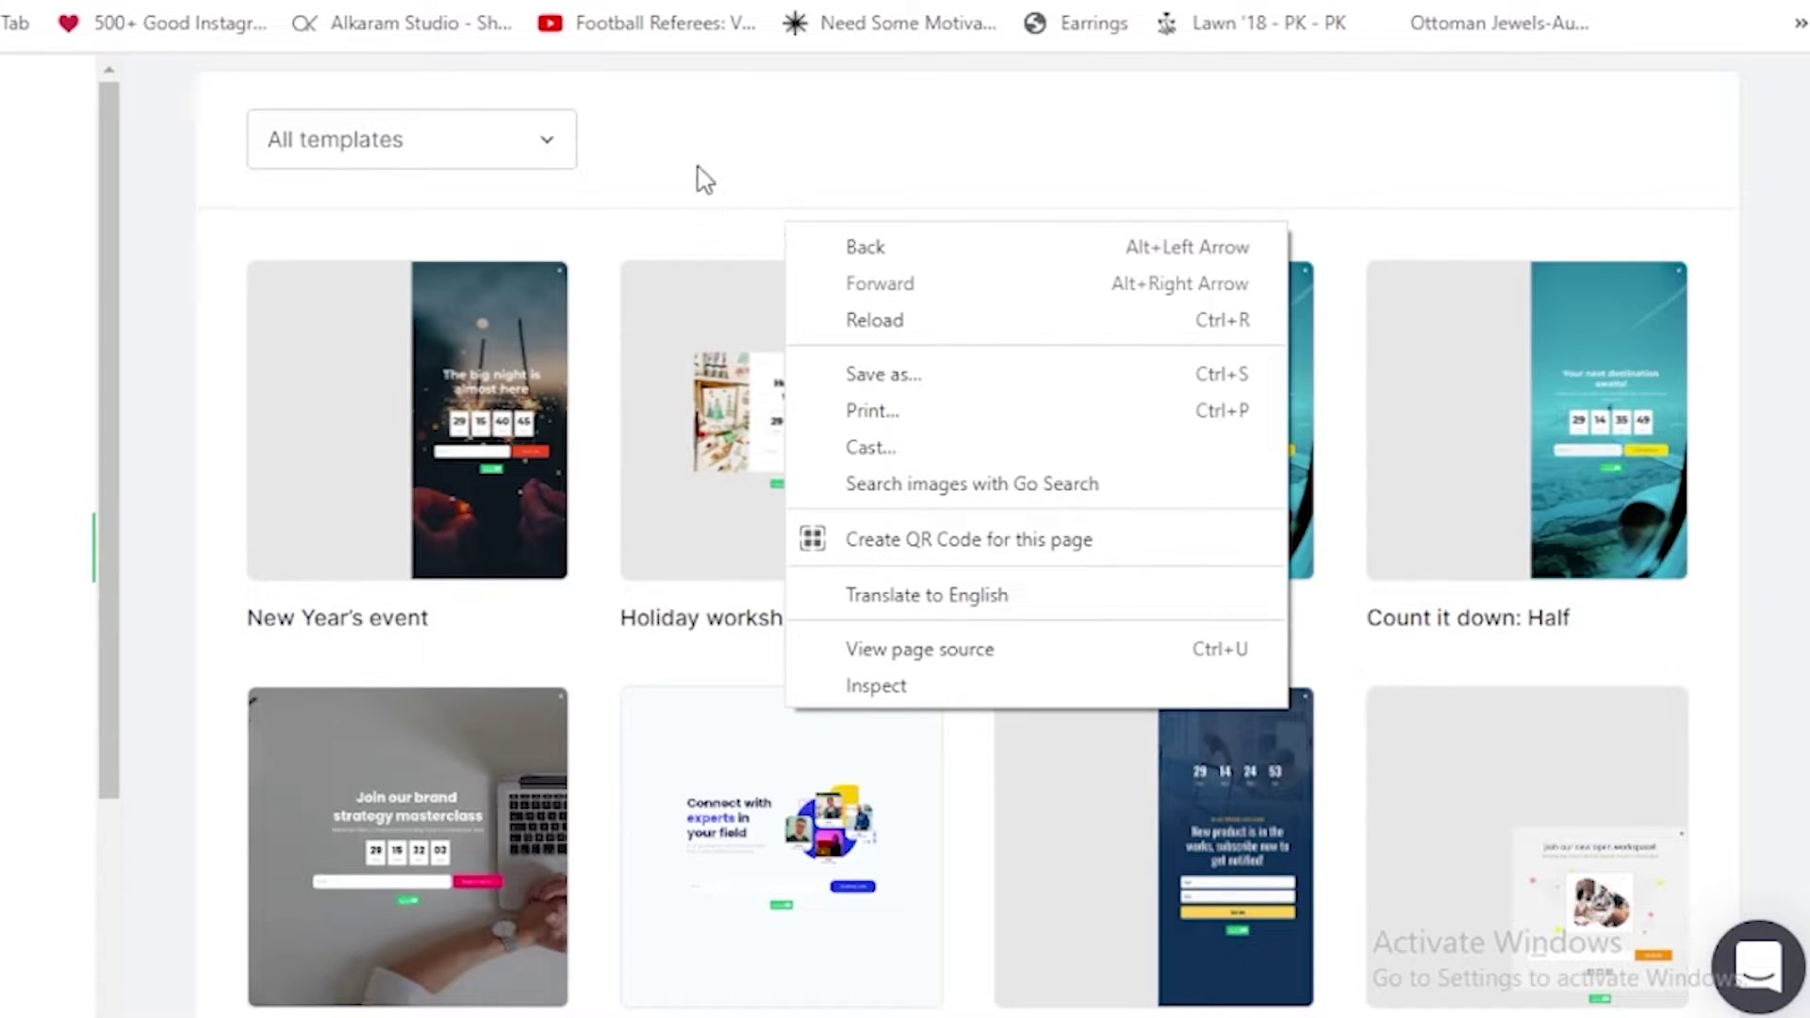
left_click(705, 179)
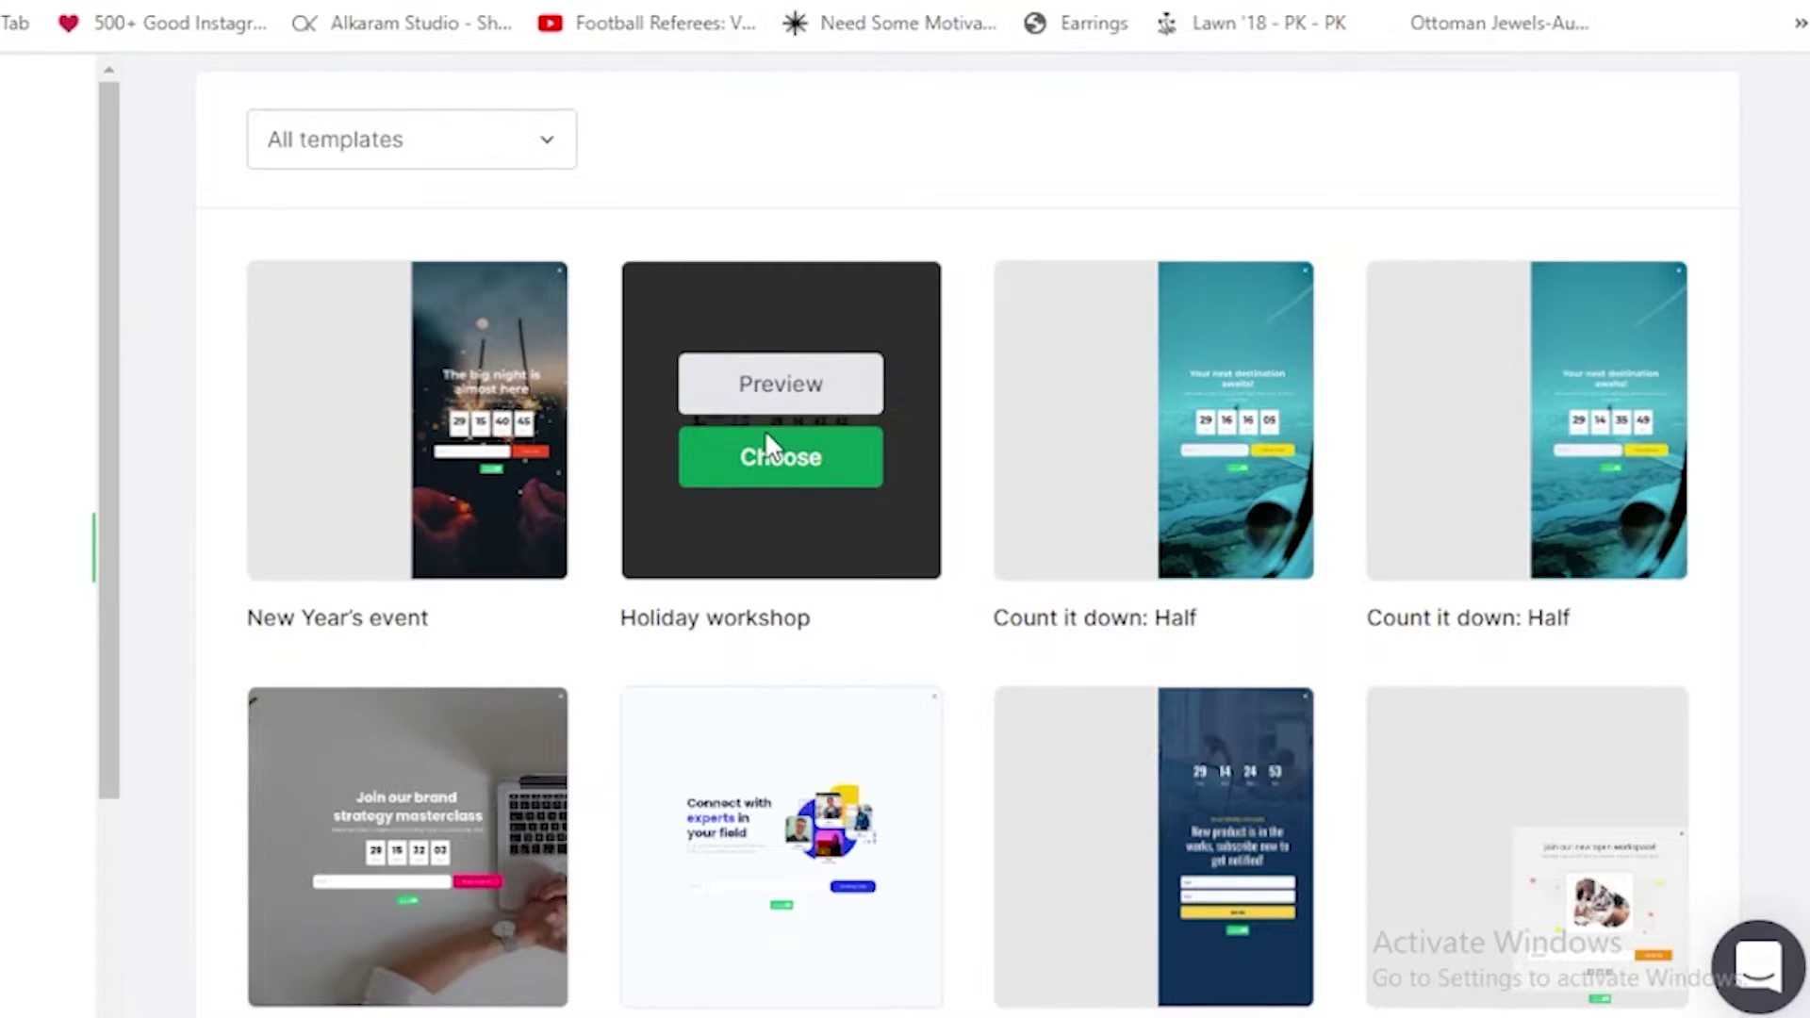
left_click(765, 443)
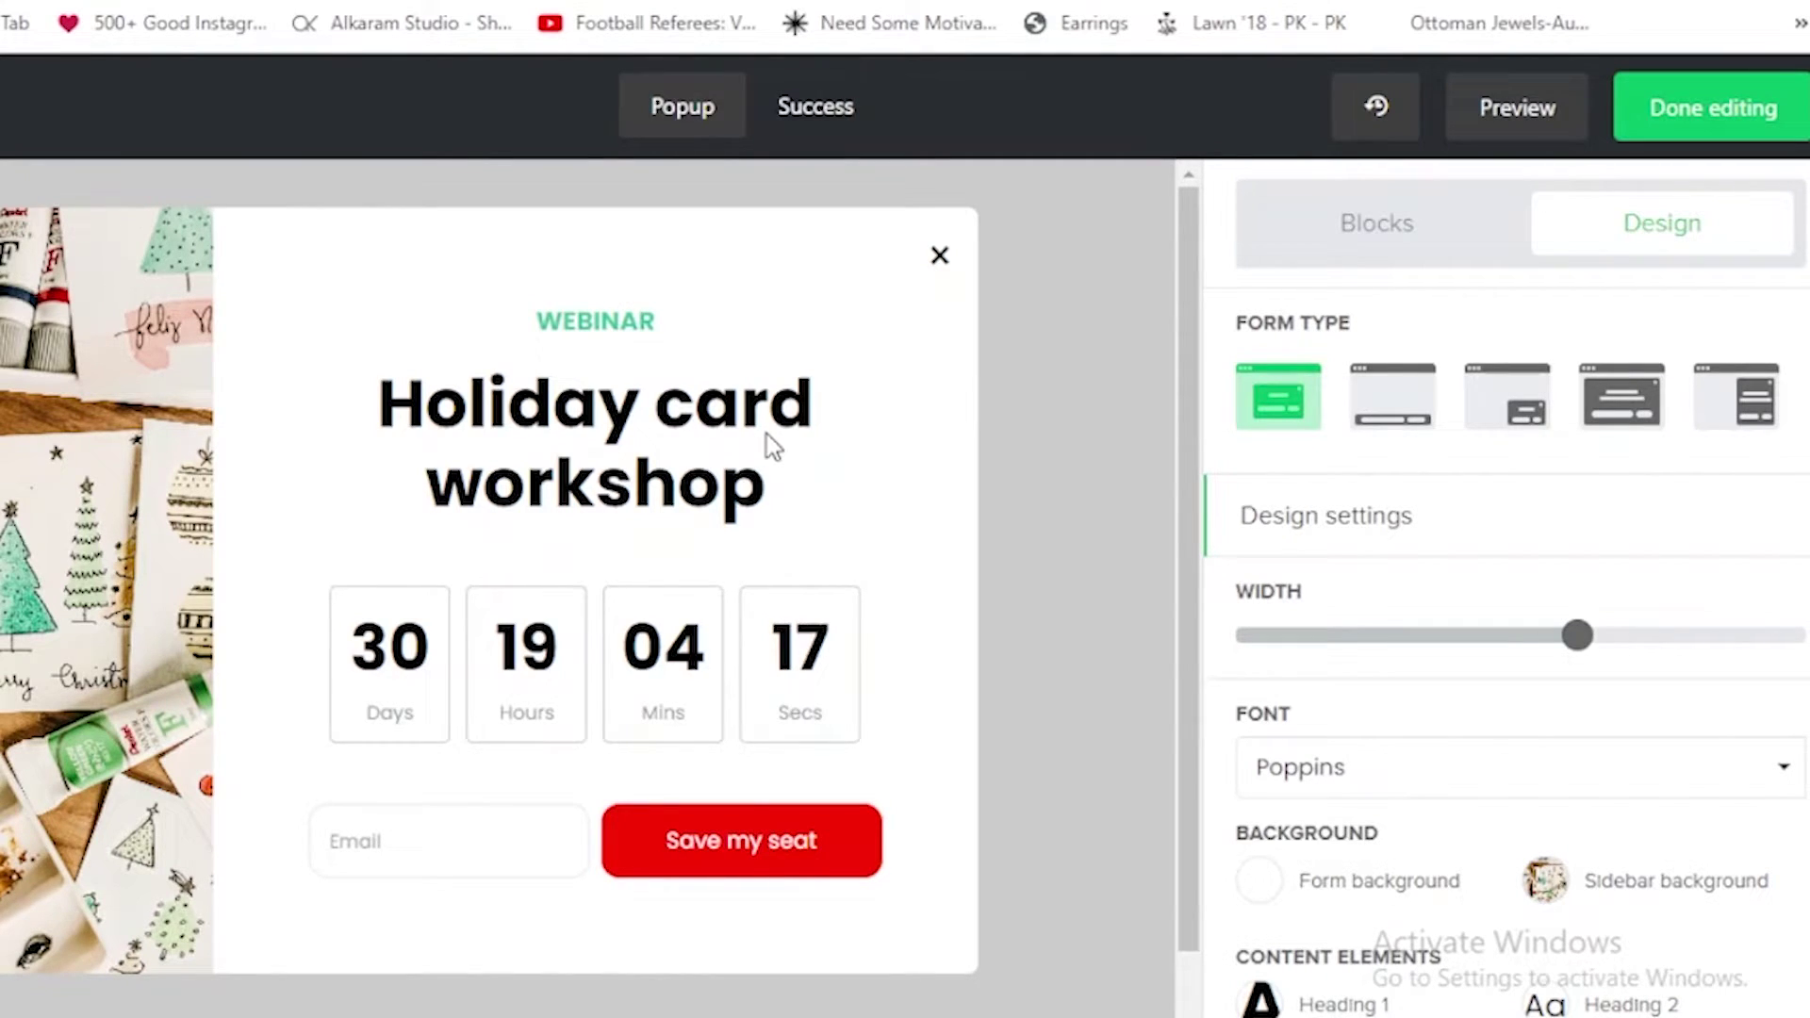
Try the bottom-bar and sidebar layouts, then return the form to the popup layout.
left_click(1384, 413)
left_click(1505, 282)
left_click(1262, 415)
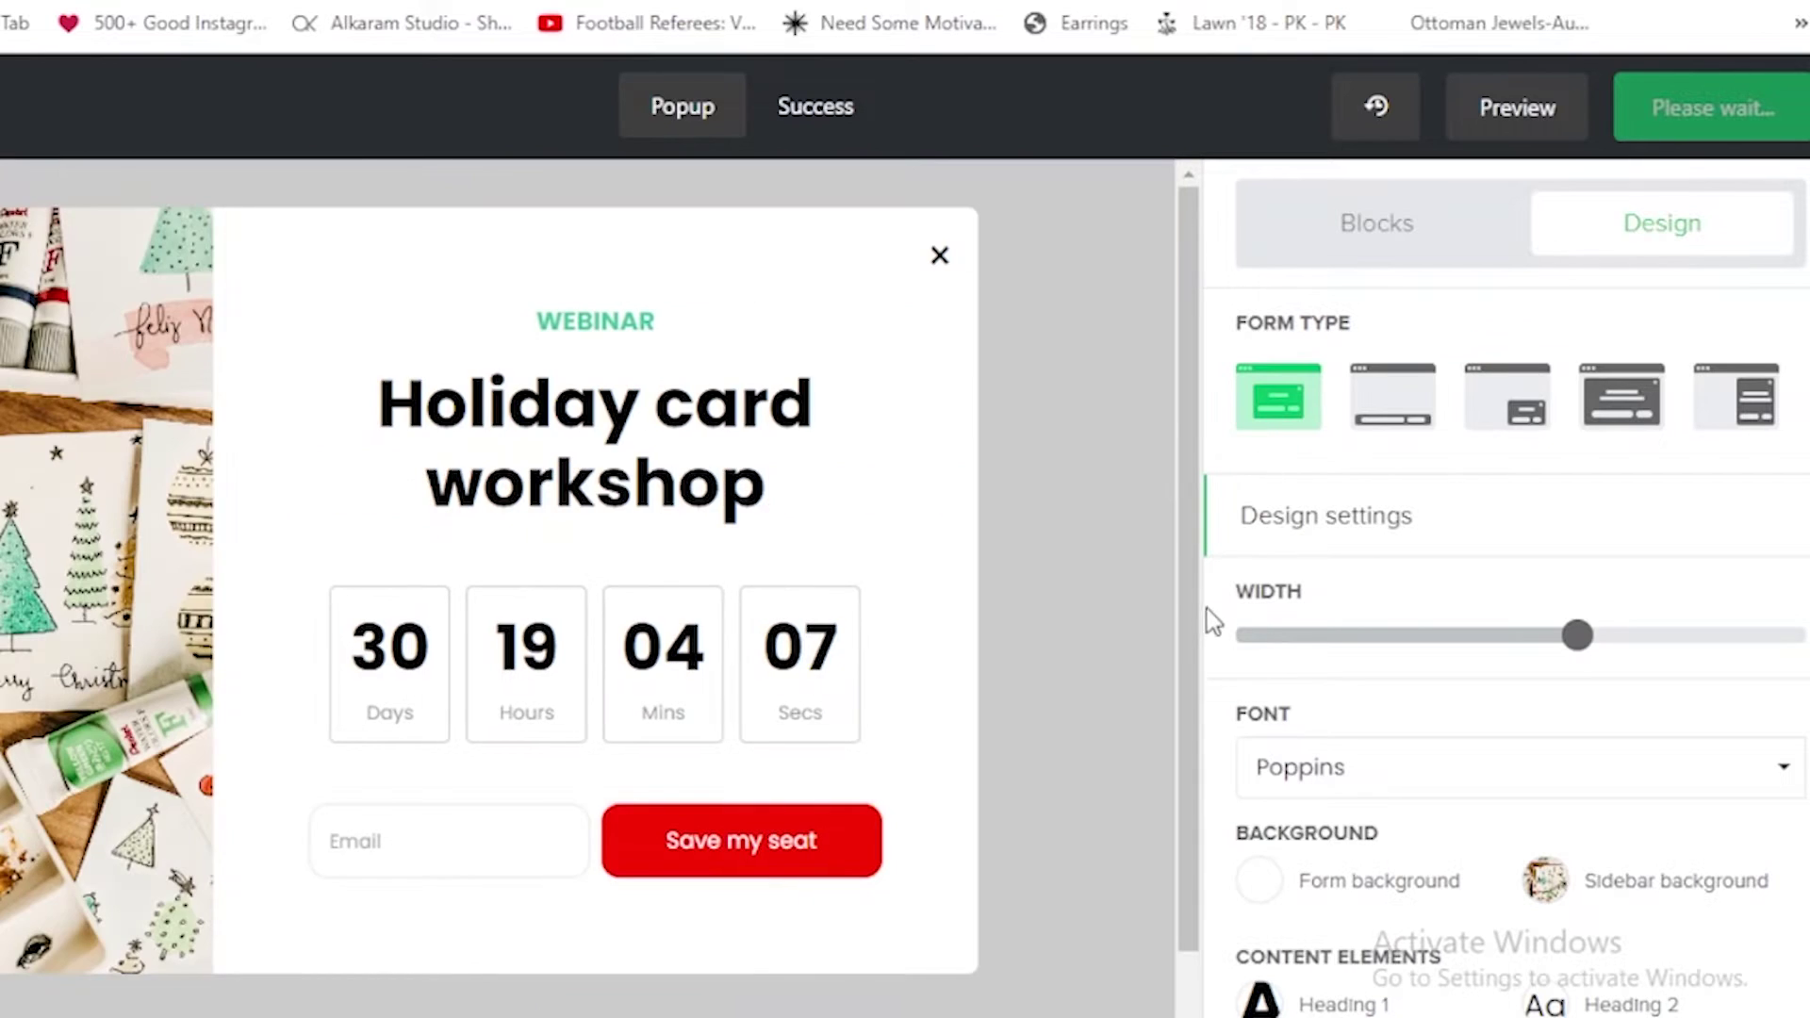
Look through Design, Signup form and Additional settings, then show the addable content blocks.
left_click(1335, 528)
left_click(1363, 524)
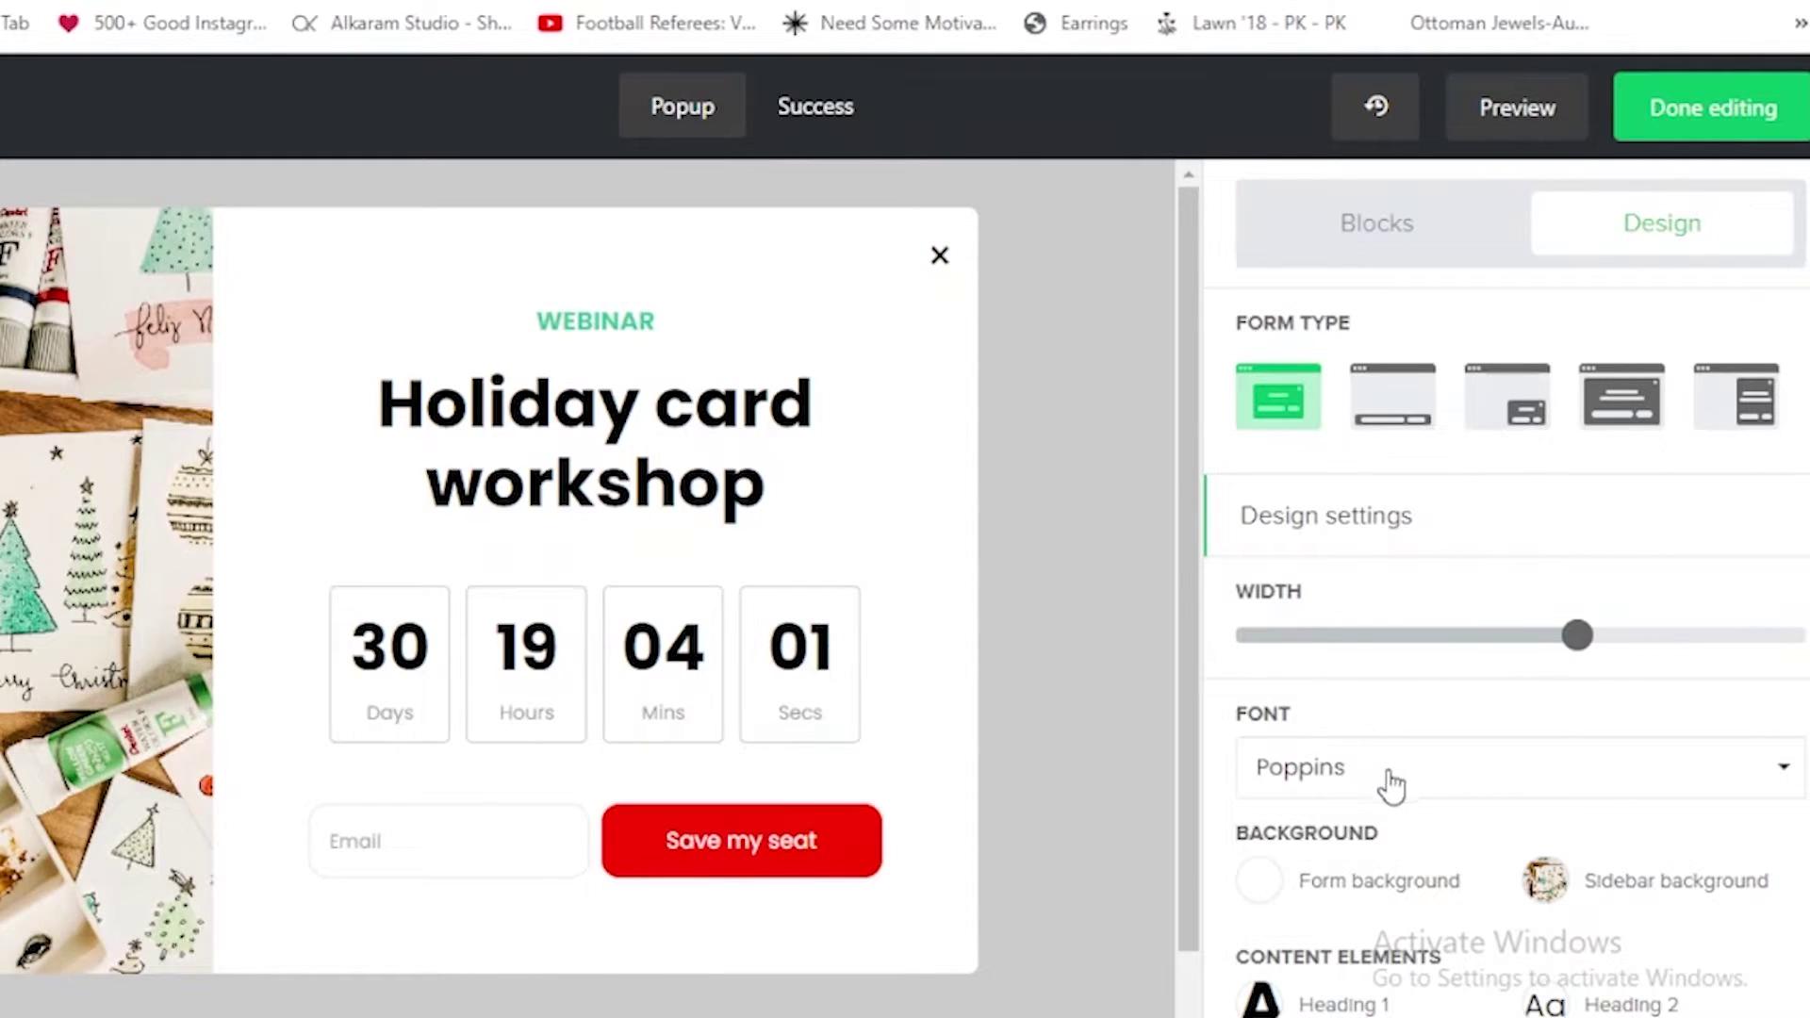
left_click(1360, 542)
left_click(1332, 608)
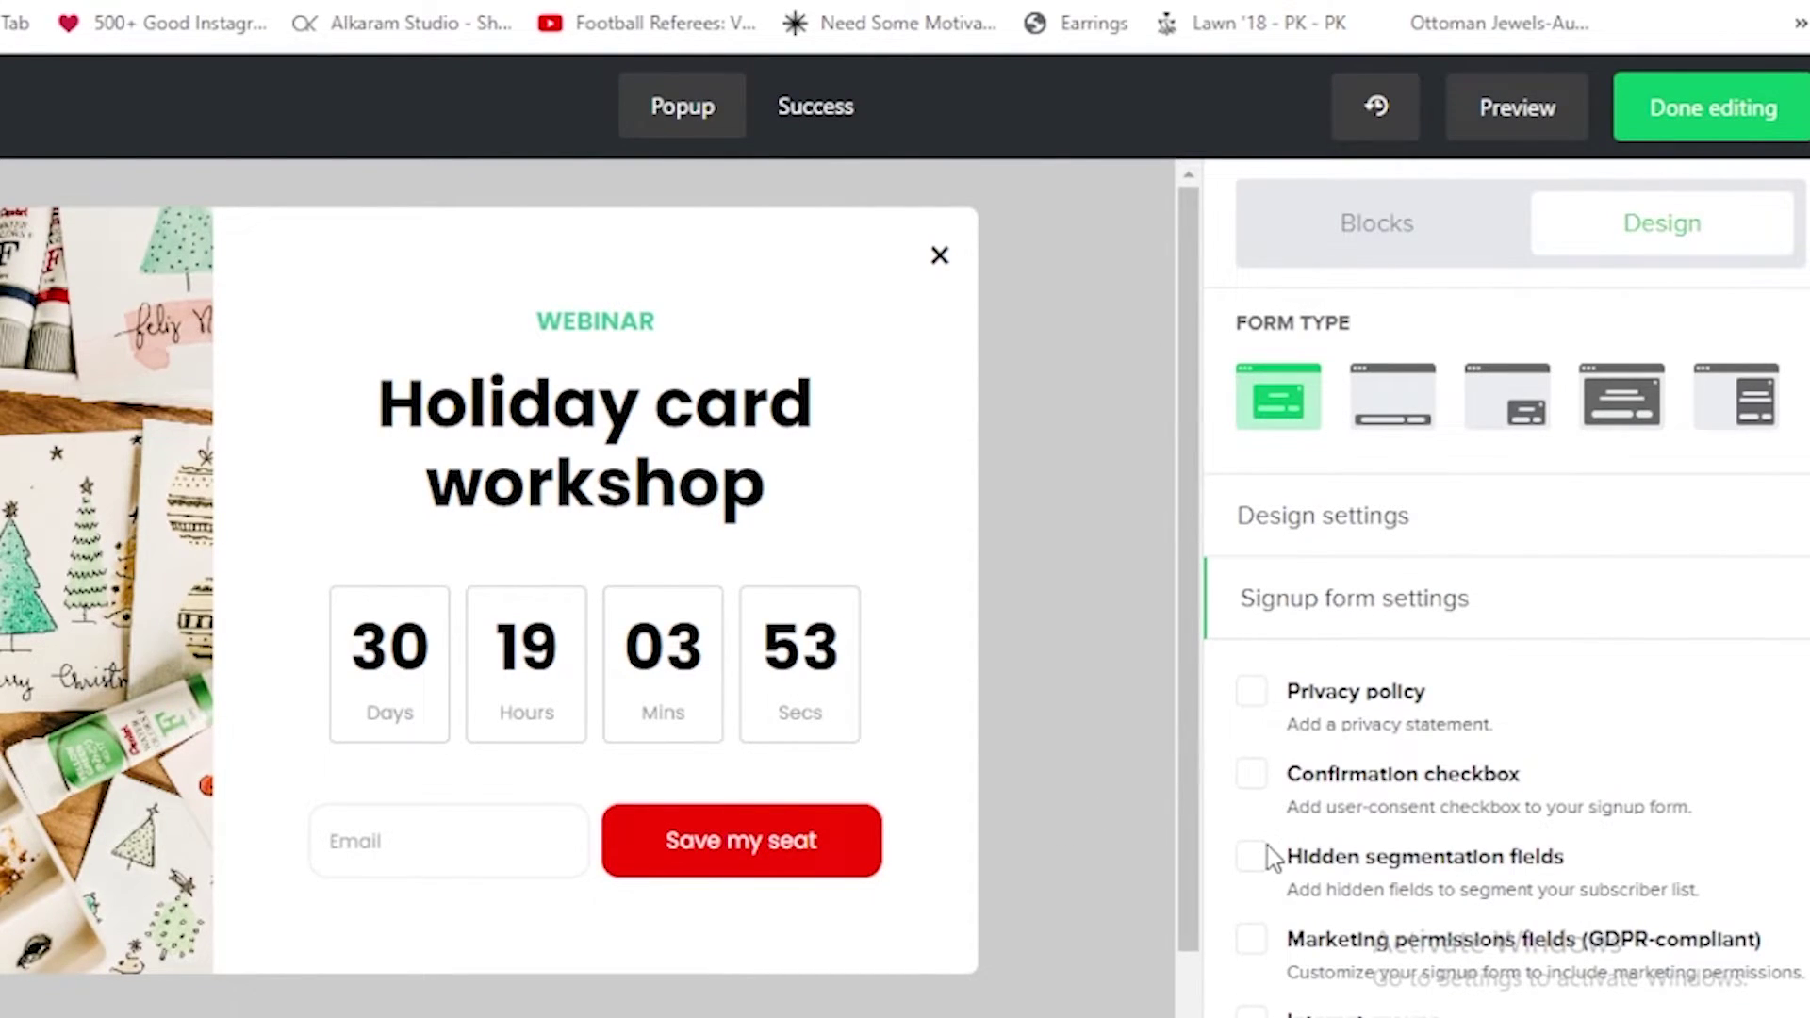
left_click(1331, 614)
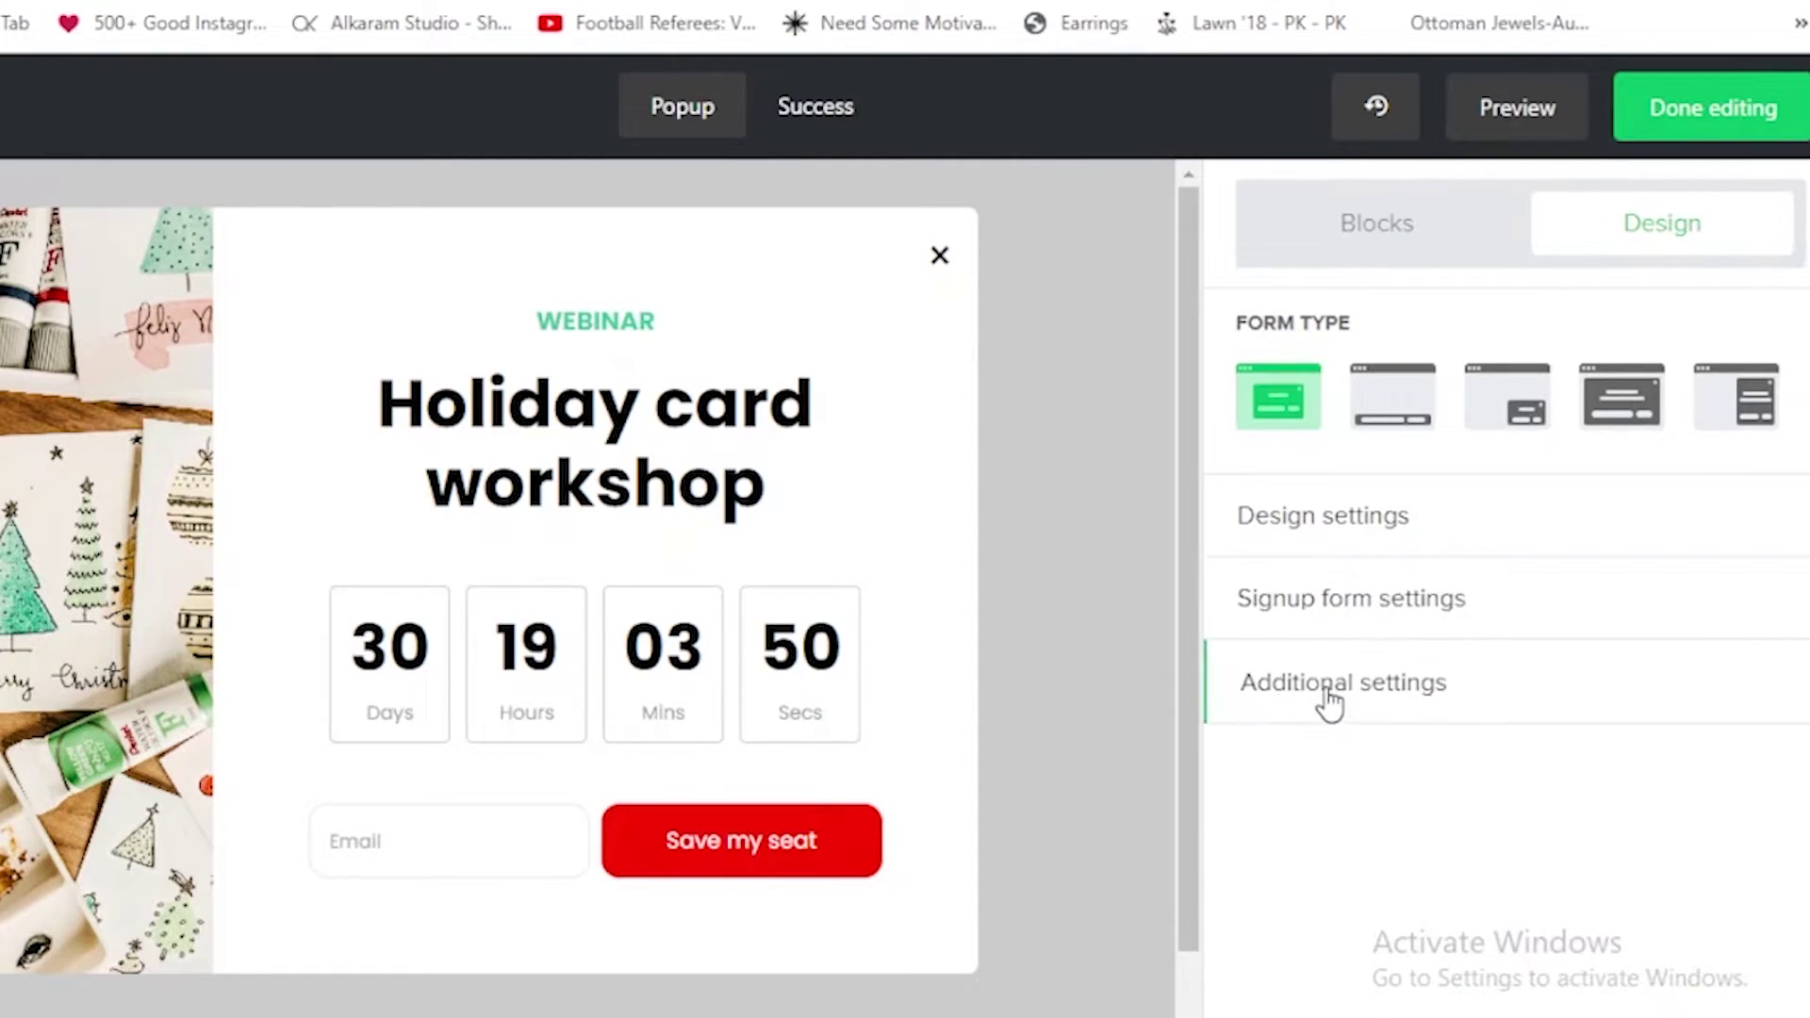
left_click(1329, 698)
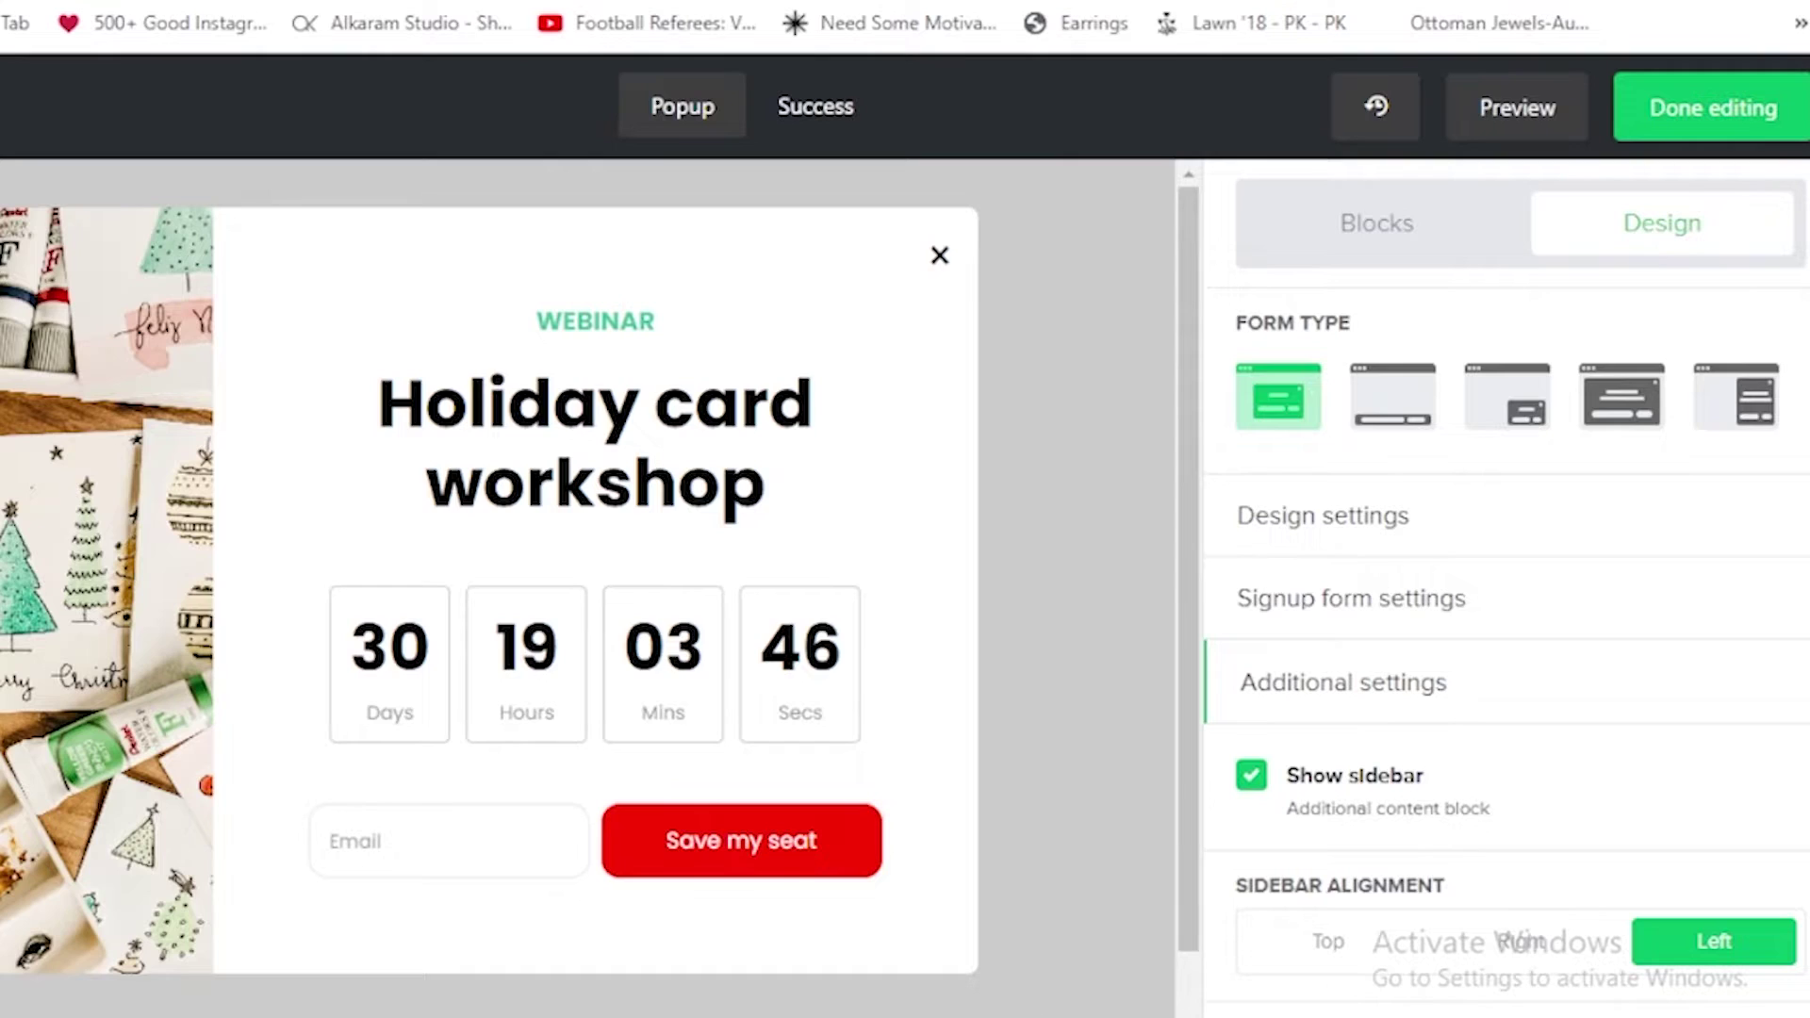
left_click(1359, 247)
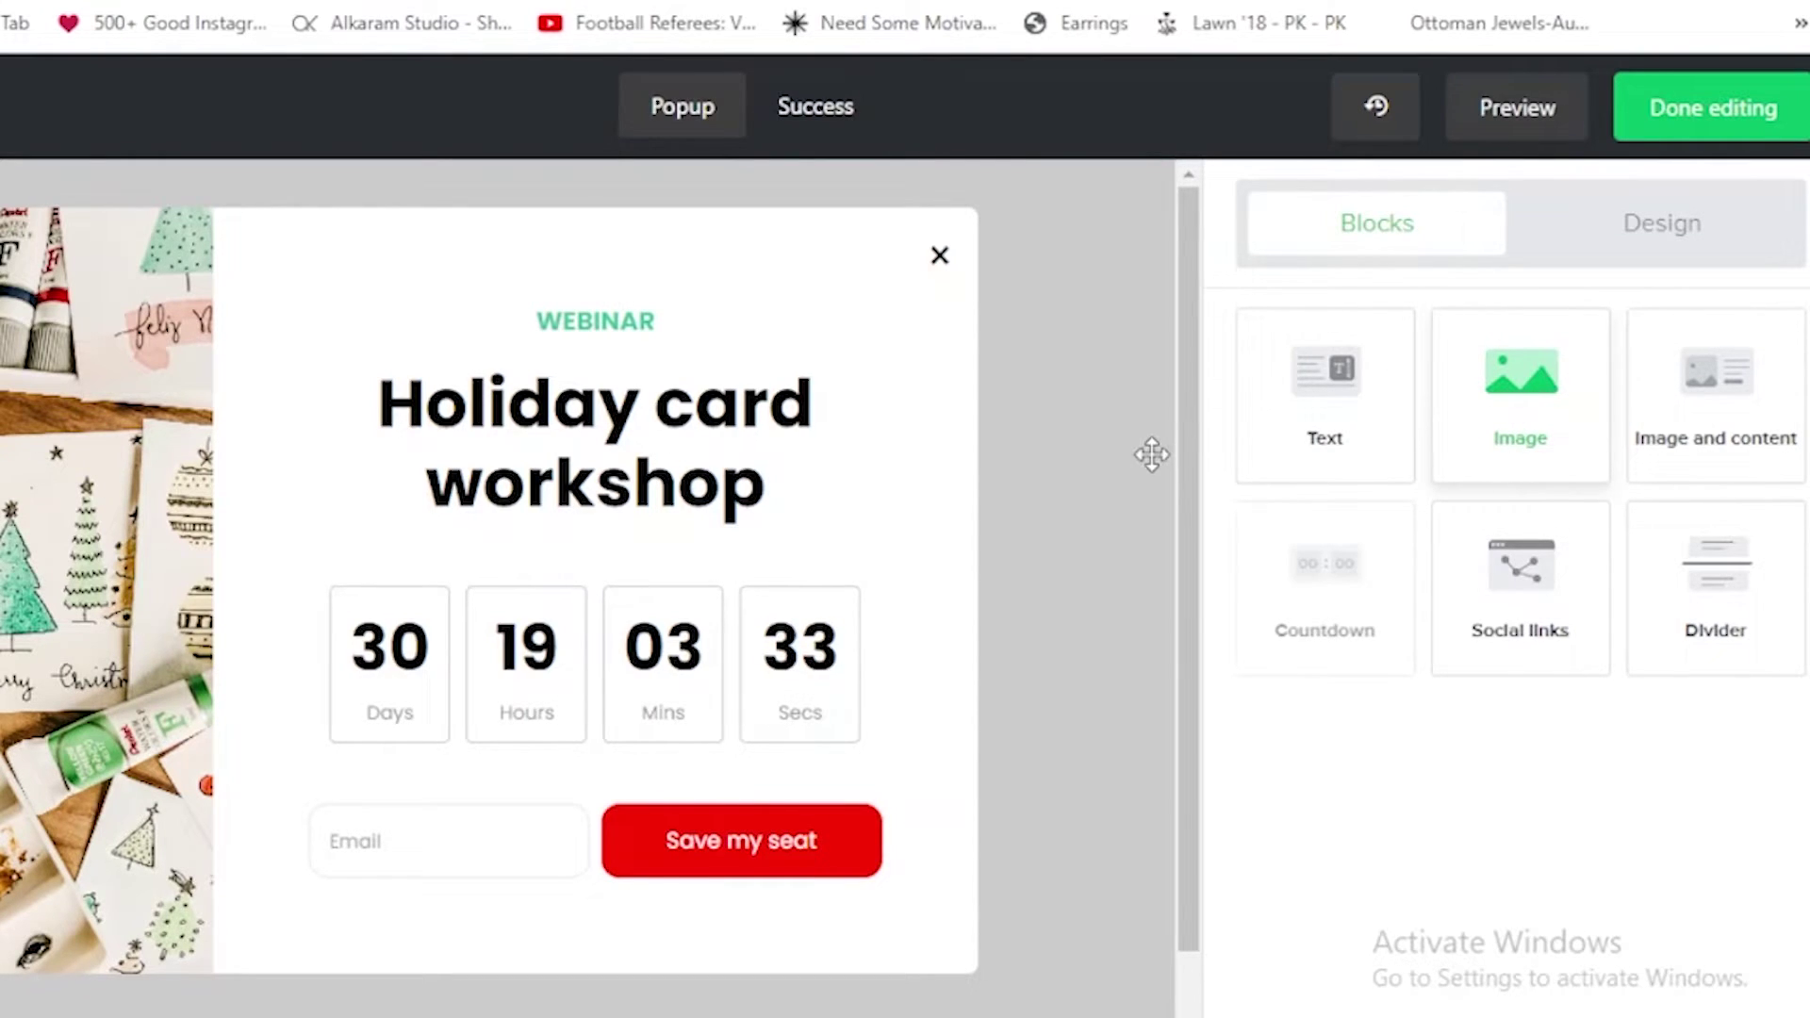
Add an Image block below the Holiday card workshop title and finish editing.
left_click_drag(780, 554, 779, 551)
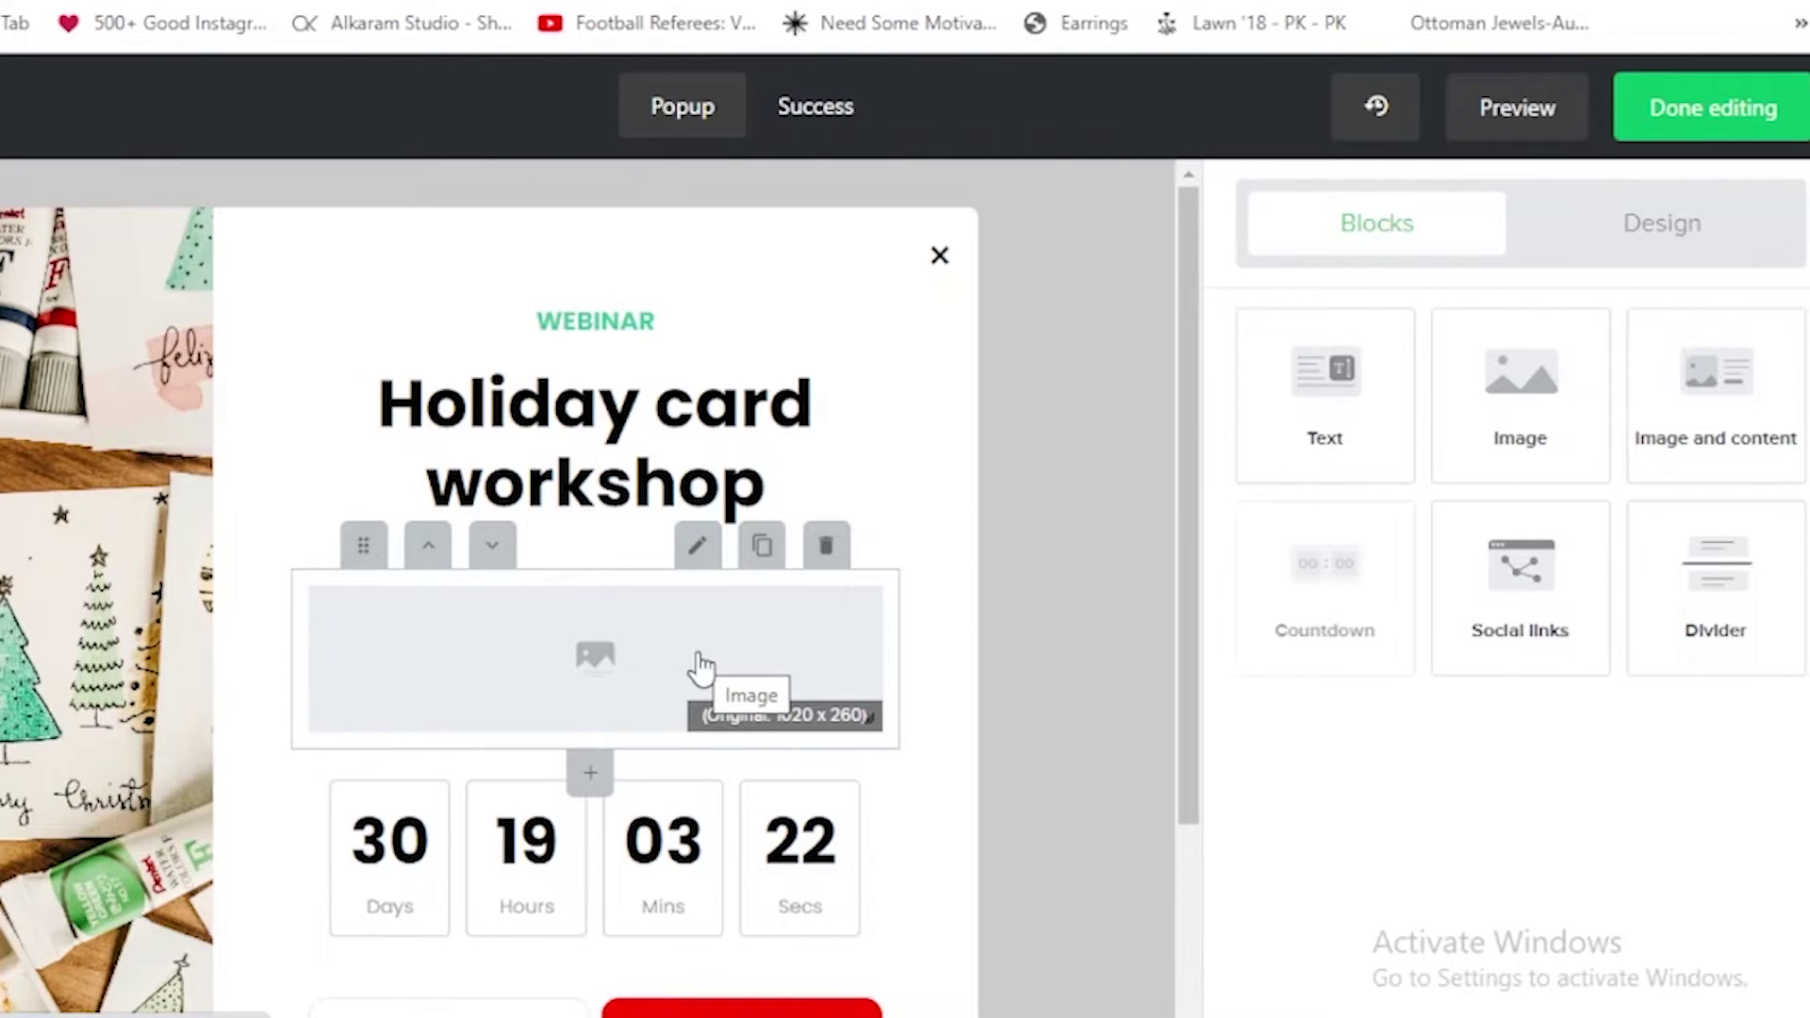
left_click(1721, 93)
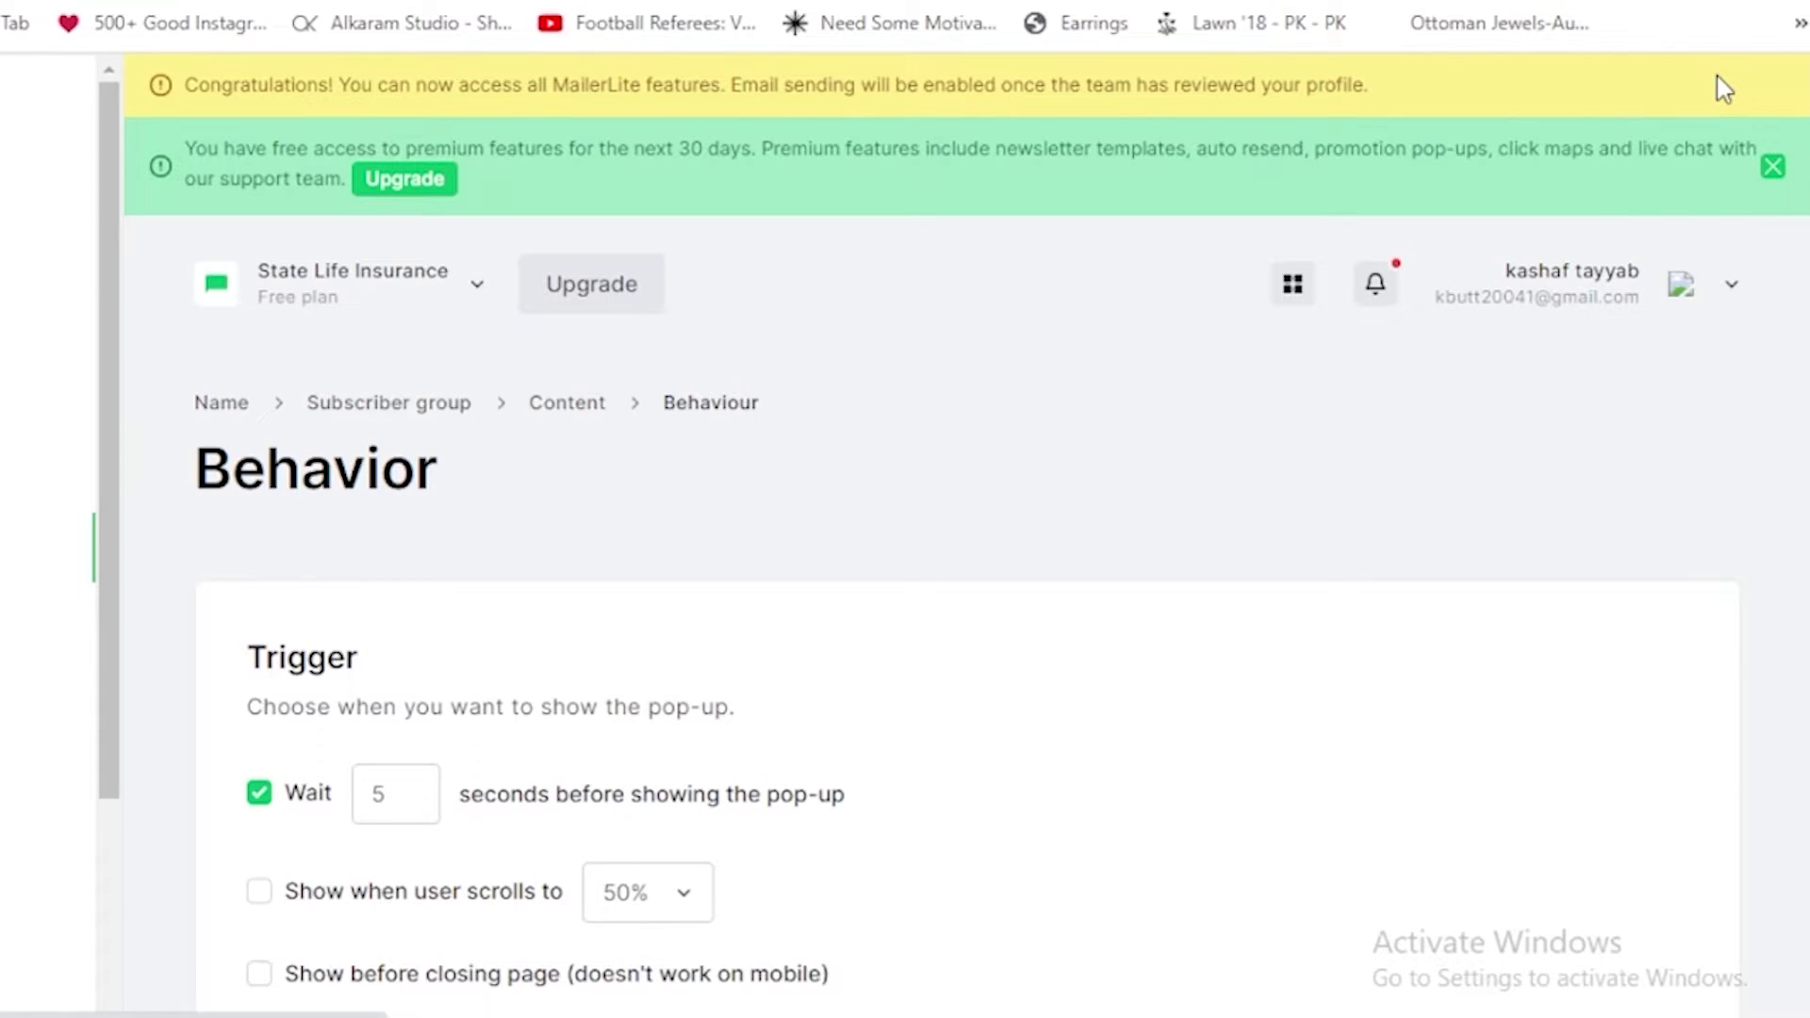
Review the Trigger, Frequency, Schedule and Visibility settings, keeping their defaults.
scroll(905, 565, "down", 3)
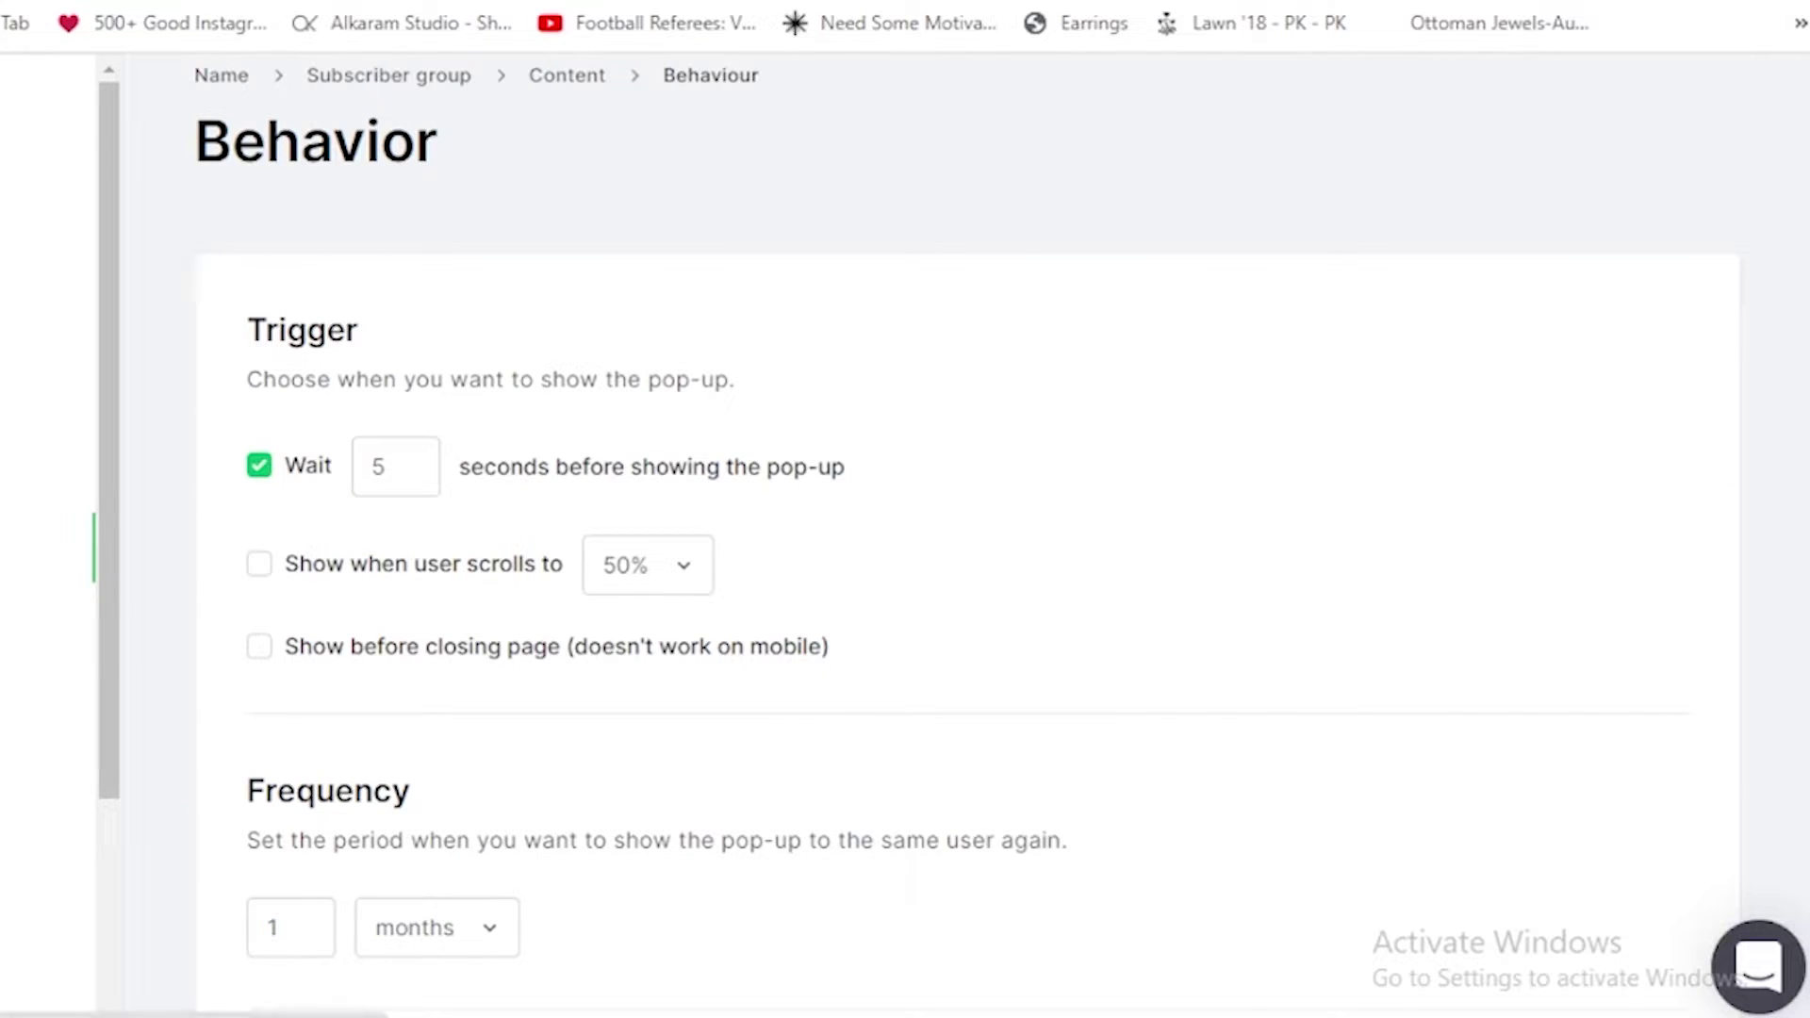
scroll(1791, 676, "down", 7)
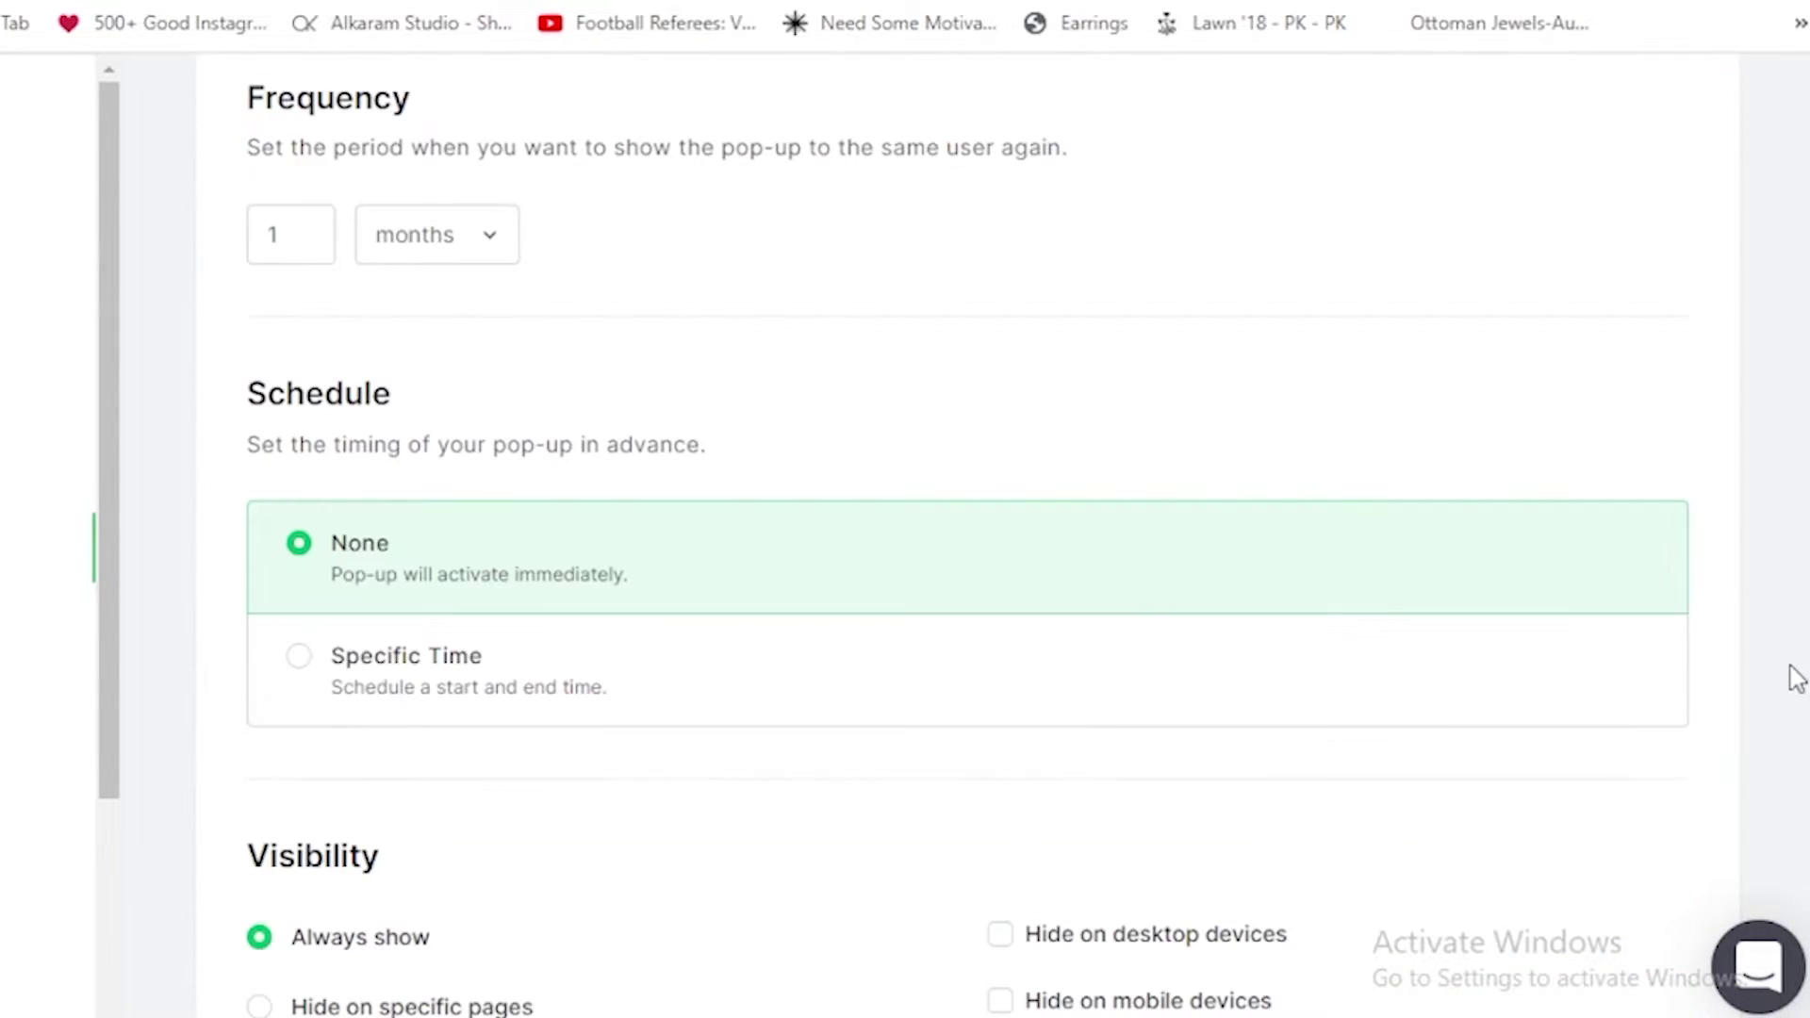
triple_click(1791, 692)
scroll(1790, 706, "down", 3)
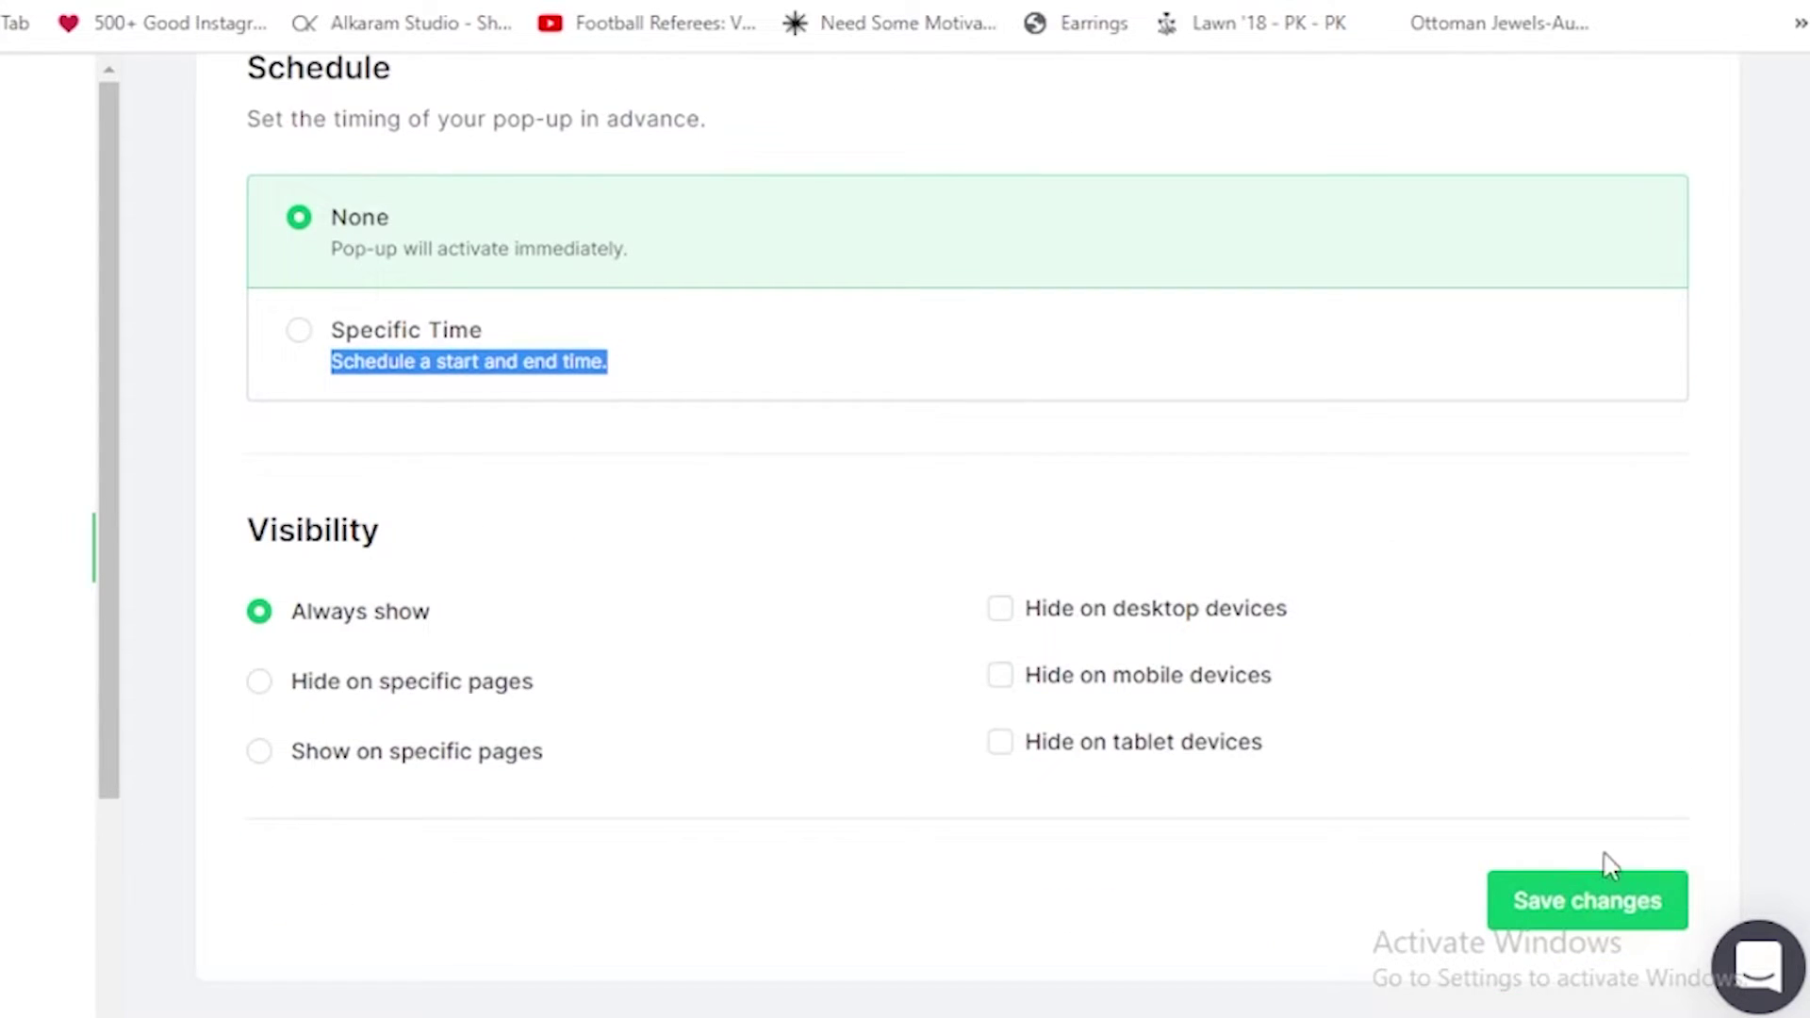
Save the behaviour settings and scroll down the Setup page past the JavaScript snippet.
left_click(1539, 898)
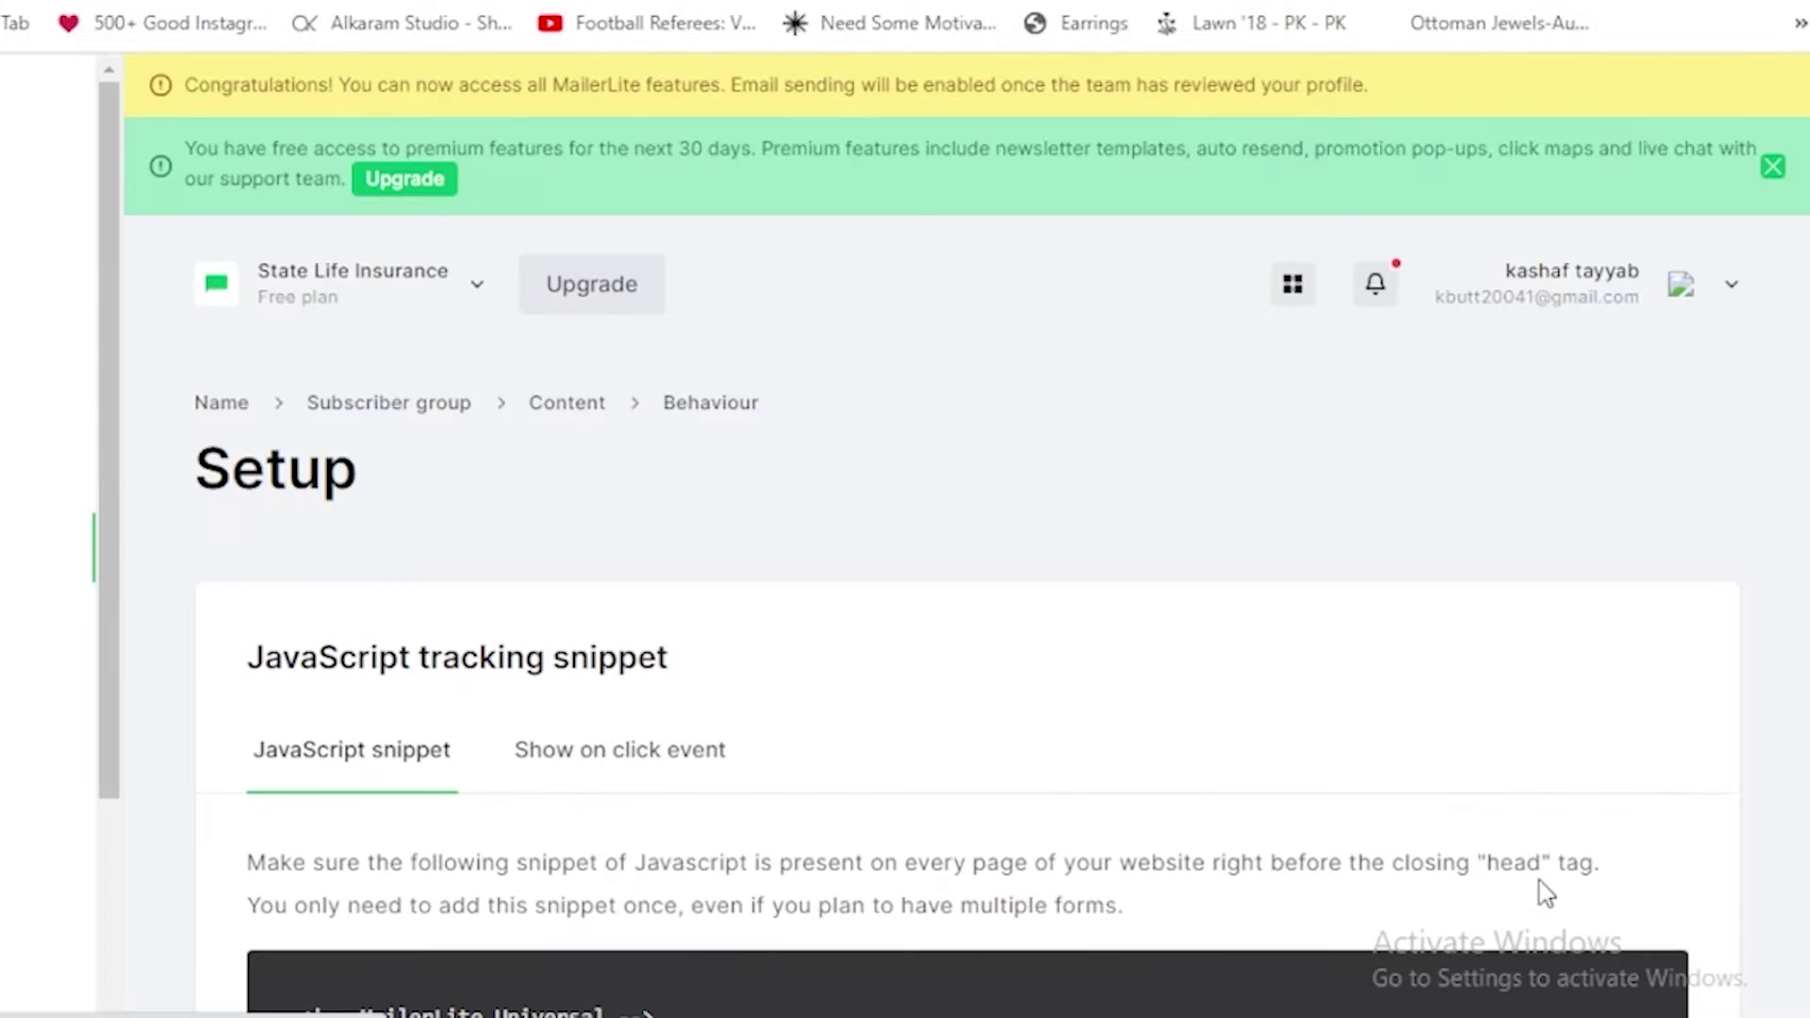
scroll(1791, 919, "down", 7)
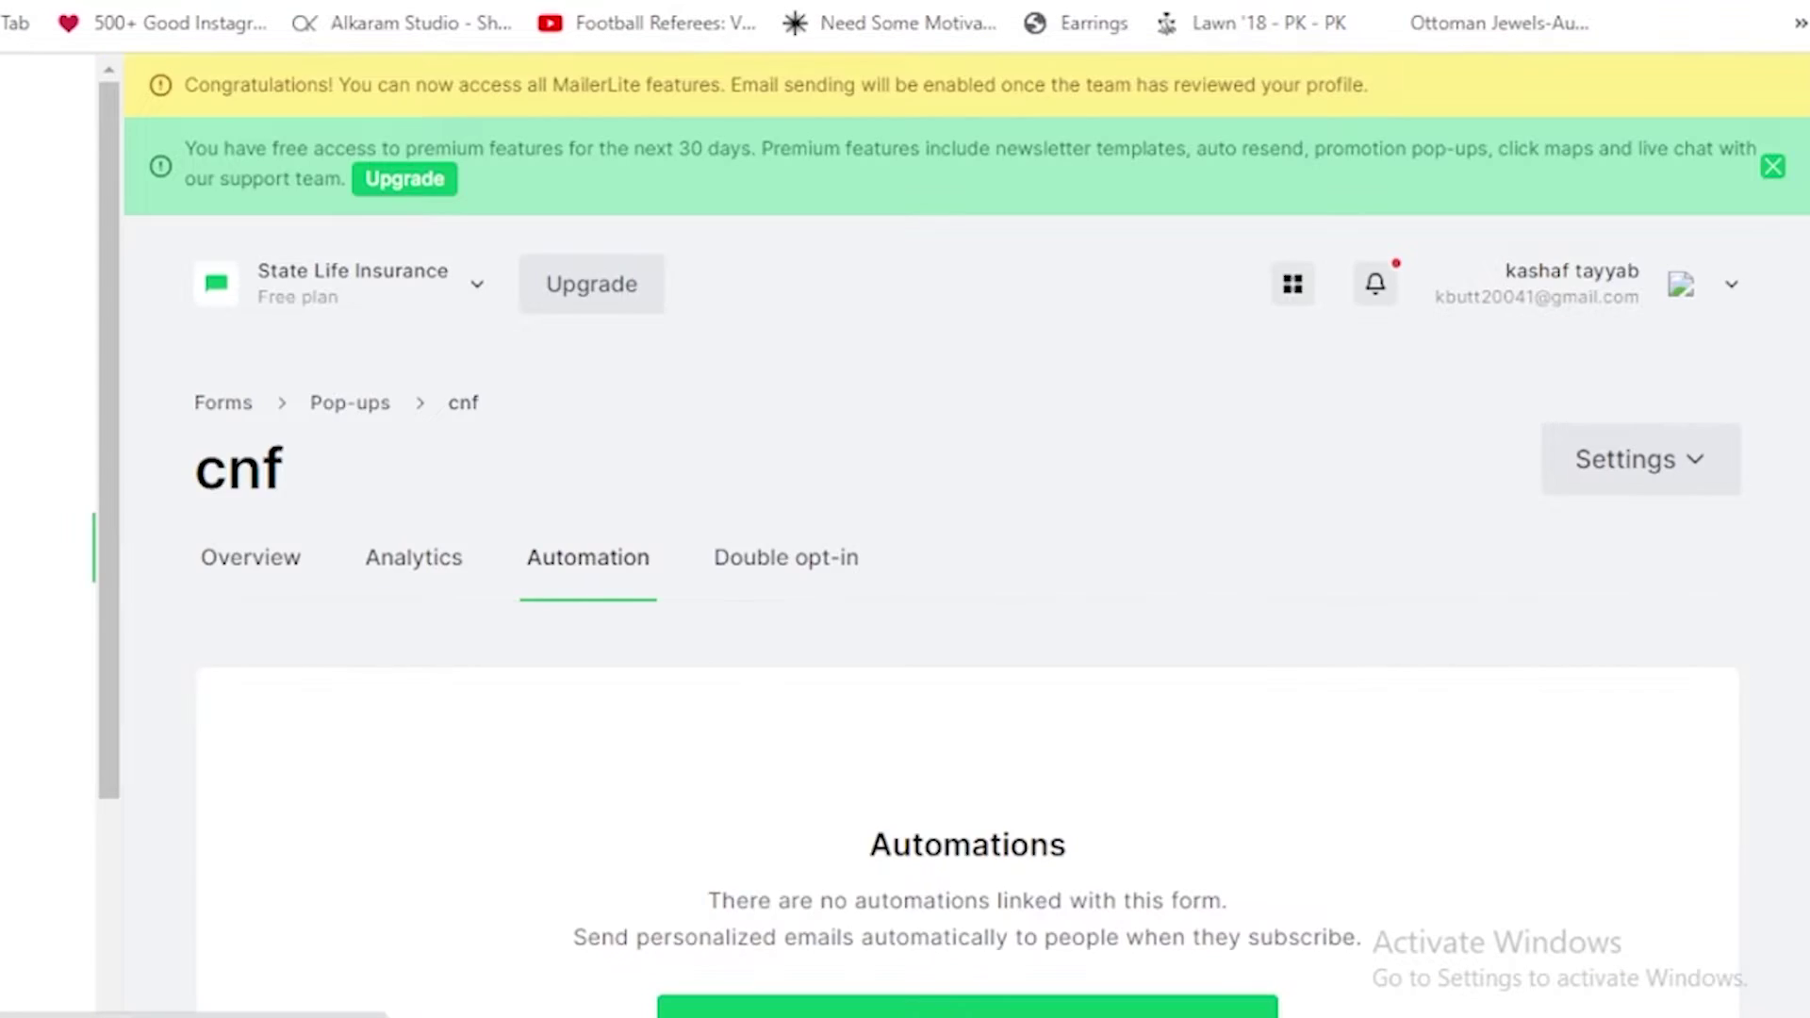
Review the cnf pop-up's Double opt-in settings, switching it on and back off.
scroll(967, 537, "down", 1)
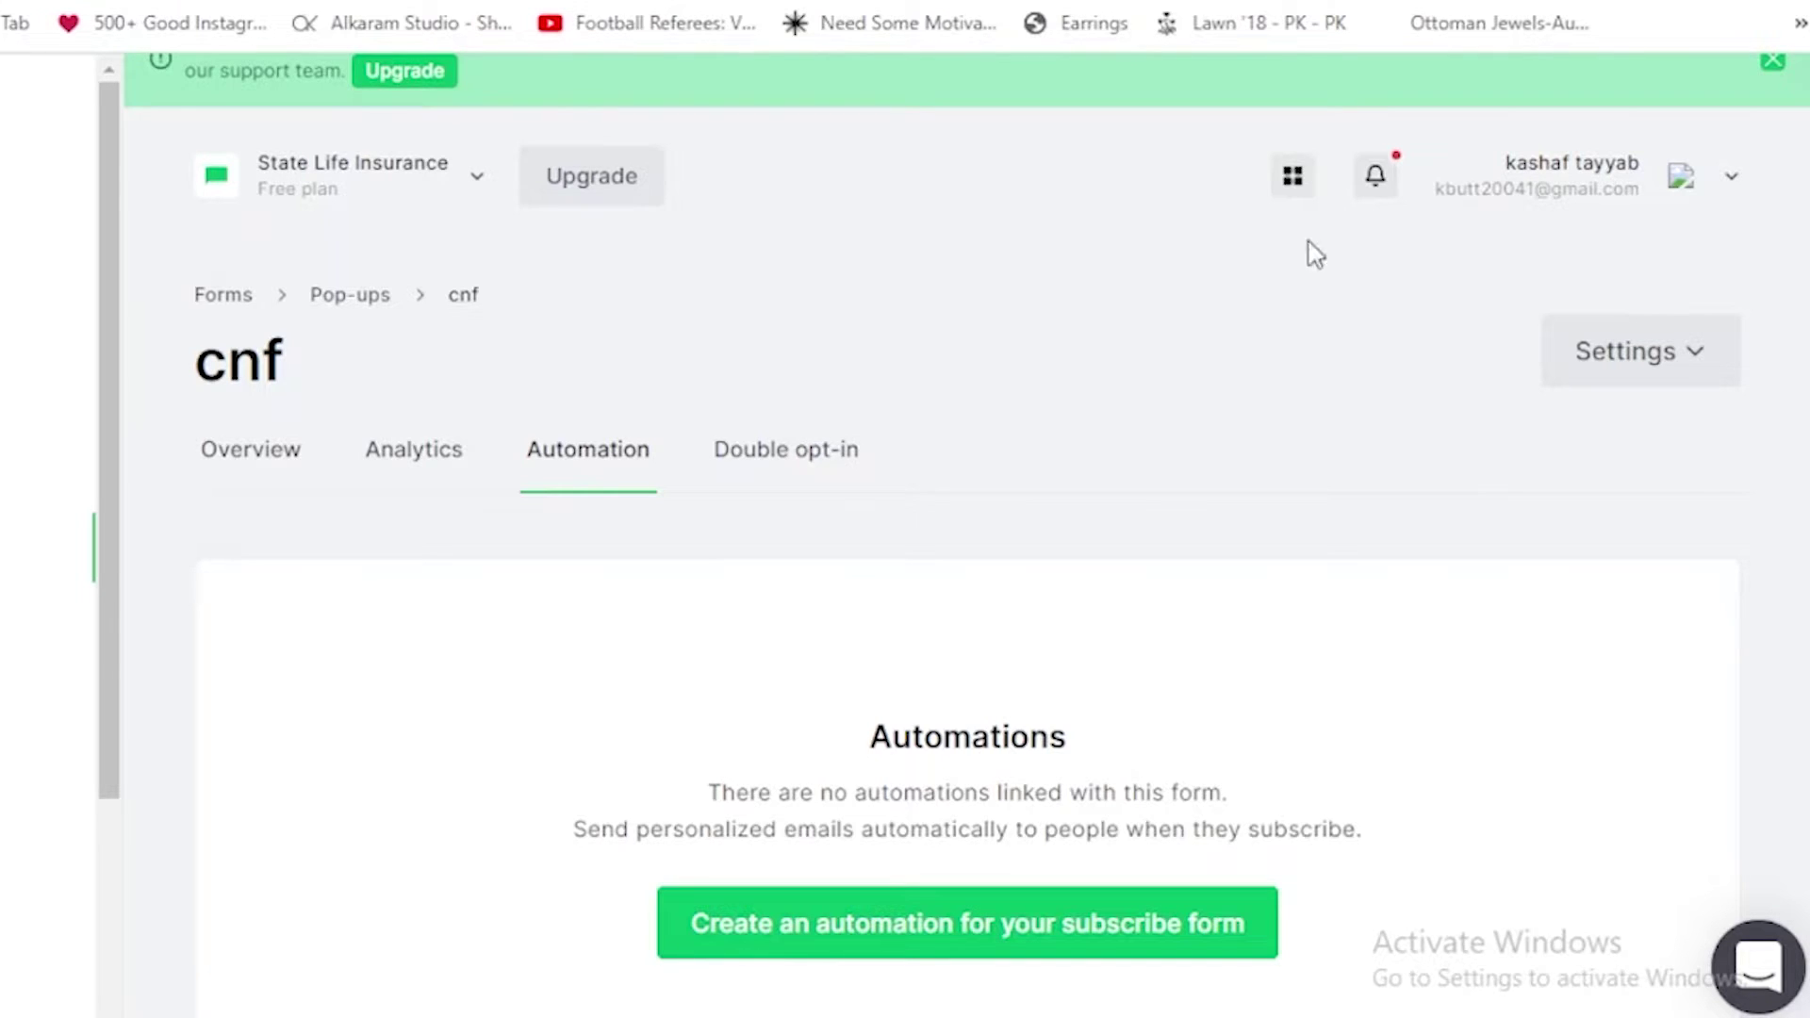
left_click(747, 479)
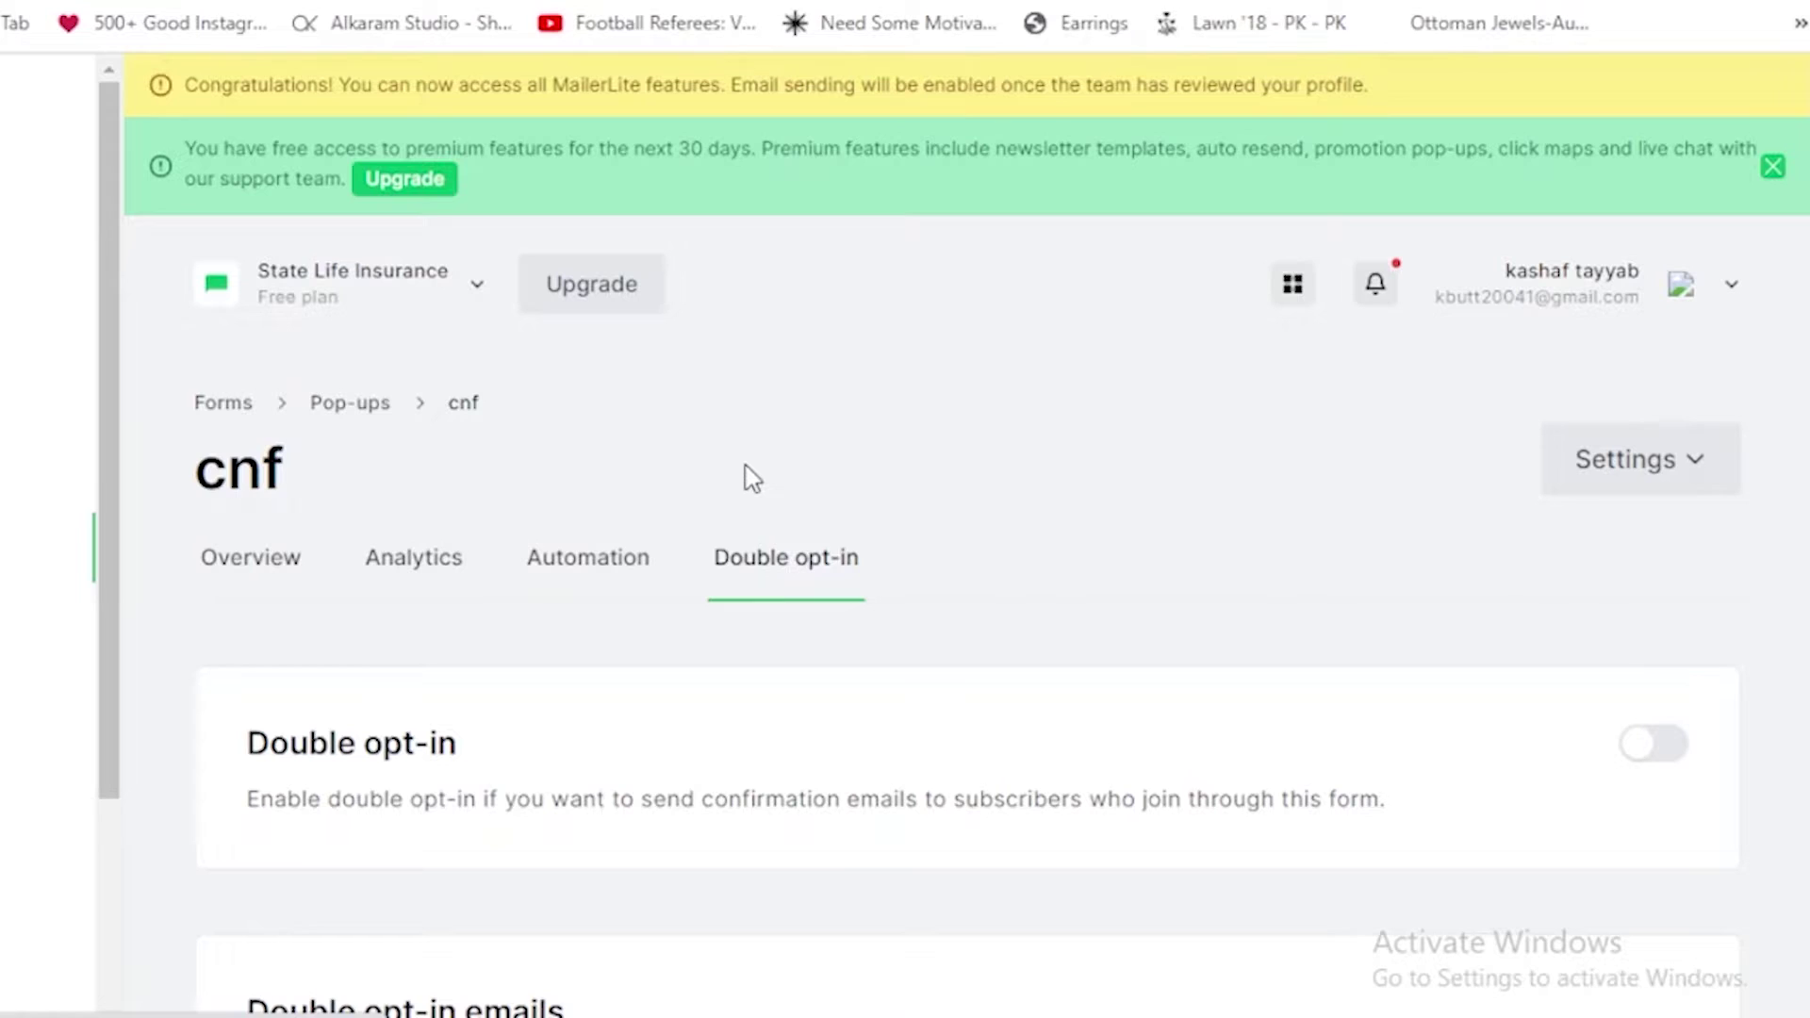
scroll(1638, 533, "down", 5)
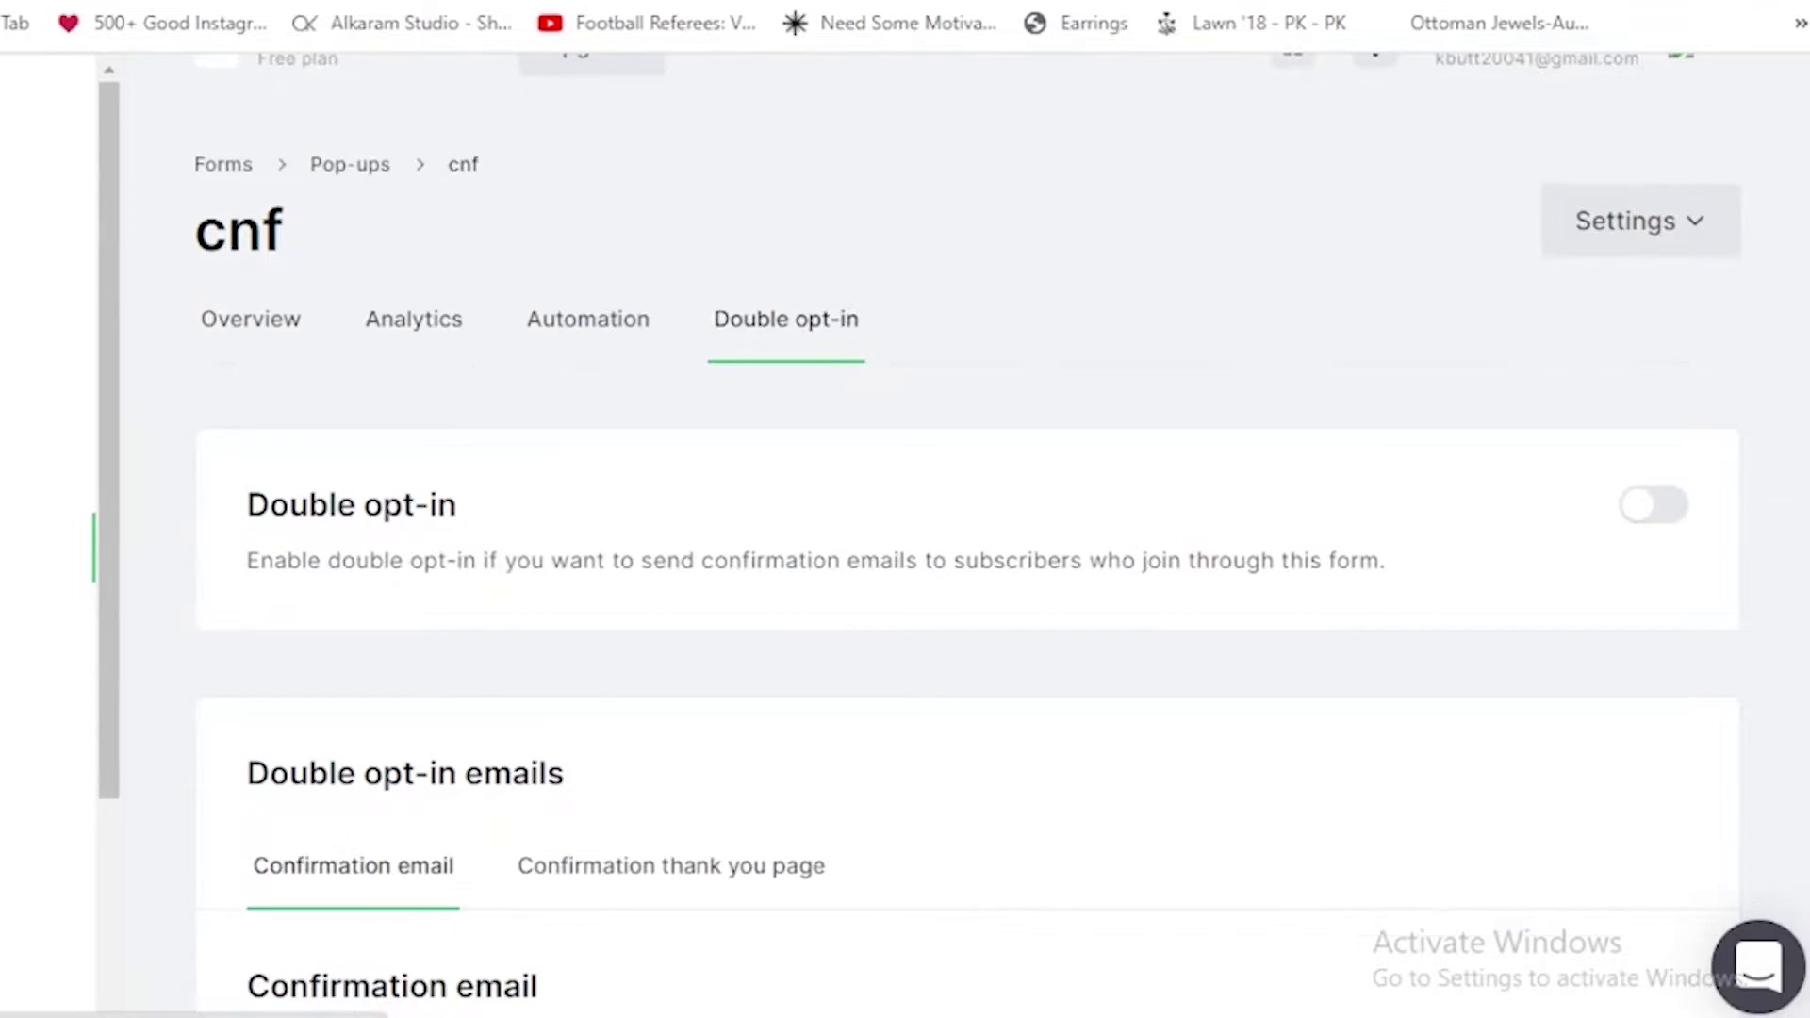
left_click(1645, 262)
left_click(1638, 262)
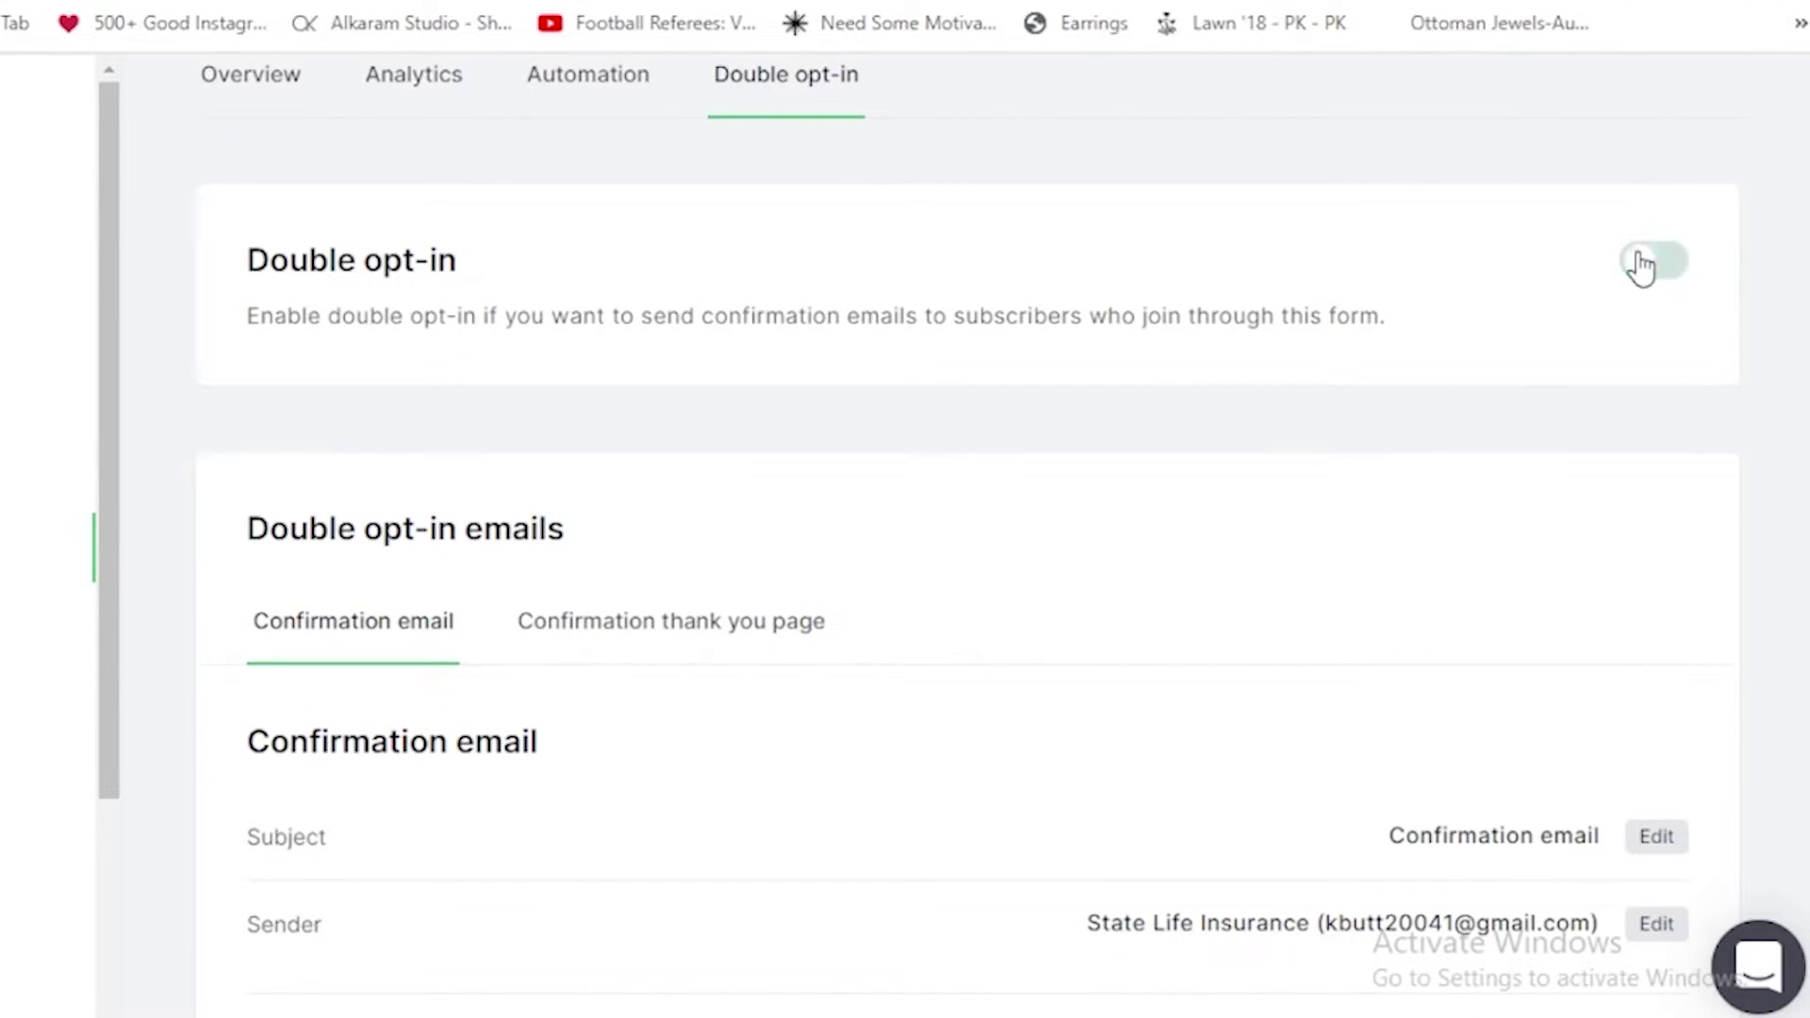
scroll(967, 528, "down", 4)
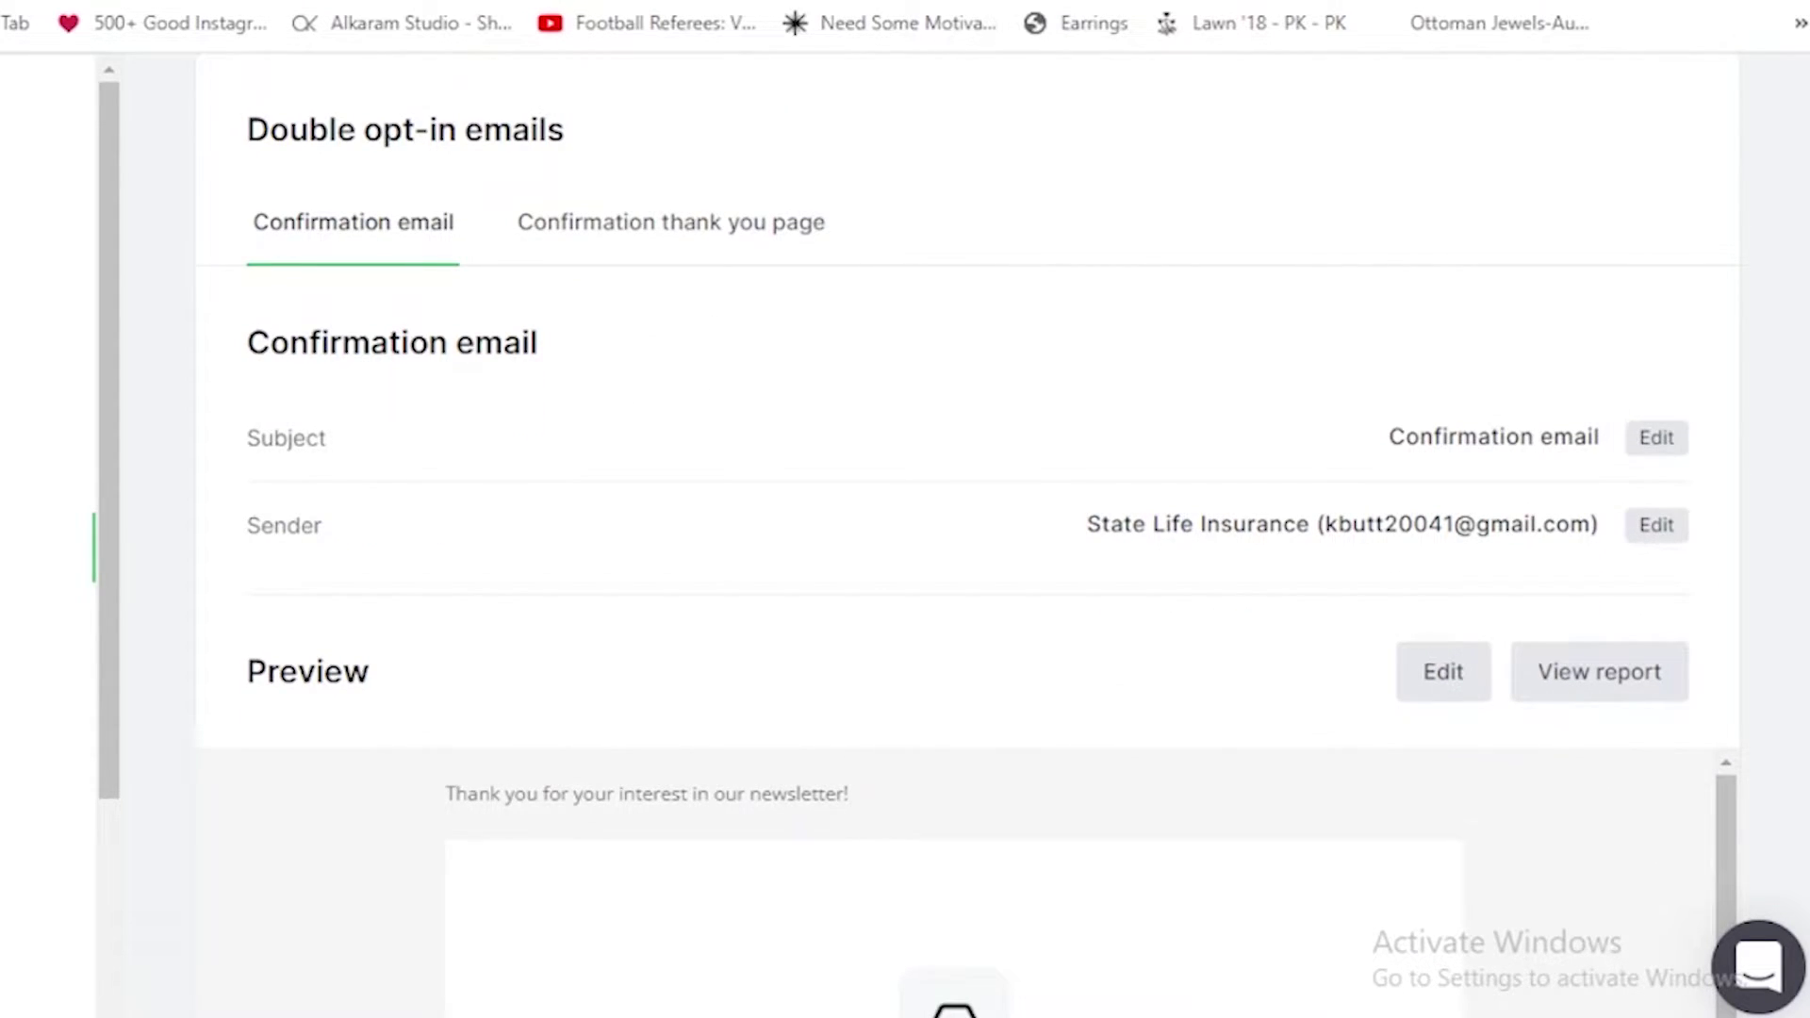
scroll(967, 528, "up", 2)
scroll(1338, 377, "up", 2)
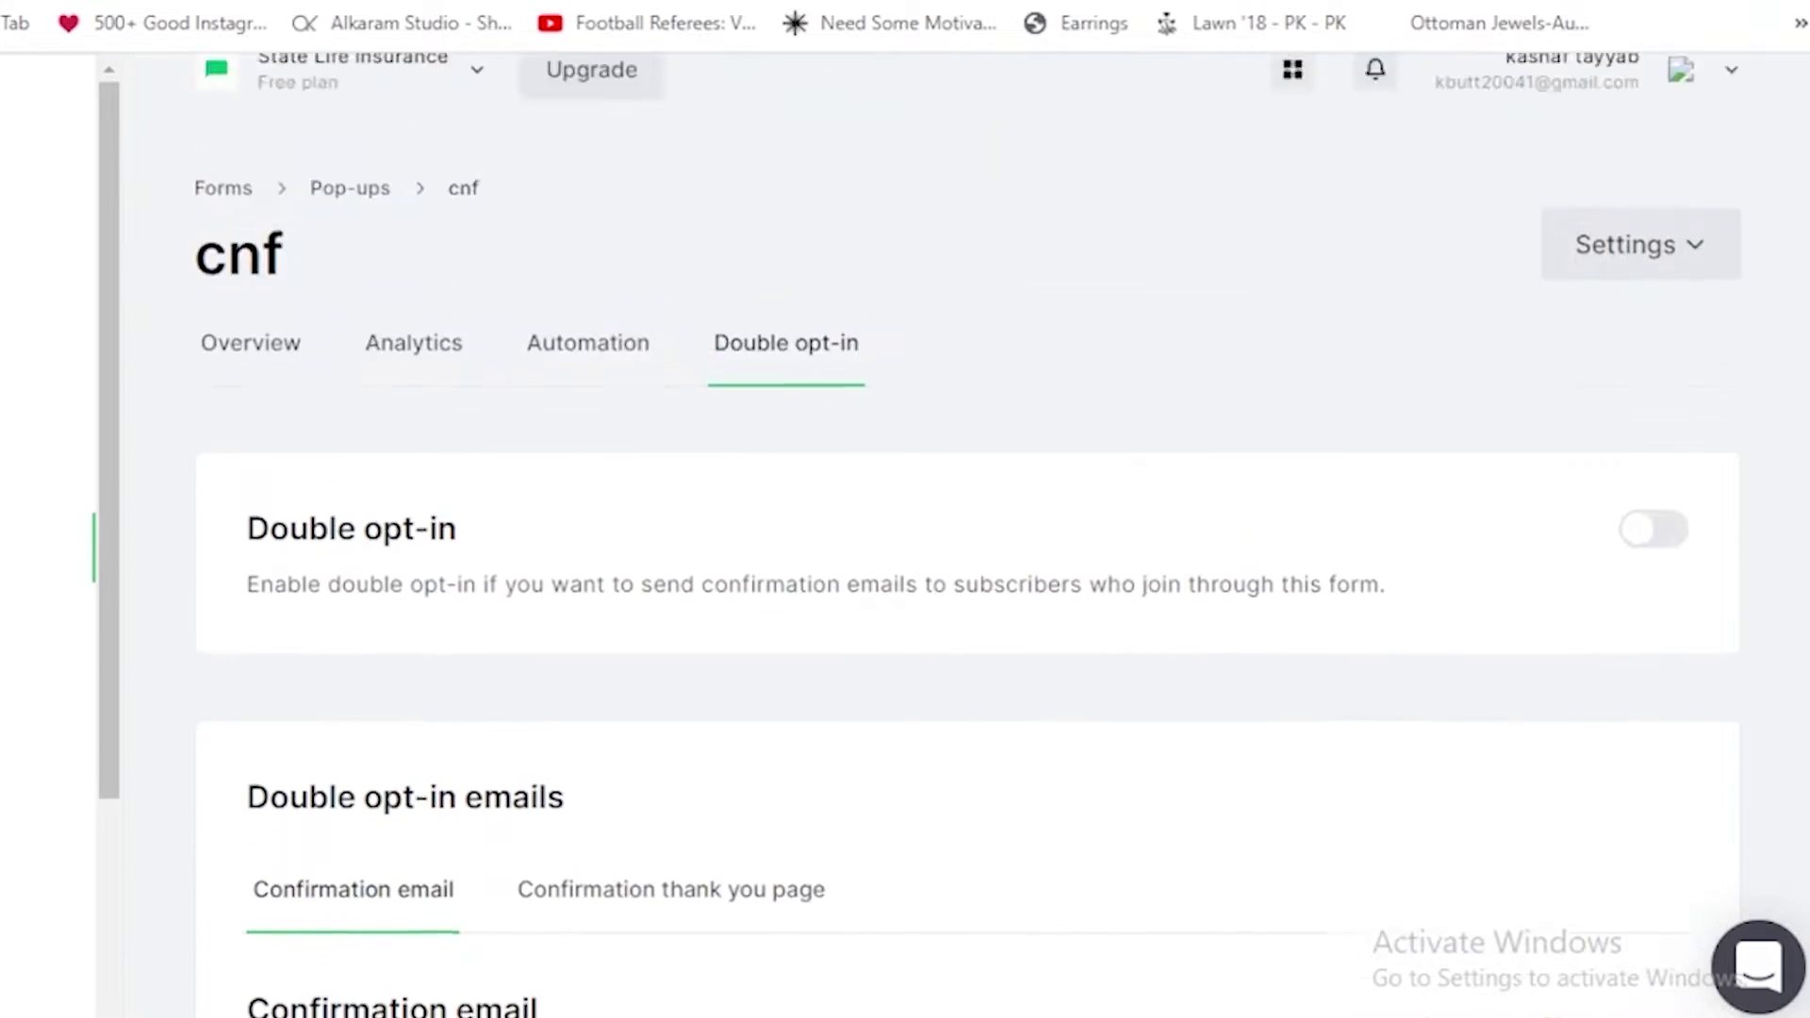
Go to the Sites page, which shows zero landing pages and websites.
right_click(1338, 228)
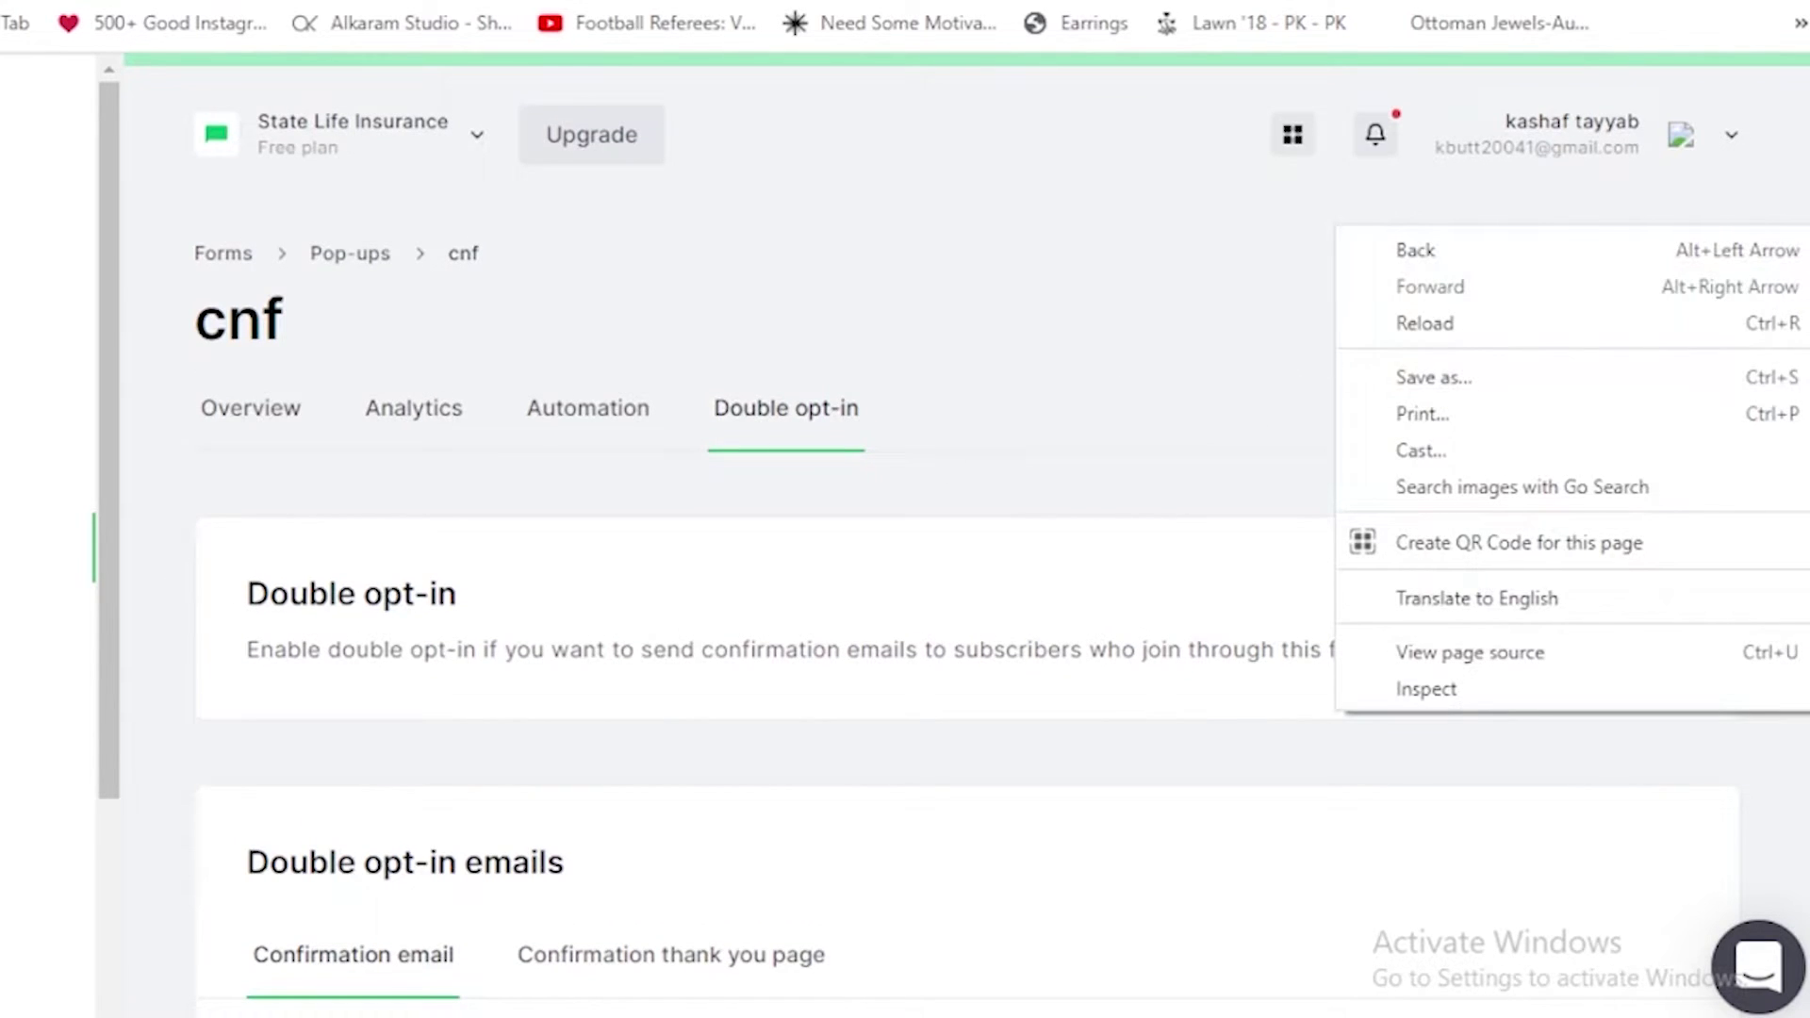
key("Escape")
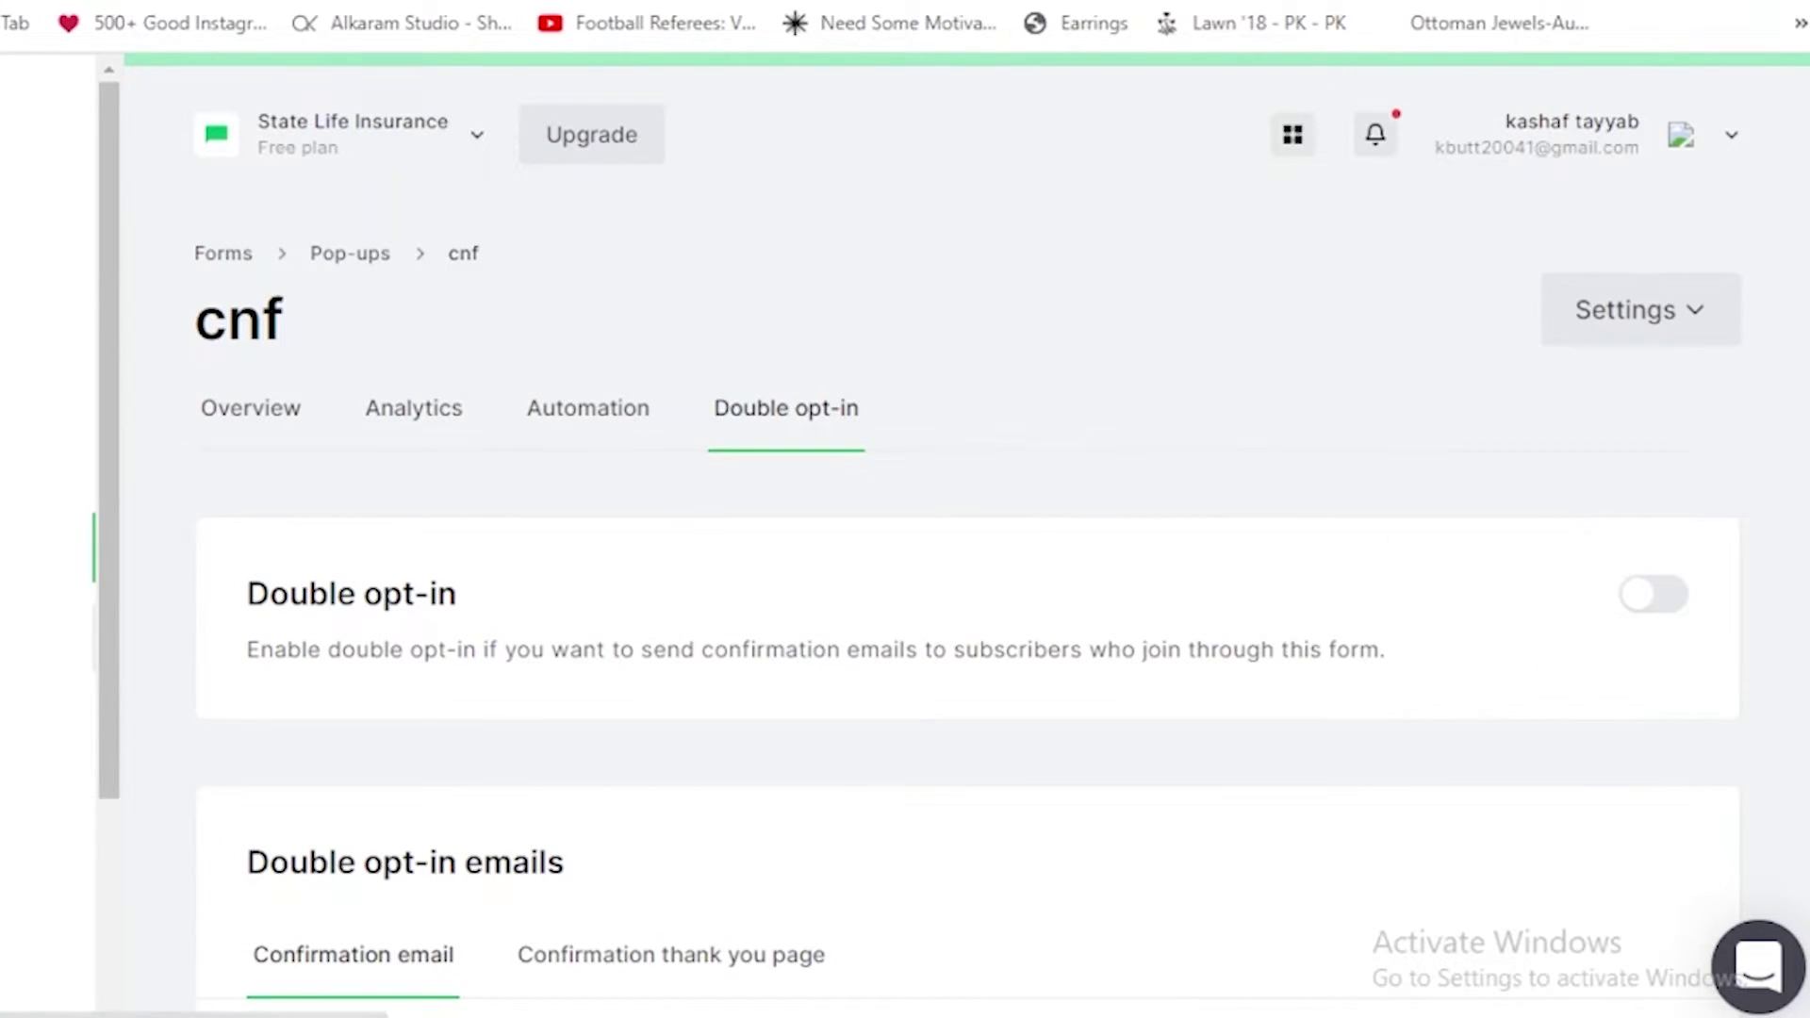
left_click(47, 638)
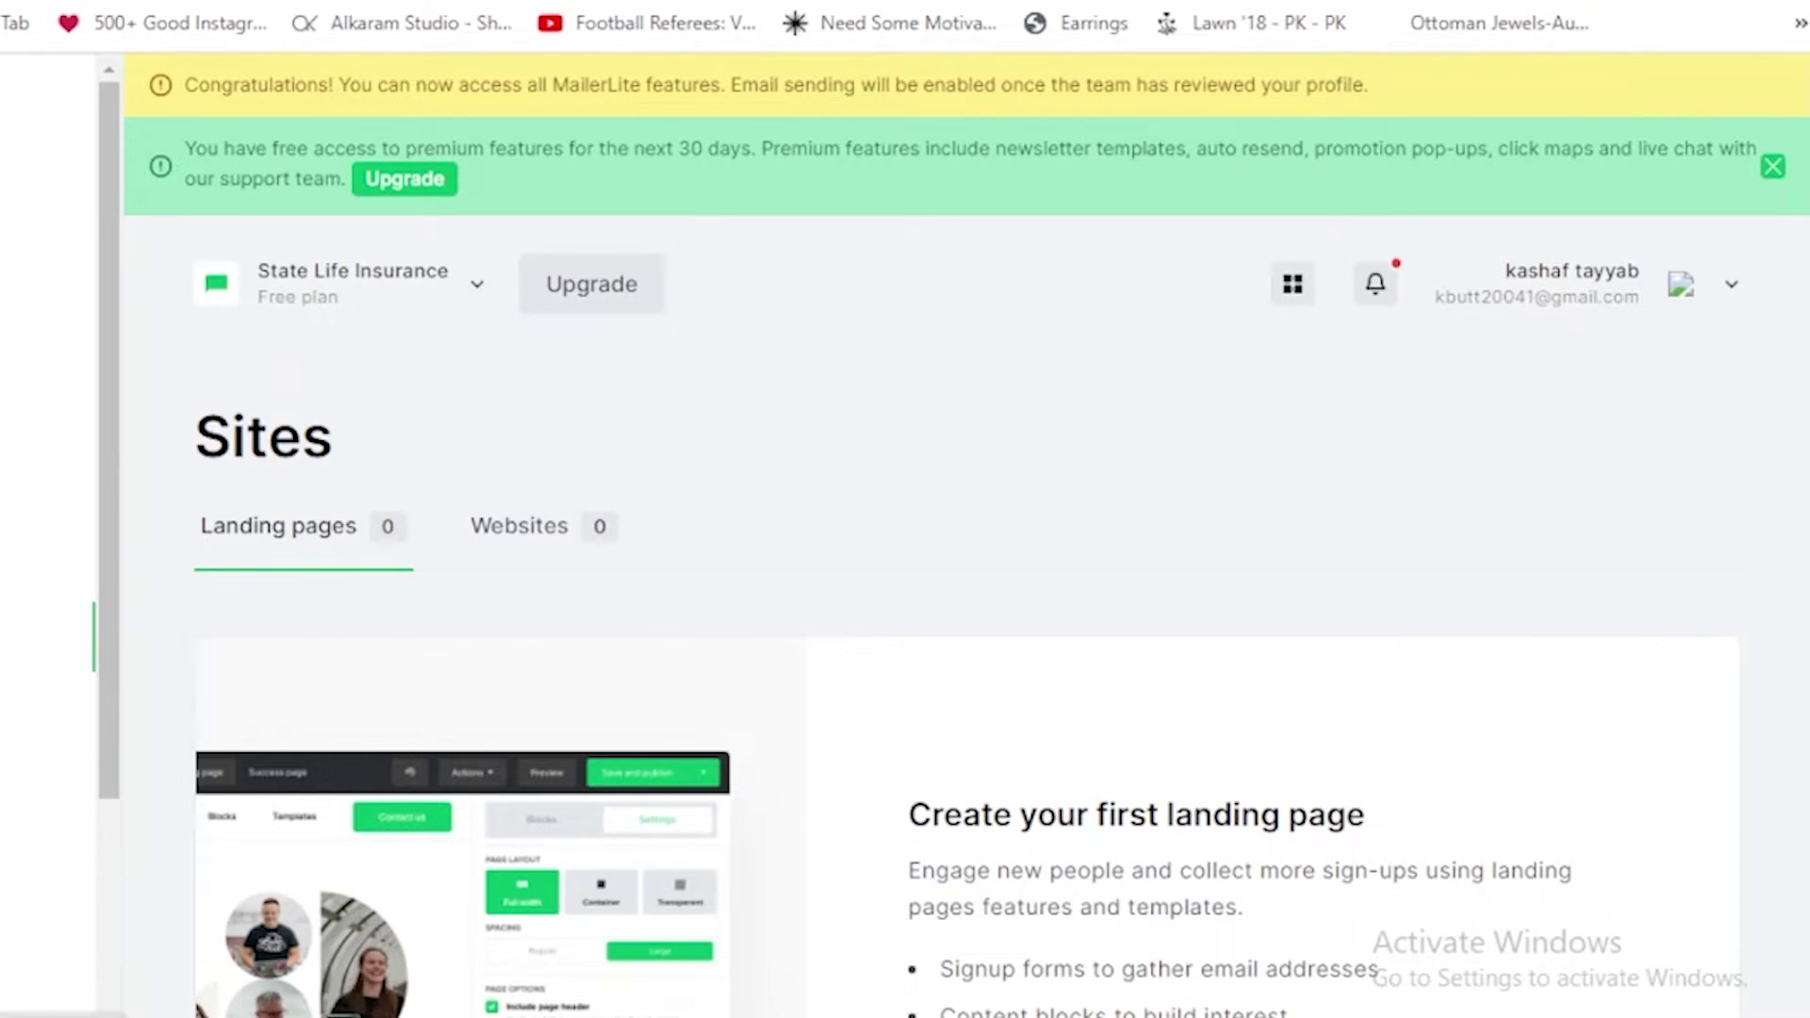
Scroll the sidebar down and open Integrations, which lands on the signed-out MailerLite website.
scroll(1291, 434, "down", 4)
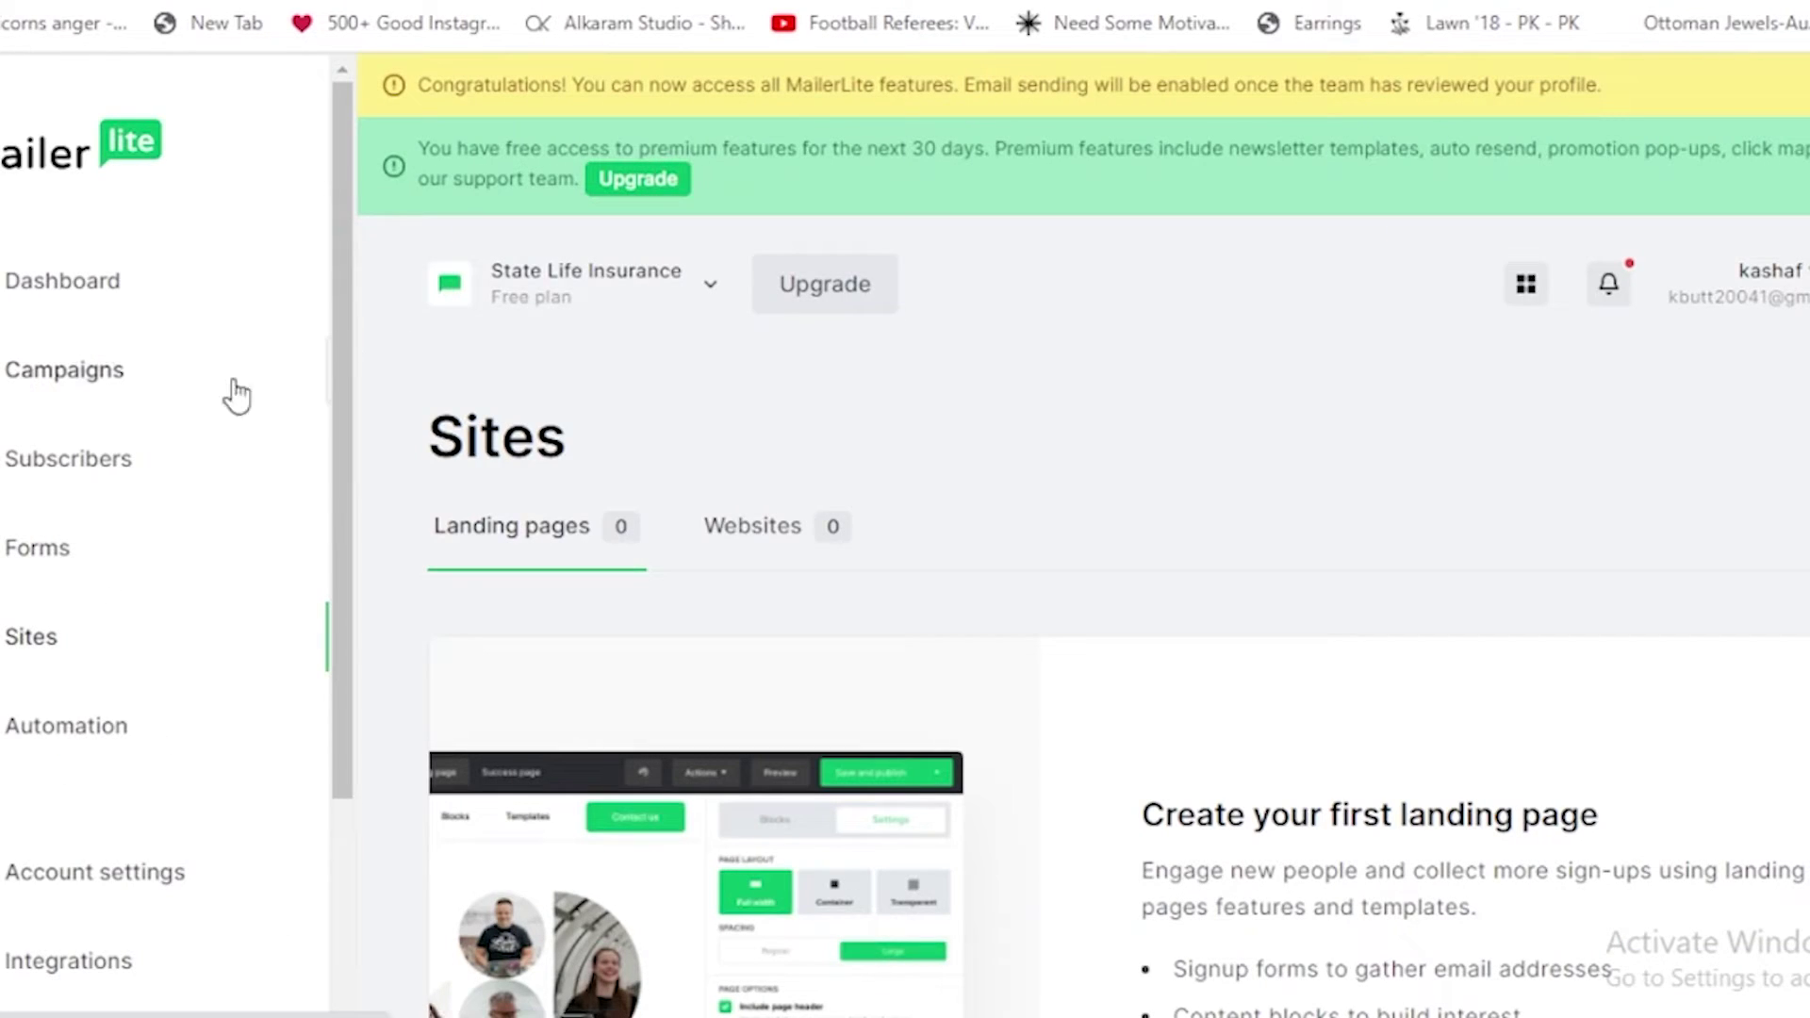
left_click_drag(343, 432, 281, 629)
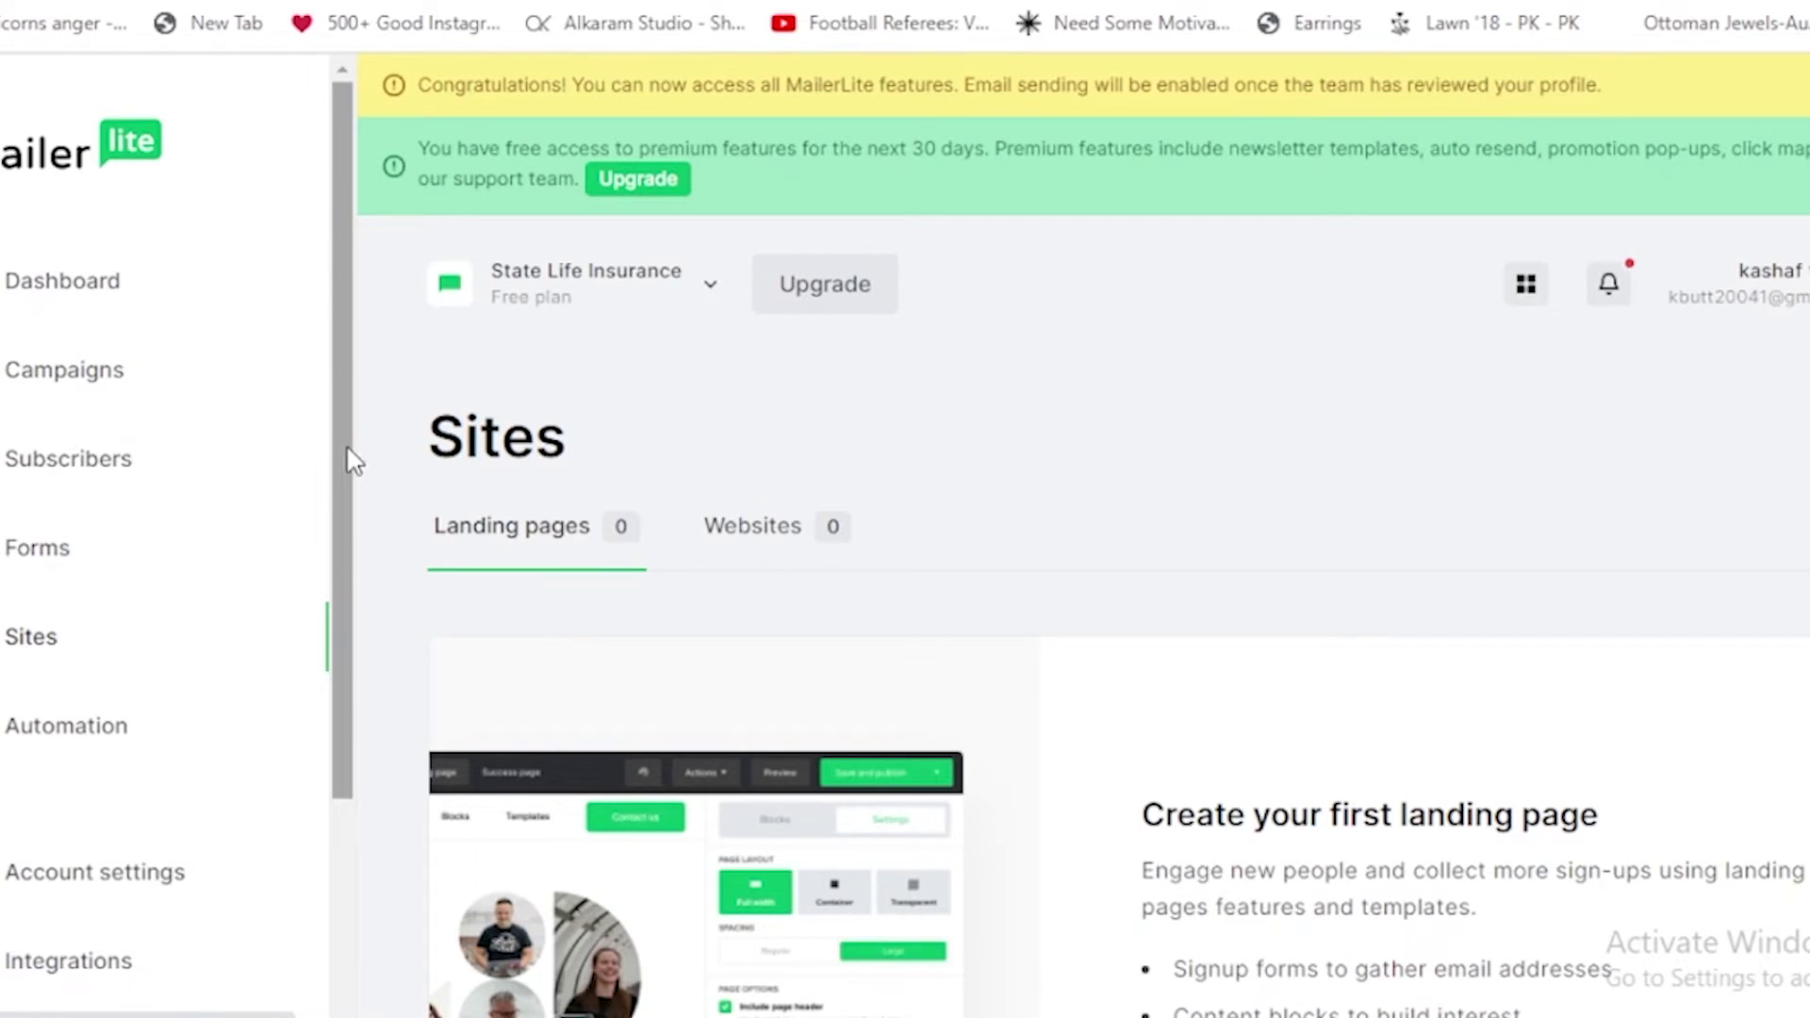
scroll(331, 573, "down", 3)
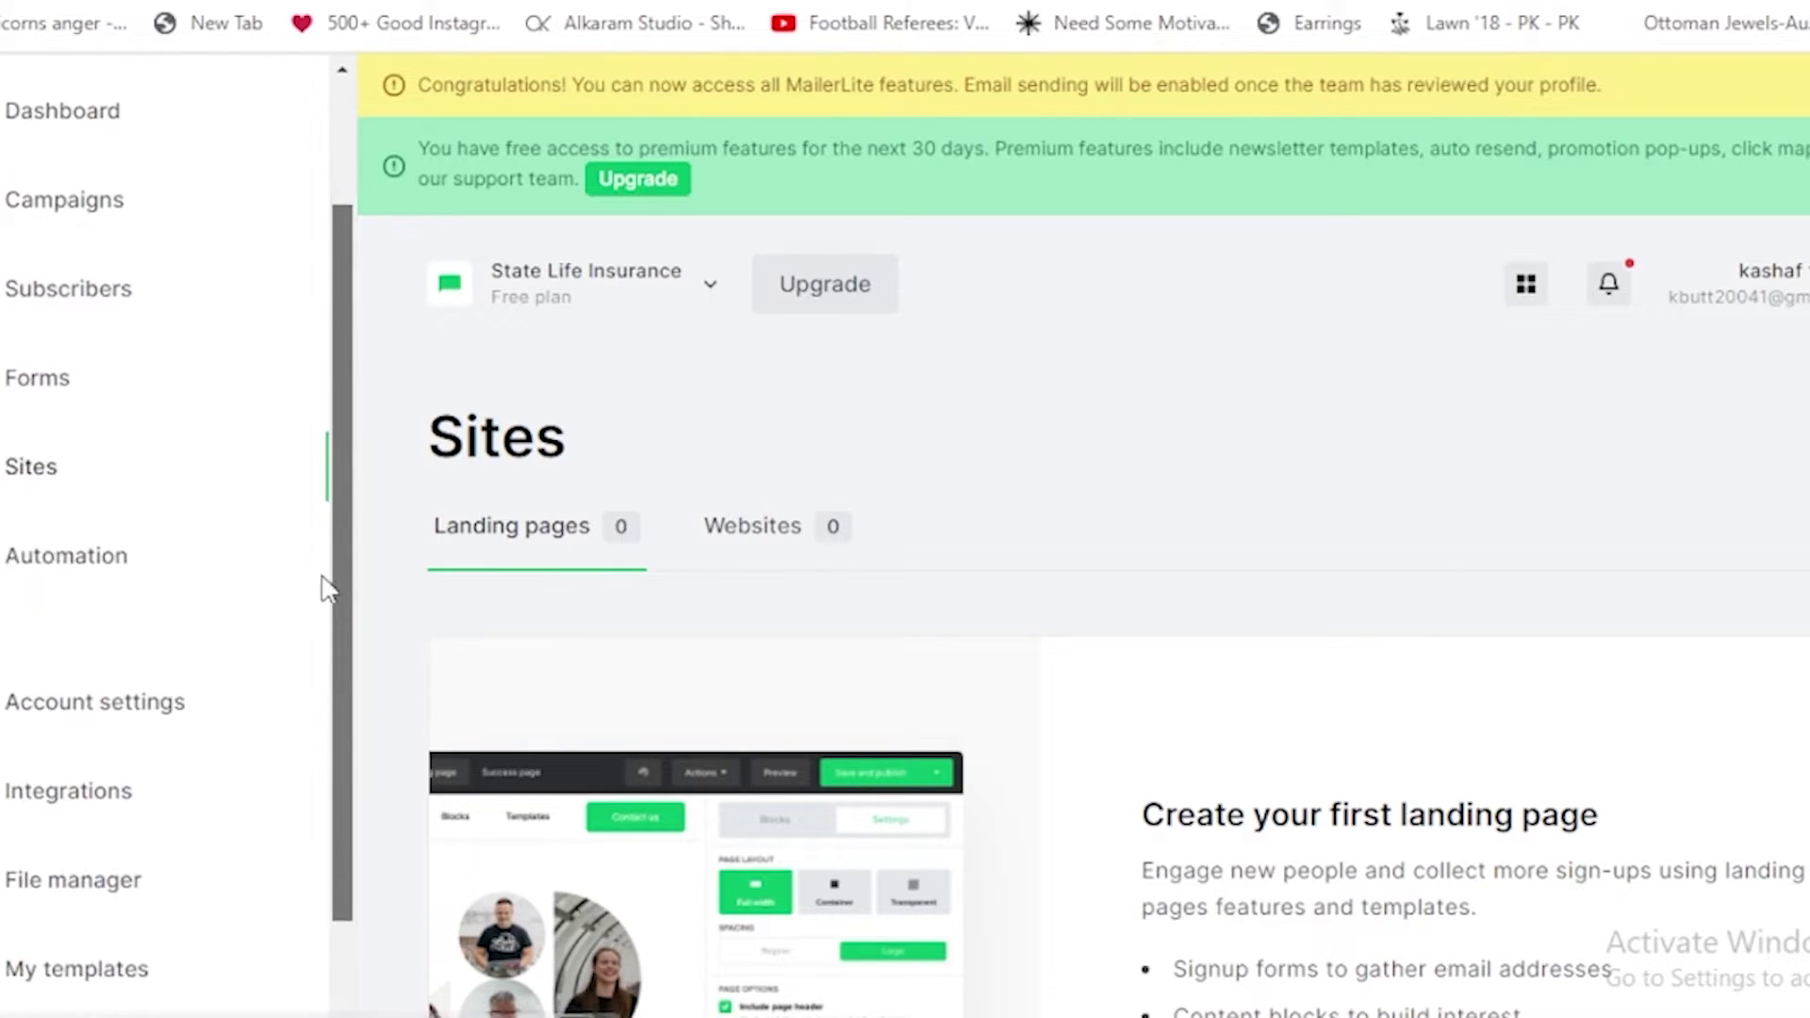
left_click(57, 714)
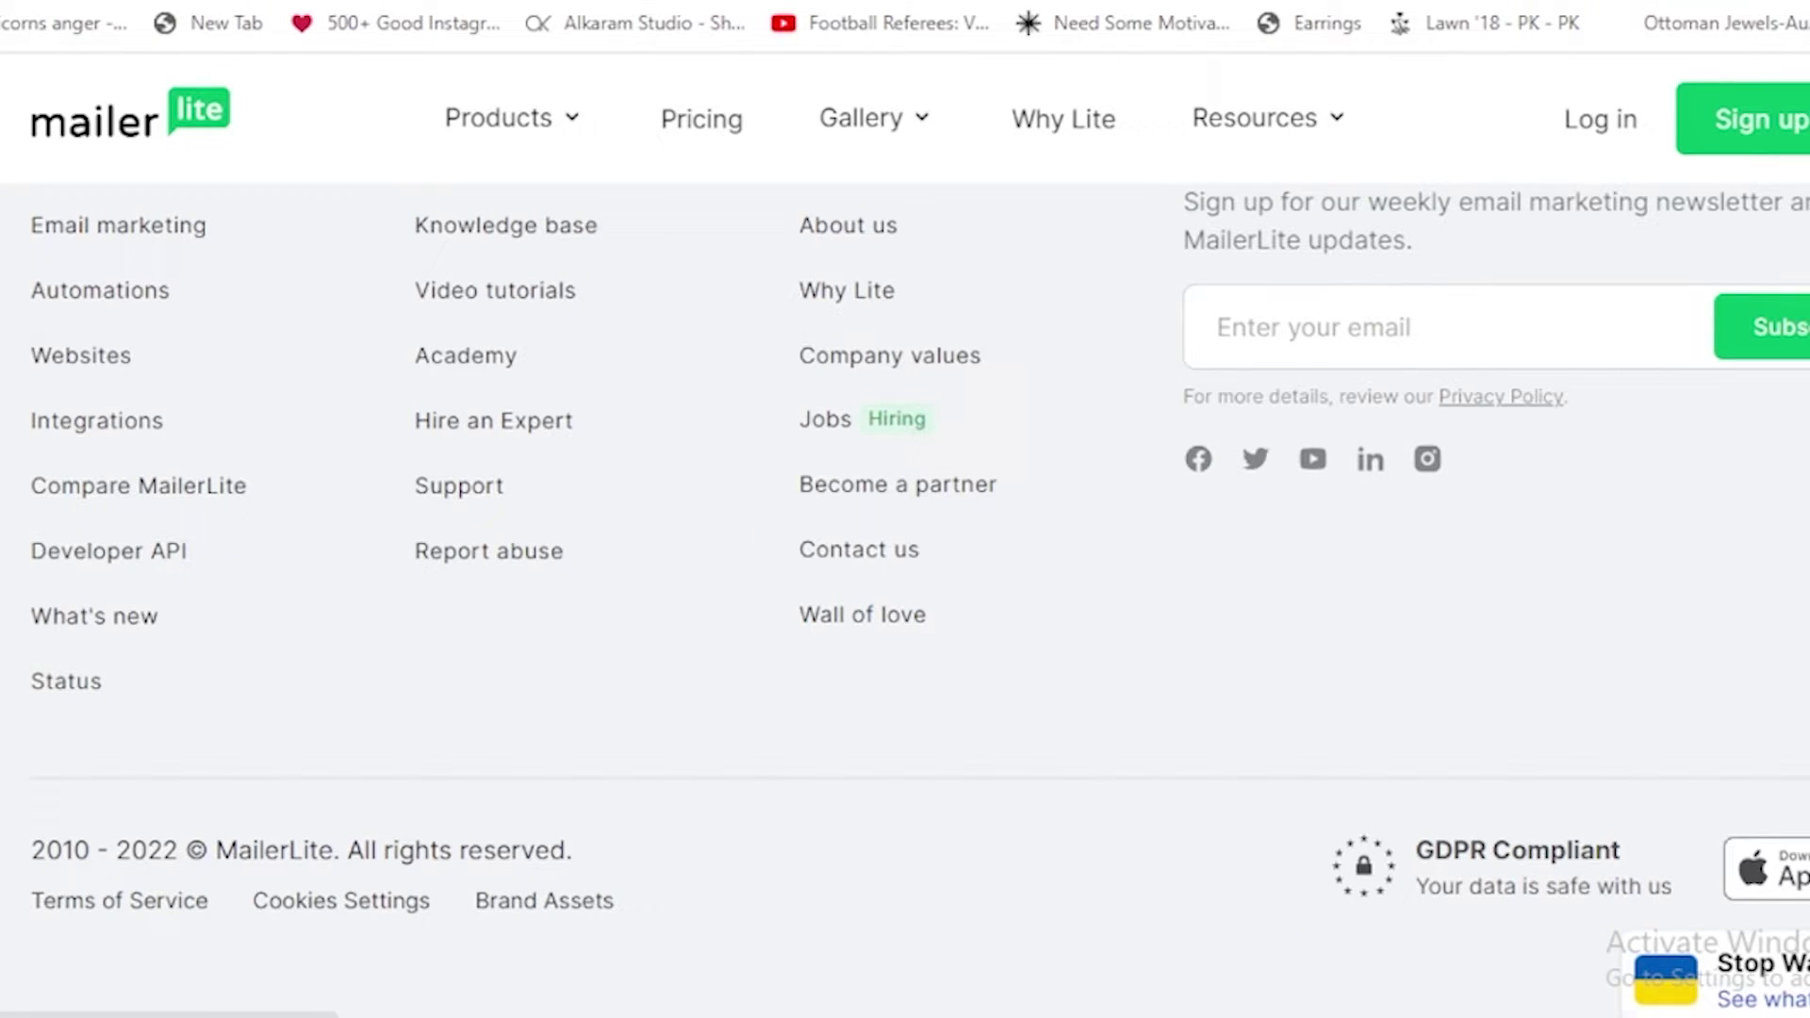
Scroll up and down through the MailerLite homepage's feature sections.
scroll(905, 543, "up", 20)
scroll(904, 543, "up", 10)
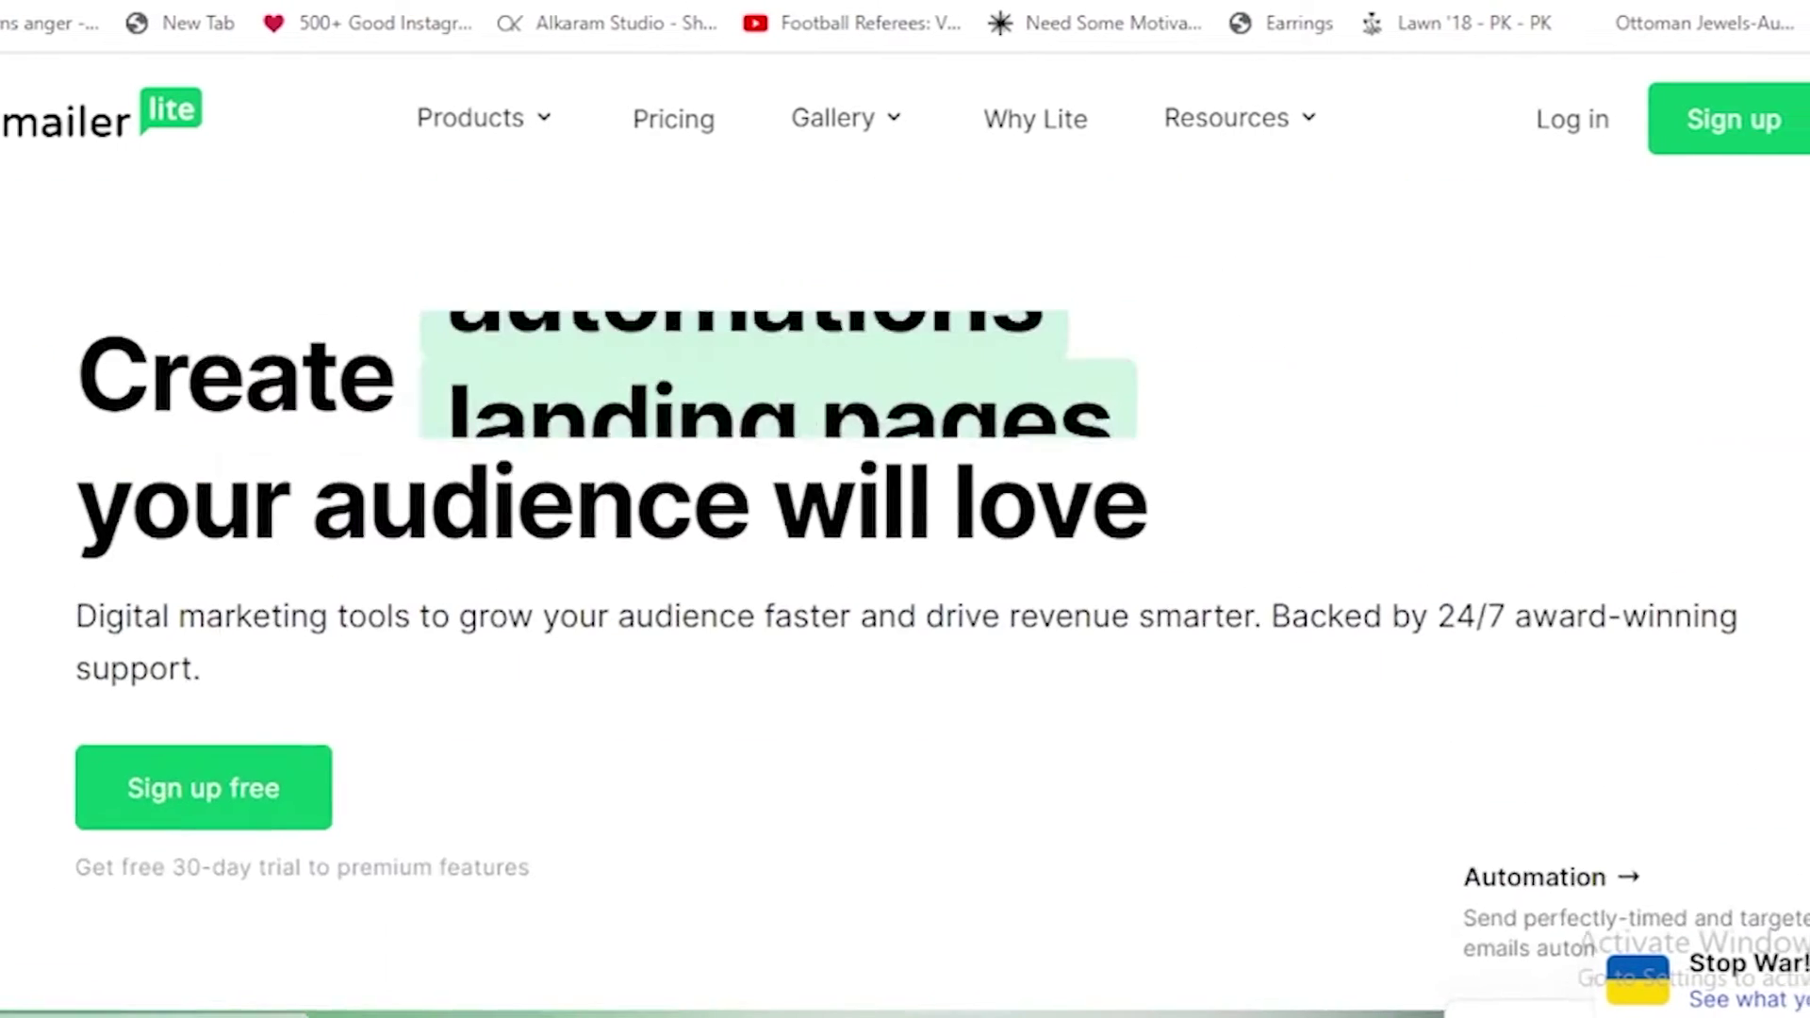
scroll(905, 543, "down", 20)
scroll(905, 543, "up", 15)
scroll(905, 600, "up", 12)
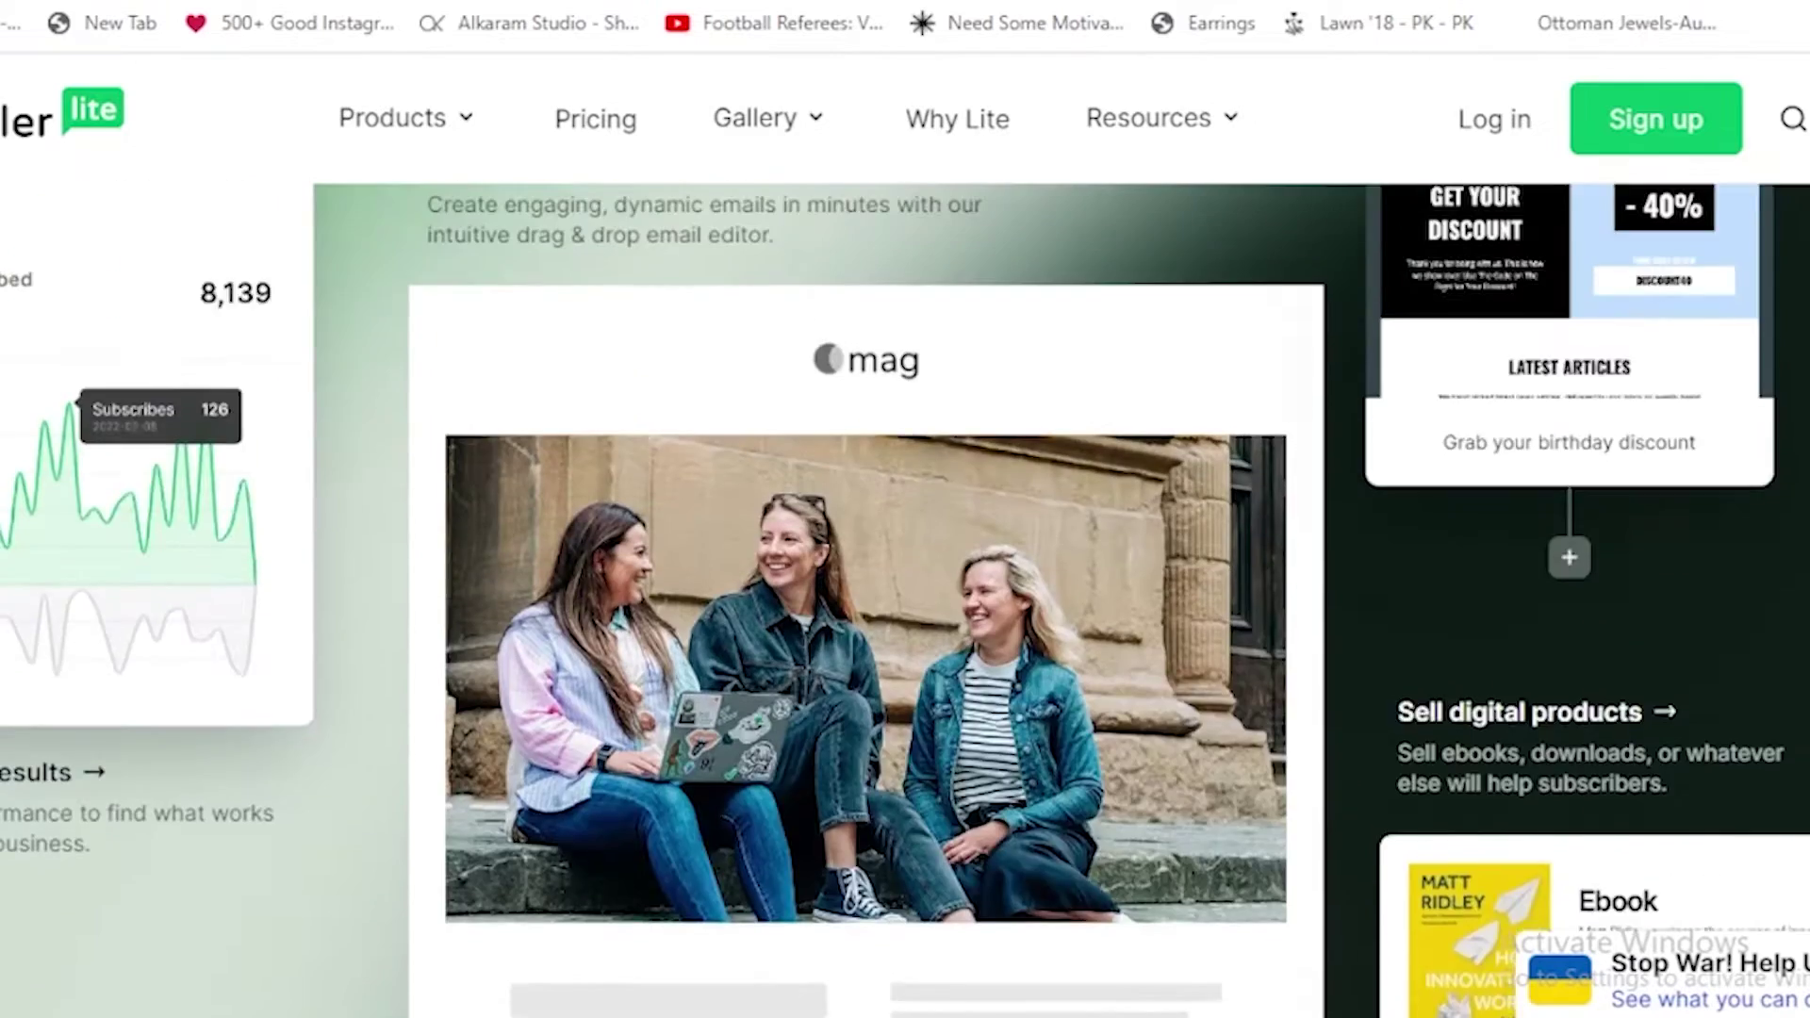
scroll(904, 599, "down", 20)
scroll(905, 600, "up", 1)
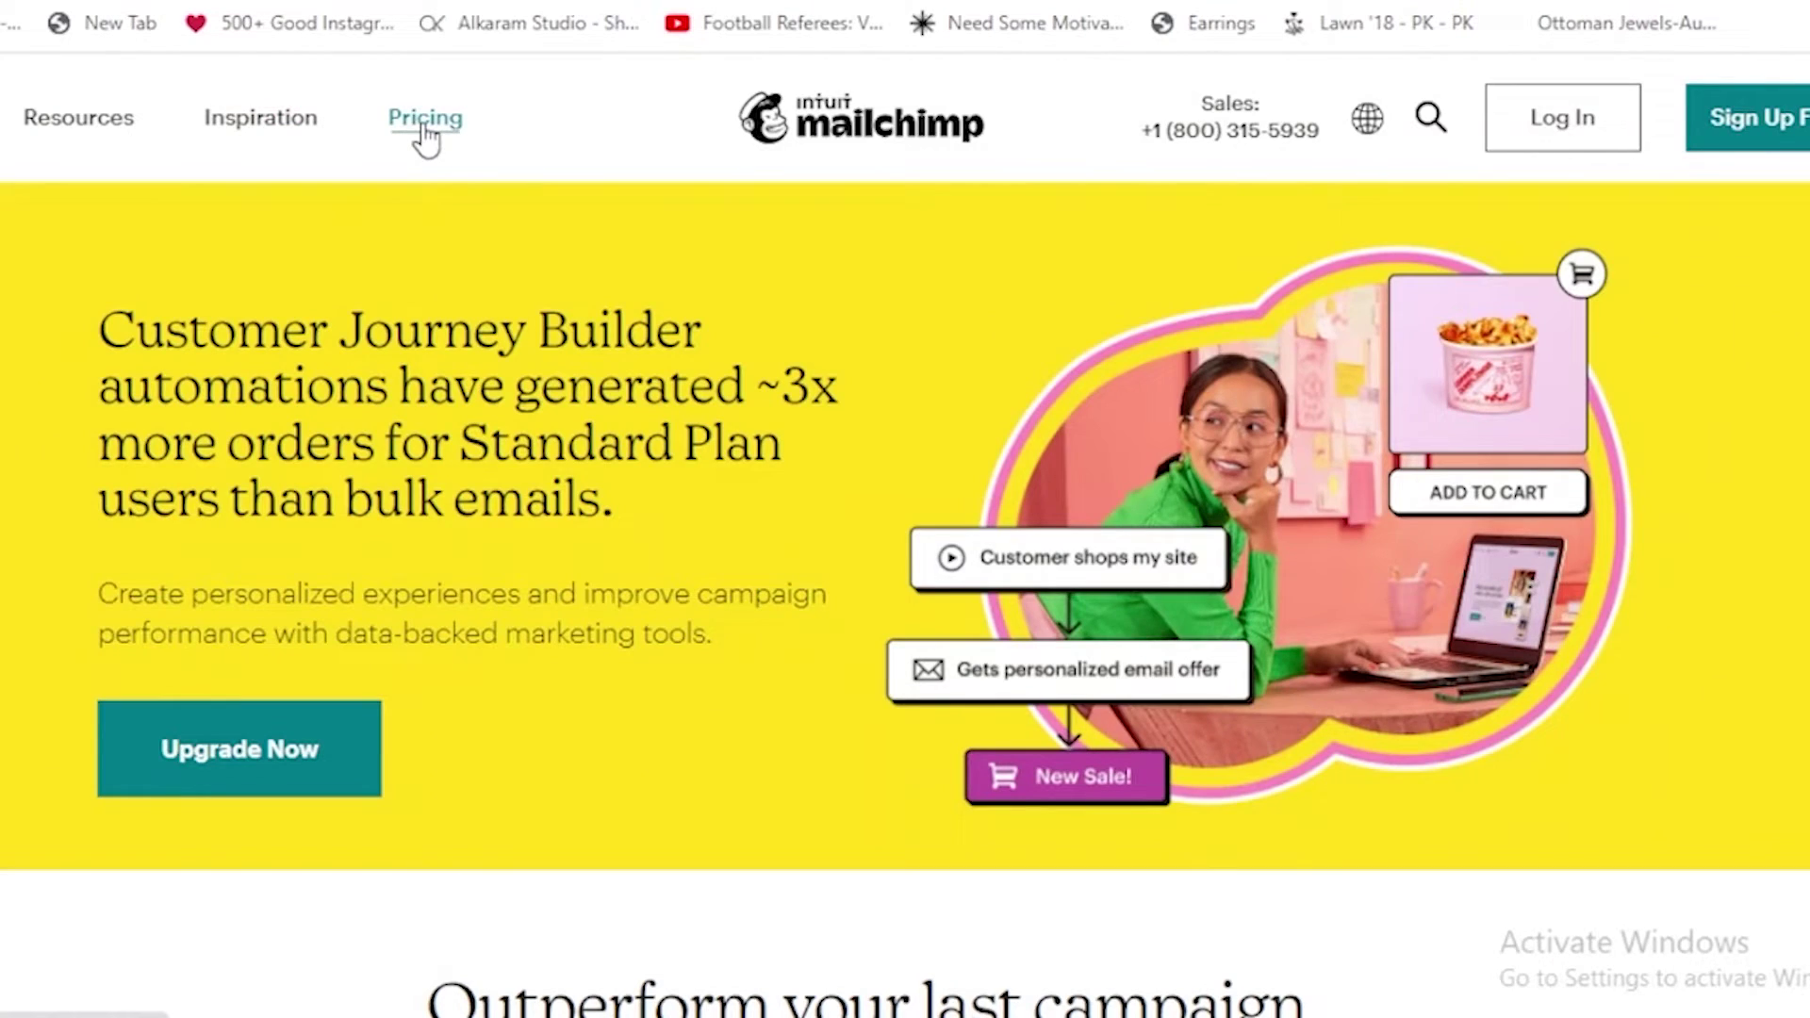
Show Mailchimp's plan cards: Premium $299, Standard $17, Essentials $11, Free $0 per month.
left_click(426, 120)
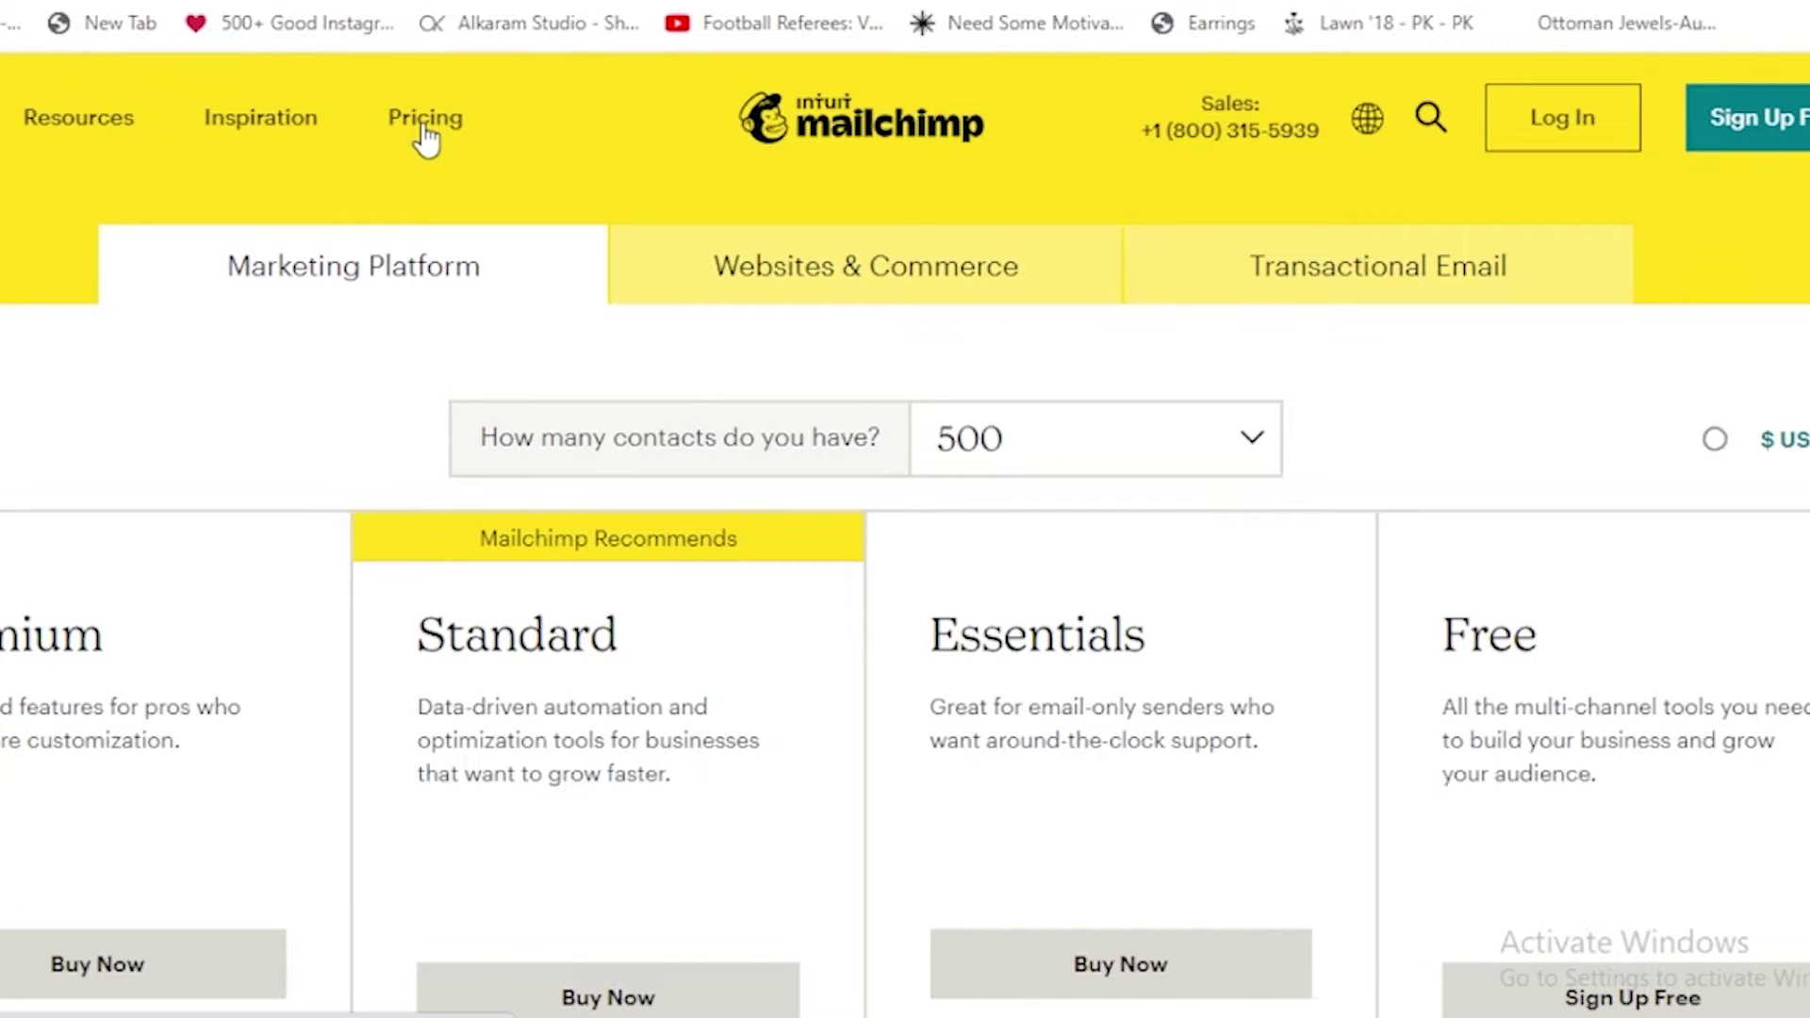
scroll(905, 509, "down", 3)
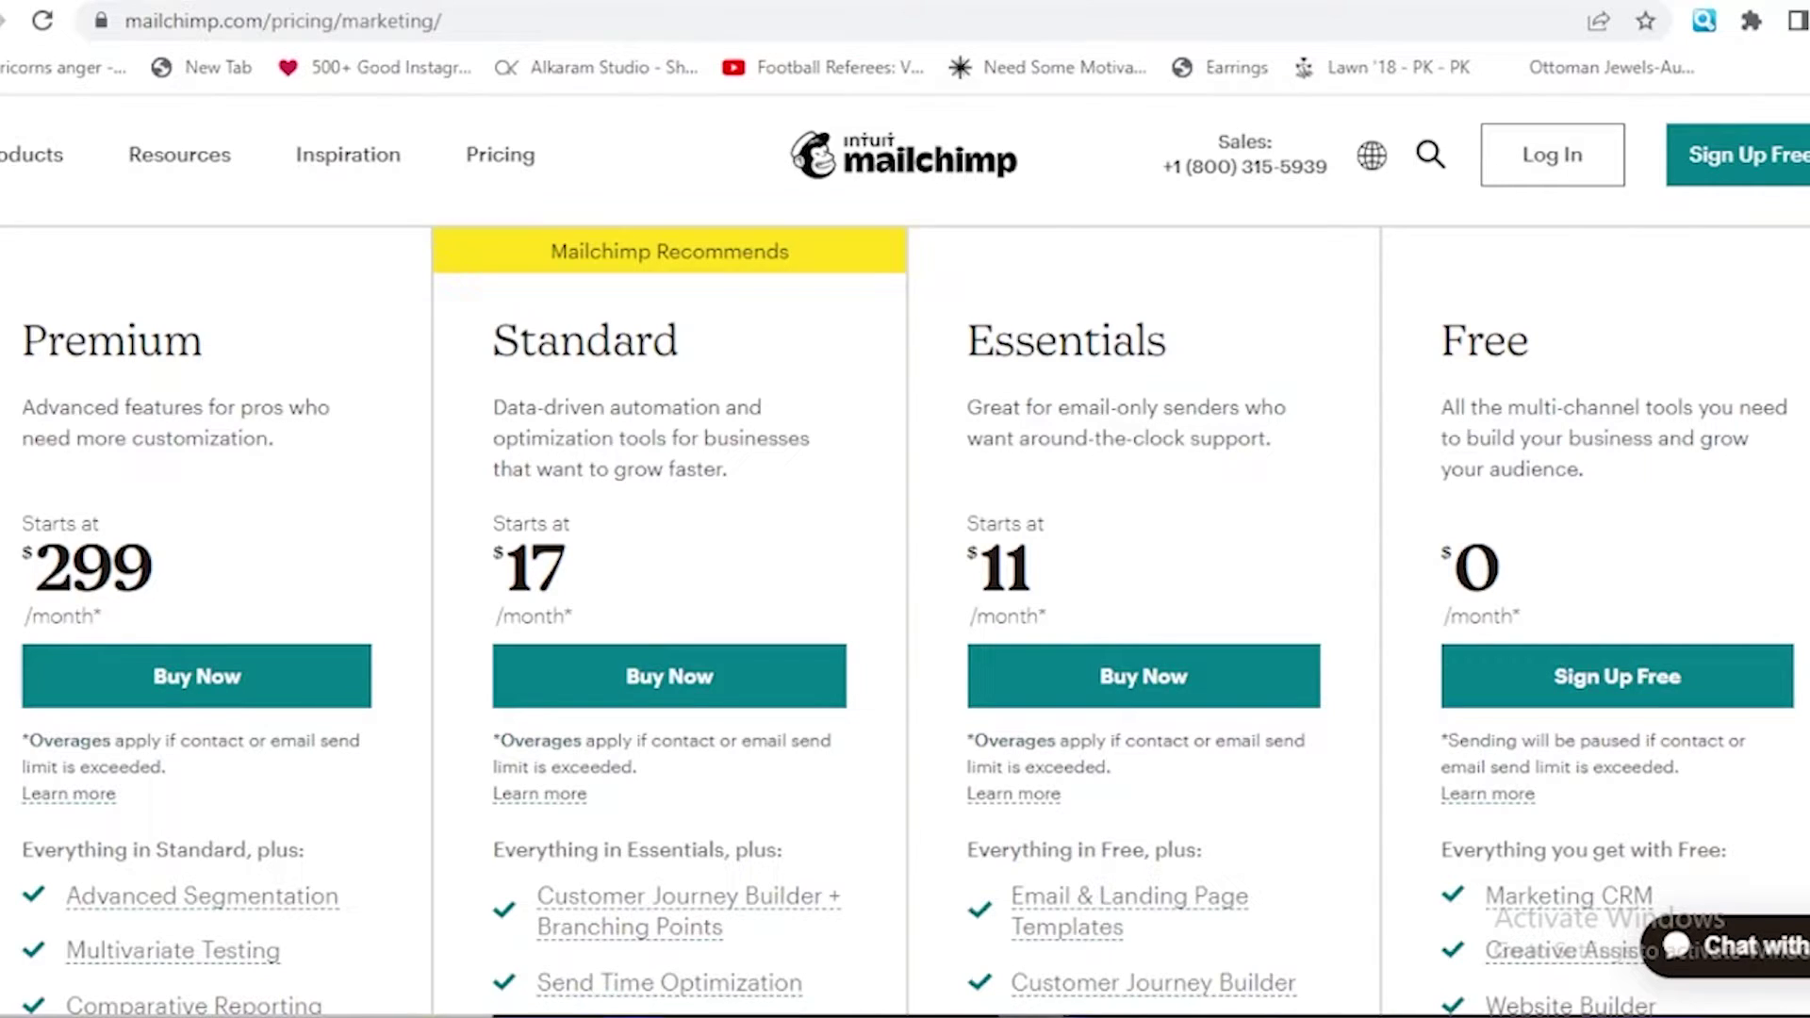
scroll(905, 603, "down", 5)
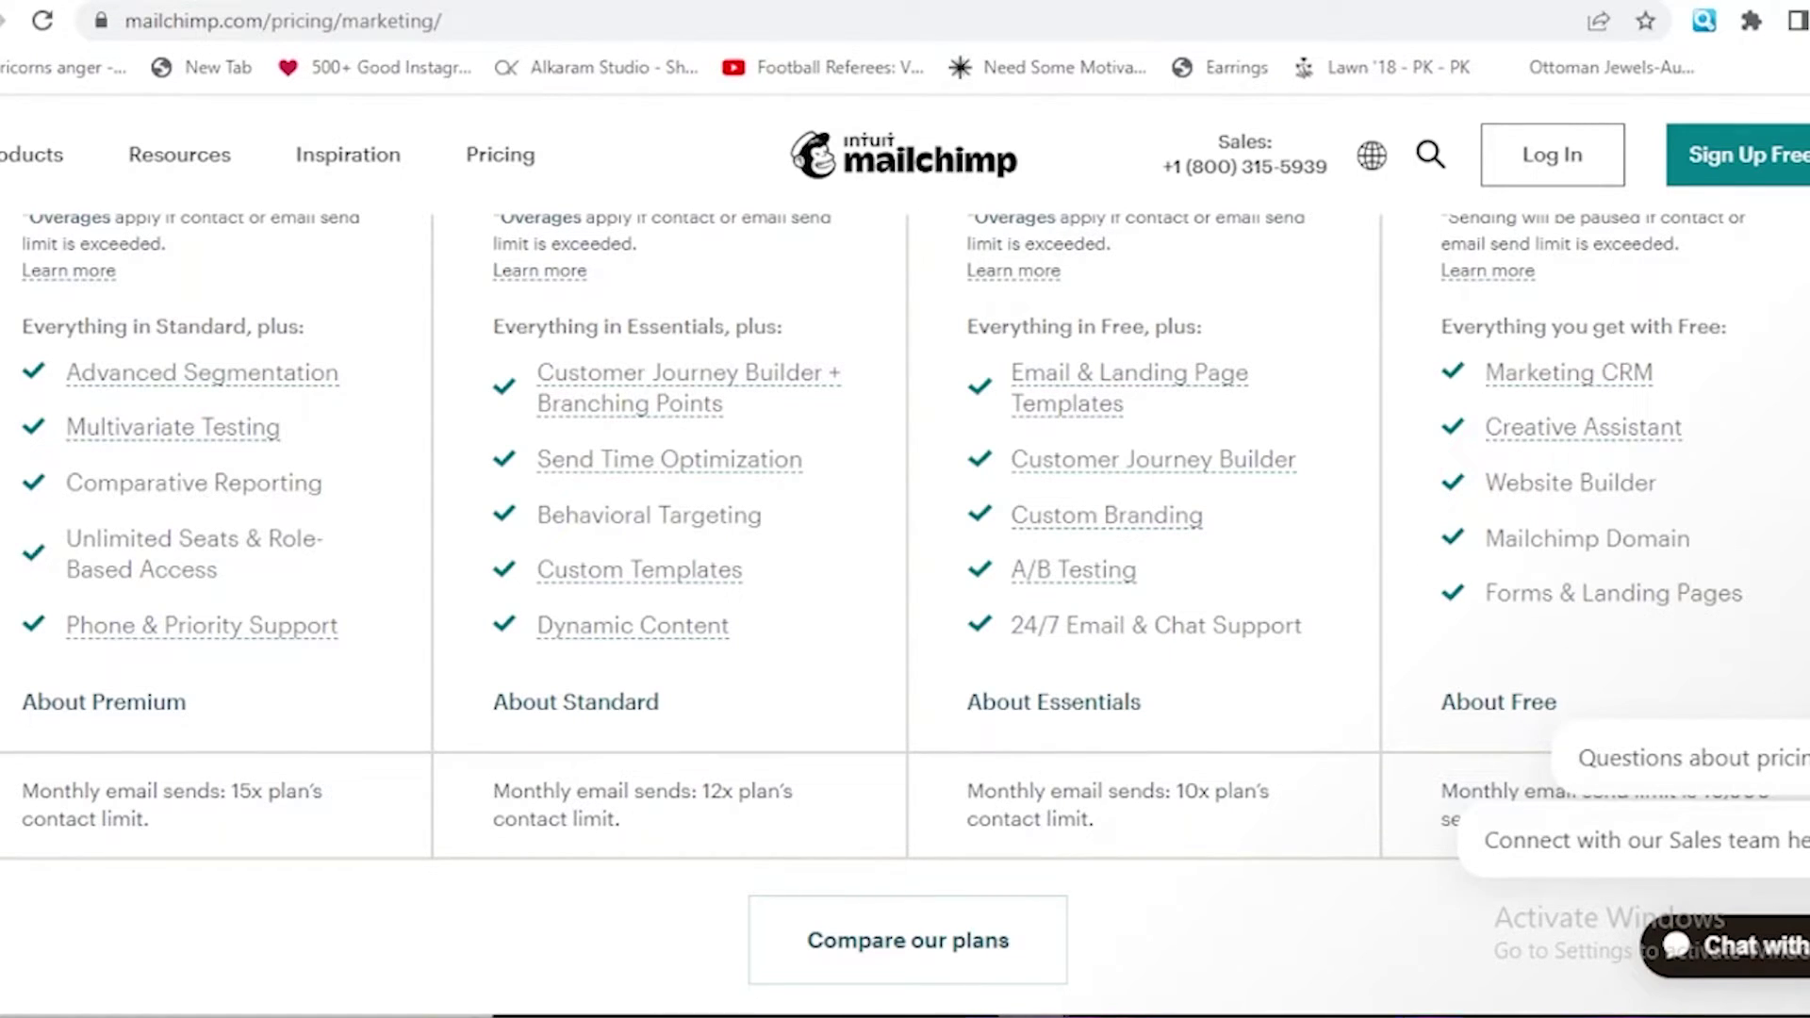
scroll(1461, 291, "up", 3)
right_click(1461, 290)
scroll(1461, 283, "up", 3)
right_click(1461, 247)
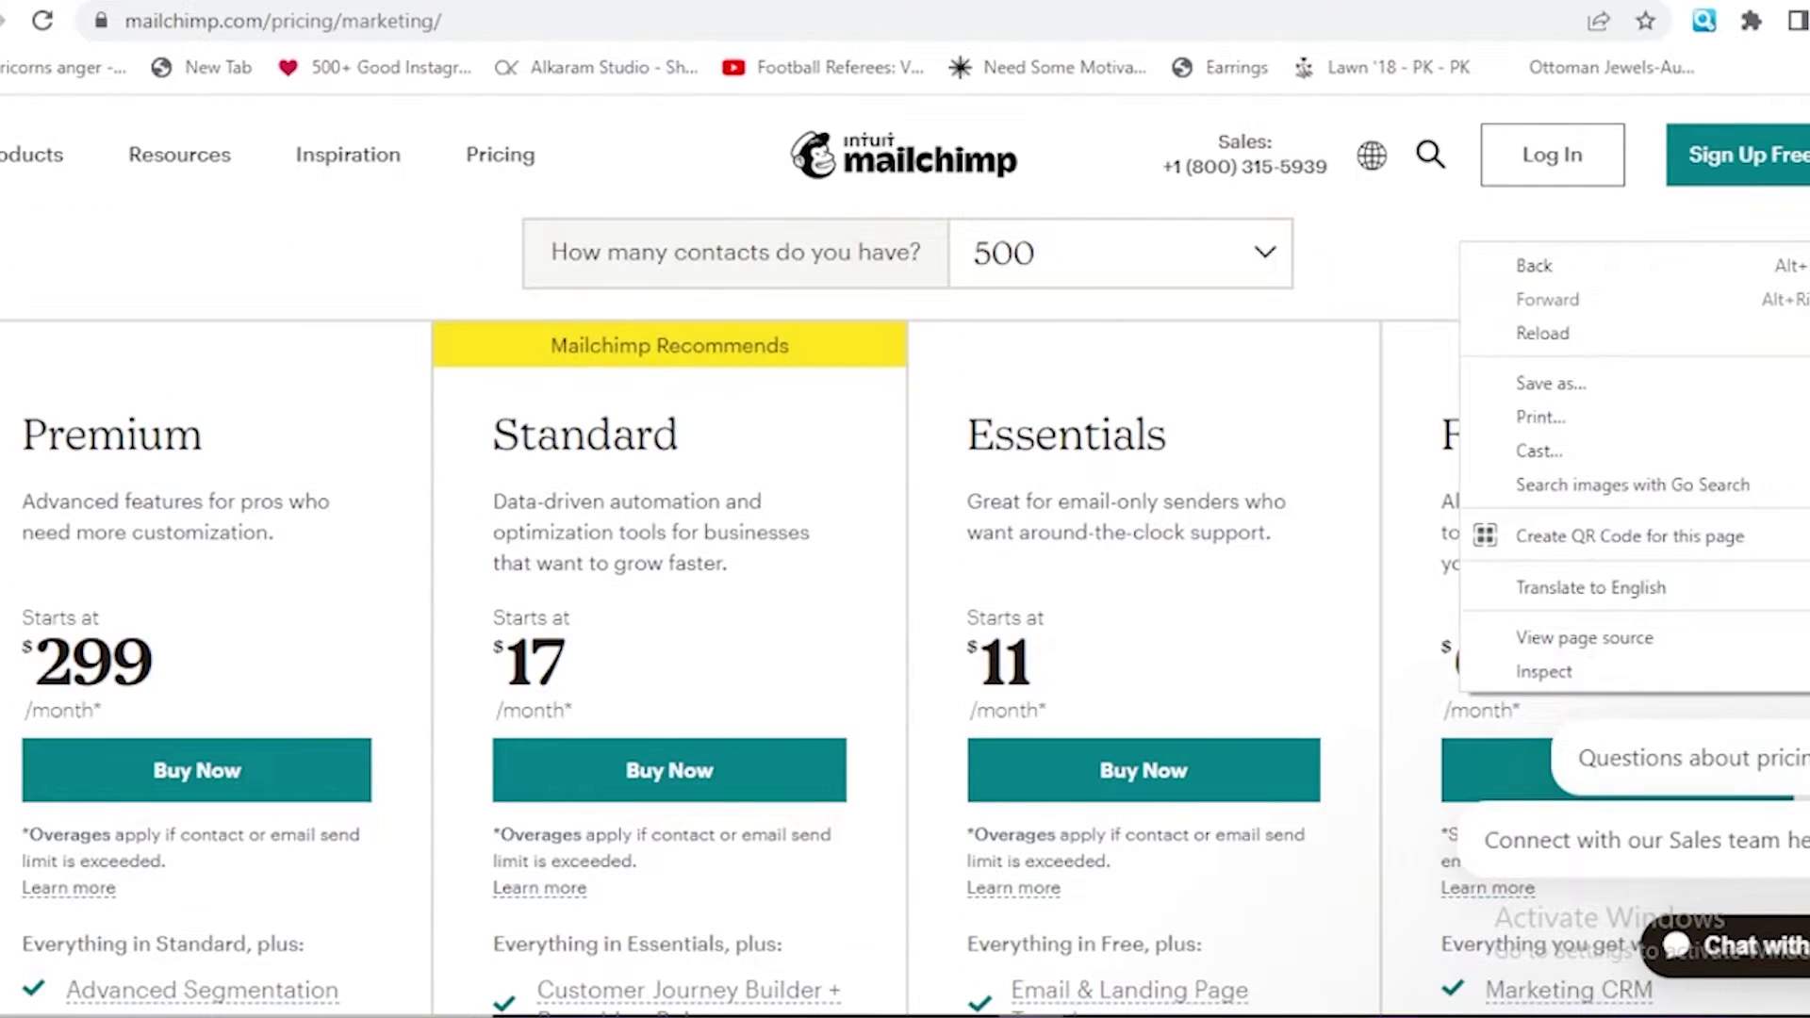
left_click(1129, 589)
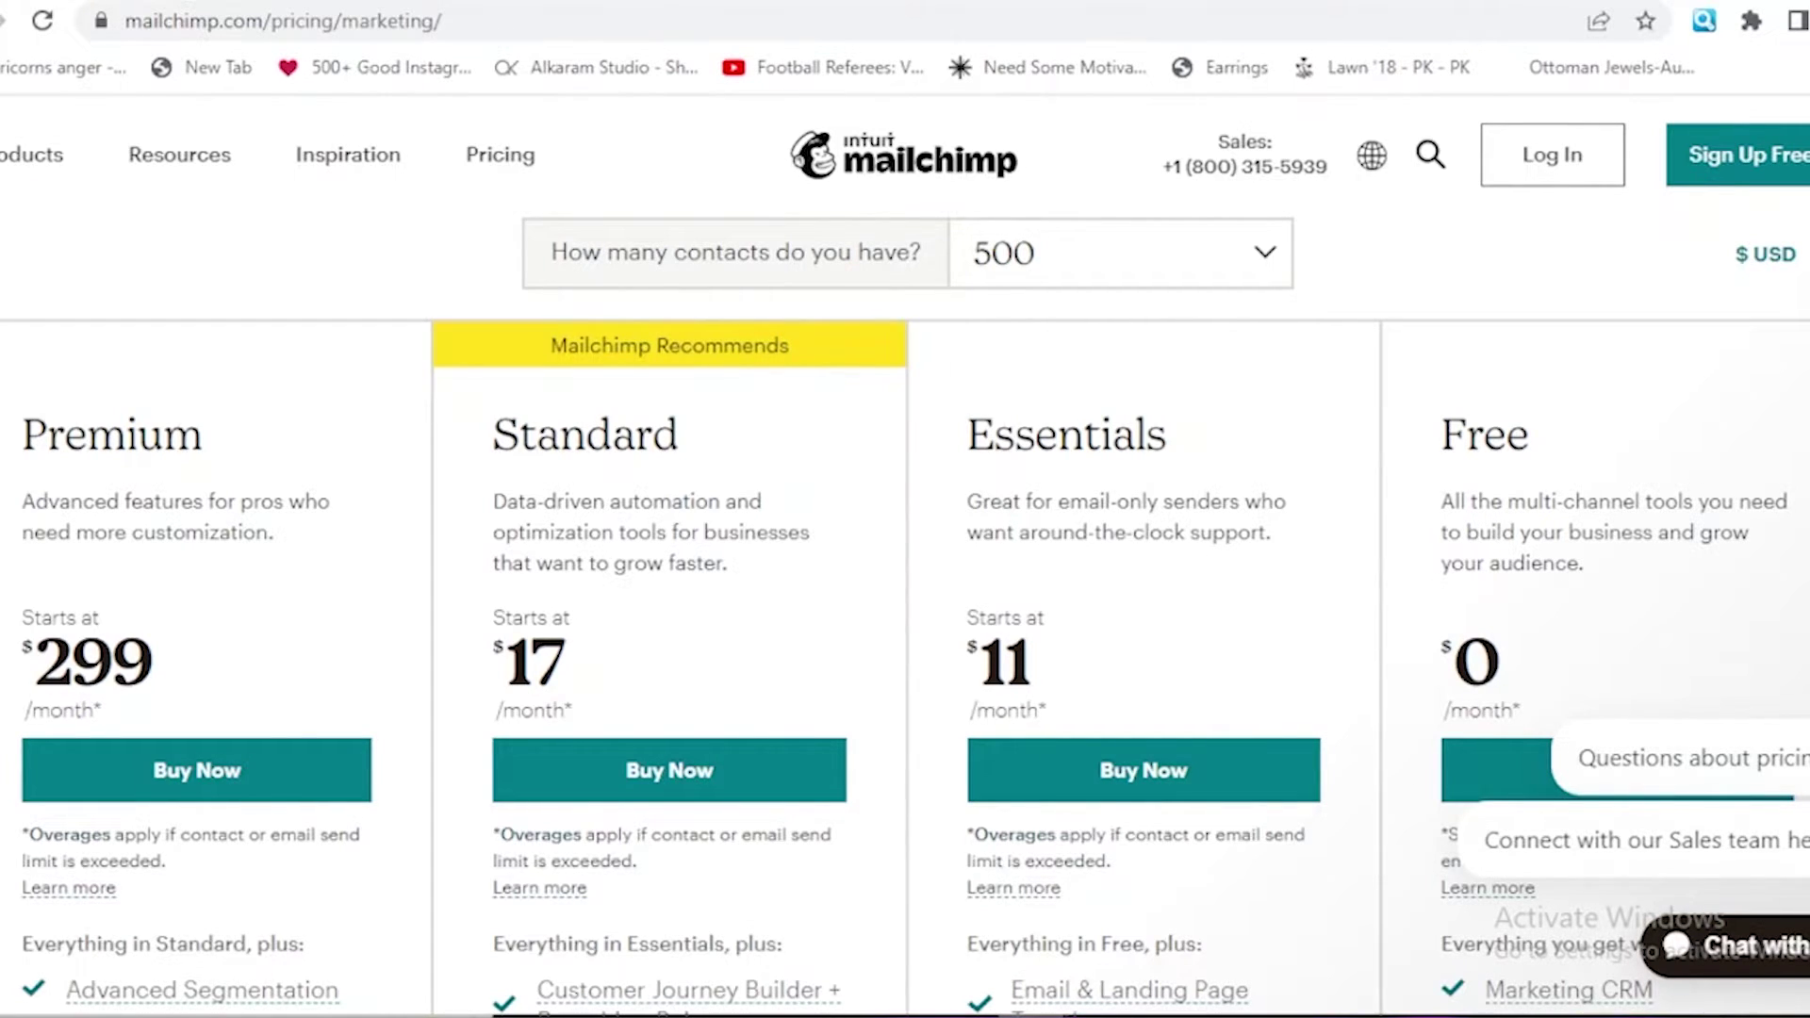
scroll(904, 613, "down", 6)
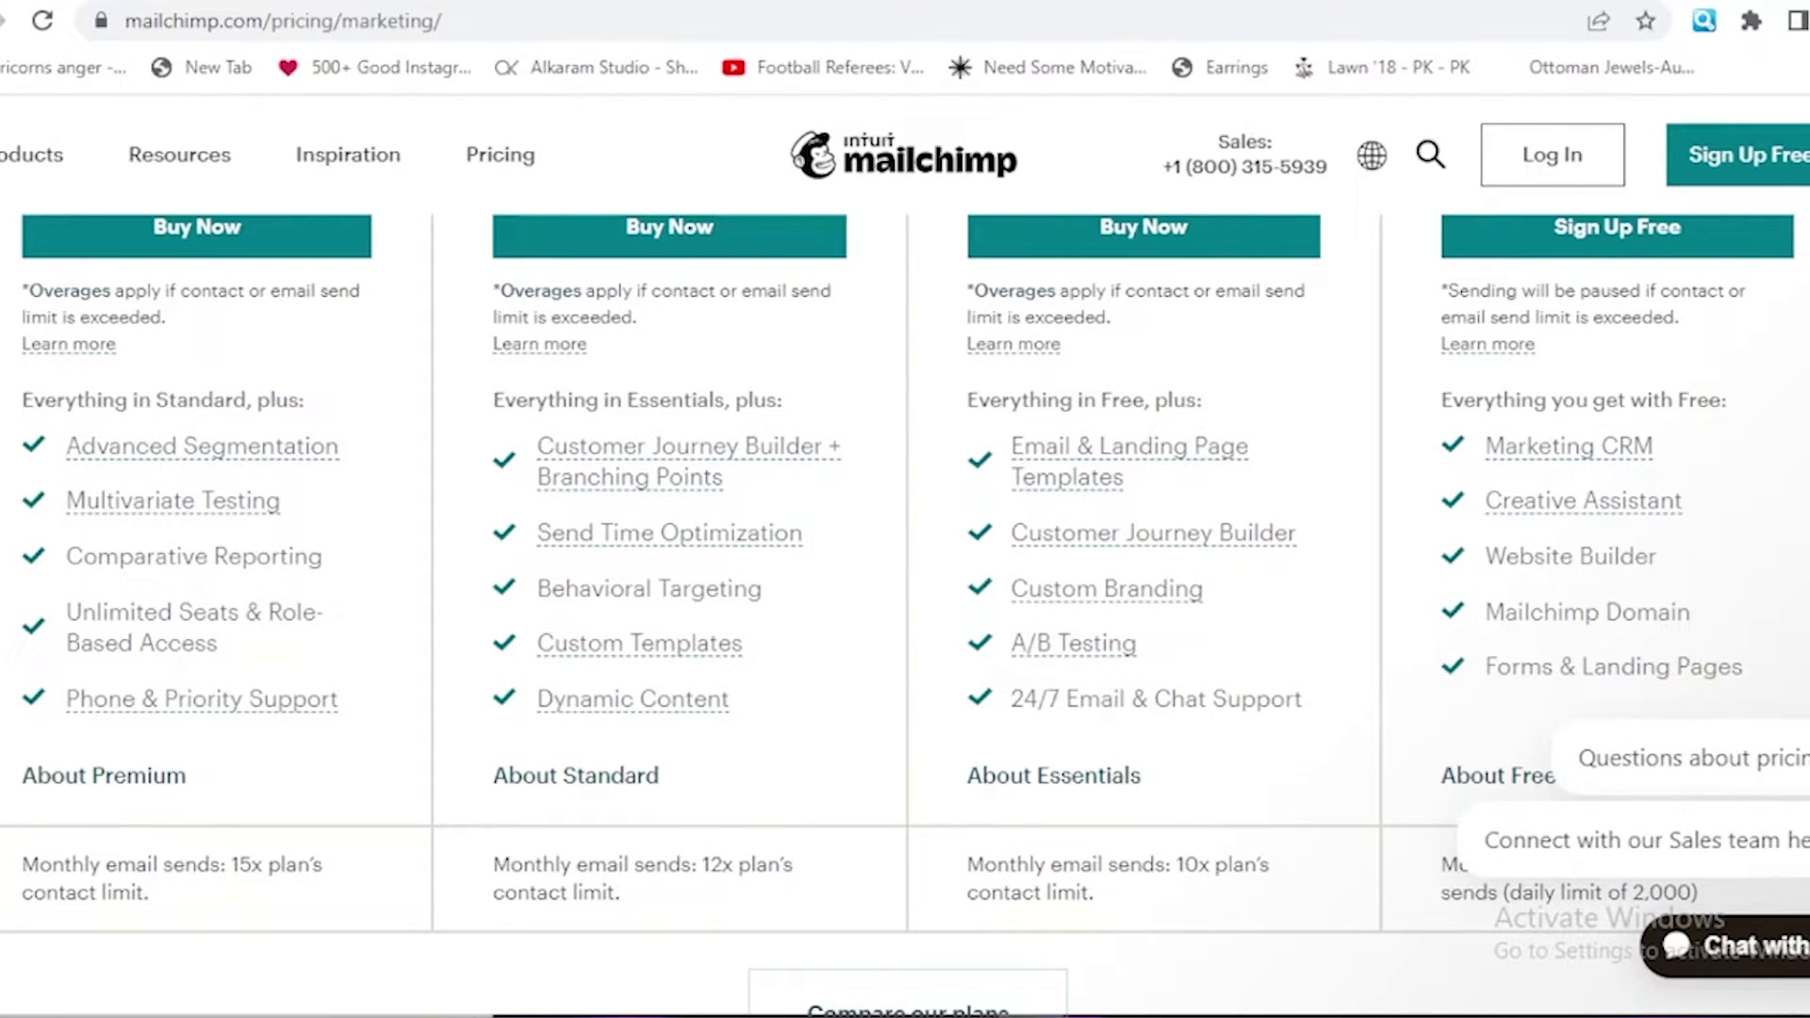
scroll(1461, 274, "up", 5)
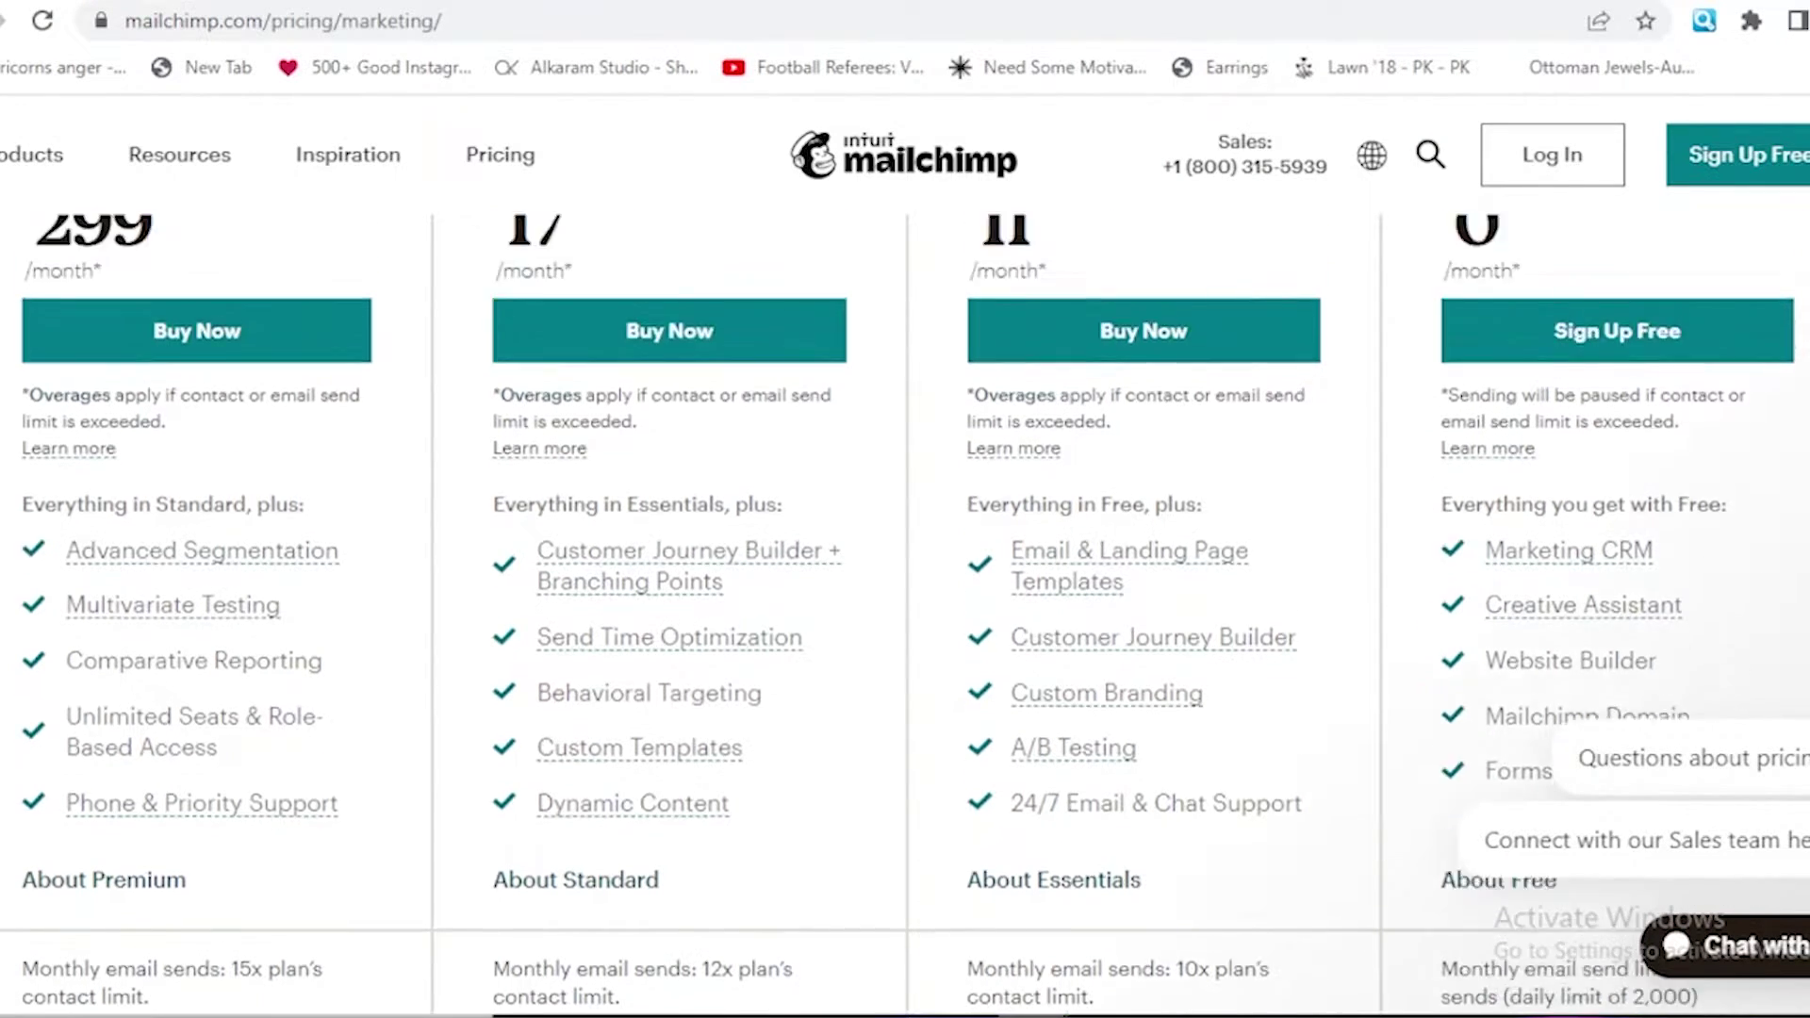
right_click(1461, 272)
left_click(851, 602)
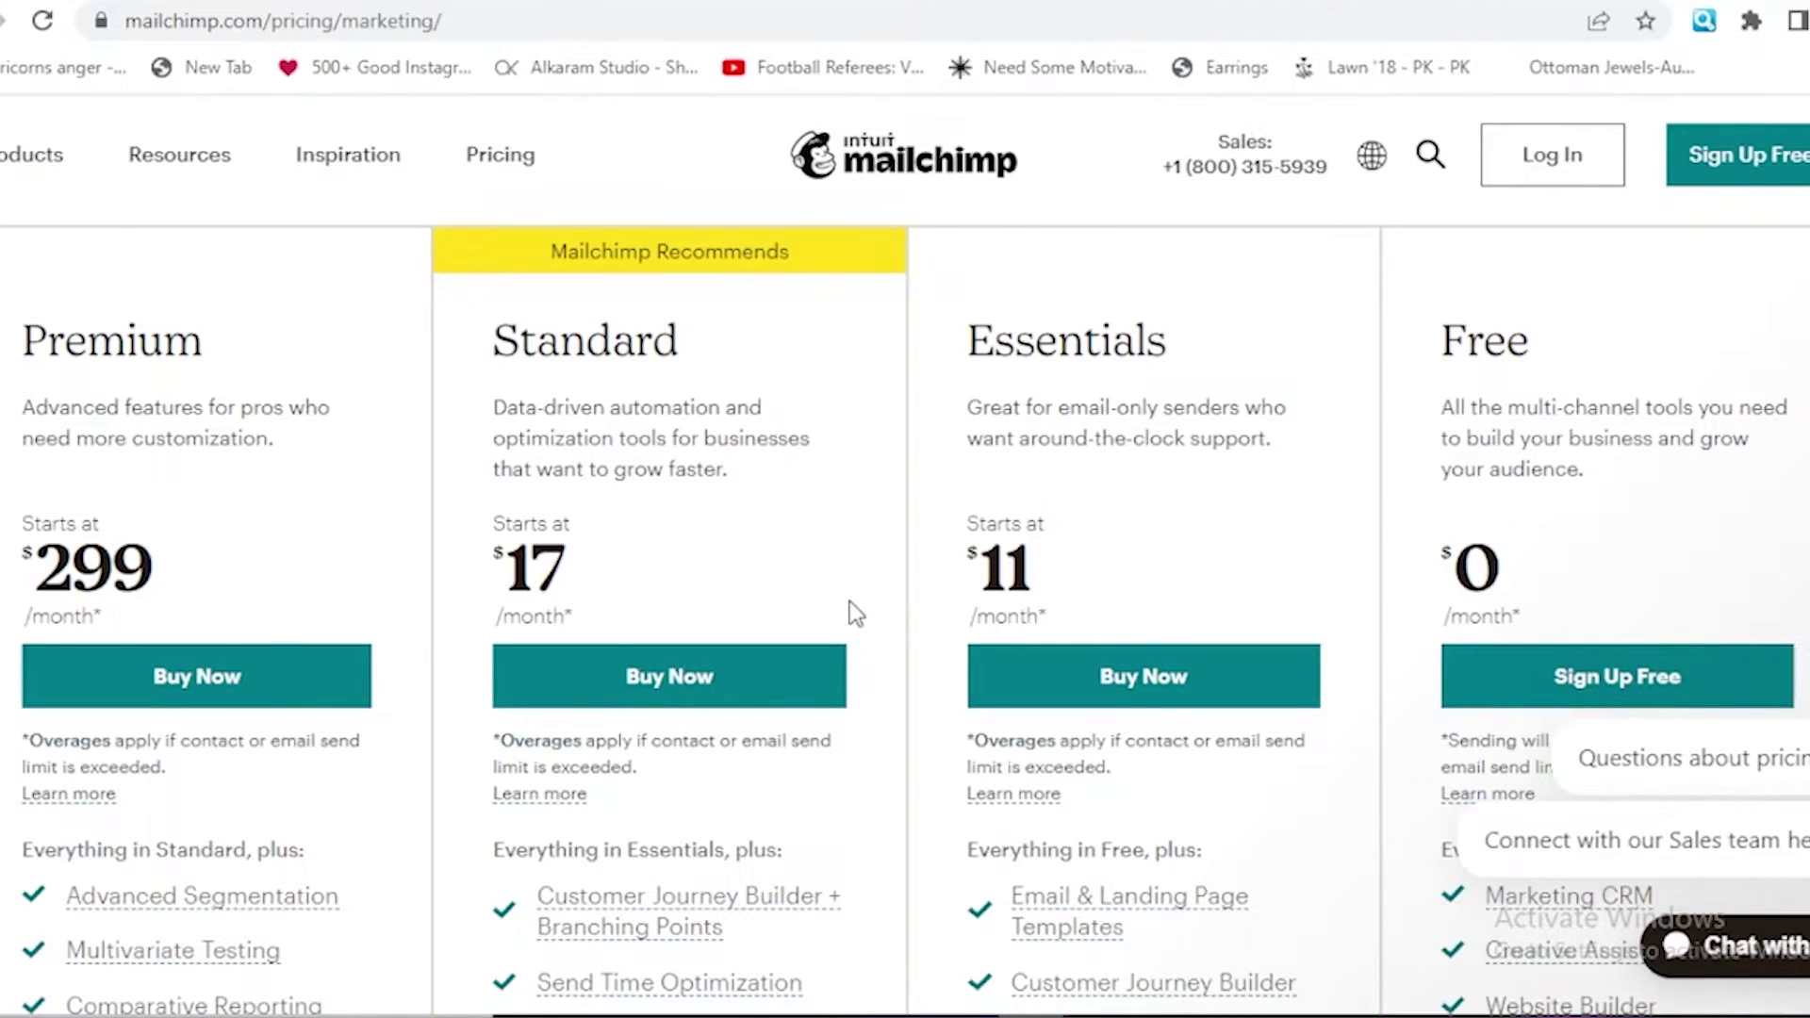
scroll(958, 572, "down", 6)
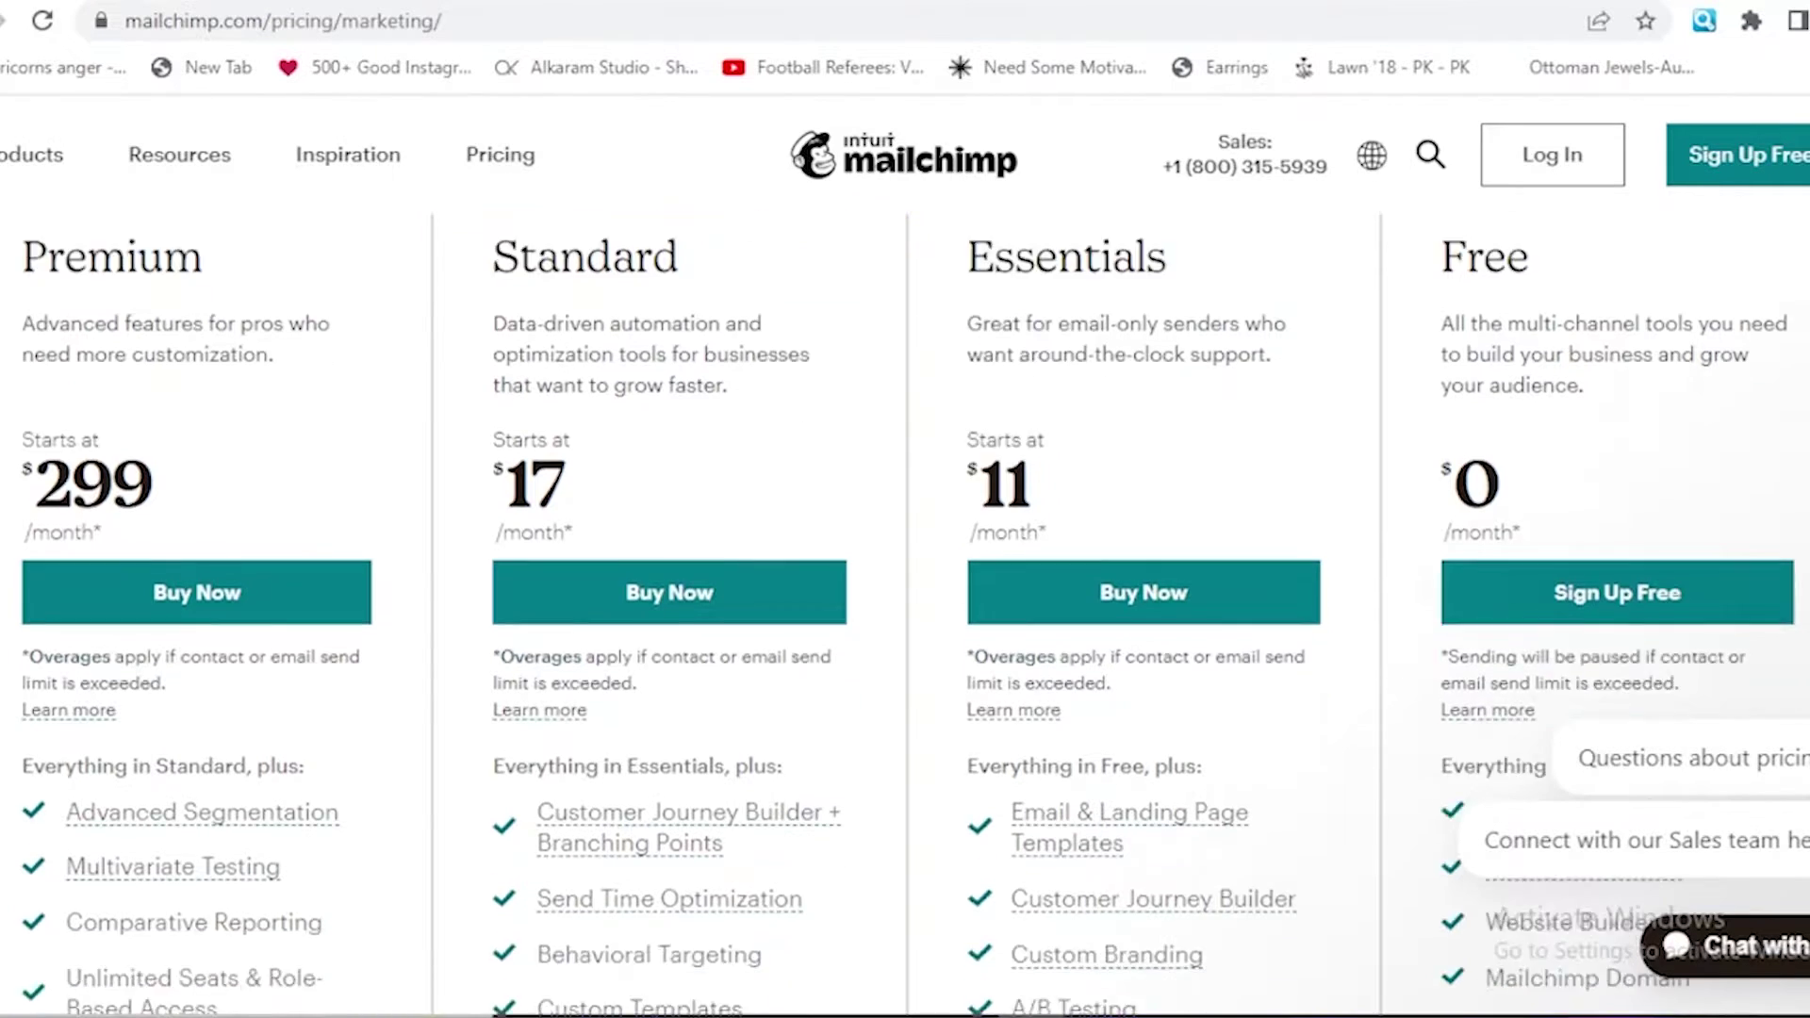
scroll(967, 666, "up", 2)
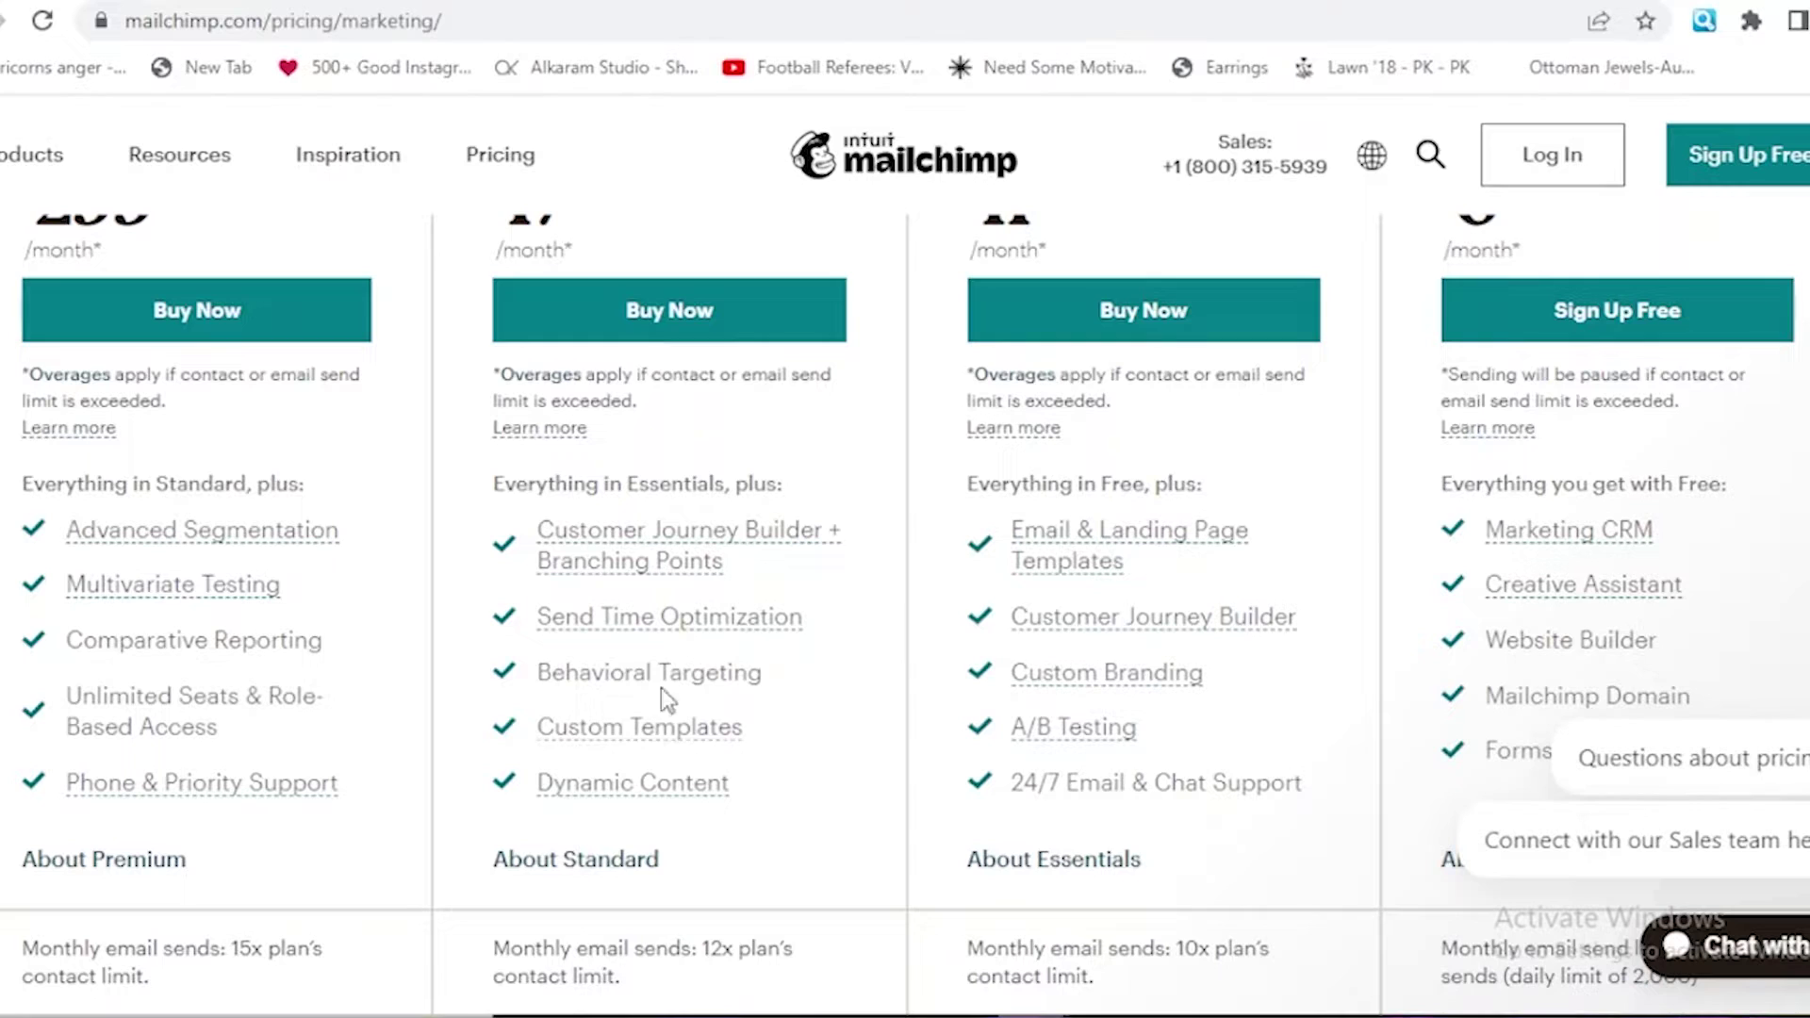
scroll(1084, 702, "up", 3)
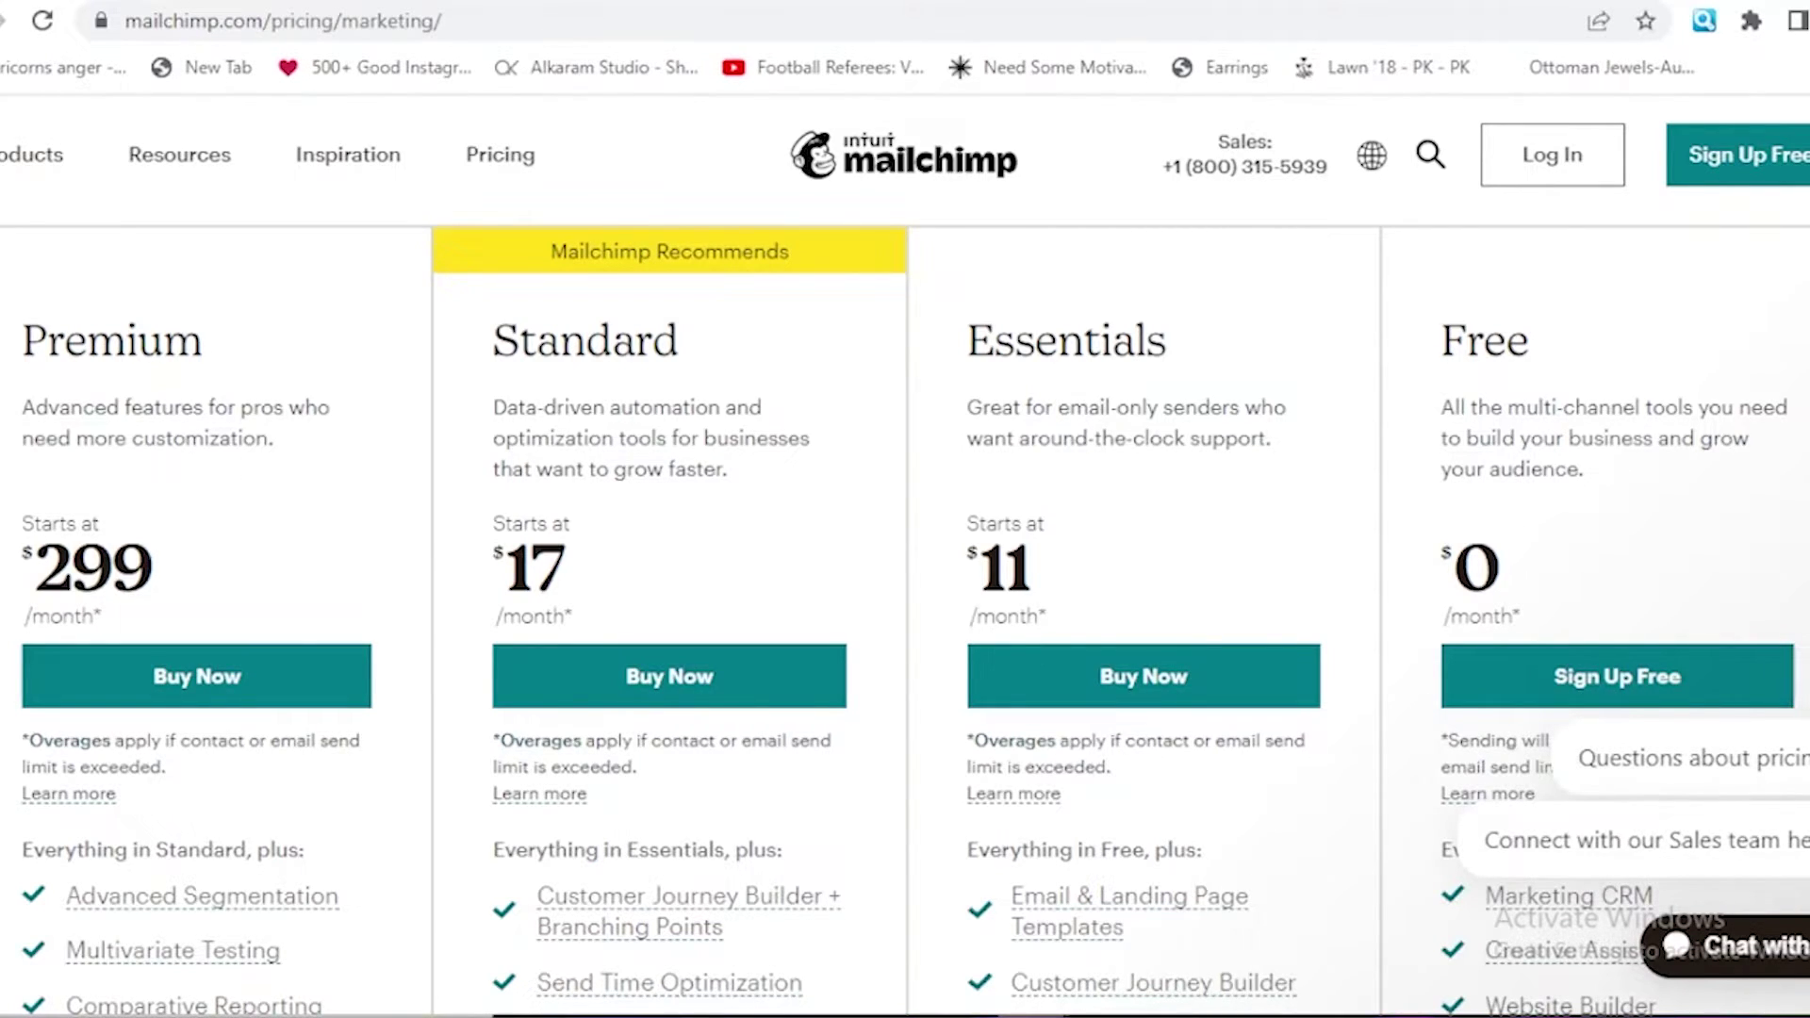
scroll(905, 613, "down", 5)
scroll(905, 613, "up", 2)
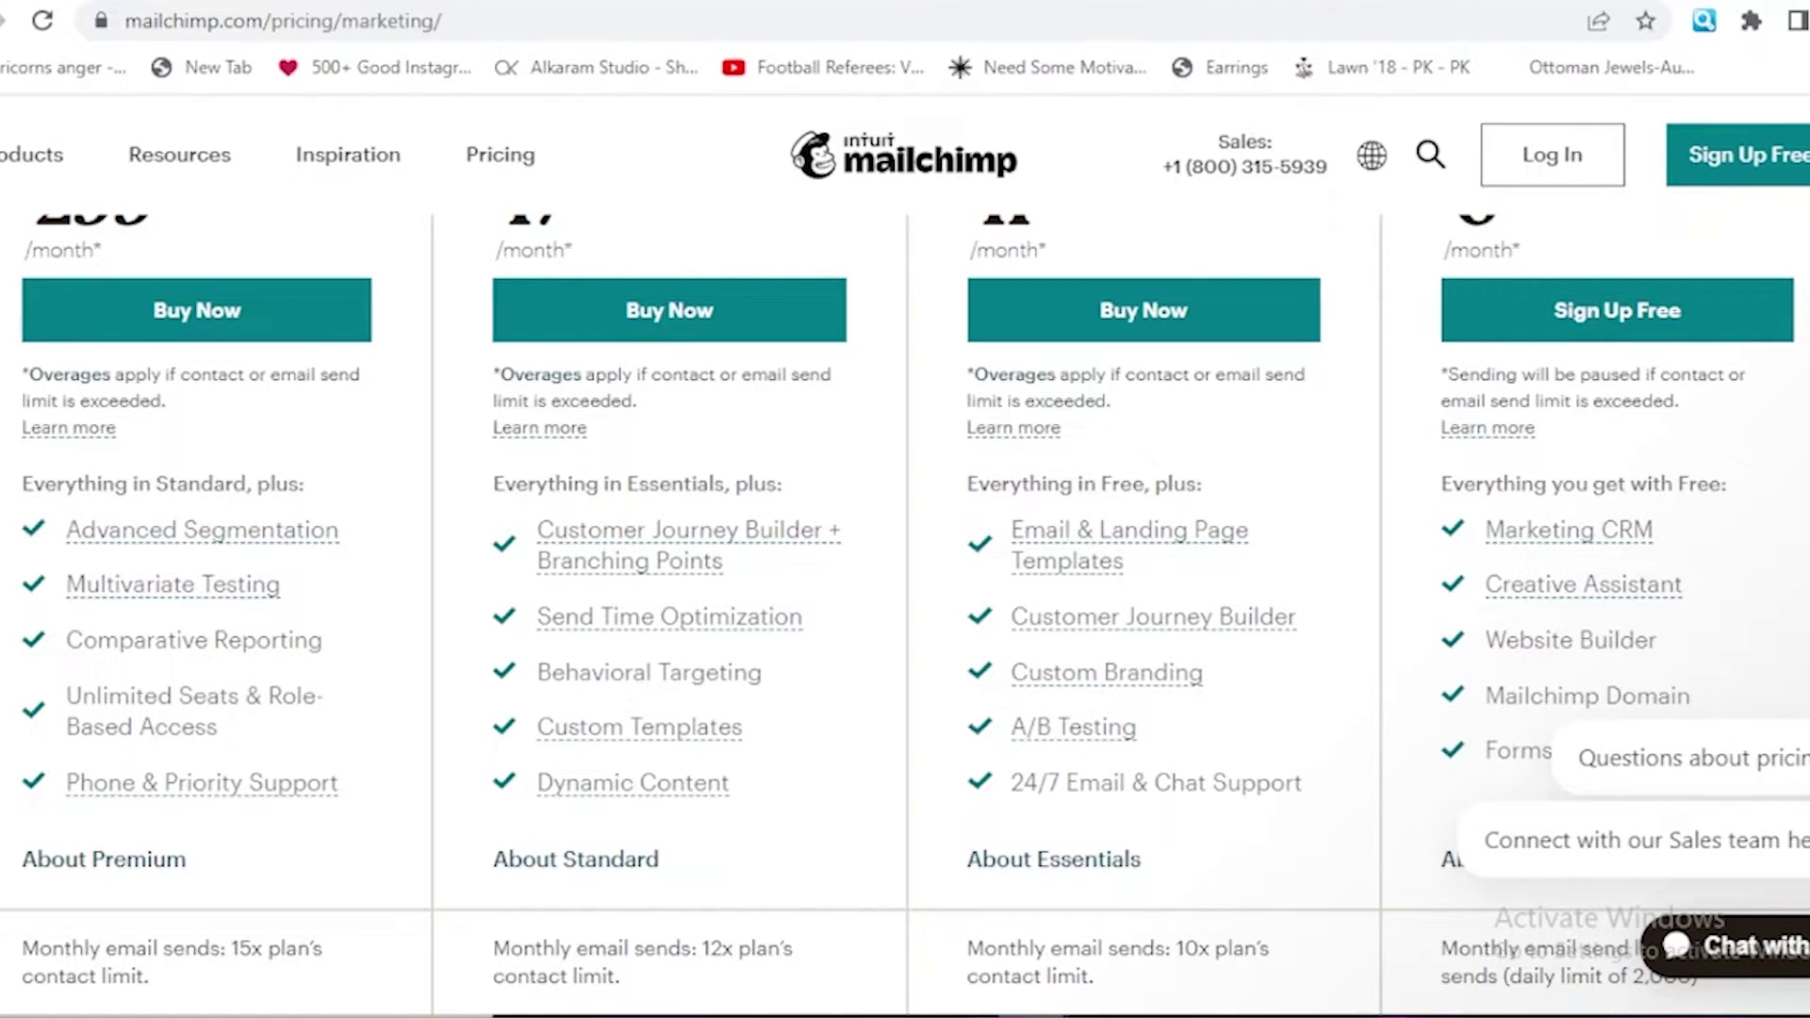
scroll(905, 612, "up", 3)
scroll(905, 612, "down", 12)
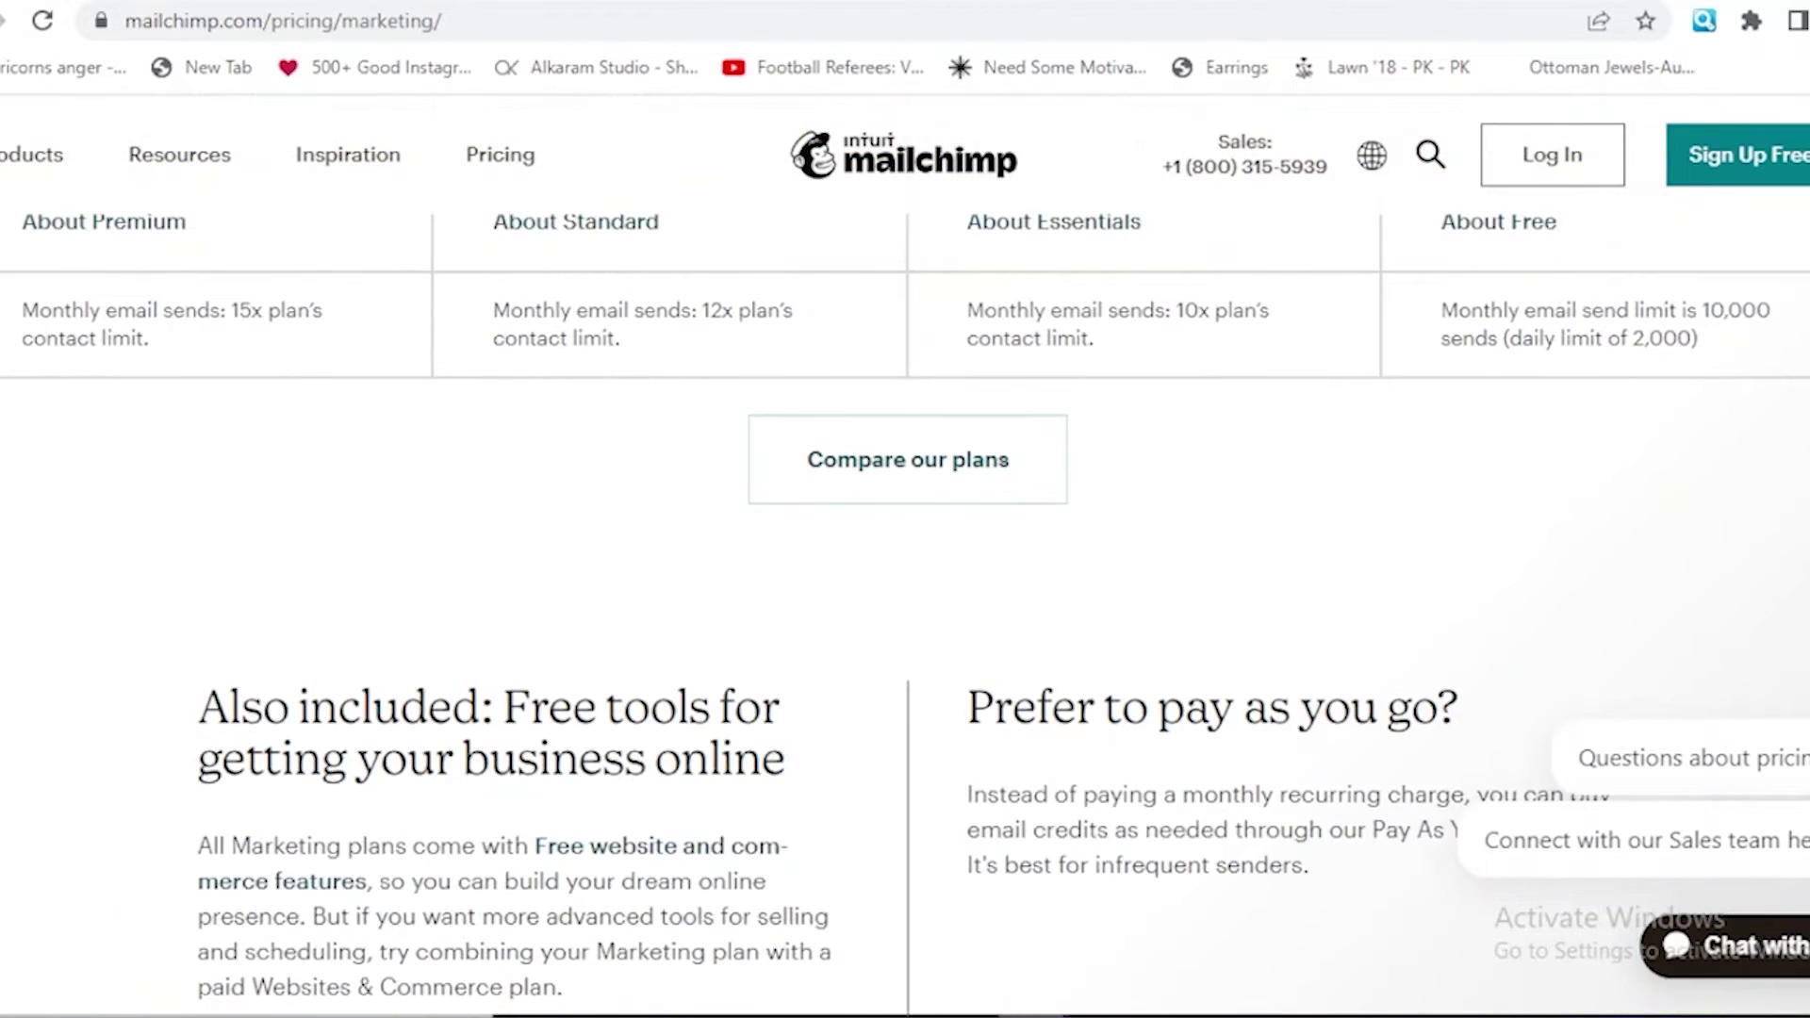
scroll(905, 612, "up", 12)
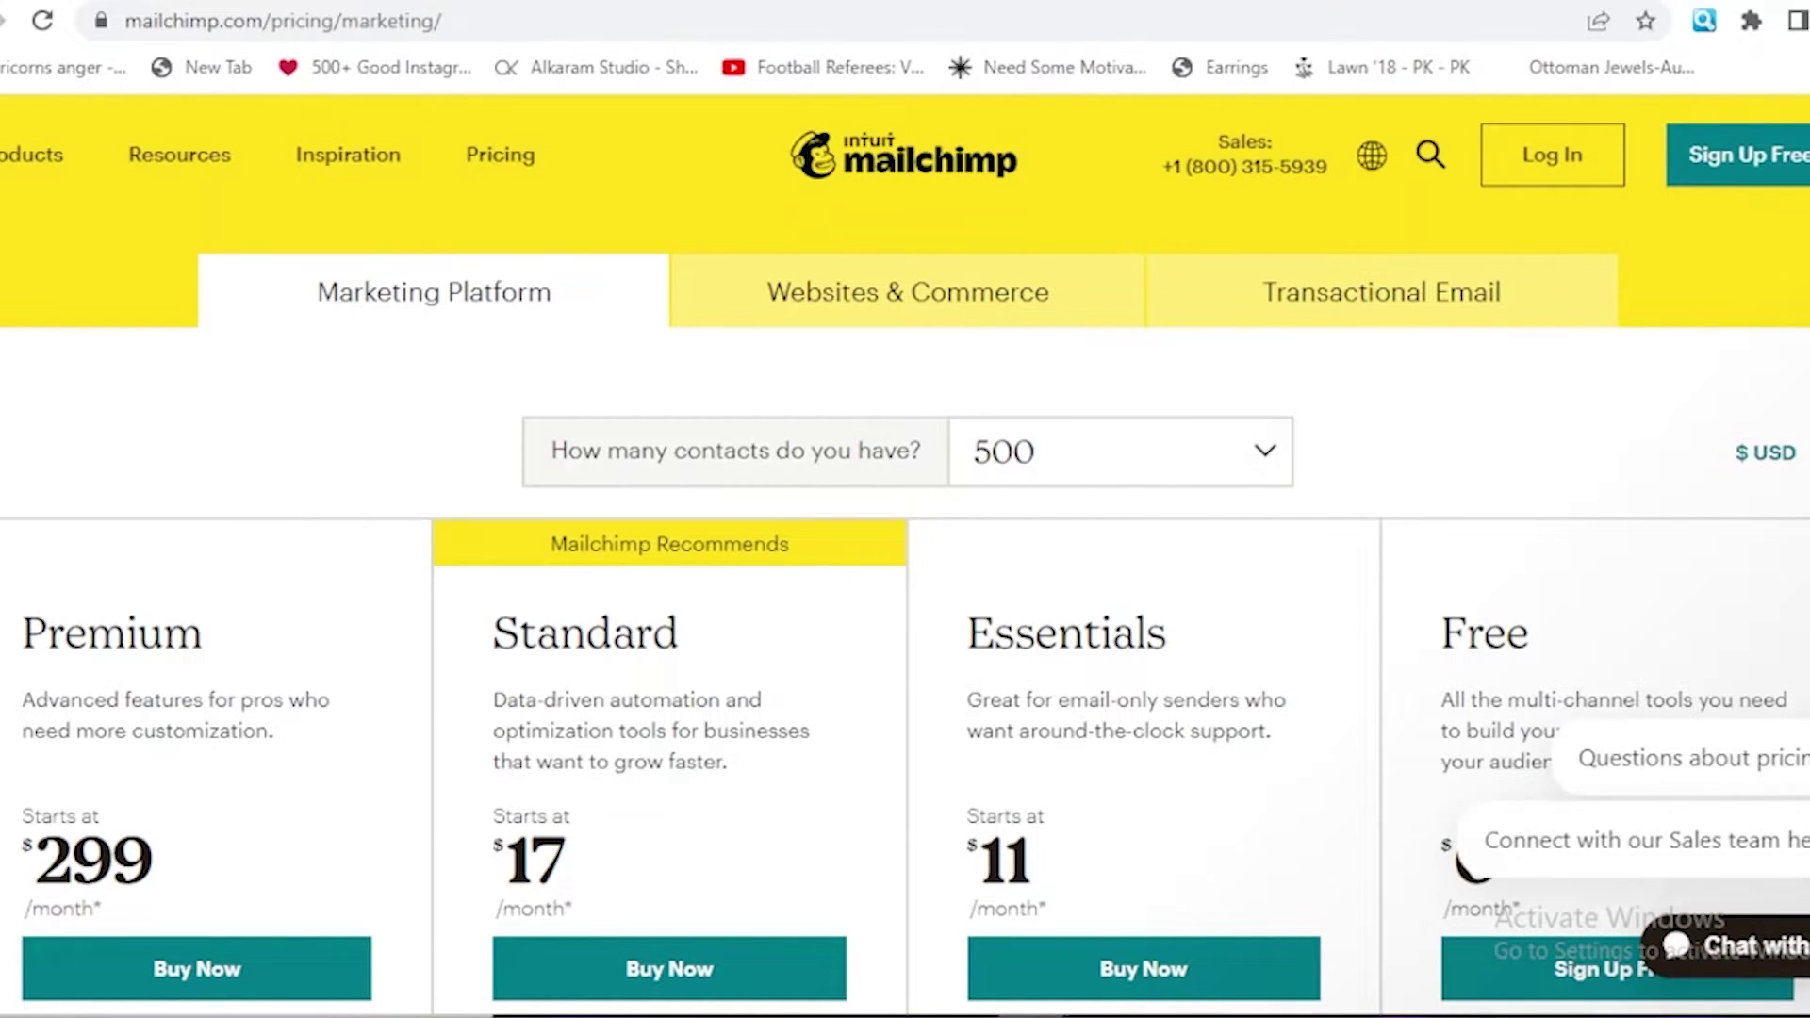
Start a free Mailchimp sign-up, filling email and username from saved browser suggestions.
left_click(1767, 171)
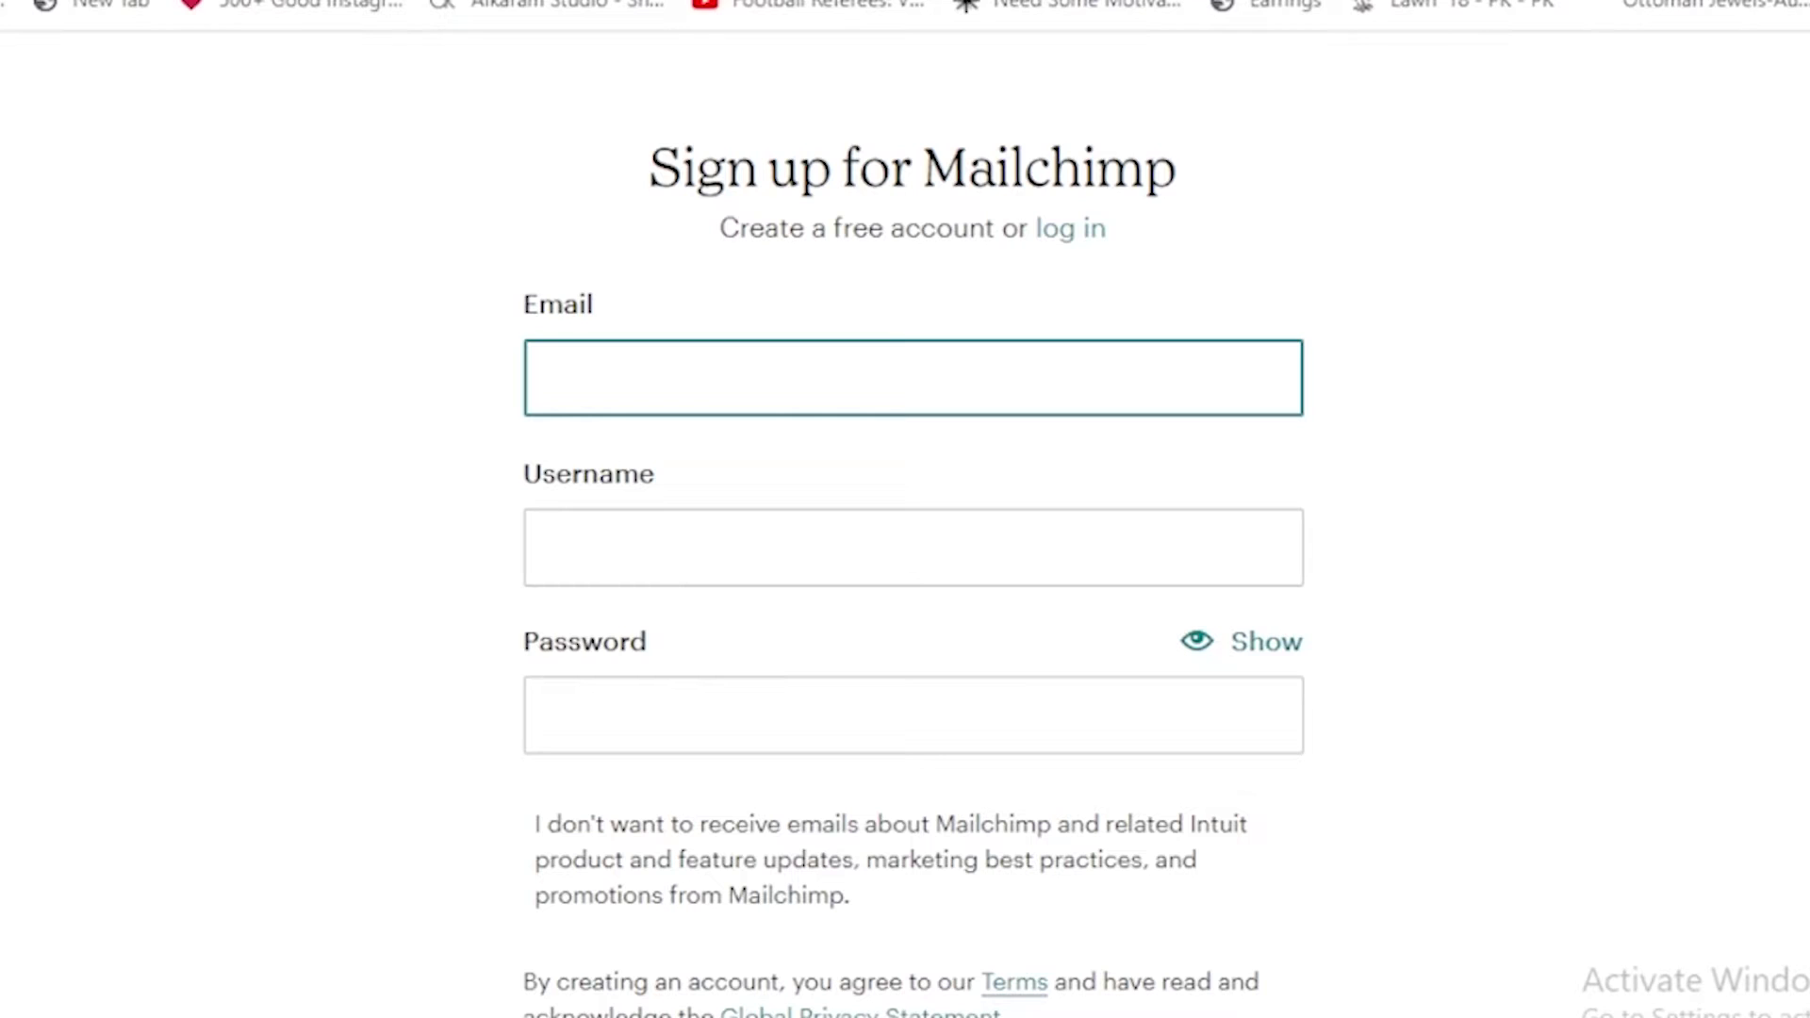
type("k")
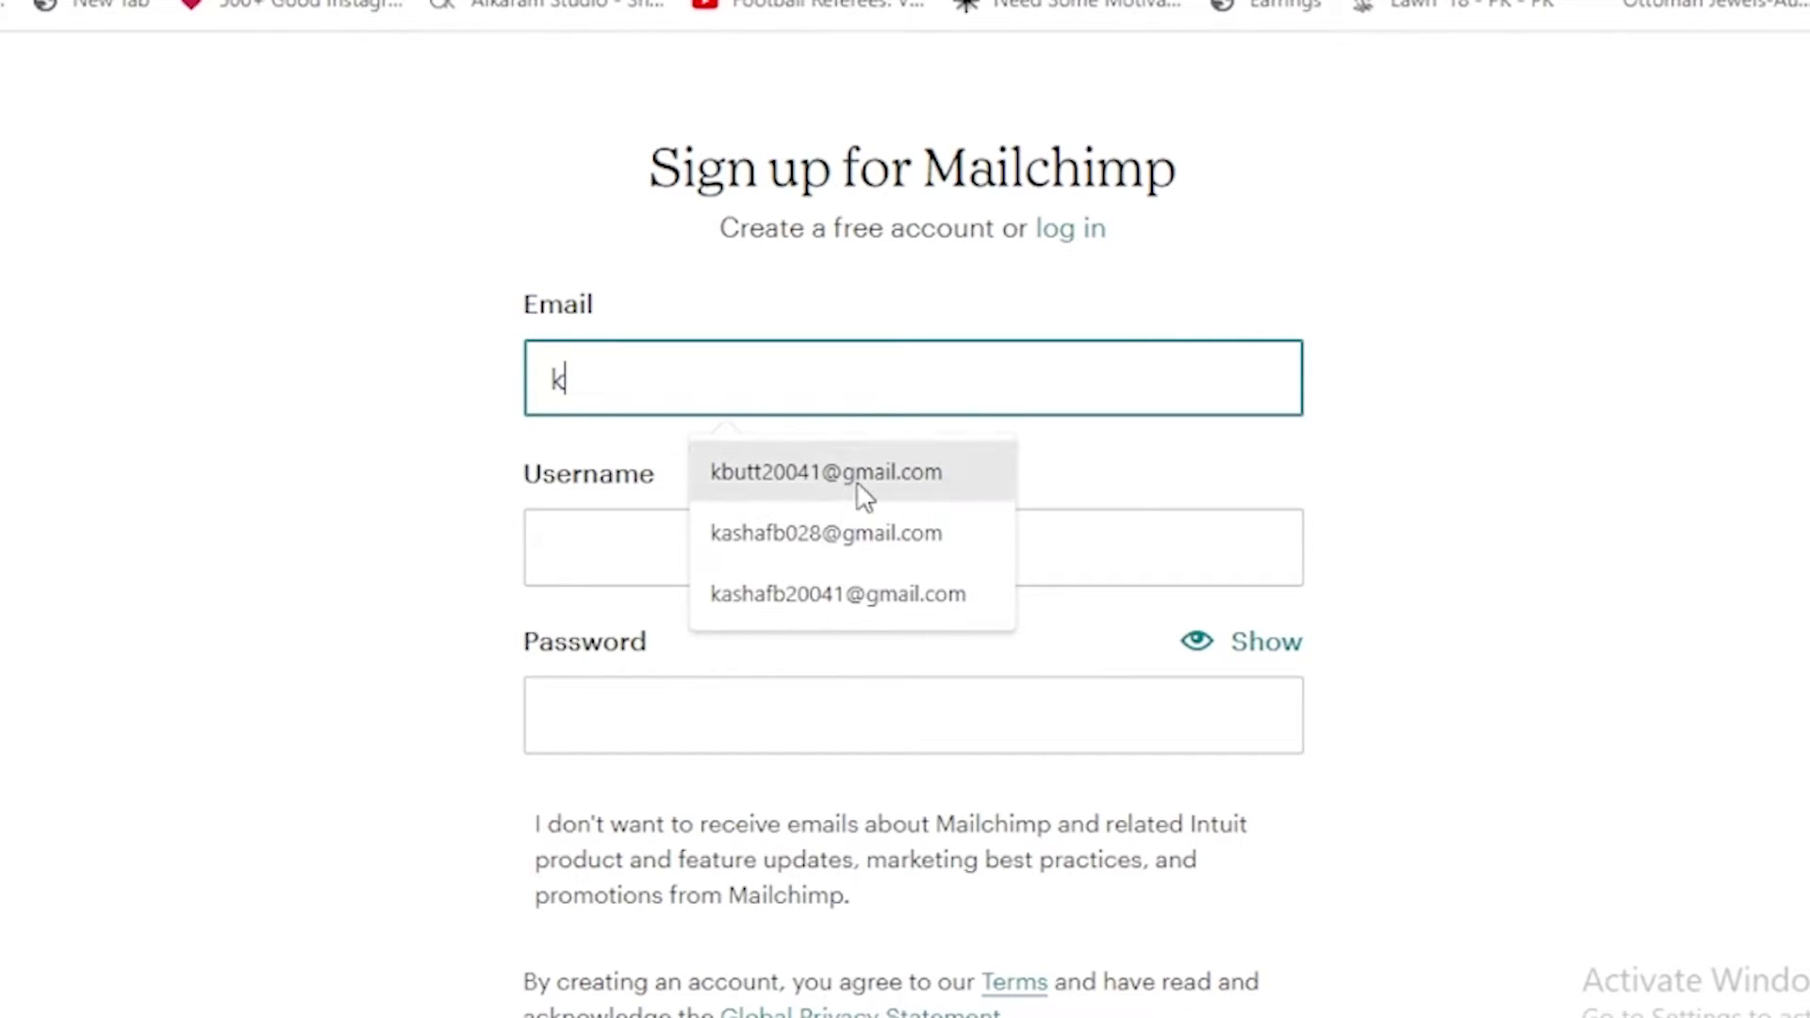
left_click(856, 477)
left_click(709, 570)
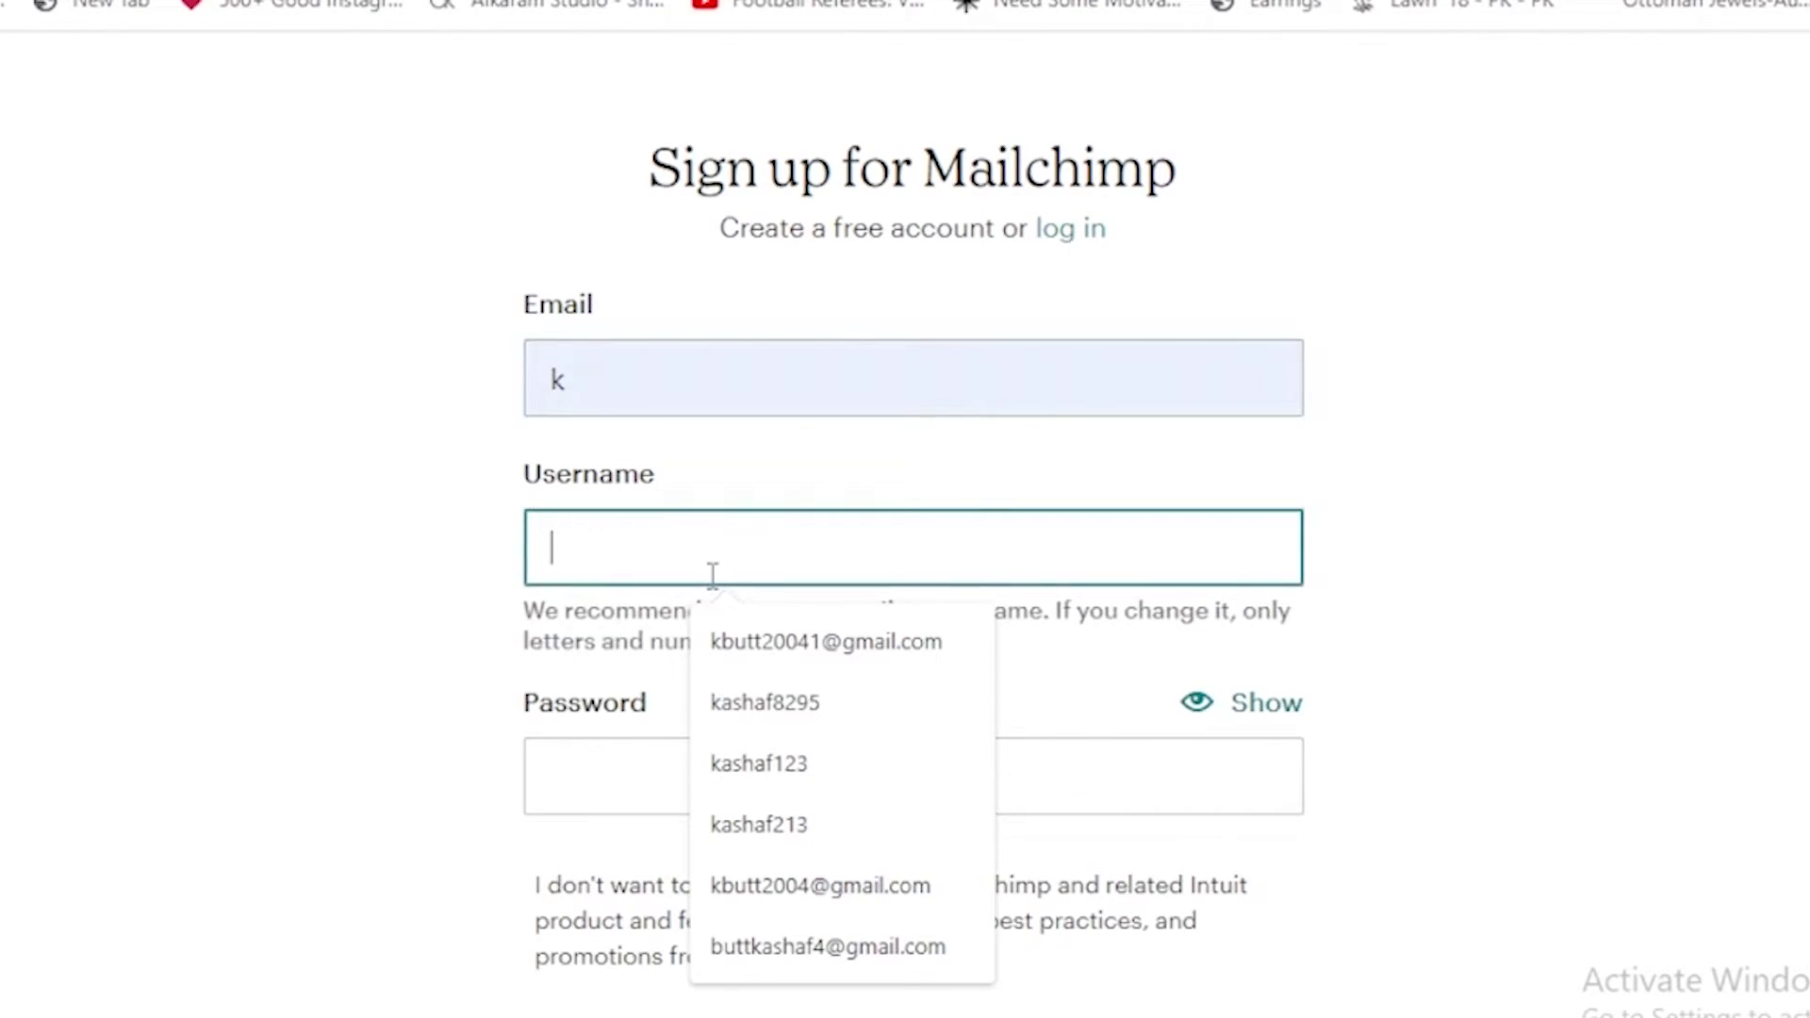
left_click(745, 624)
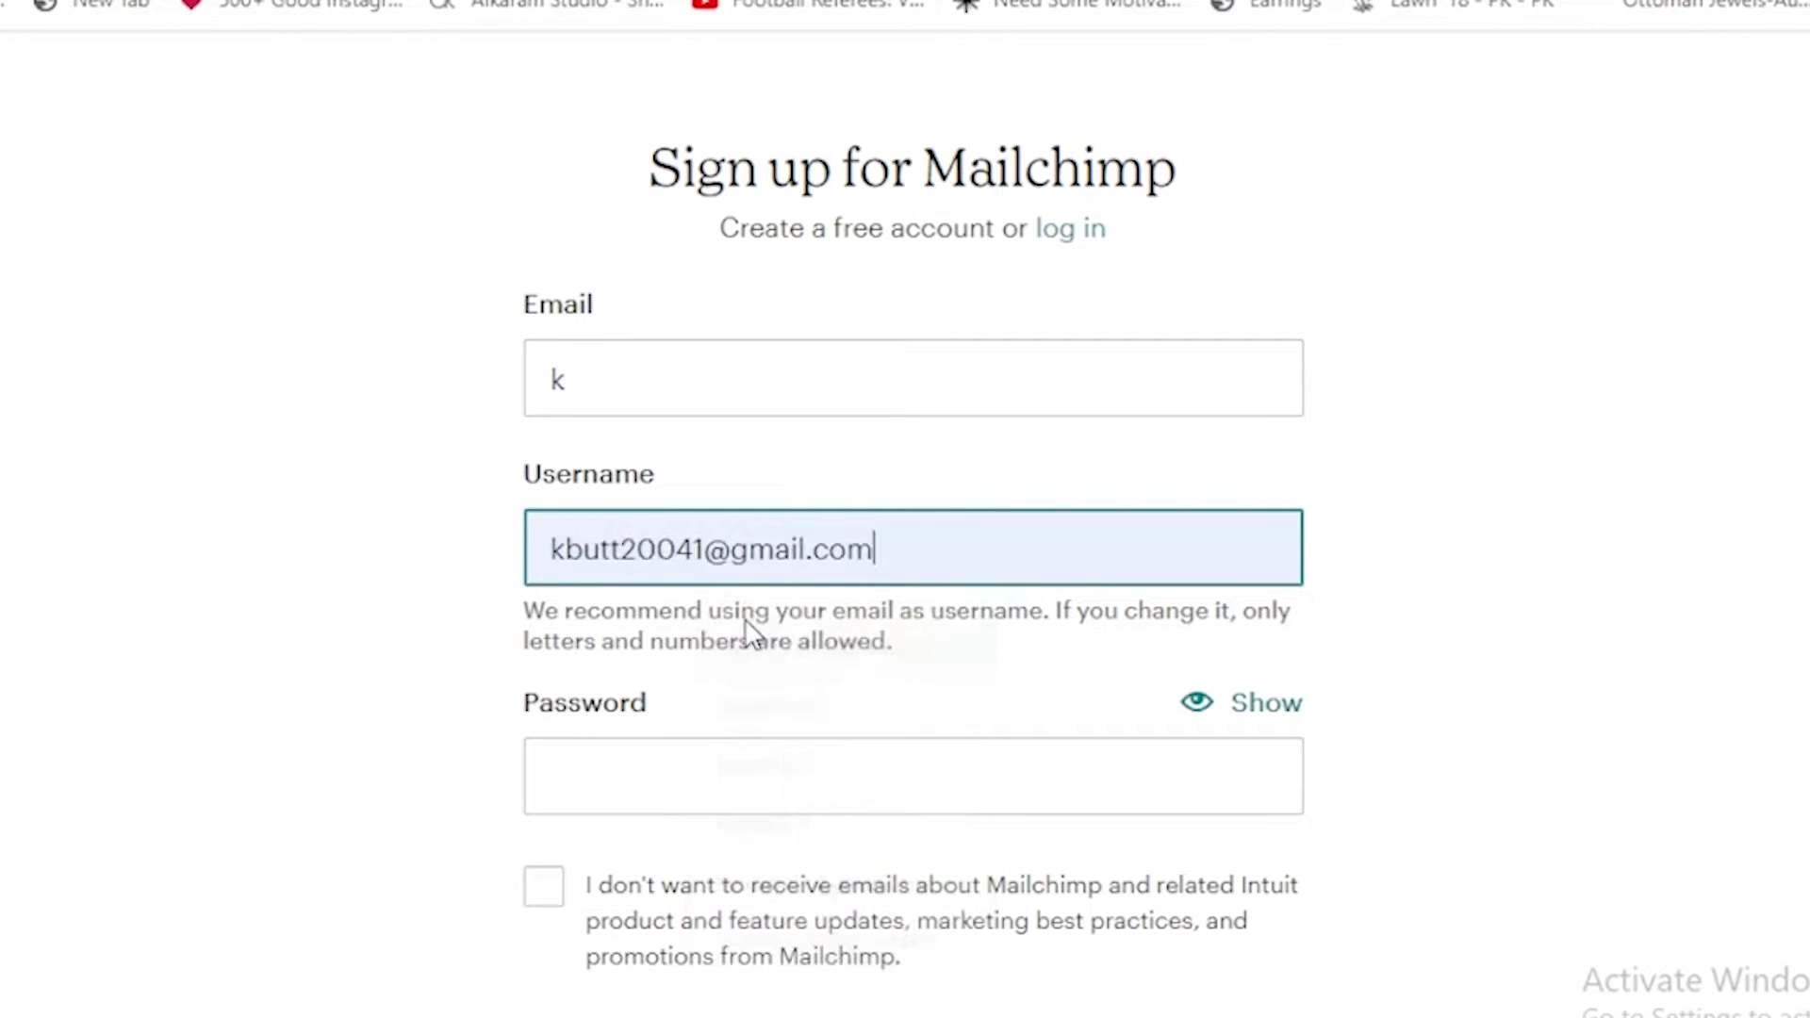
left_click(812, 391)
left_click(758, 481)
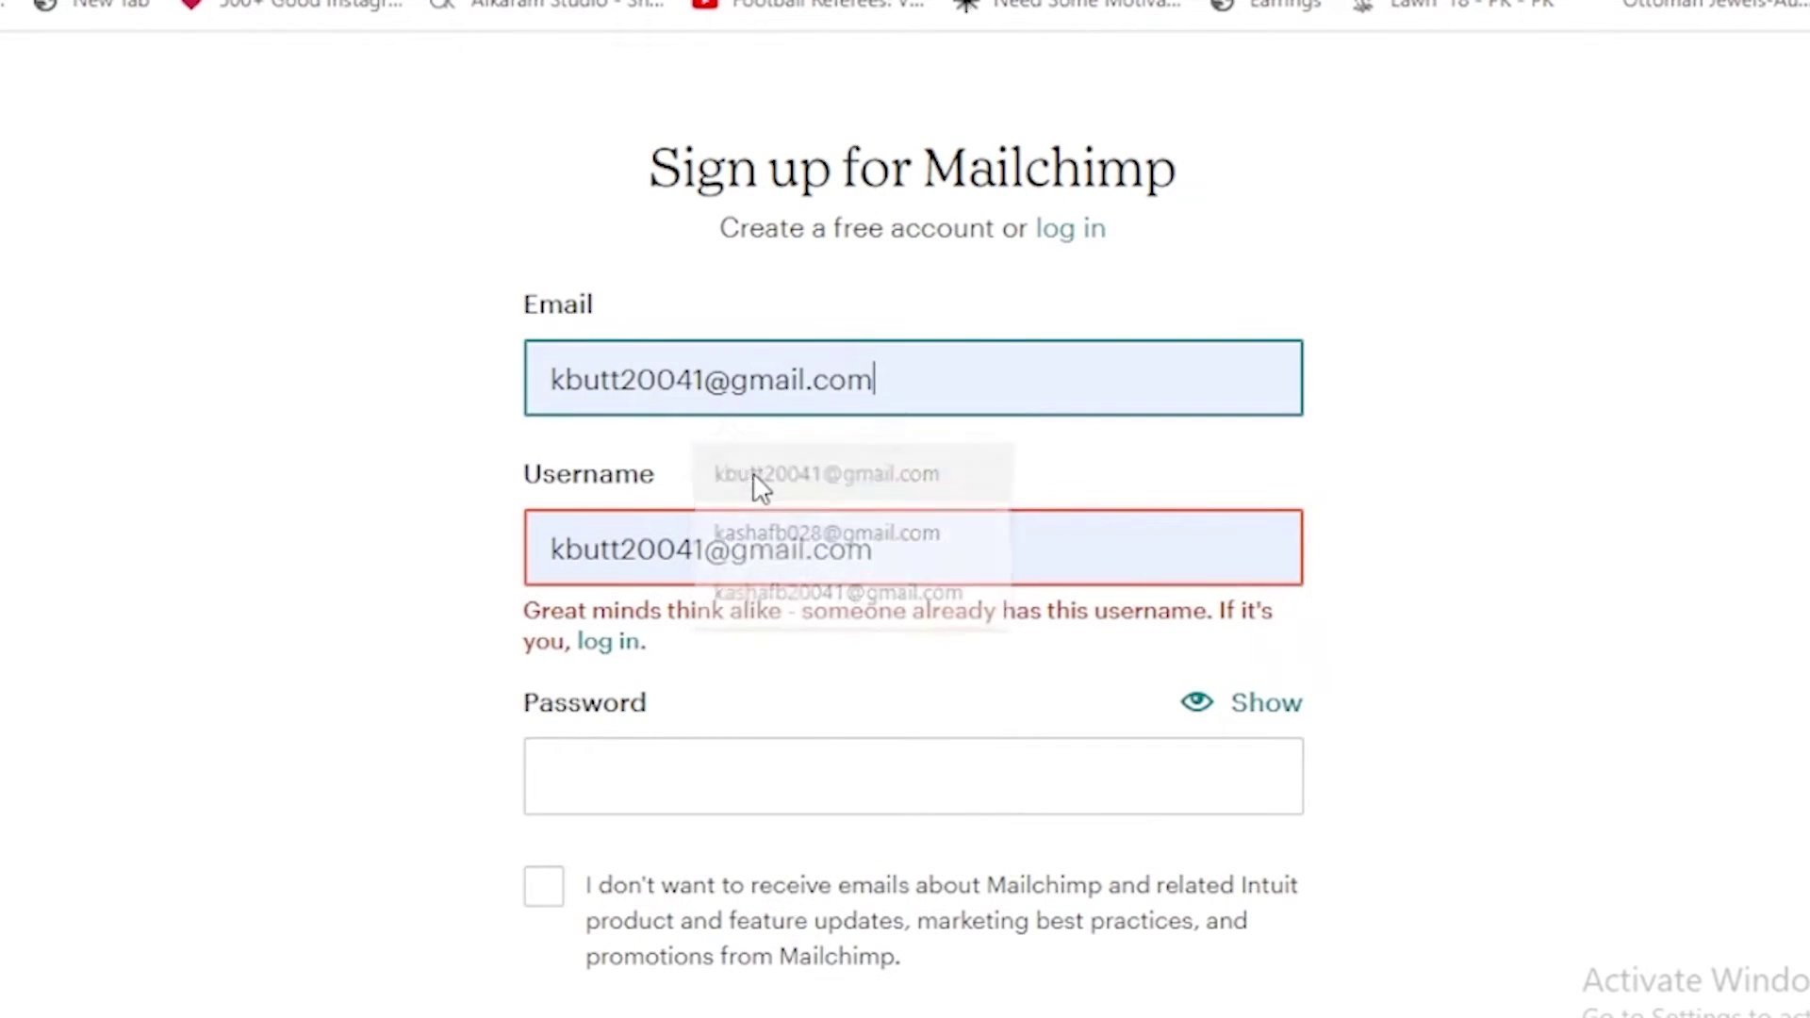
Enter the account password, opt out of marketing emails, and submit the sign-up form.
left_click(574, 767)
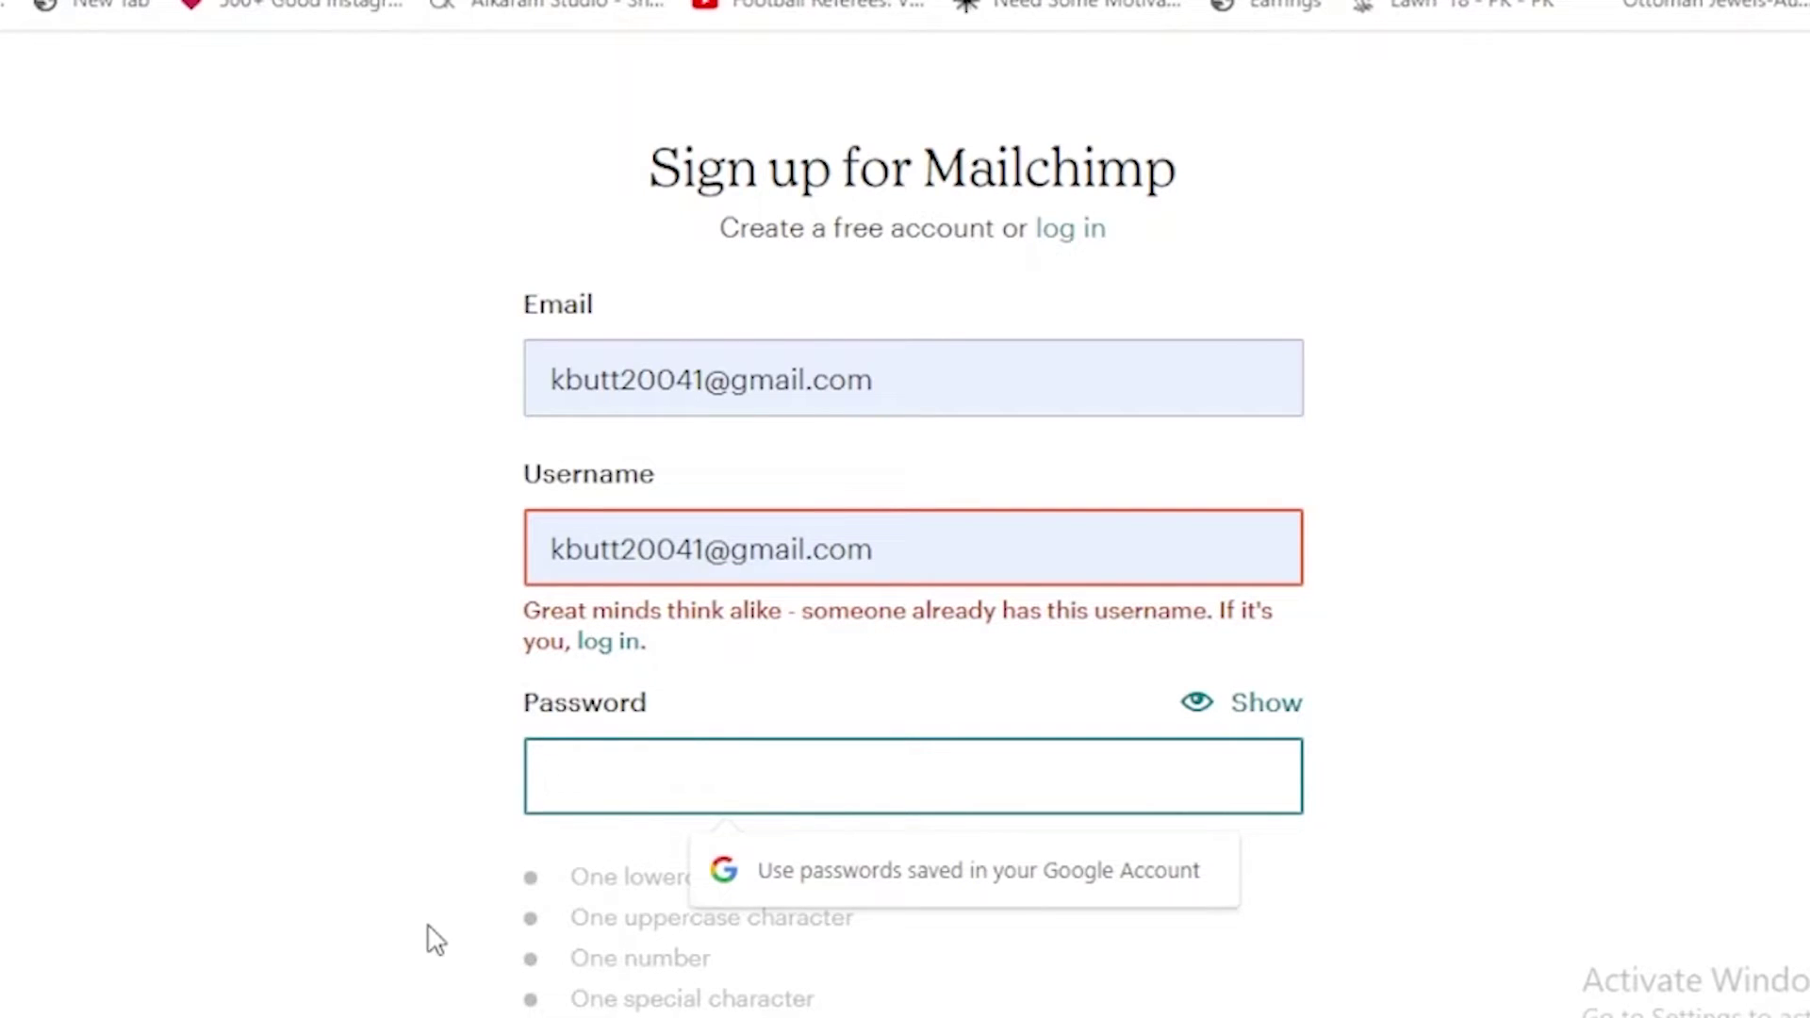
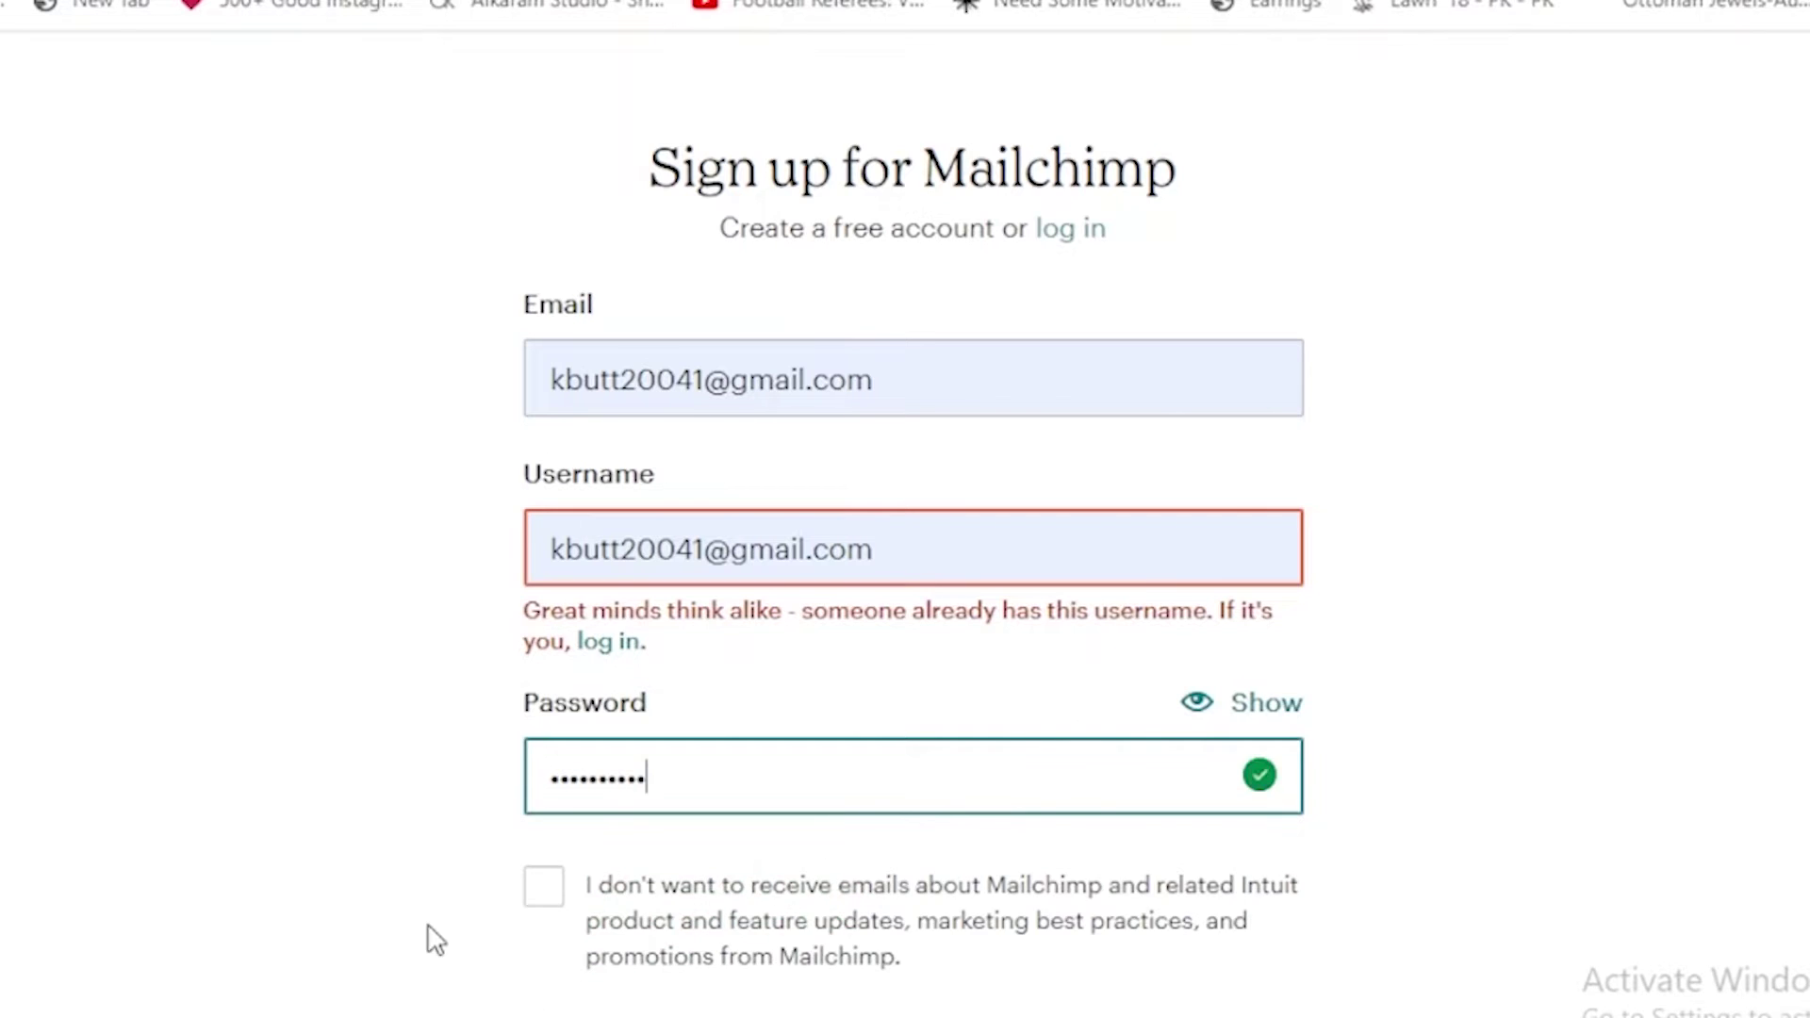
left_click(564, 891)
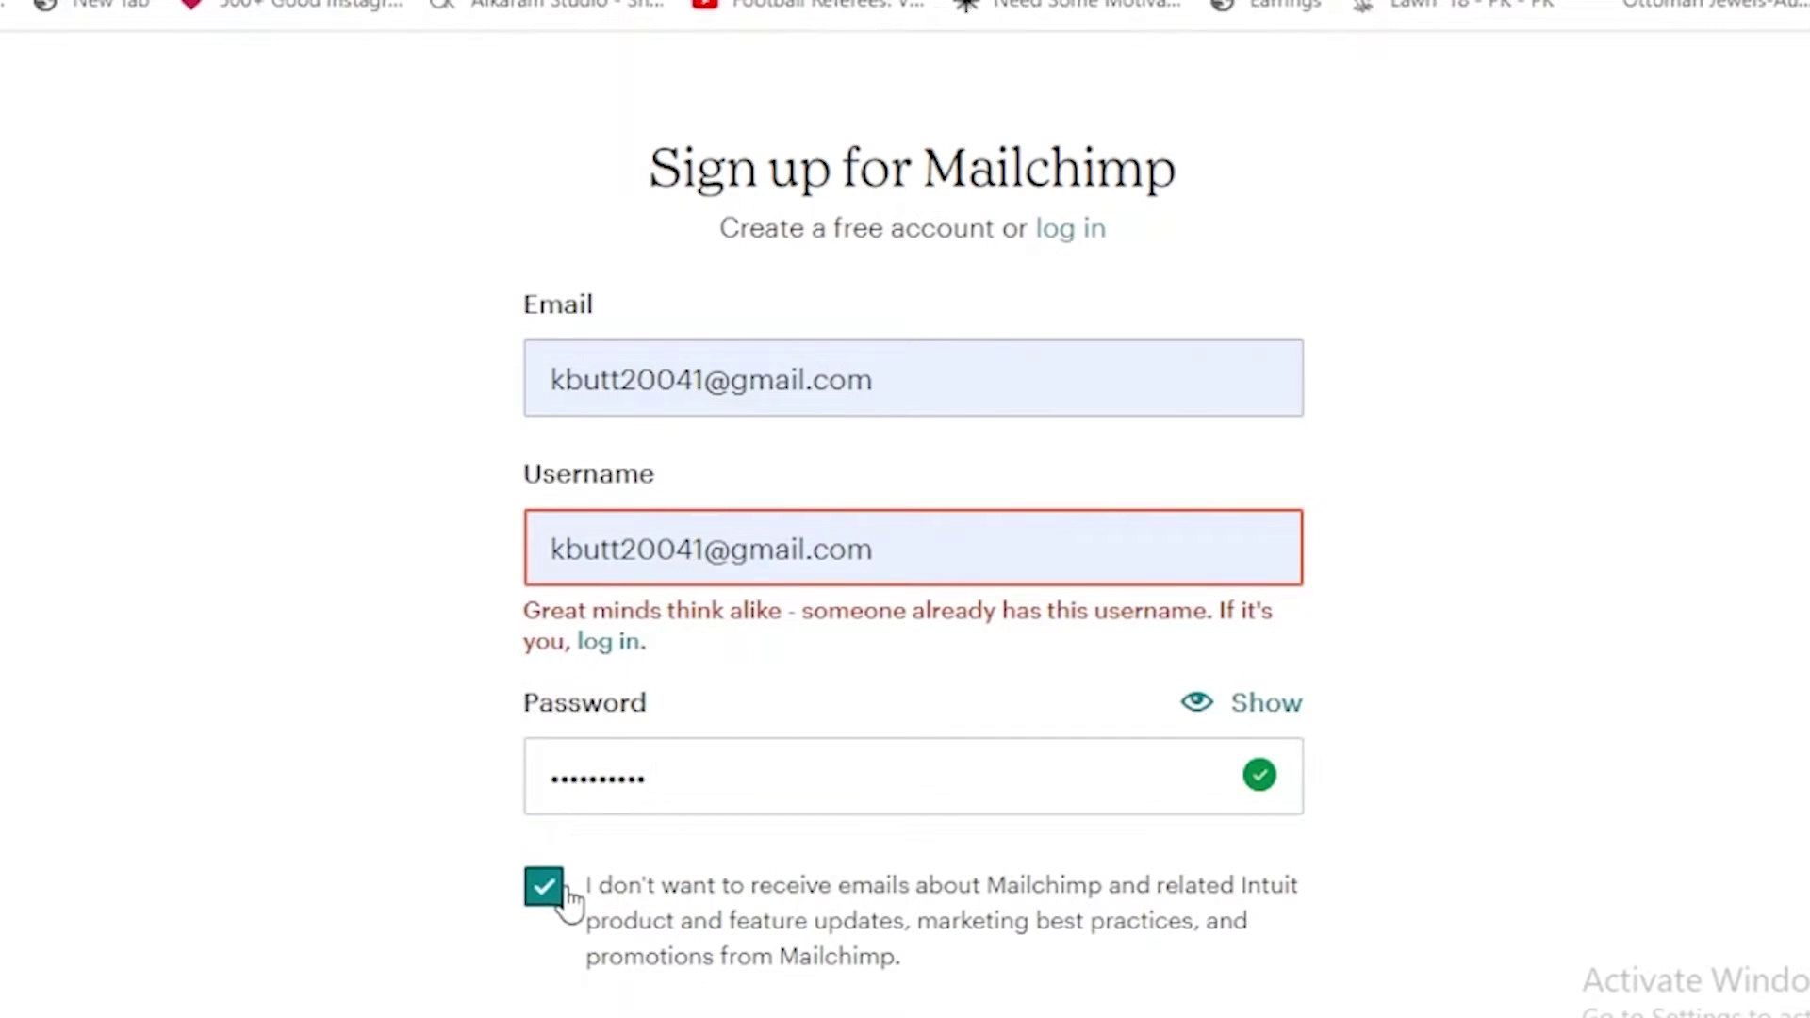
scroll(1790, 533, "down", 1)
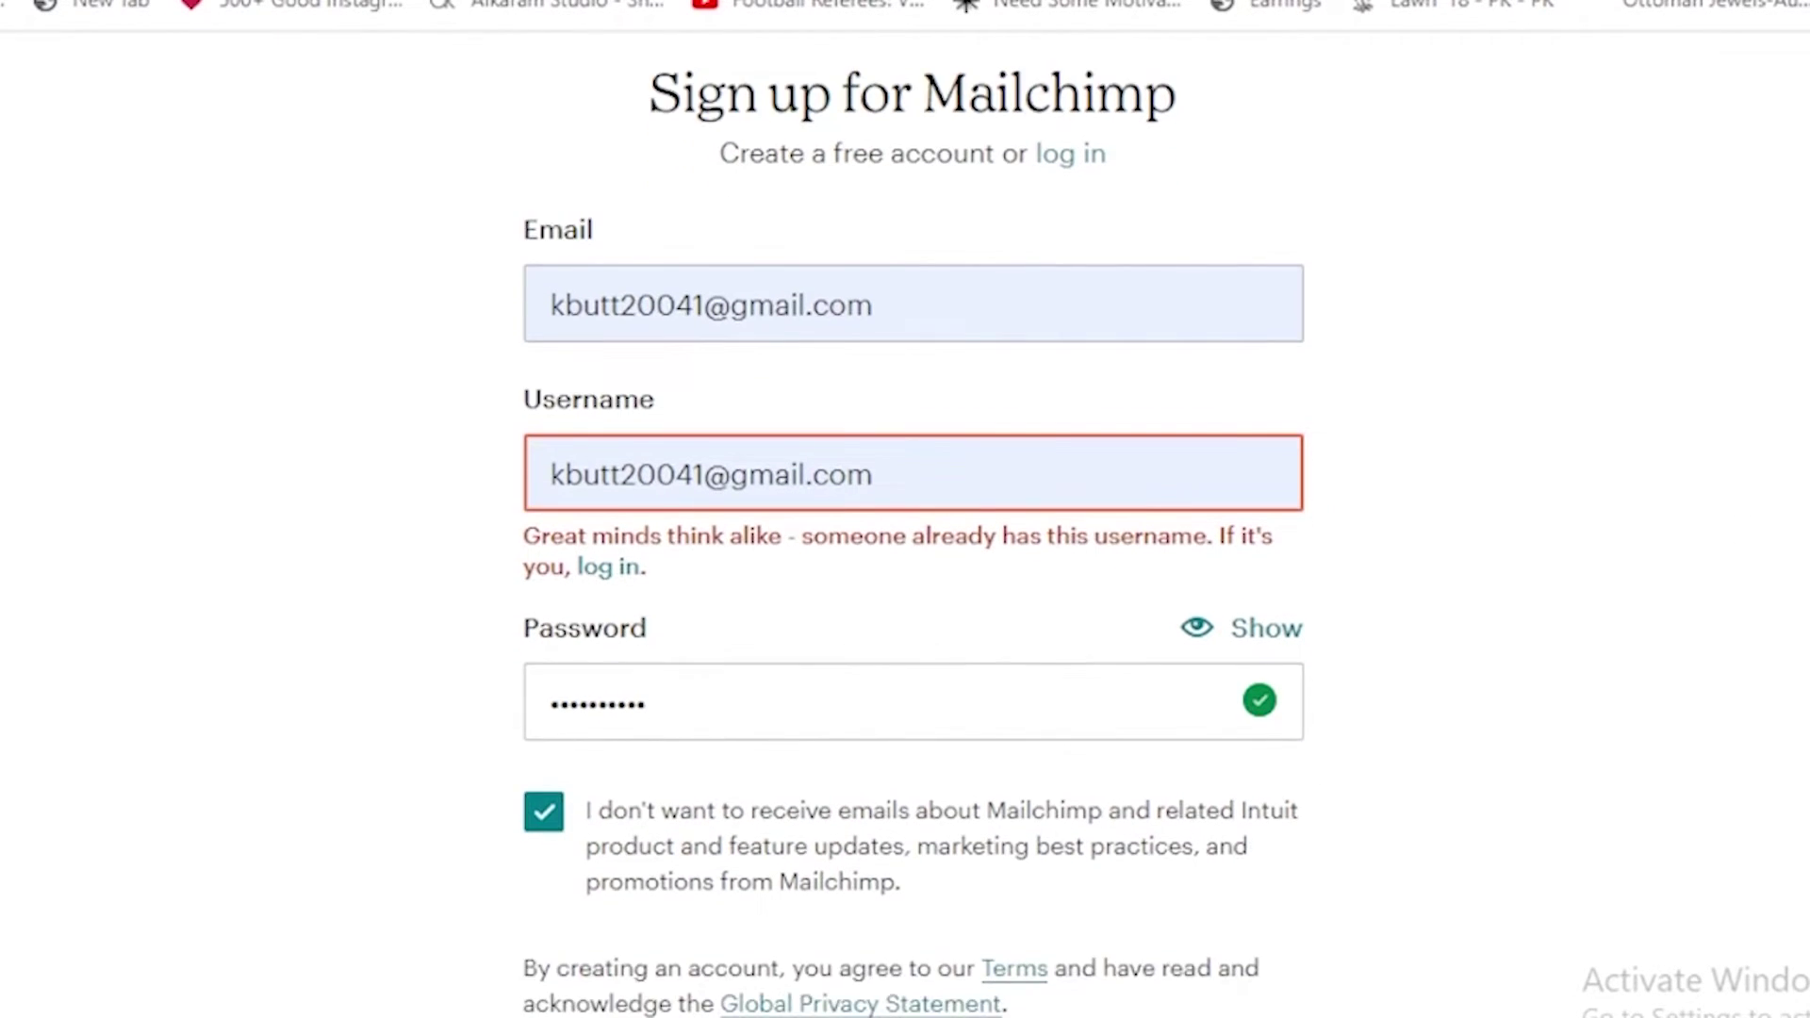
scroll(904, 565, "down", 3)
scroll(905, 565, "up", 3)
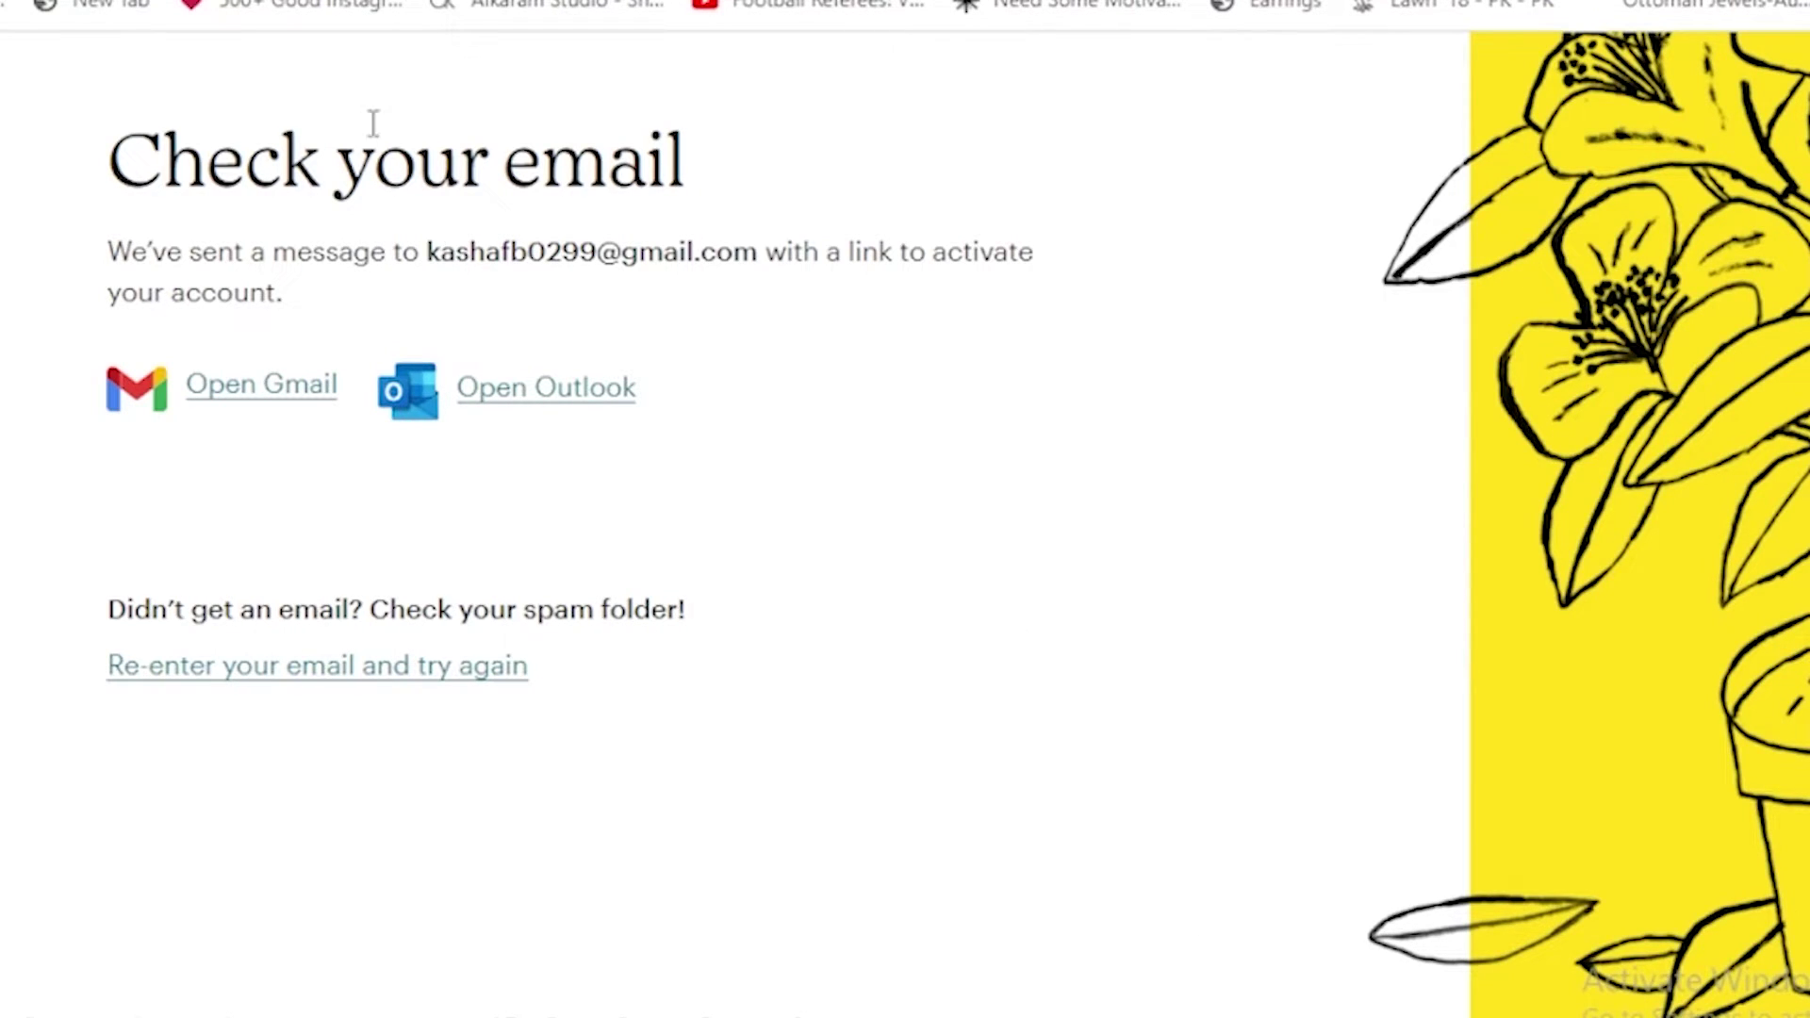
Open the 'Activate your Mailchimp account' email in Gmail and follow its Activate Account link.
left_click(514, 2)
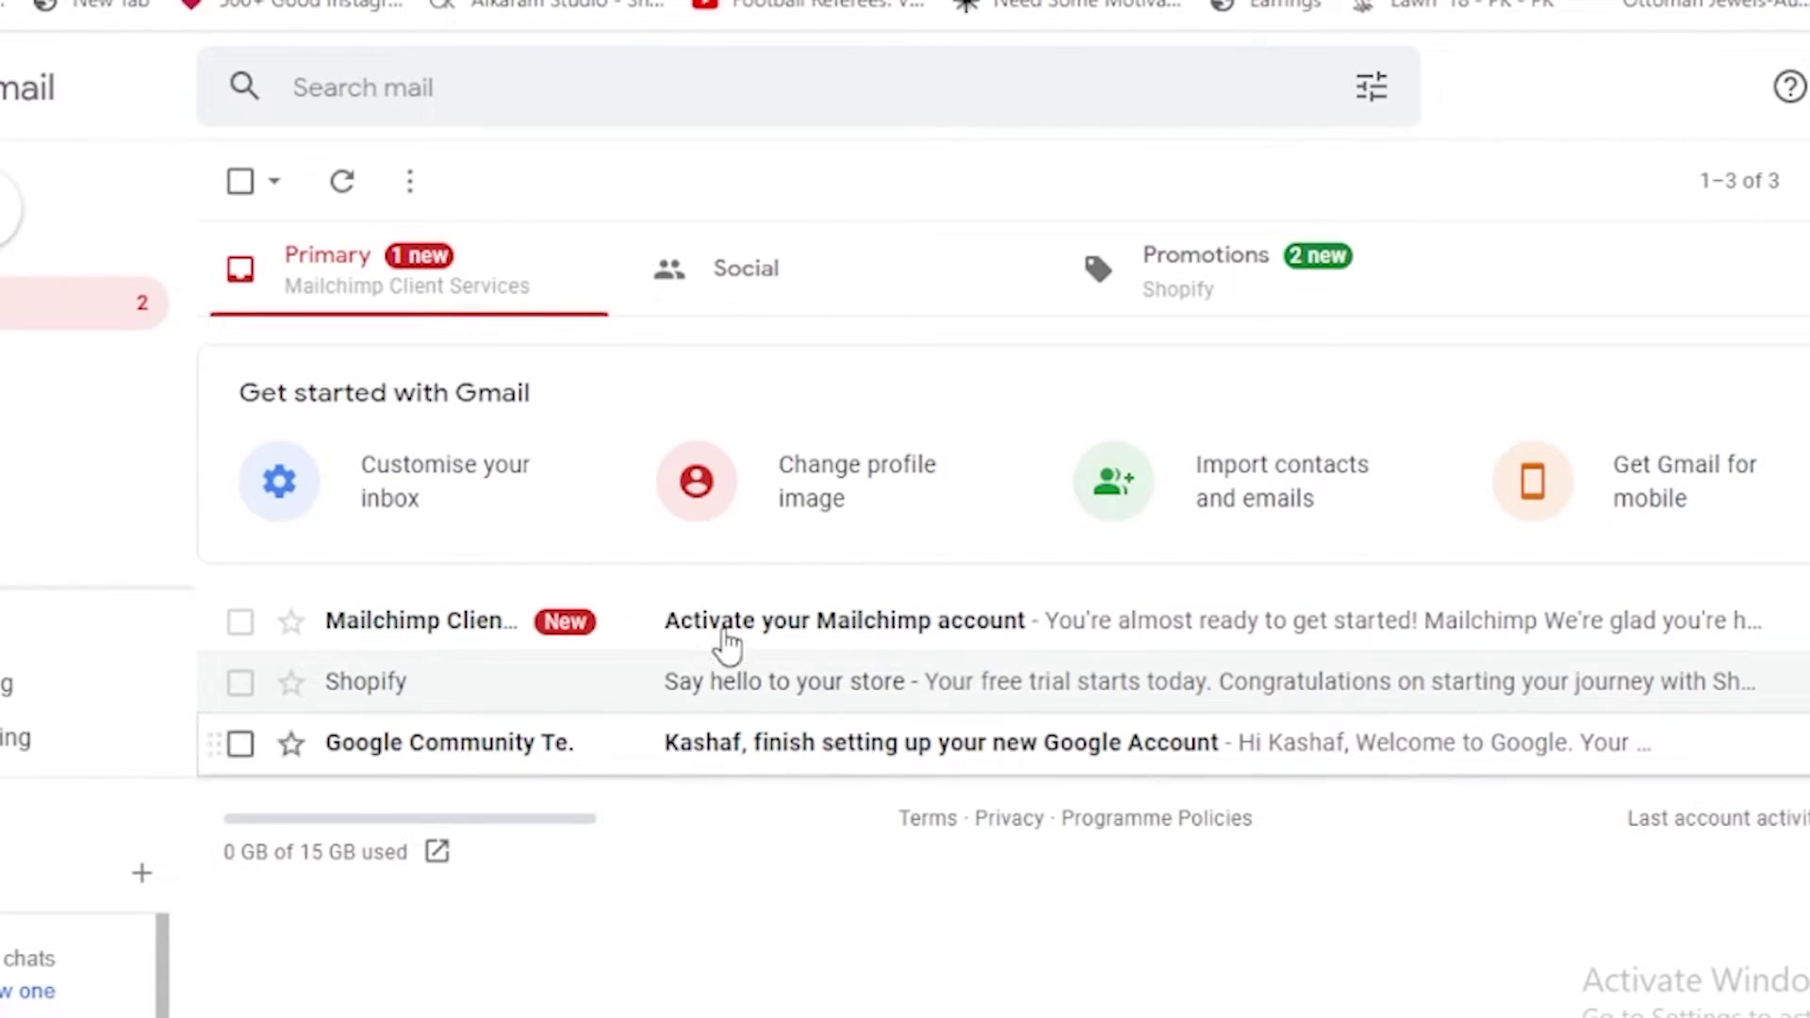
left_click(731, 617)
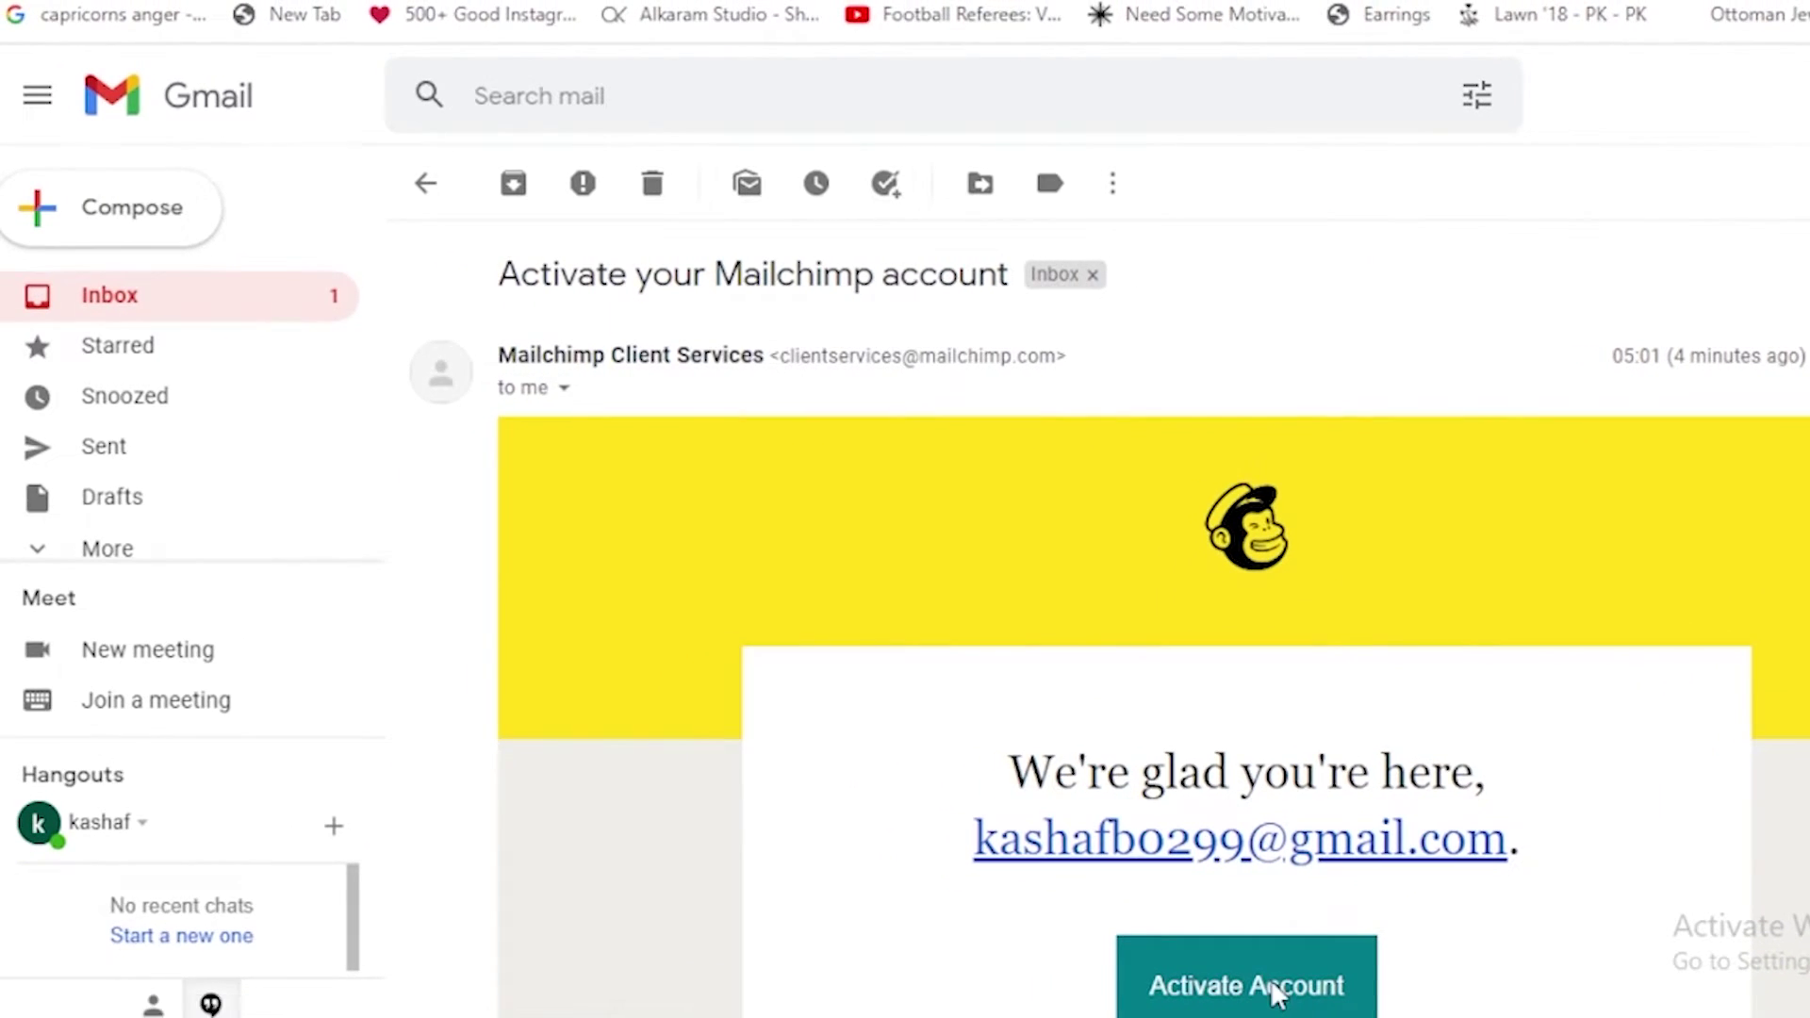
left_click(1277, 990)
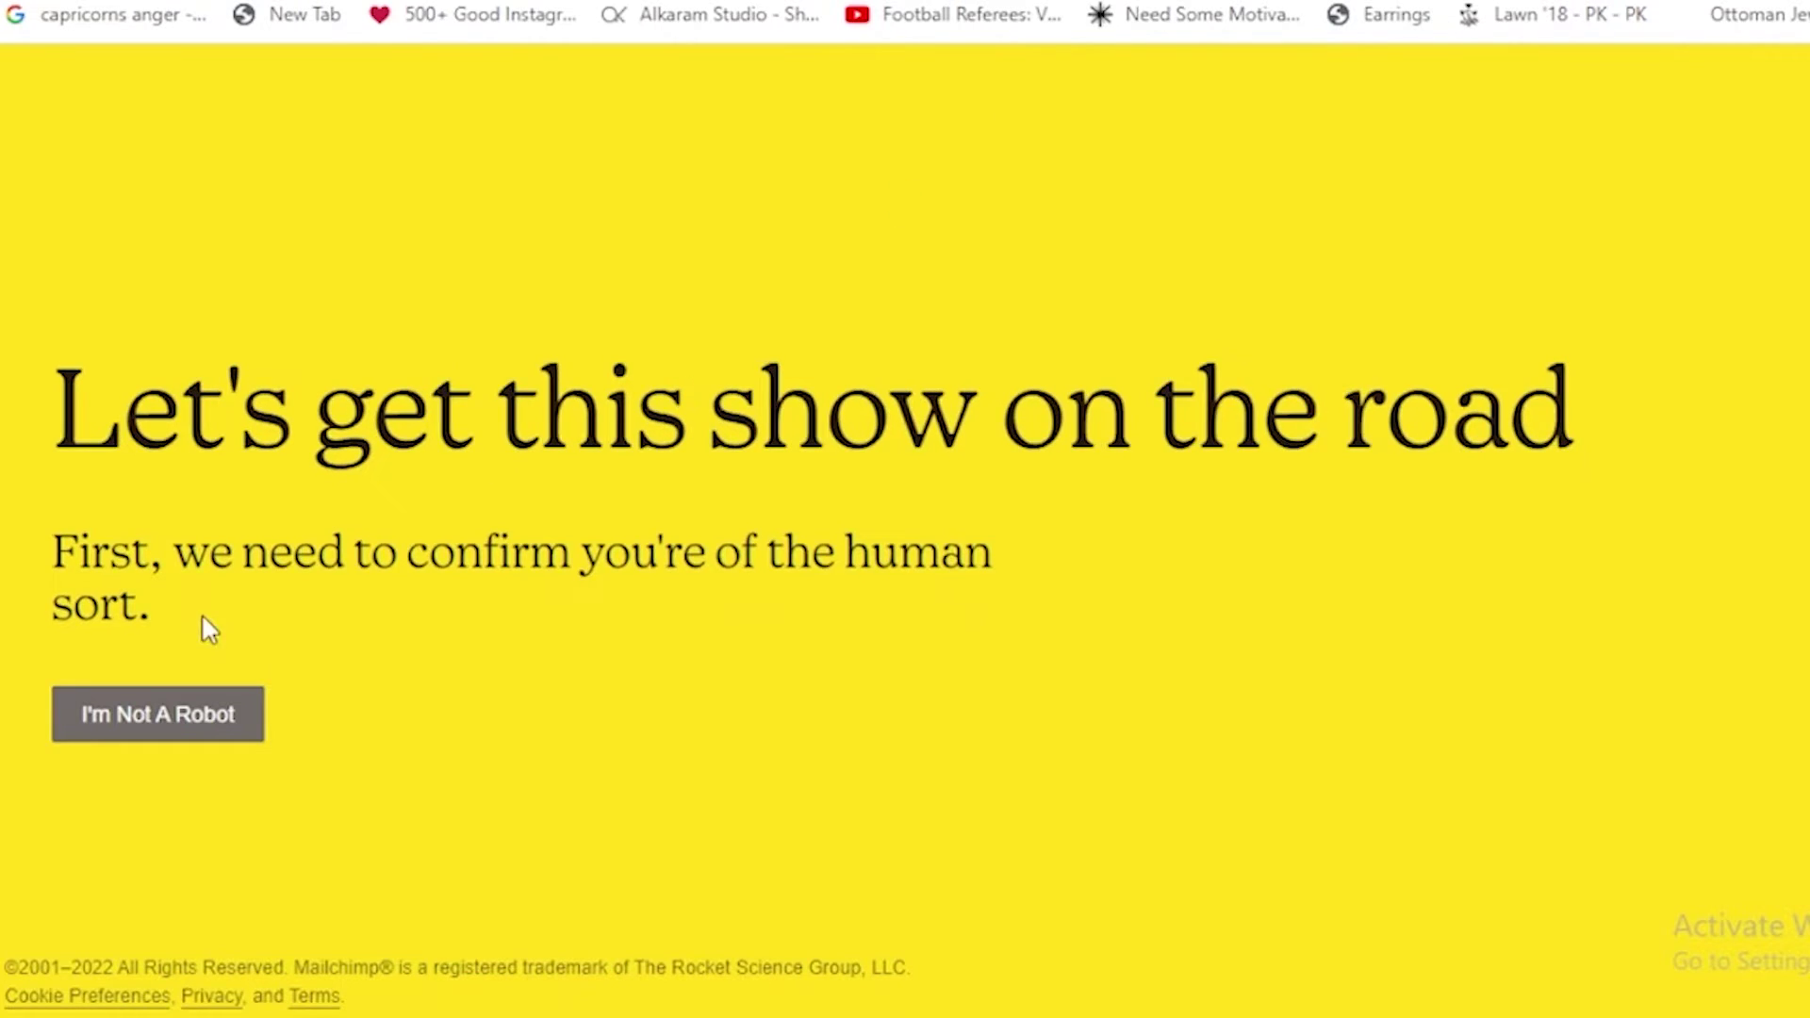
Pass the I'm Not A Robot check, decline the survey, and continue with the Free plan.
left_click(116, 711)
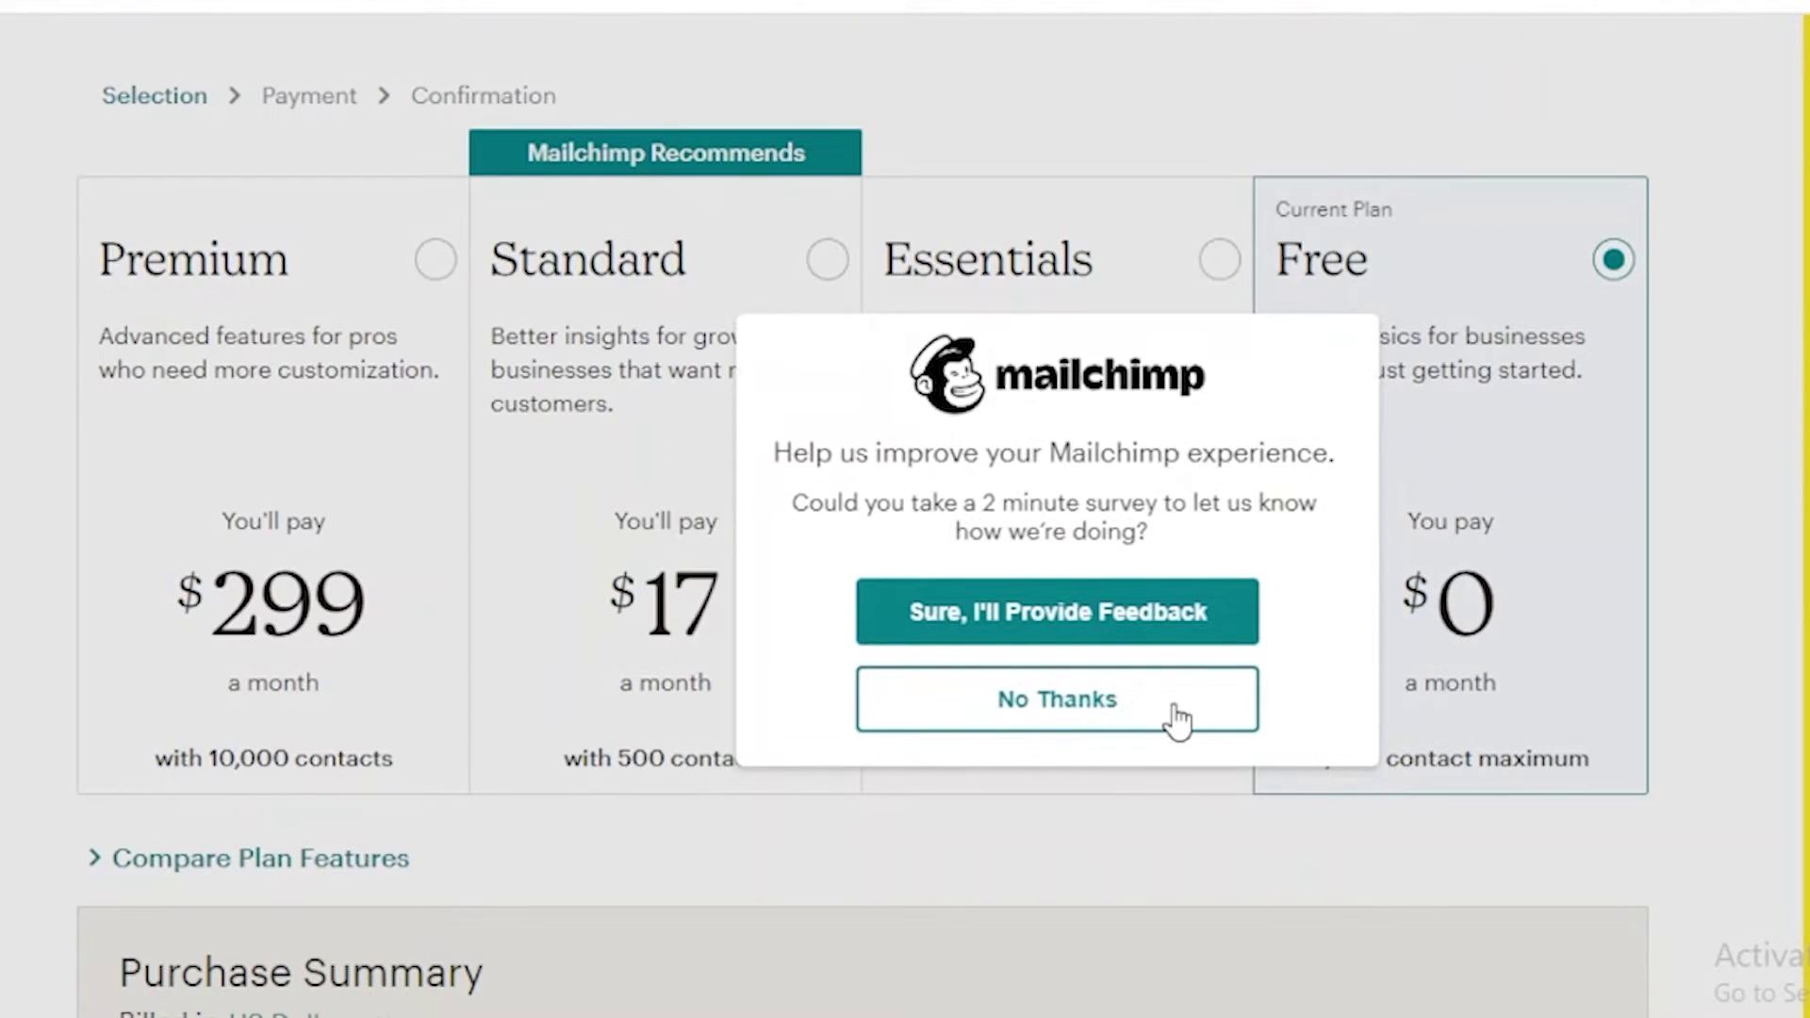
left_click(1173, 721)
scroll(1805, 829, "down", 2)
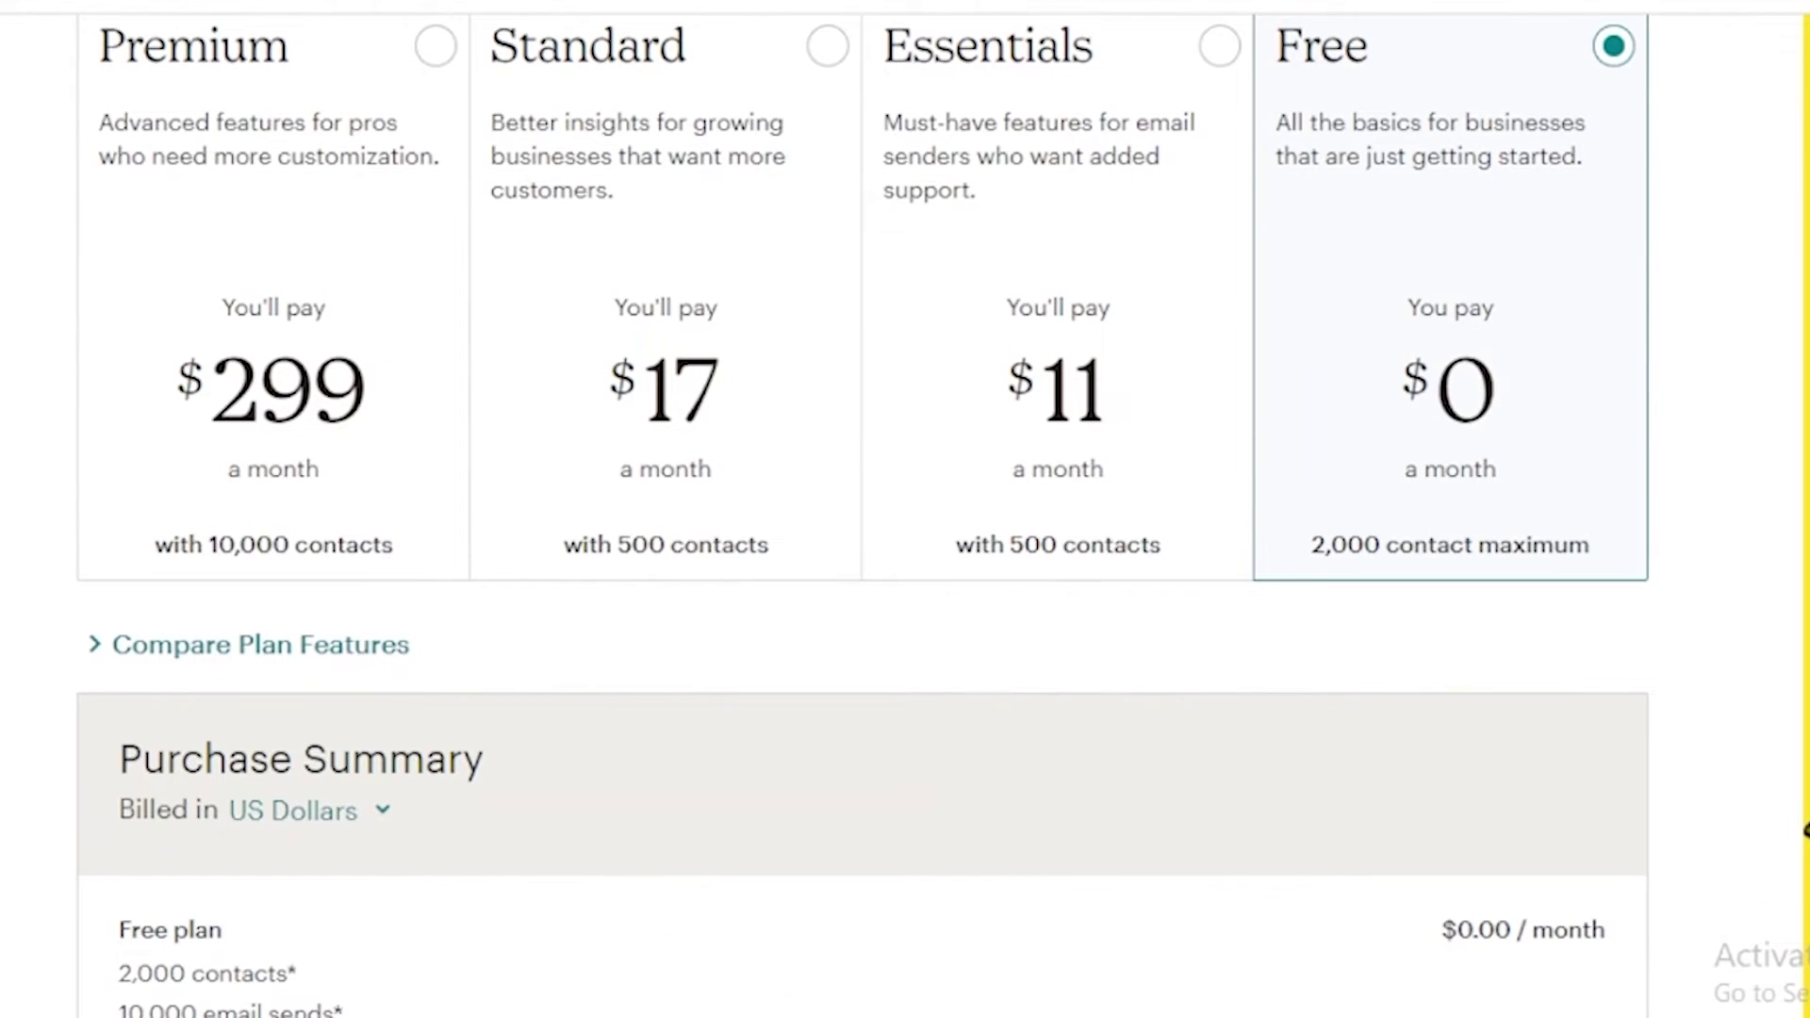
scroll(862, 509, "down", 4)
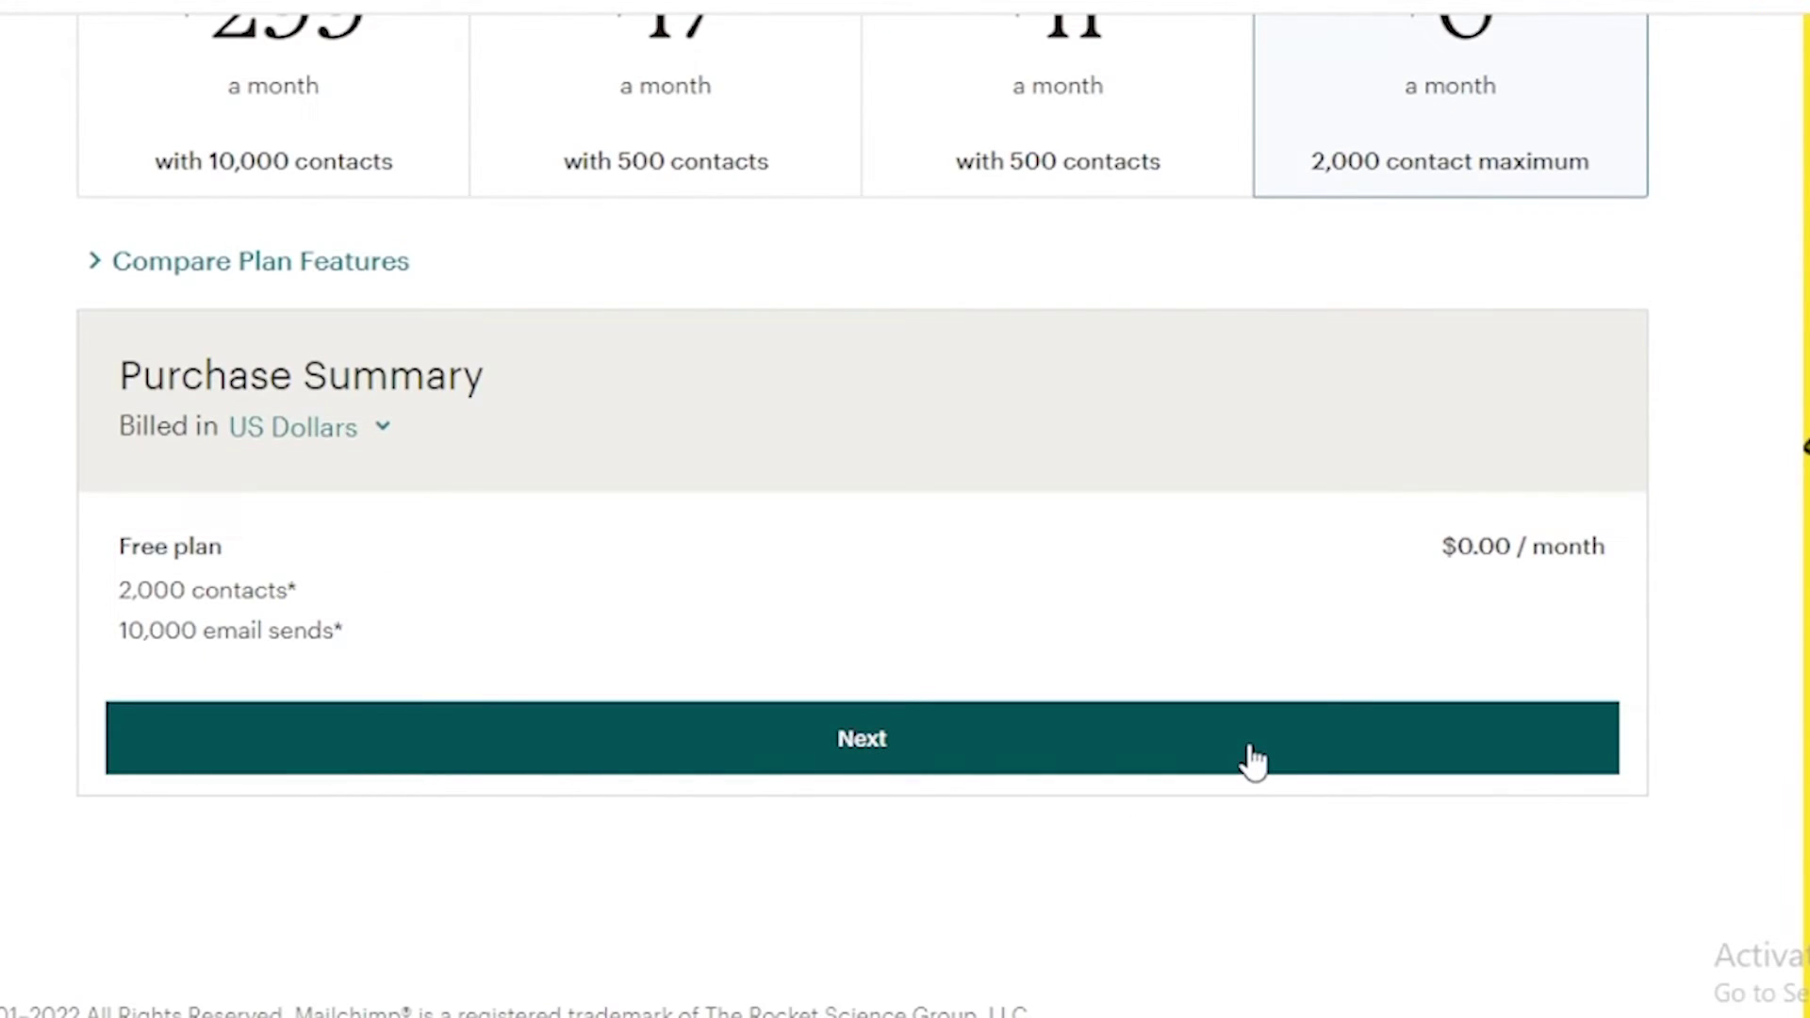
left_click(1252, 760)
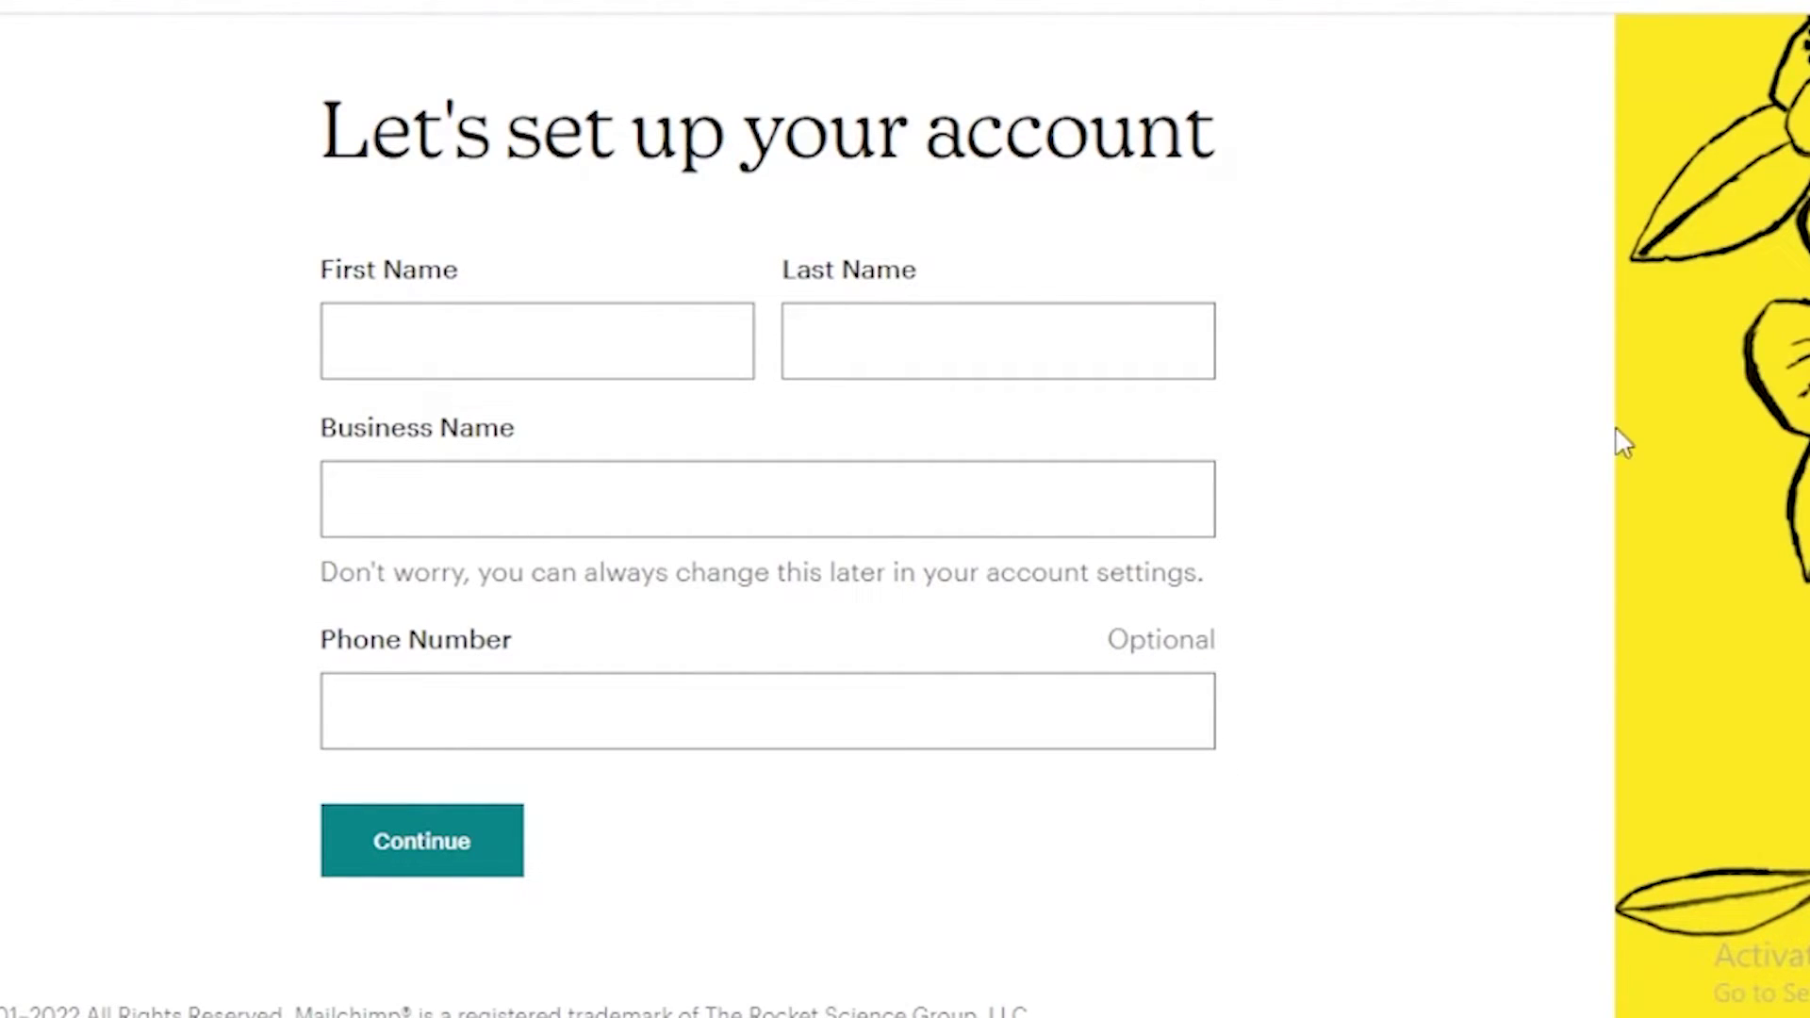
Enter the user's first and last name and business name 'beauty enhancer', then submit.
left_click(433, 375)
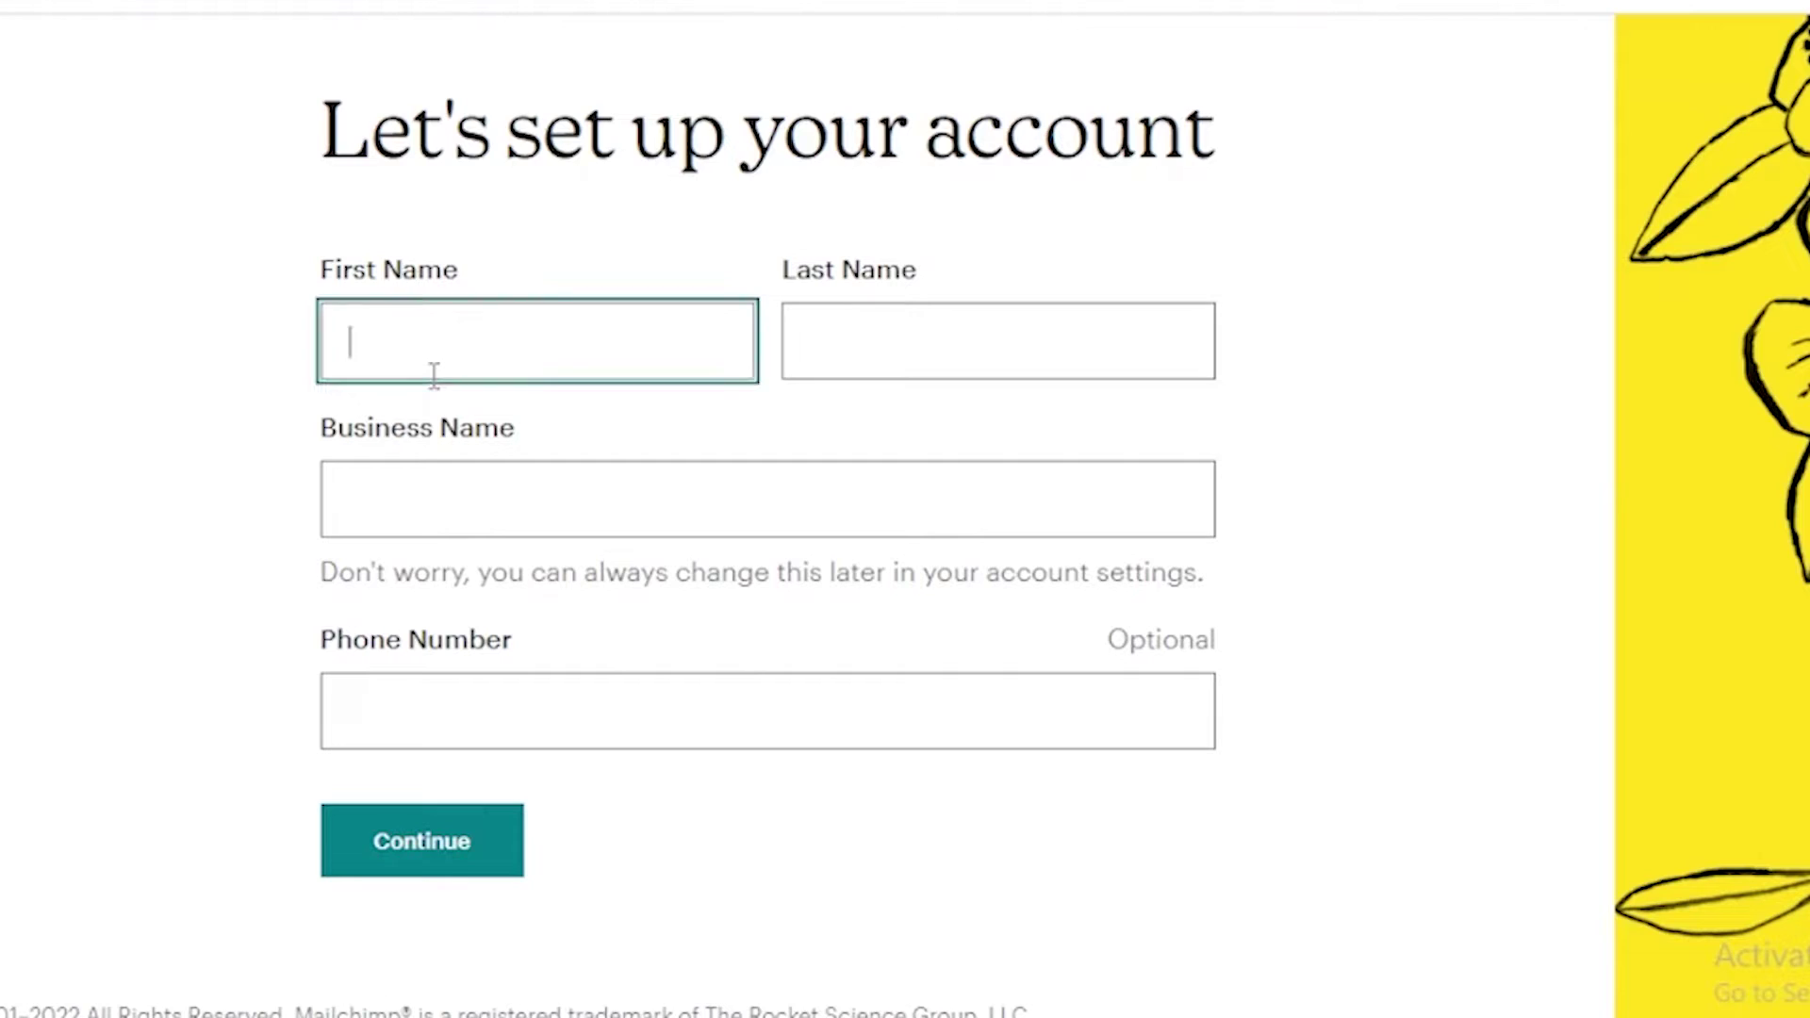
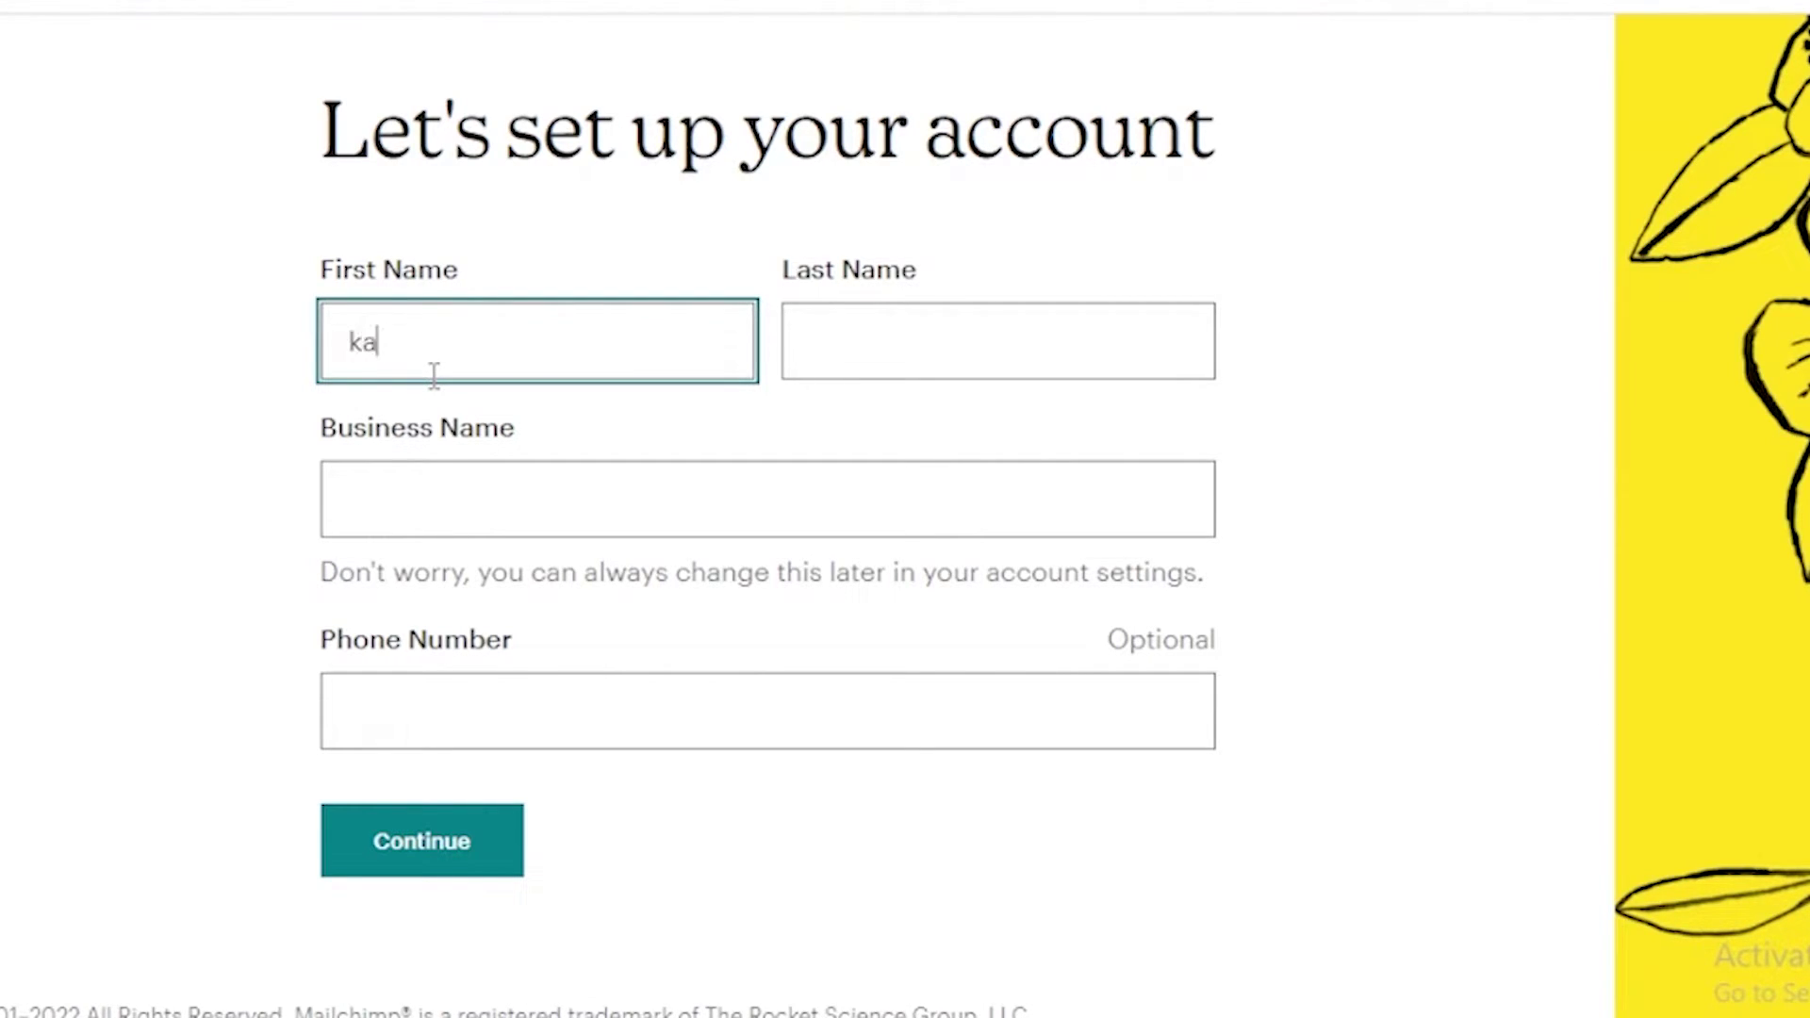
left_click(893, 353)
left_click(641, 497)
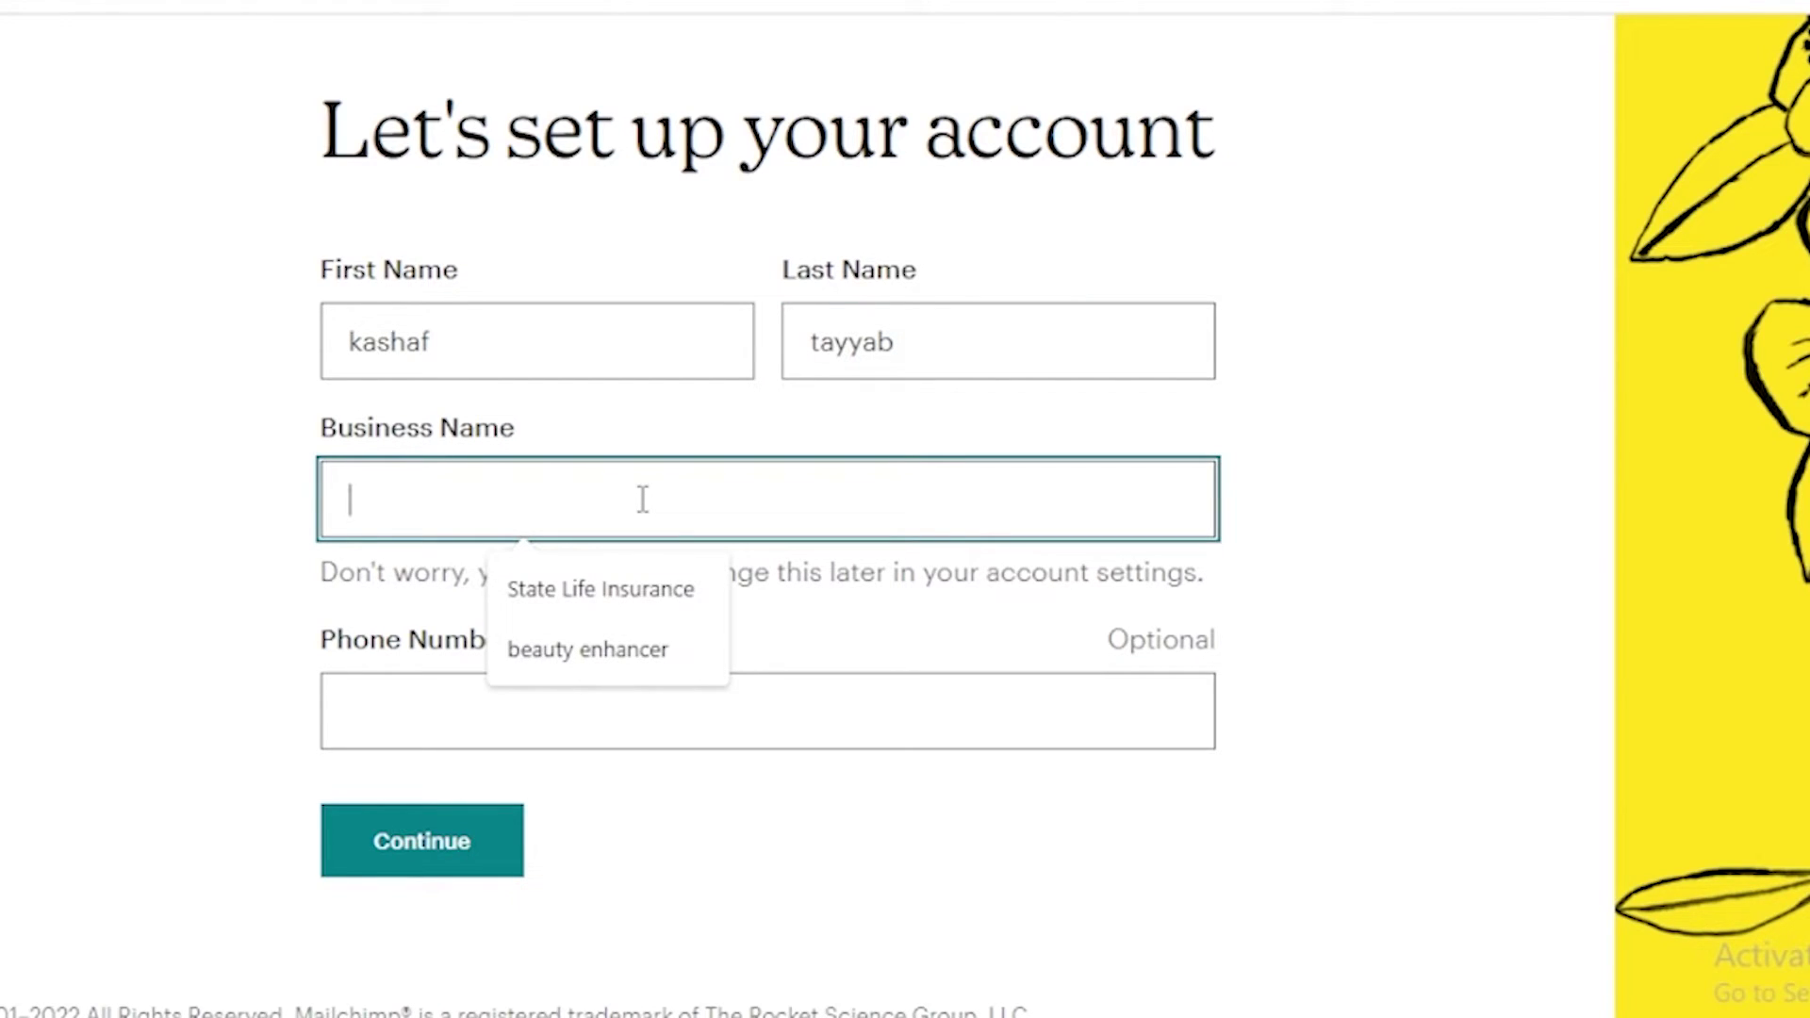
left_click(514, 660)
left_click(521, 698)
left_click(387, 848)
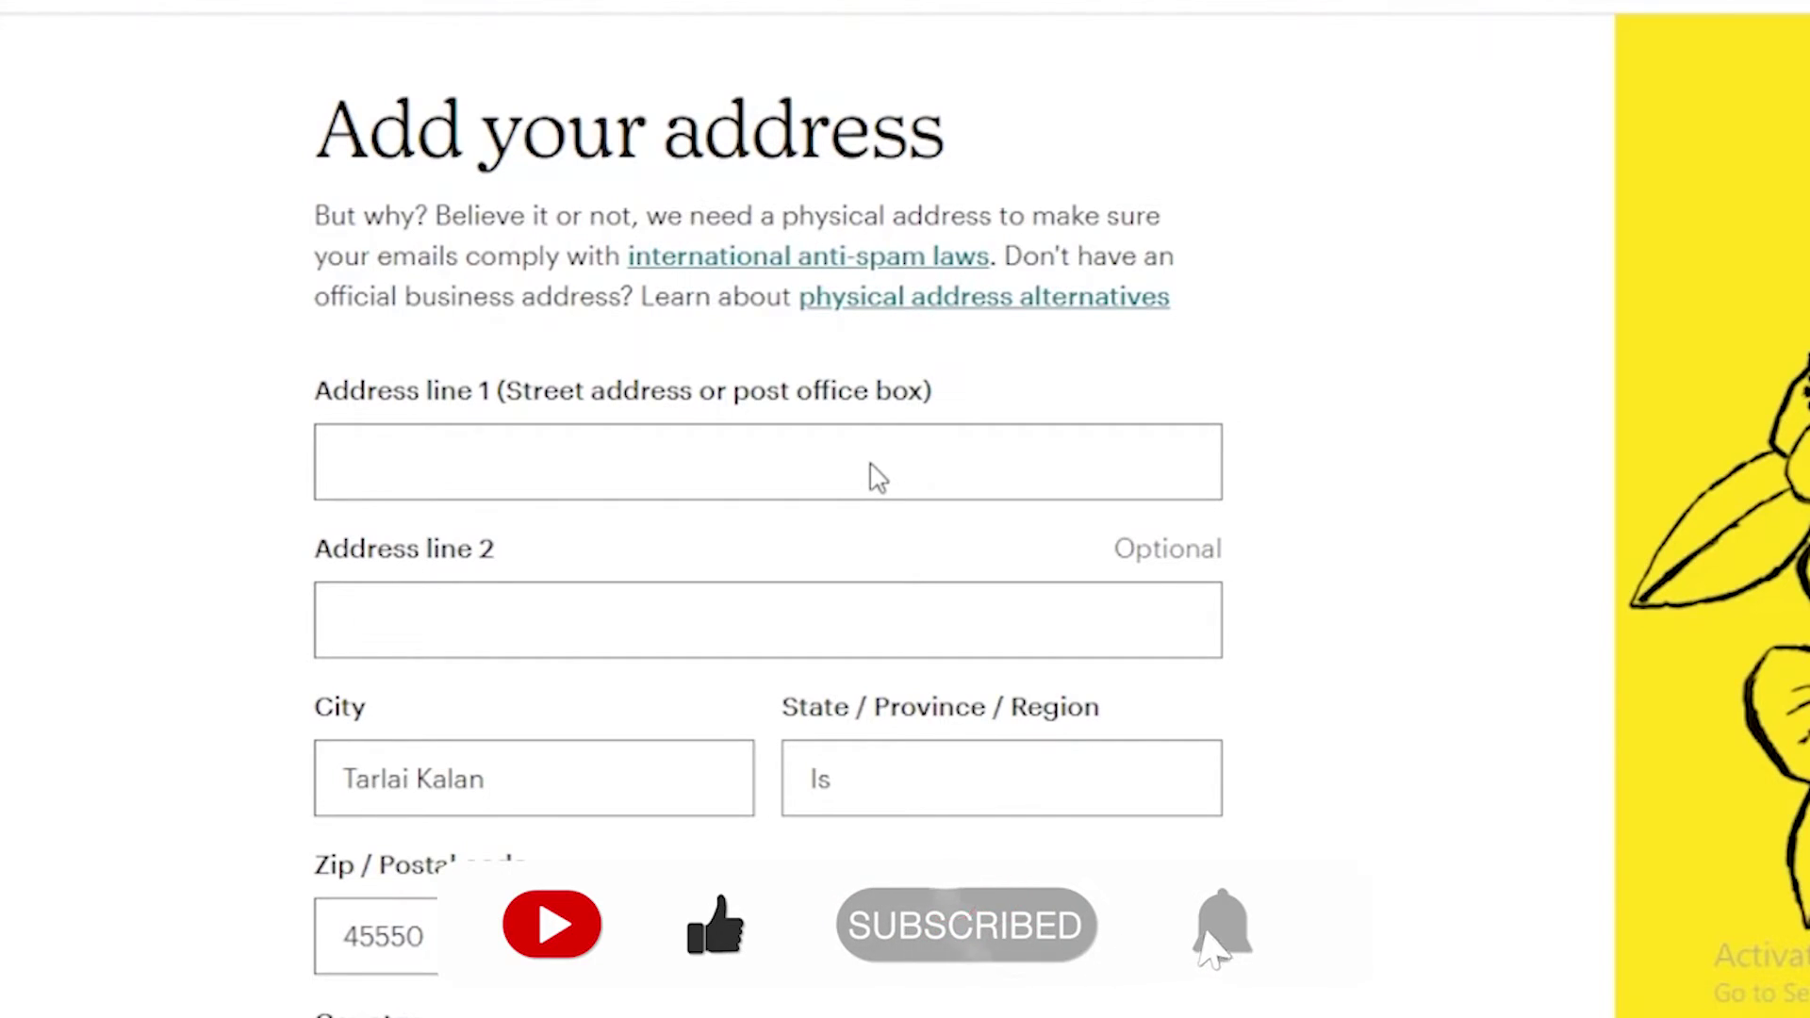
Fill in the street address via autofill, set country to Pakistan, and submit the address.
left_click(873, 462)
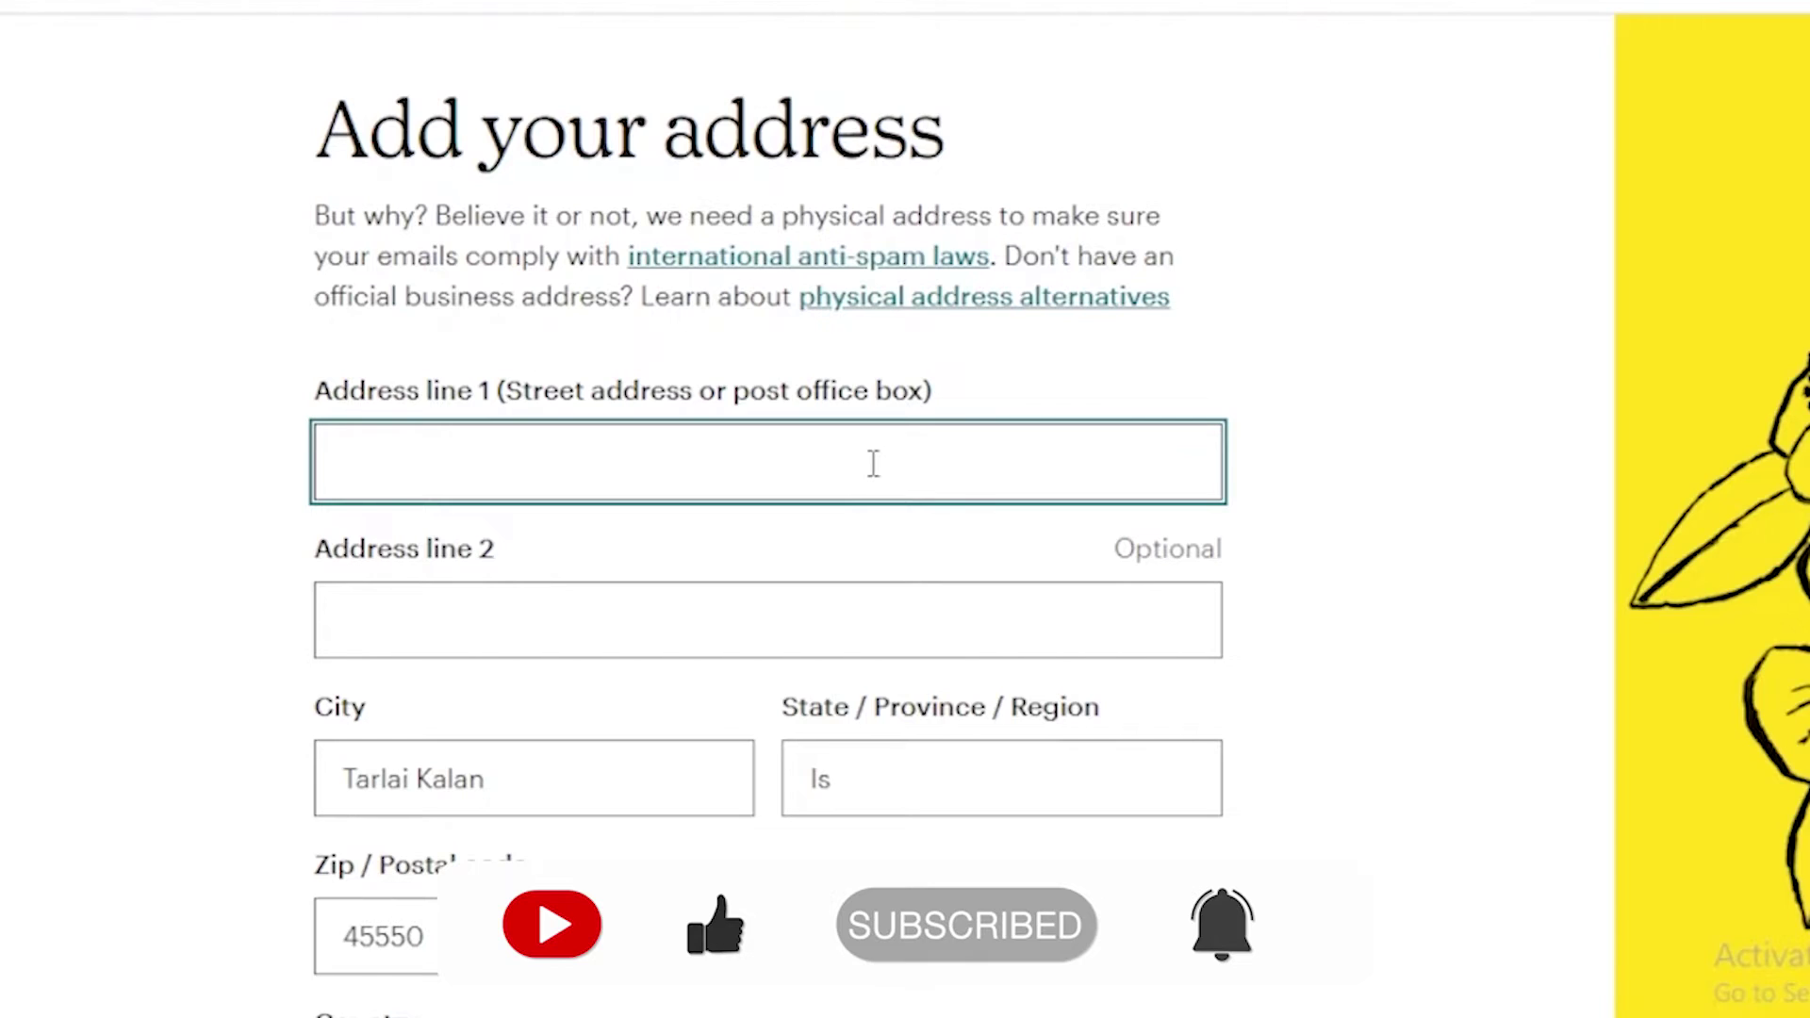
type("house no")
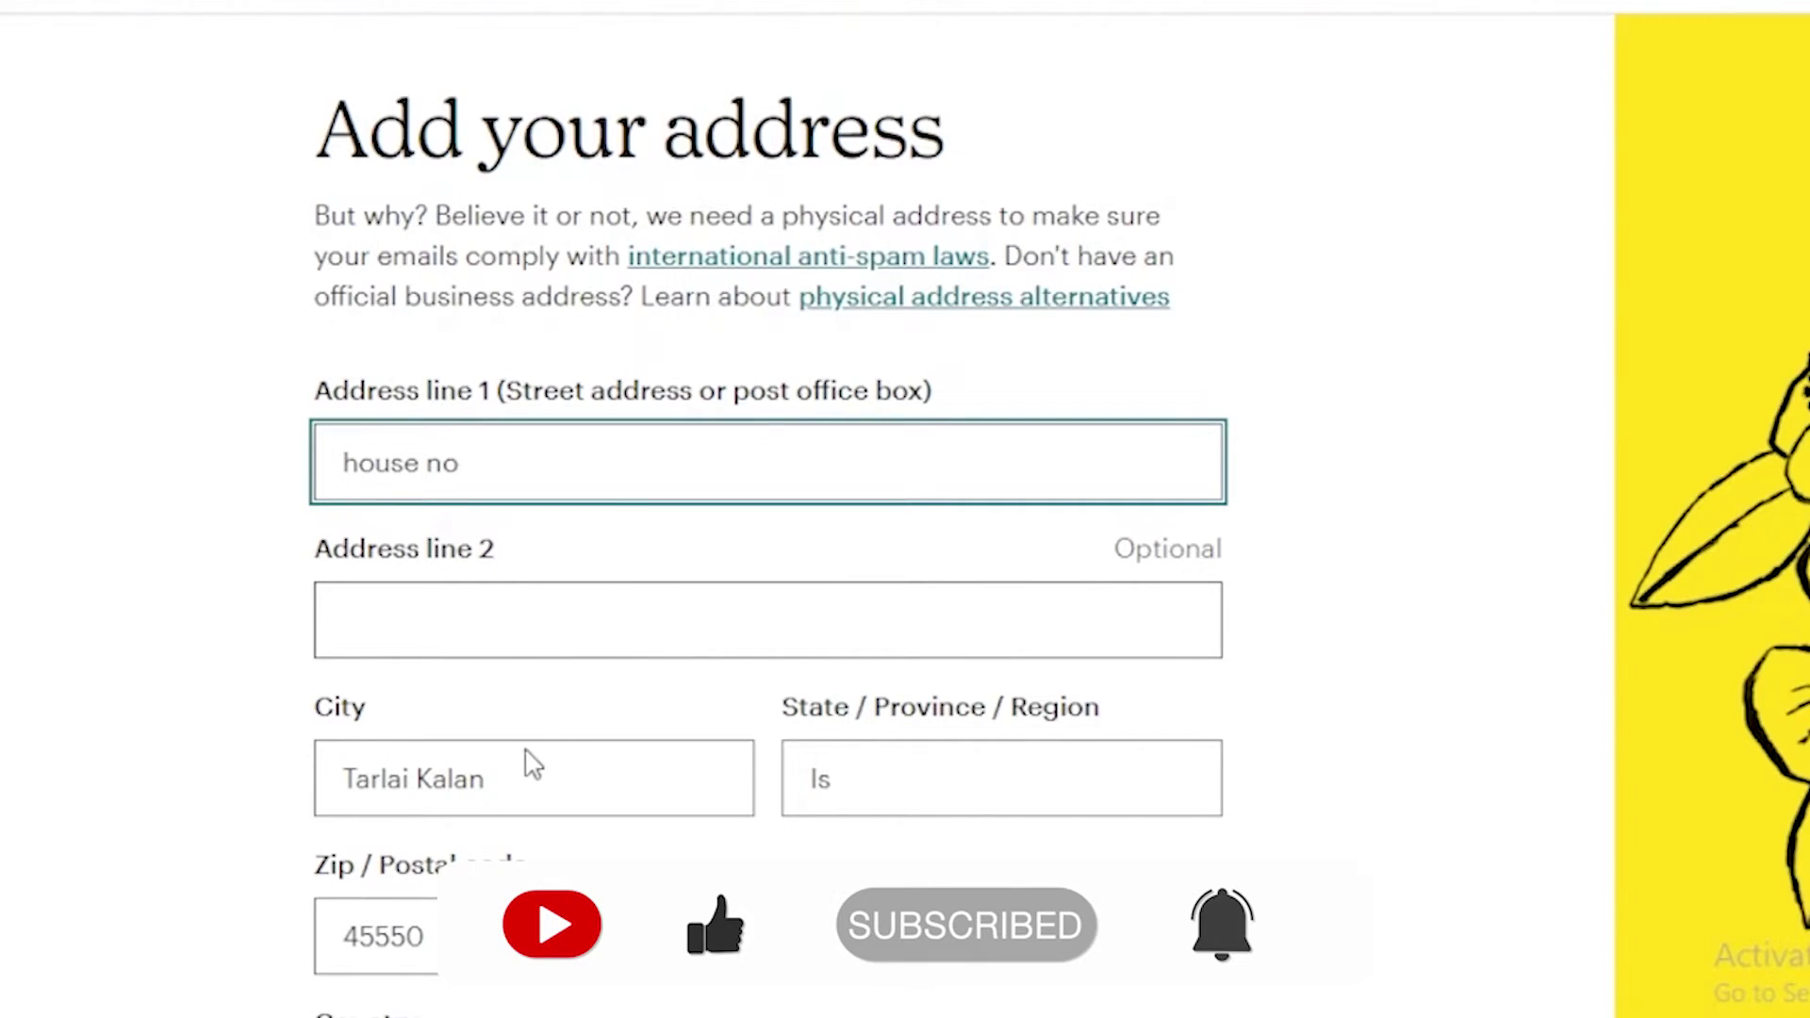
type(" 1")
left_click(880, 622)
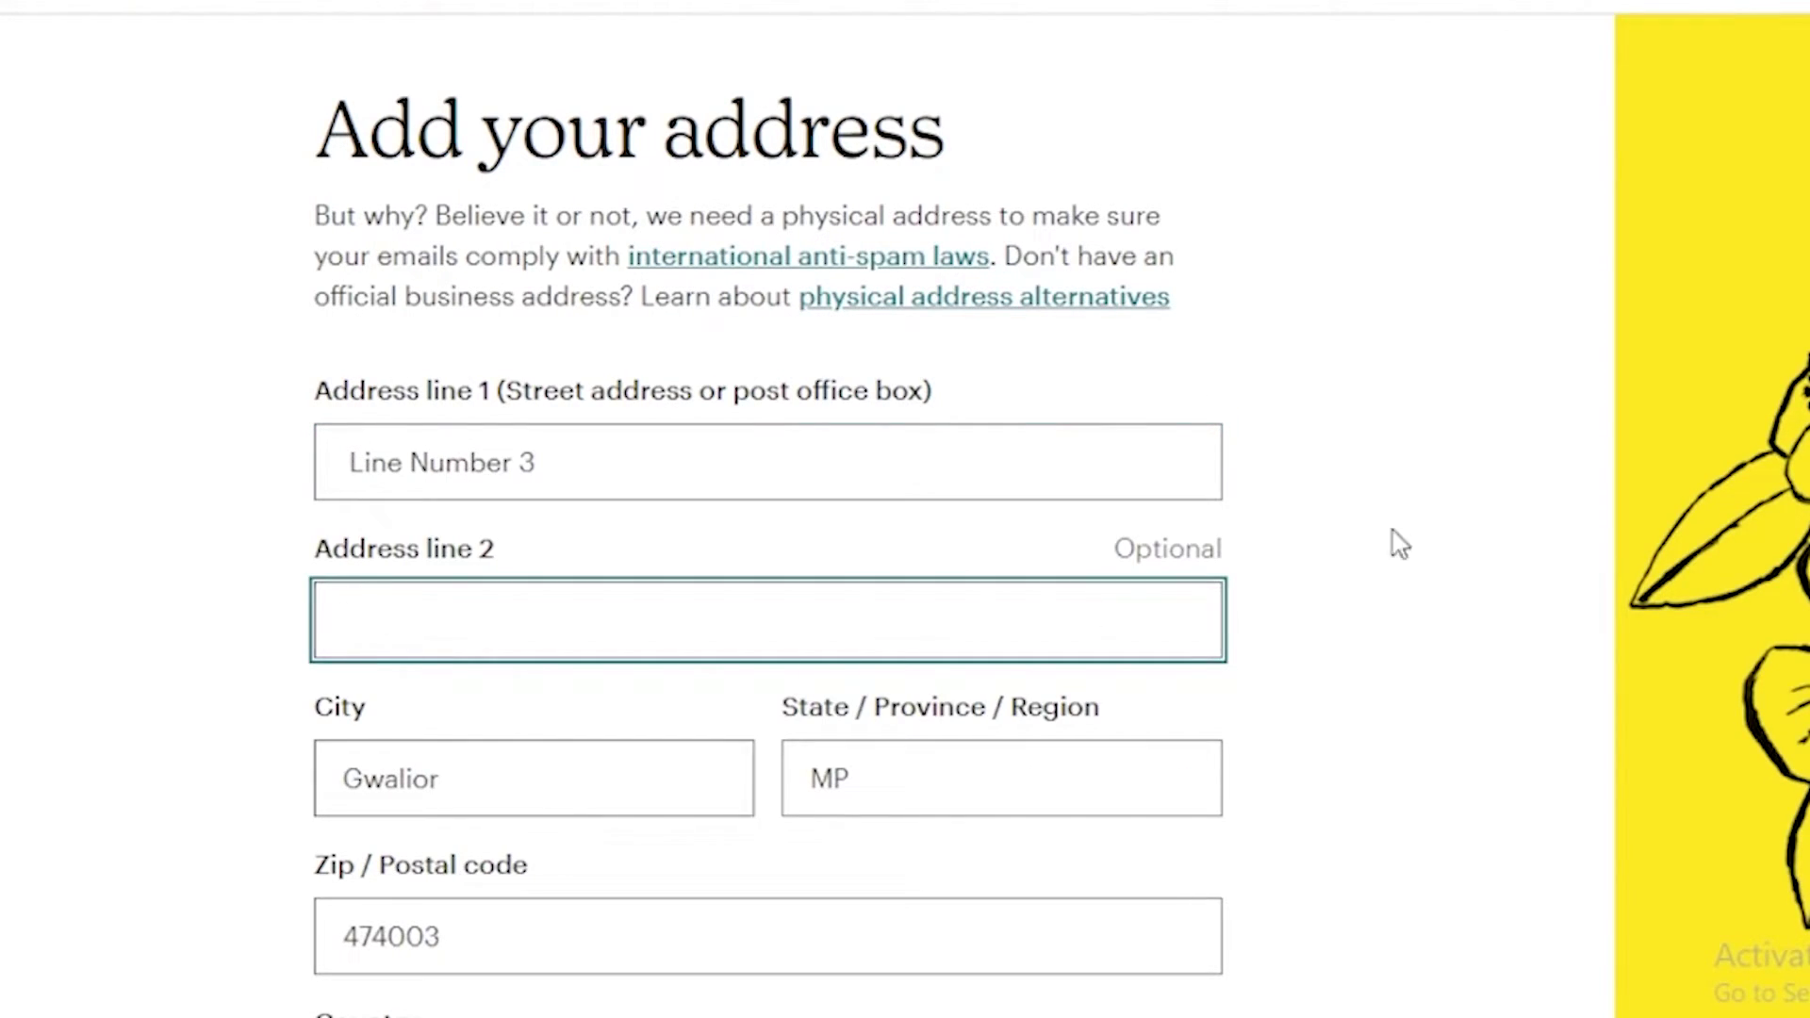
scroll(1095, 611, "down", 3)
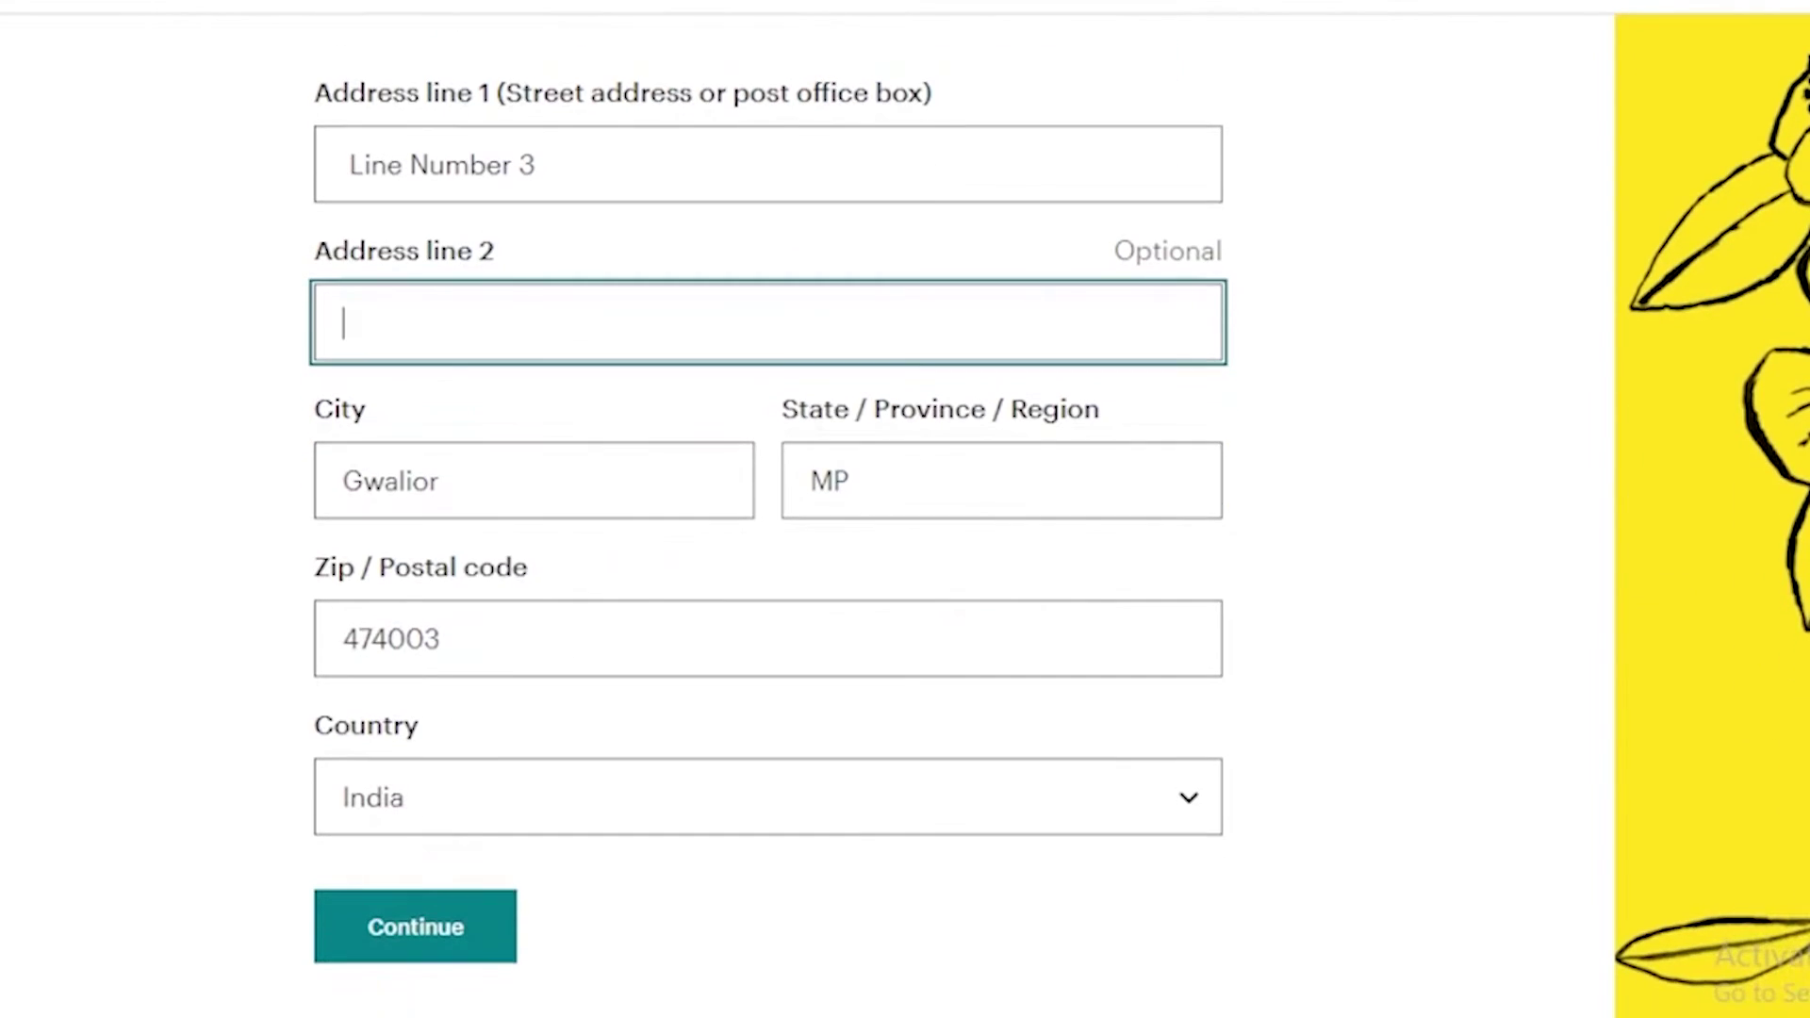
left_click(1190, 804)
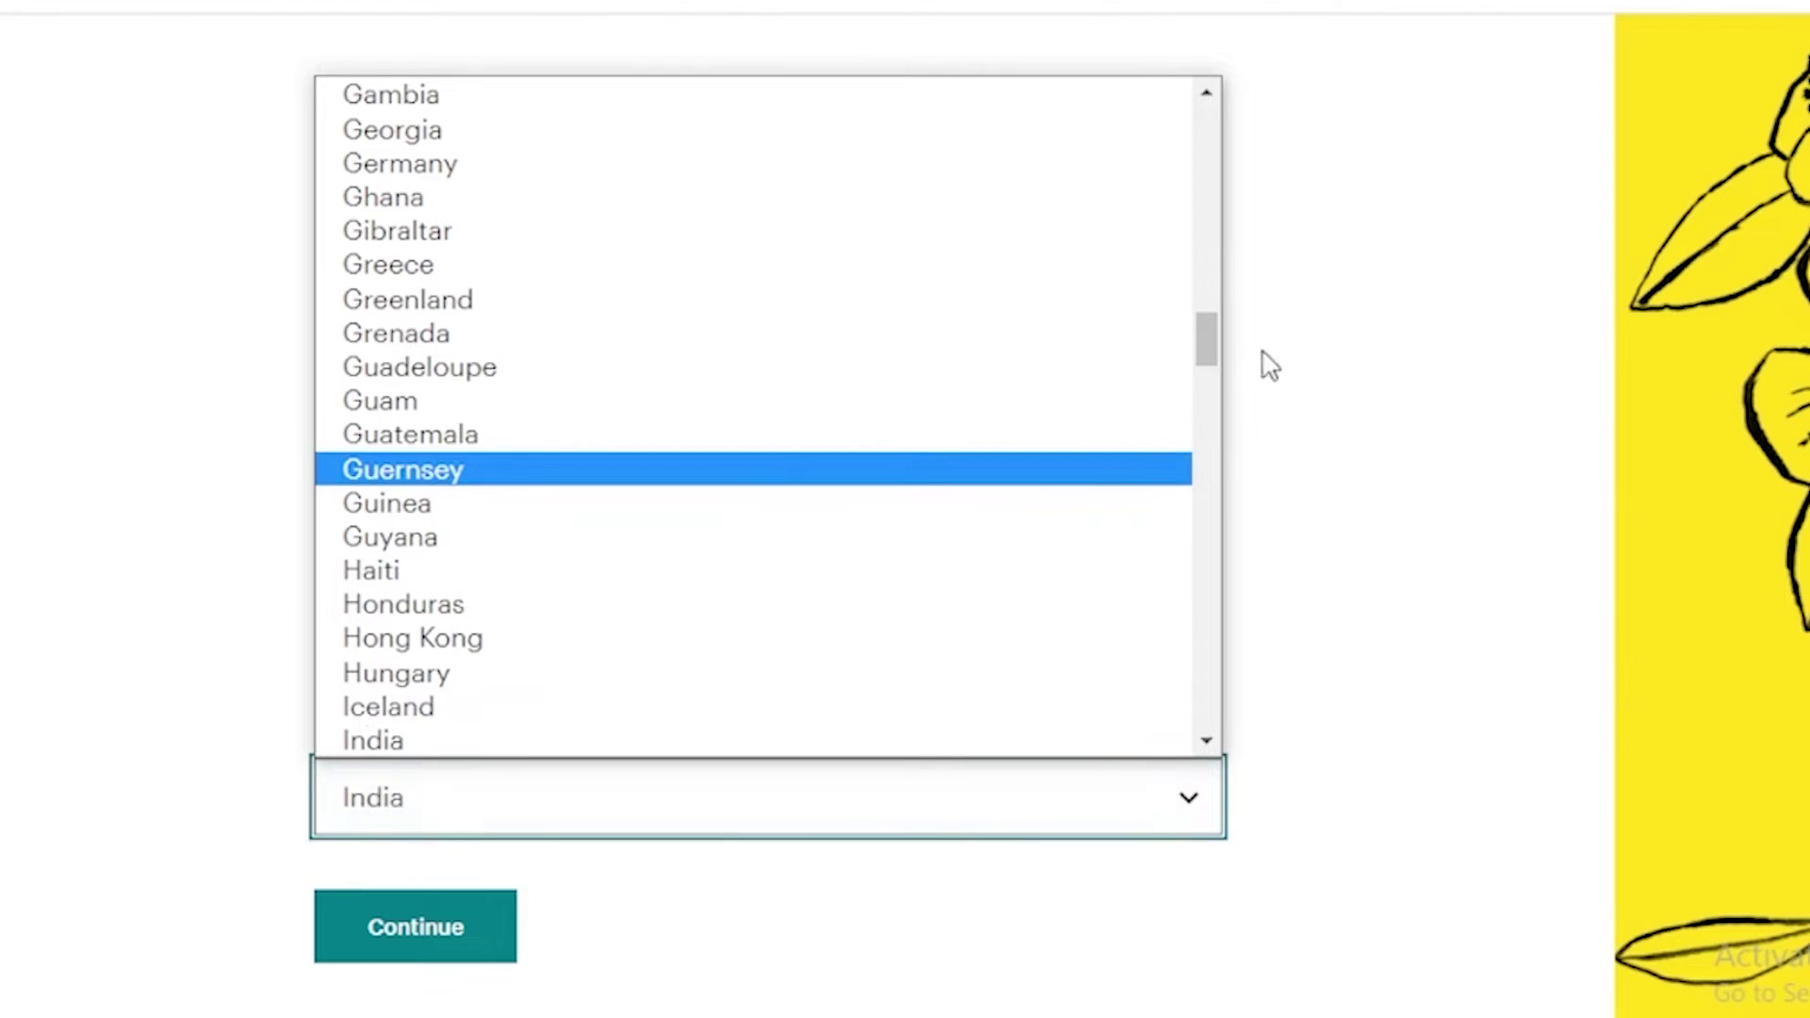
left_click_drag(1206, 340, 1160, 500)
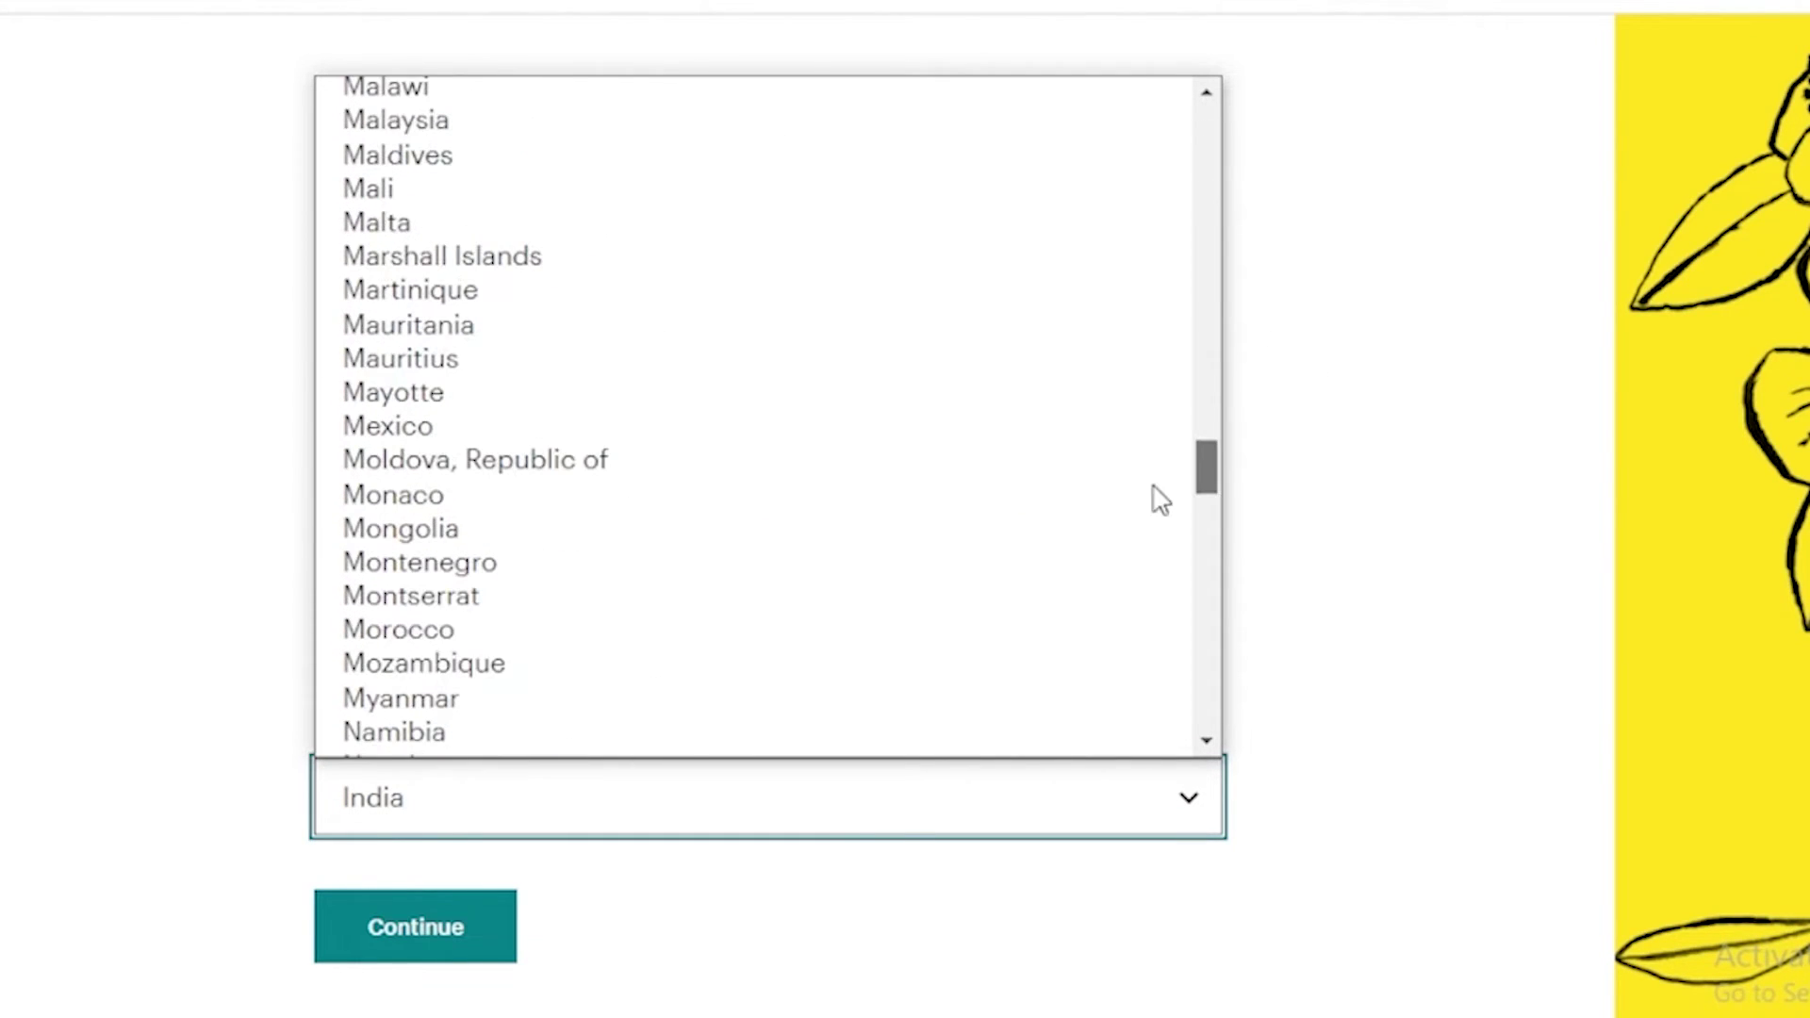
scroll(1137, 566, "down", 15)
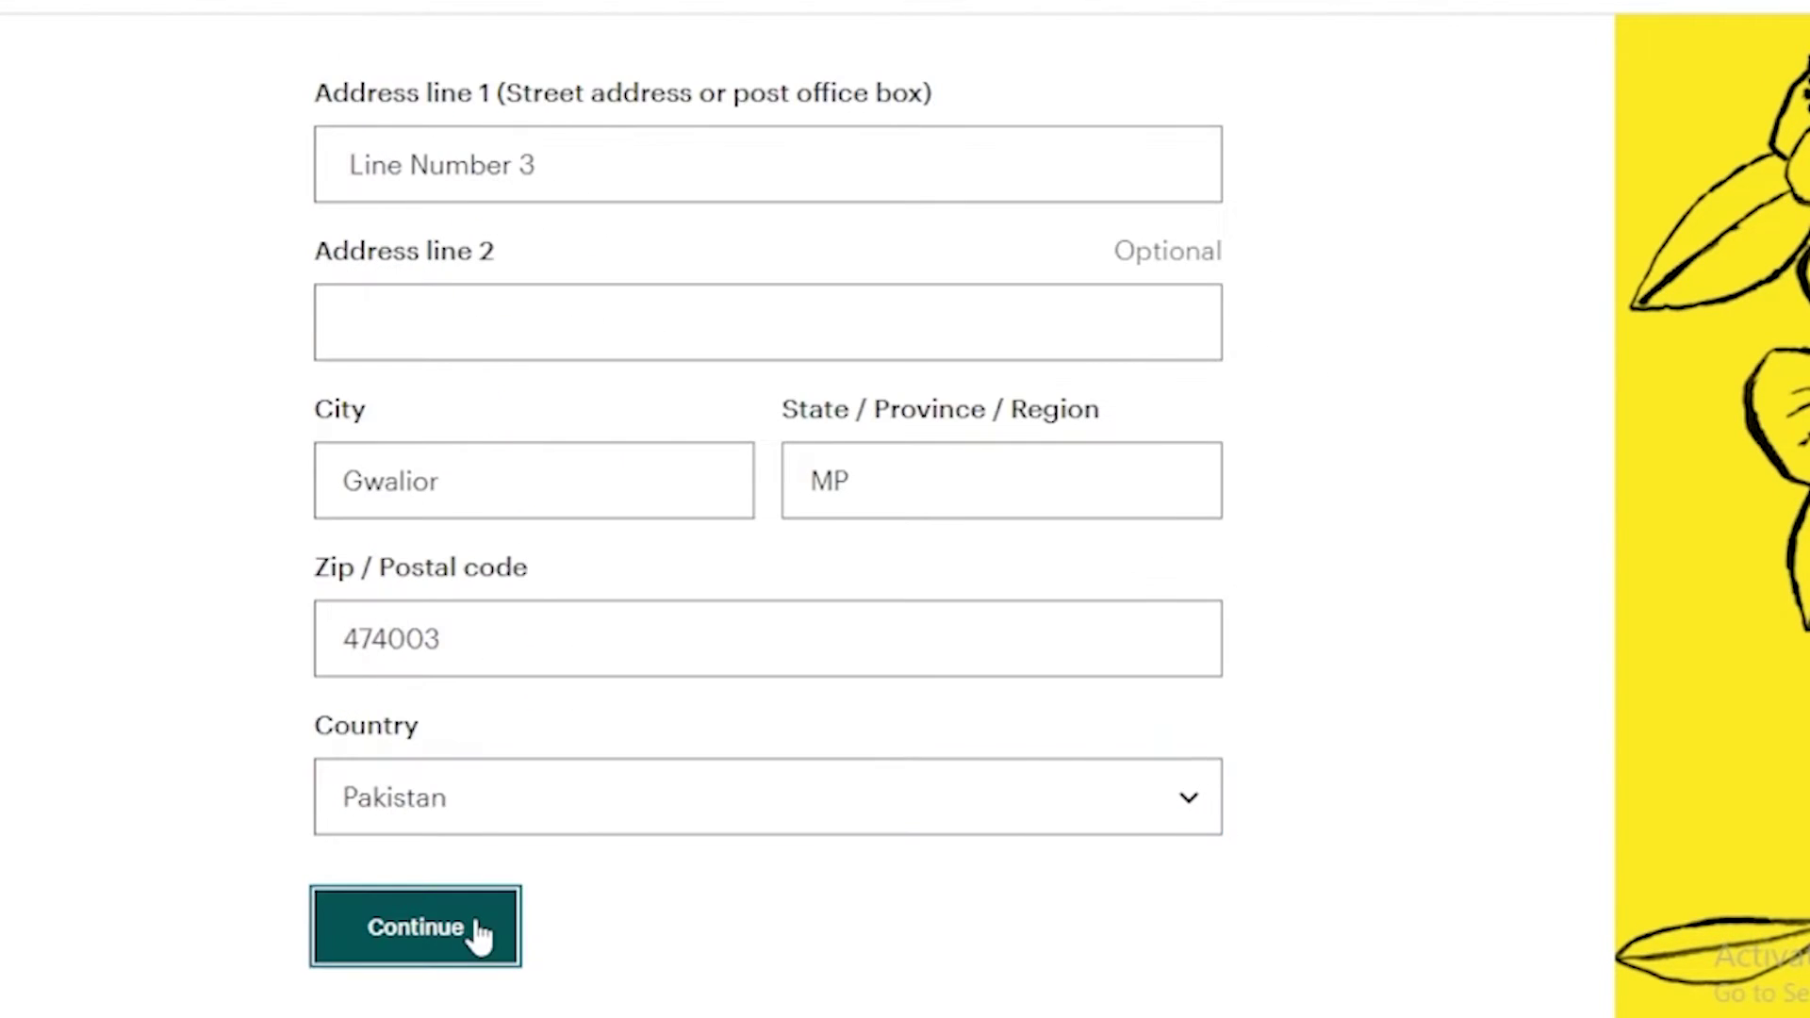
left_click(475, 920)
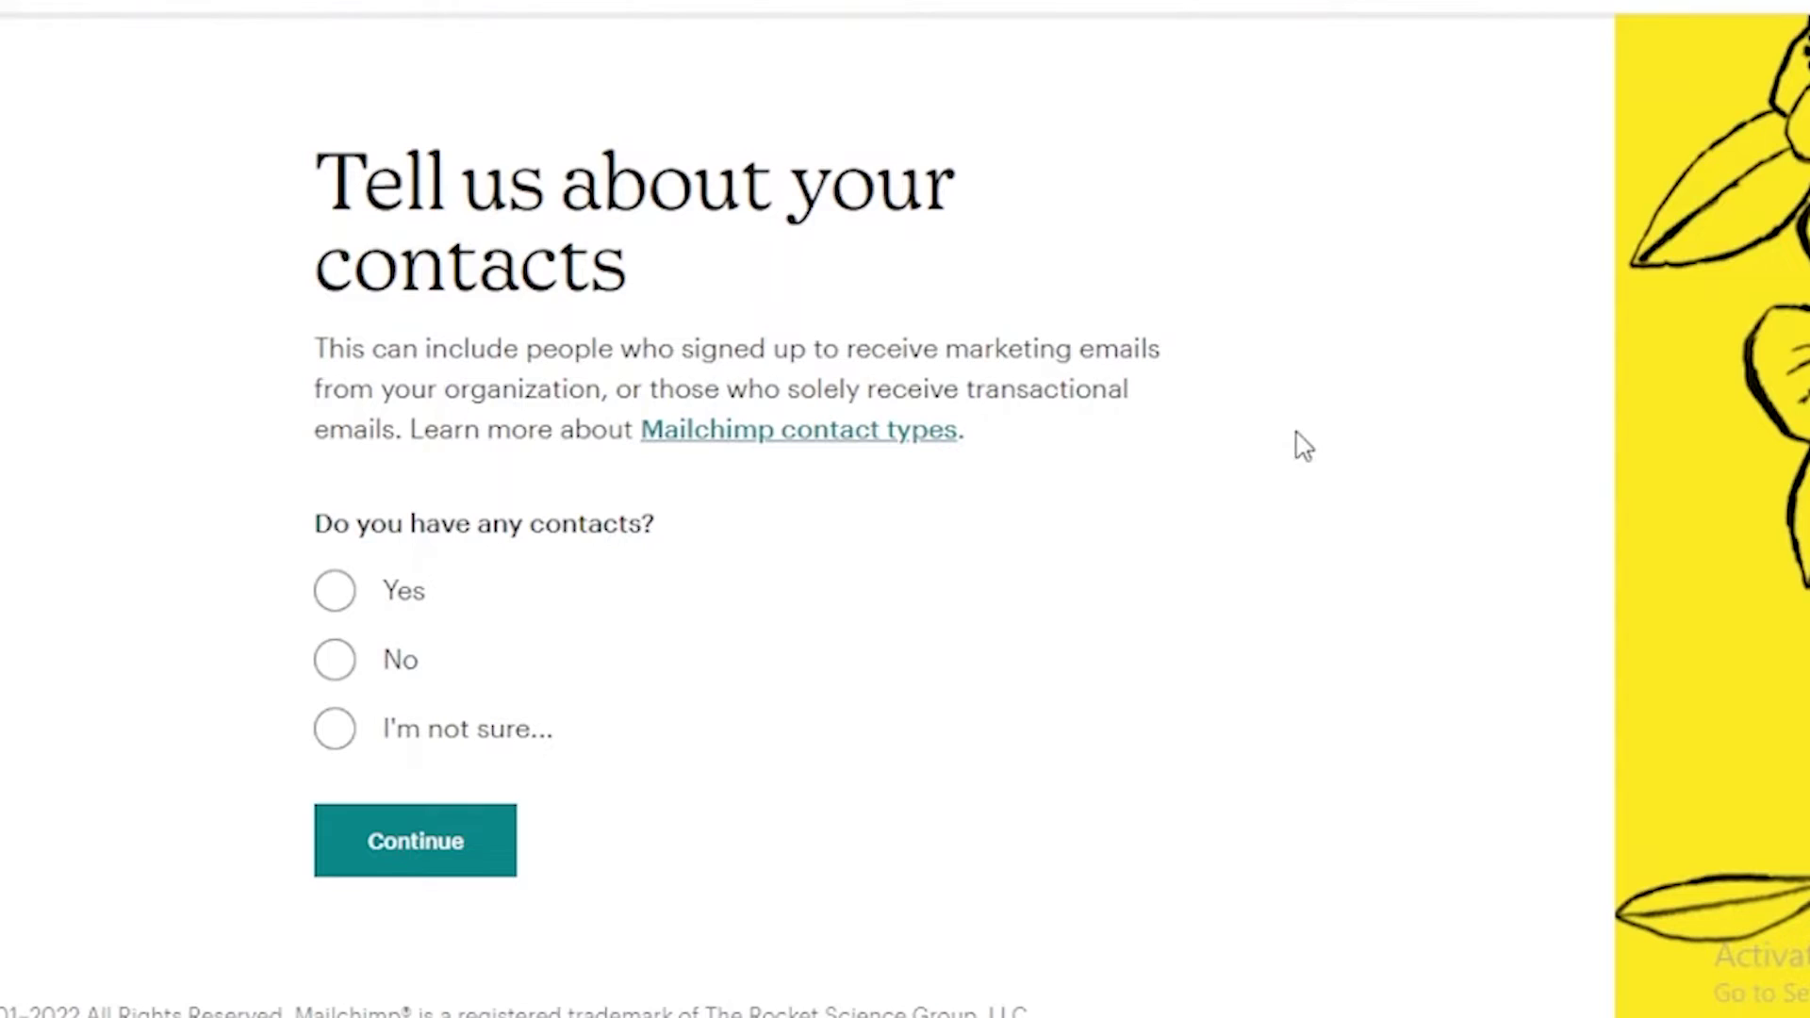
Answer No to existing contacts, skip brand import and customization, and select E-commerce Newsletter.
left_click(335, 663)
left_click(412, 928)
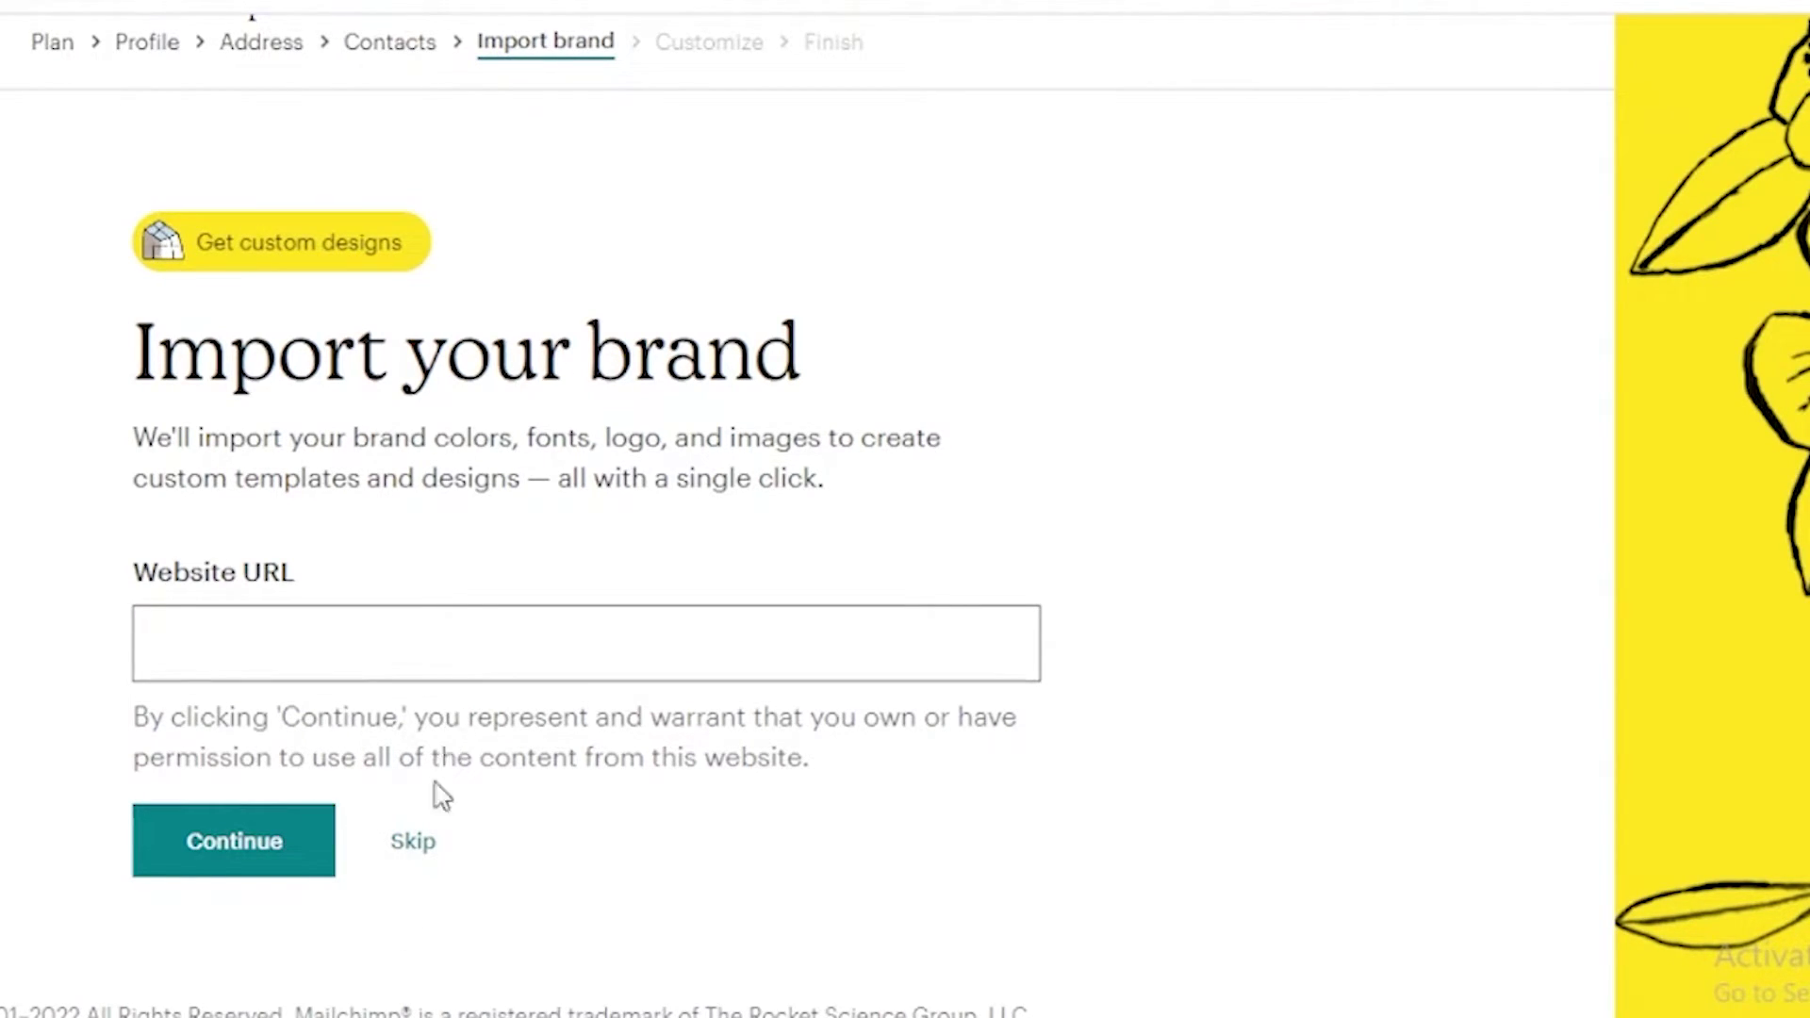
left_click(408, 836)
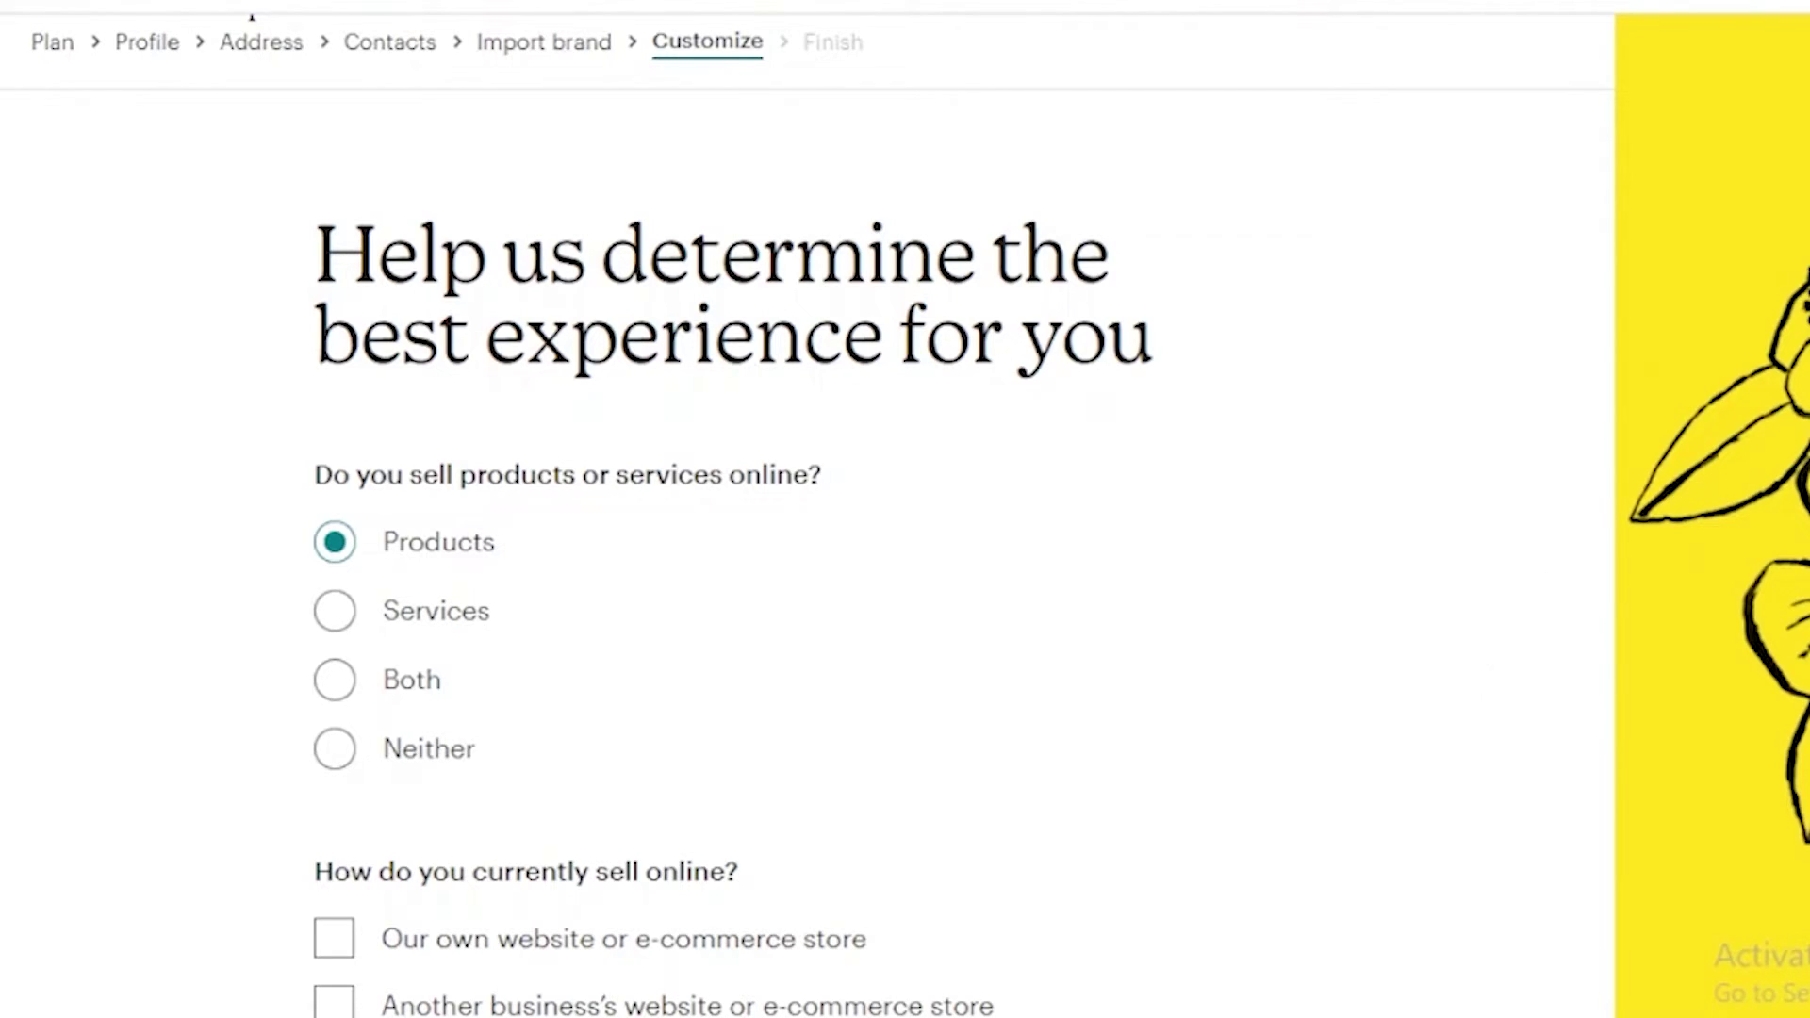
scroll(807, 509, "down", 3)
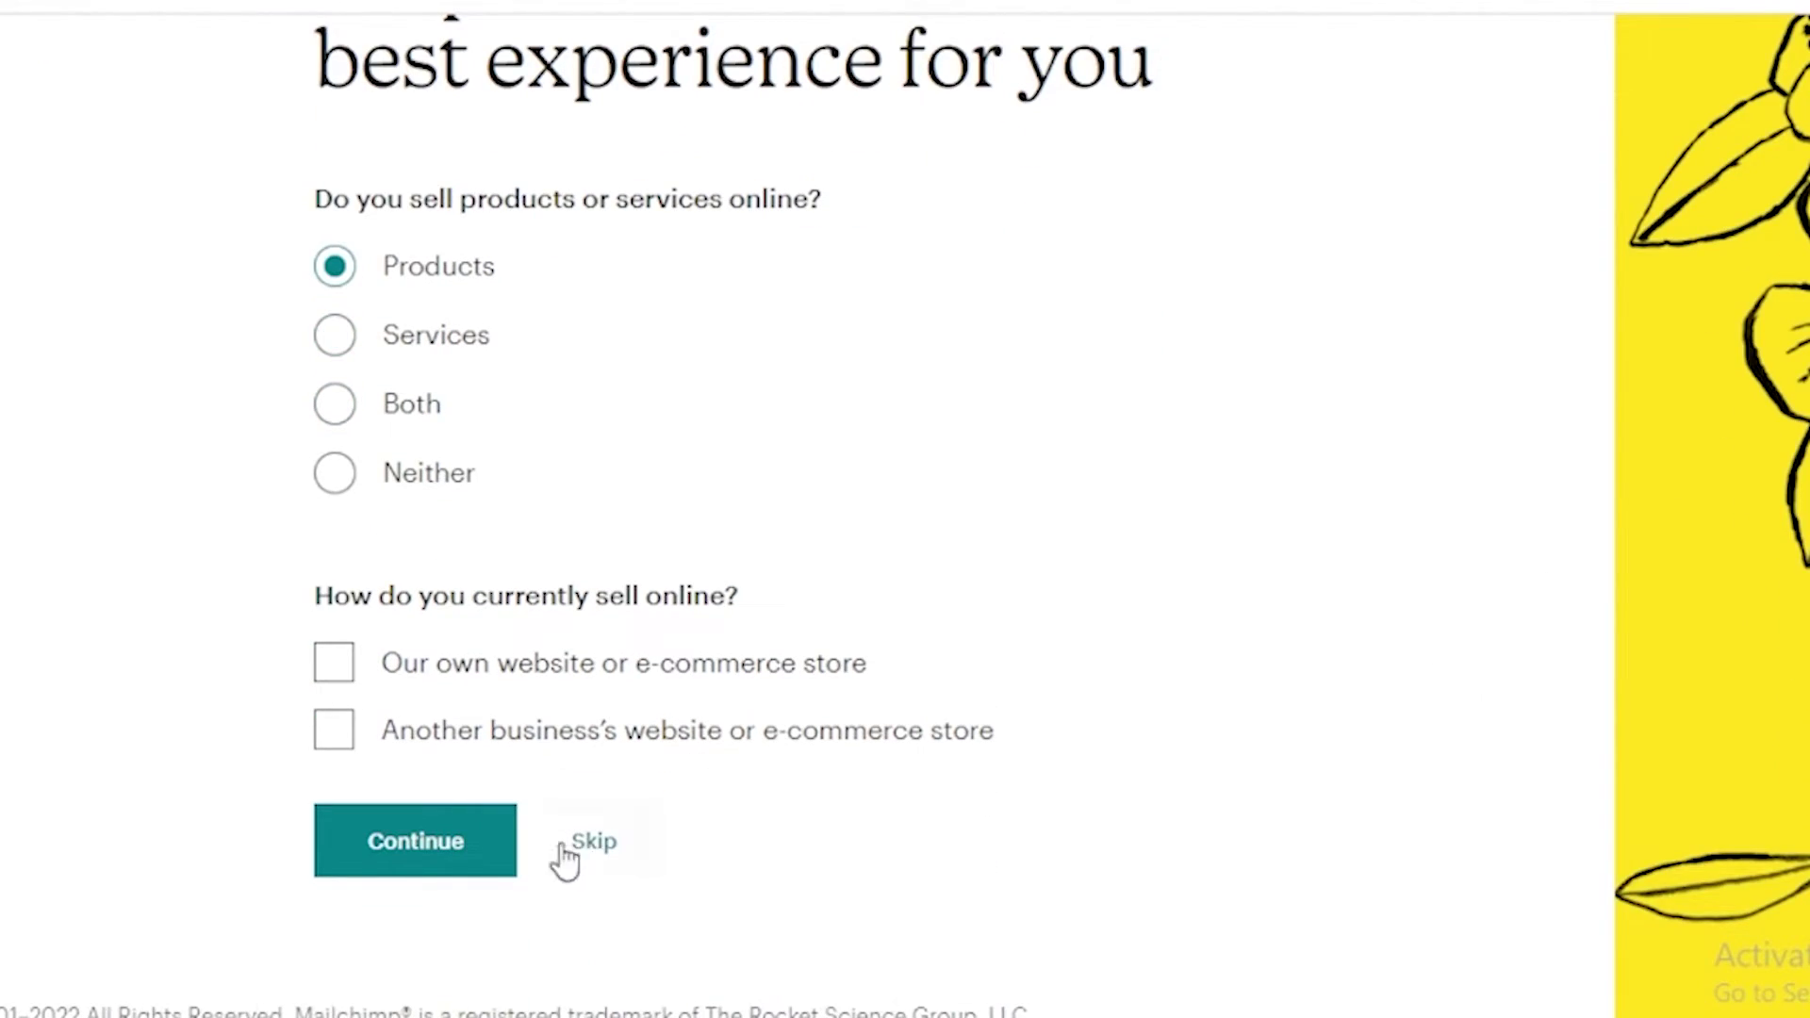
left_click(650, 833)
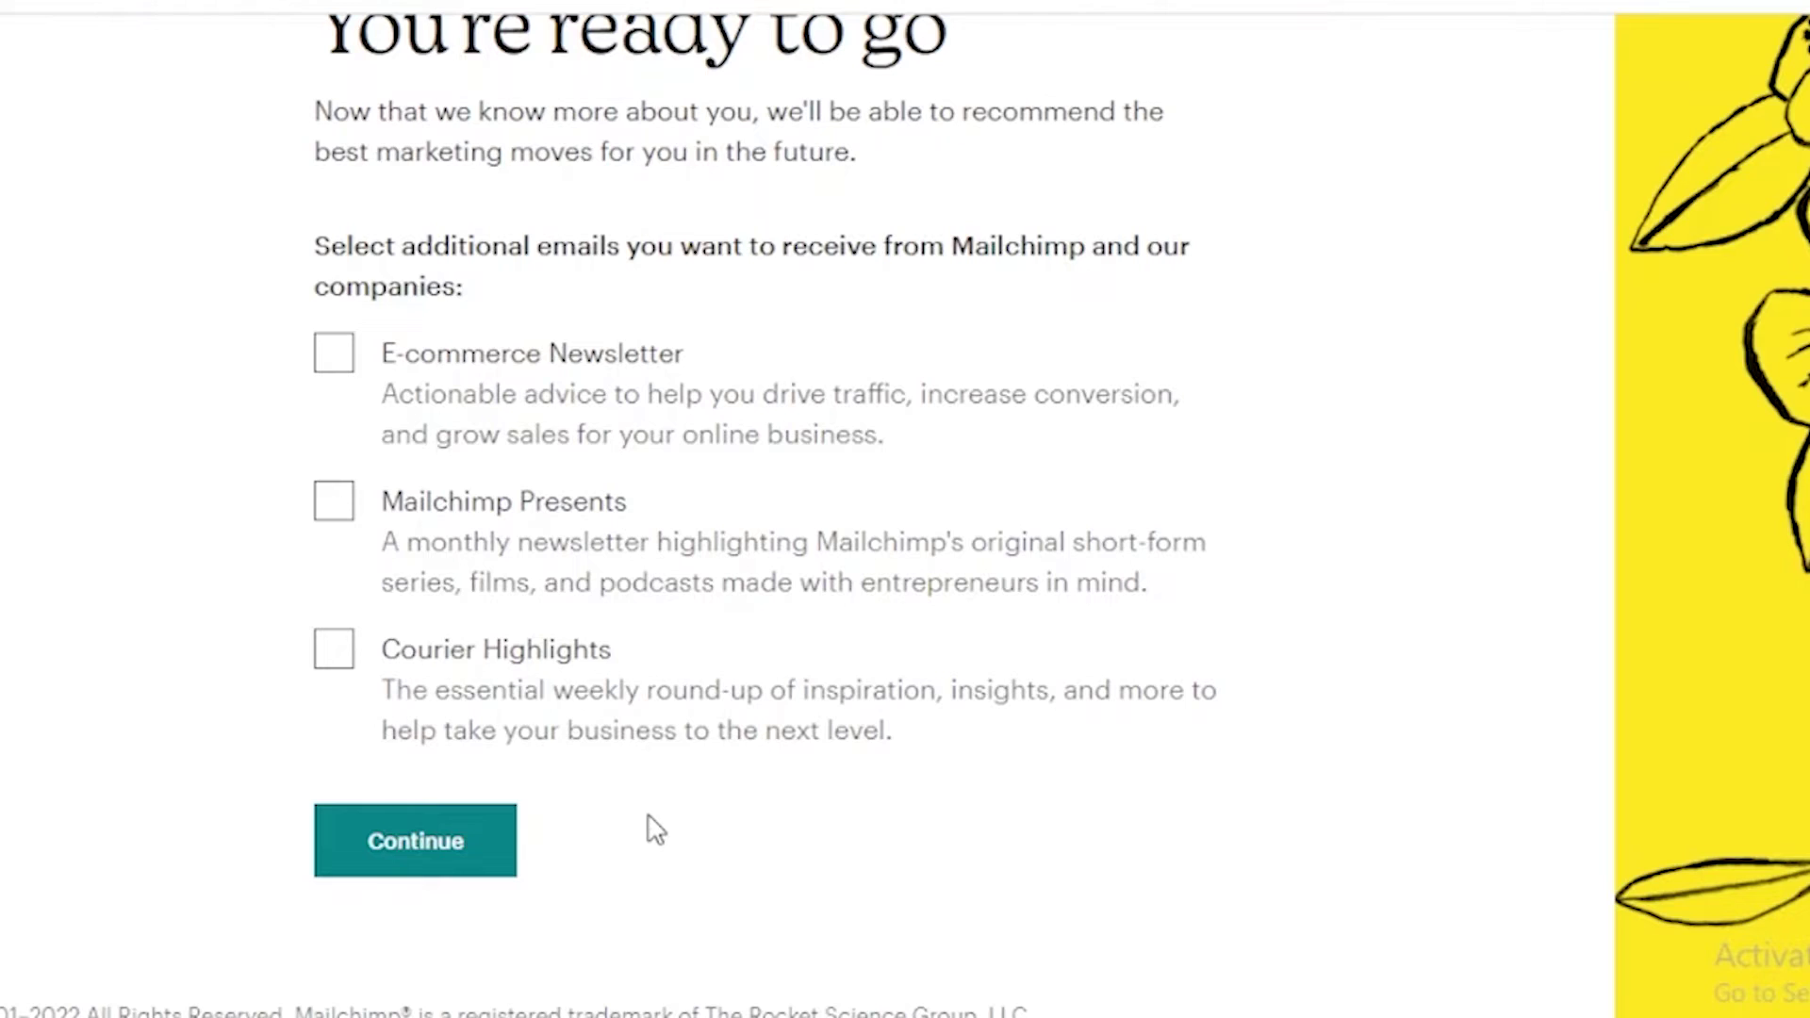
left_click(336, 375)
left_click(469, 837)
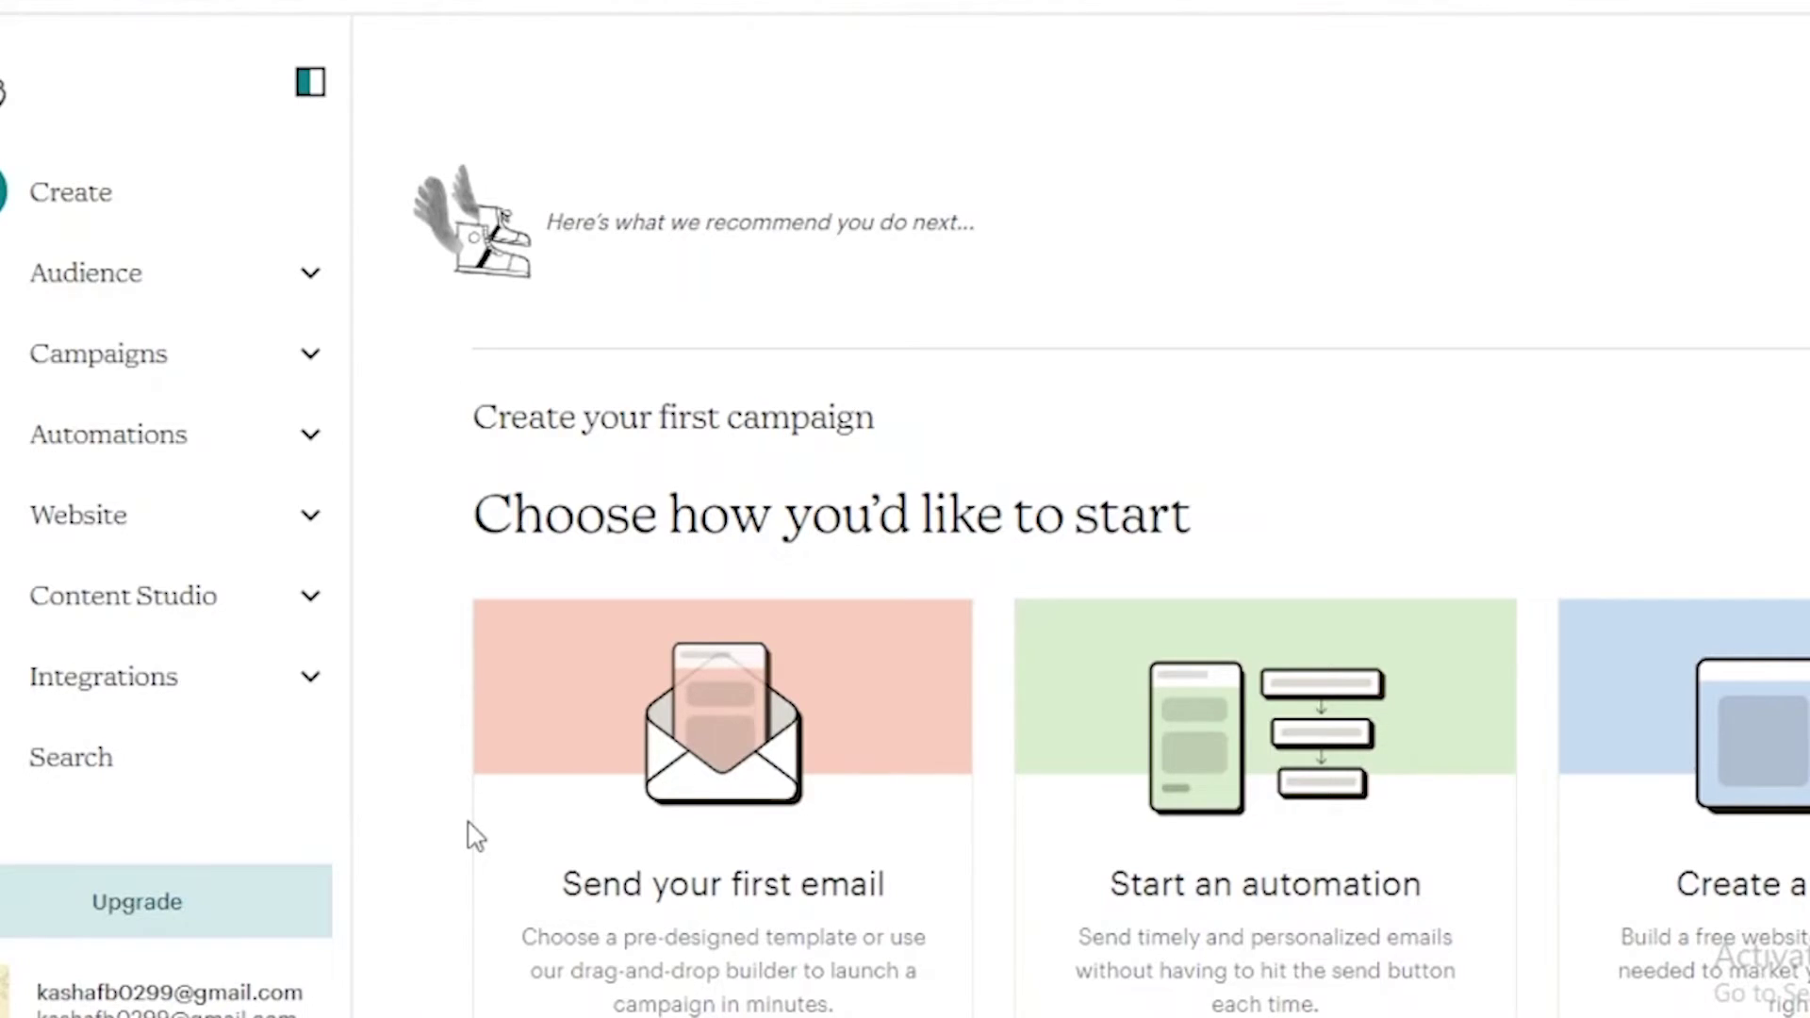
Go from Audience All contacts to the Signup forms page, leaving the embedded form builder for later.
left_click(203, 269)
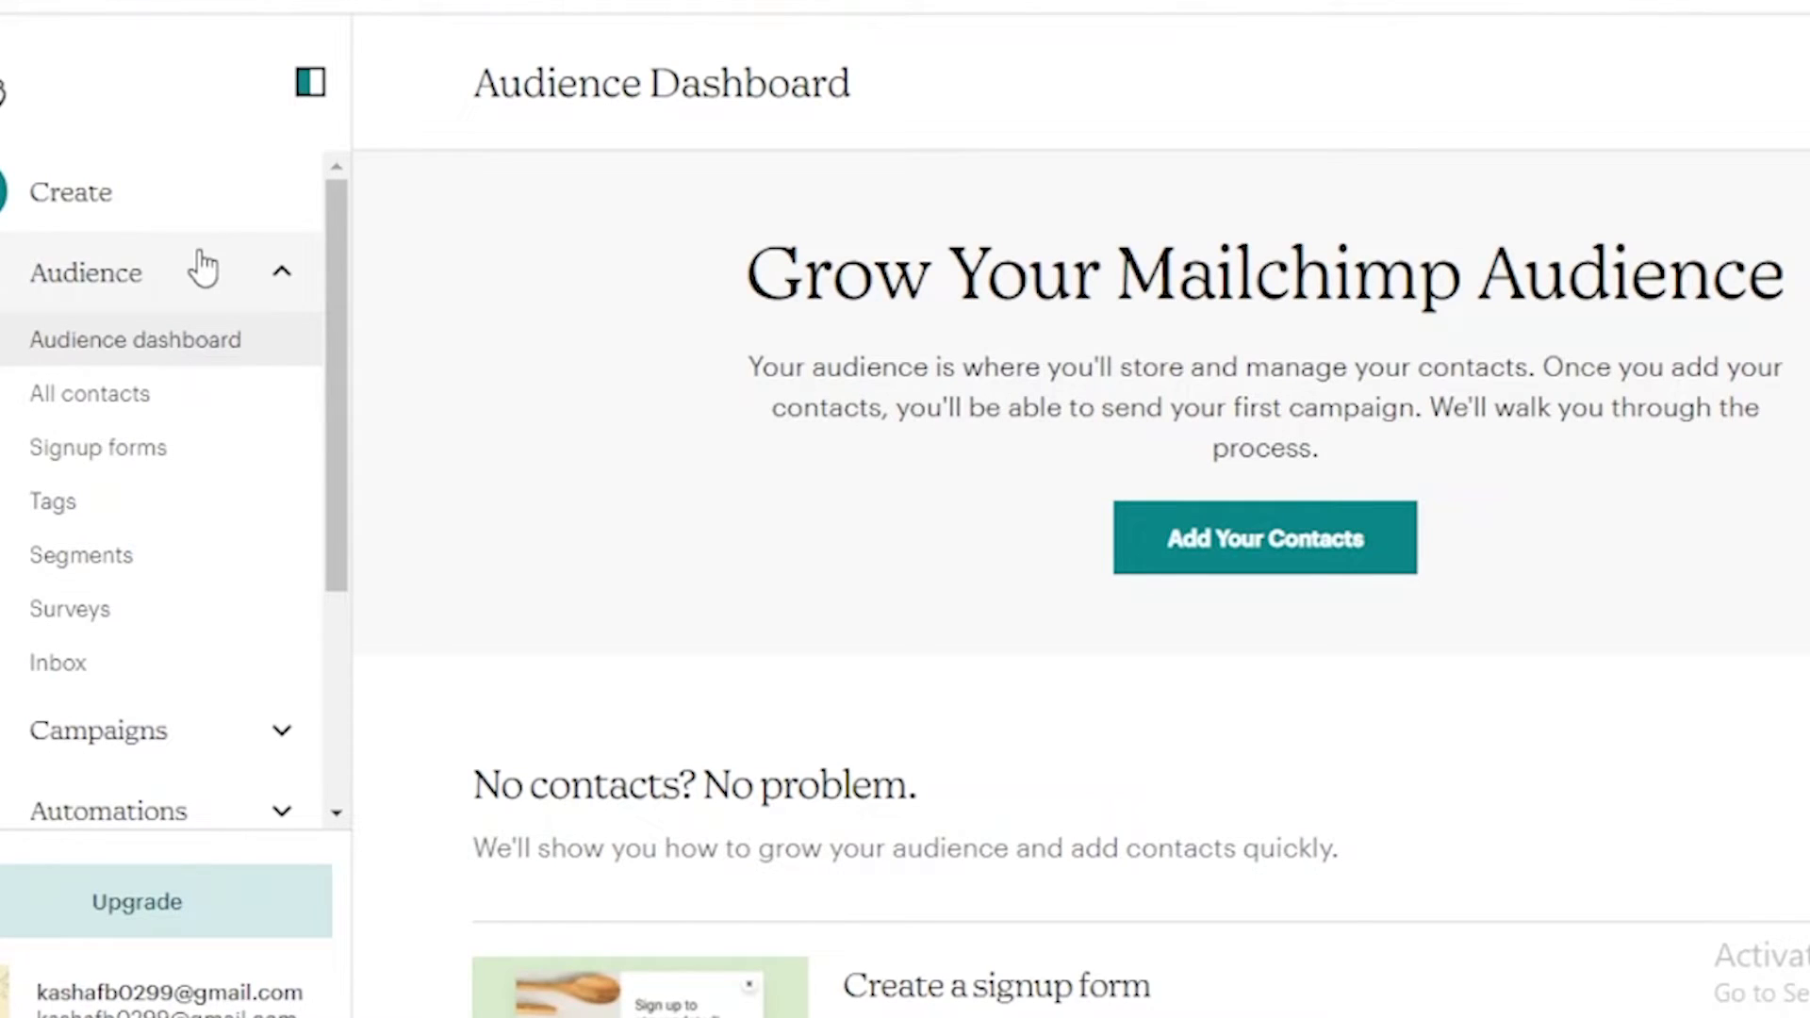
left_click(58, 407)
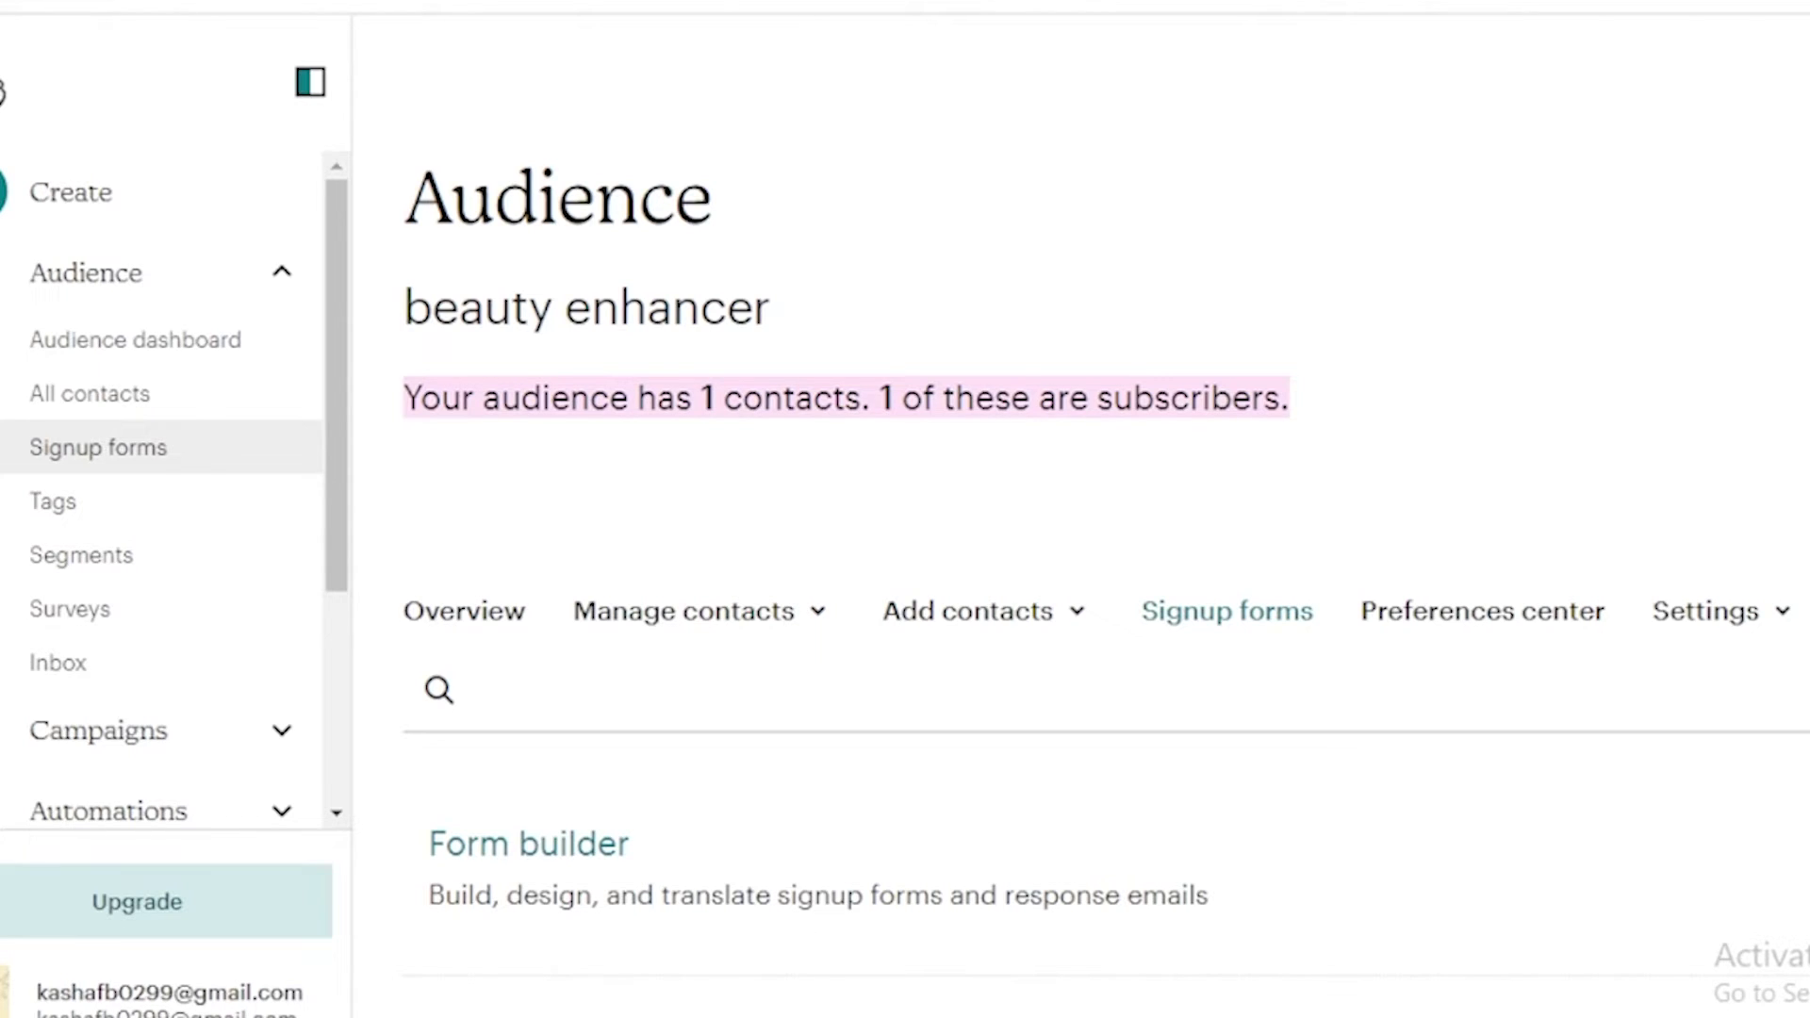
scroll(1232, 493, "down", 8)
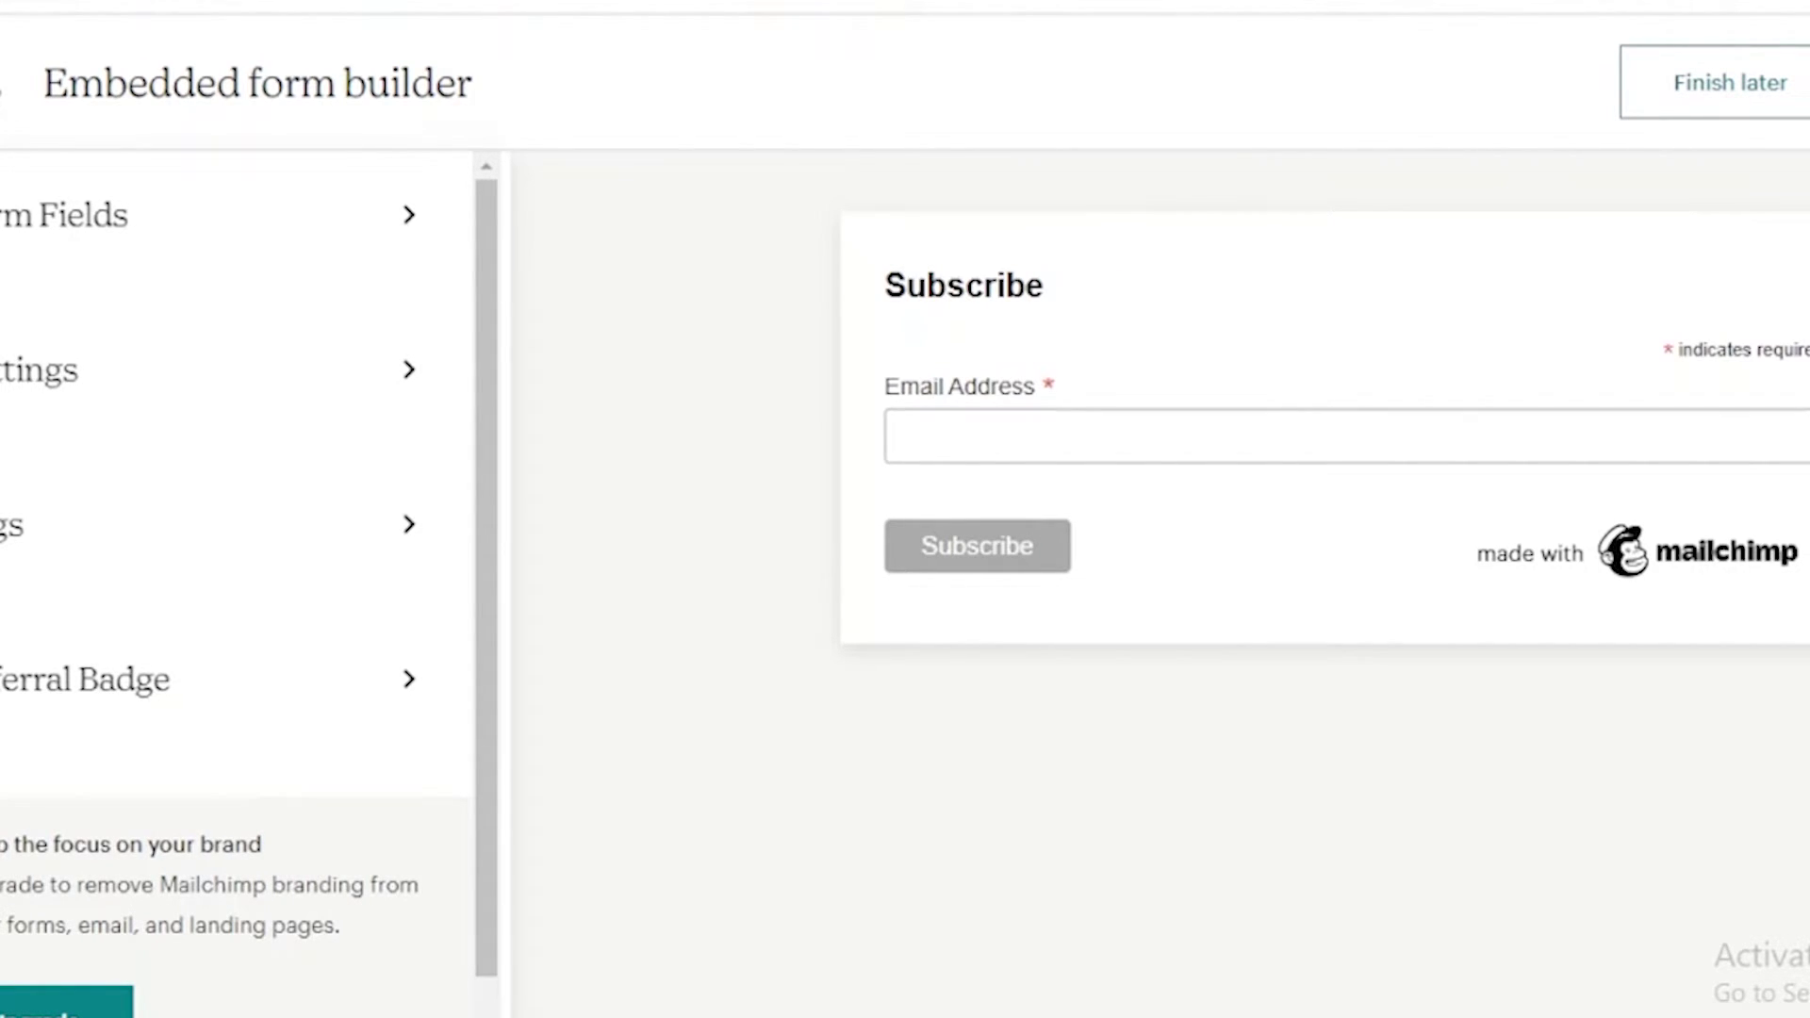
left_click(1730, 82)
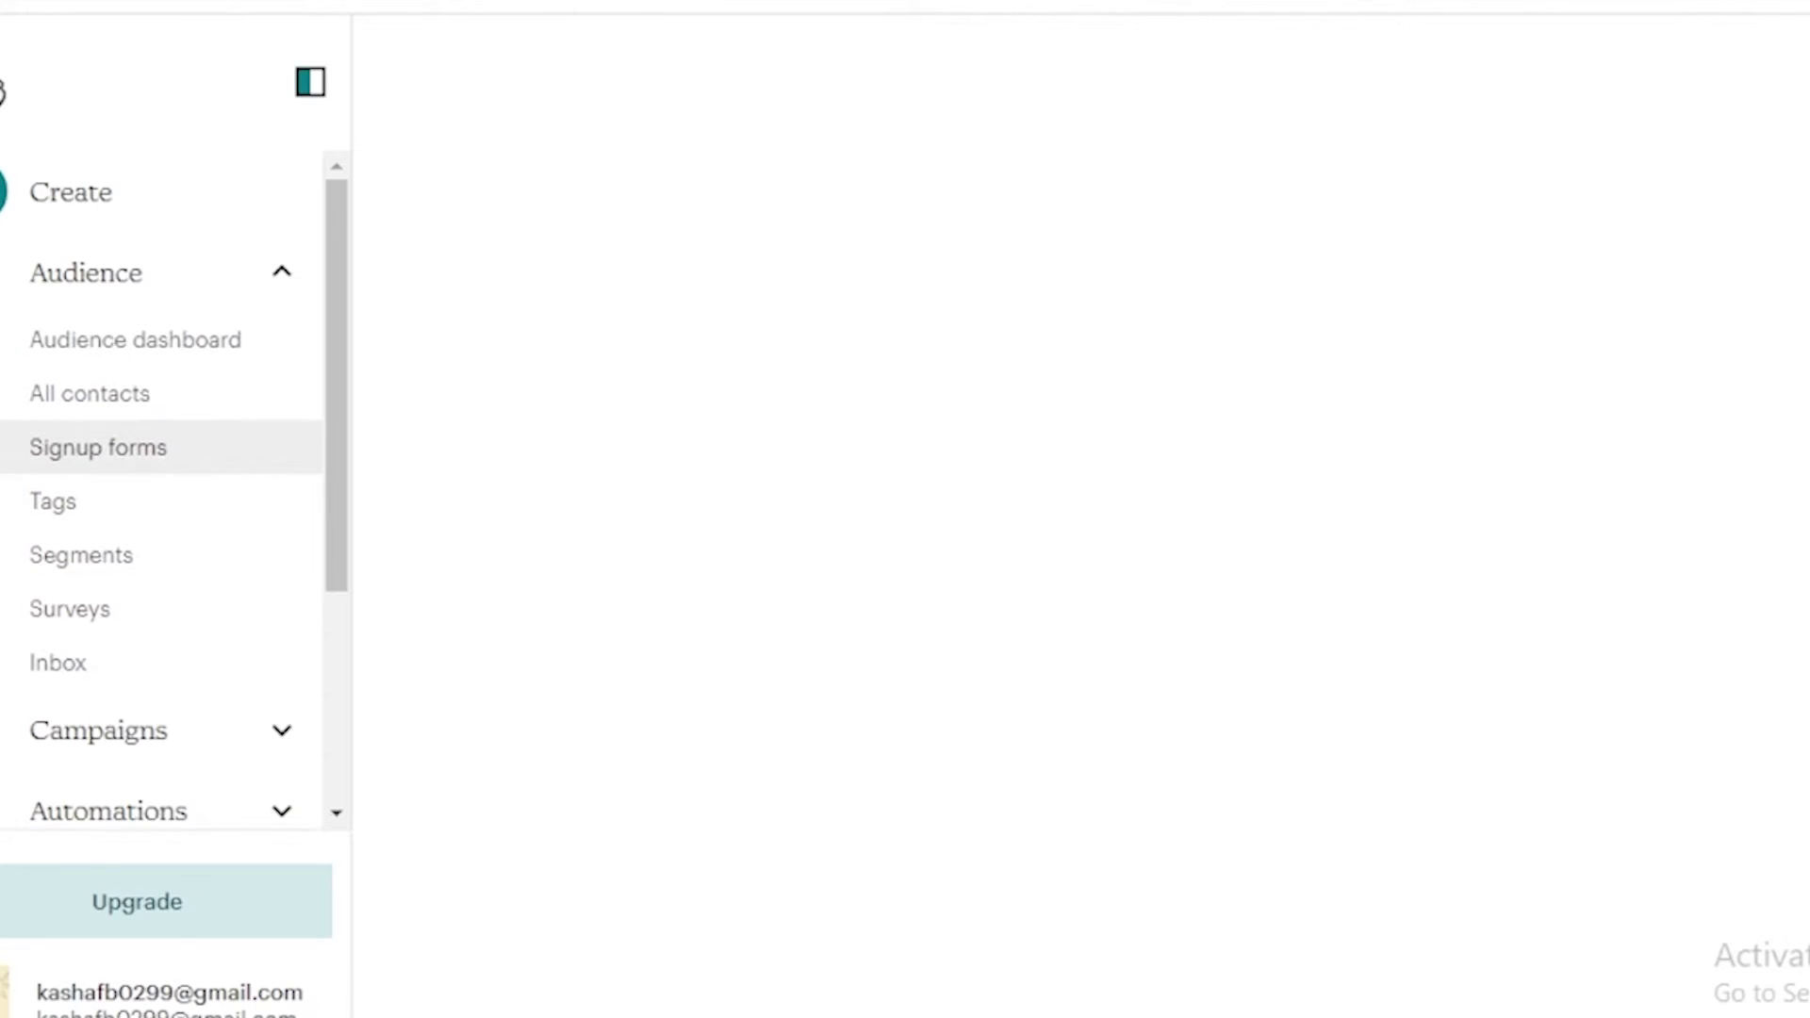
Create the audience tag 'donoor' on the Tags page, then go to Segments.
left_click(95, 515)
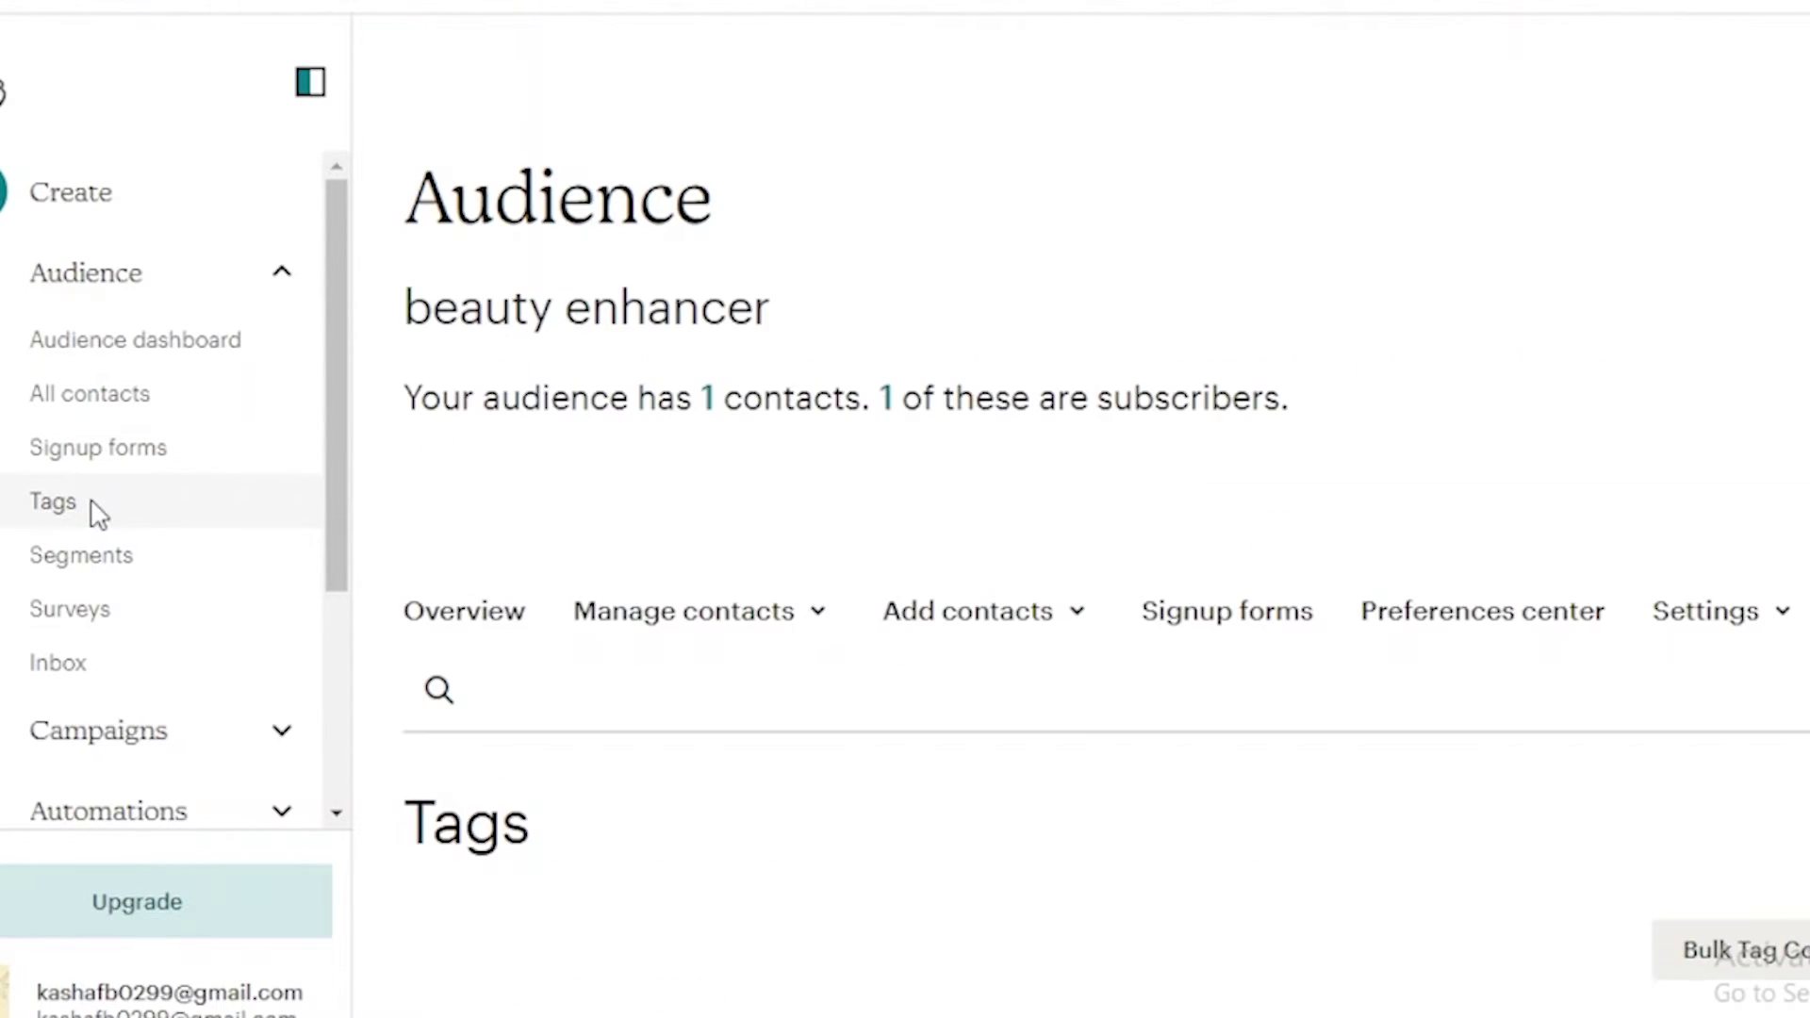
left_click(99, 514)
scroll(1080, 530, "down", 3)
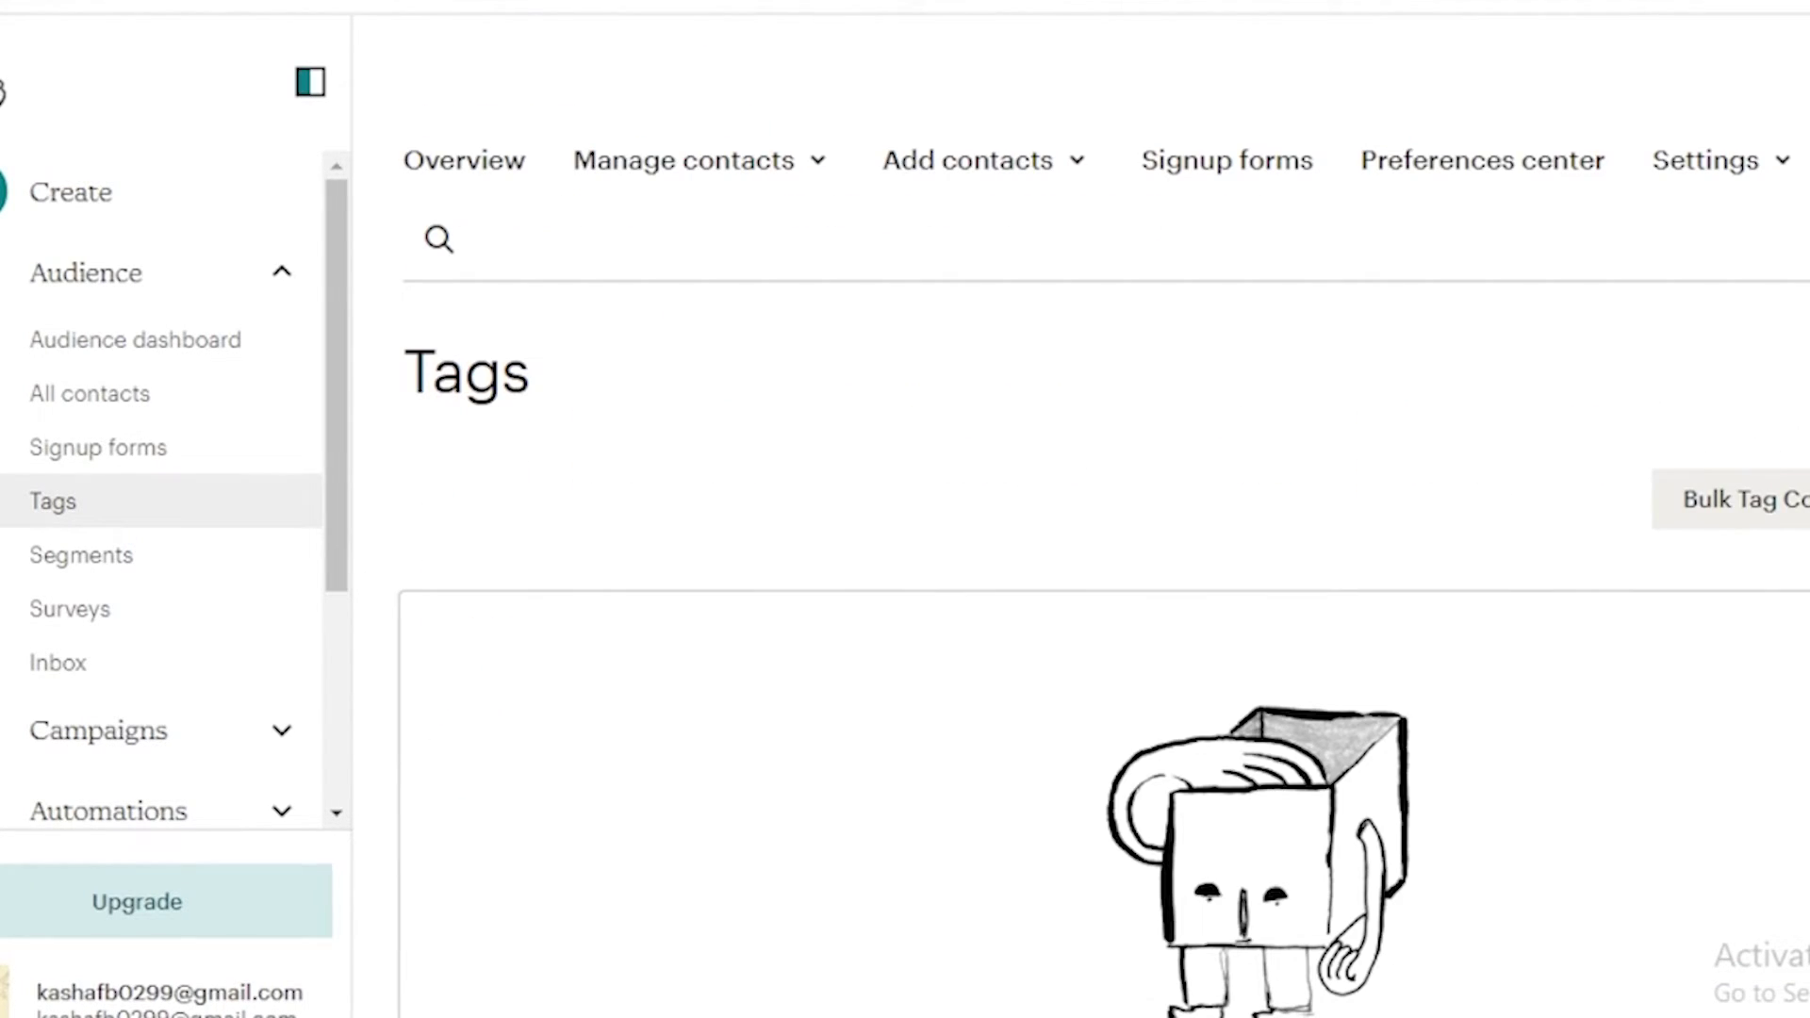
type("dond")
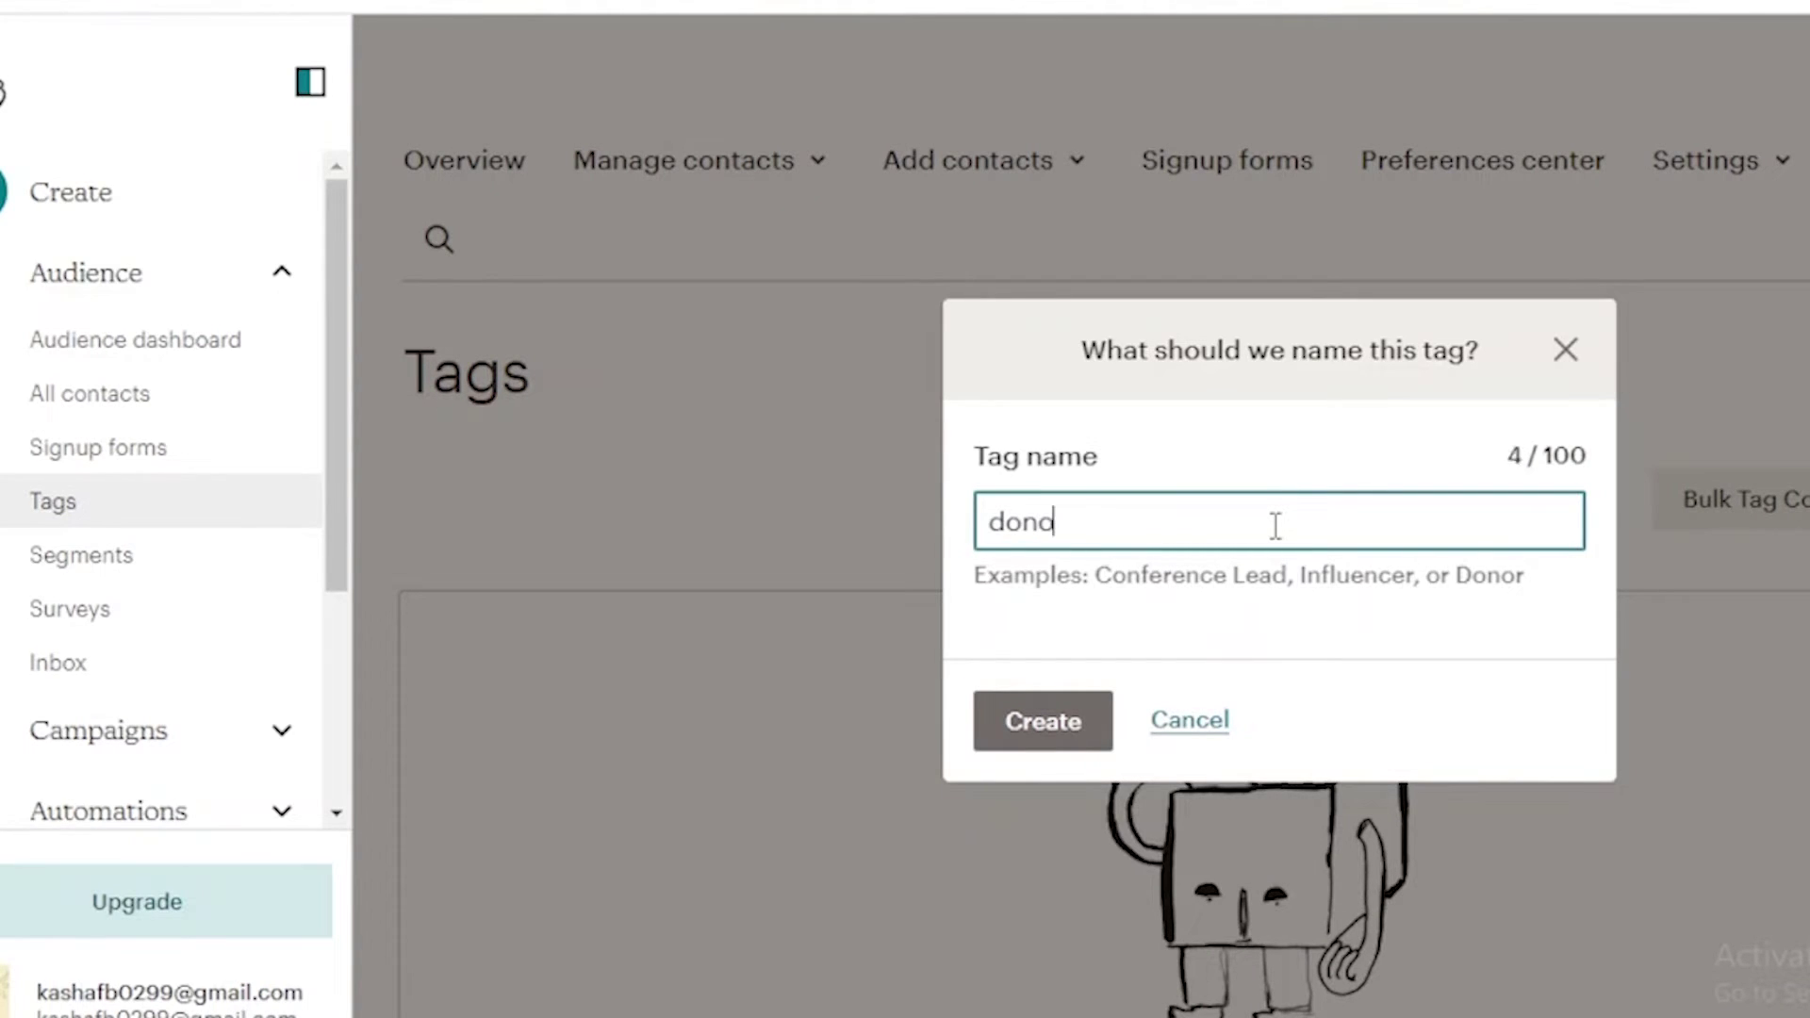
key("BackSpace")
type("oor")
left_click(1020, 732)
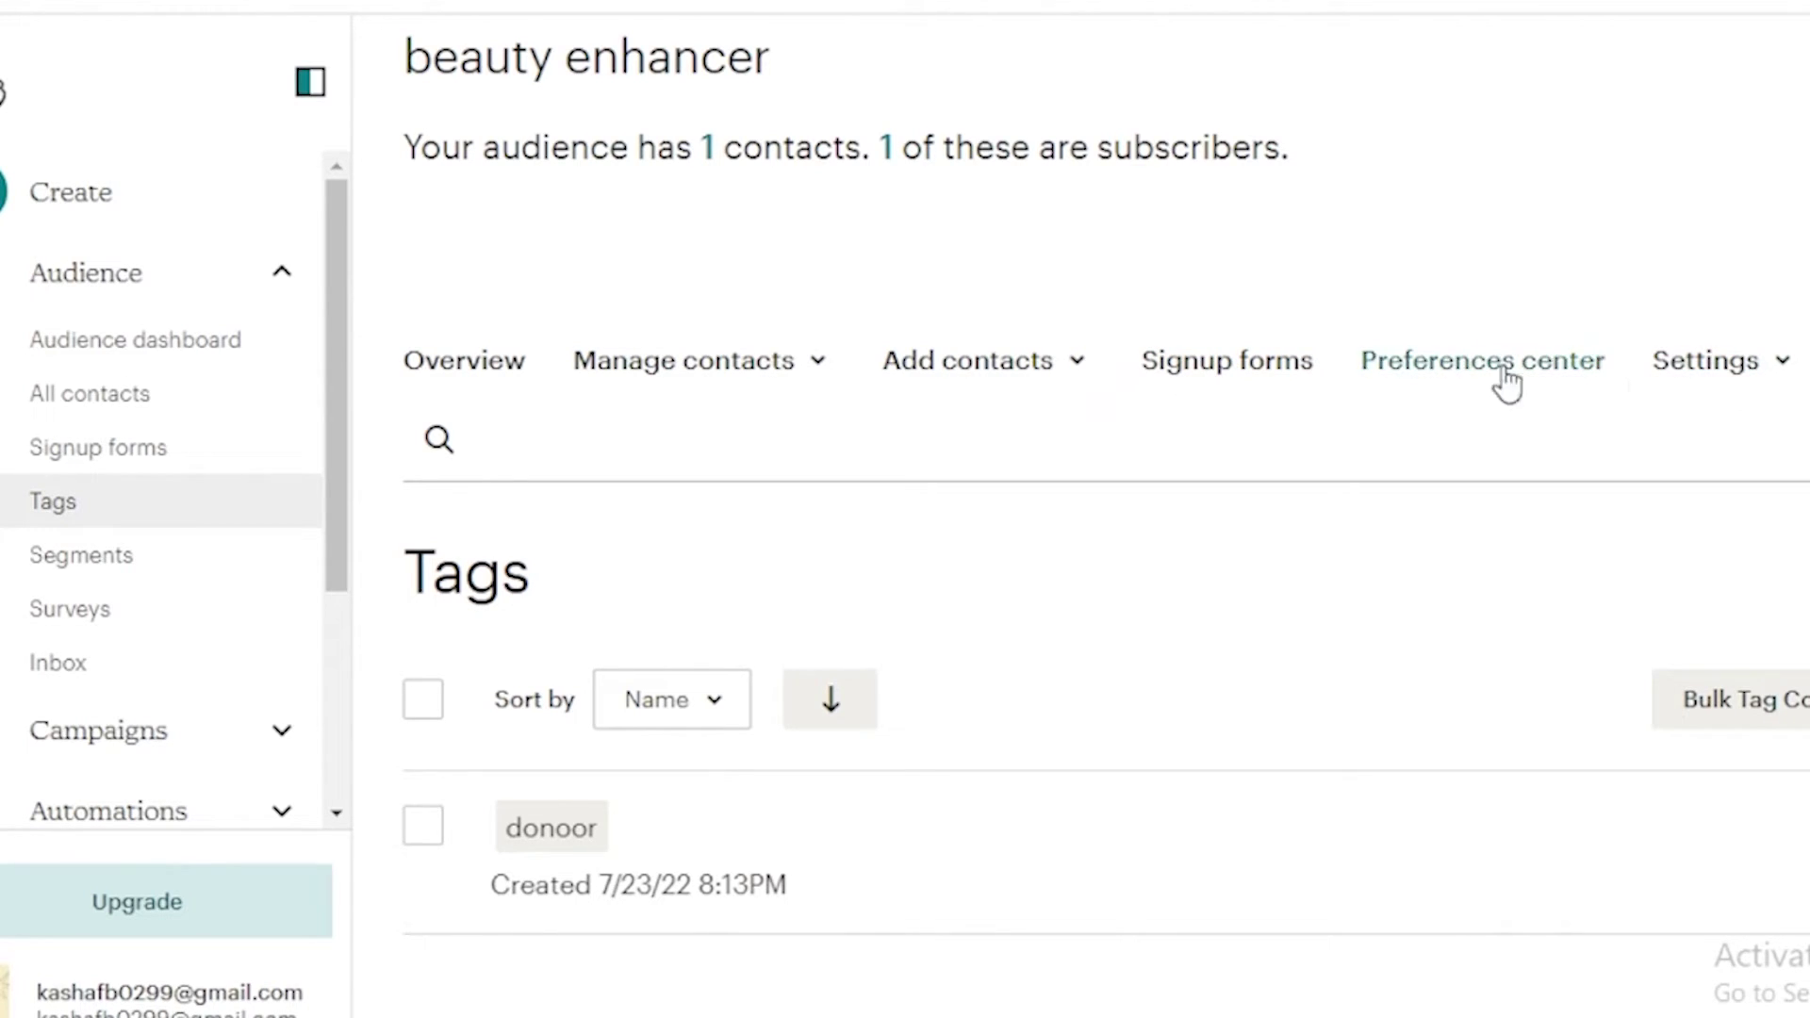
left_click(105, 580)
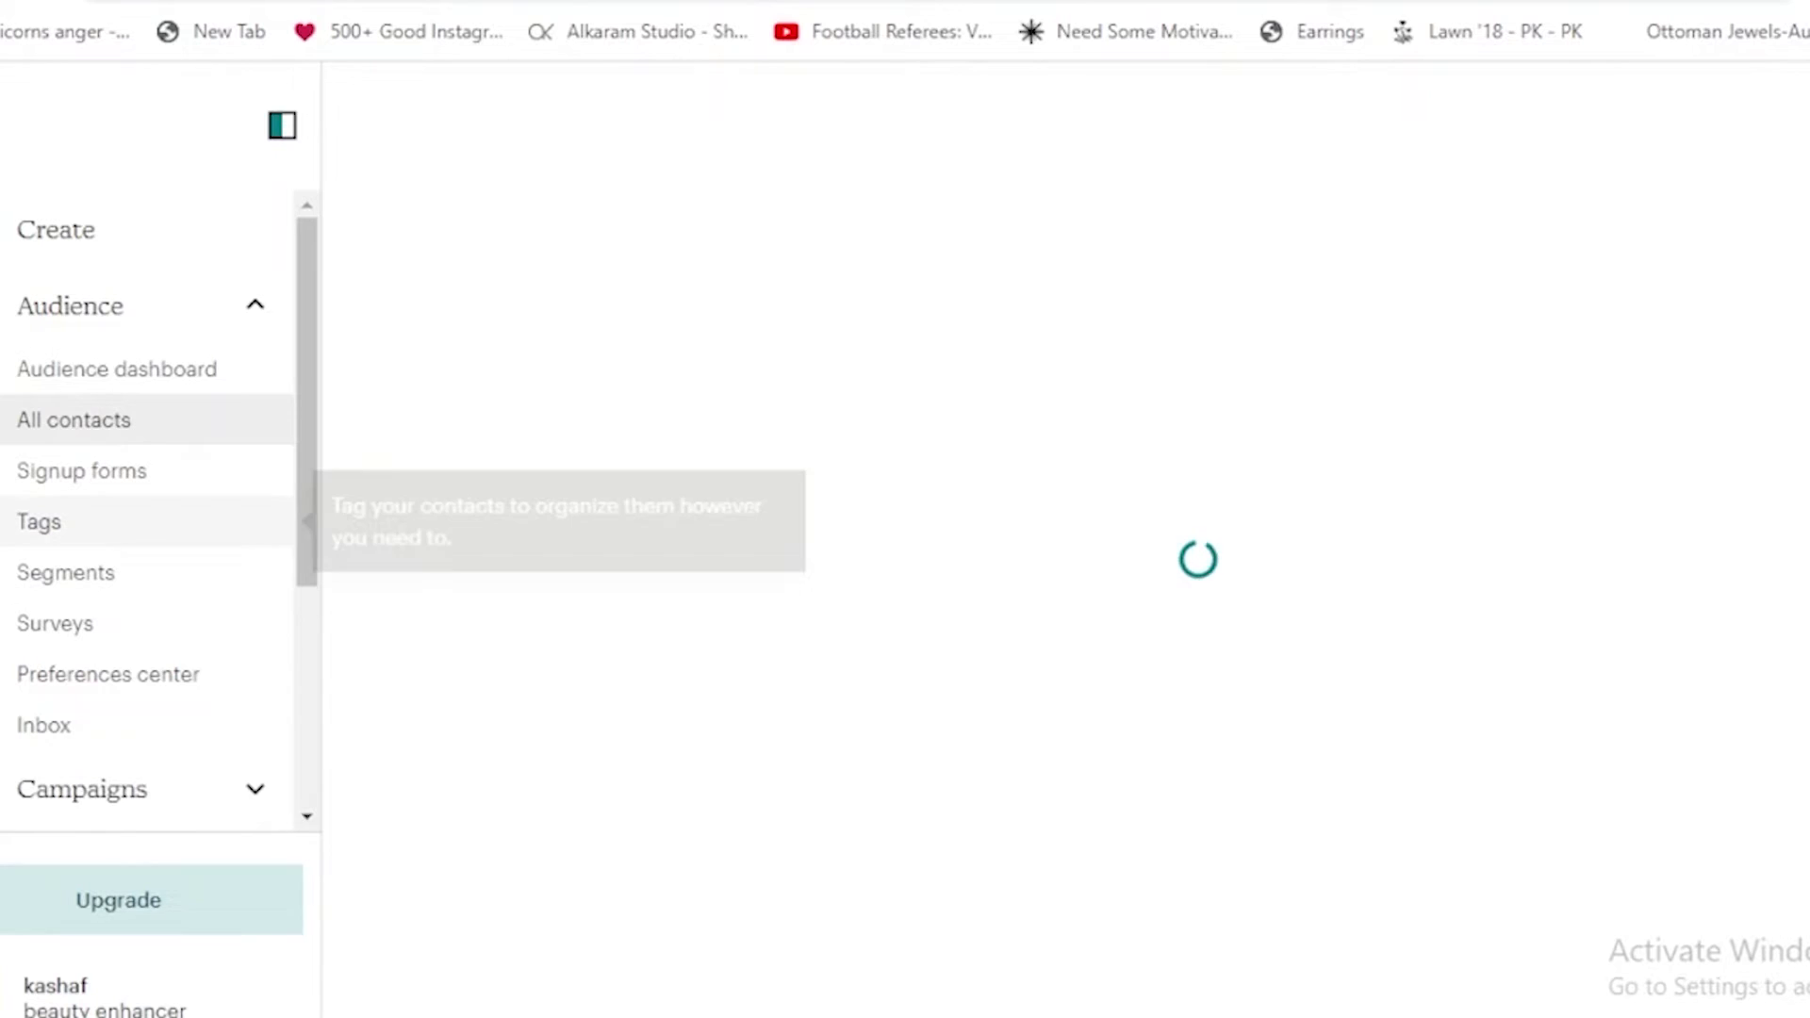
Check the audience Inbox, dismiss its welcome dialog, and return to the Create area.
left_click(120, 638)
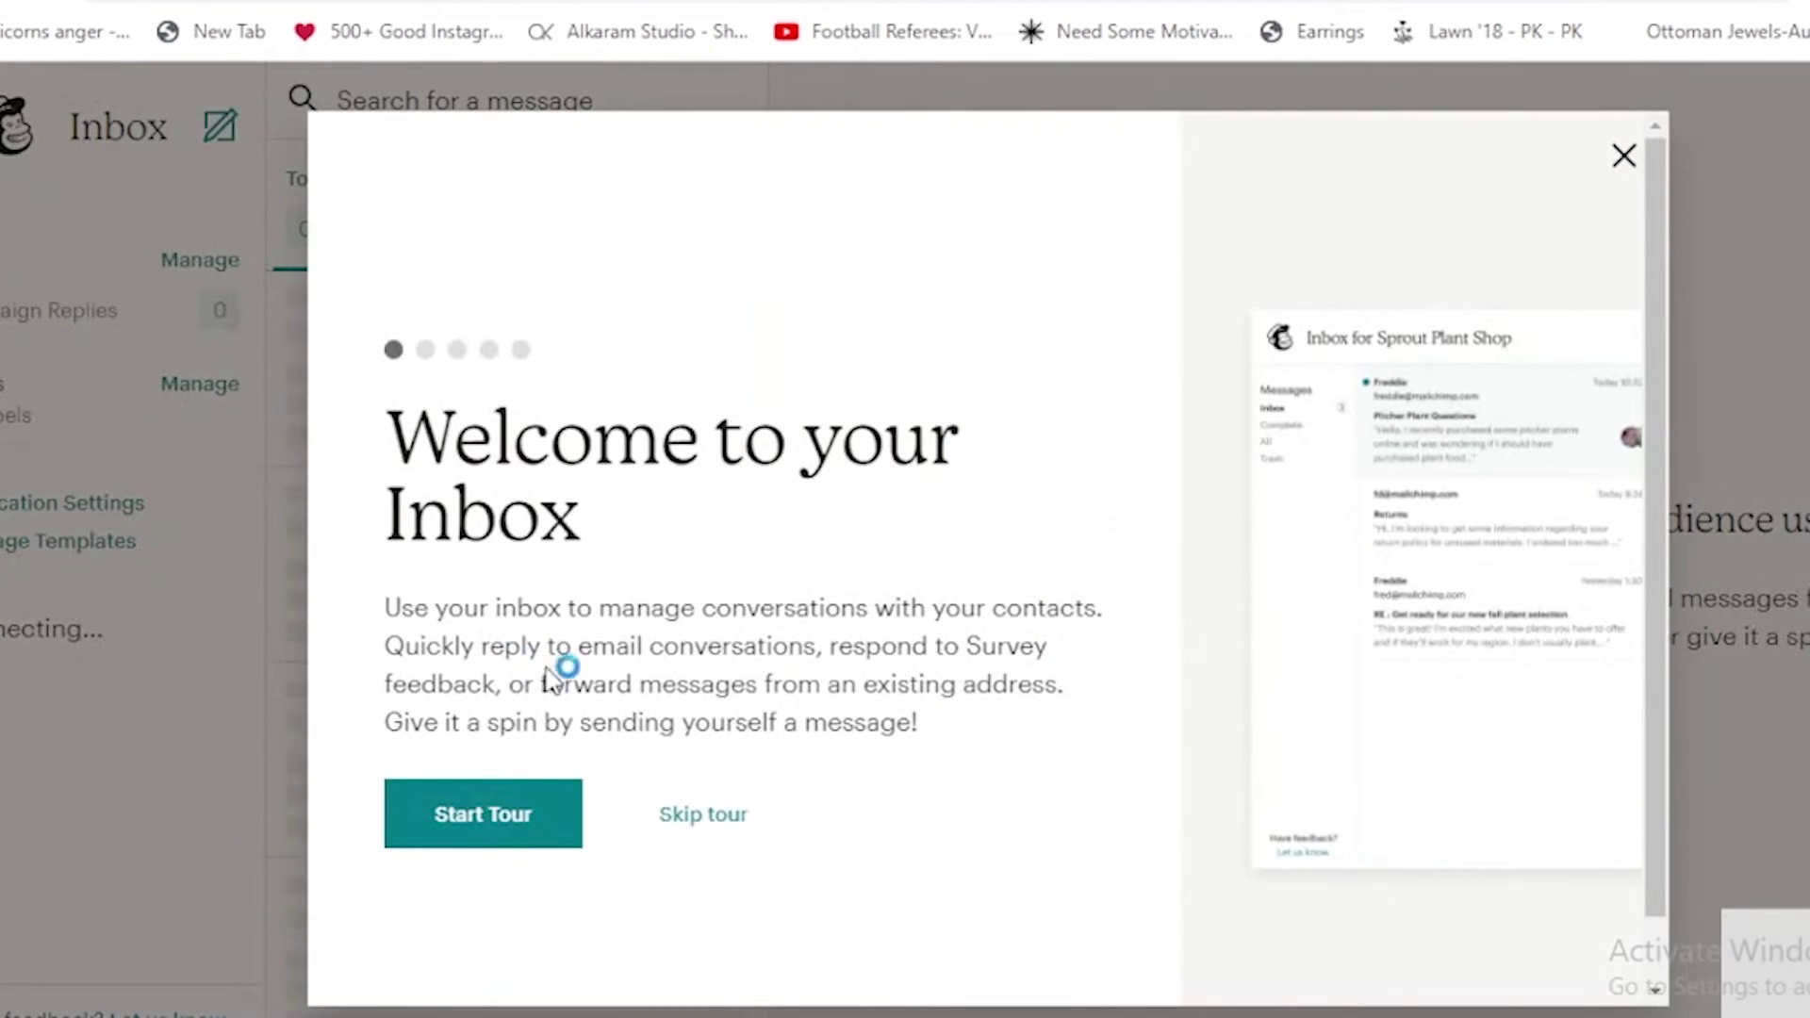
left_click(1623, 156)
left_click(14, 127)
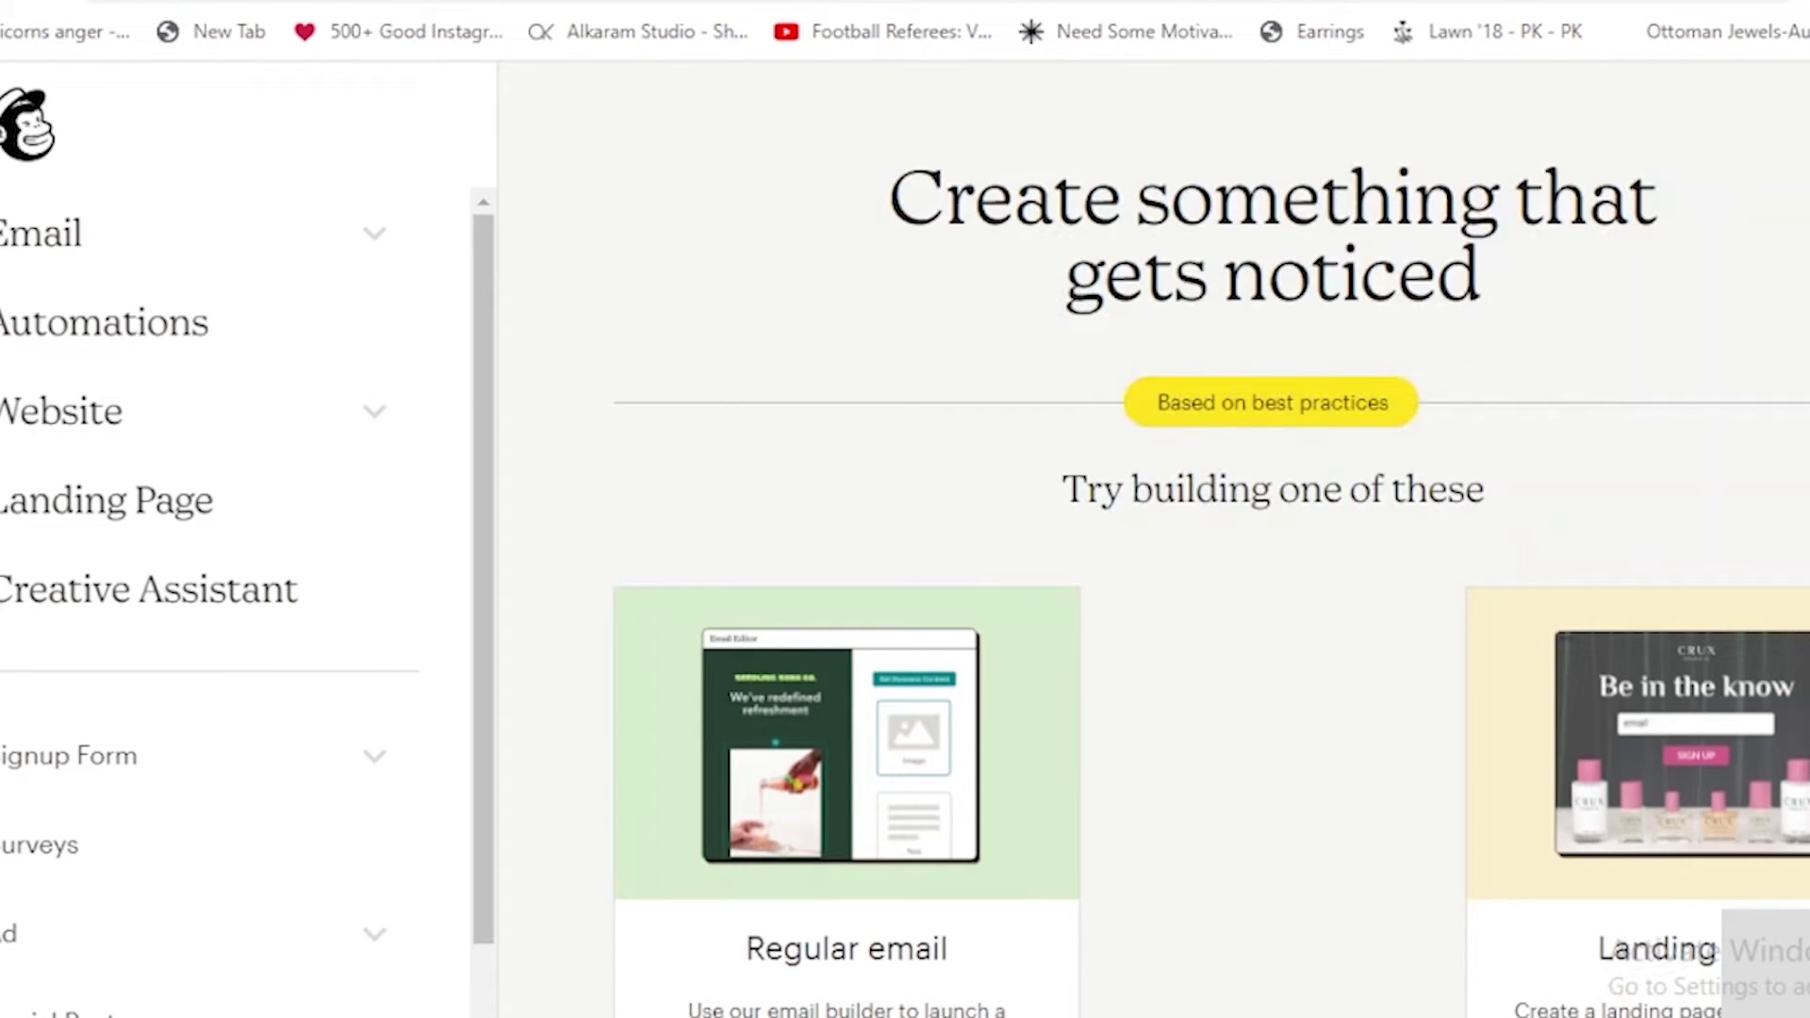
Start an untitled Regular email draft and begin designing its content.
scroll(1211, 566, "down", 5)
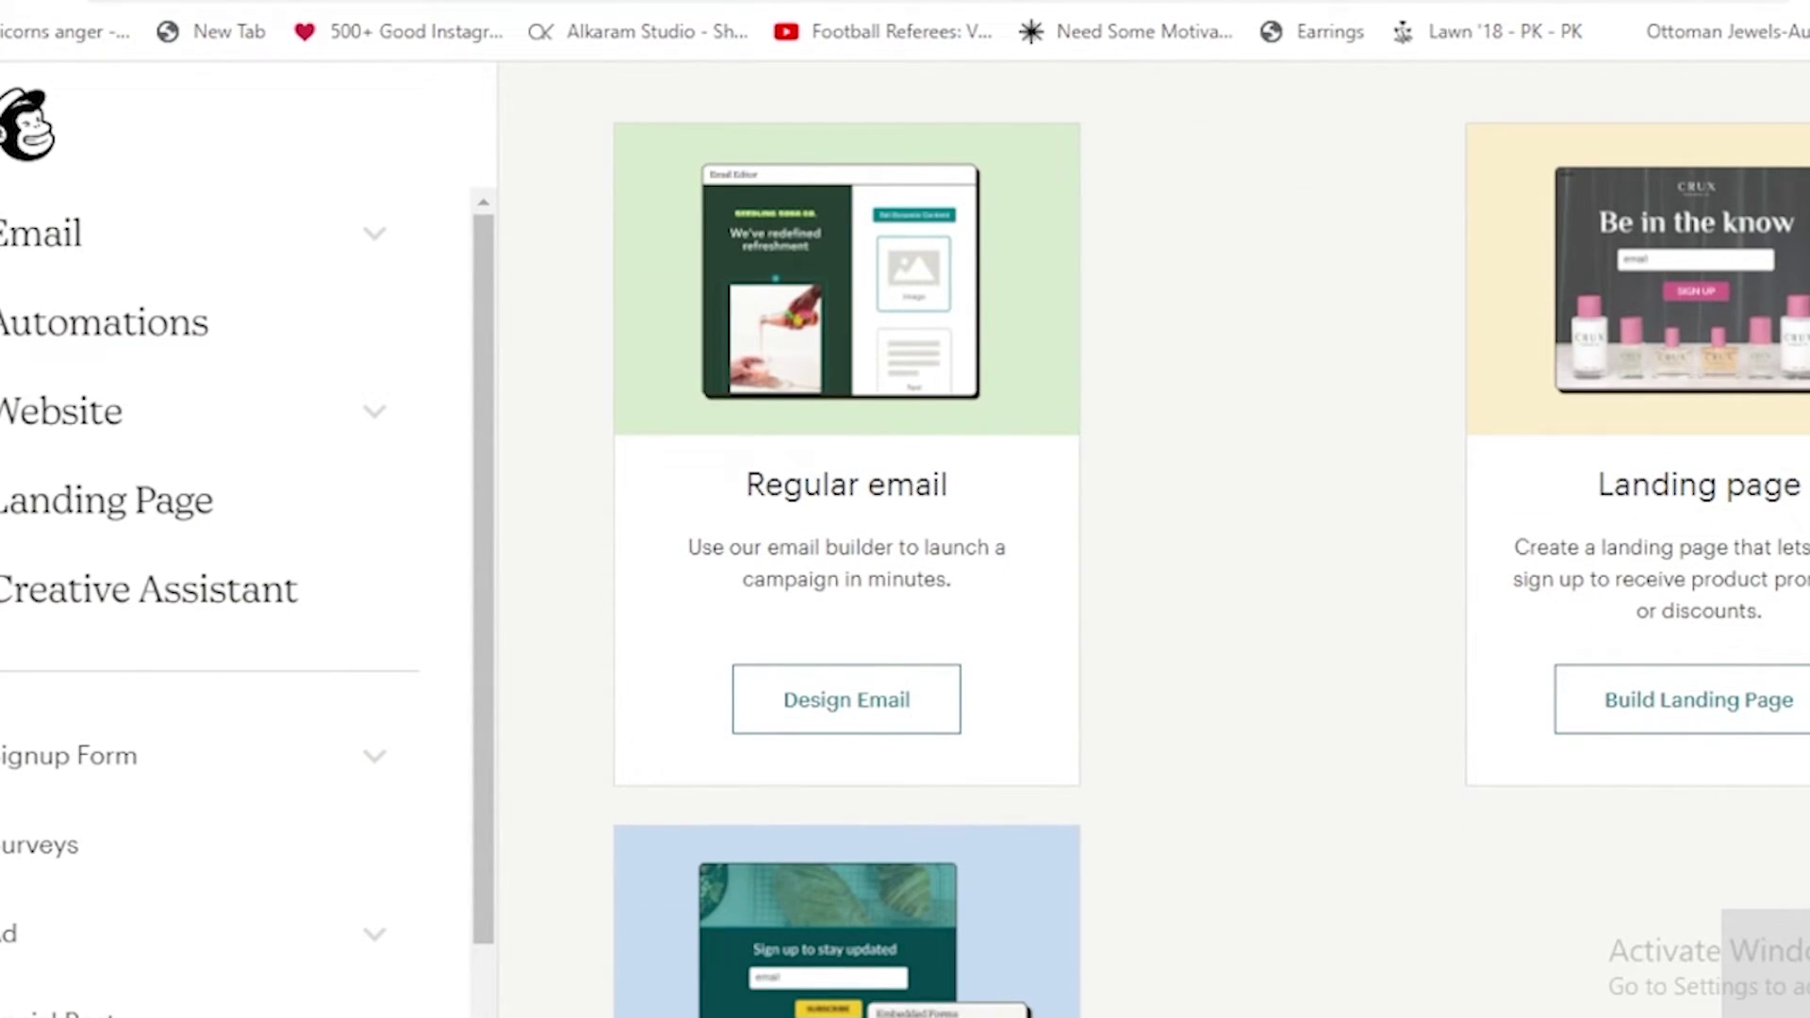
left_click(891, 708)
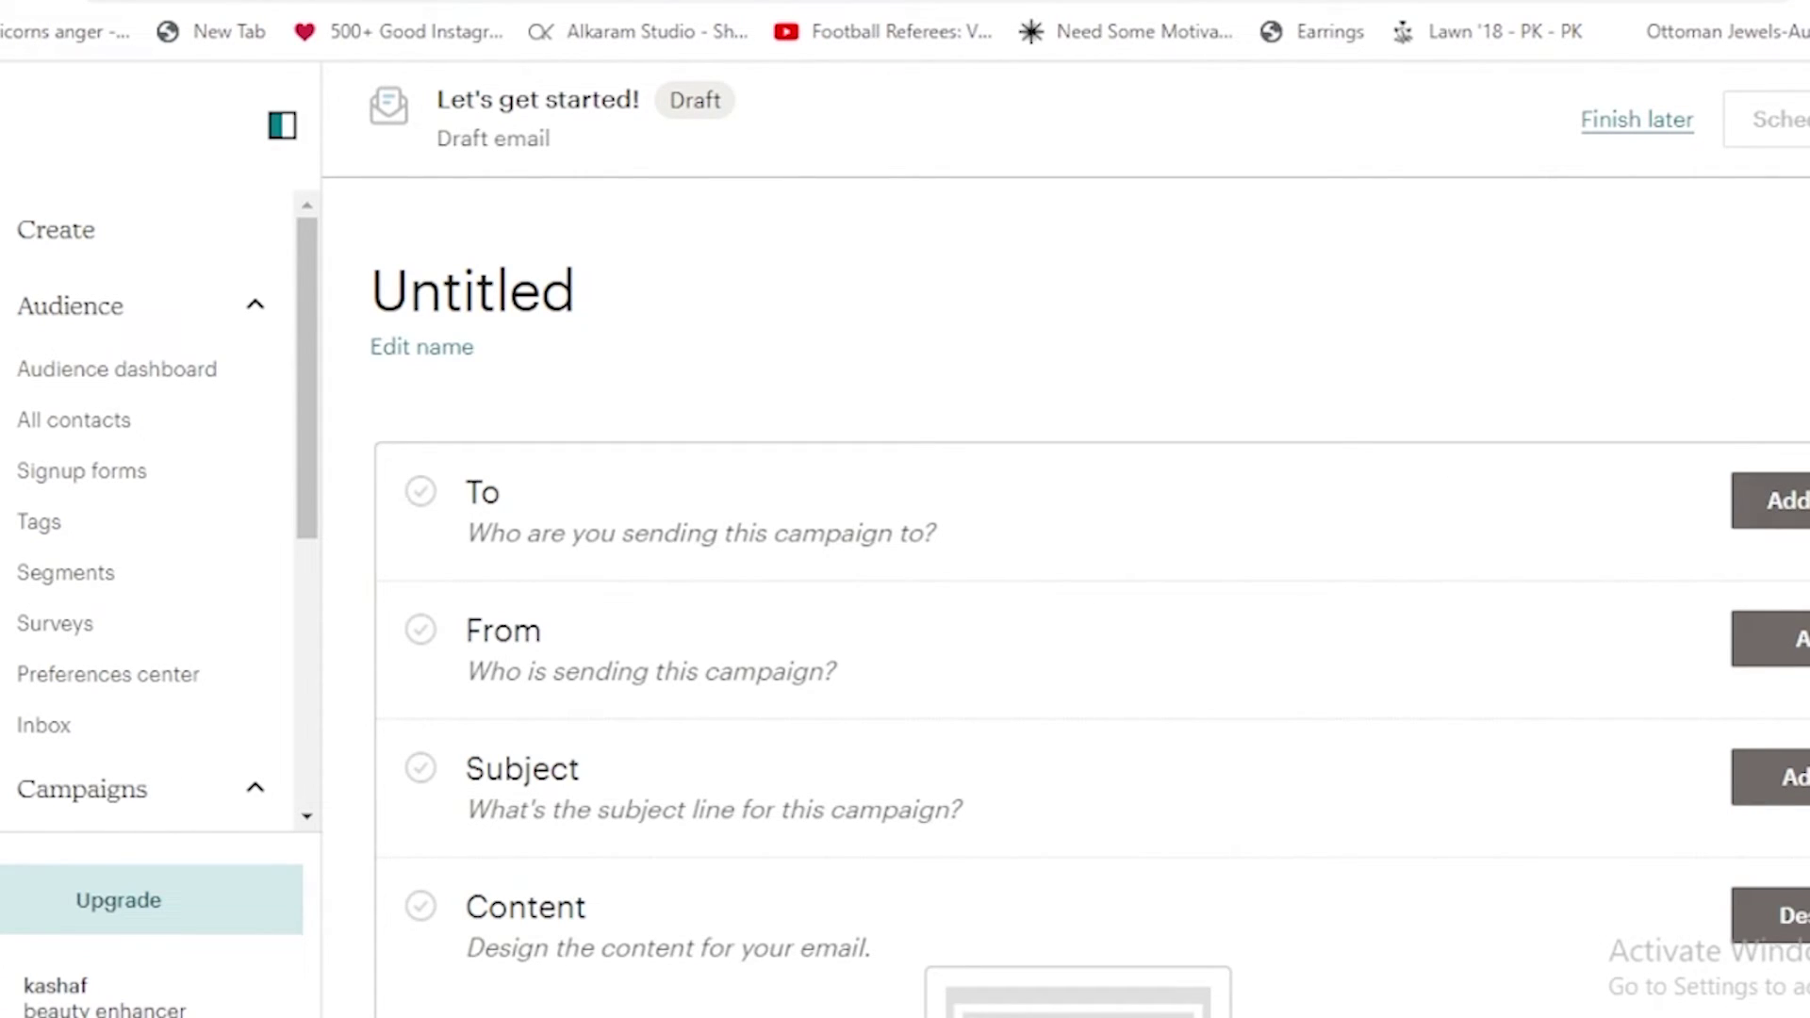
scroll(1090, 597, "down", 3)
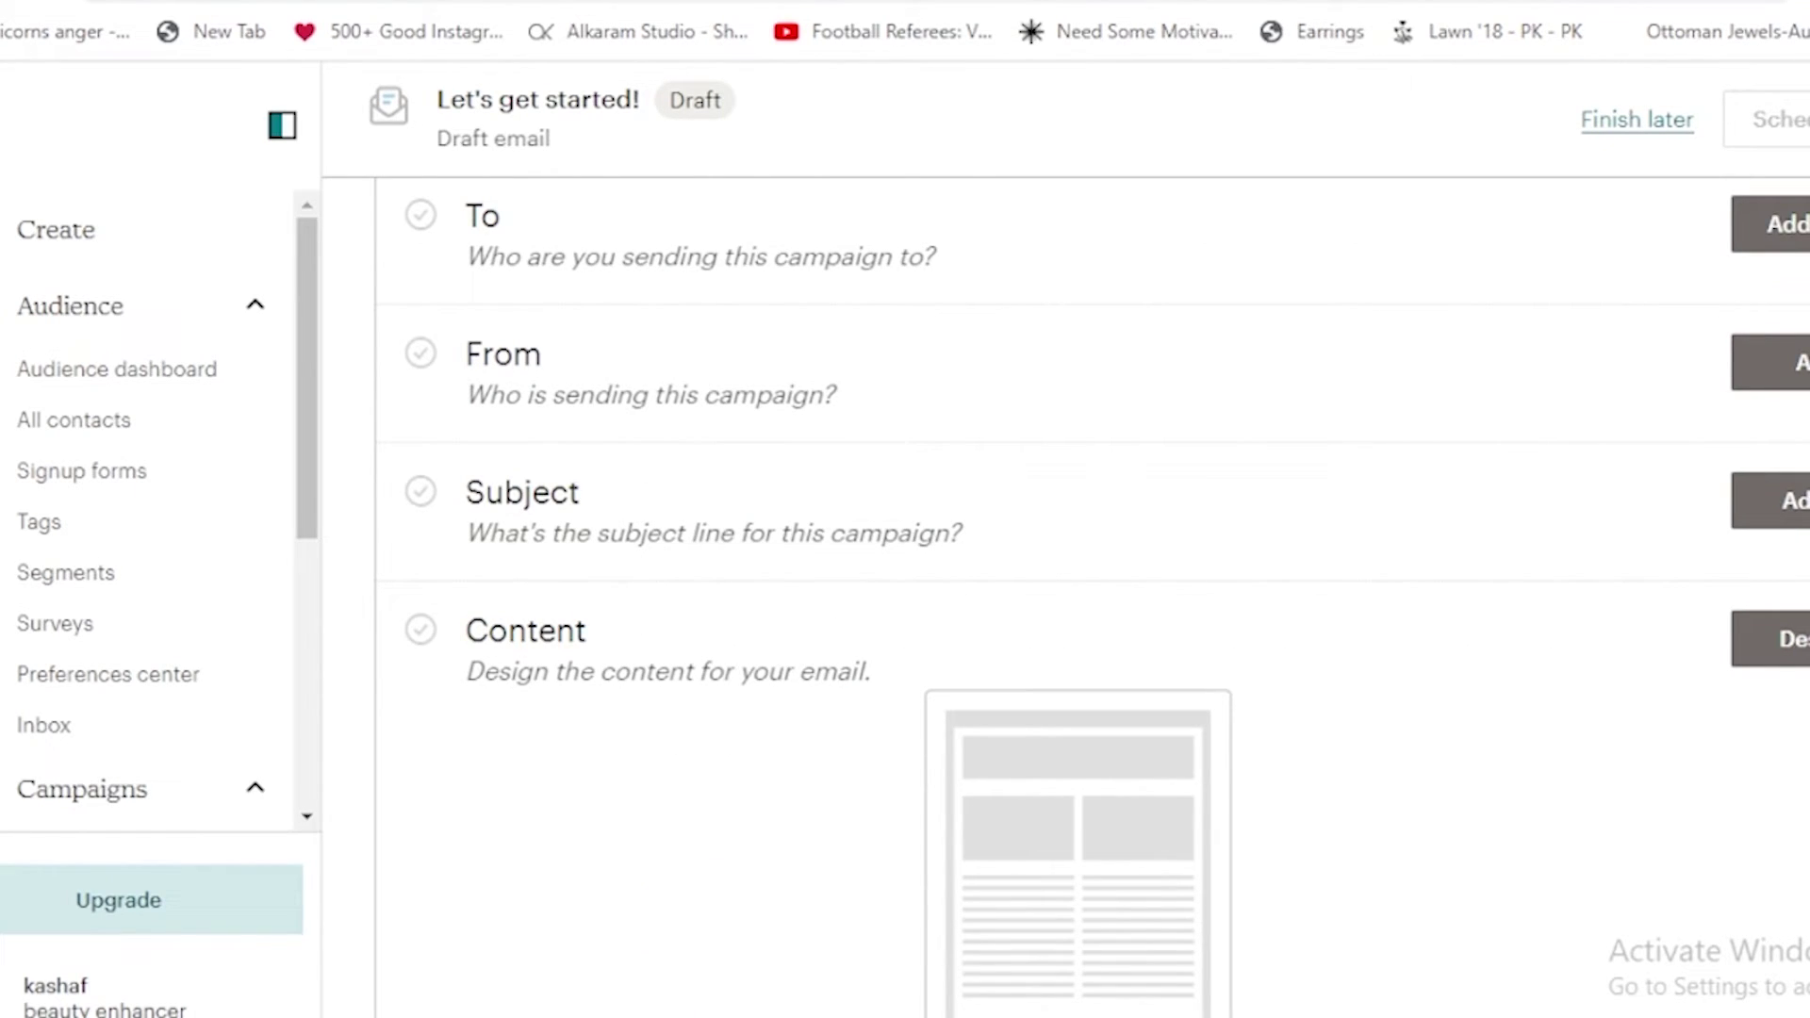
scroll(1089, 598, "down", 2)
scroll(1092, 602, "up", 3)
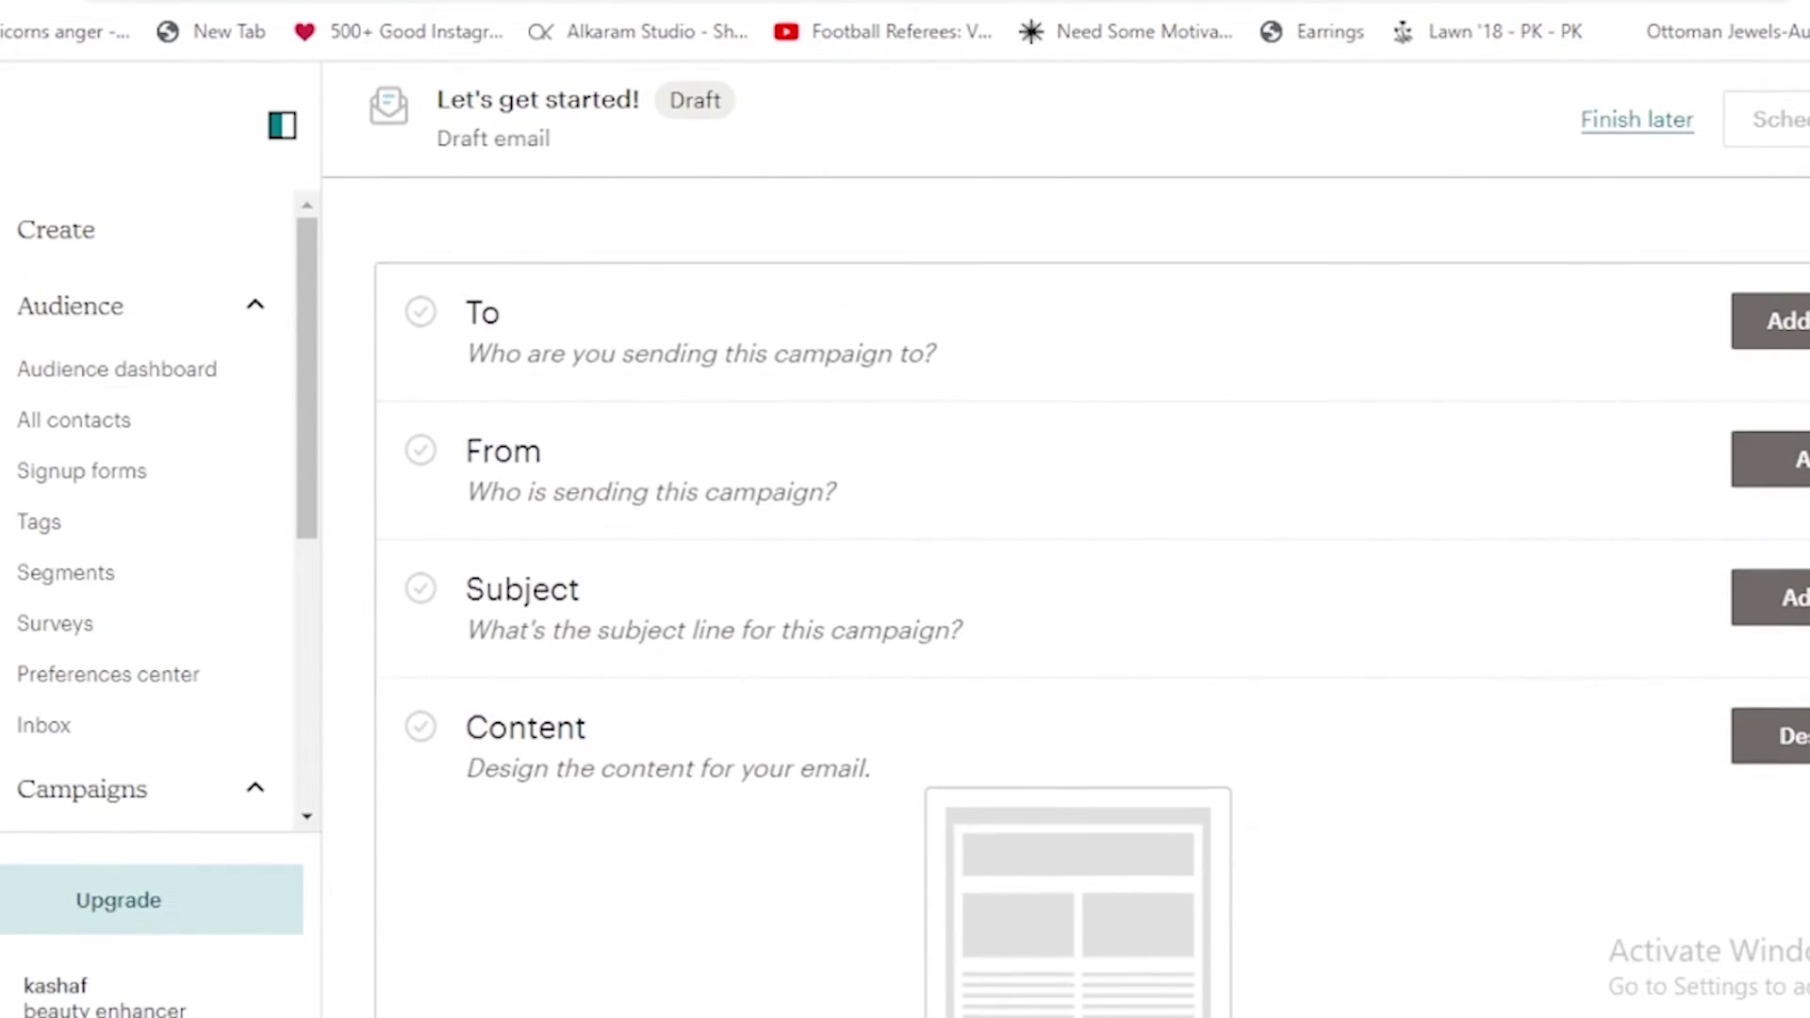
left_click(1800, 733)
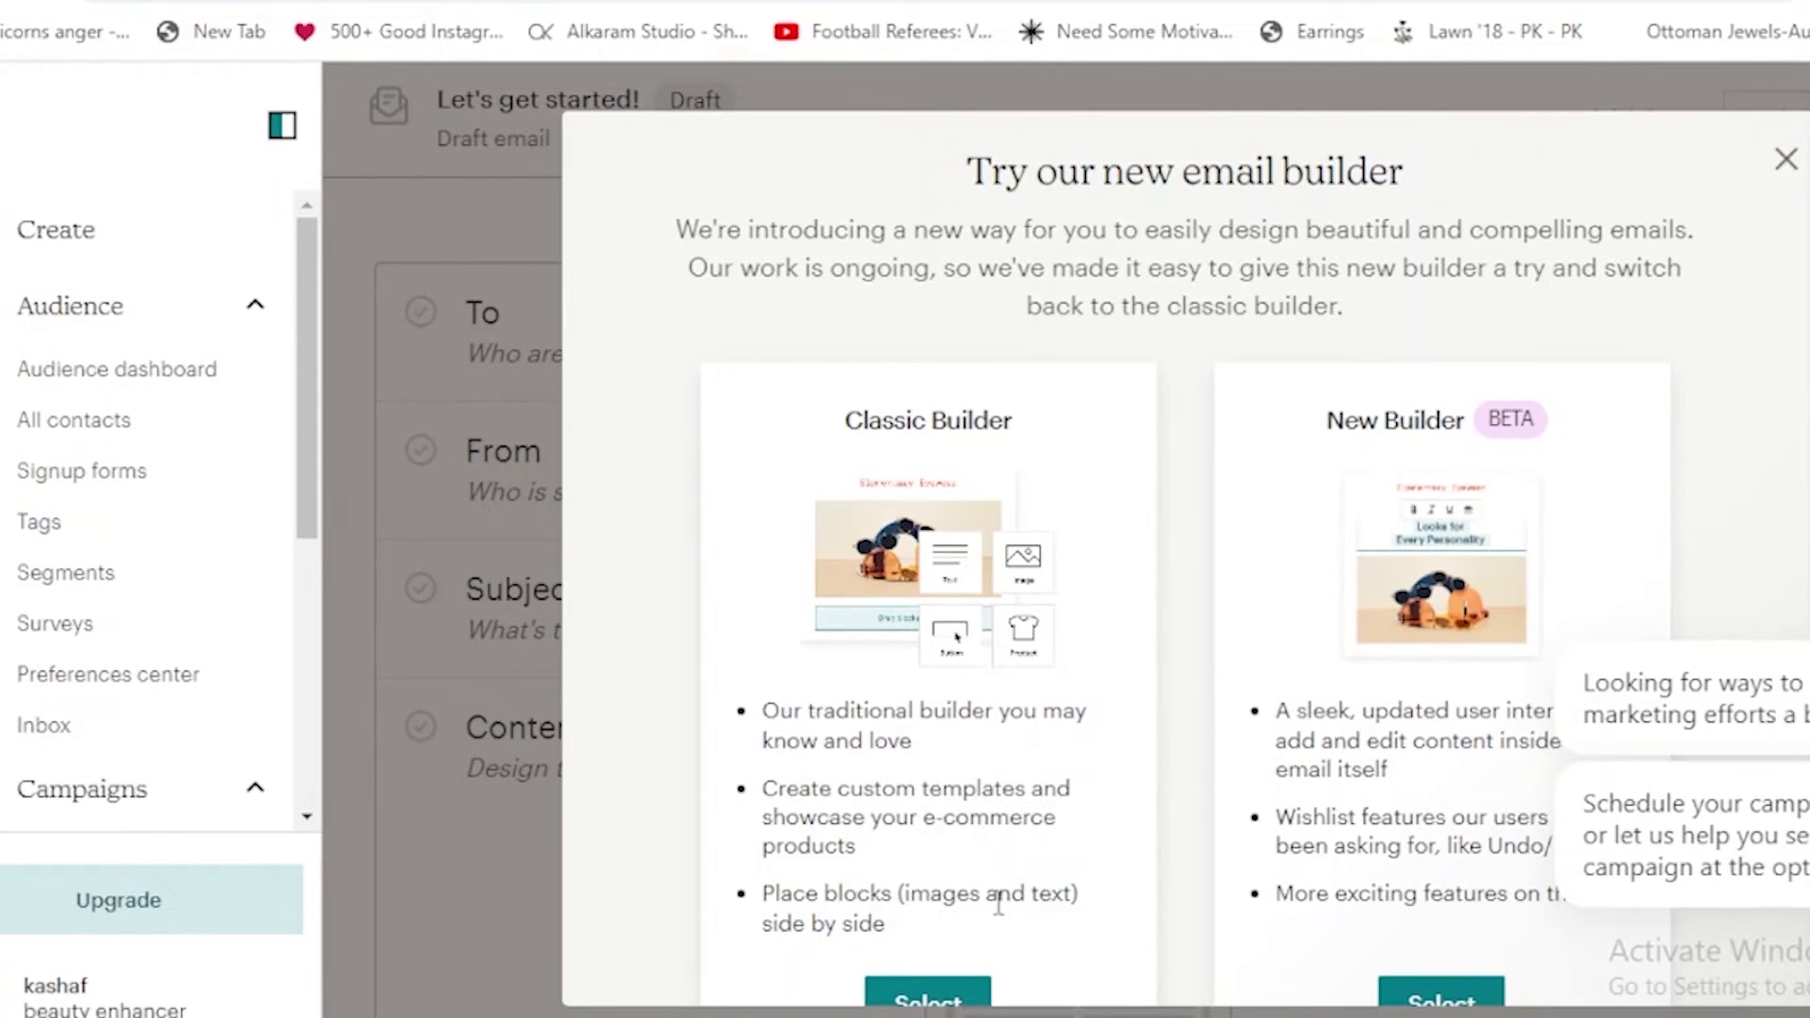
Choose the Classic Builder for the email and look over its starting layouts.
left_click(919, 997)
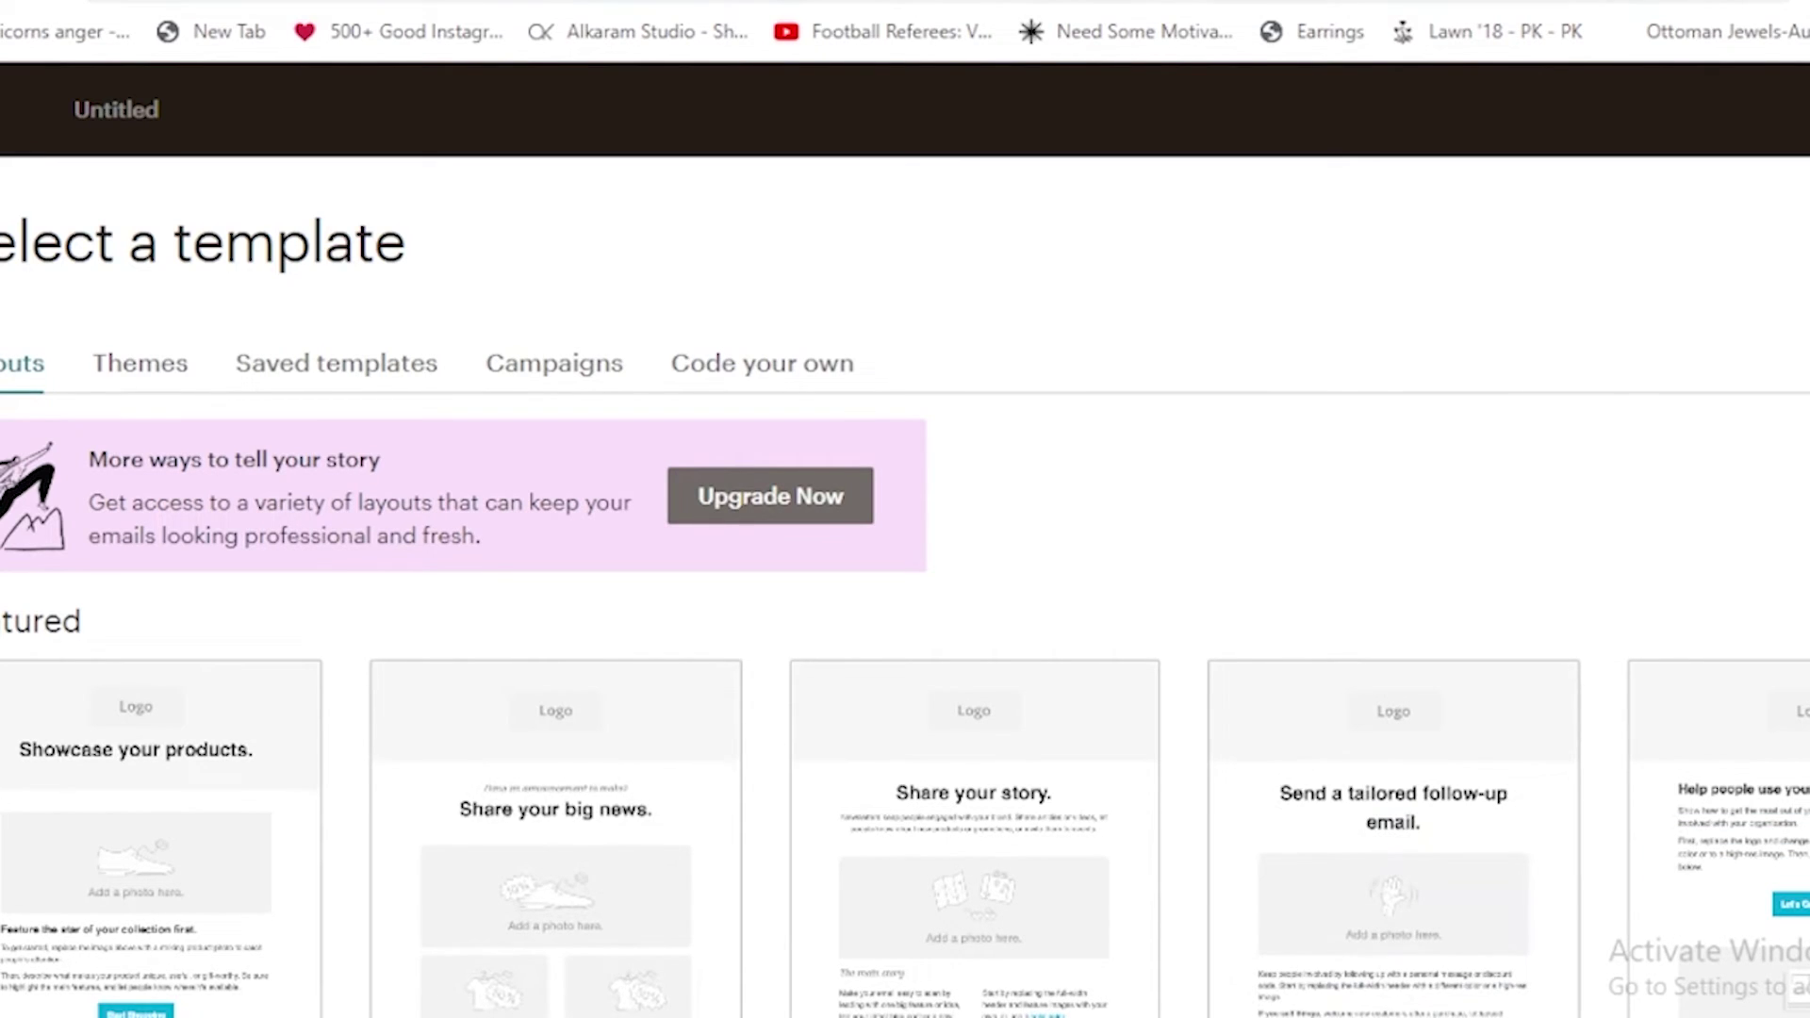
scroll(904, 584, "down", 3)
scroll(905, 585, "up", 2)
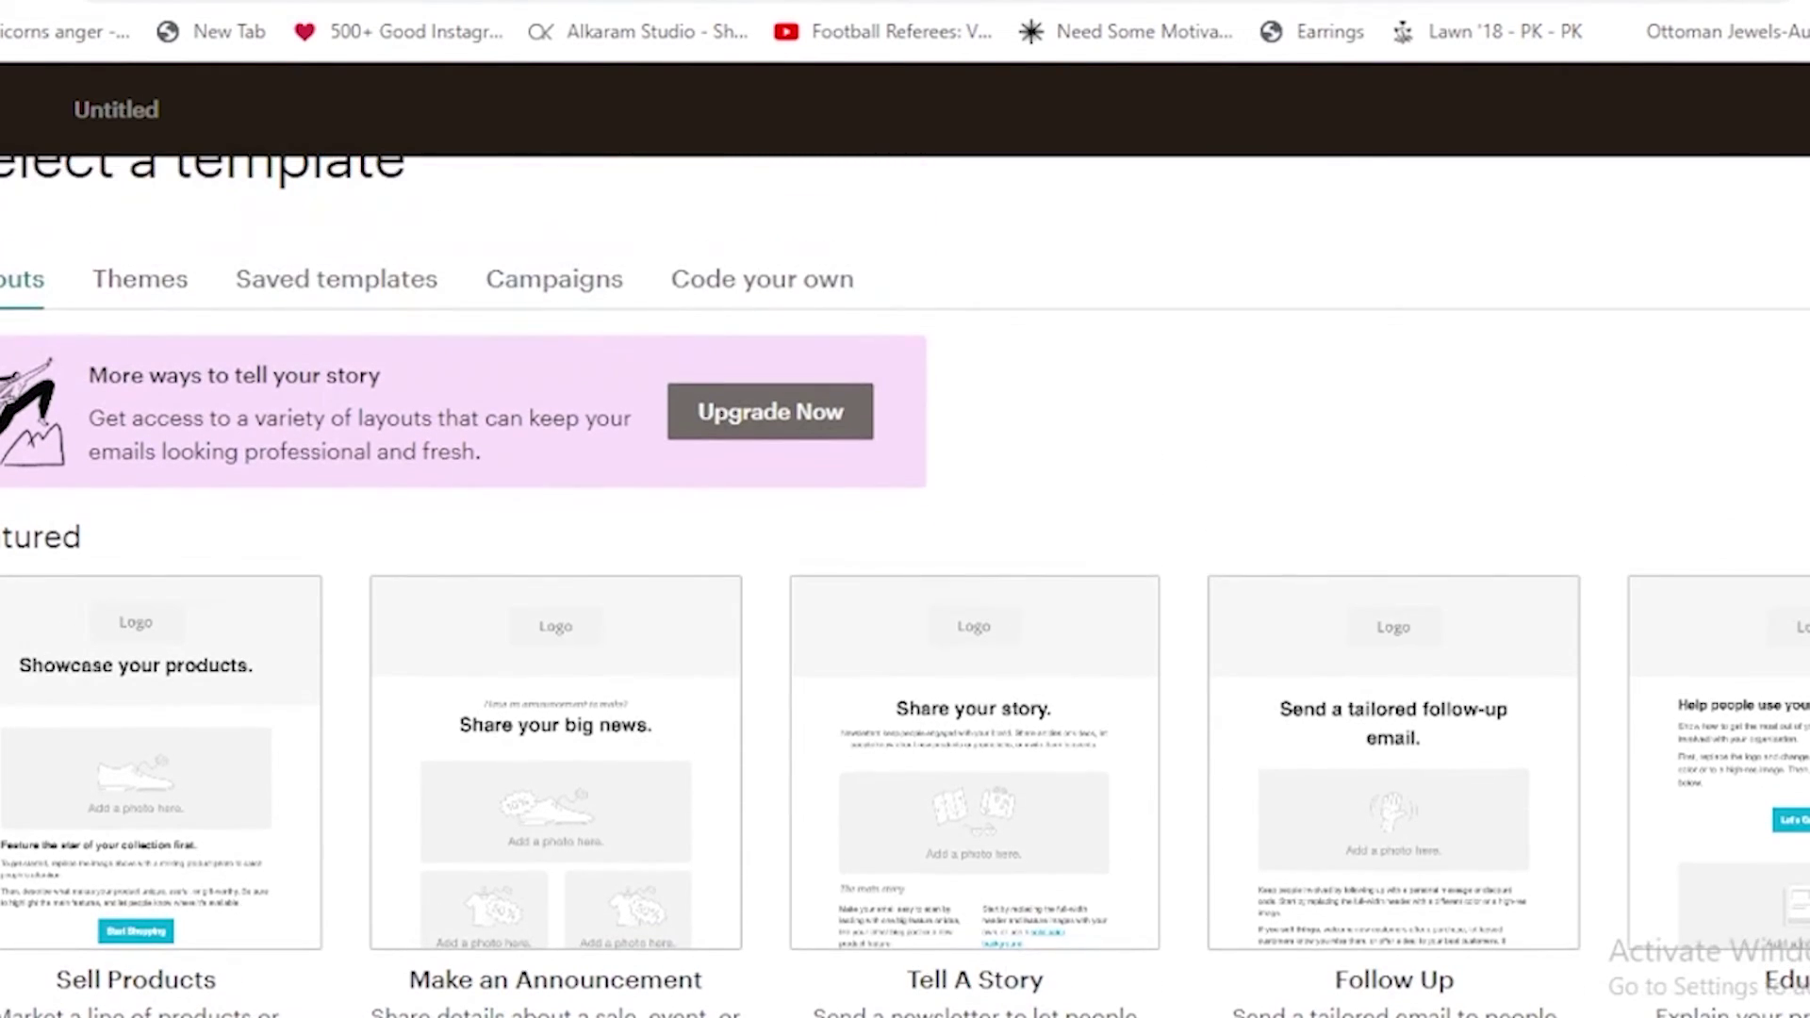
scroll(905, 584, "down", 4)
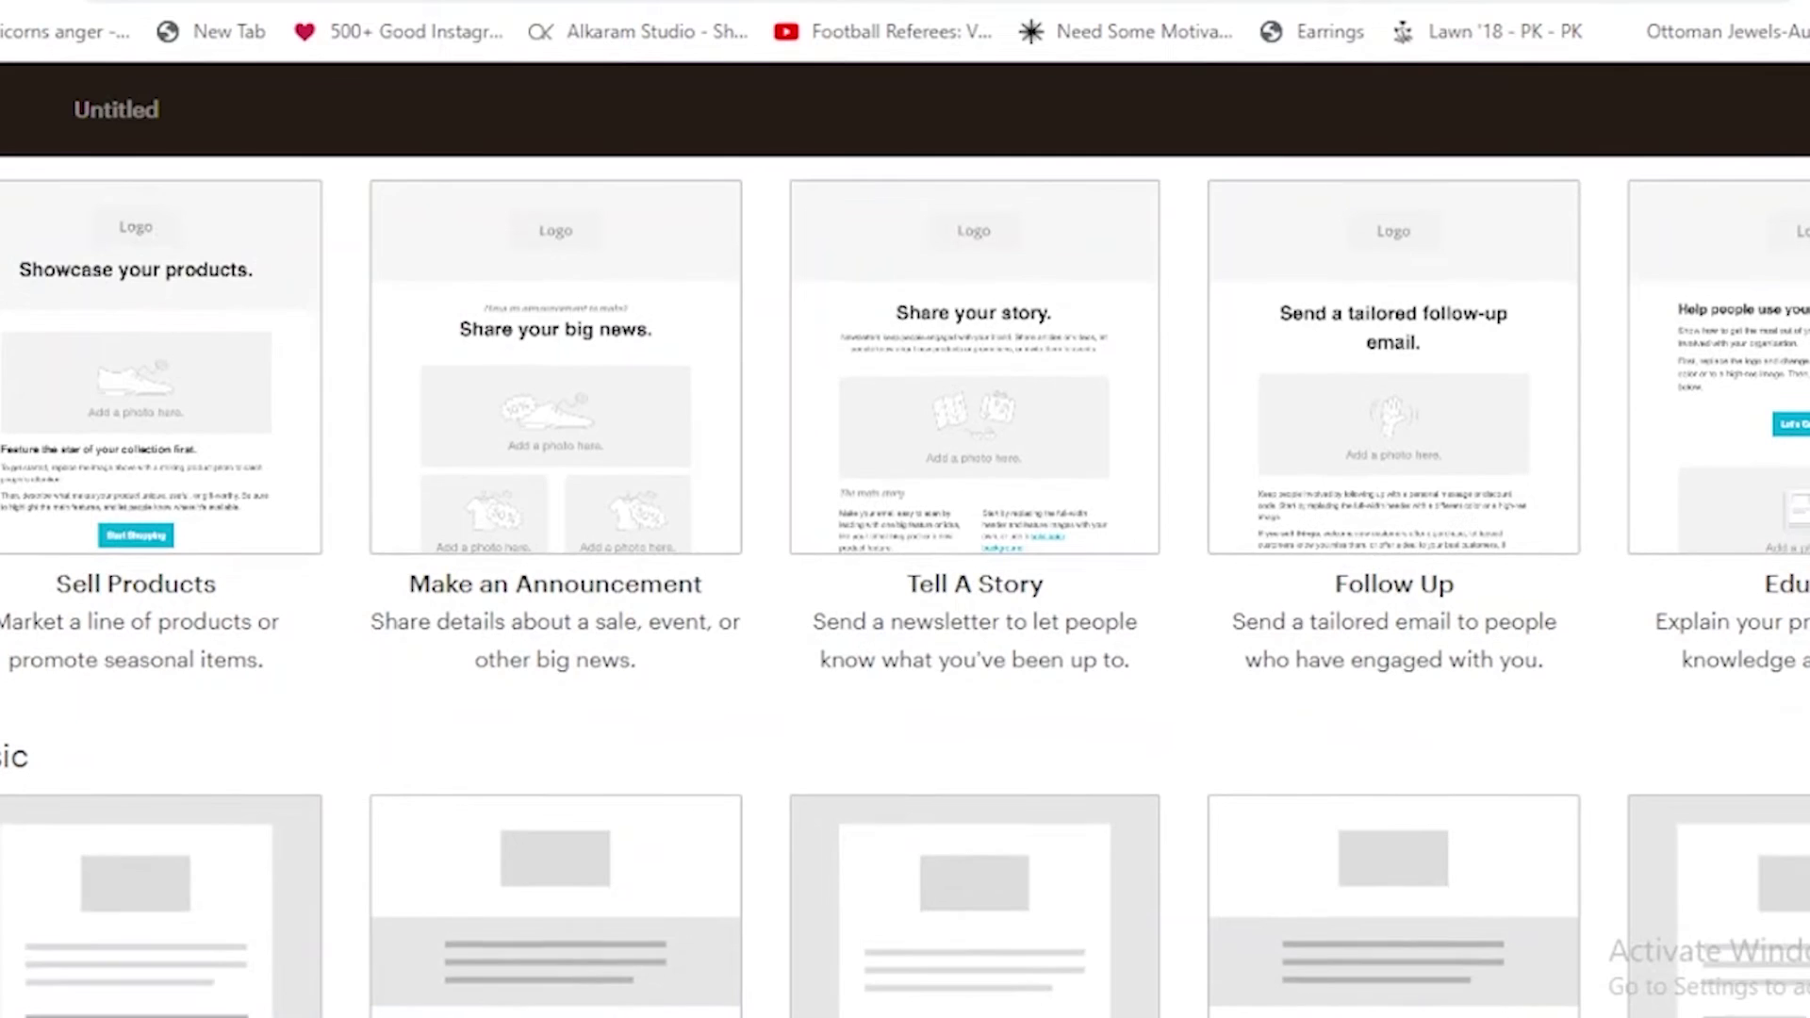
scroll(904, 585, "down", 1)
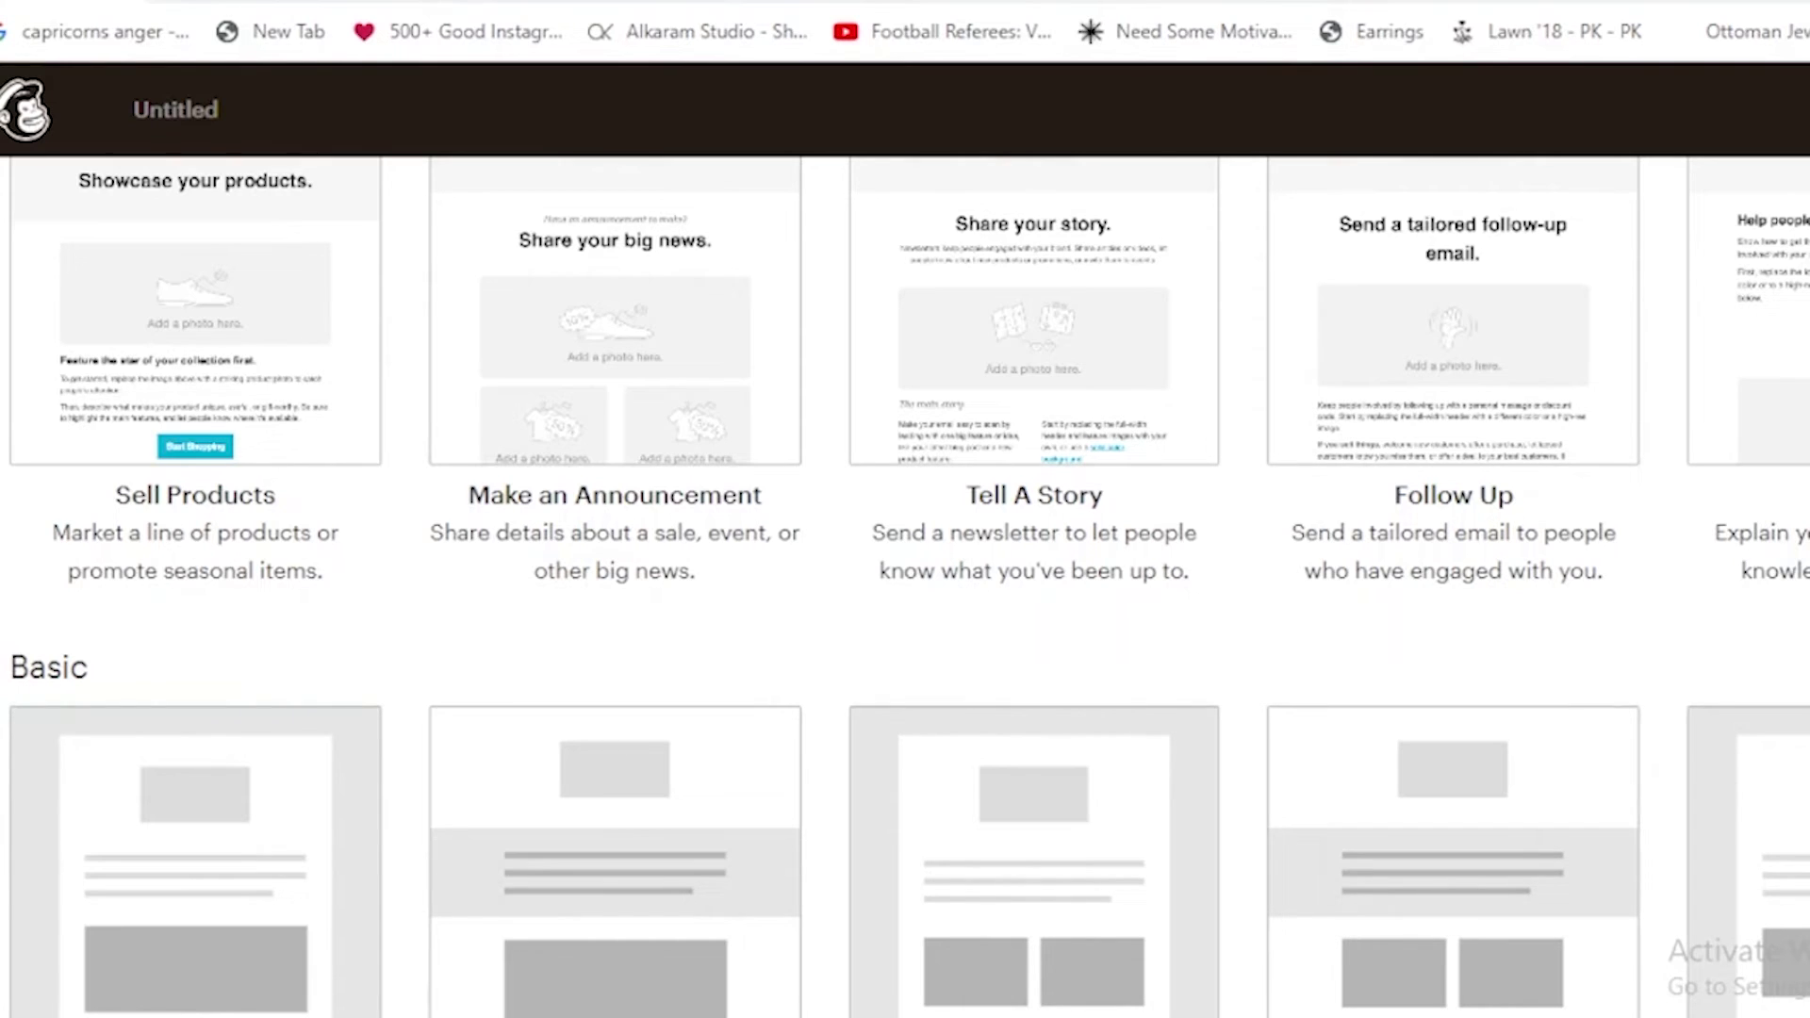
scroll(1489, 449, "up", 6)
right_click(1633, 377)
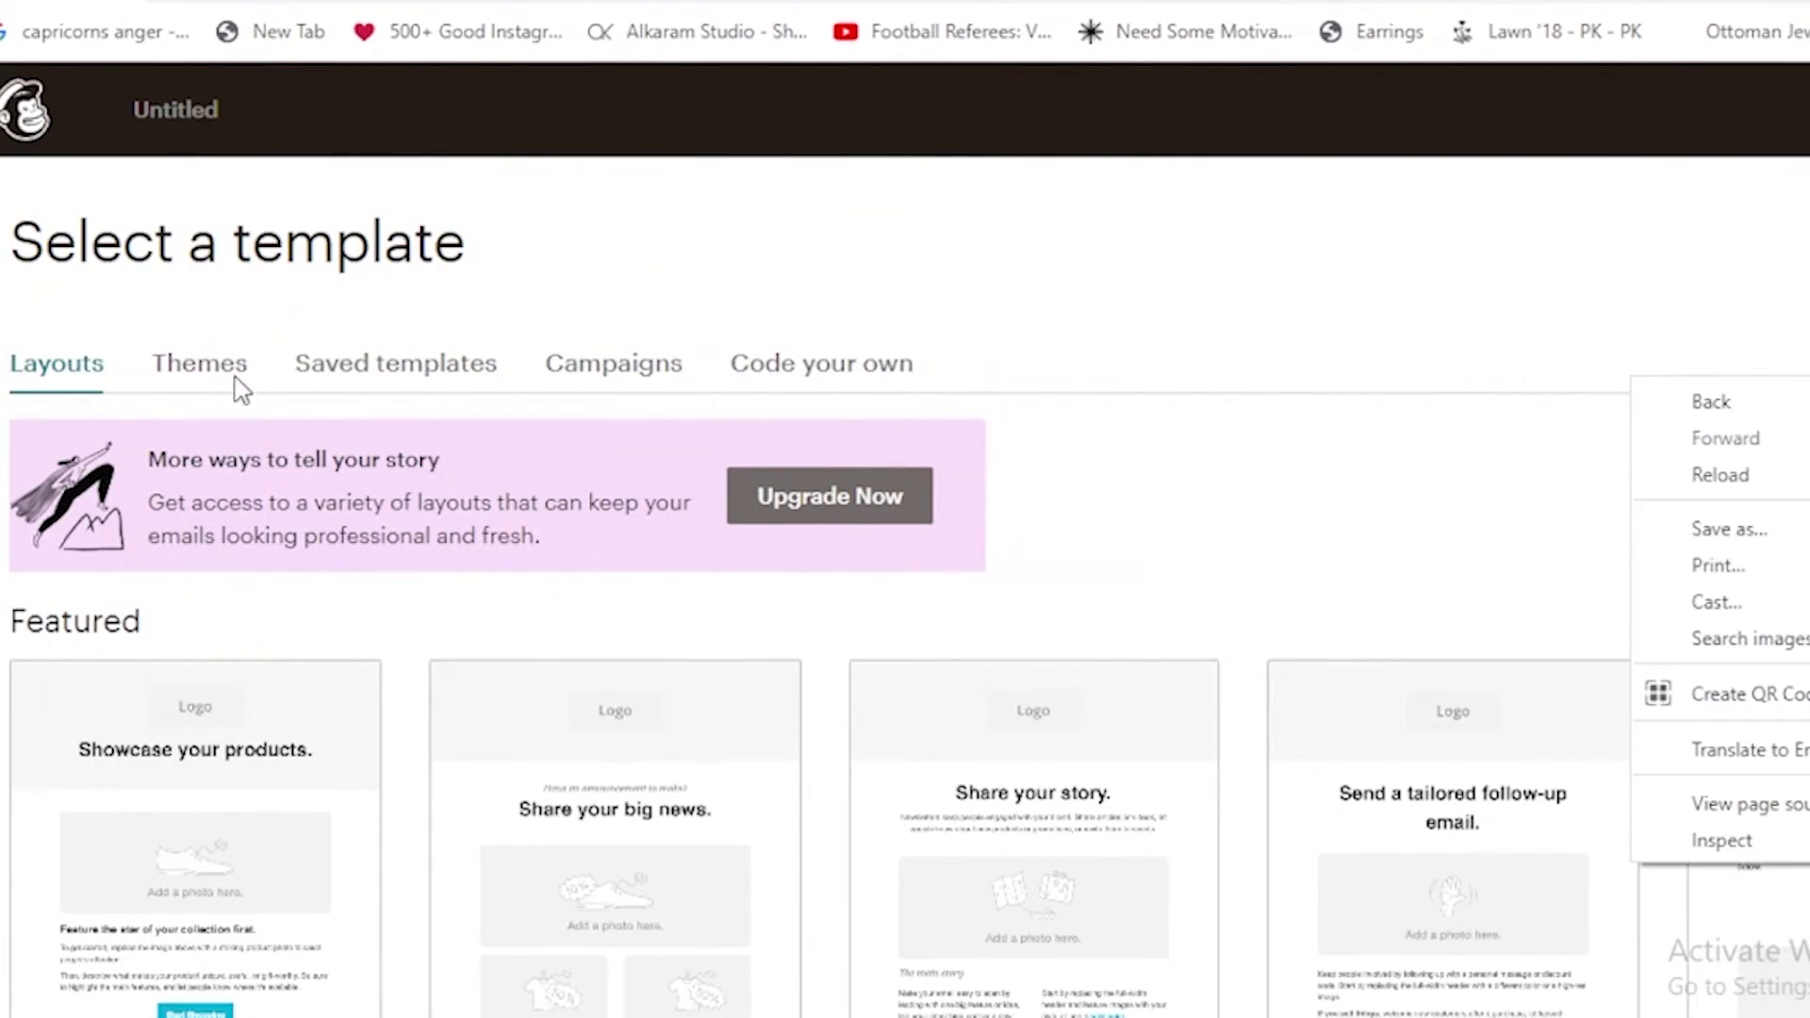
Apply the Boutique theme from the Featured themes.
left_click(213, 362)
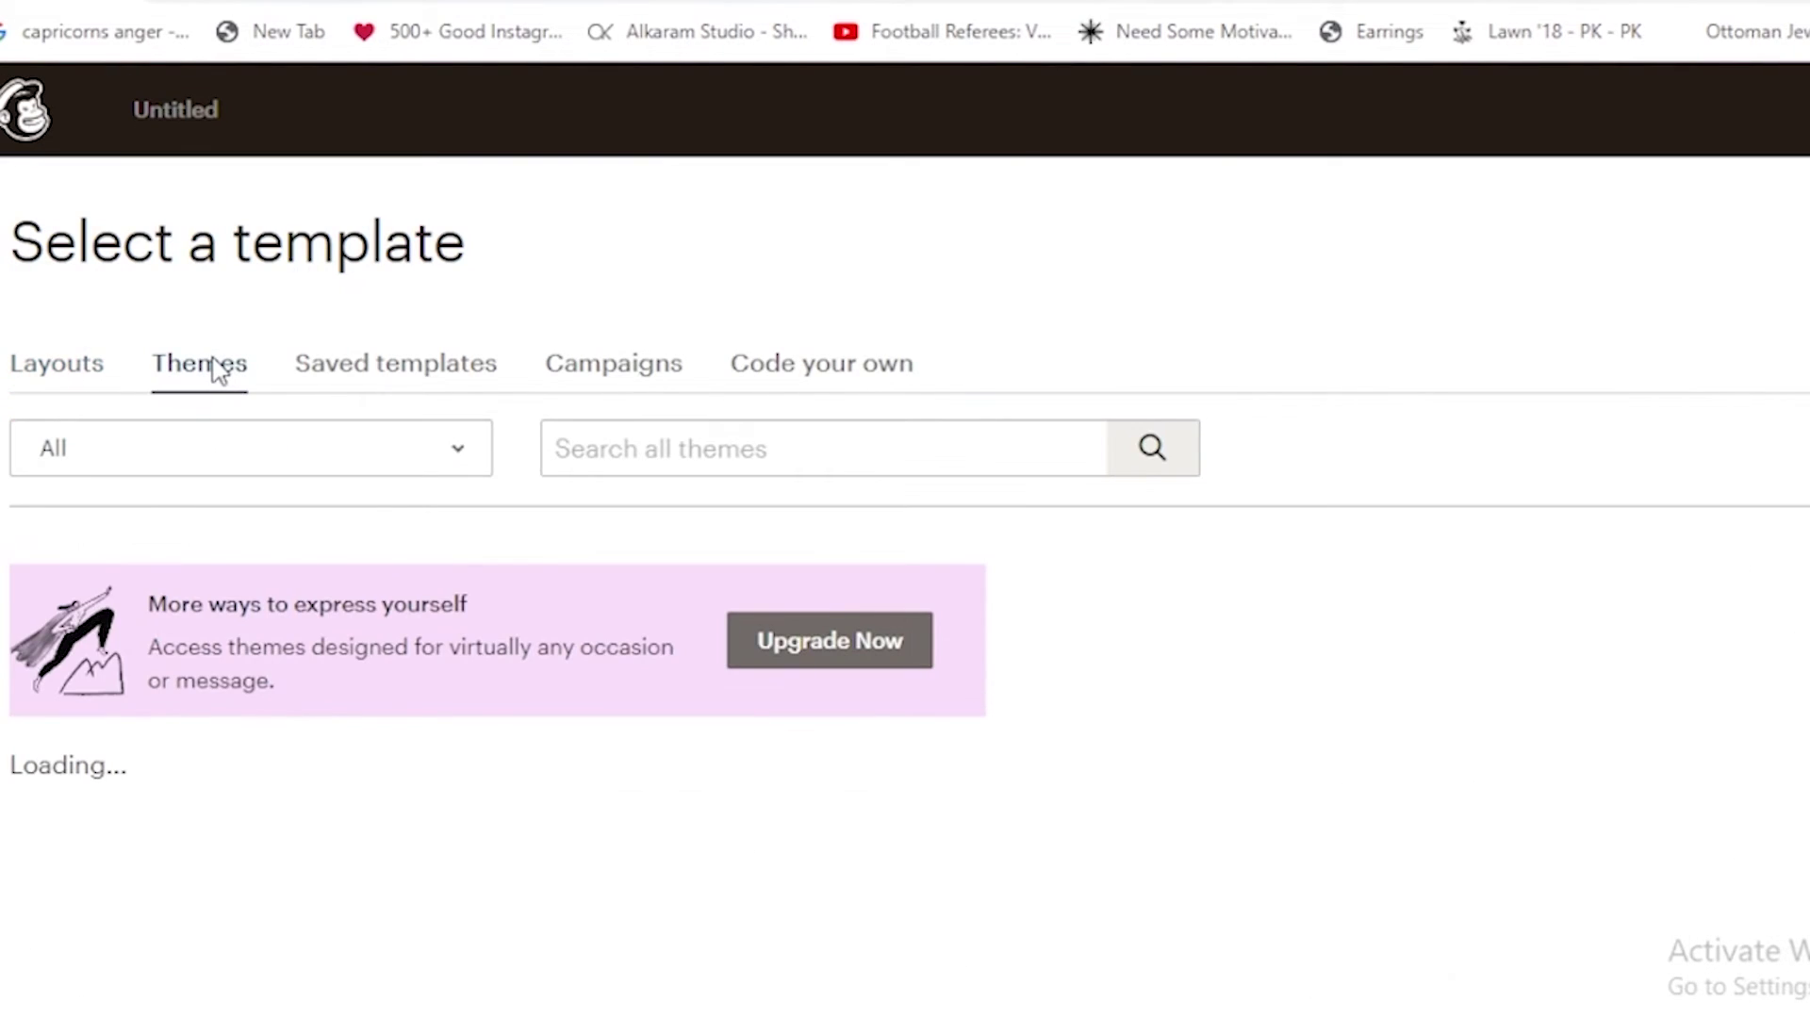
left_click(394, 450)
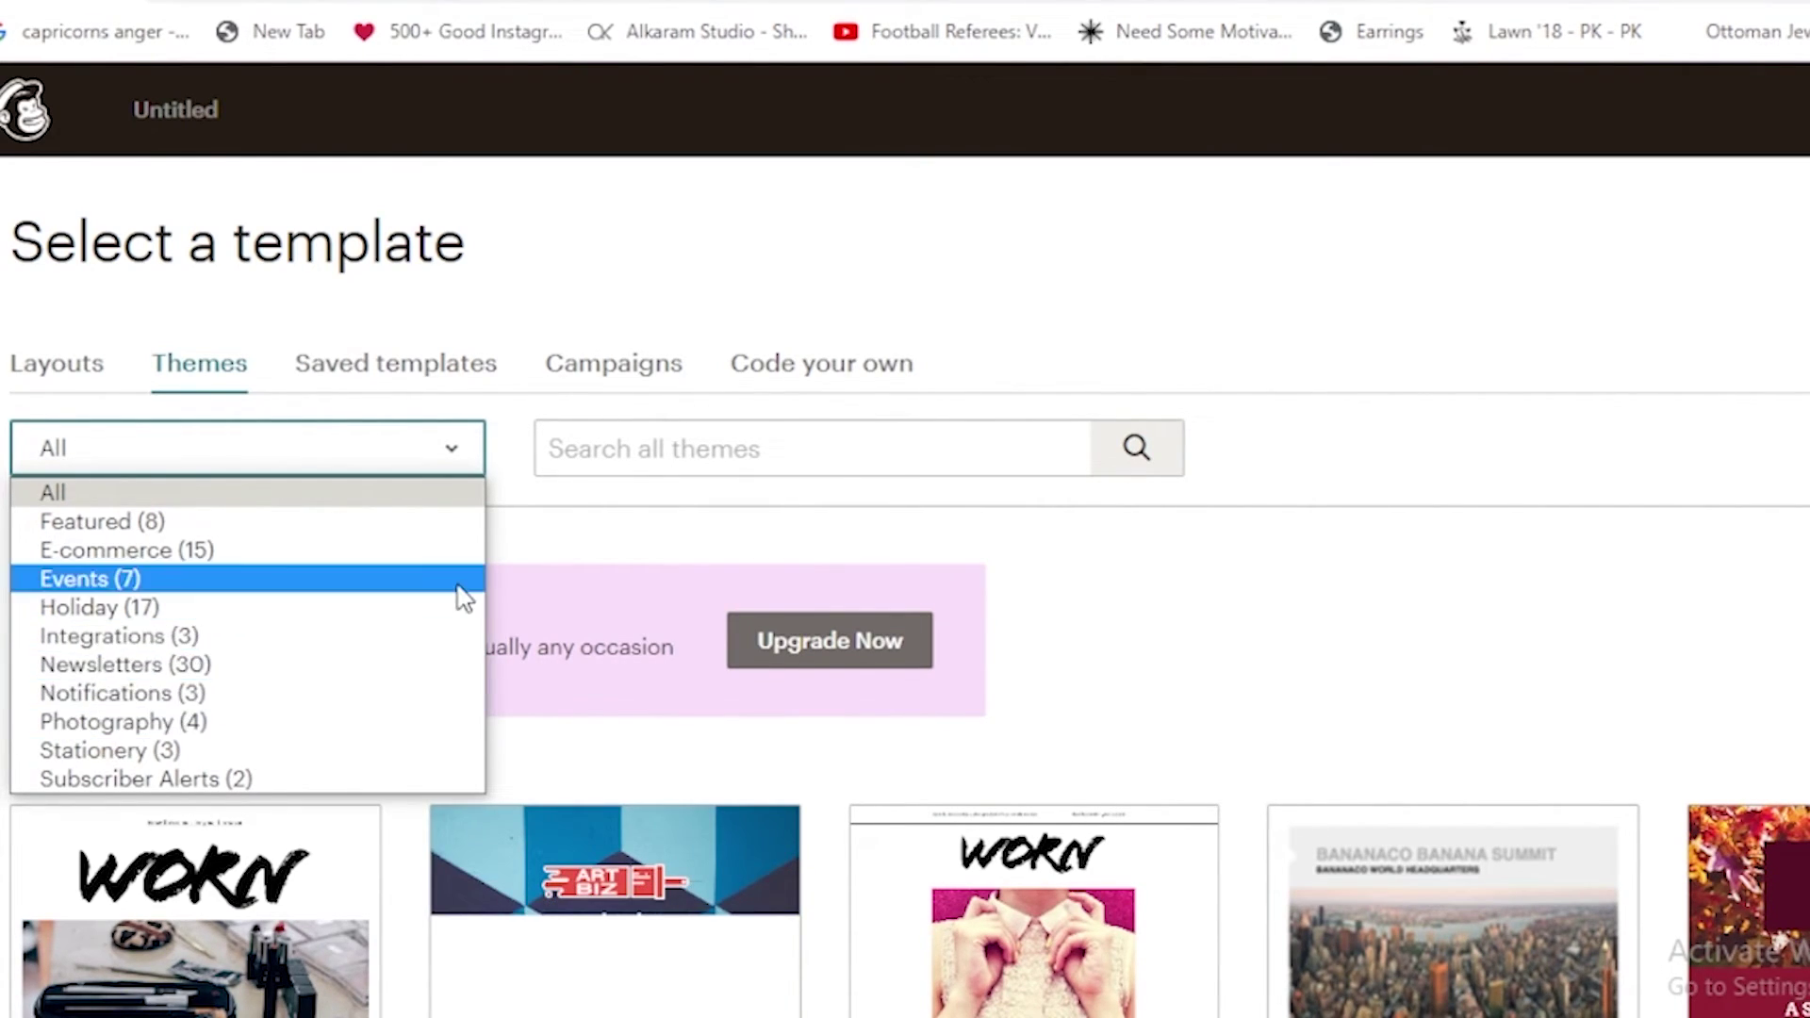
left_click(445, 522)
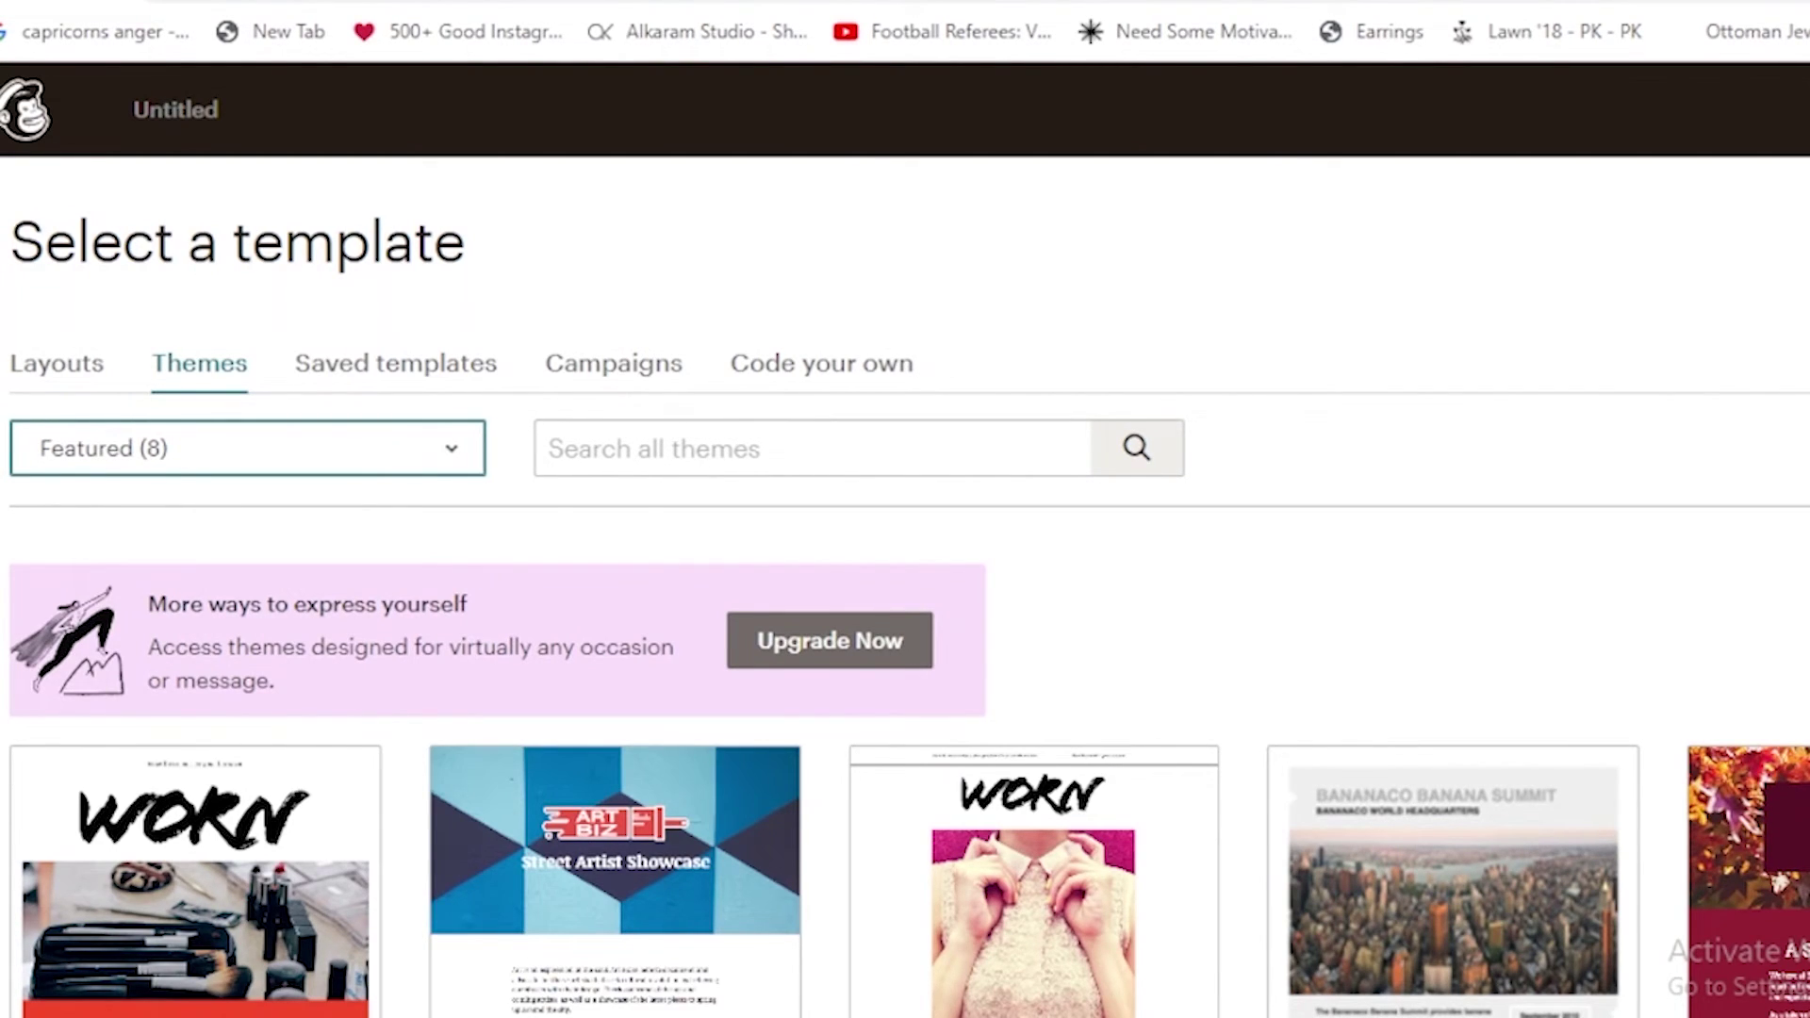
scroll(1039, 425, "down", 5)
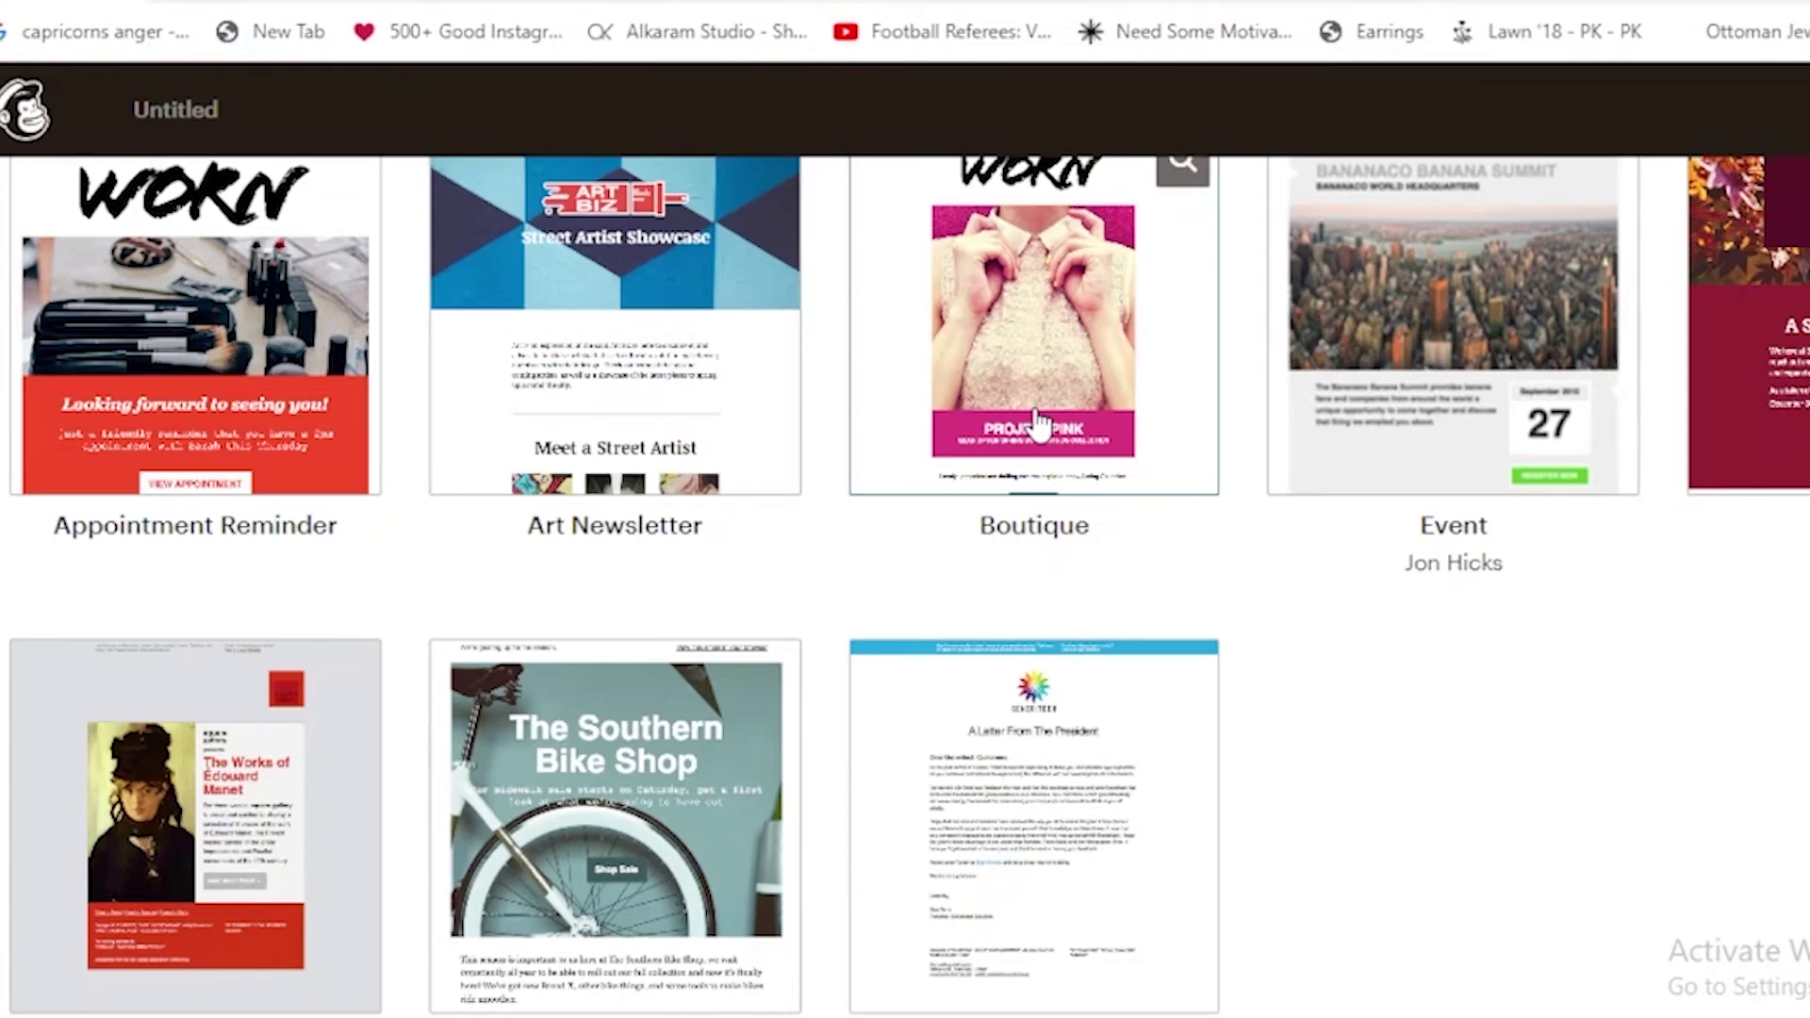
left_click(1039, 424)
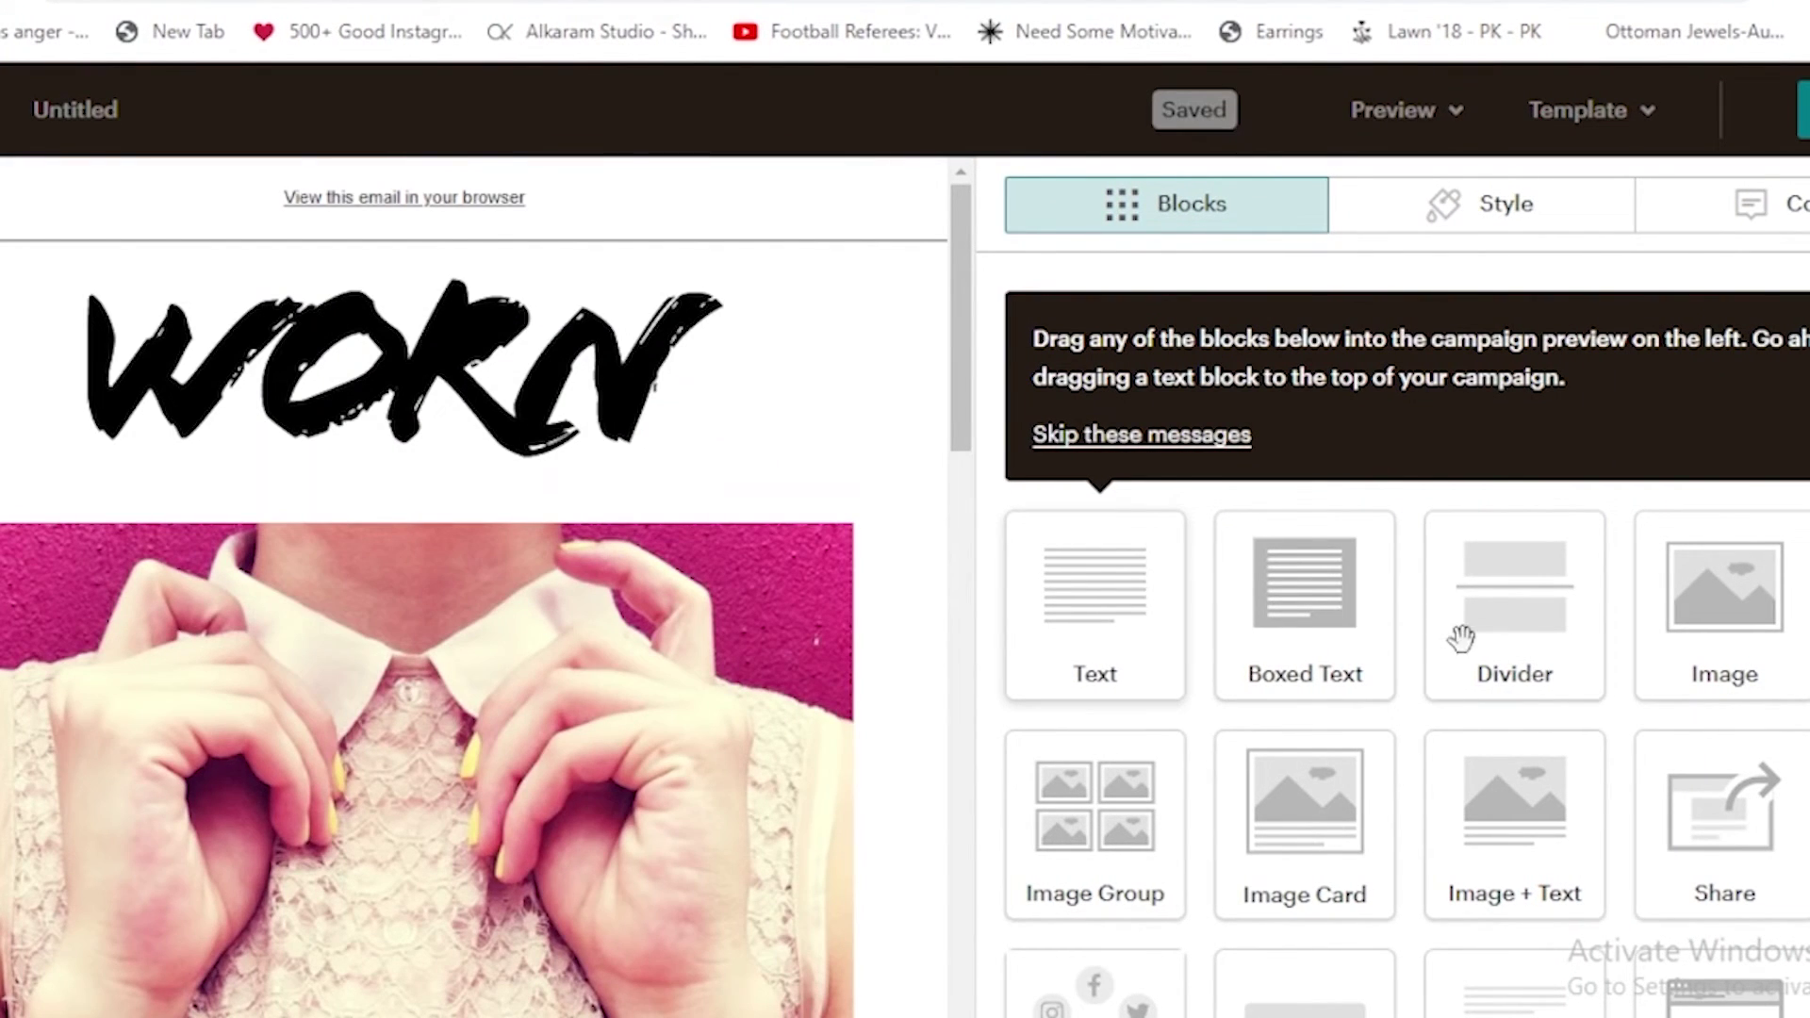
Place a two-image Image Group block below the WORN logo and review its Style and Settings.
scroll(1383, 907, "down", 3)
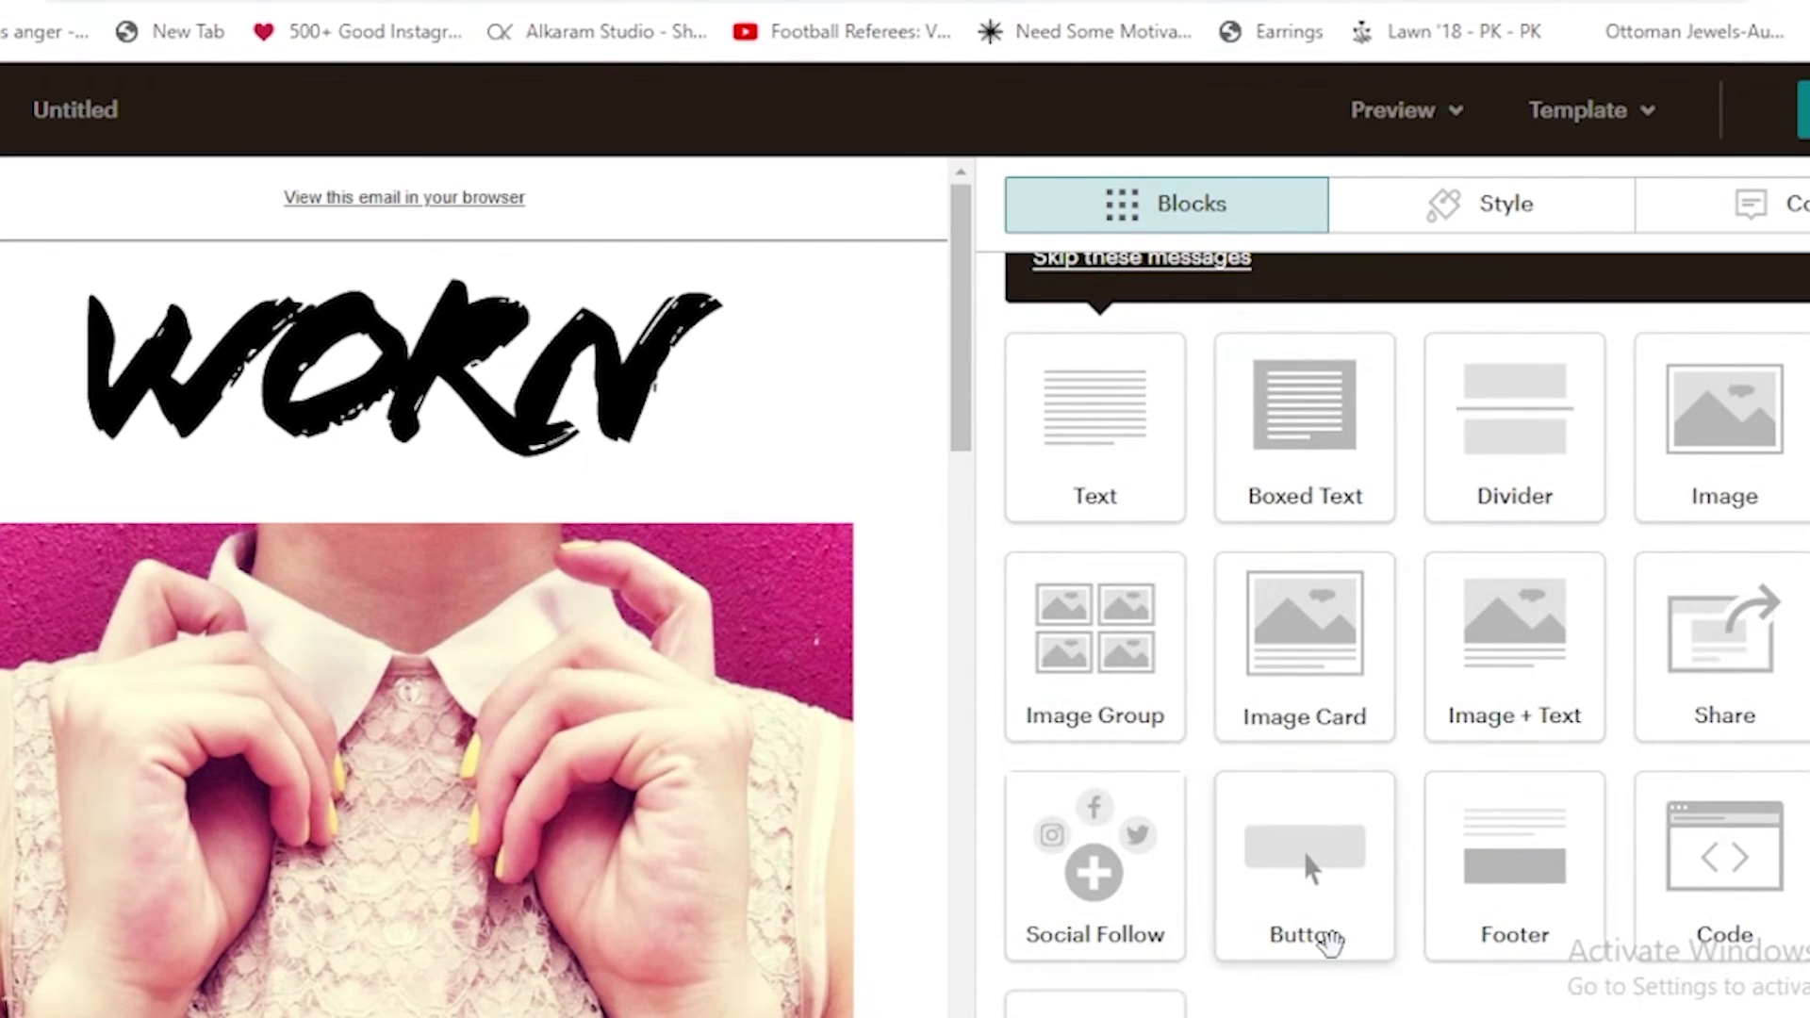
left_click_drag(1131, 687, 539, 784)
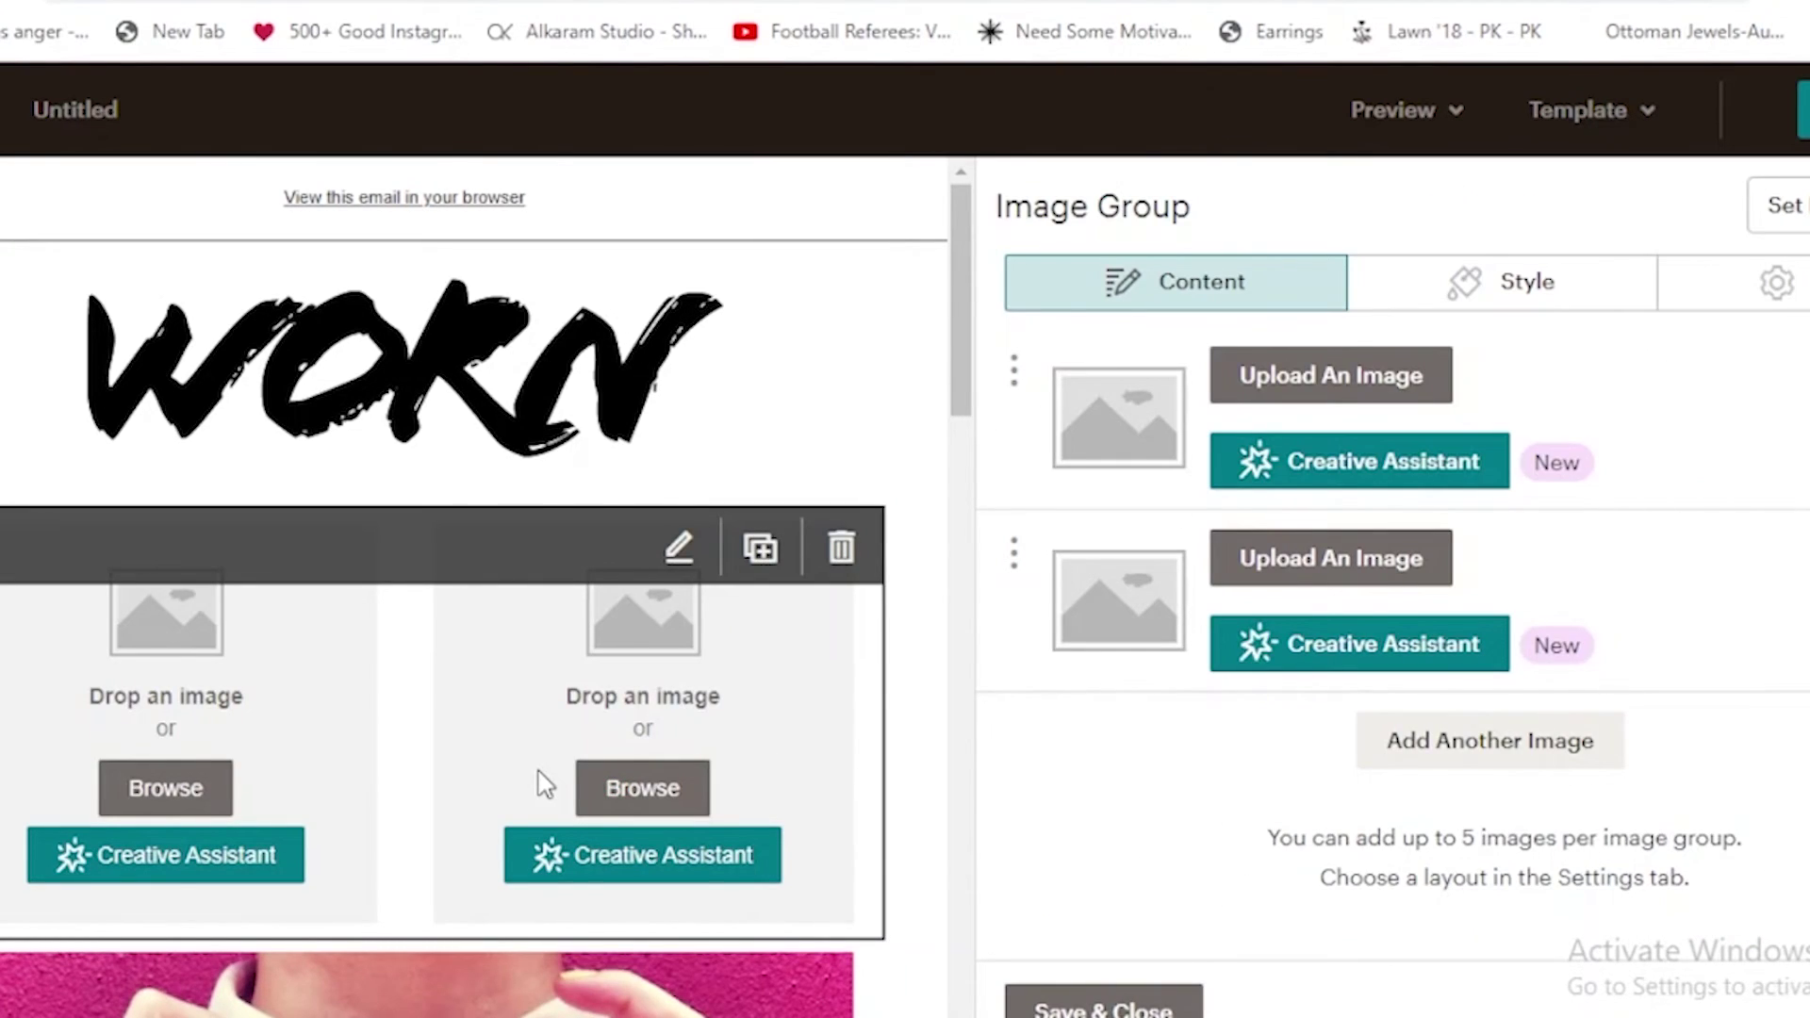
left_click(1420, 280)
left_click(1776, 281)
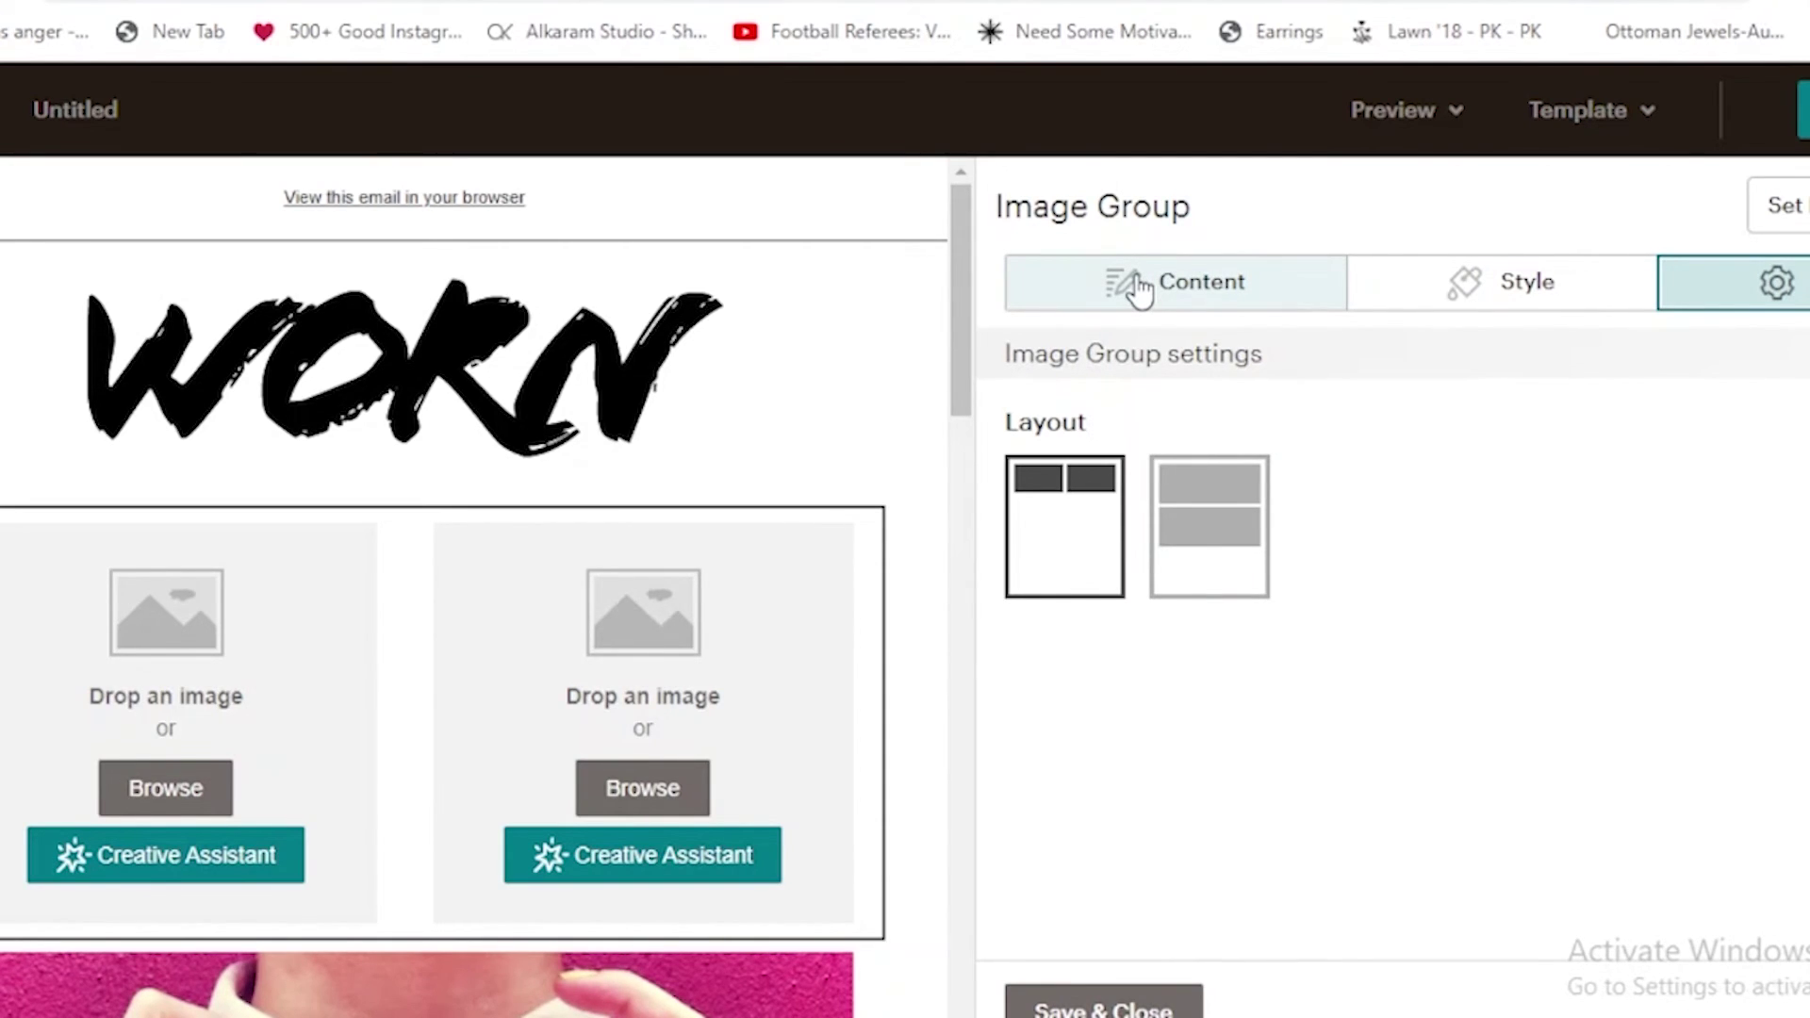
left_click(1140, 292)
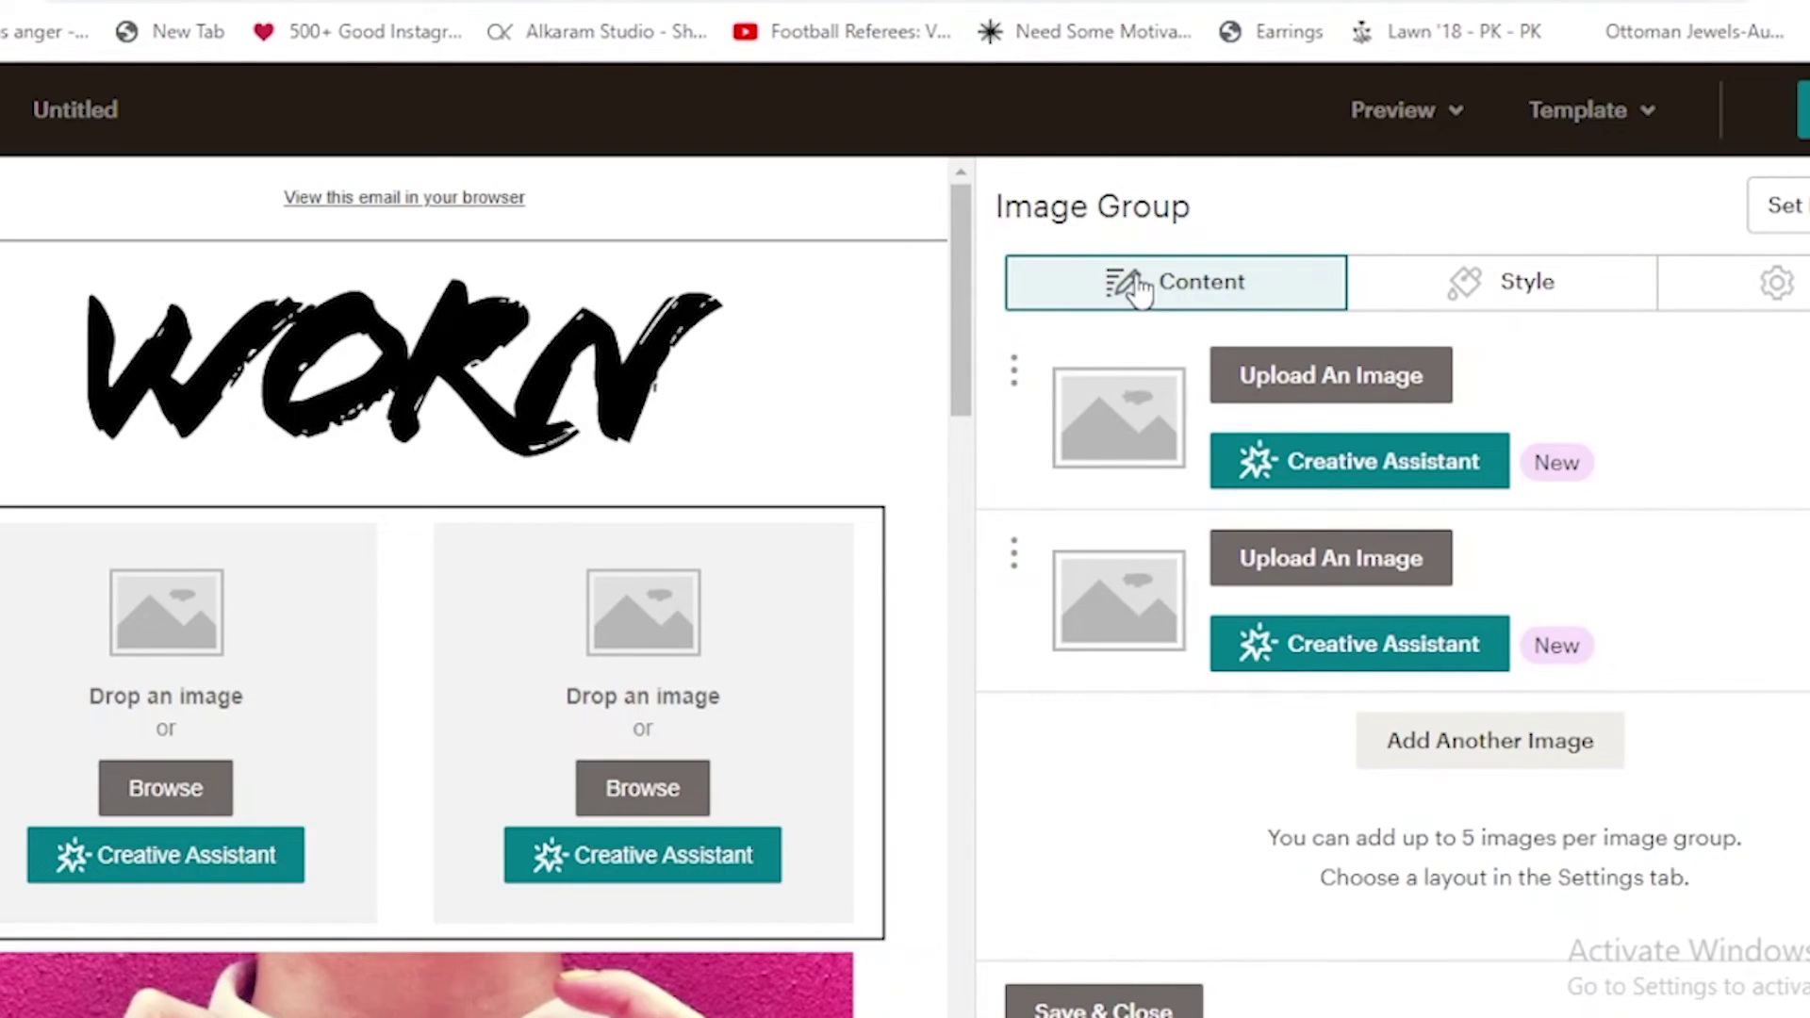
Glance at the dynamic content settings, then save and close the Image Group block.
left_click(1781, 205)
right_click(1790, 203)
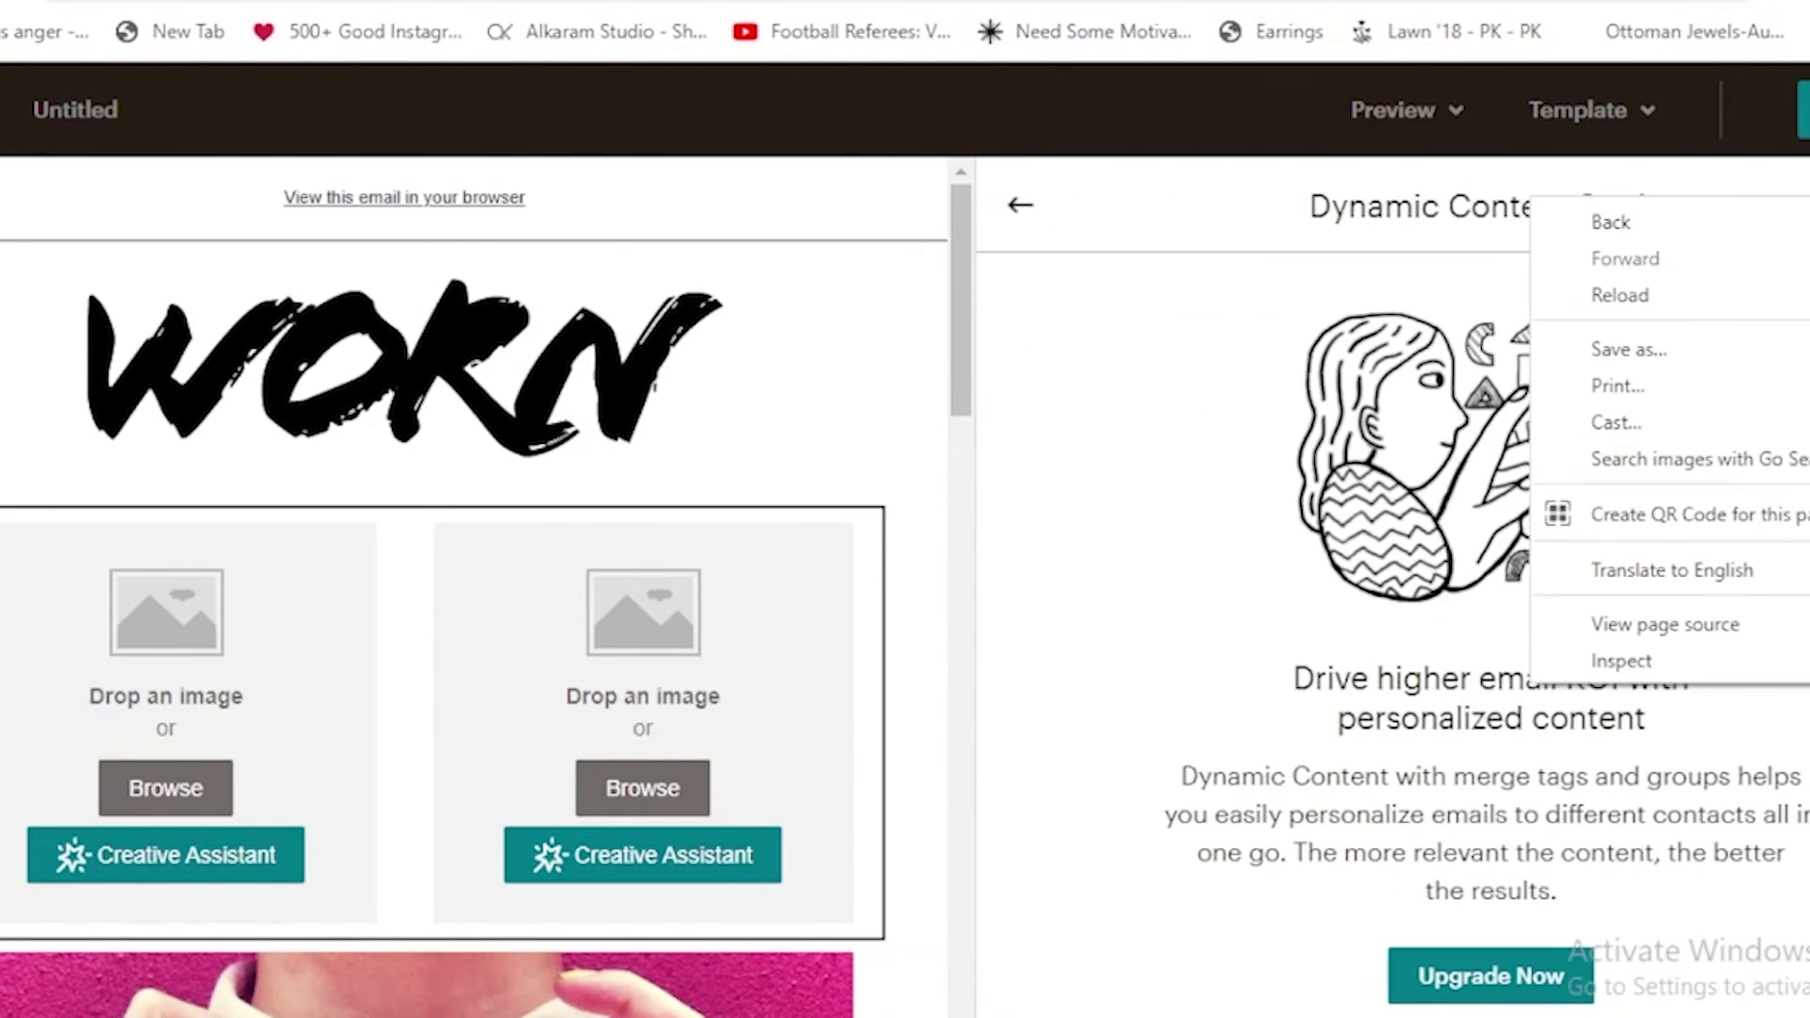
key("Escape")
left_click(1018, 228)
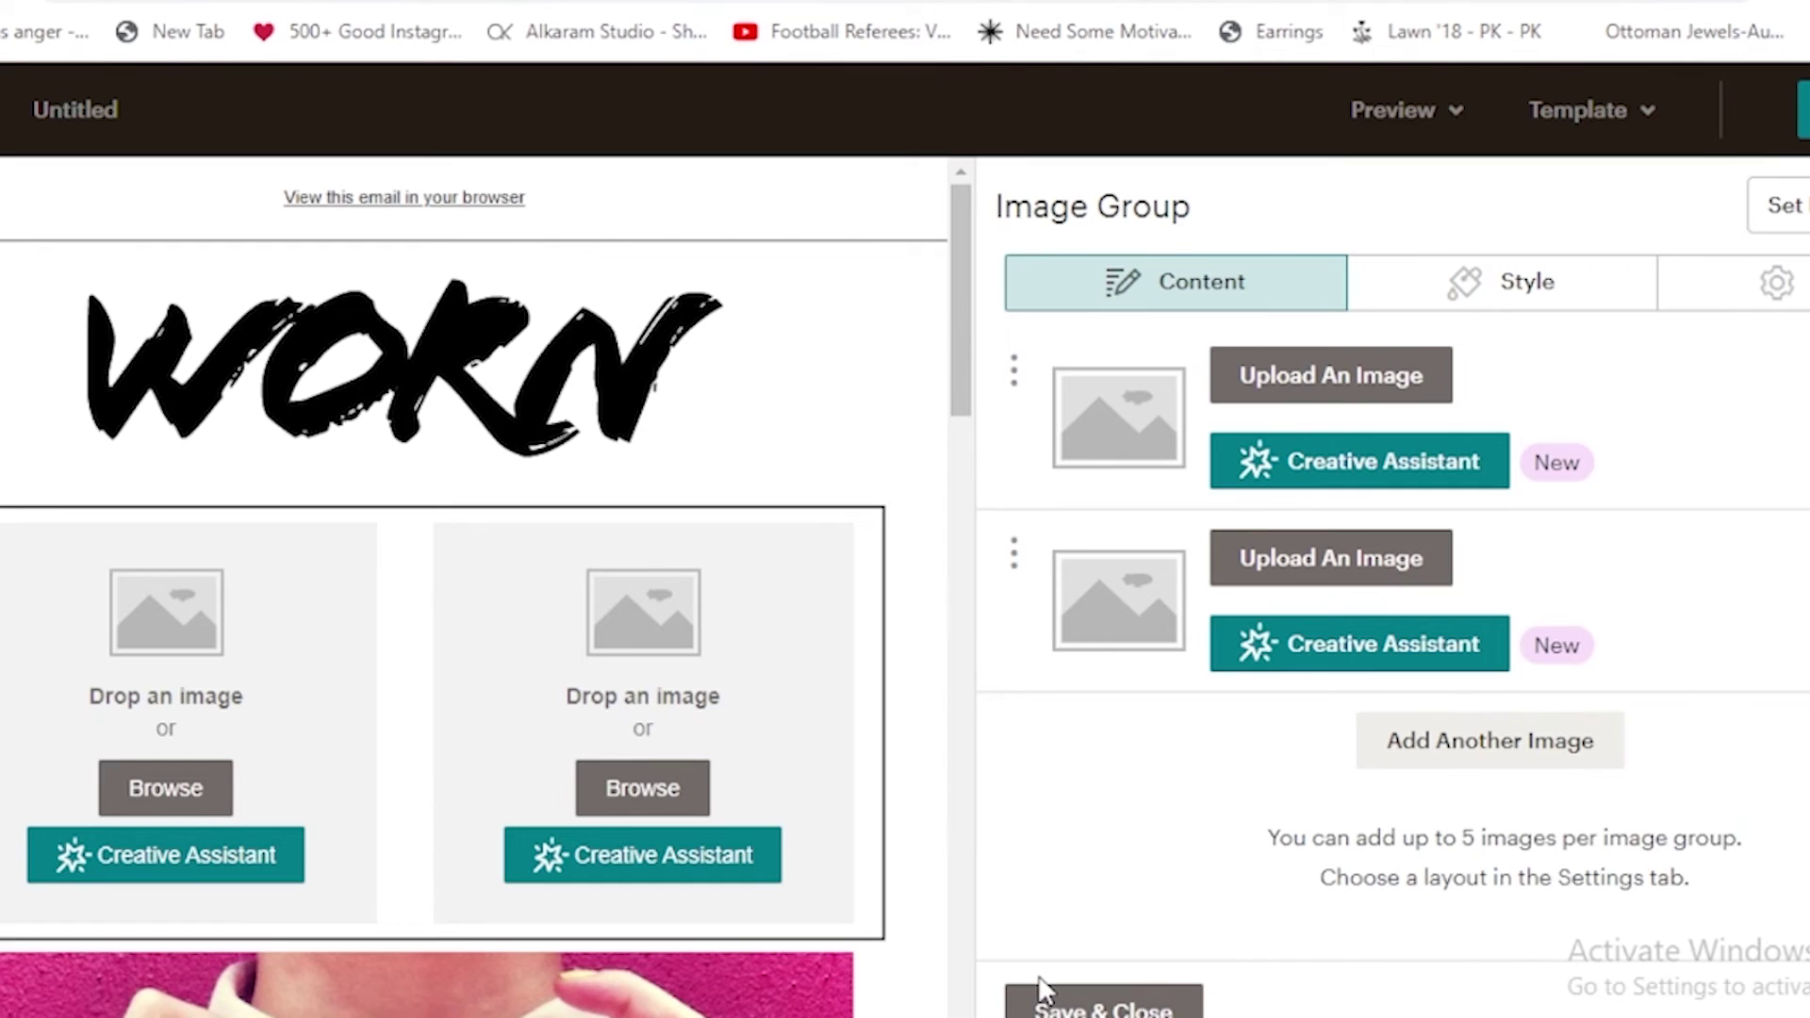
left_click(1046, 1001)
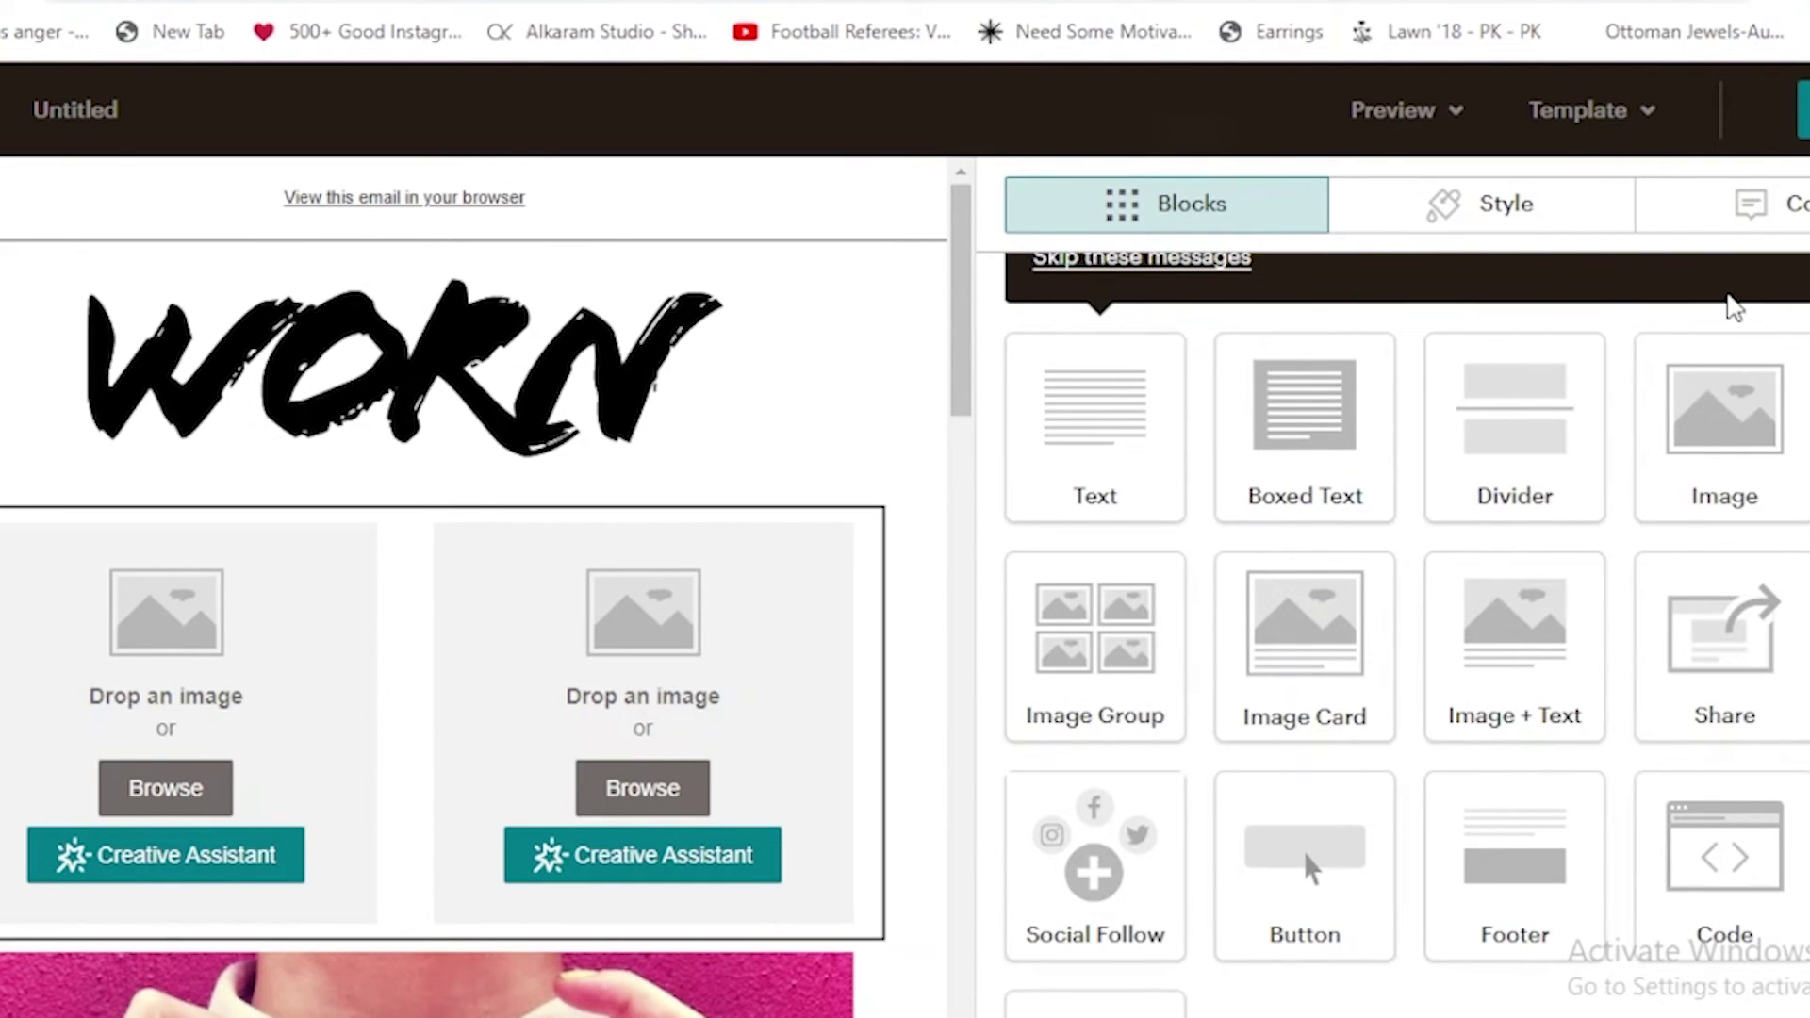
left_click(1513, 234)
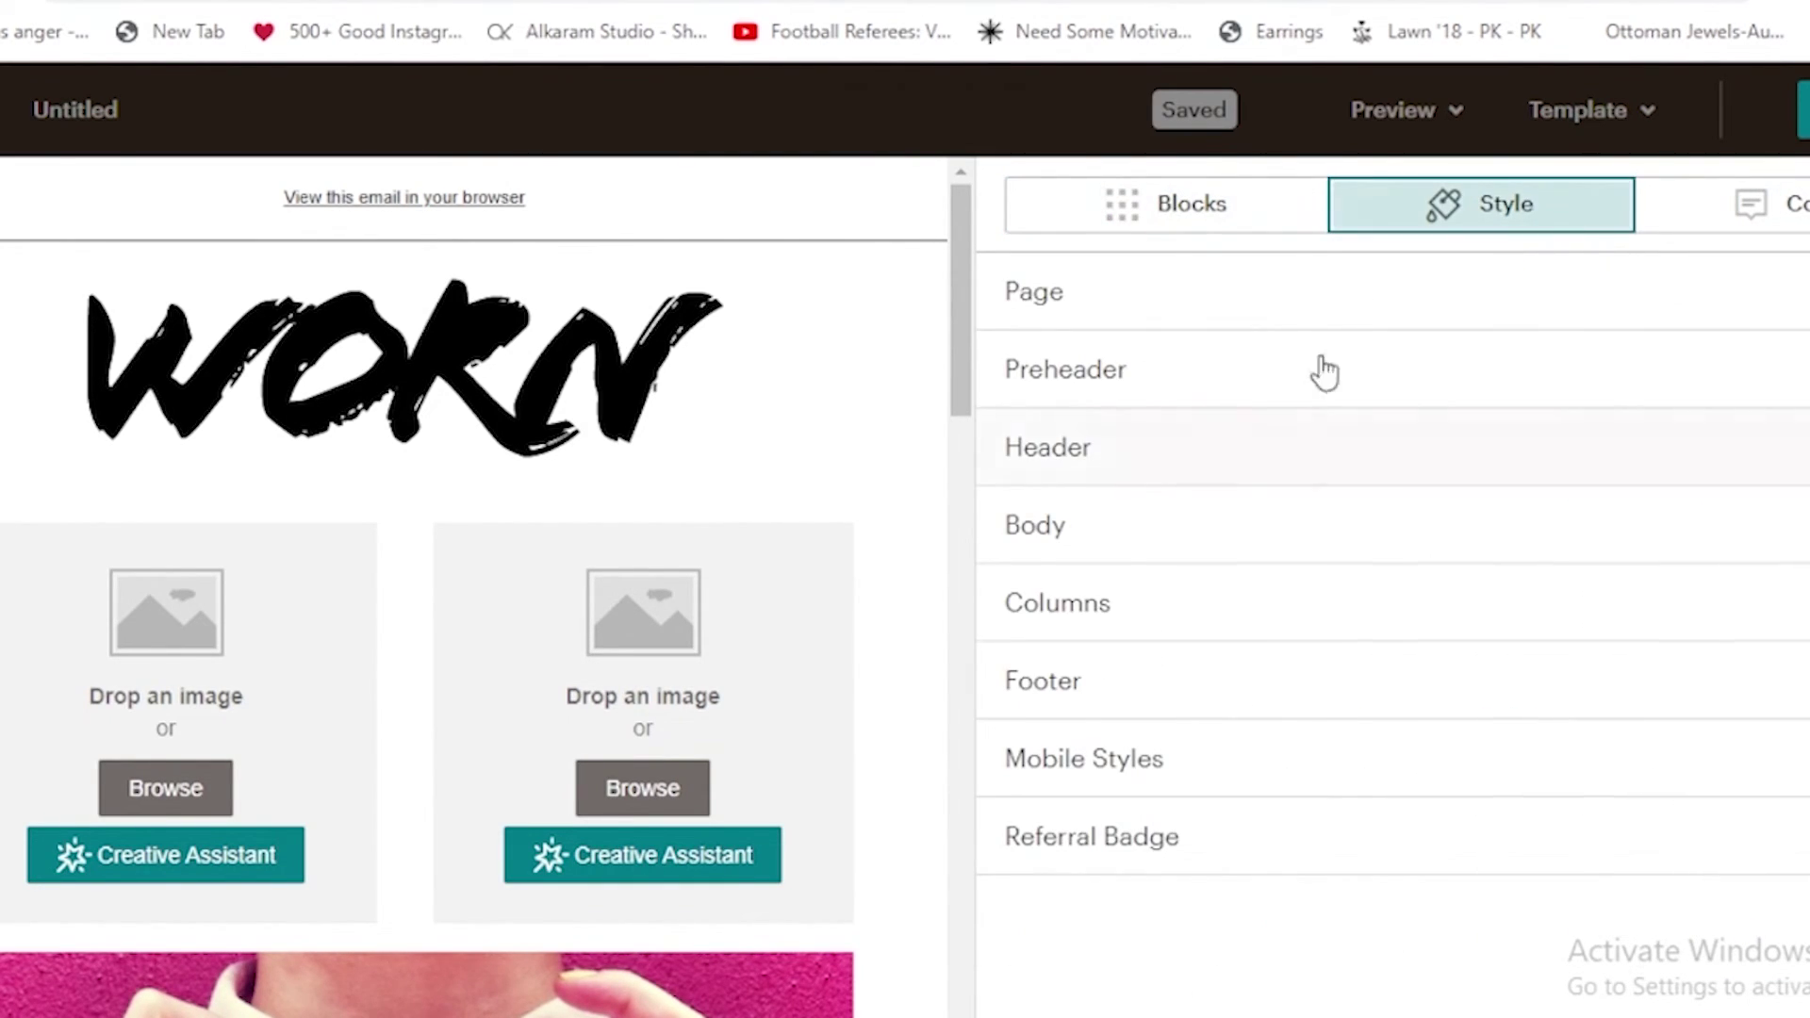
Review the Page, Mobile Styles and Body style settings, then save and close the email editor.
left_click(1329, 325)
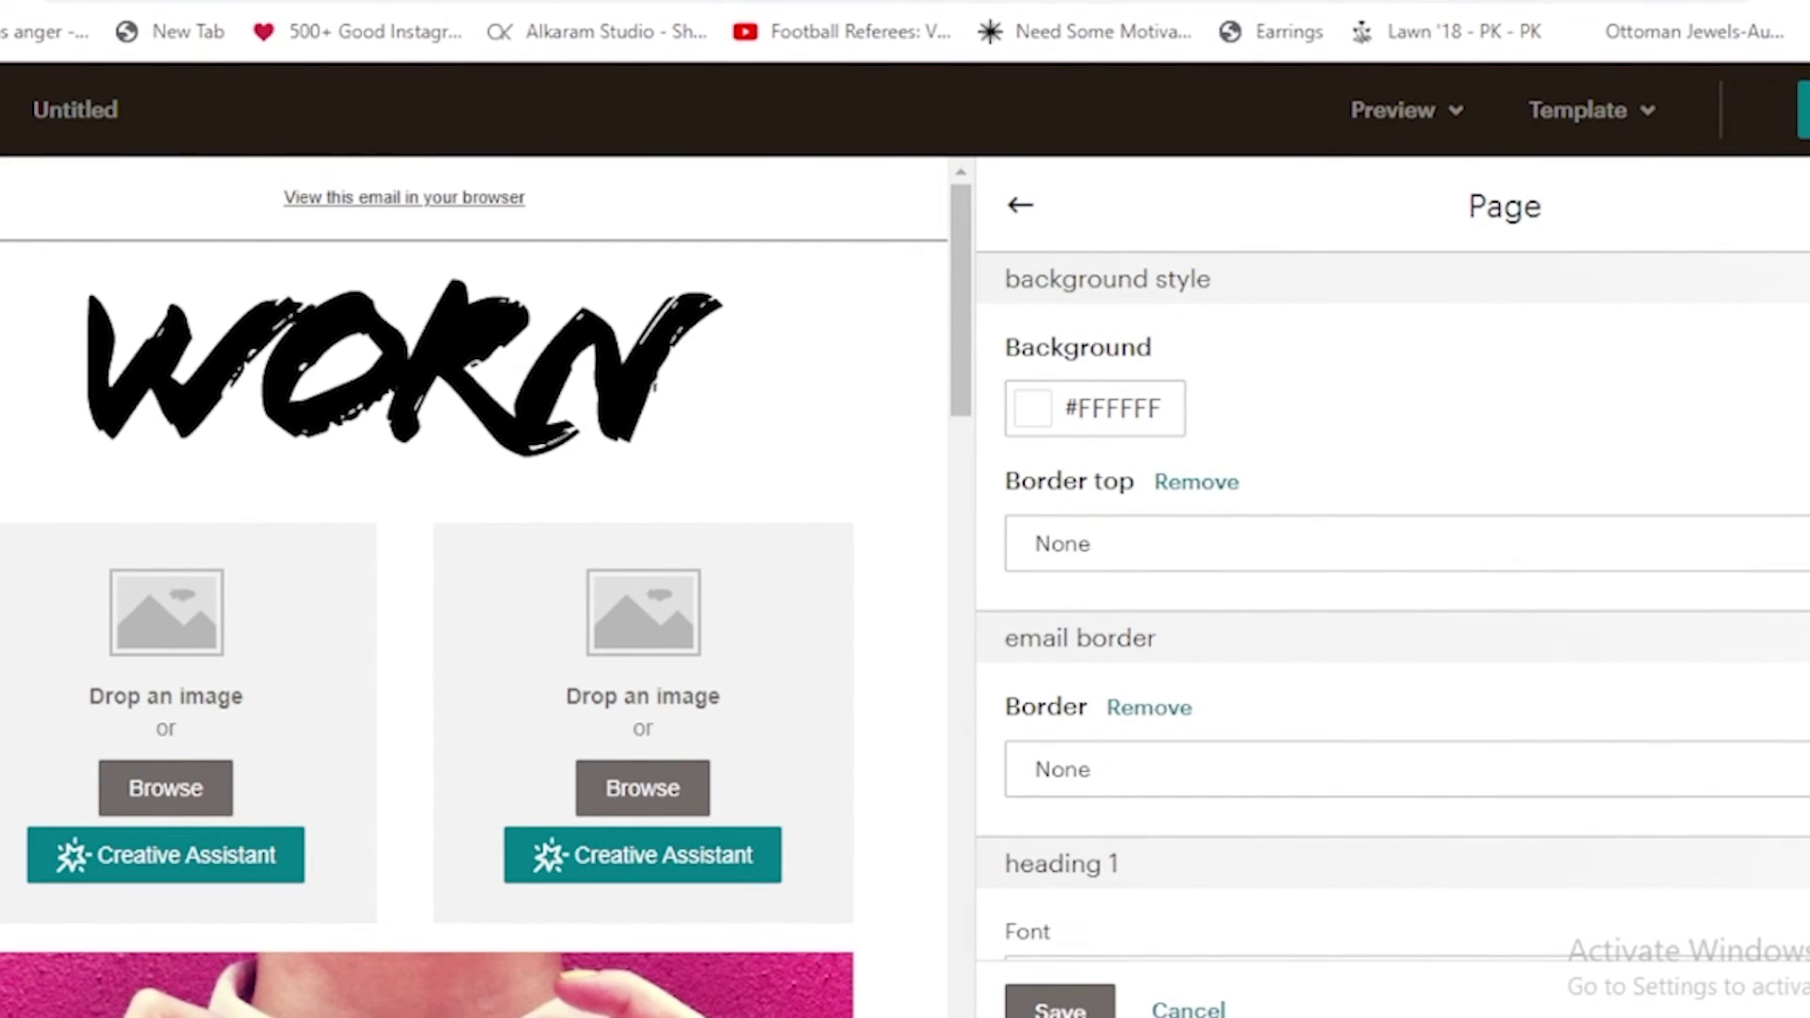
scroll(1433, 303, "down", 12)
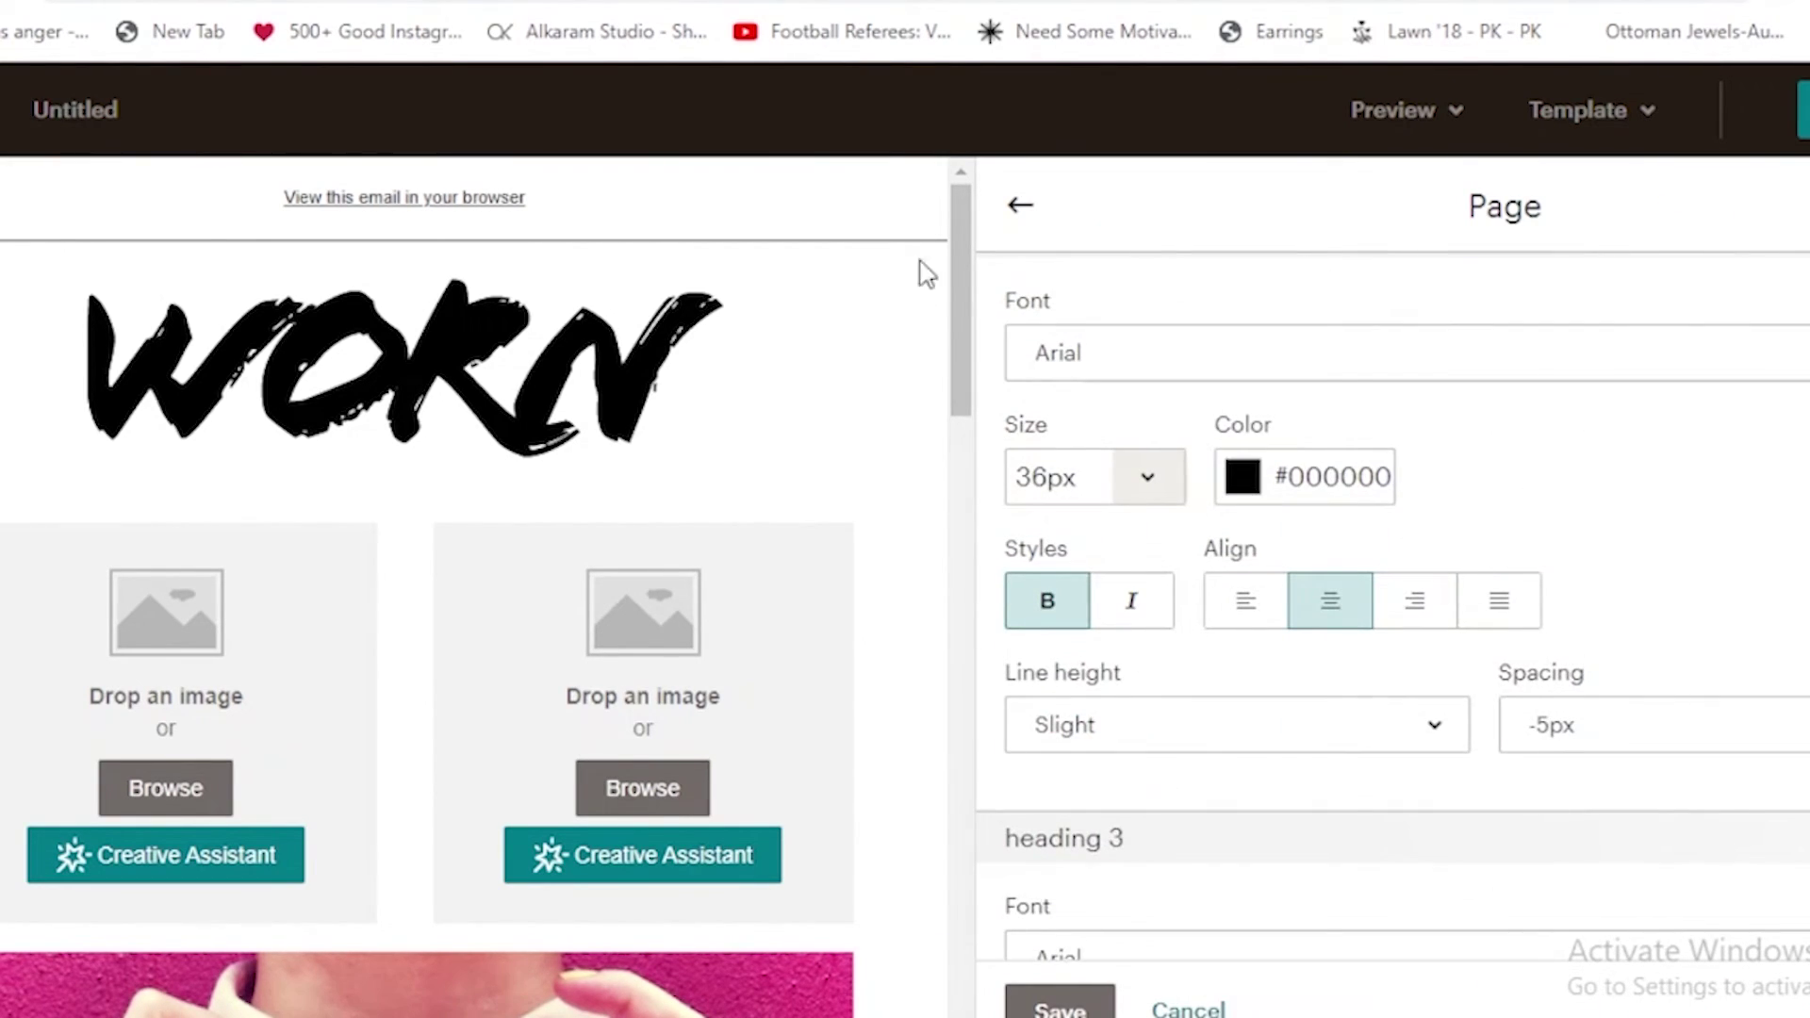
left_click(1019, 208)
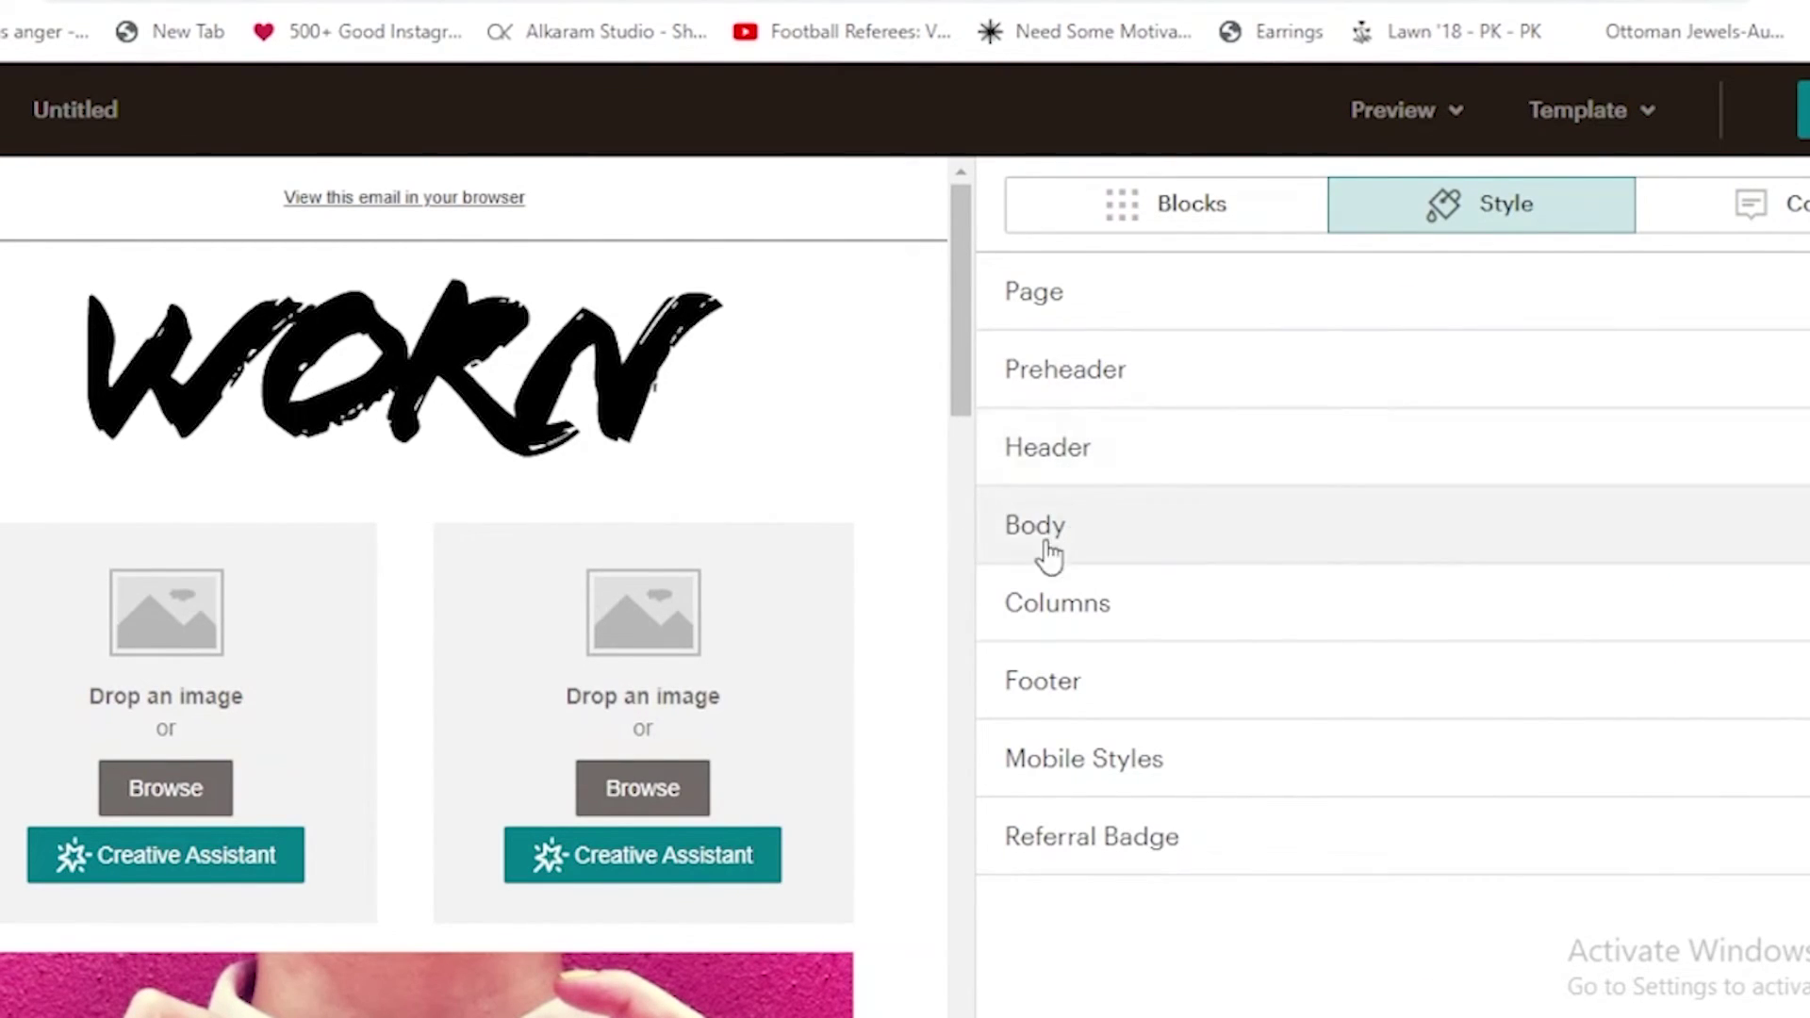
left_click(1104, 760)
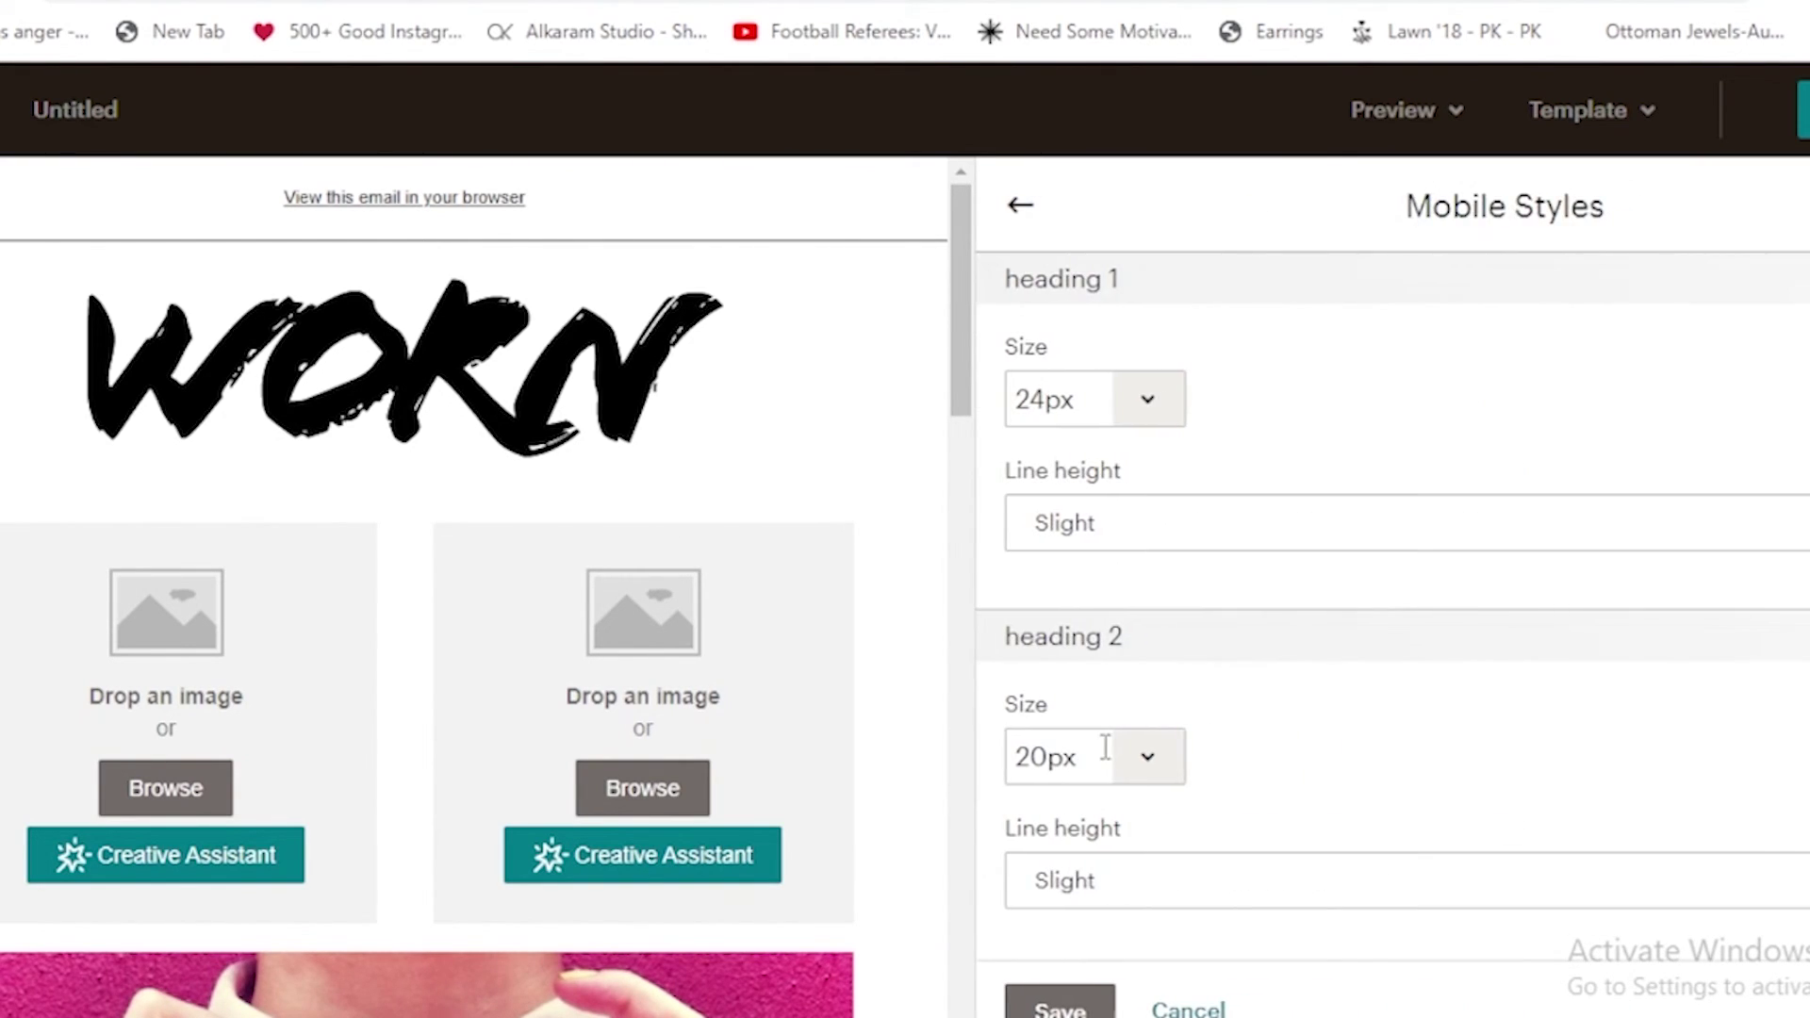
left_click(1026, 220)
left_click(1228, 546)
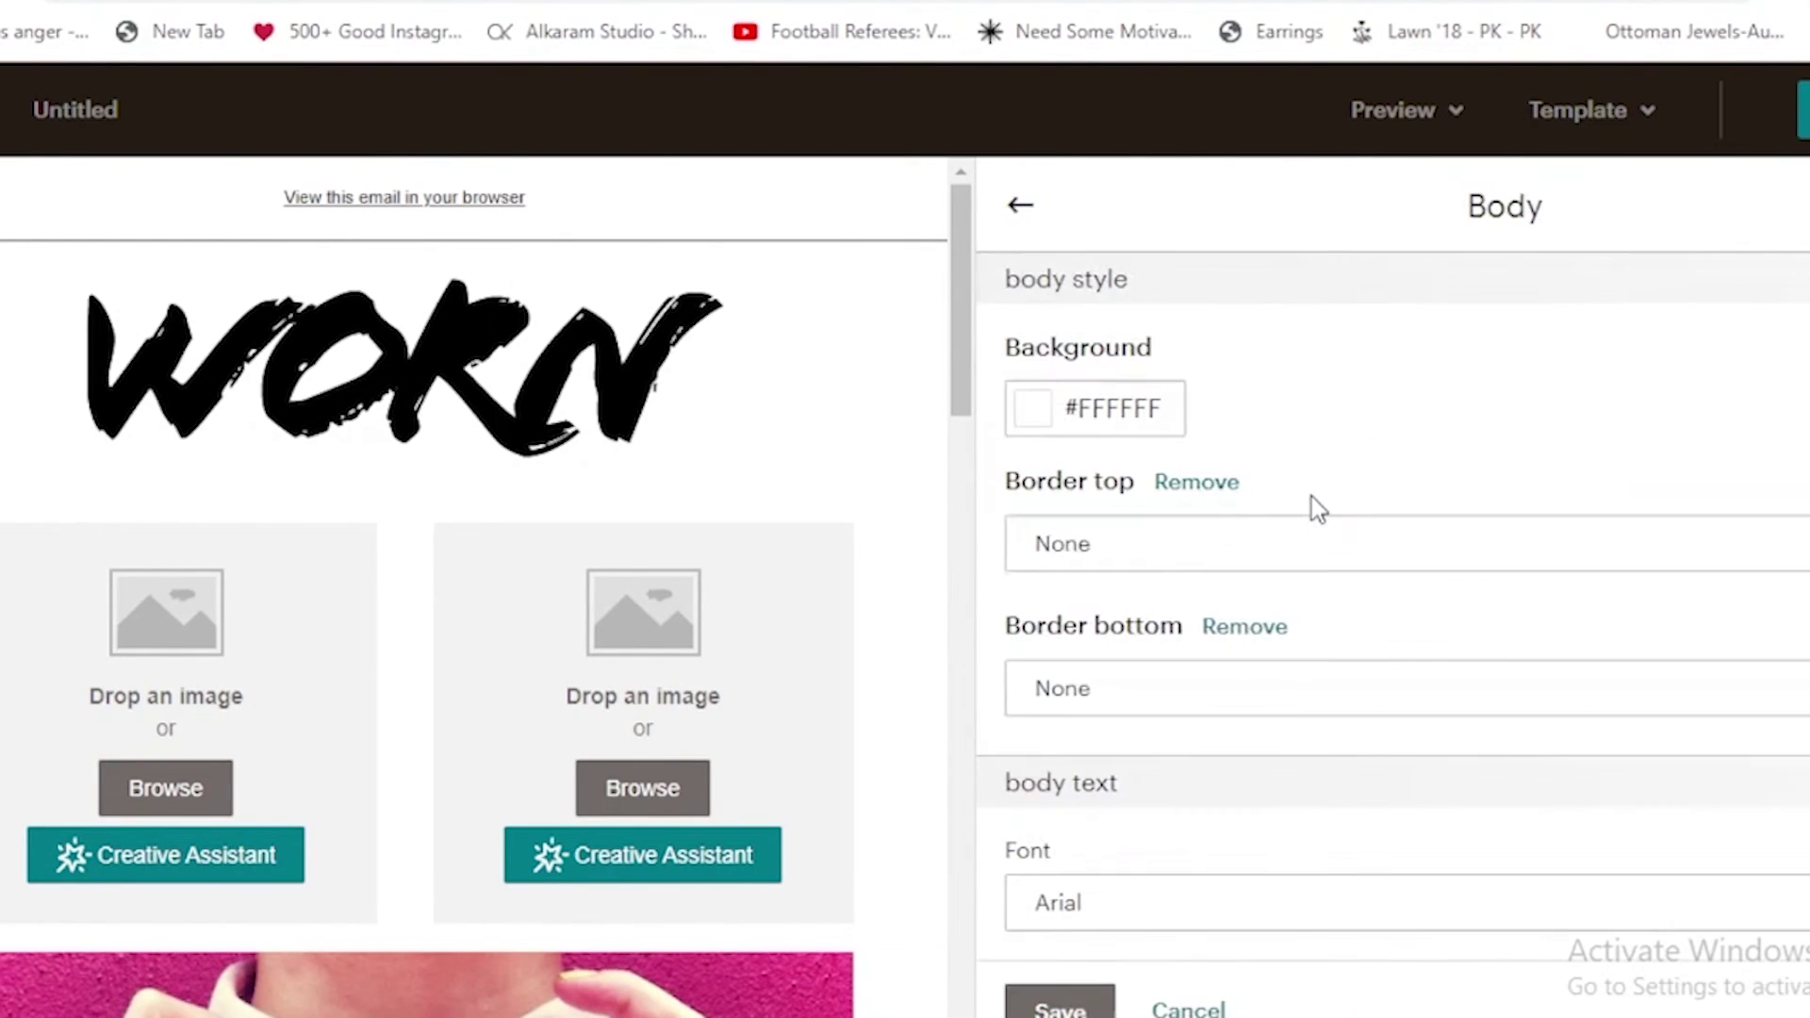
left_click(1020, 204)
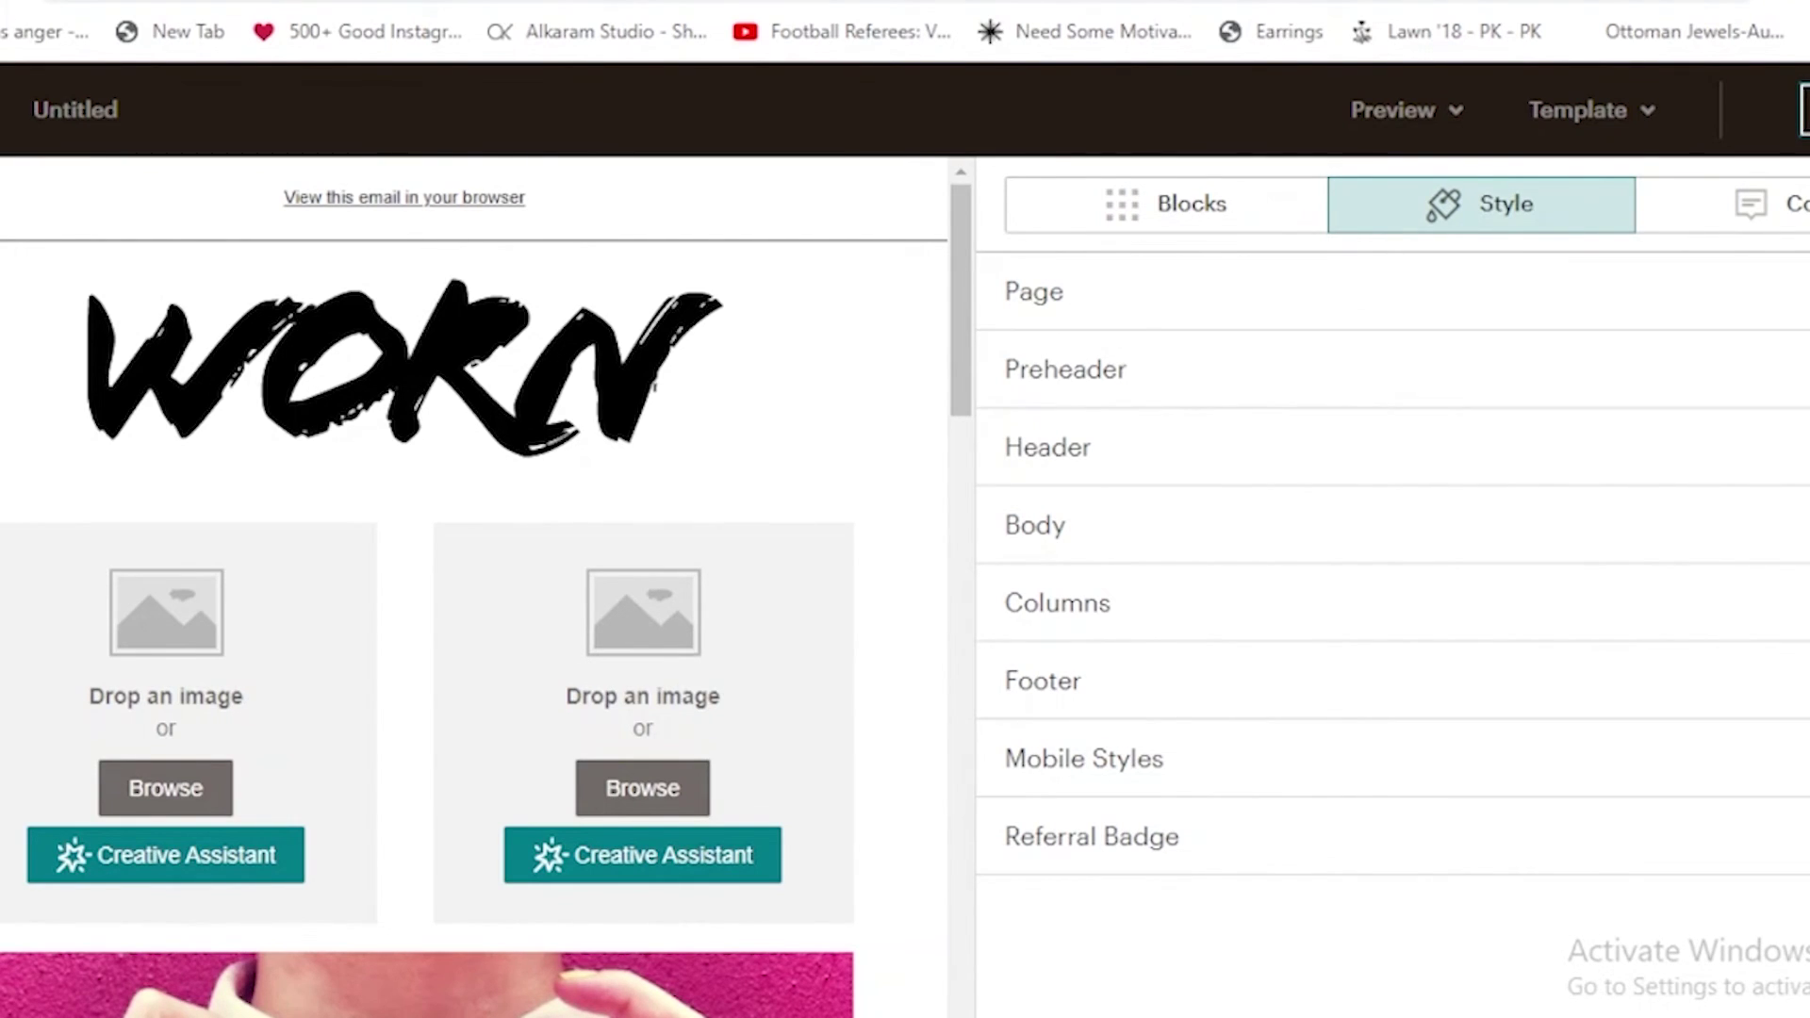
left_click(1805, 109)
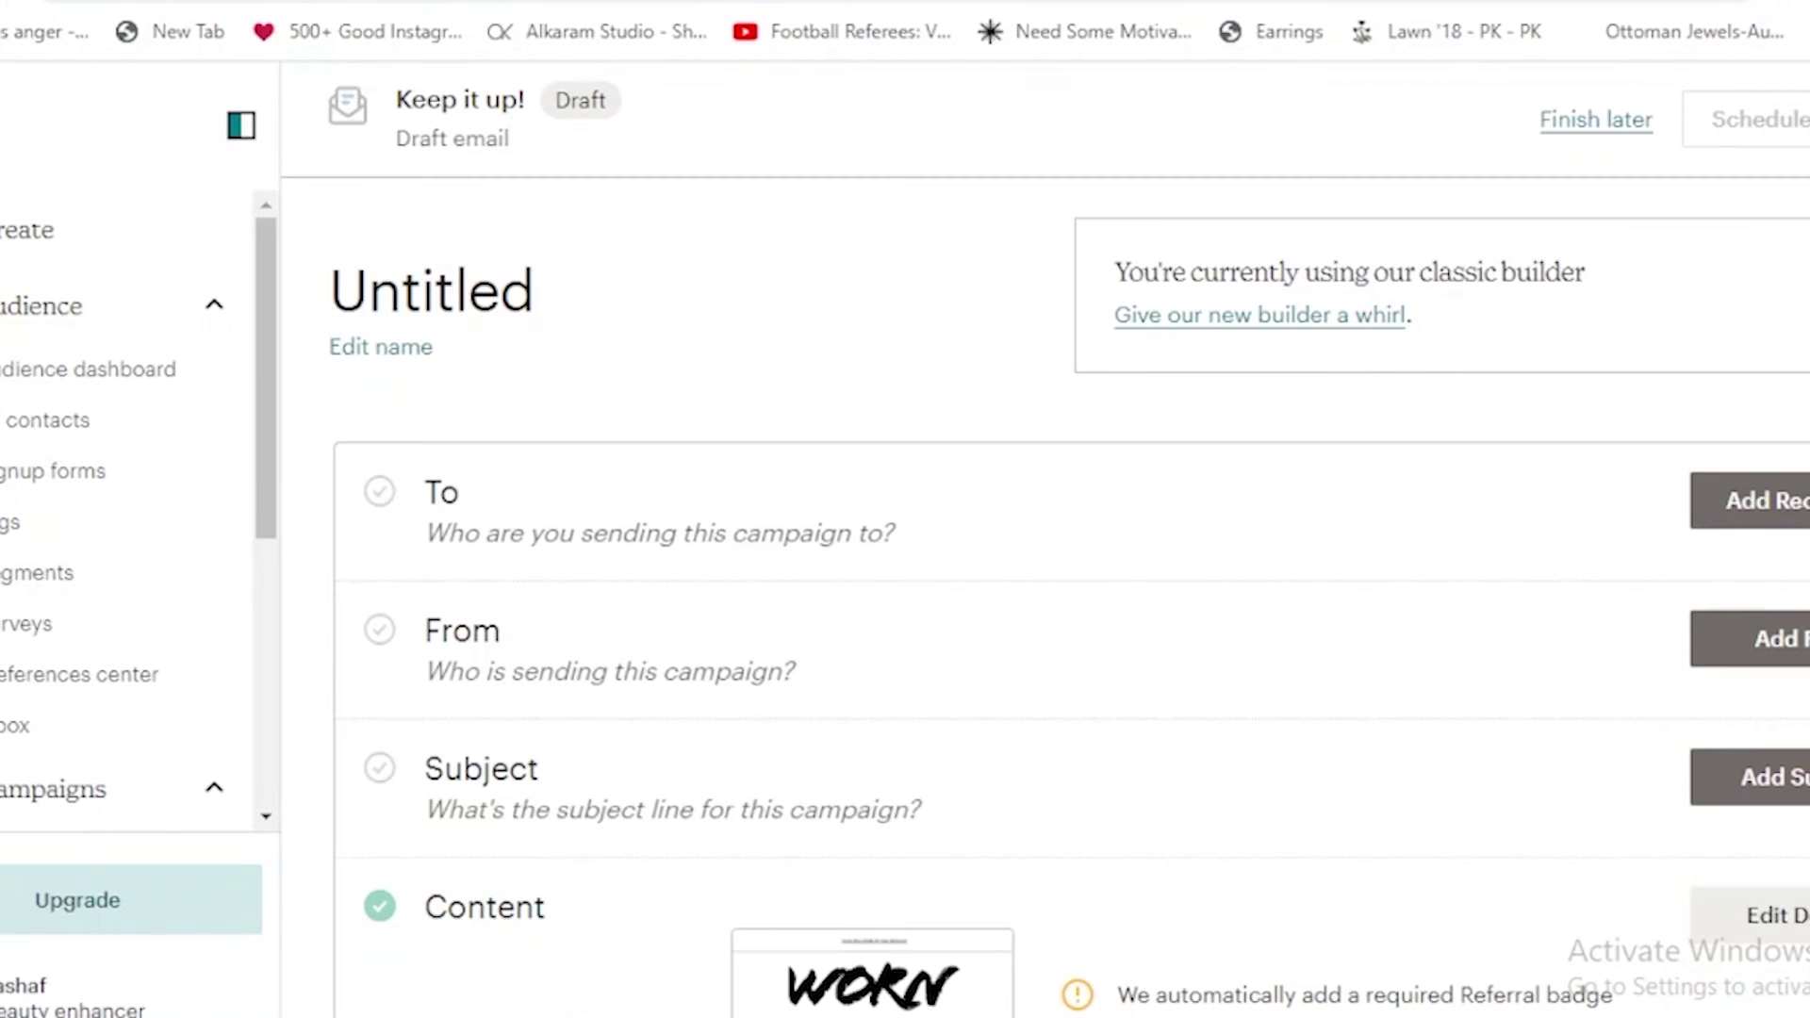
scroll(1037, 593, "down", 3)
scroll(1037, 594, "down", 4)
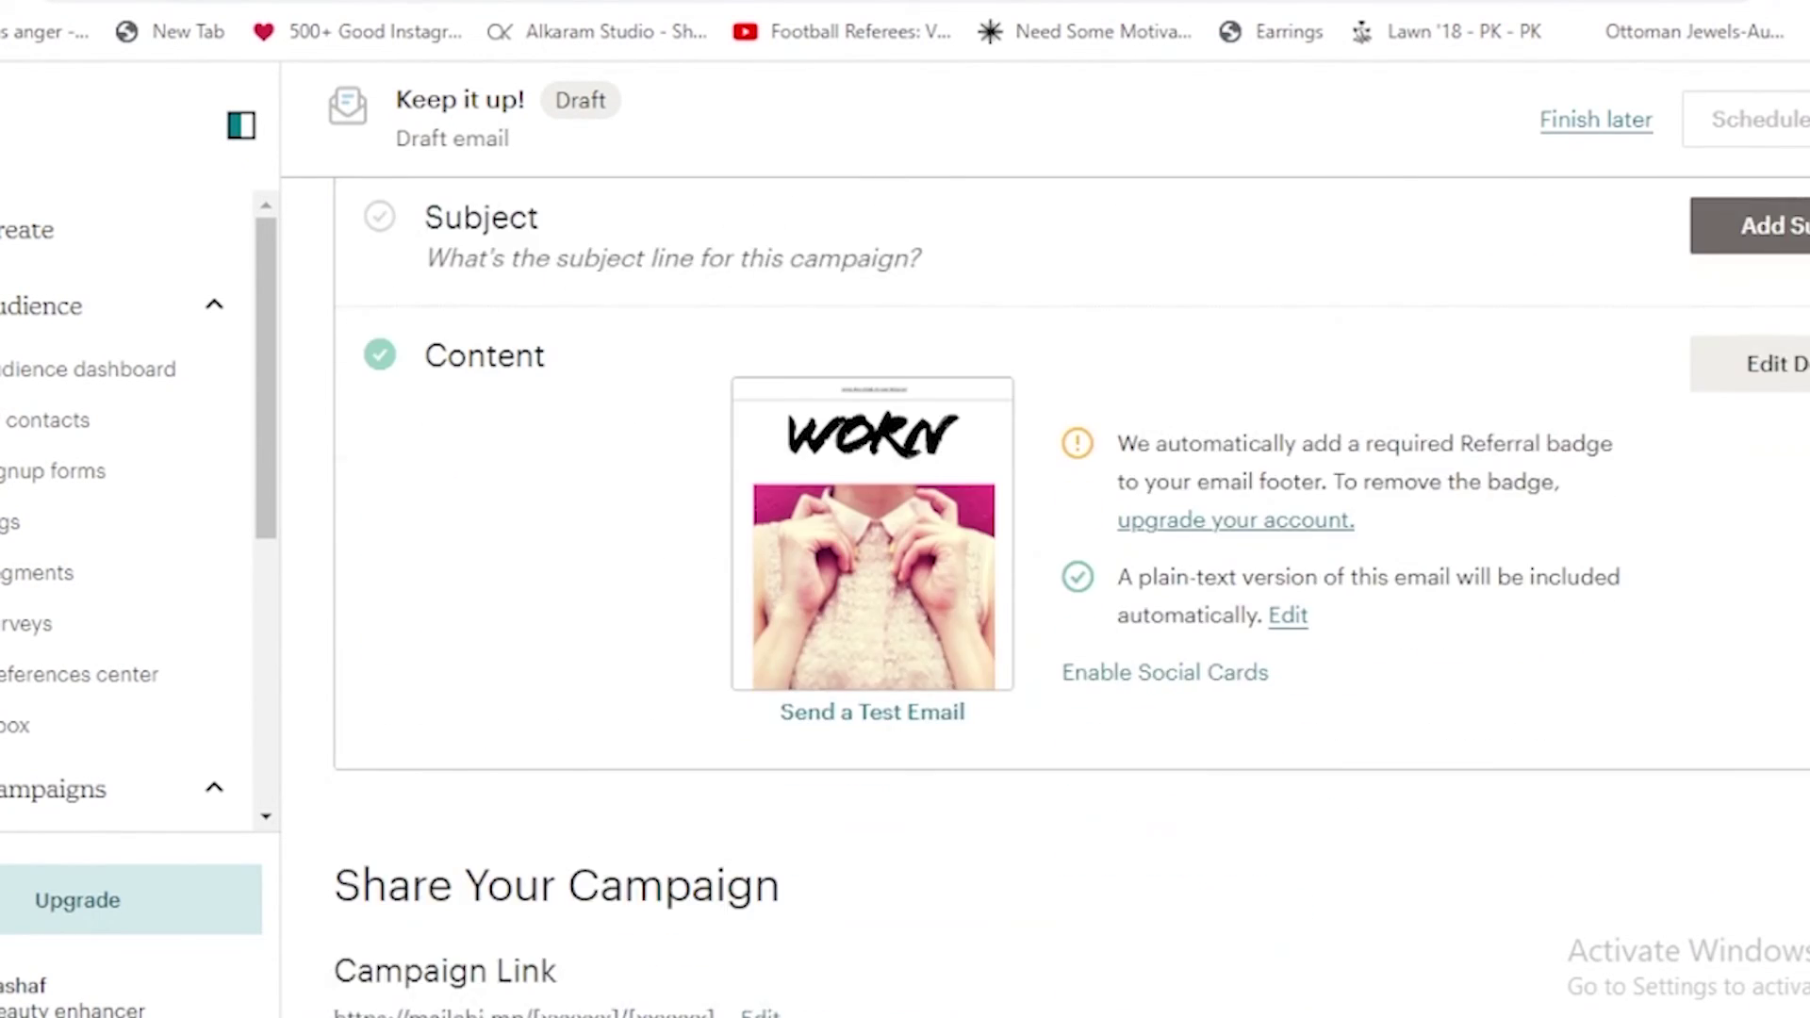
scroll(1037, 594, "up", 5)
scroll(1037, 594, "down", 10)
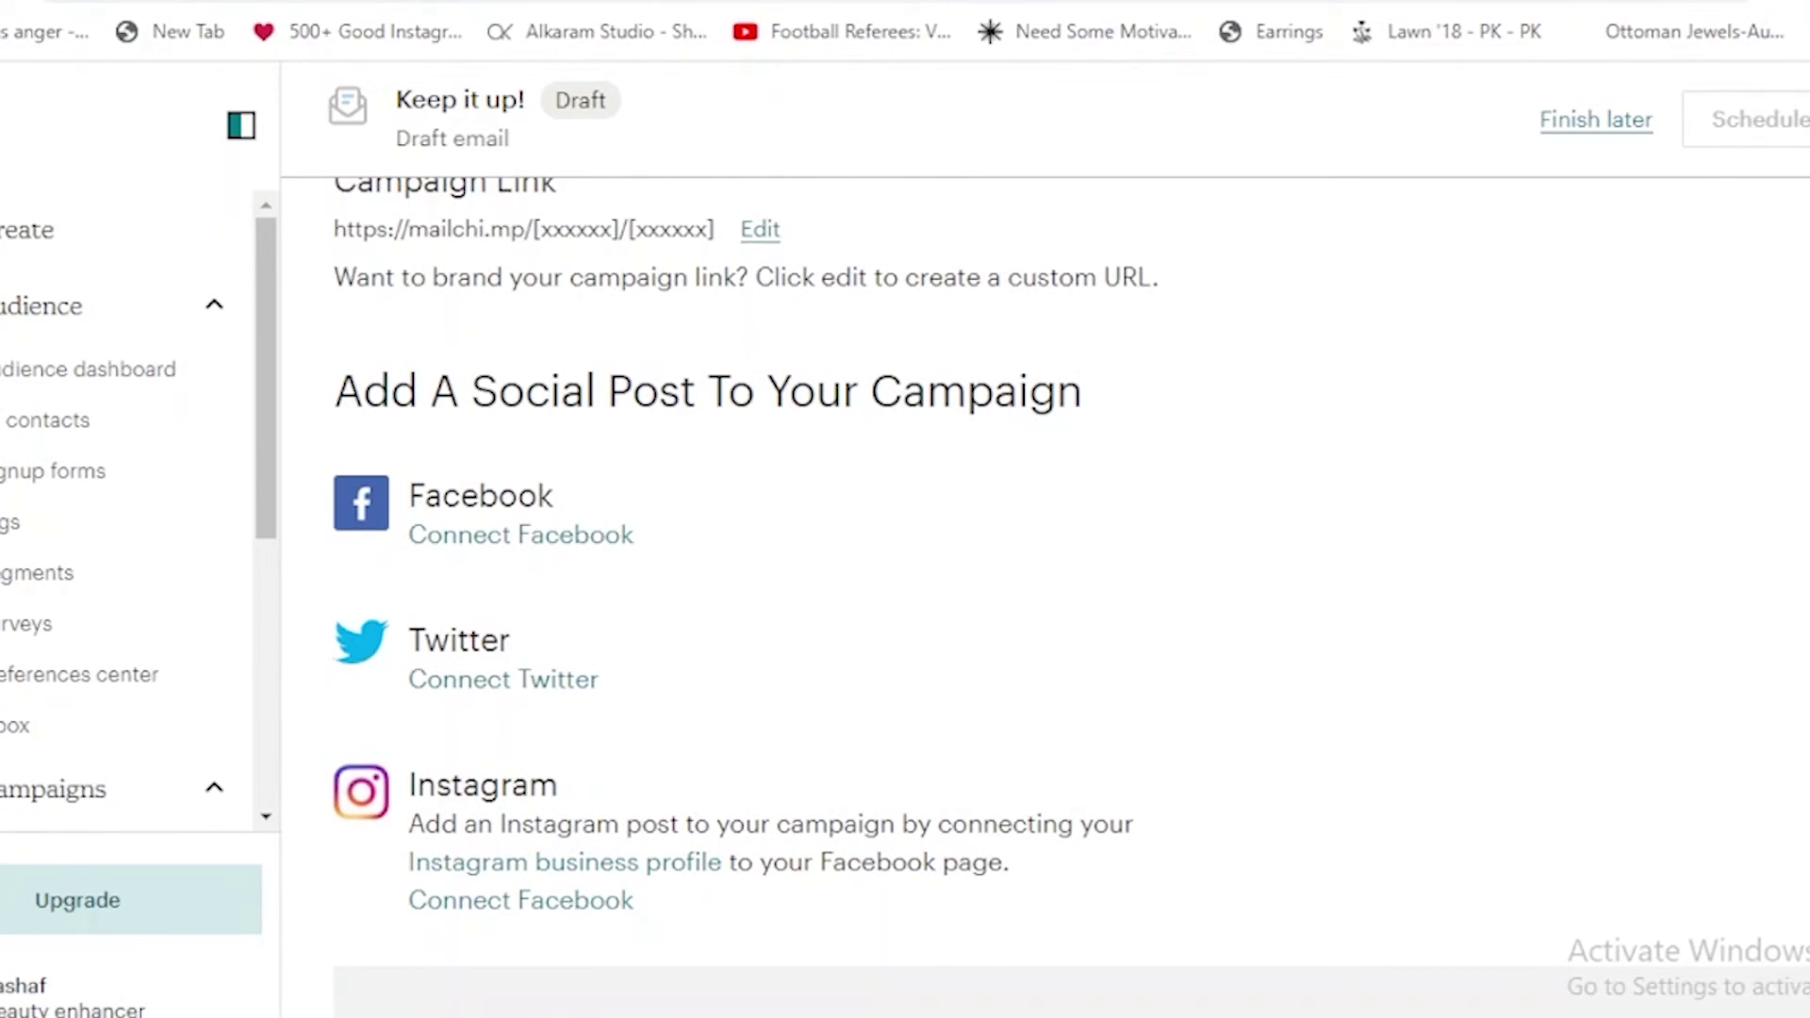
scroll(1037, 594, "down", 2)
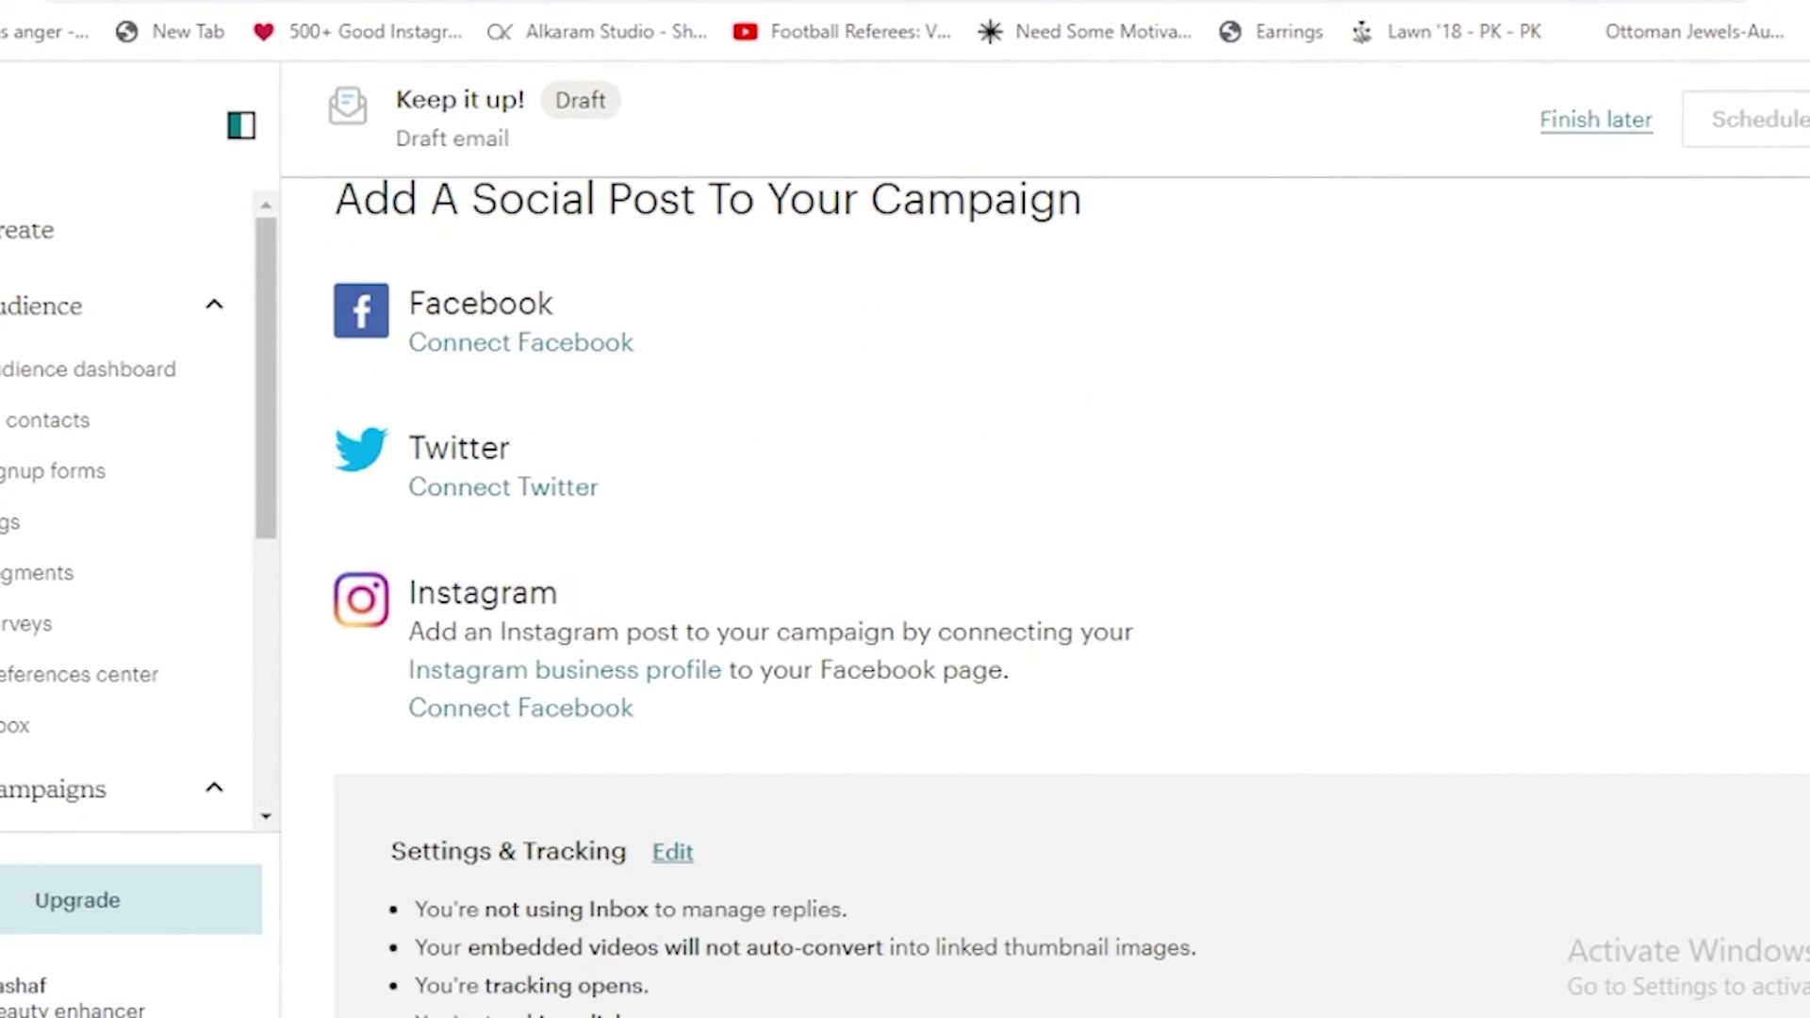
scroll(1036, 594, "up", 12)
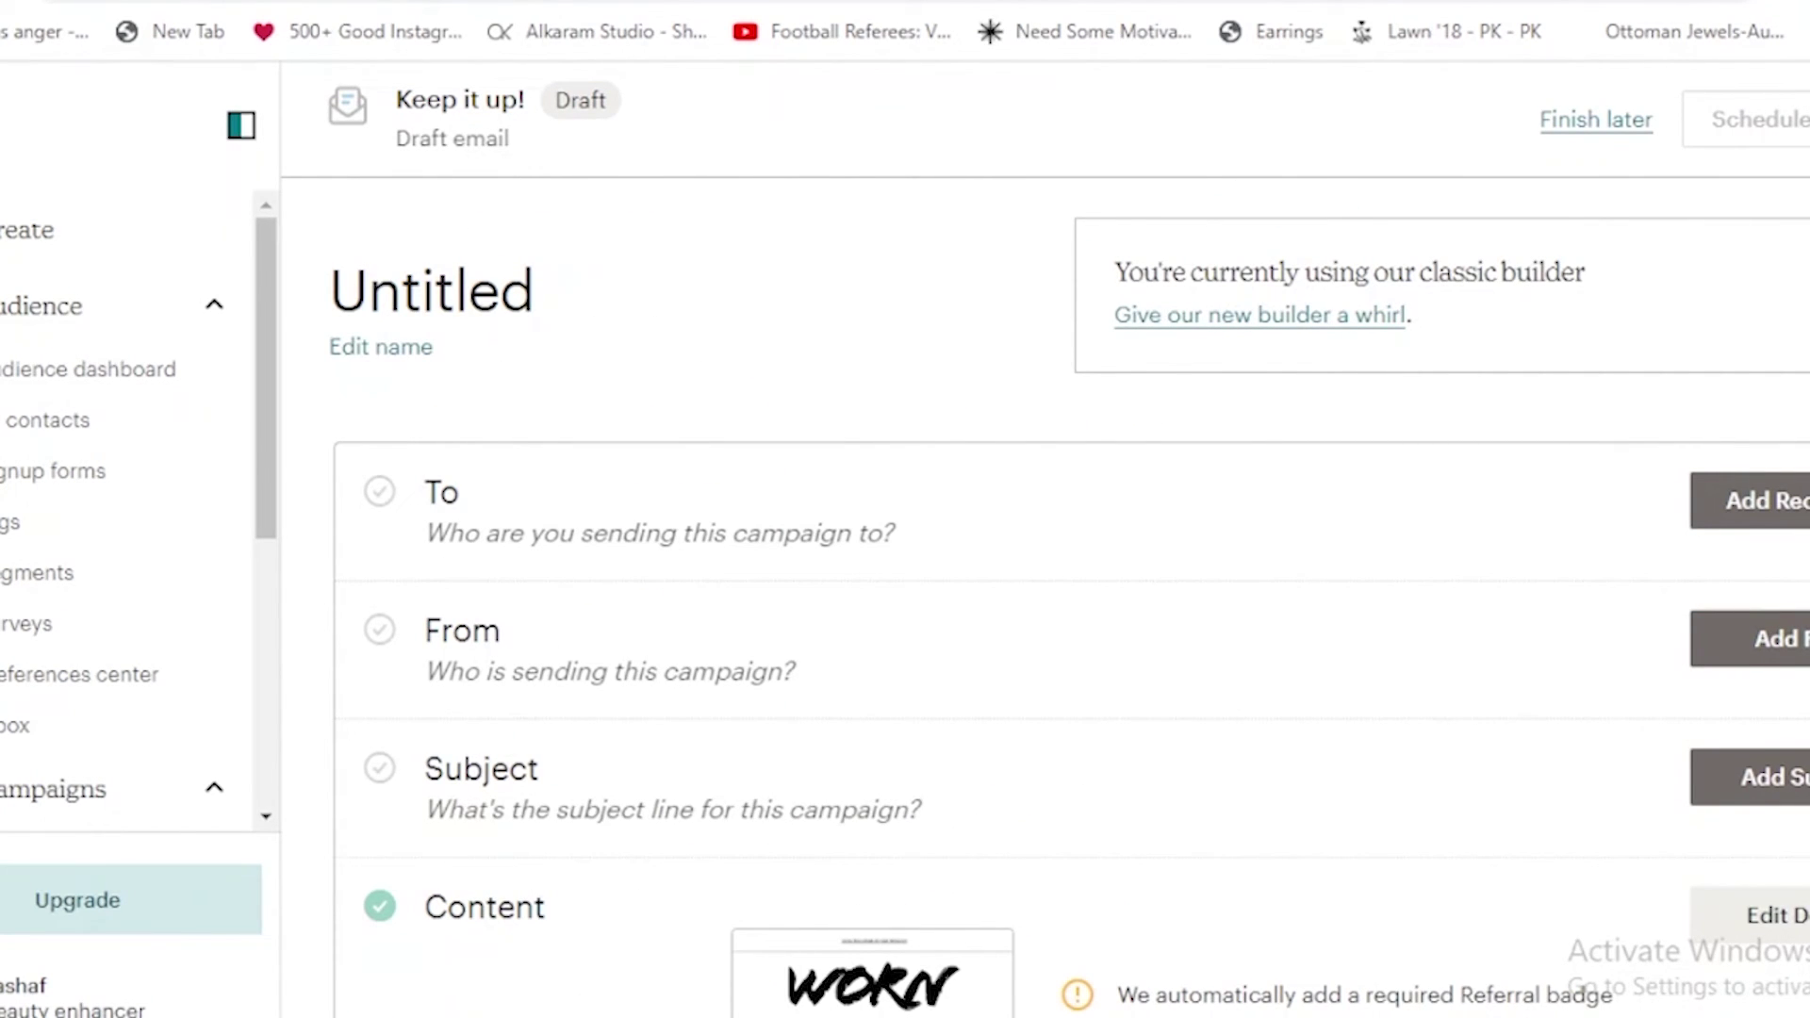
left_click_drag(265, 493, 311, 654)
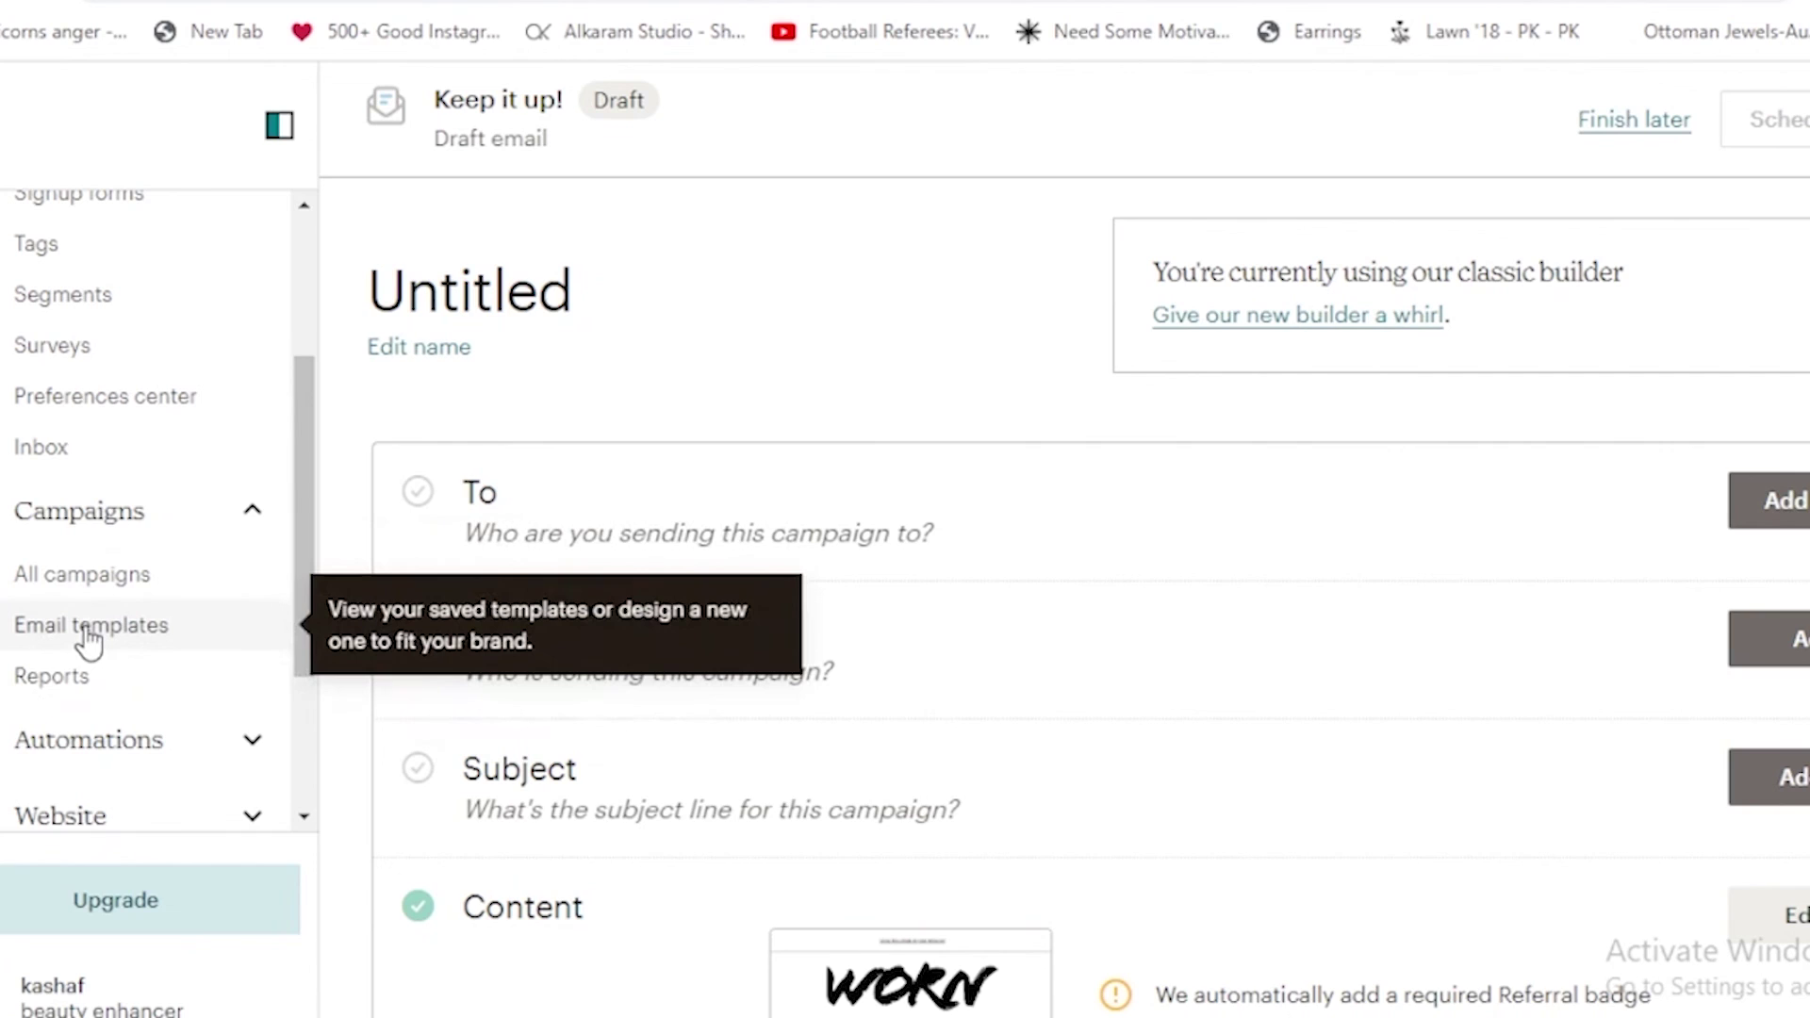
View the Saved email templates list (none yet), then go to the Website section.
left_click(89, 626)
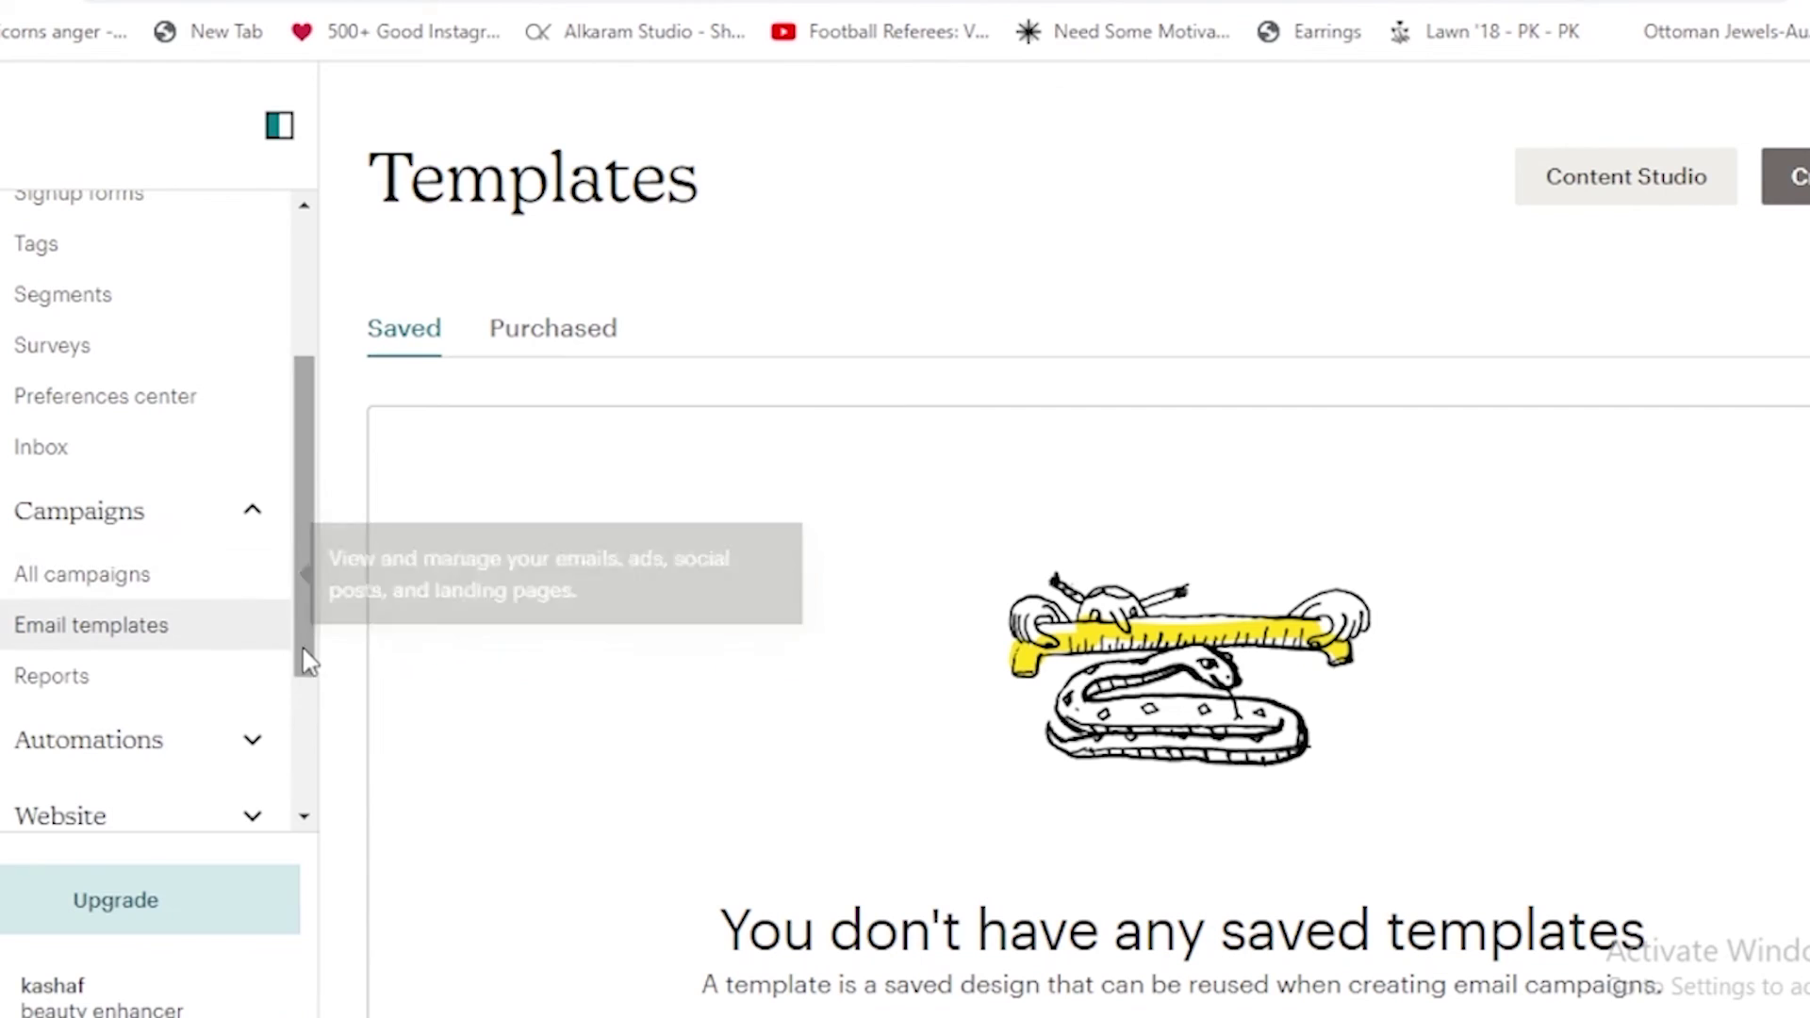
left_click_drag(296, 663, 303, 781)
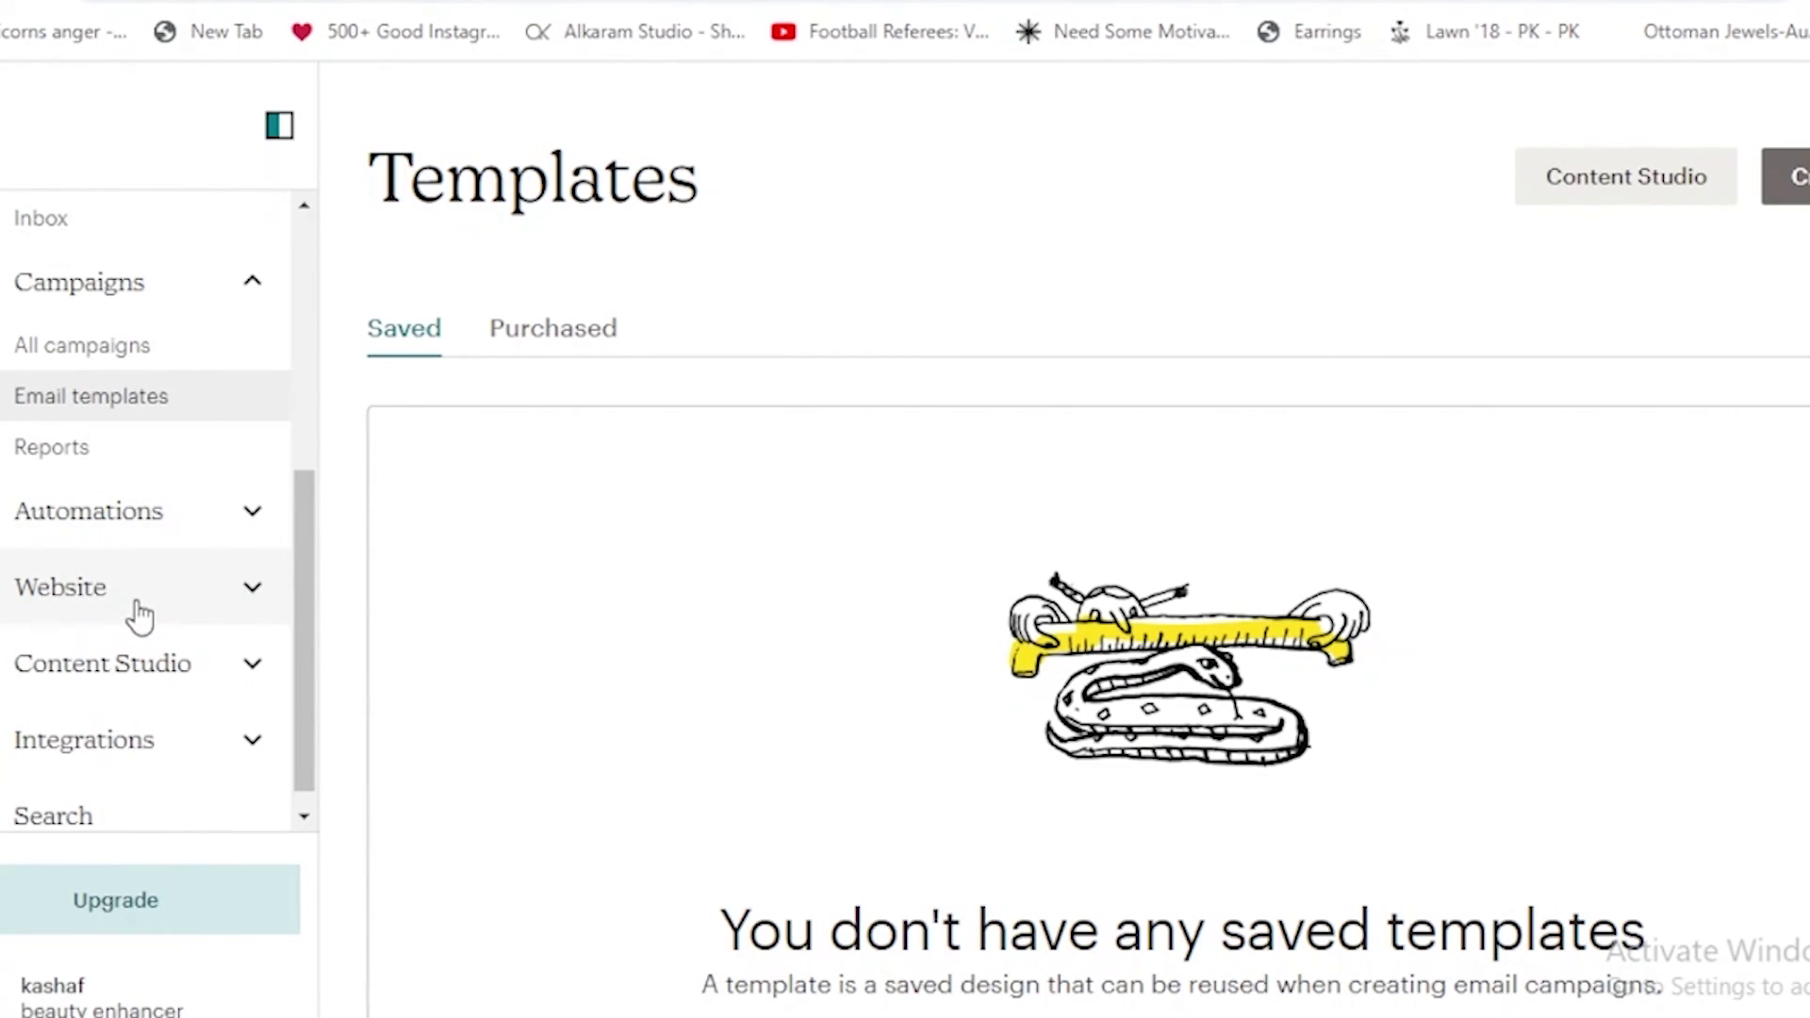
left_click(139, 615)
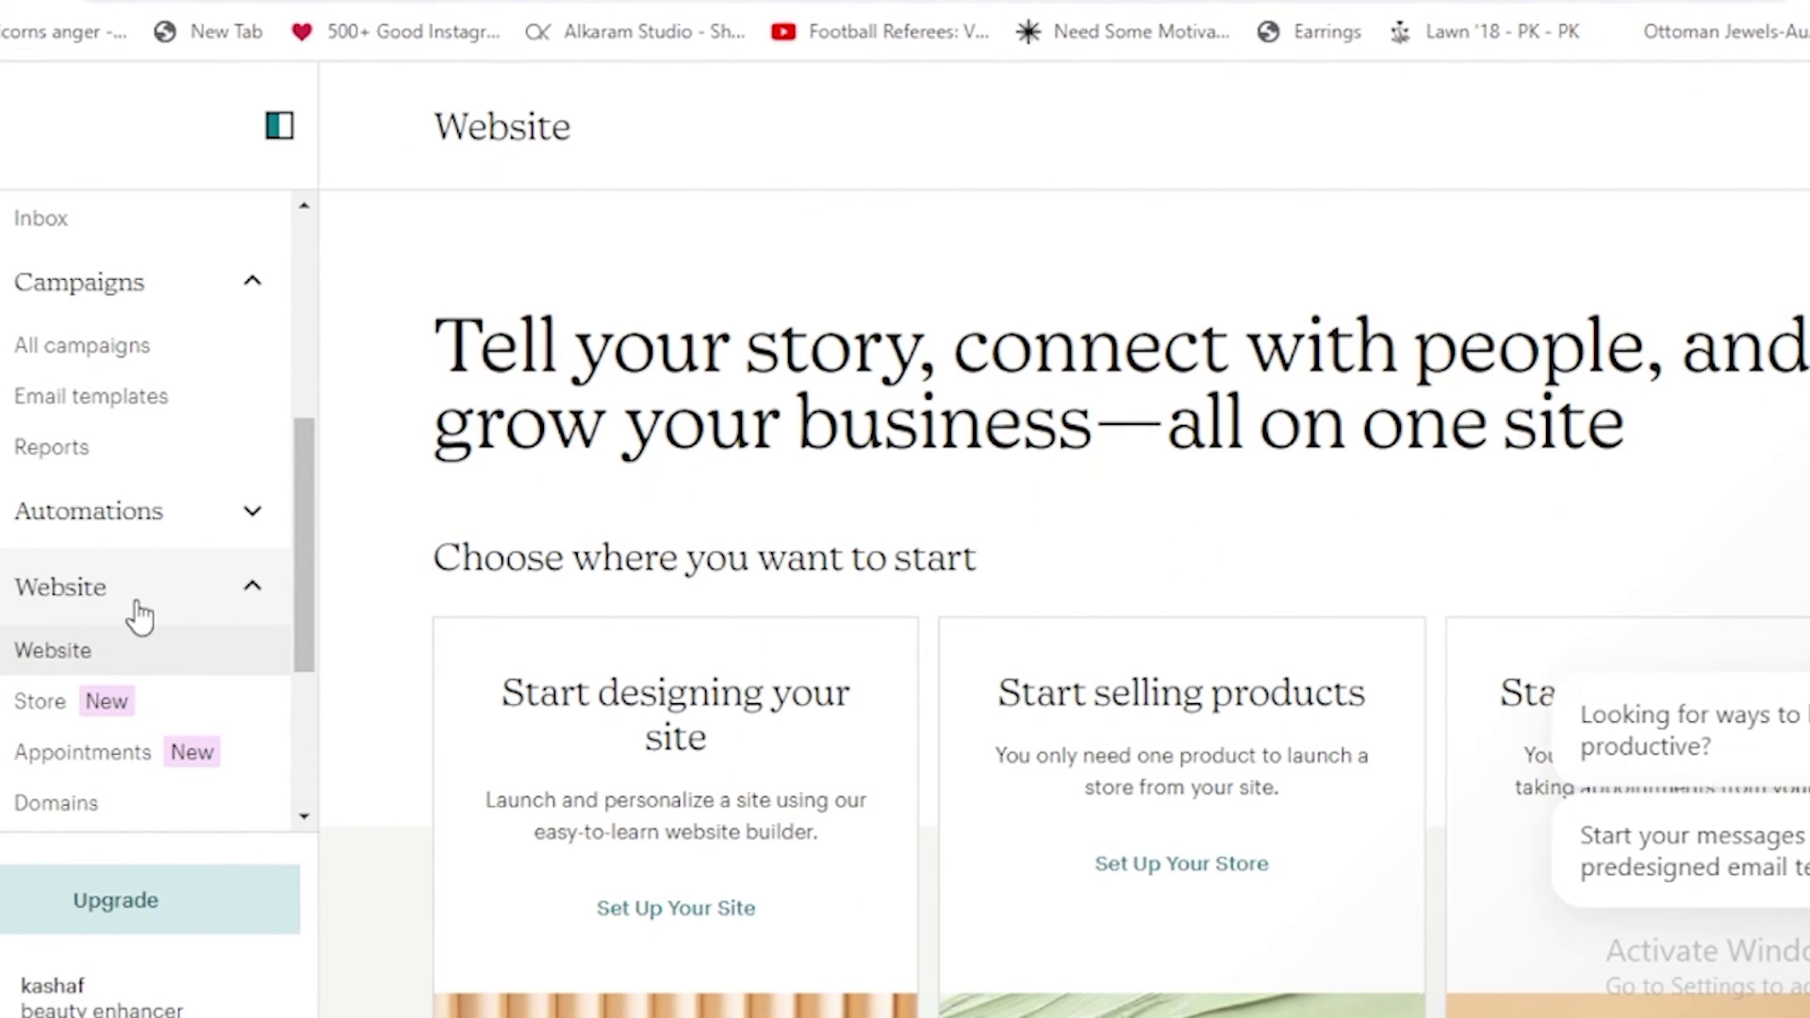
Browse the Store page's How it works introduction, then go to Integrations Discover.
scroll(1065, 604, "down", 2)
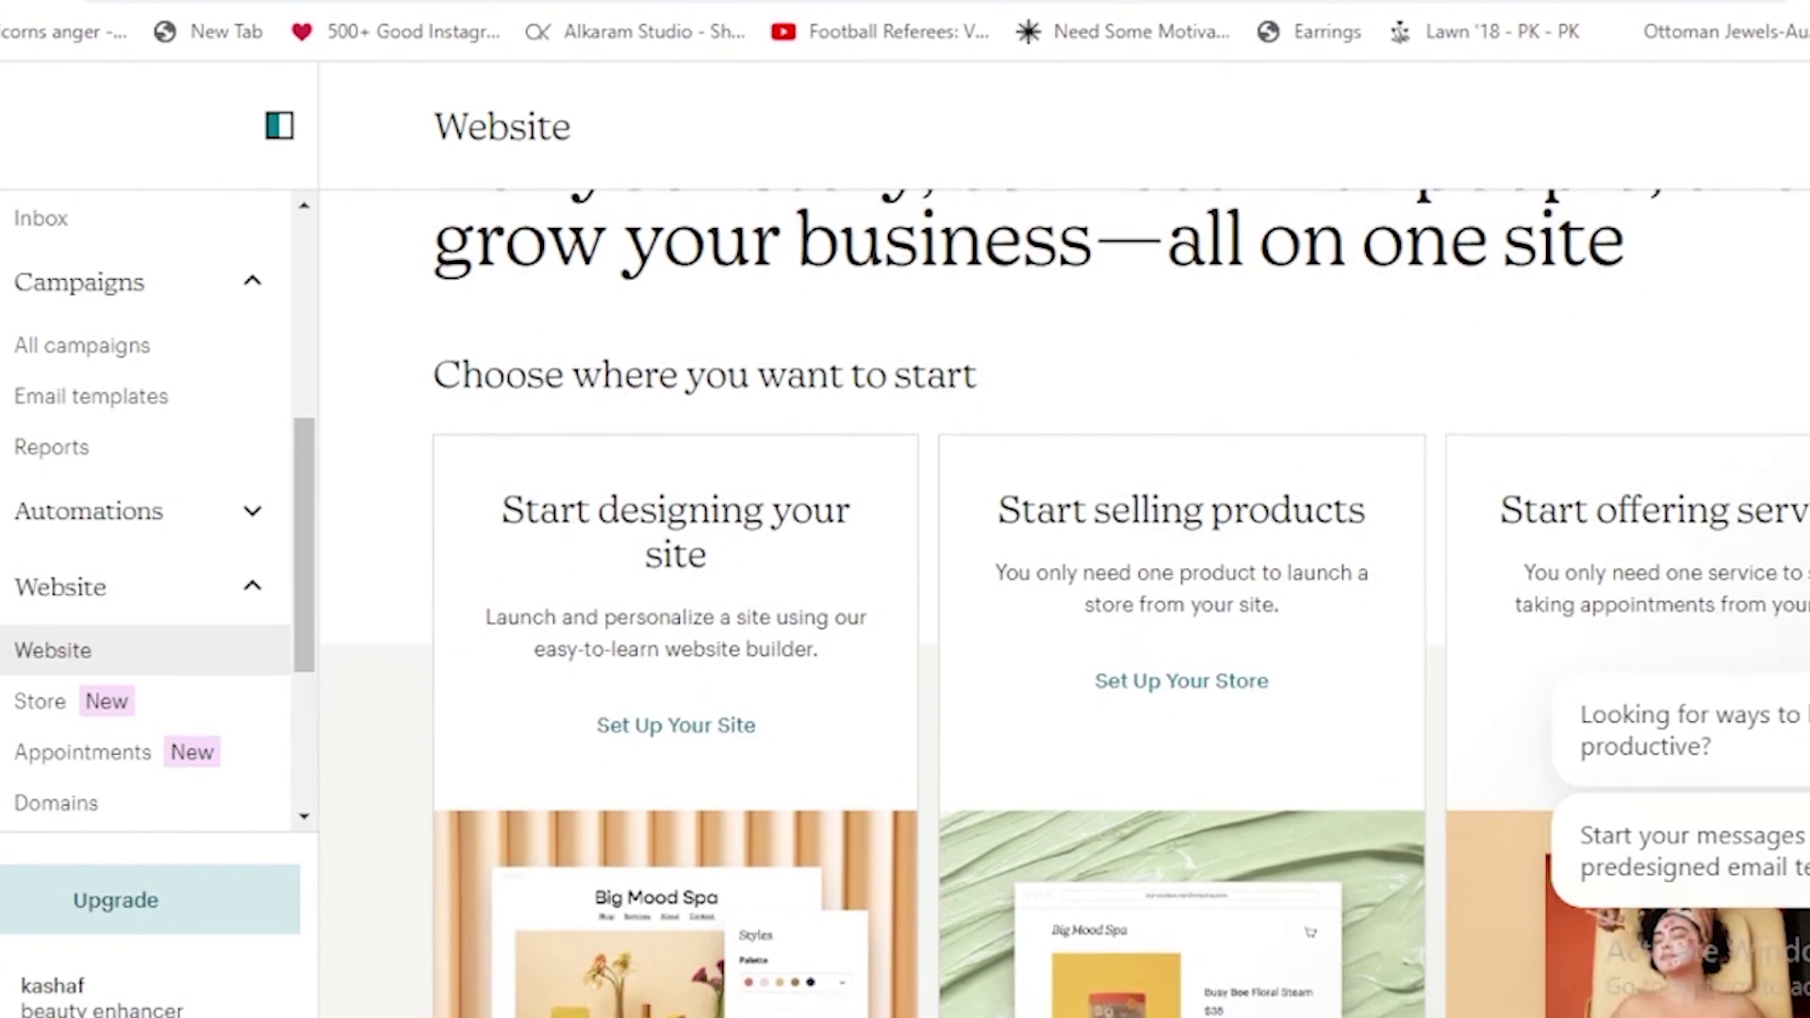
scroll(1065, 603, "down", 2)
scroll(1065, 603, "up", 2)
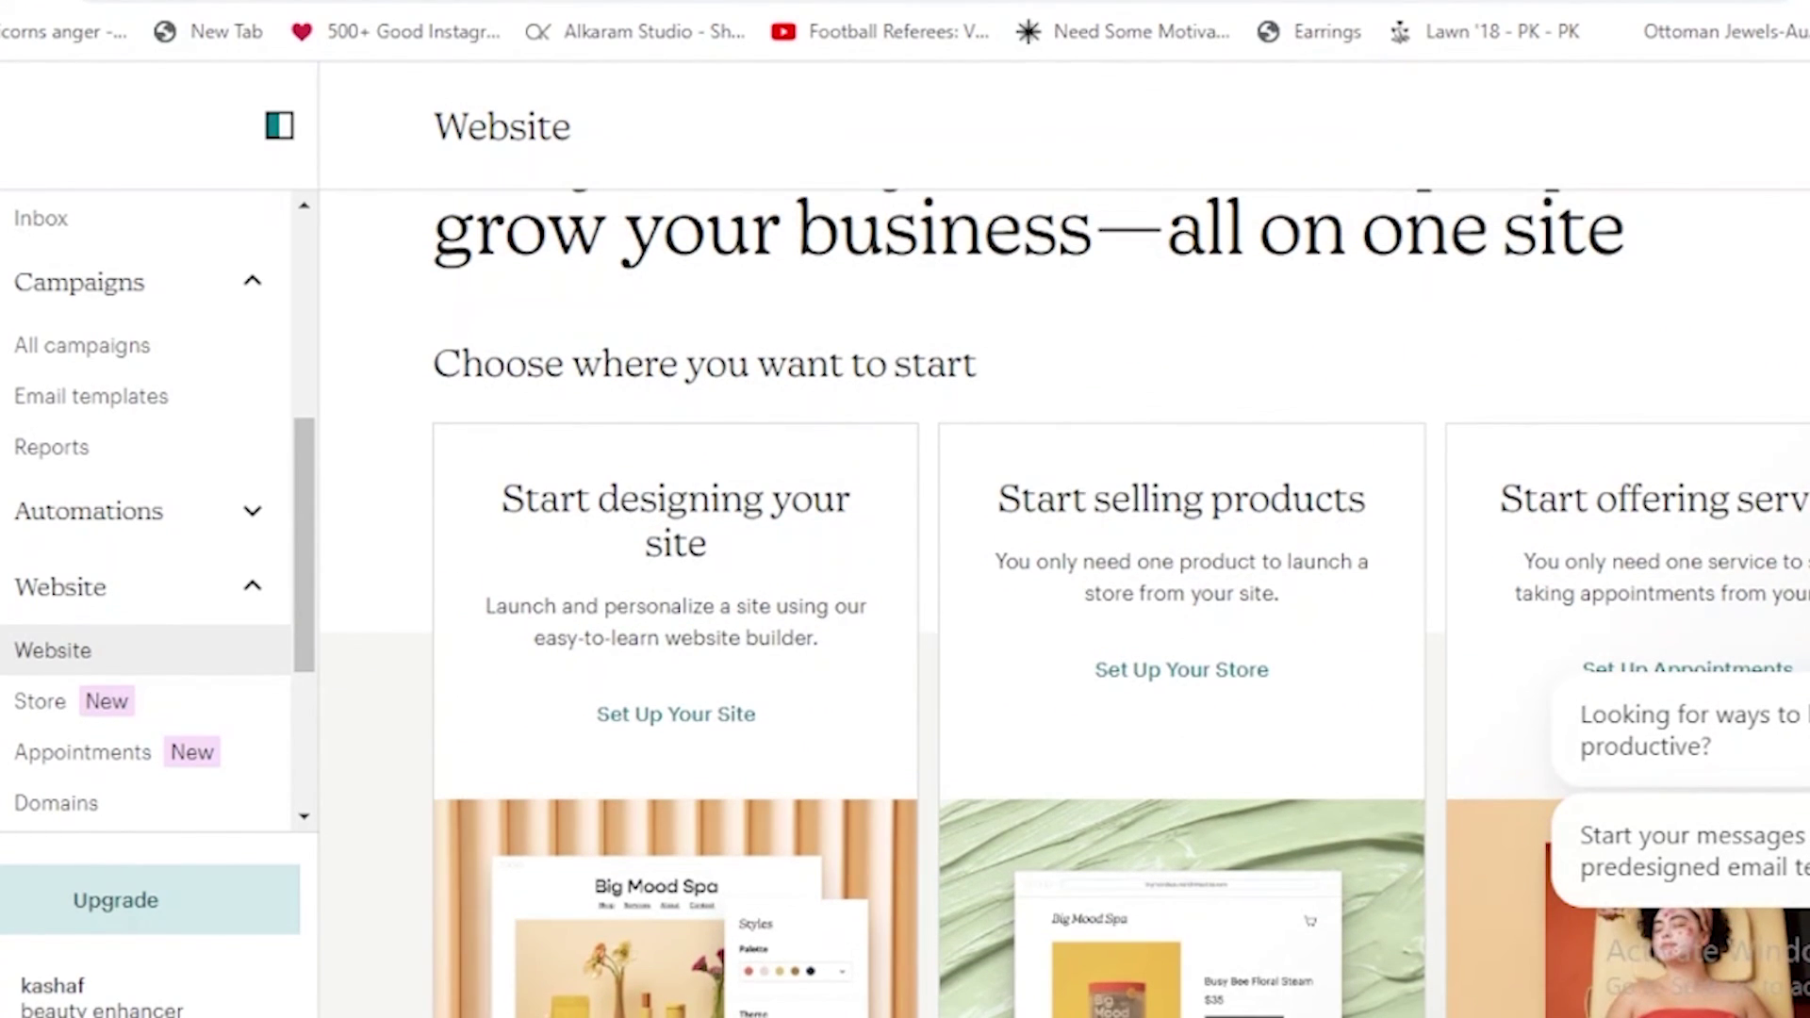
scroll(1065, 604, "down", 2)
scroll(1065, 603, "up", 3)
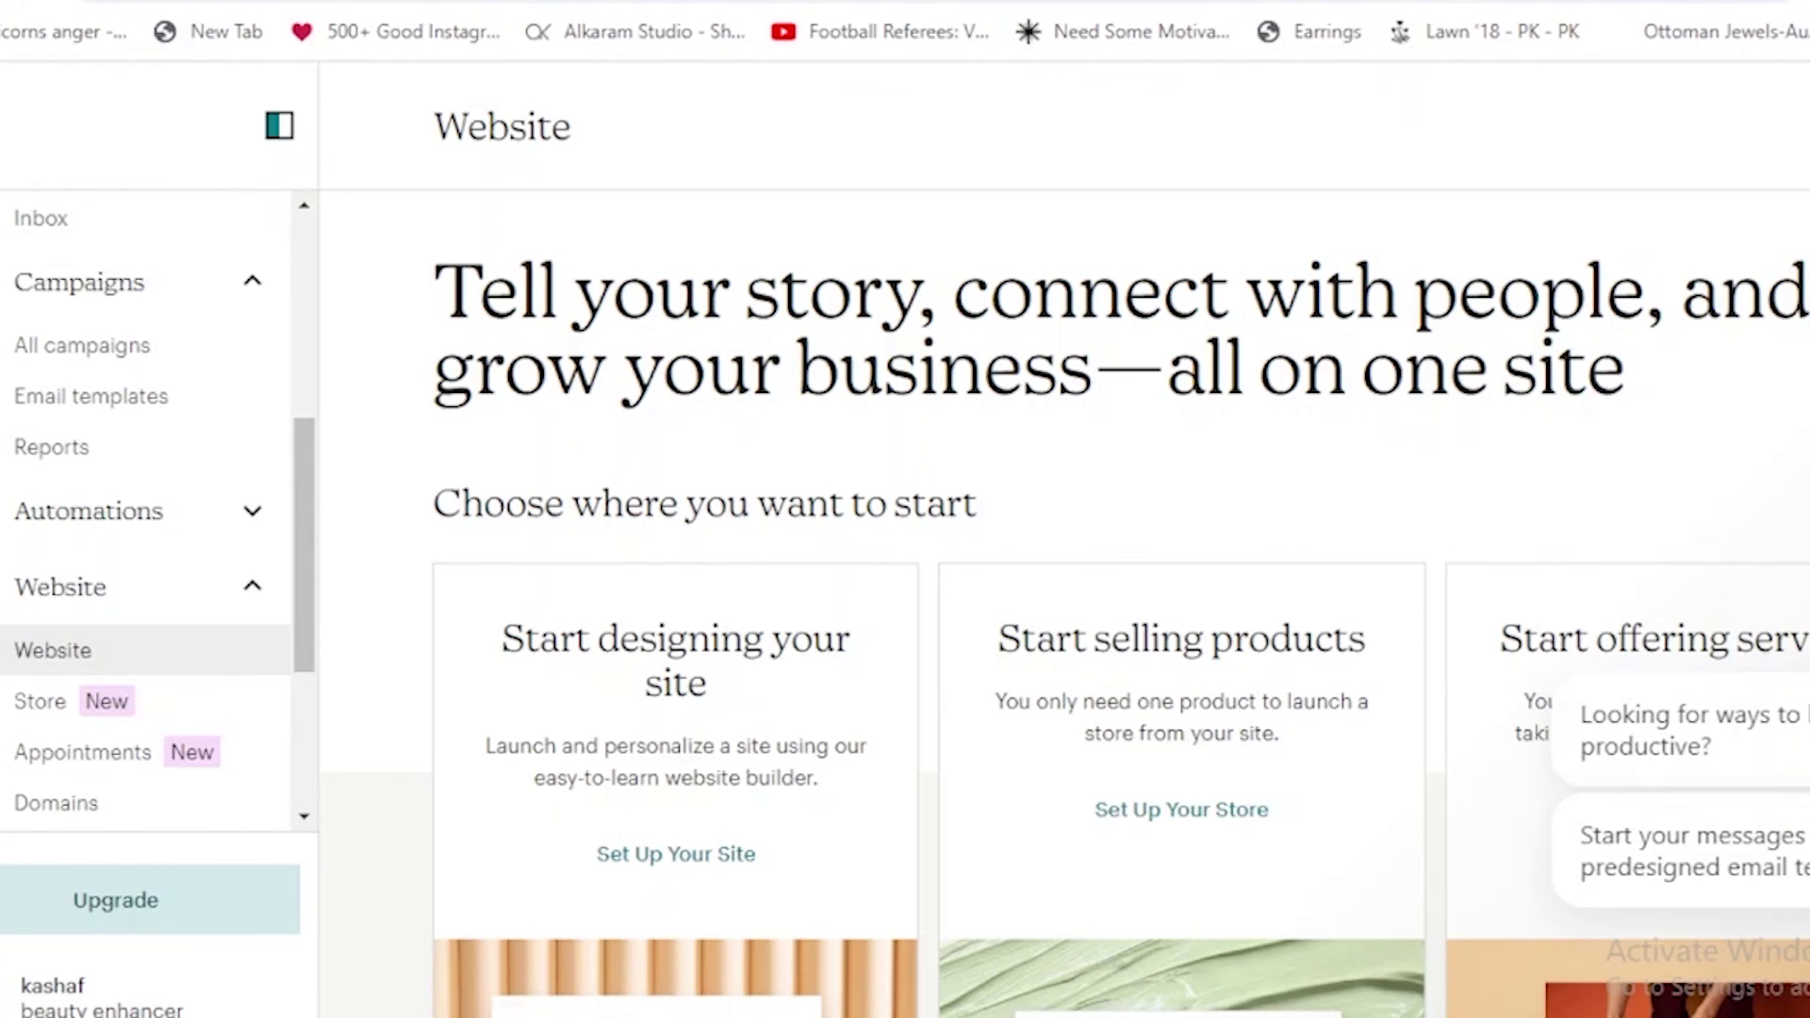
left_click(156, 721)
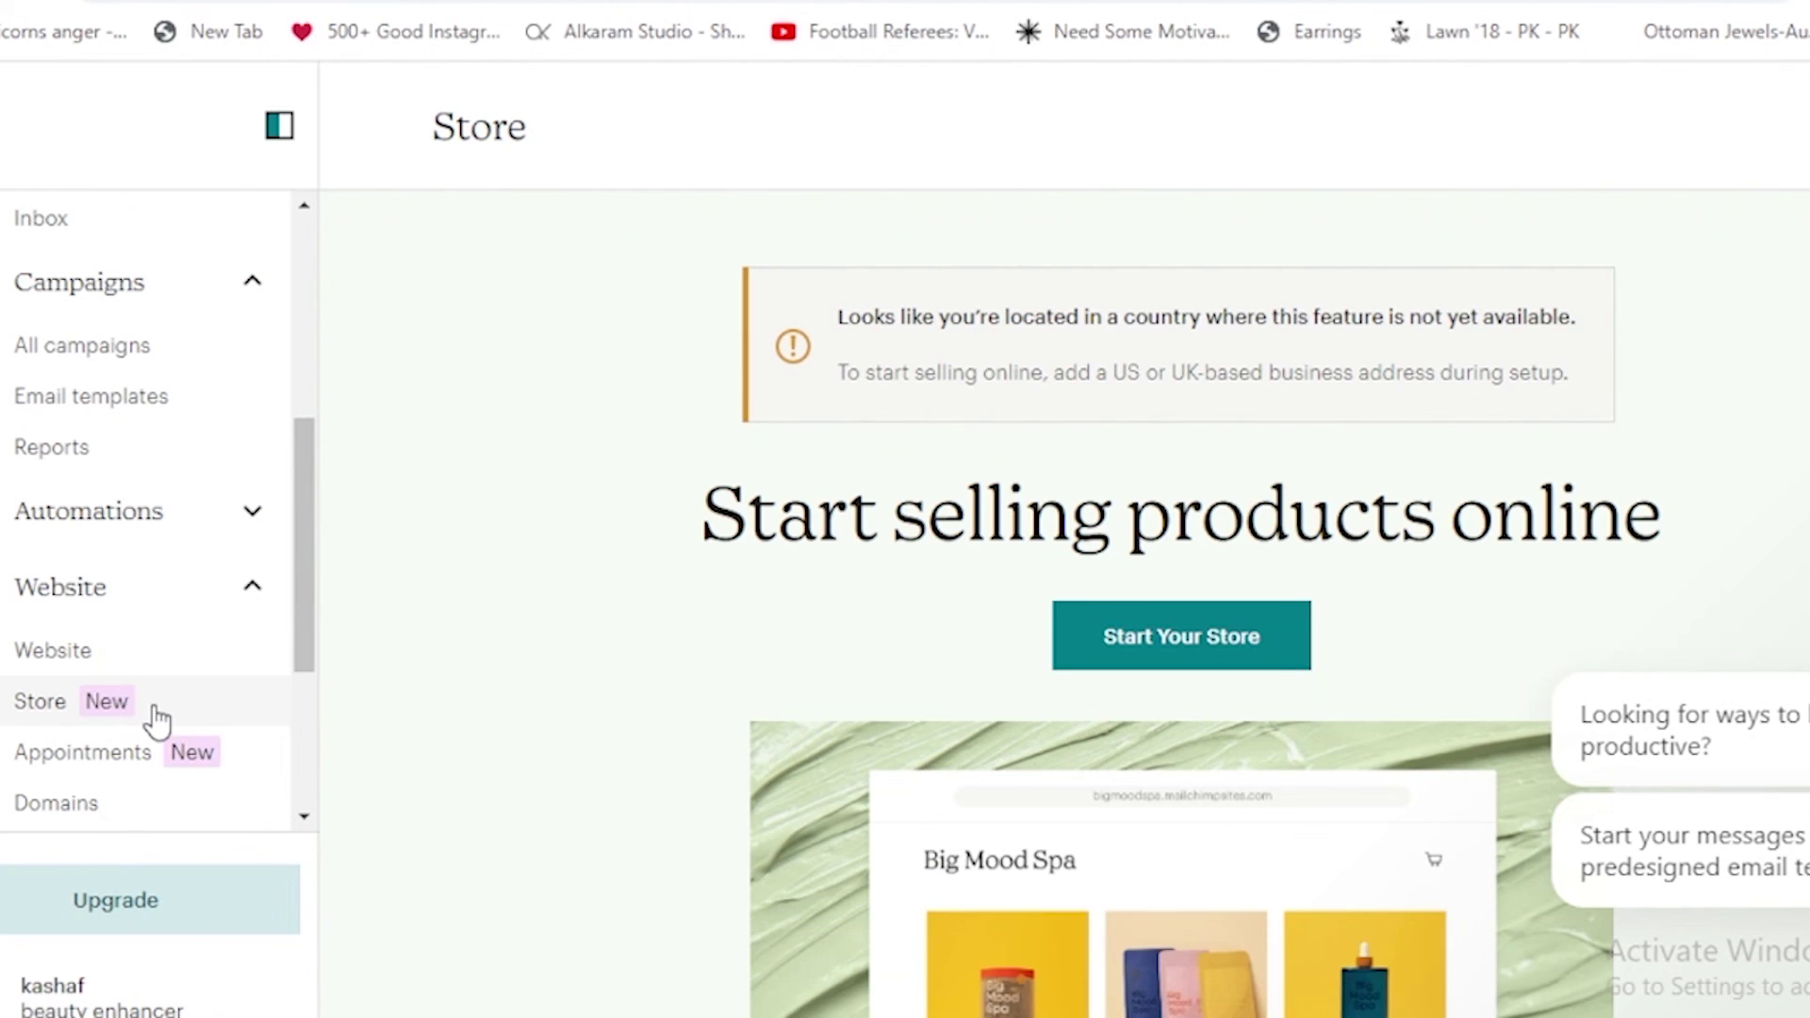
scroll(1063, 603, "down", 10)
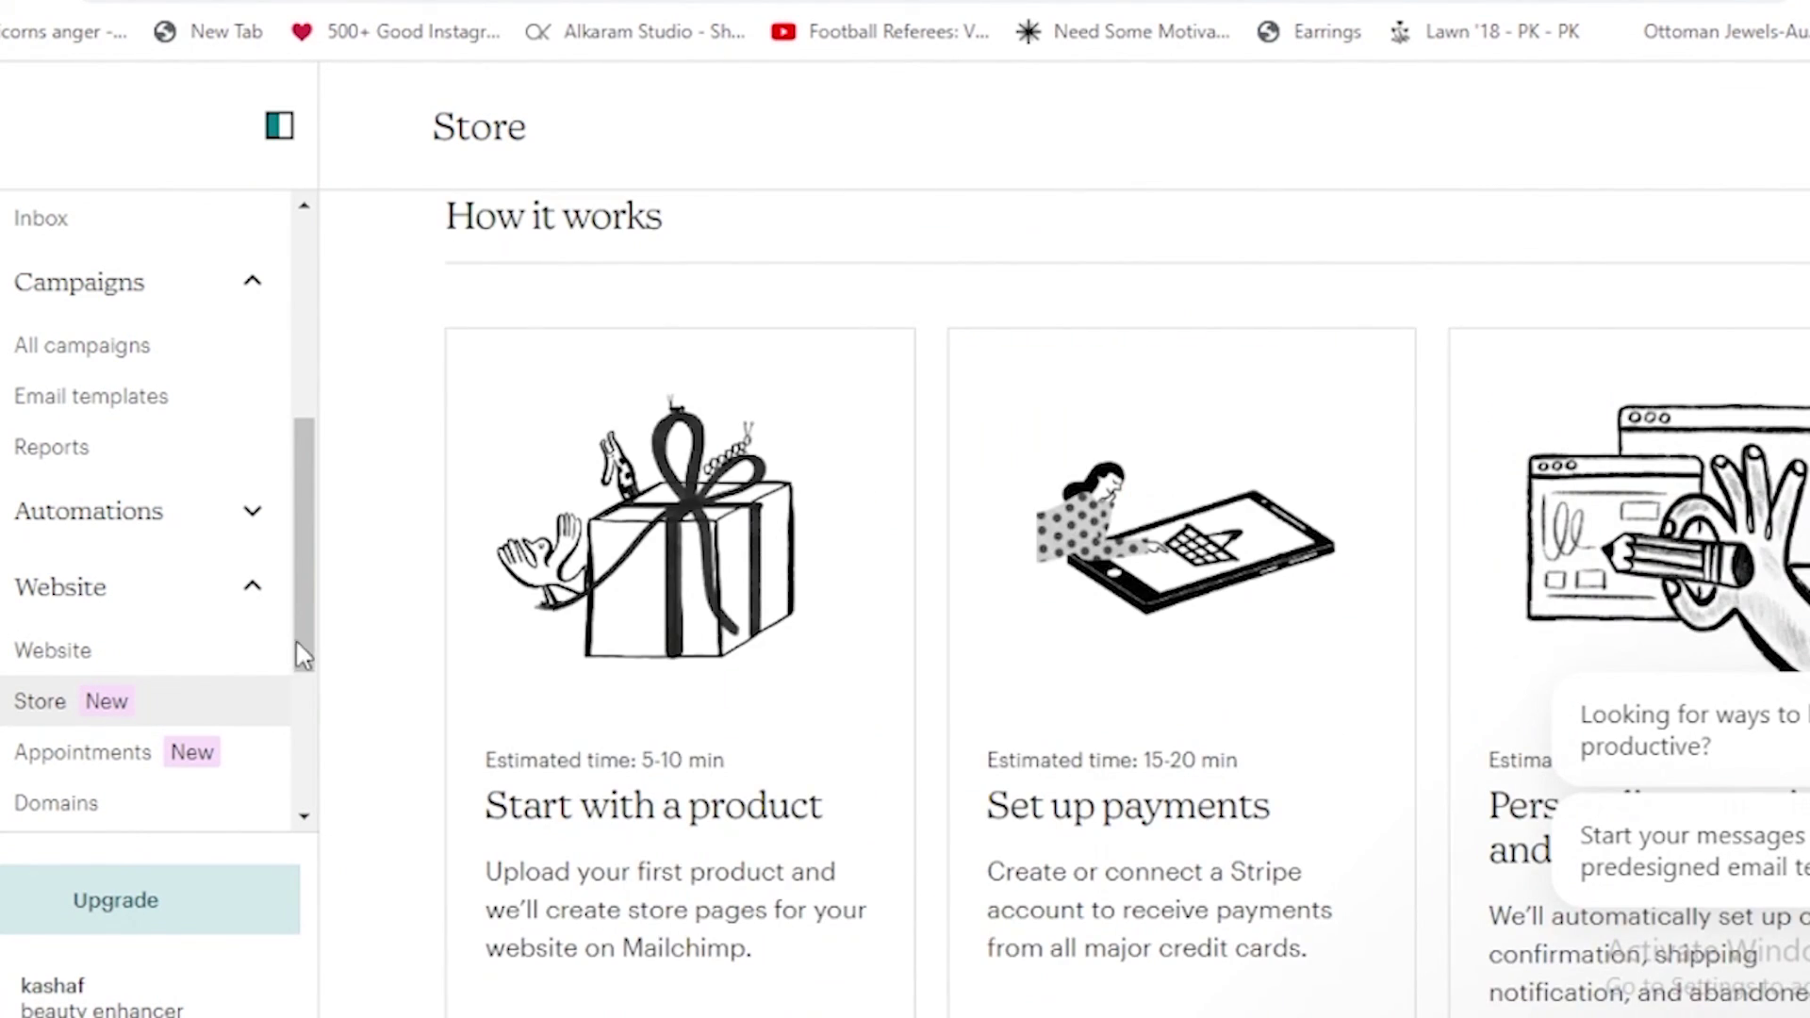
left_click_drag(295, 651, 296, 775)
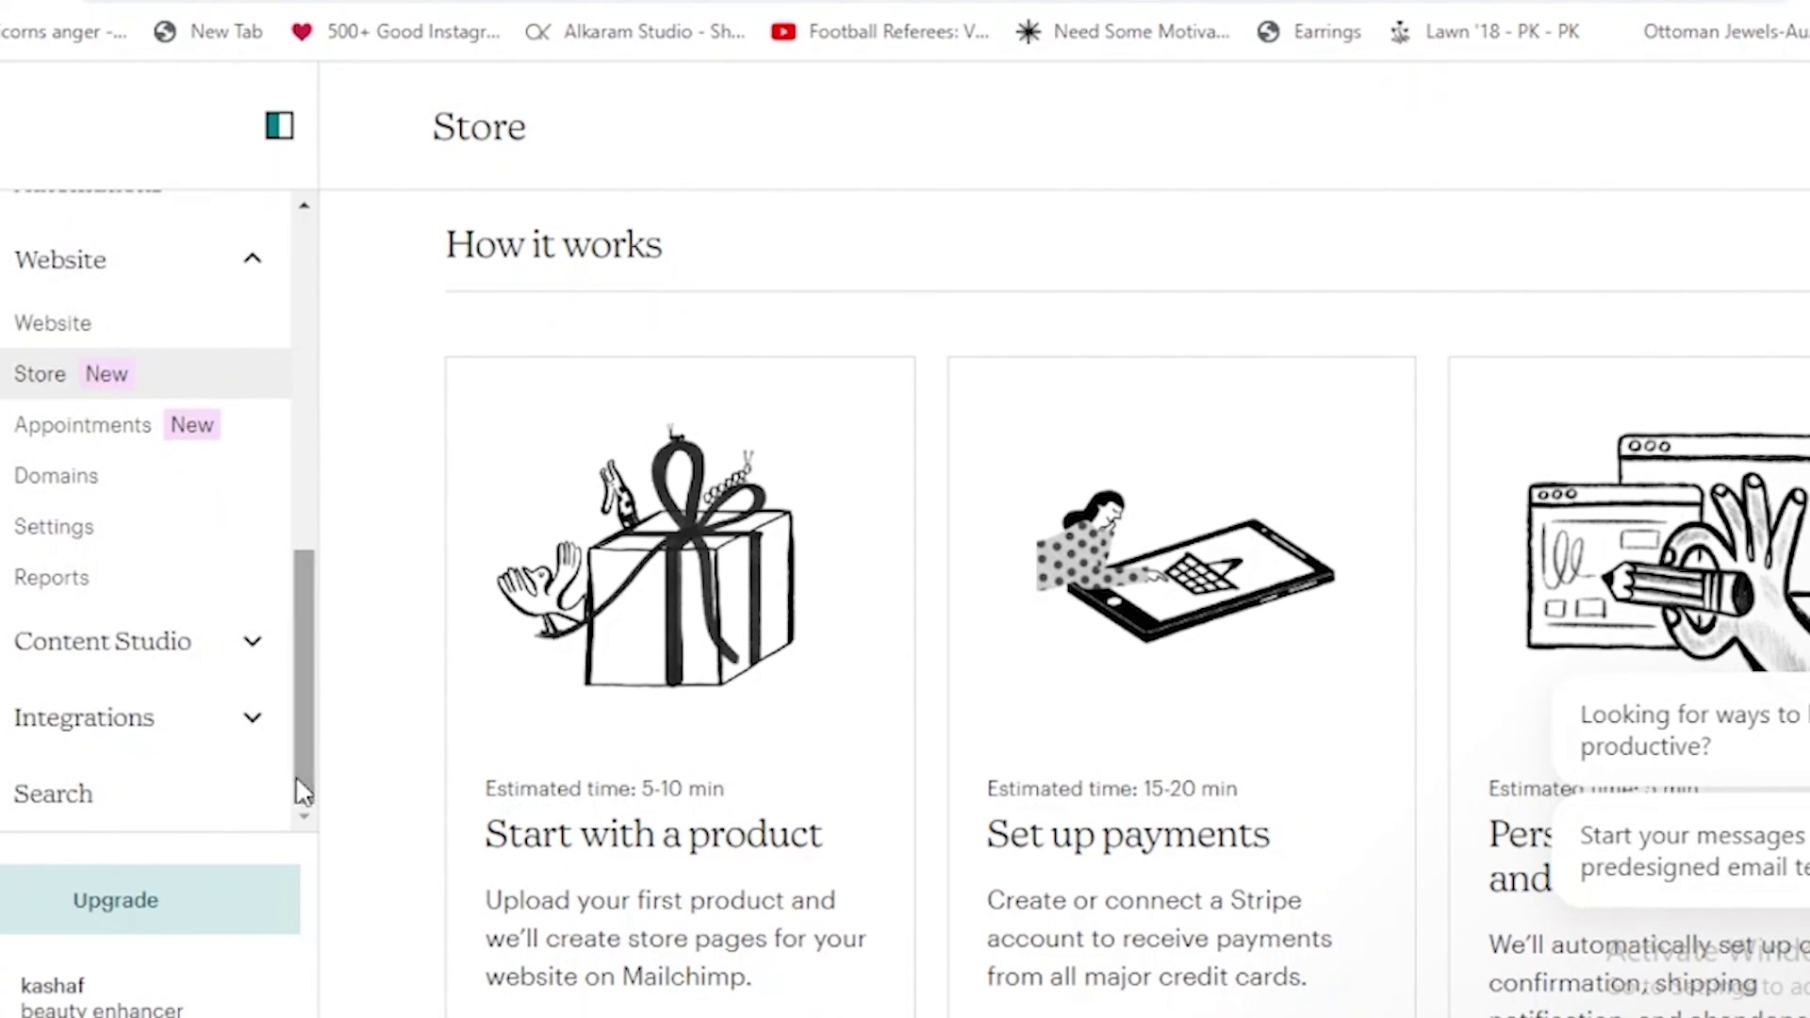
left_click(233, 749)
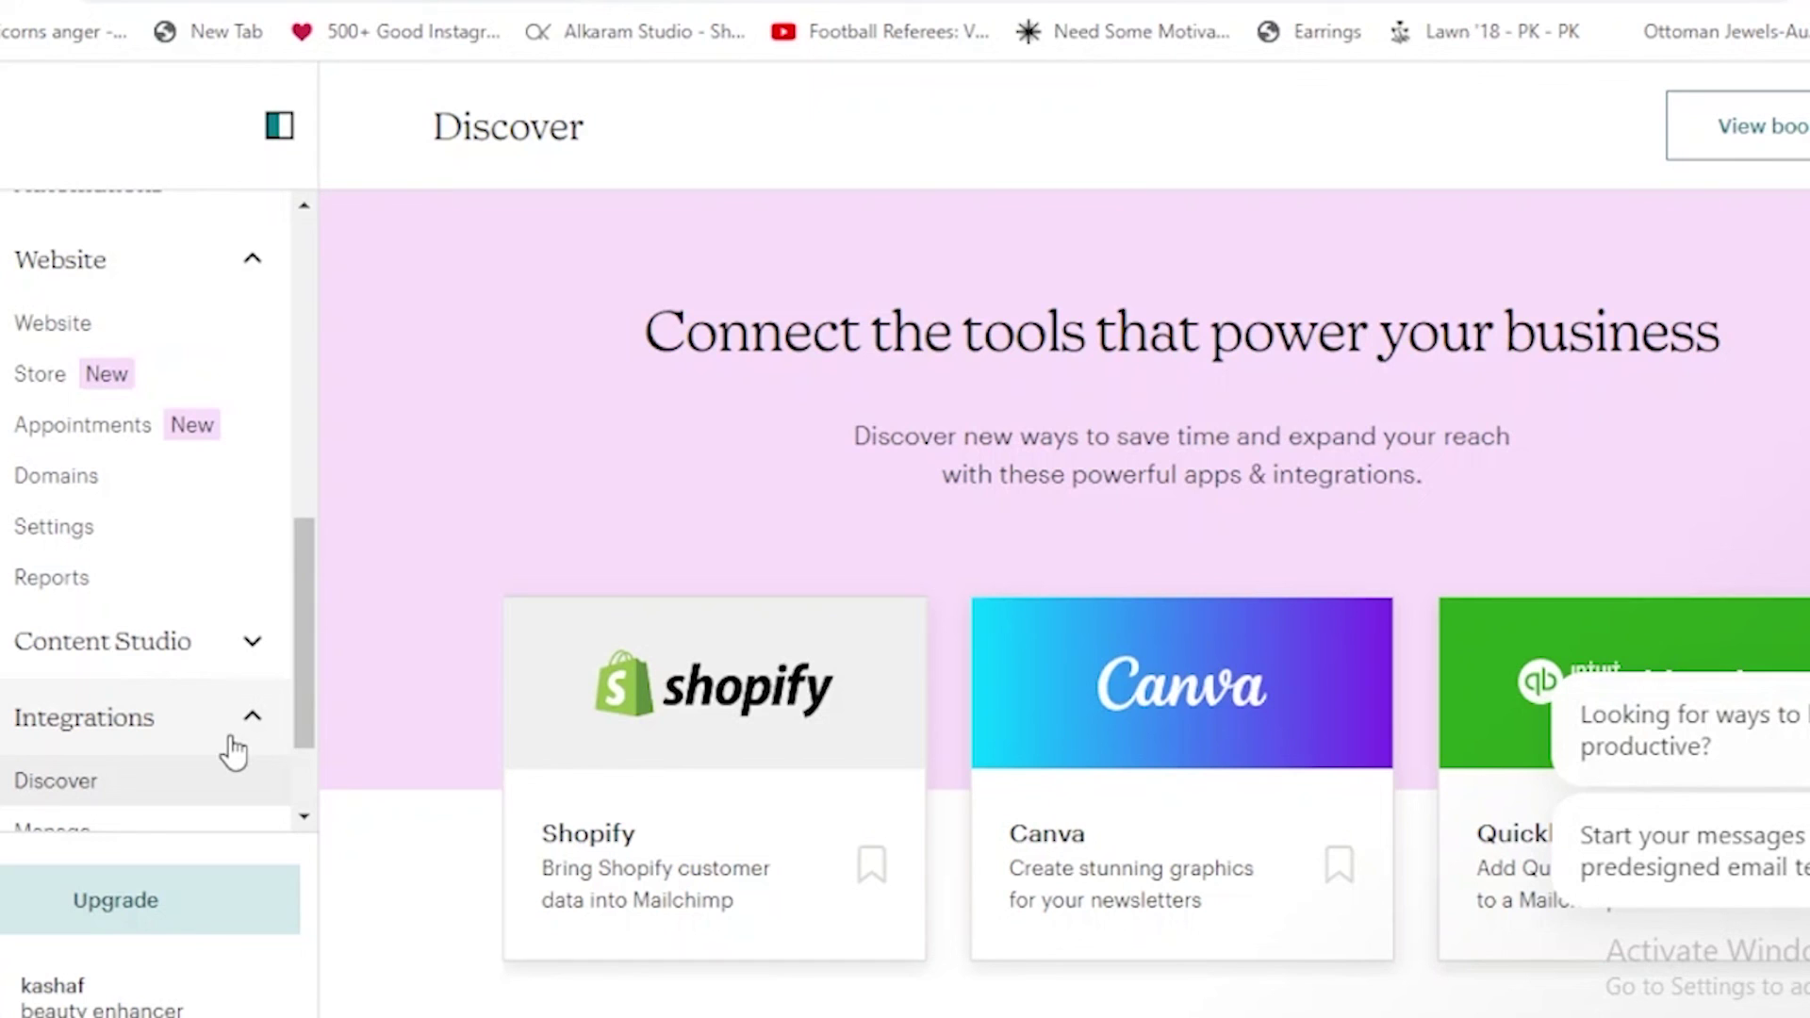
left_click_drag(301, 698, 316, 801)
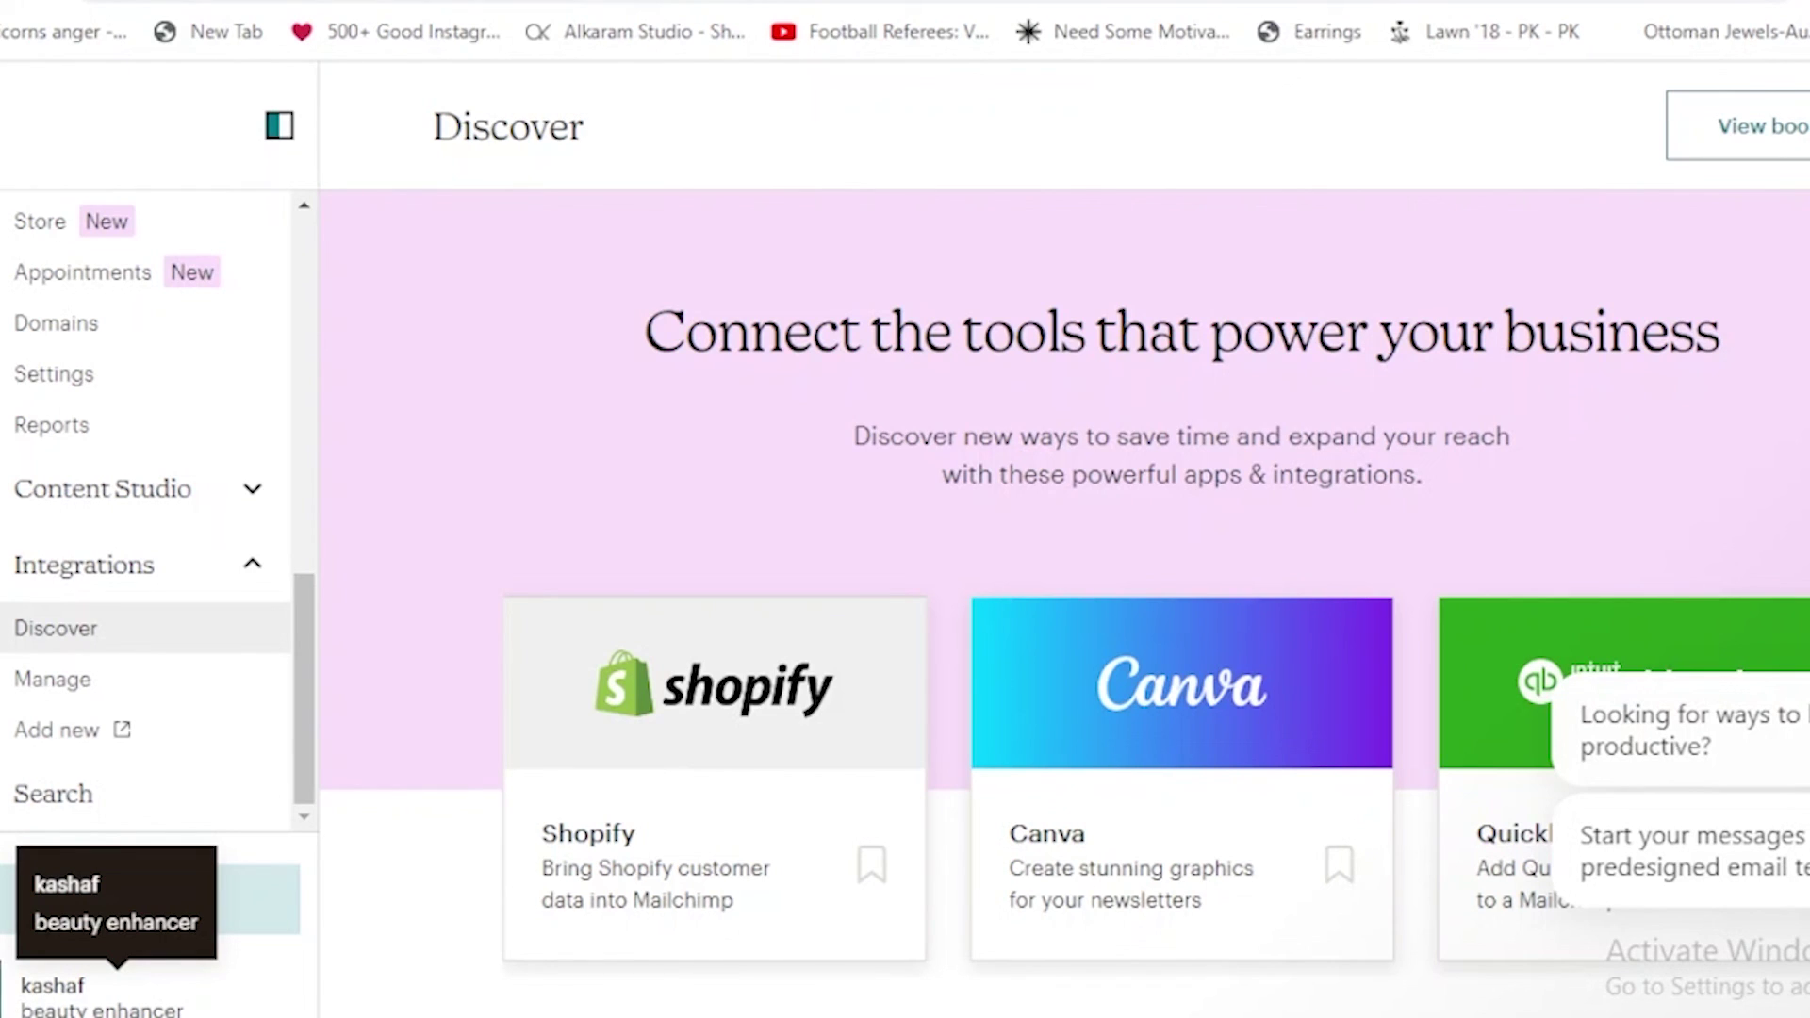
left_click(104, 995)
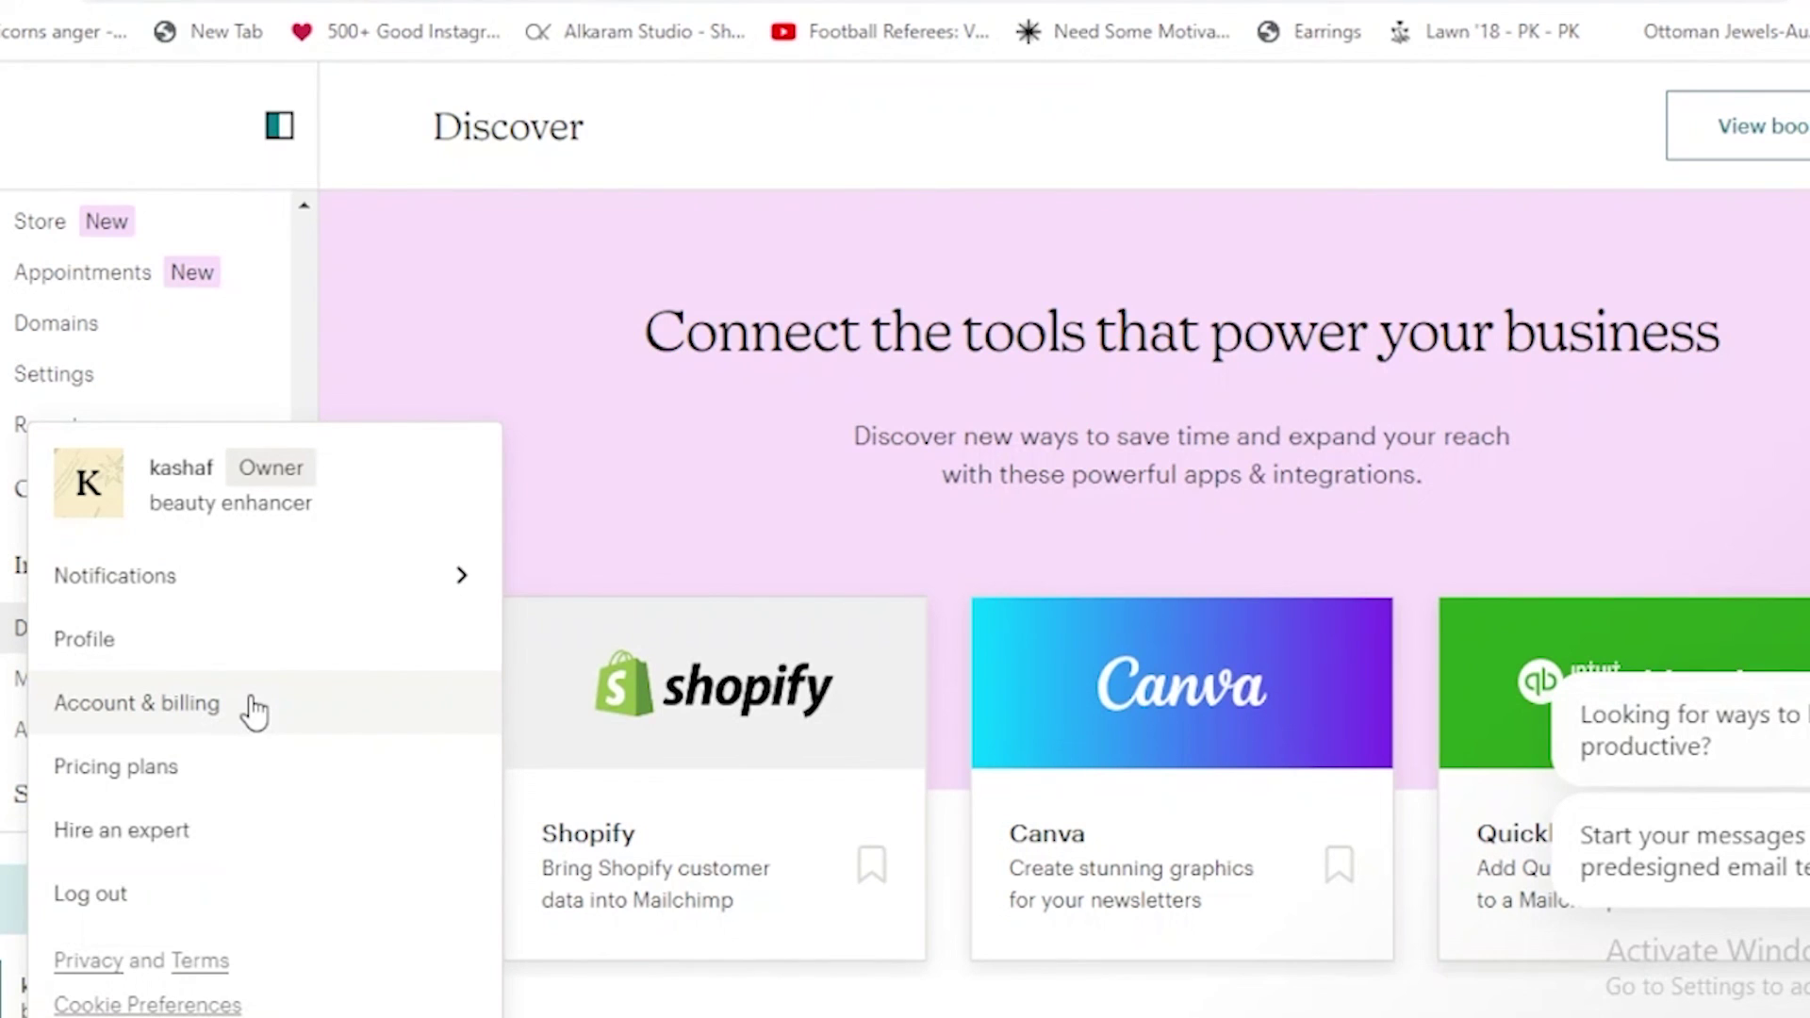
left_click(734, 465)
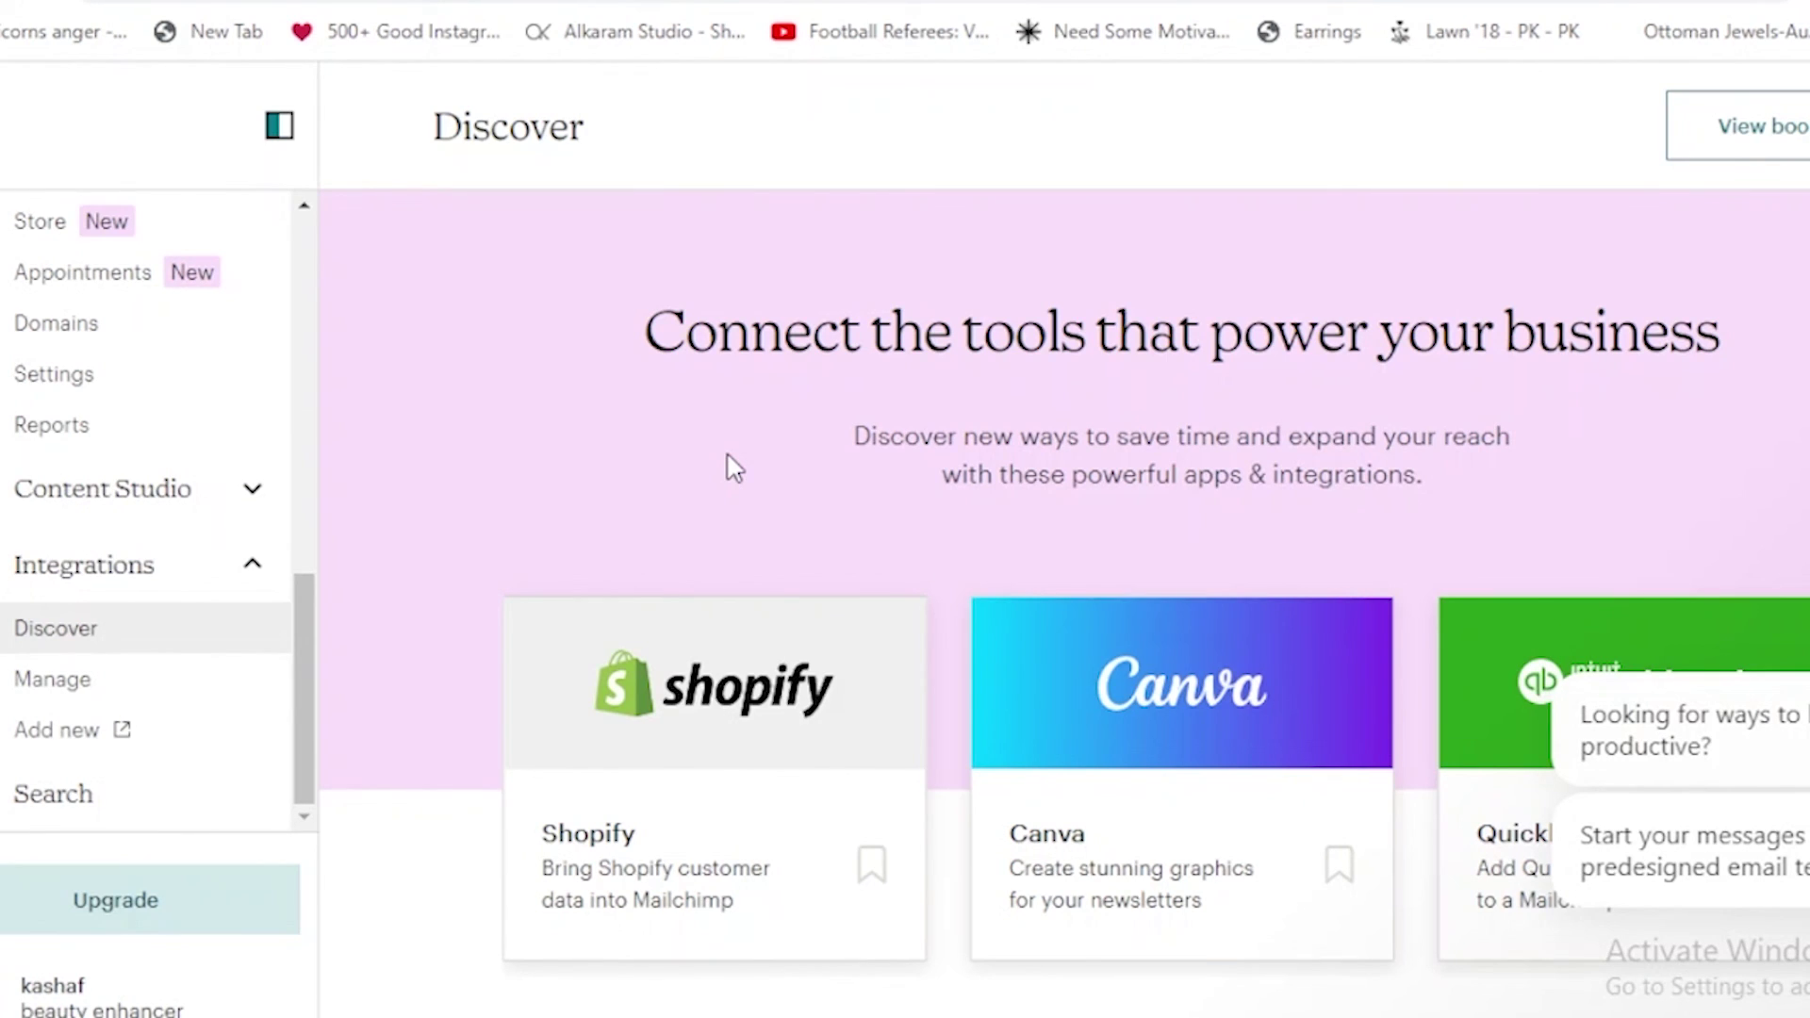